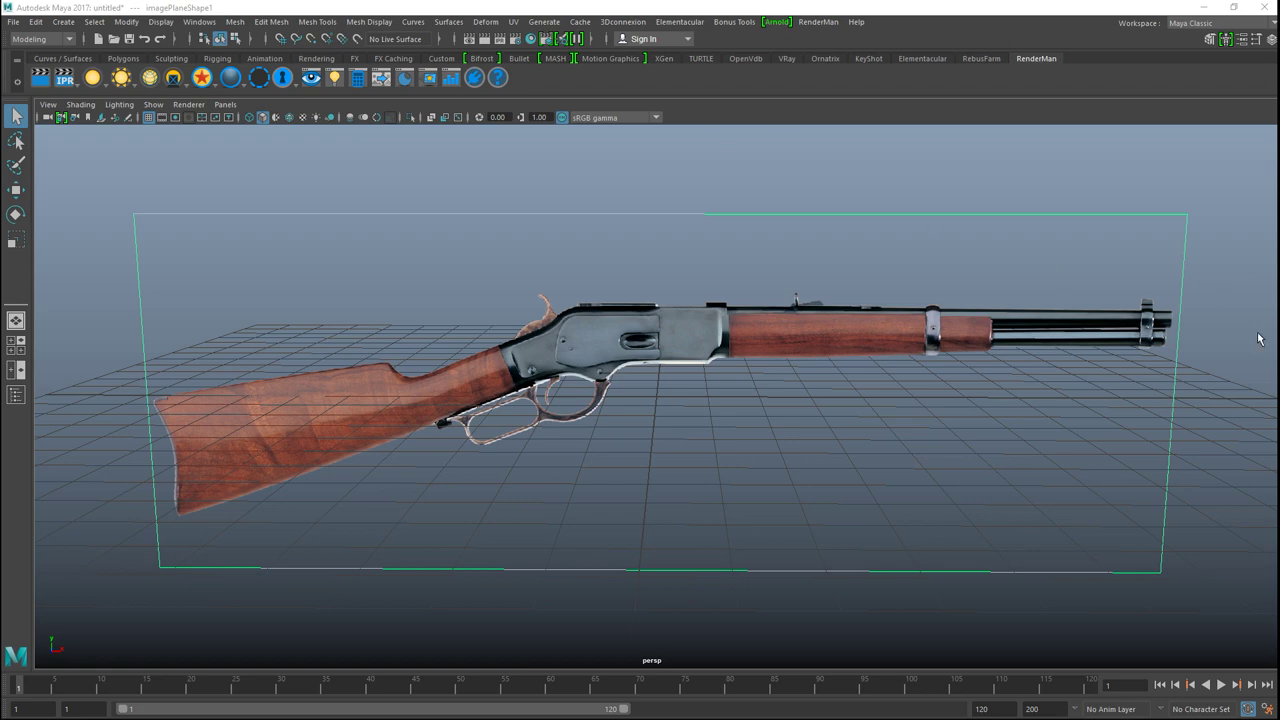
- Create a polygon pipe primitive in the scene with the rifle reference image
right_click_drag(1258, 336, 1085, 349, "alt")
left_click_drag(1085, 349, 963, 337, "alt")
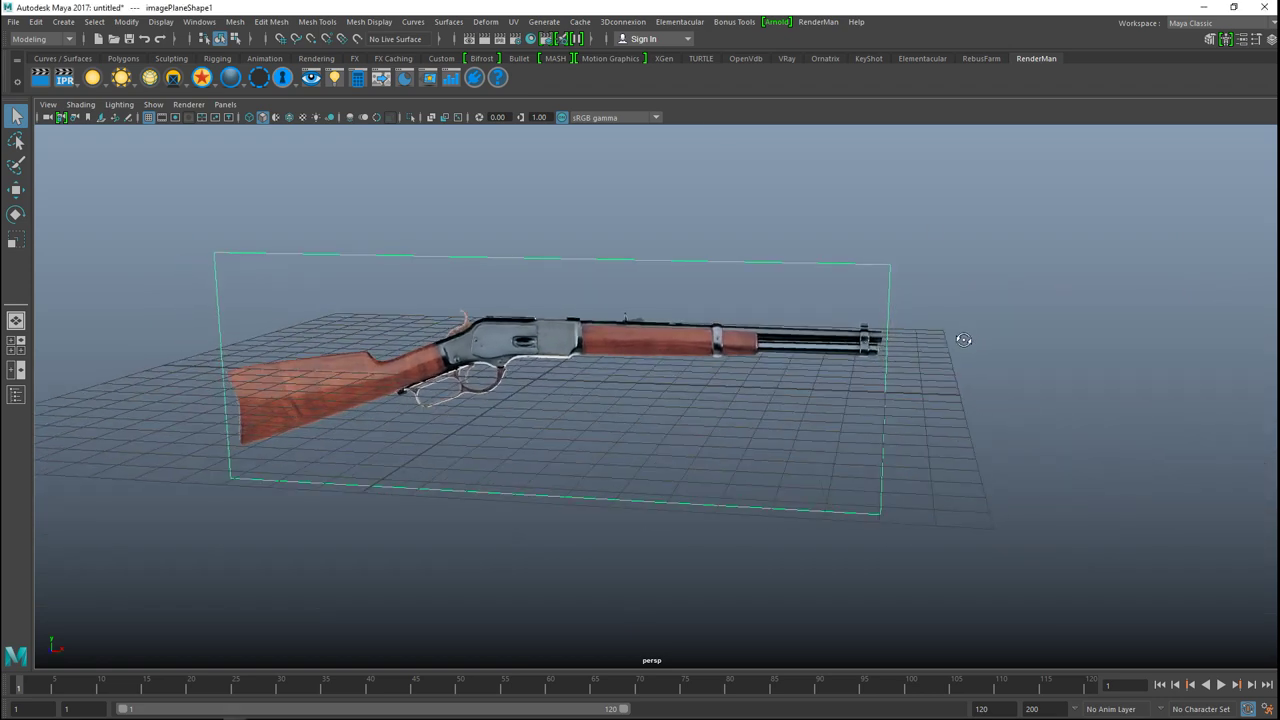
scroll(859, 344, "up", 4)
scroll(739, 338, "down", 3)
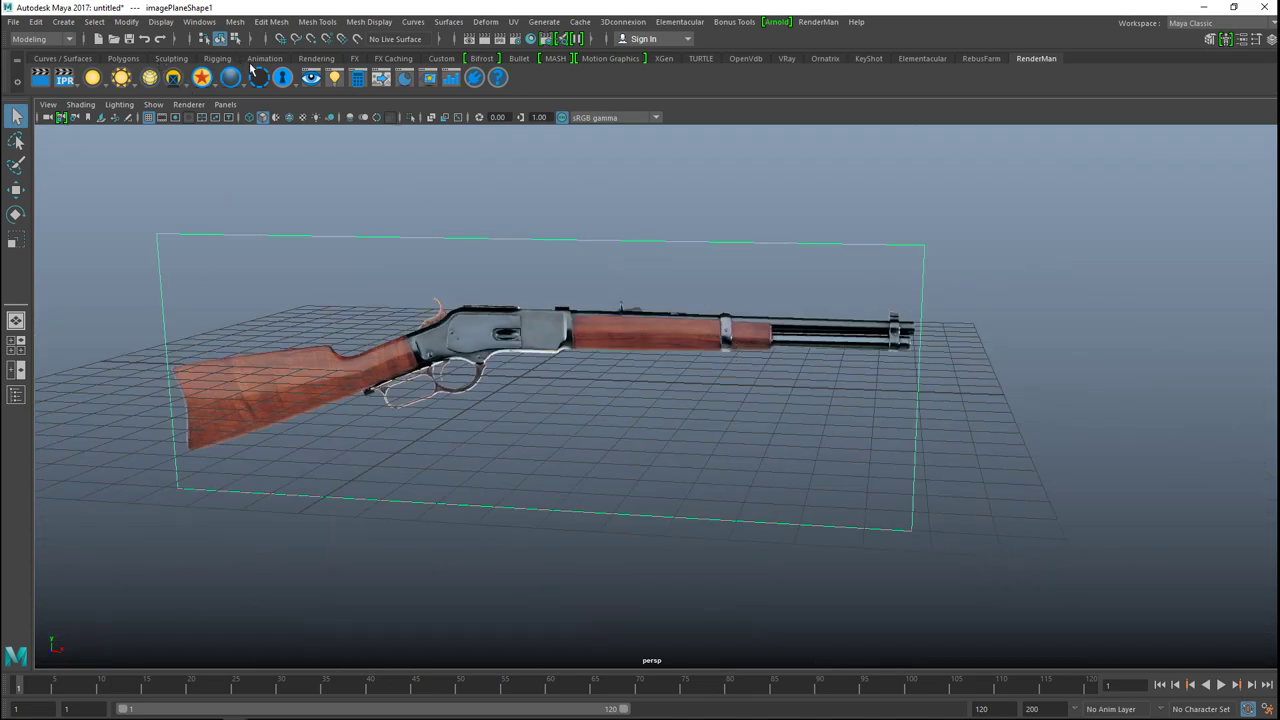
left_click(122, 59)
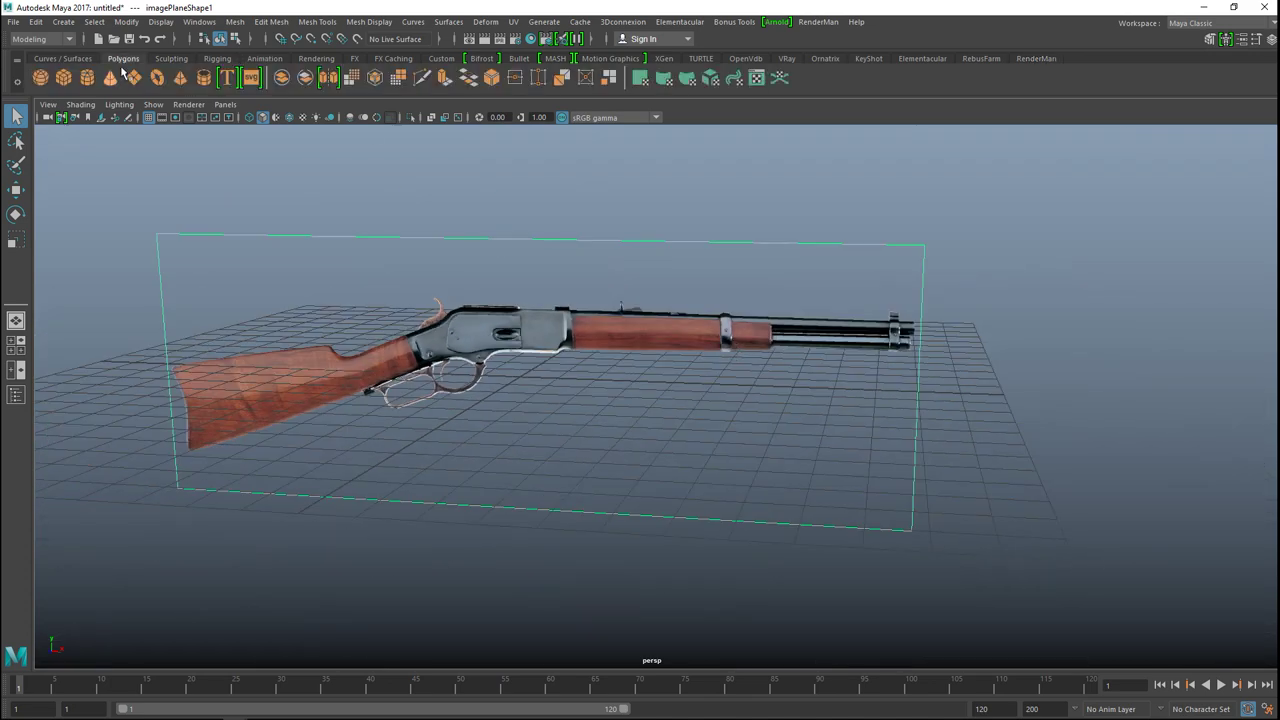
left_click(202, 80)
- Rotate the pipe to lie along the rifle's length, stretch it lengthwise and move it toward the muzzle
key("e")
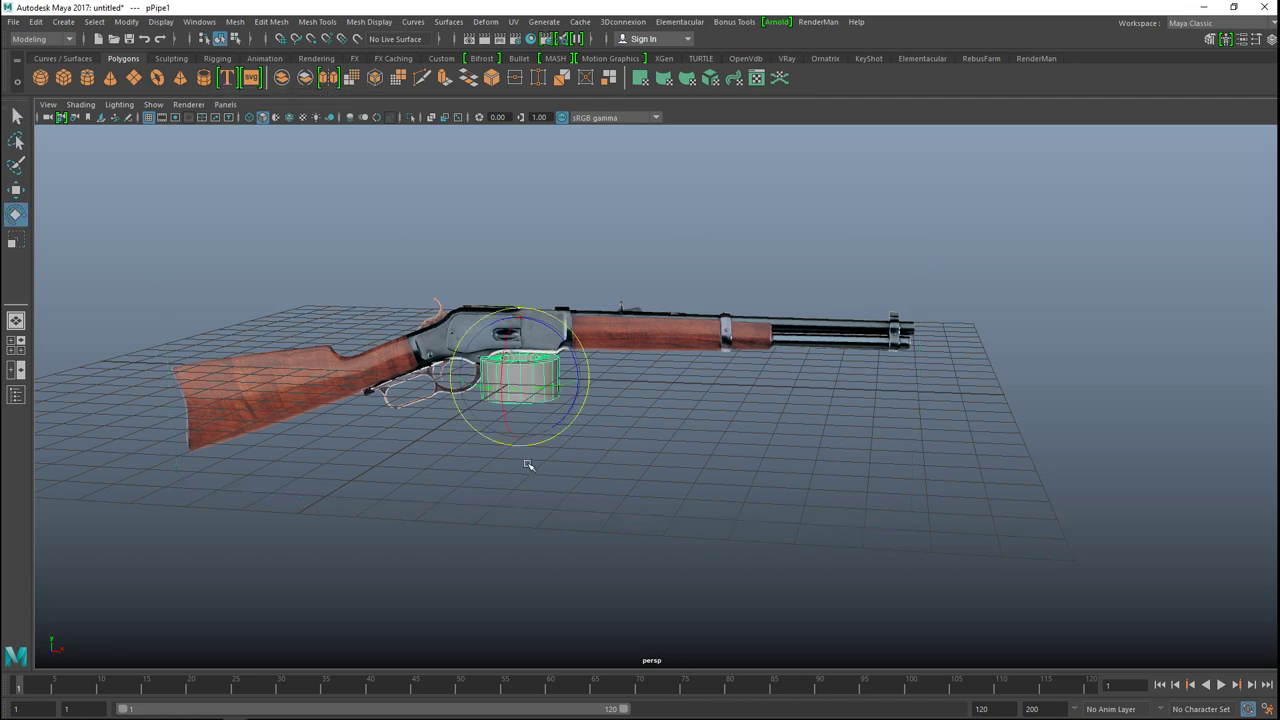
left_click_drag(572, 428, 1086, 443)
key("r")
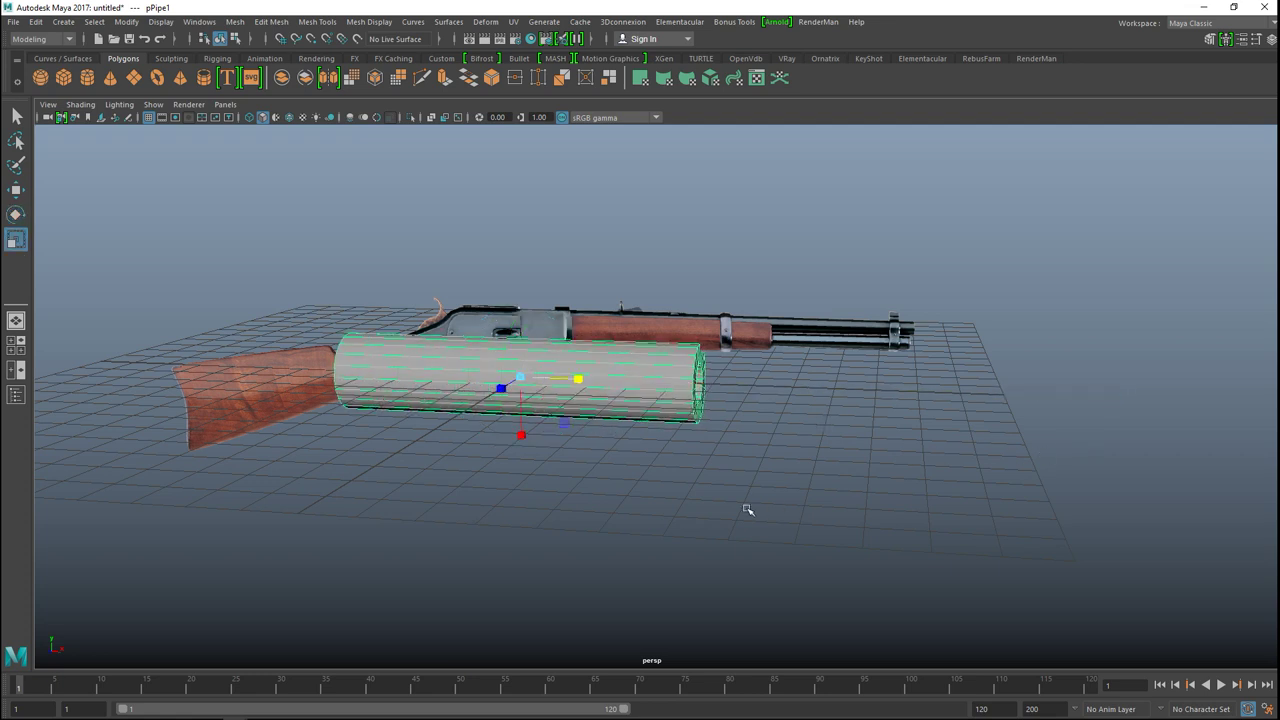
key("w")
left_click_drag(580, 378, 832, 416)
- Set the pipe's Subdivisions Axis to 12
left_click_drag(875, 483, 667, 492, "alt")
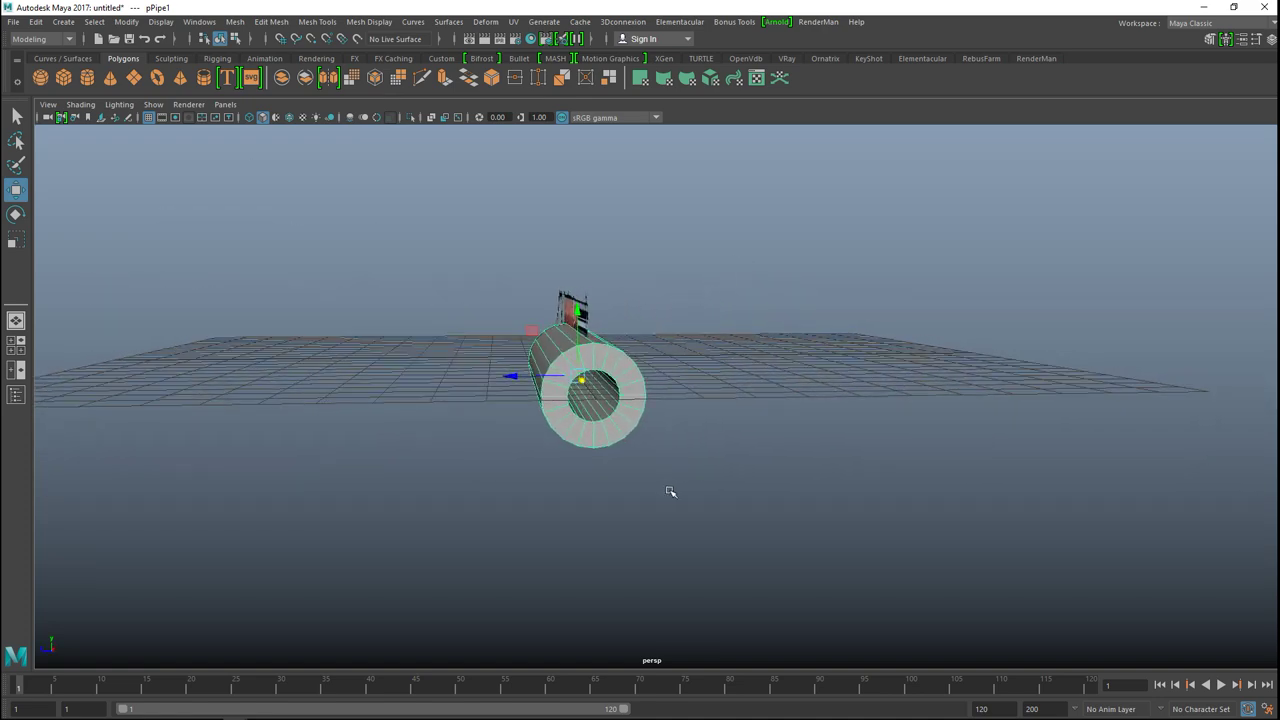
key("ctrl+a")
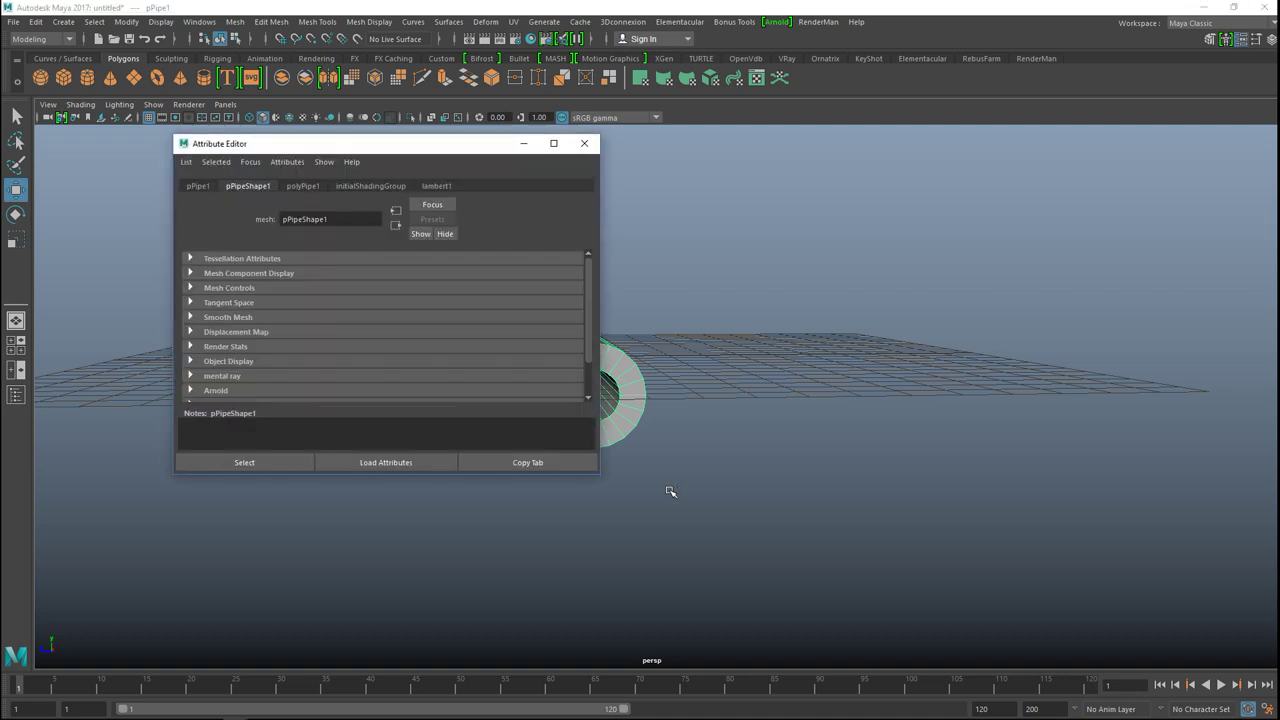
left_click_drag(465, 157, 1069, 225)
left_click(912, 255)
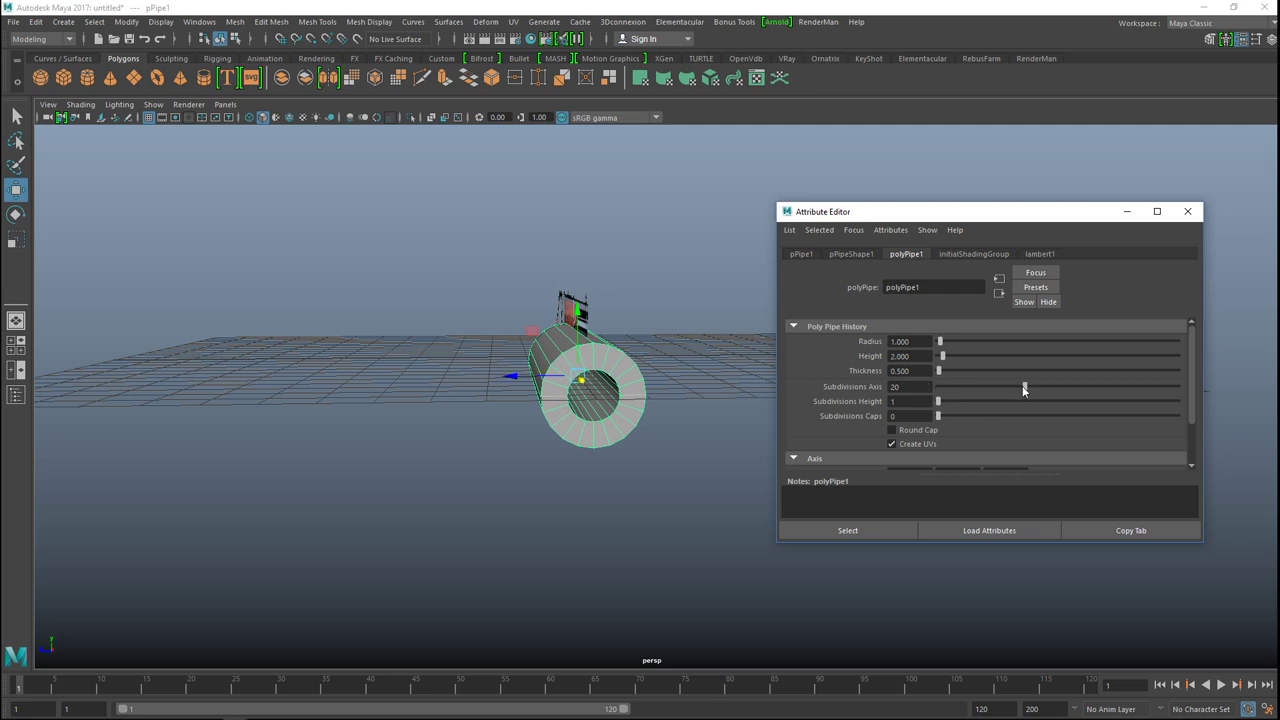
left_click_drag(1024, 390, 973, 398)
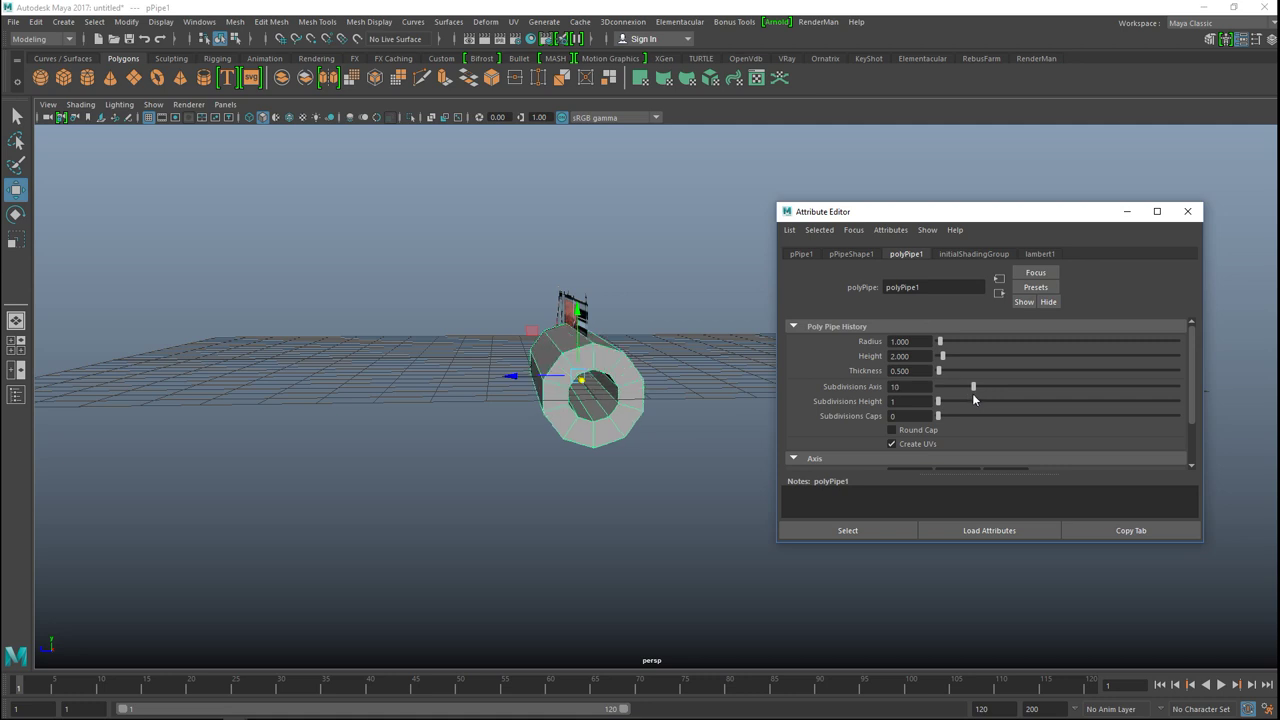
mouse_move(457, 491)
left_mouse_down("alt")
mouse_move(534, 474)
mouse_move(578, 486)
mouse_move(600, 469)
mouse_move(571, 457)
mouse_move(451, 491)
mouse_move(432, 482)
mouse_move(462, 474)
left_mouse_up("alt")
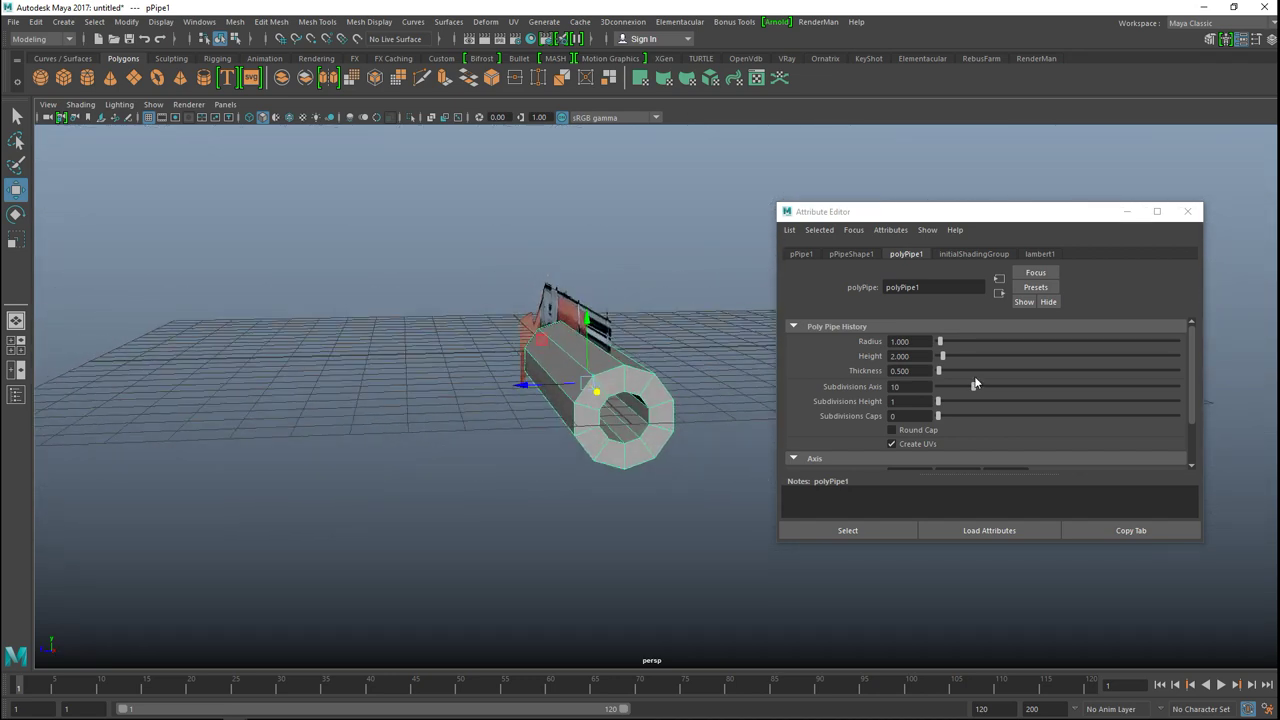
left_click(974, 387)
left_click_drag(978, 386, 984, 389)
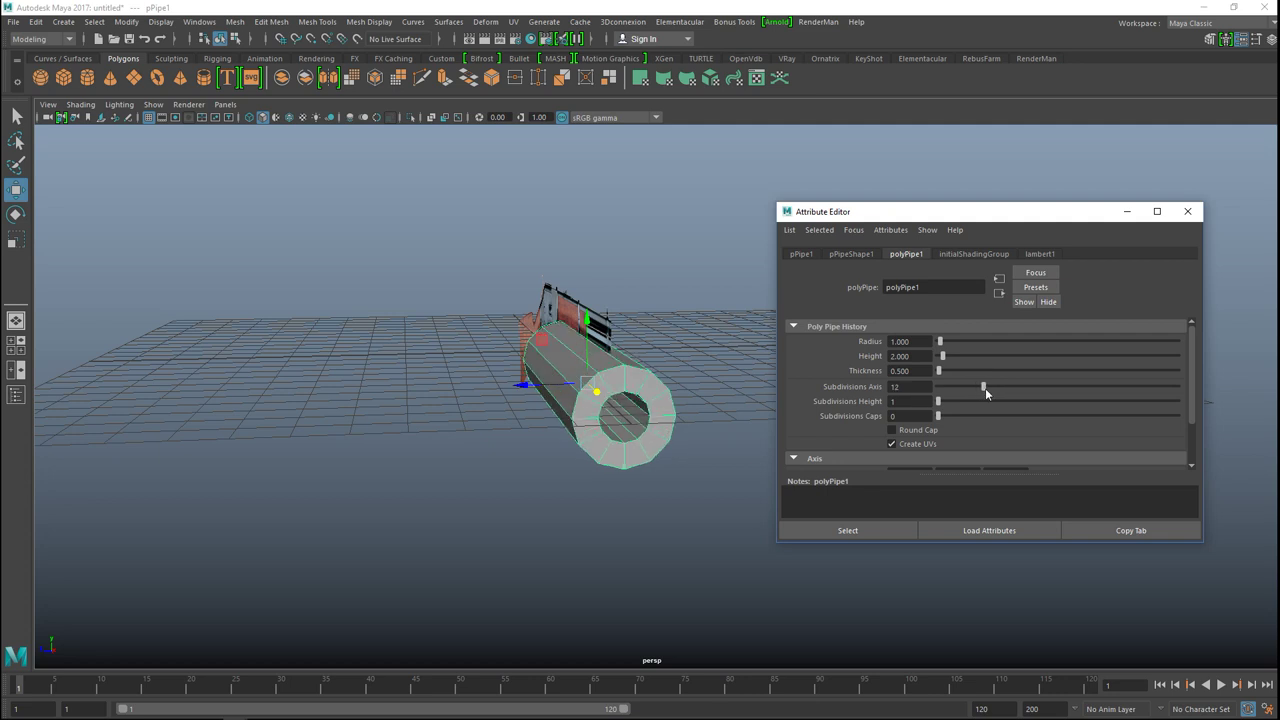
left_click(502, 558)
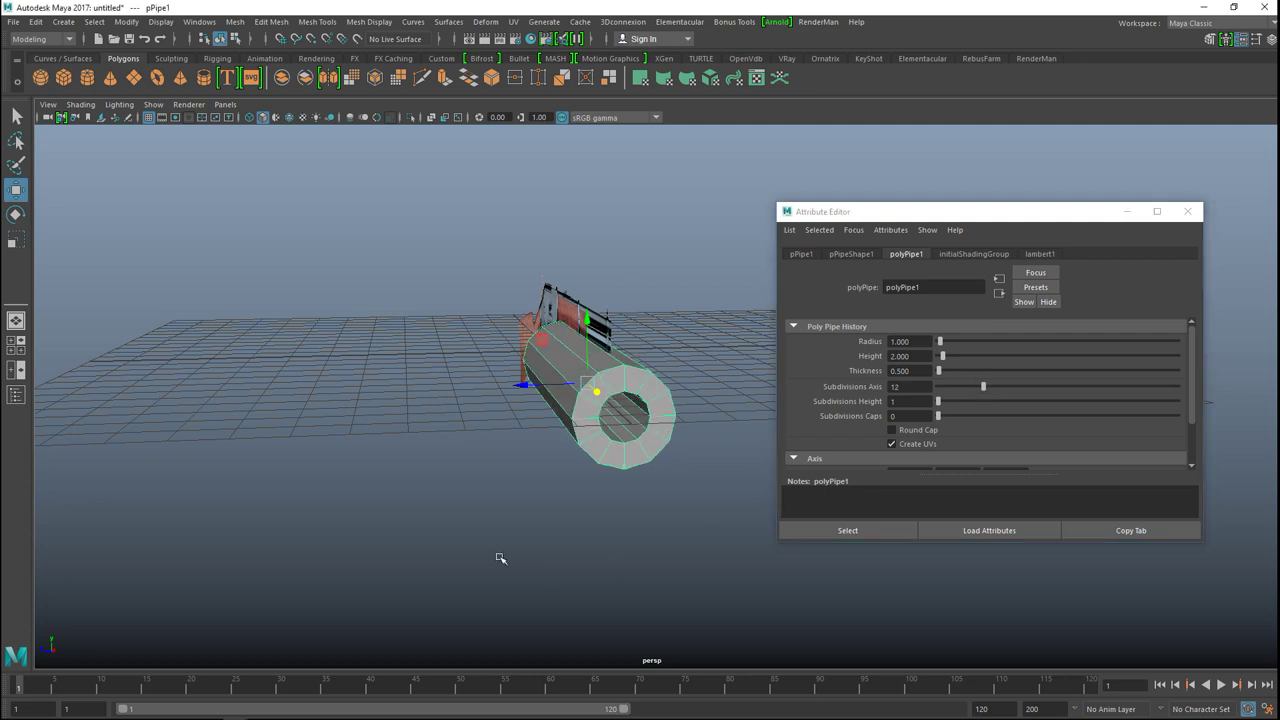
- In the front view, raise the pipe toward the barrel and scale it down uniformly to a small, thin tube
left_click(555, 428)
left_click_drag(354, 531, 438, 528, "alt")
left_click(16, 345)
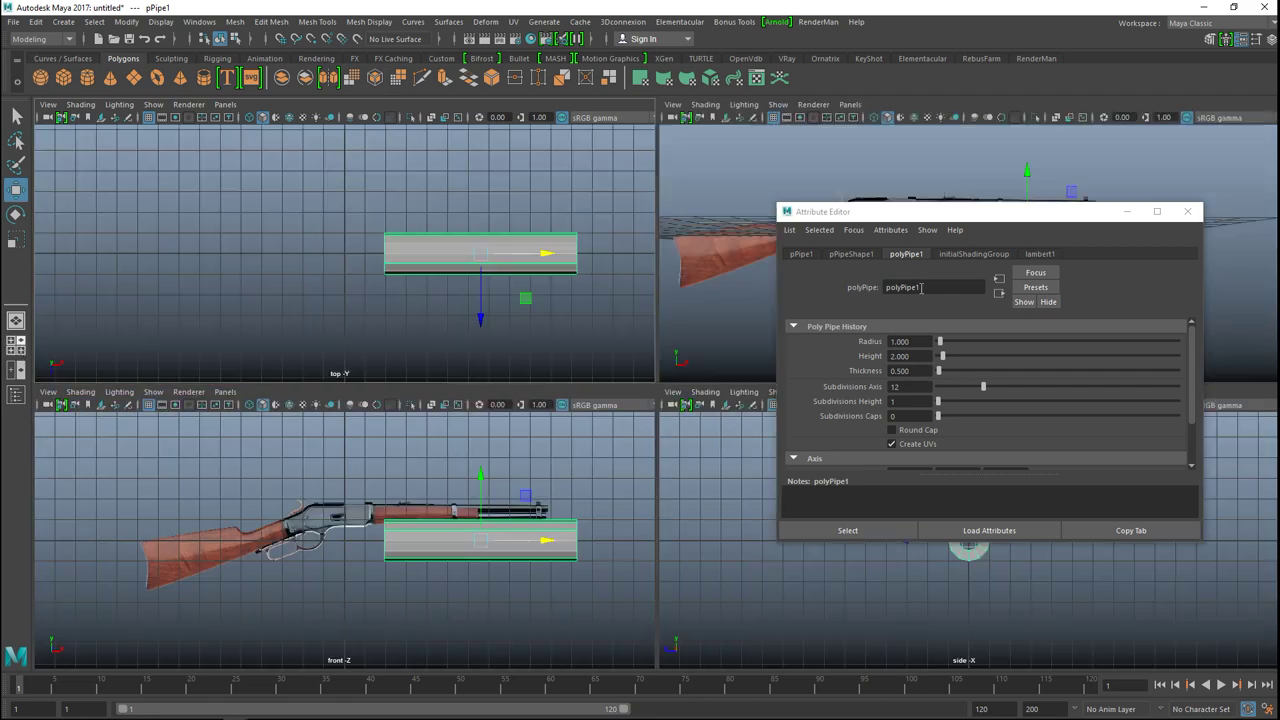
left_click(1129, 212)
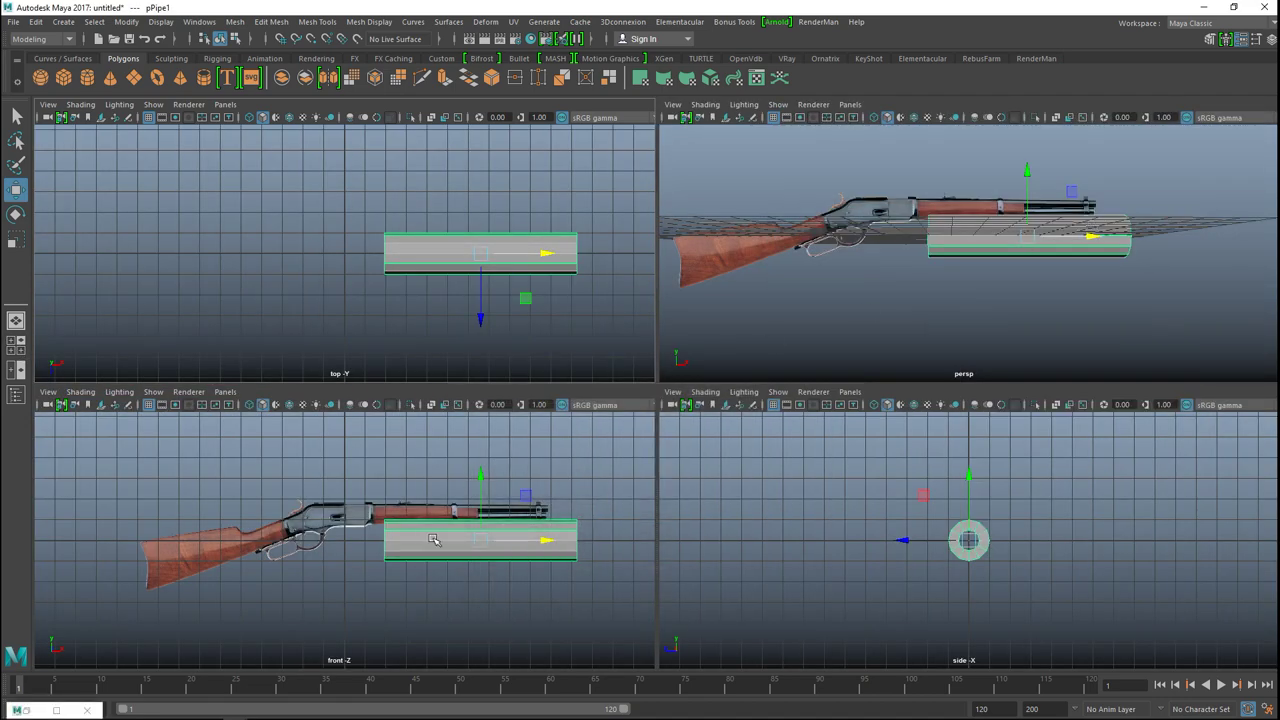
key("space")
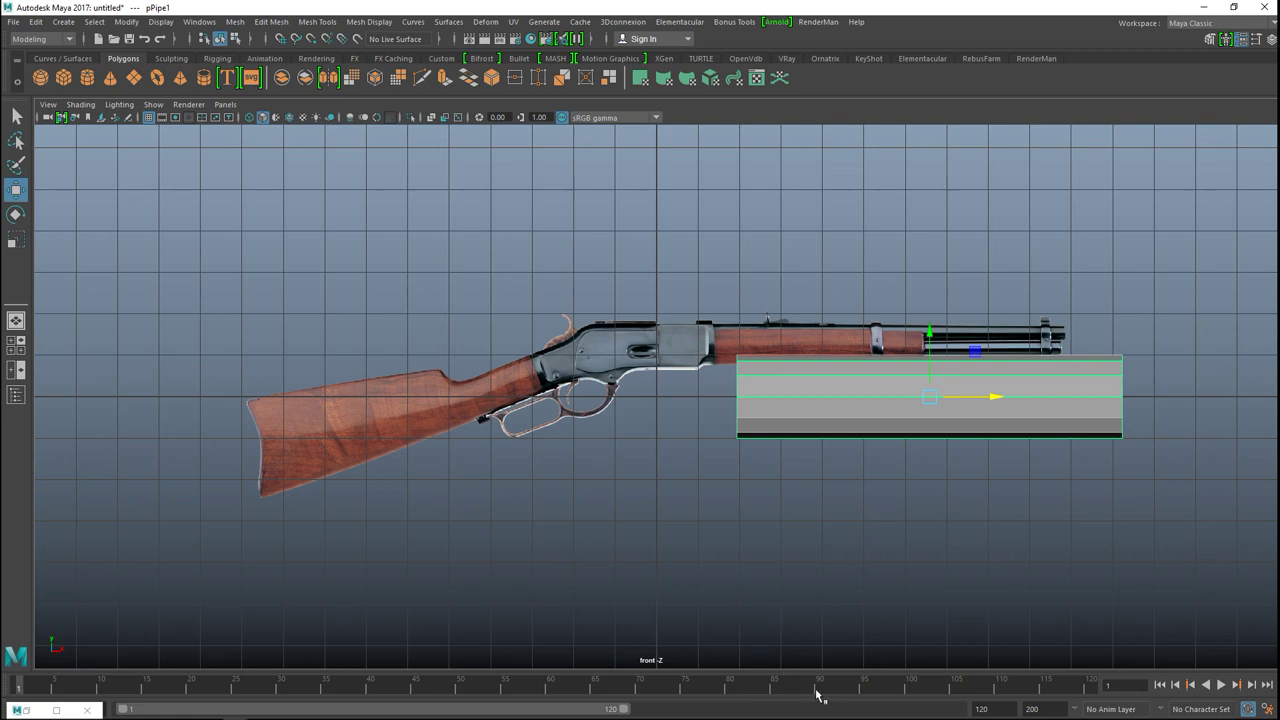
left_click_drag(930, 338, 920, 293)
key("r")
left_click_drag(930, 351, 745, 378)
key("f")
scroll(740, 440, "down", 10)
scroll(737, 451, "up", 5)
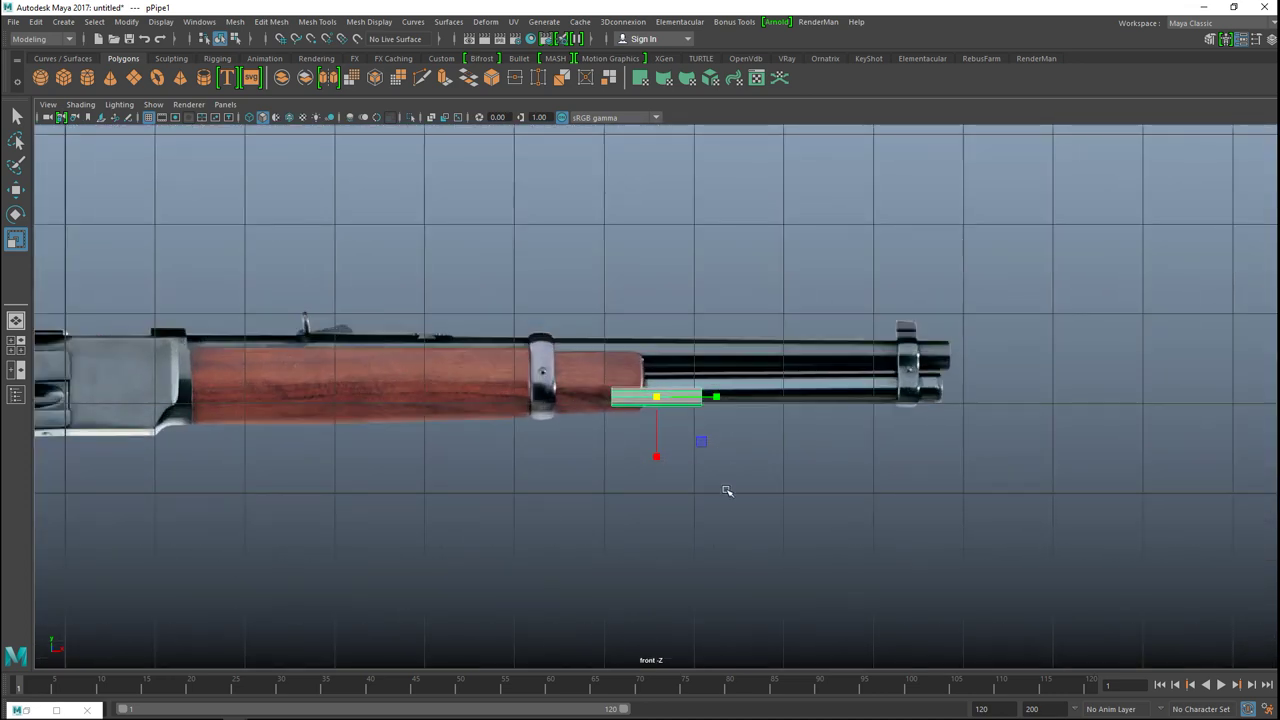
- Place the pipe over the rifle's lower tube, scale it to the tube's thickness and align its front end with the tube's tip
key("w")
left_click_drag(729, 399, 1000, 398)
left_click_drag(929, 329, 930, 318)
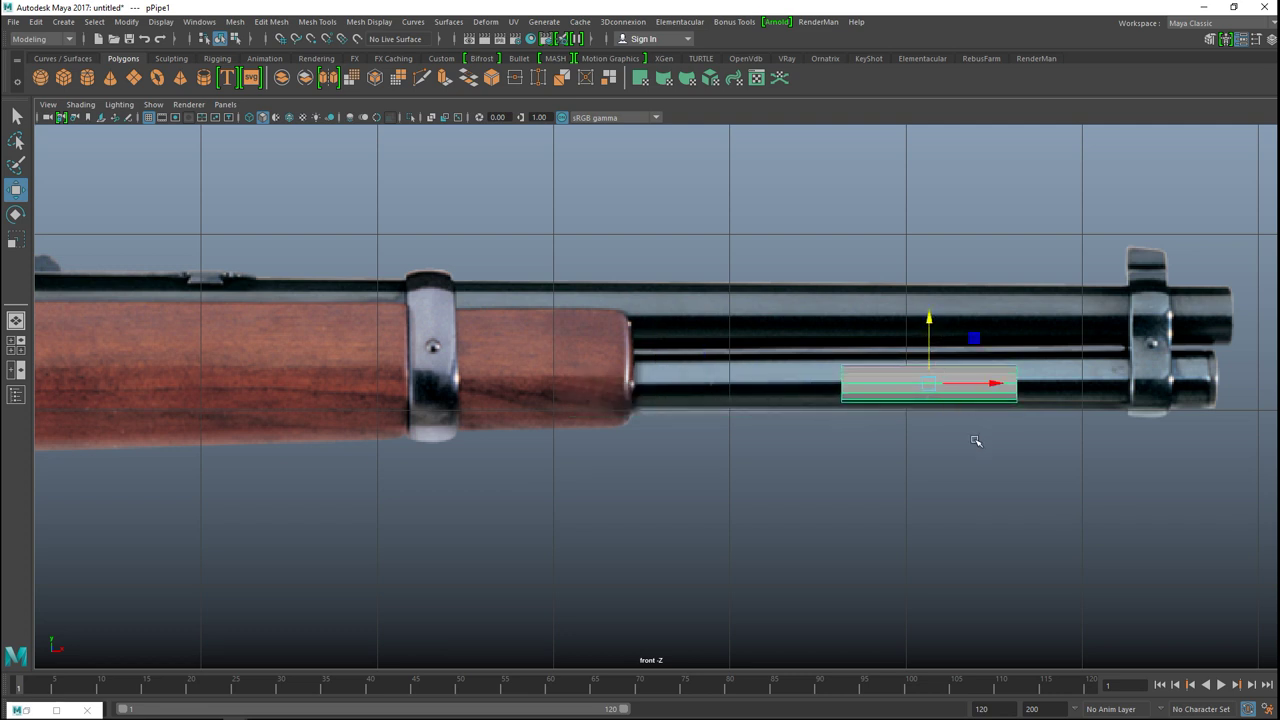
key("r")
left_click_drag(927, 384, 977, 400)
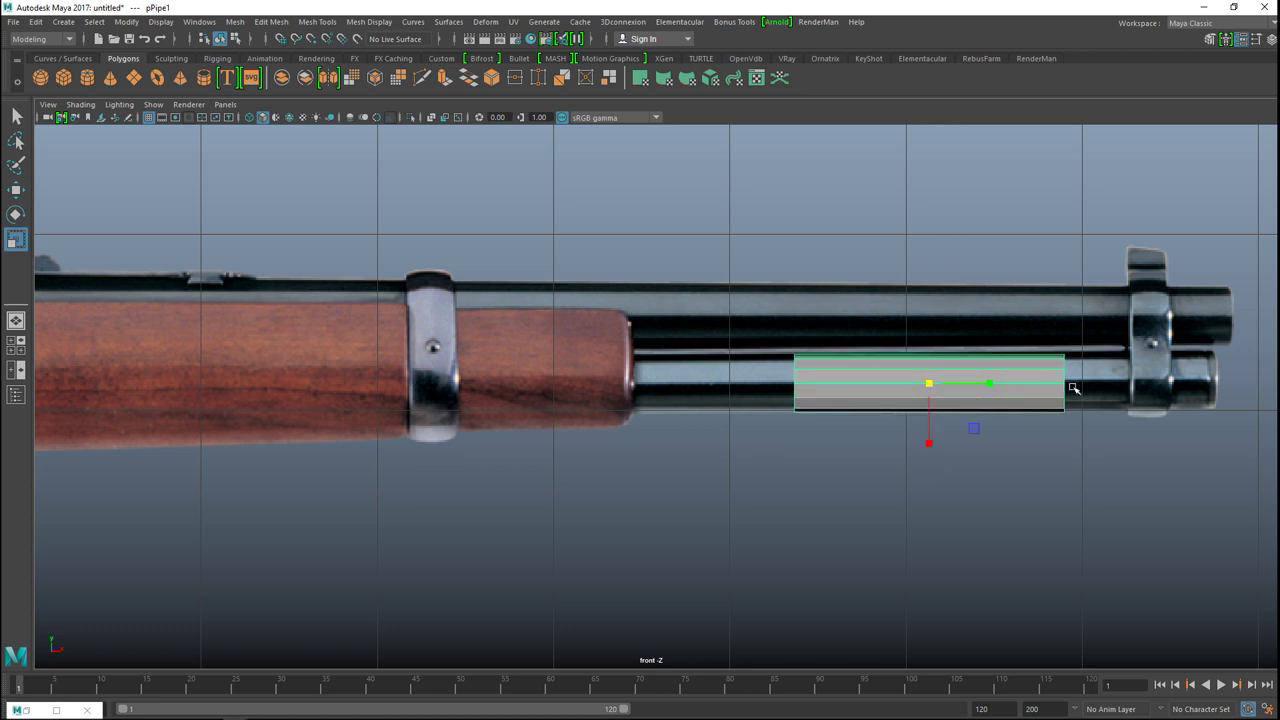
key("w")
left_click_drag(990, 383, 1147, 384)
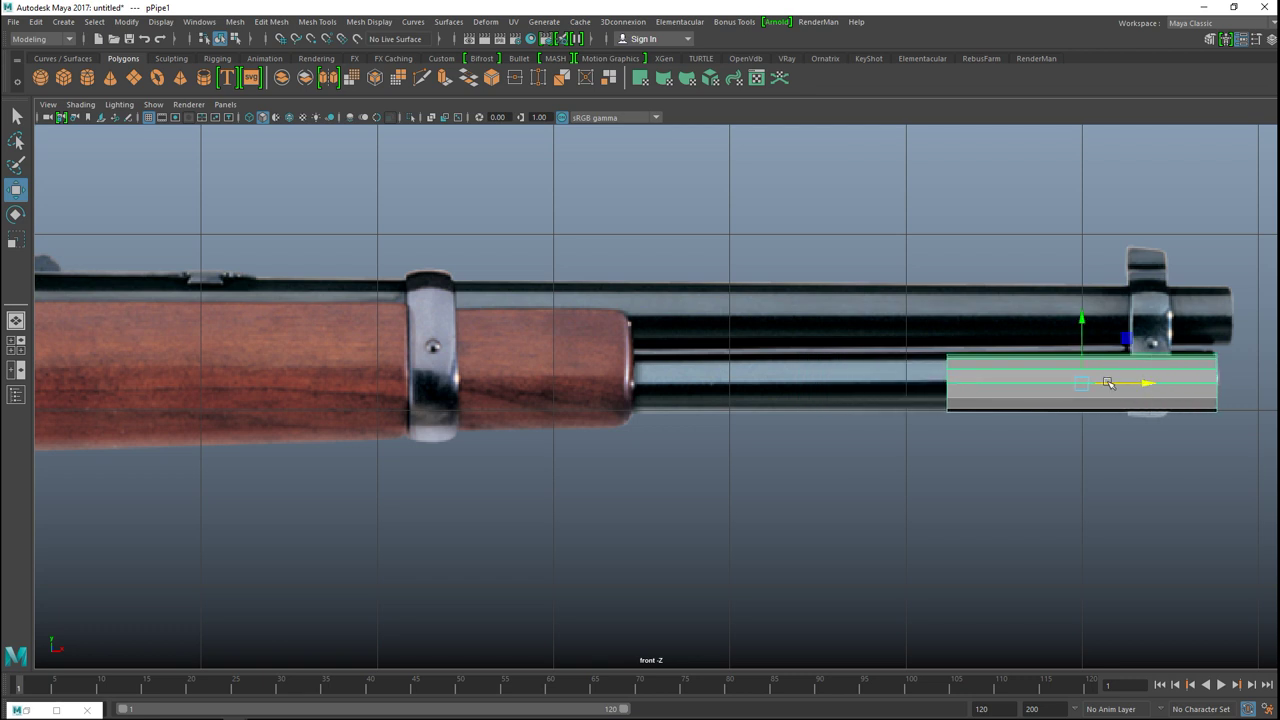
- Move the lower pipe's rear end vertices back to the front edge of the wooden forestock
right_click_drag(1001, 371, 928, 308)
left_click_drag(881, 296, 978, 552)
left_click_drag(1000, 384, 694, 409)
- Duplicate the lower pipe and move the copy up onto the upper barrel, with its front end aligned to the muzzle
right_click_drag(808, 308, 866, 293)
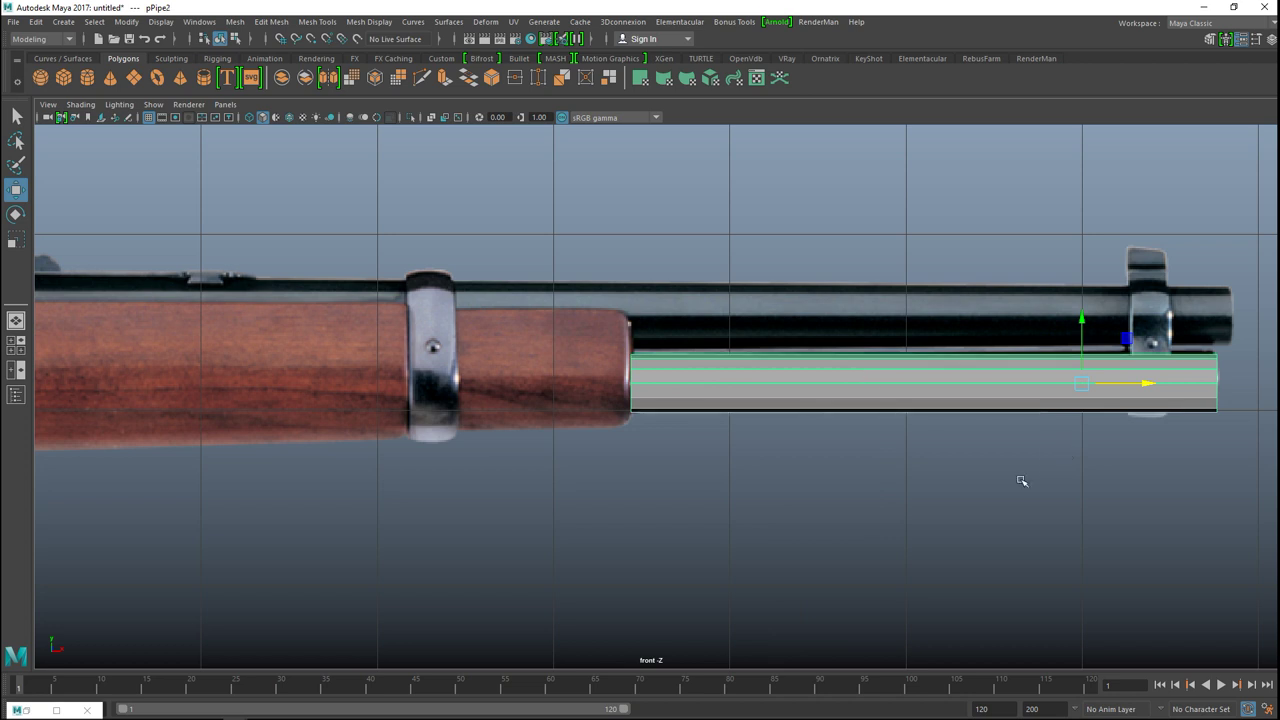
left_click_drag(1081, 318, 1086, 254)
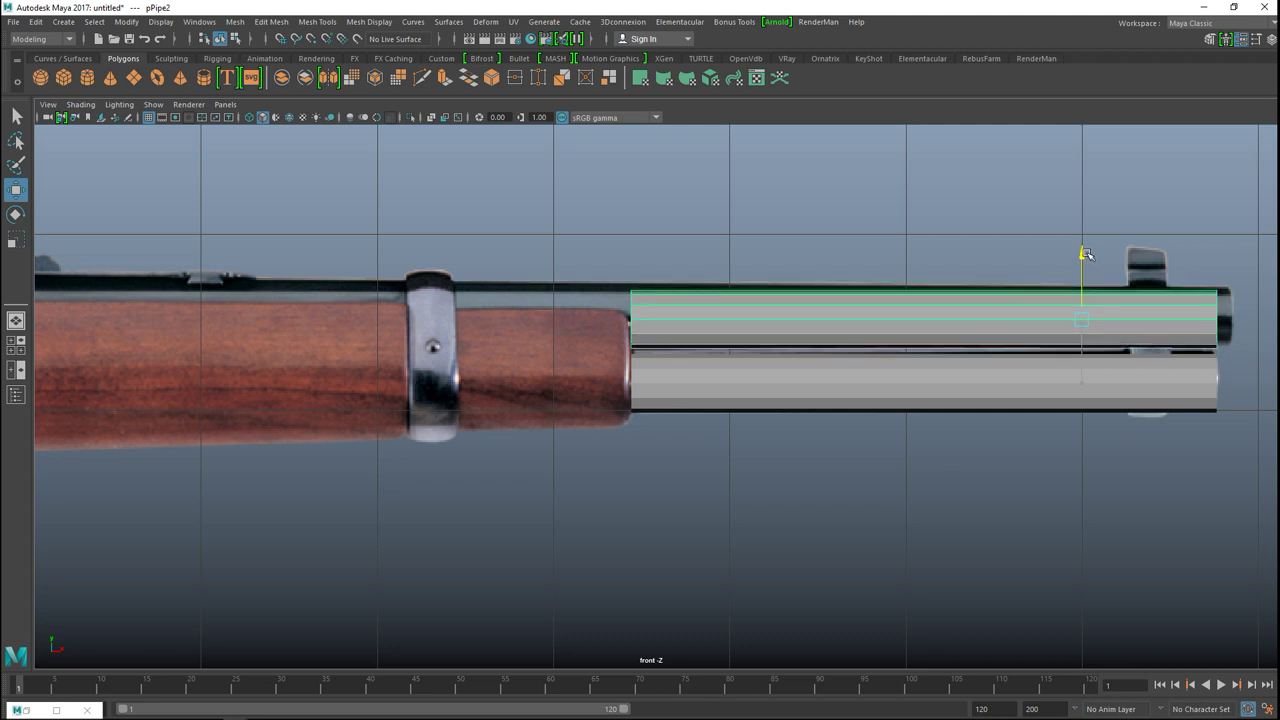
left_click_drag(1147, 318, 1160, 318)
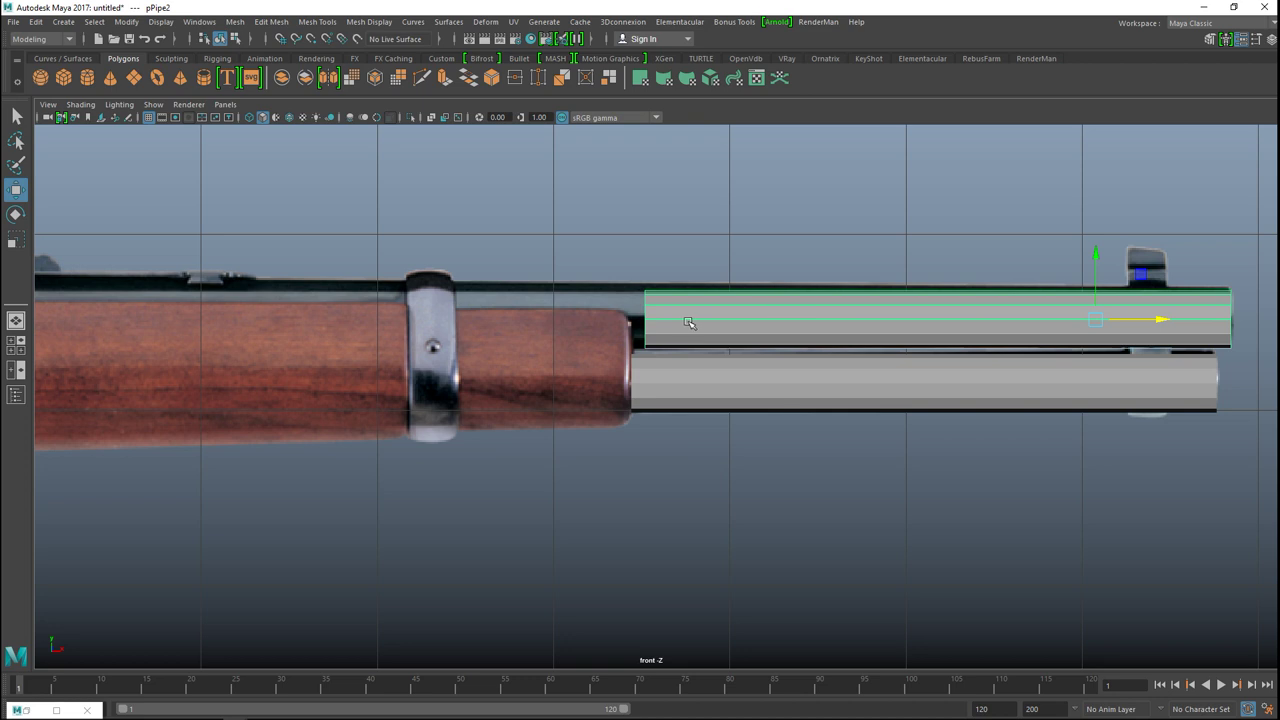
- Extend the upper pipe's rear end vertices back along the barrel to the front edge of the metal receiver
right_click_drag(645, 308, 588, 306)
left_click_drag(620, 251, 468, 396)
scroll(693, 398, "down", 5)
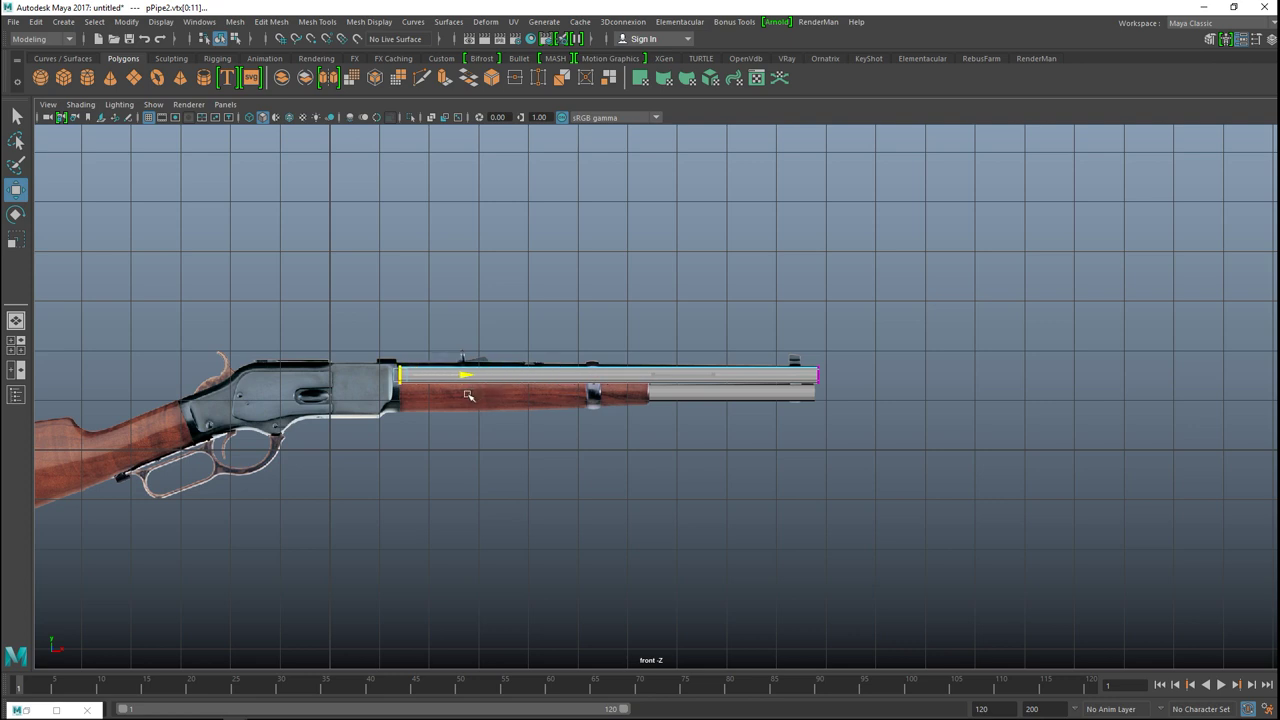
key("f")
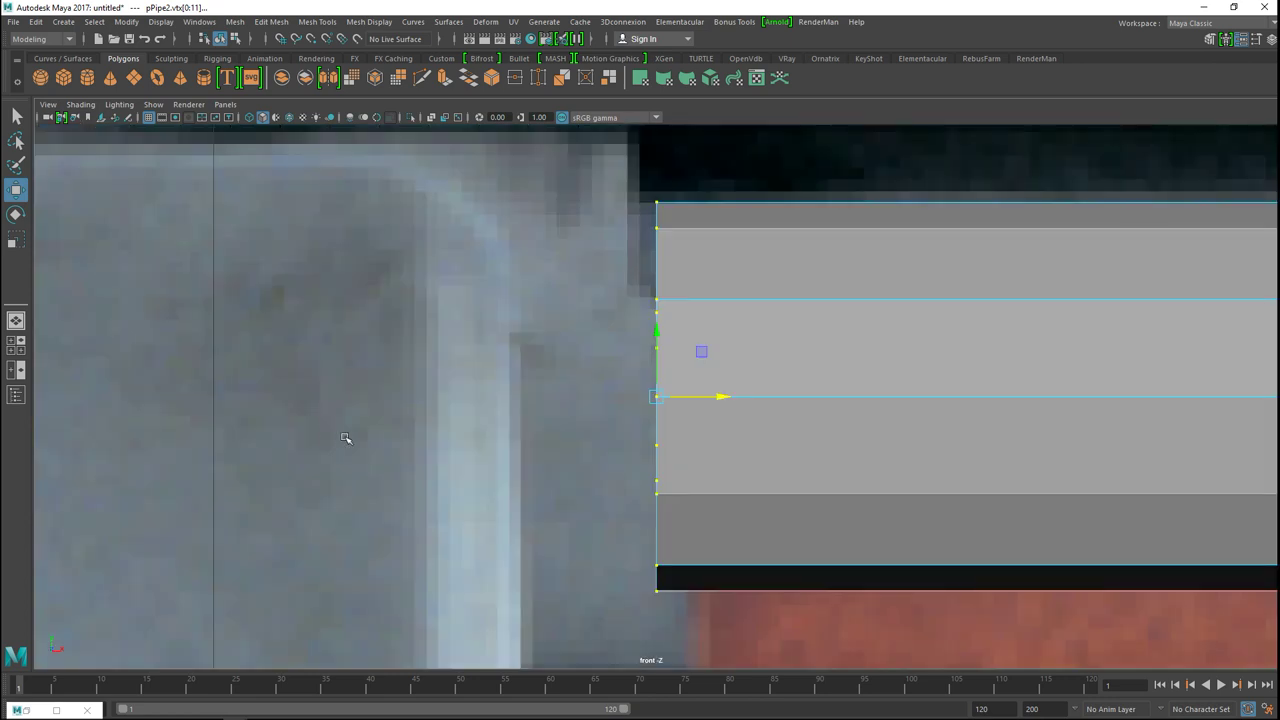
left_click_drag(718, 396, 694, 397)
- In the perspective view, delete the ring of cap faces at the rear end of the upper barrel pipe
key("space")
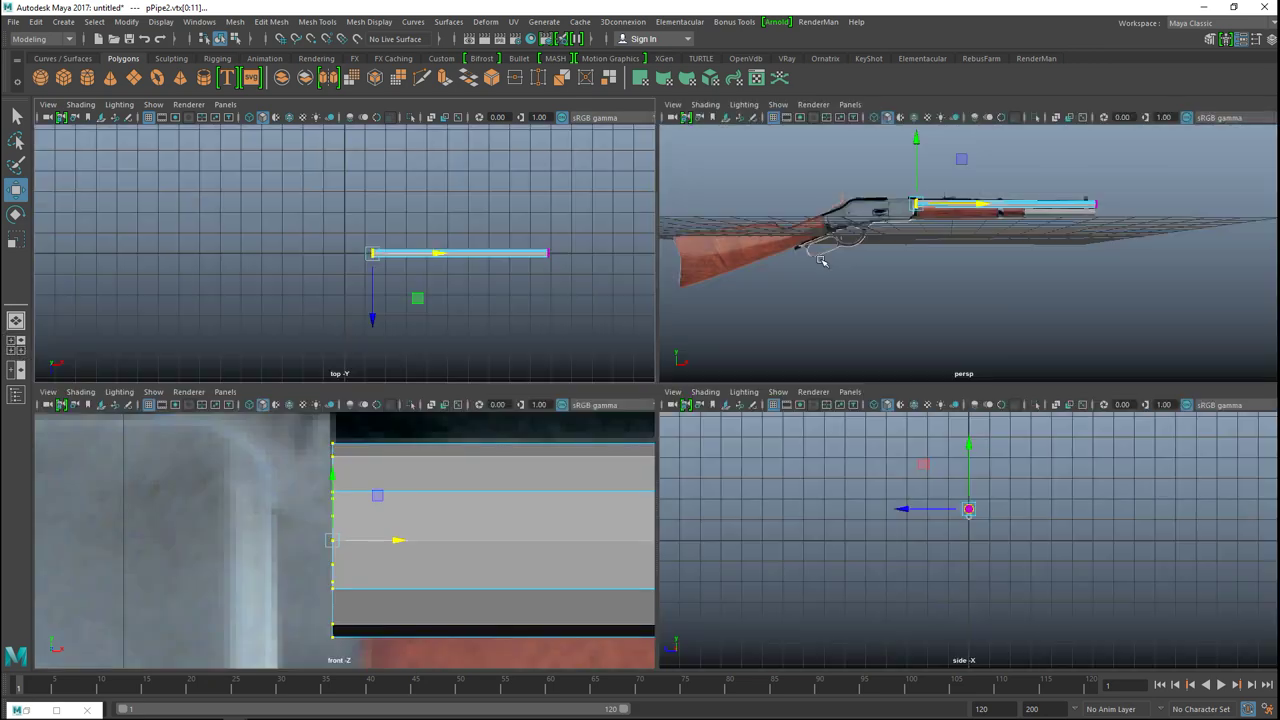
key("space")
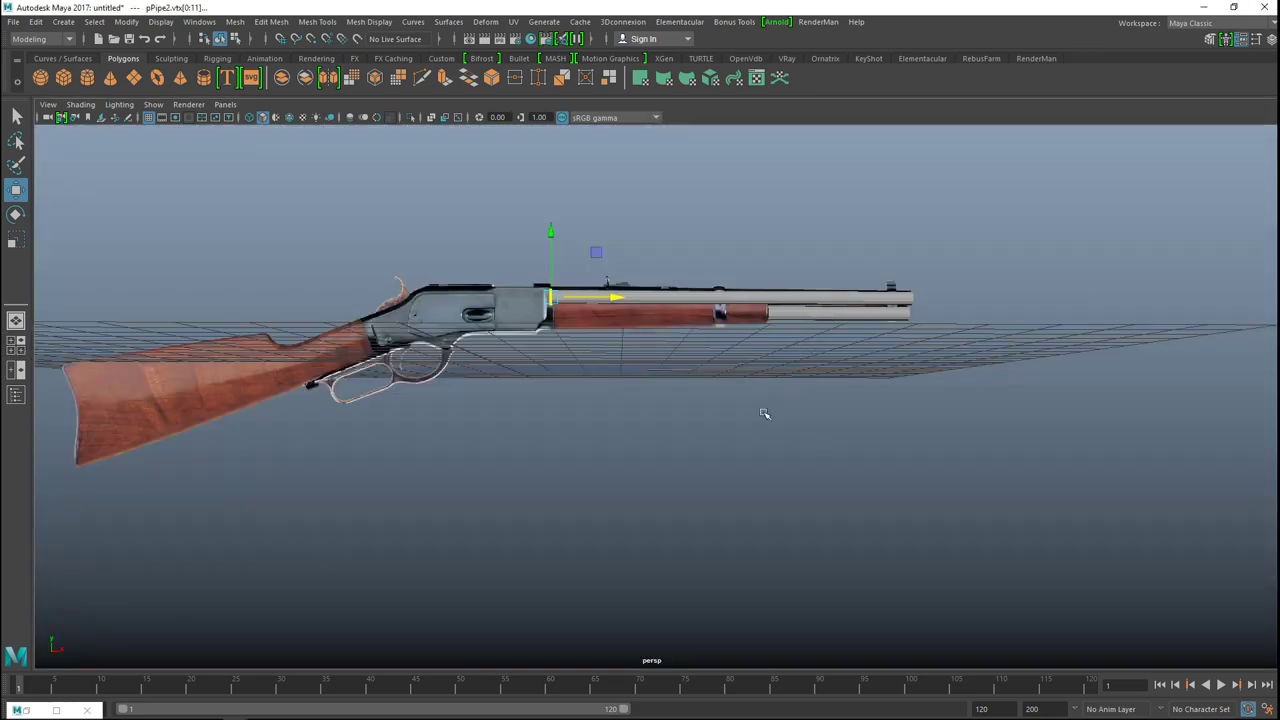
left_click_drag(740, 415, 777, 434, "alt")
left_click(495, 495)
key("f")
left_click_drag(623, 437, 368, 349, "alt")
right_click_drag(368, 350, 820, 510, "alt")
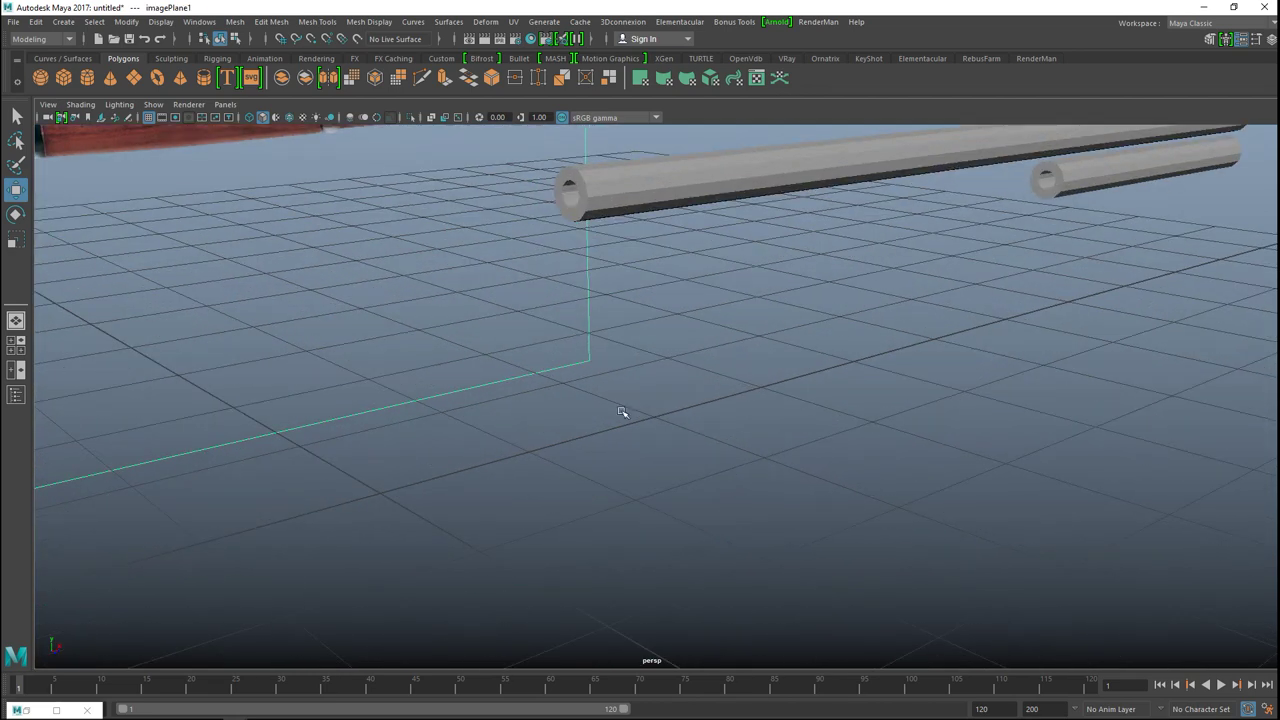
middle_click_drag(640, 220, 703, 316, "alt")
left_click(694, 326)
right_click_drag(679, 310, 744, 437)
left_click(662, 346)
double_click(668, 333)
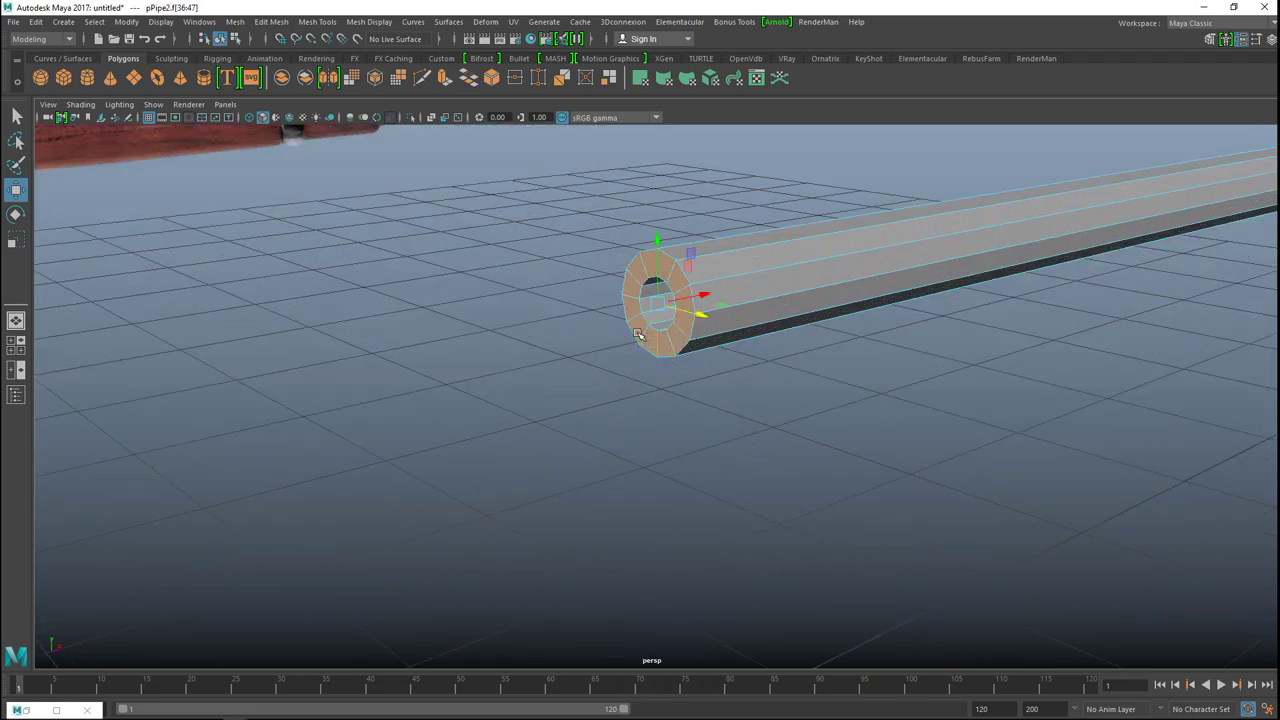
key("Delete")
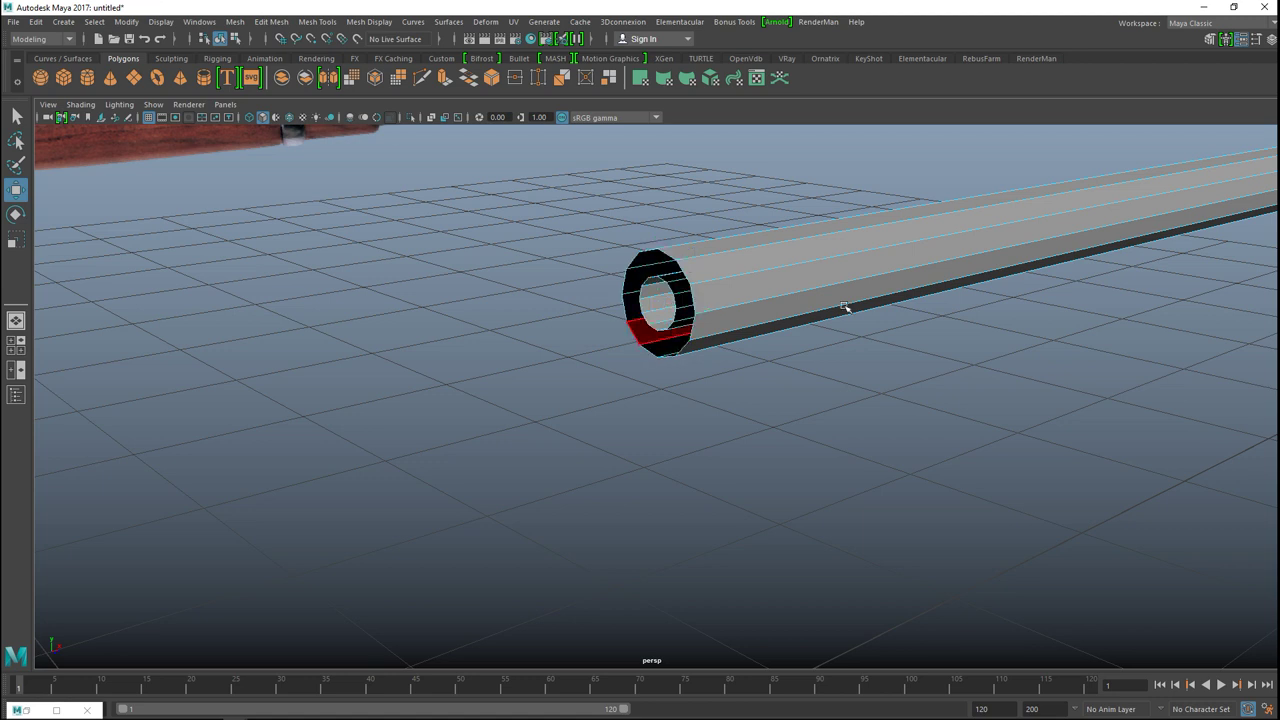
- Delete the loop of inner wall faces inside the upper barrel pipe
left_click(652, 305)
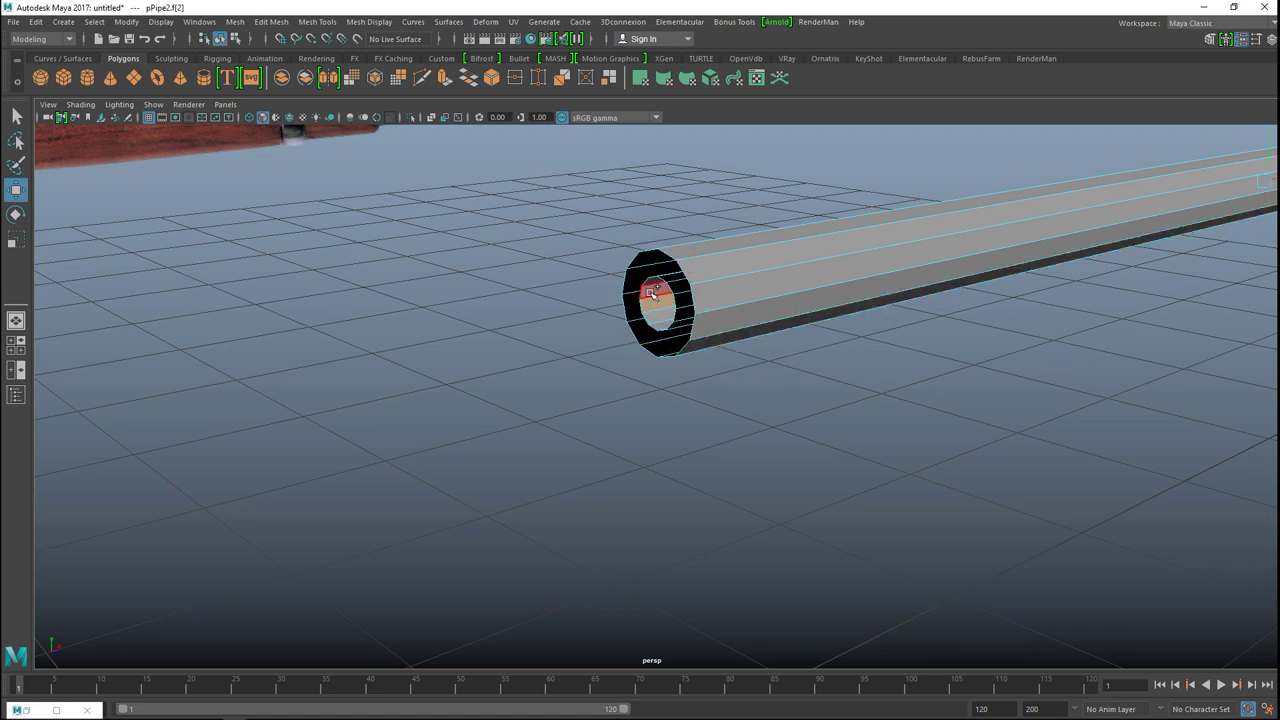
double_click(655, 294)
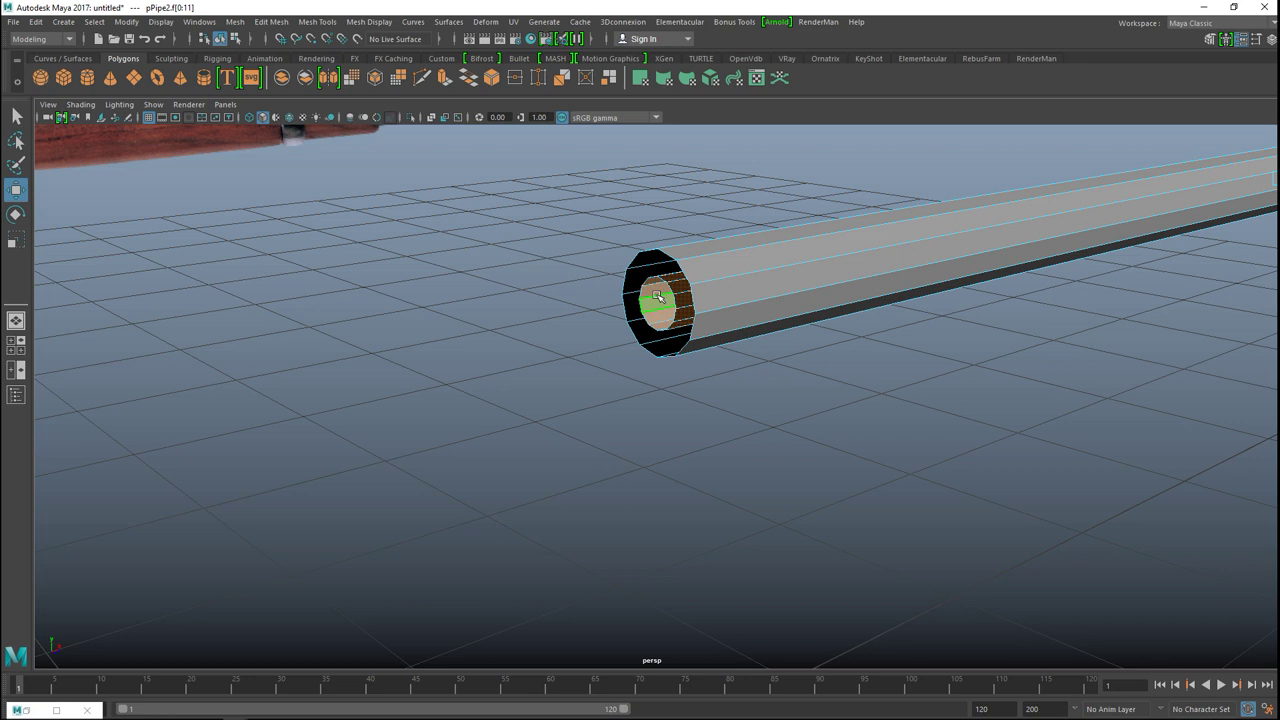
key("Delete")
scroll(808, 304, "down", 3)
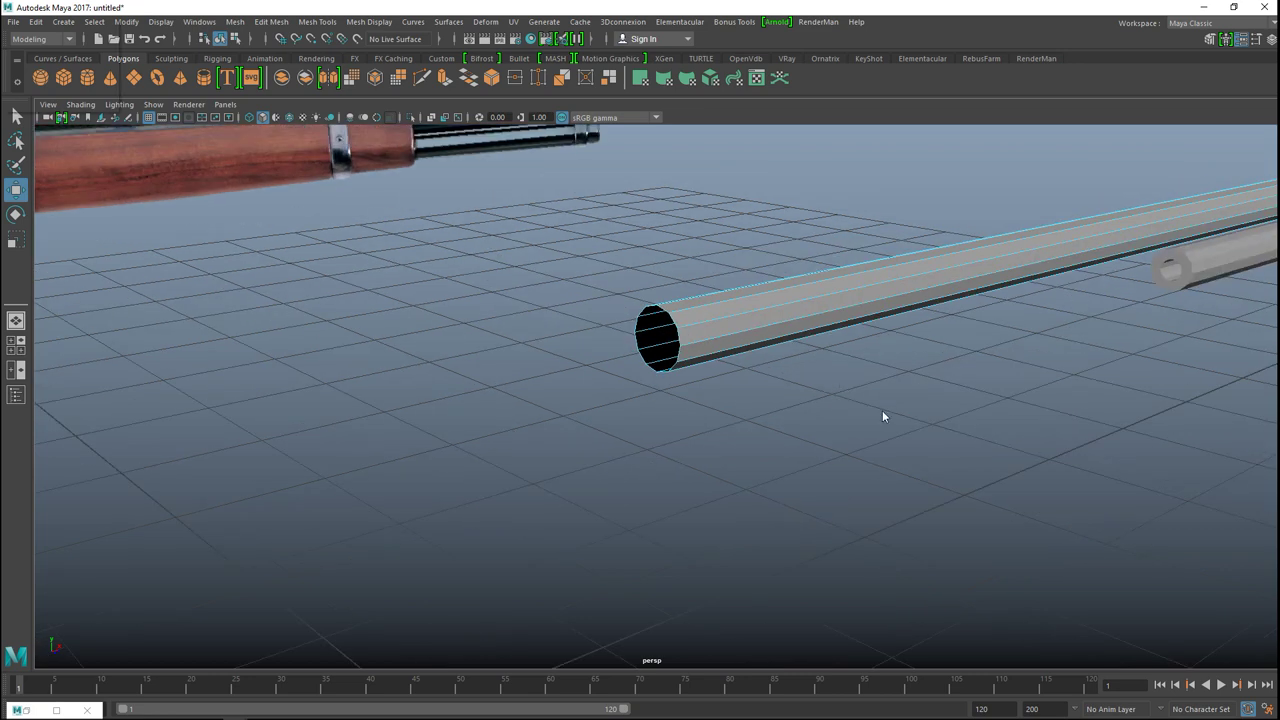
- Delete the ring of cap faces at the lower pipe's rear end and the loop of inner wall faces inside it
key("alt+space")
left_click(1222, 268)
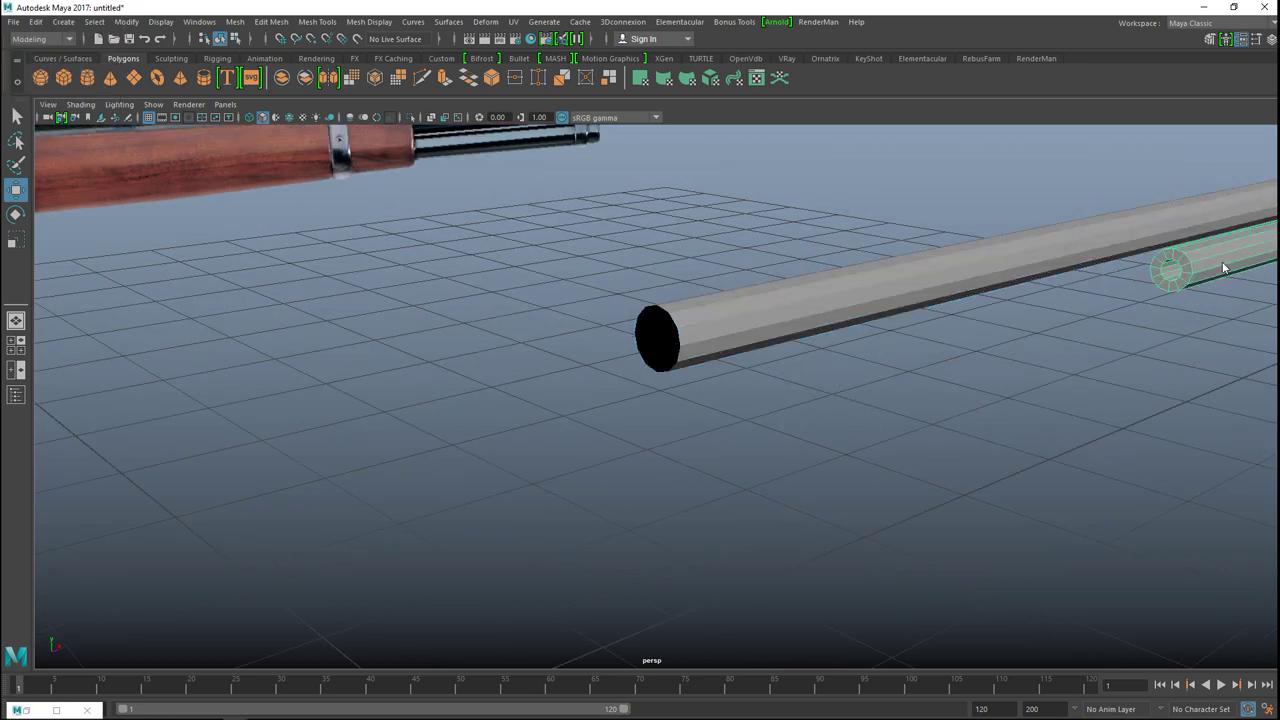
key("f")
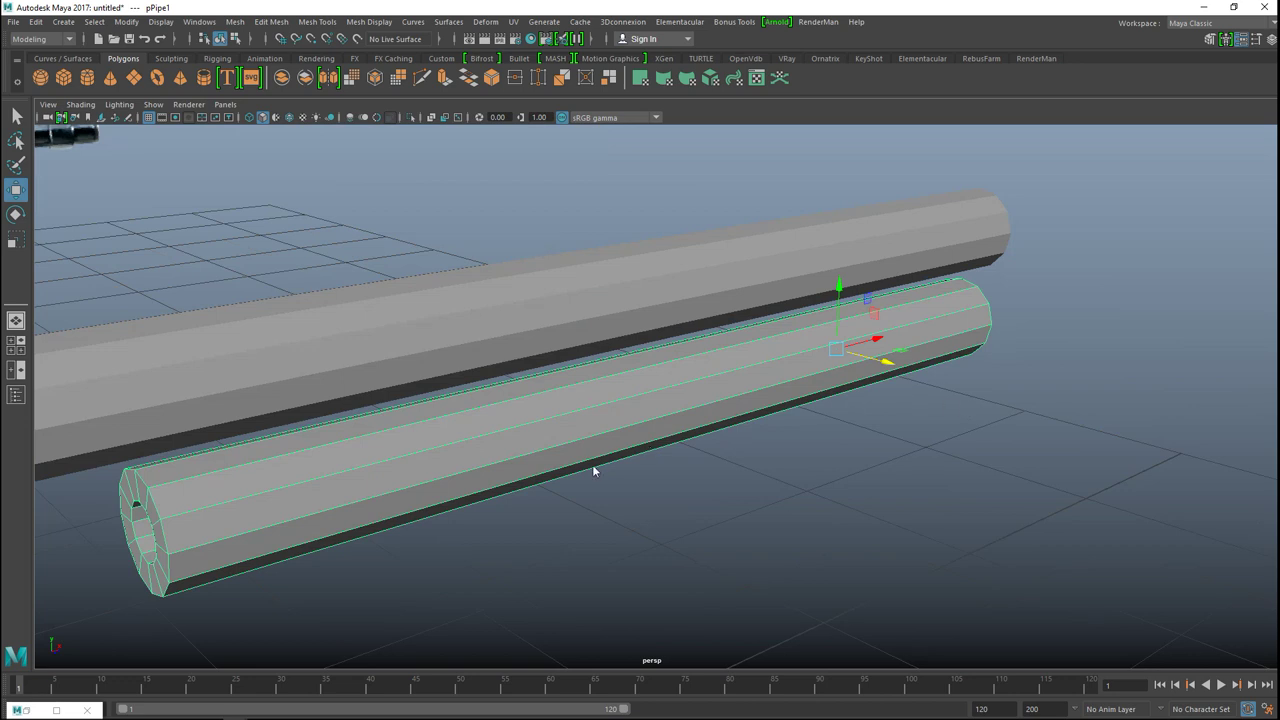
left_click_drag(581, 478, 637, 449, "alt")
right_click(450, 309)
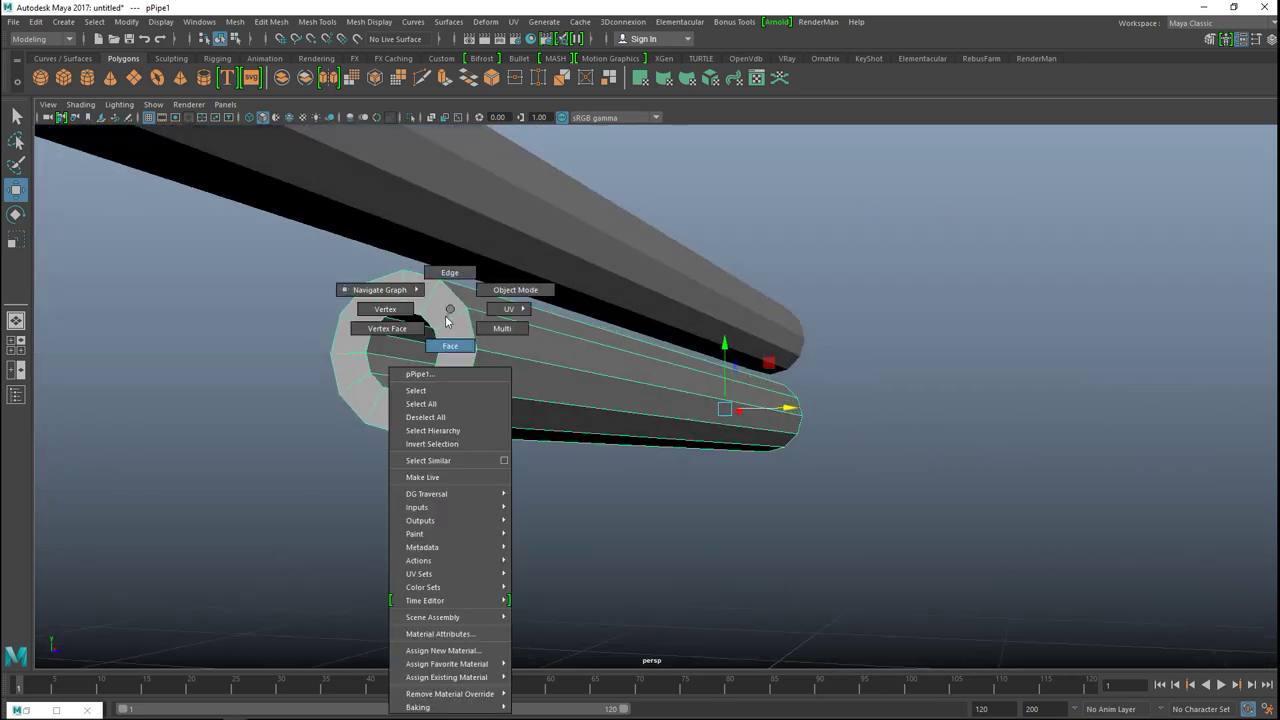
right_click_drag(450, 340, 450, 345)
left_click(453, 330)
double_click(447, 311, "shift")
key("Delete")
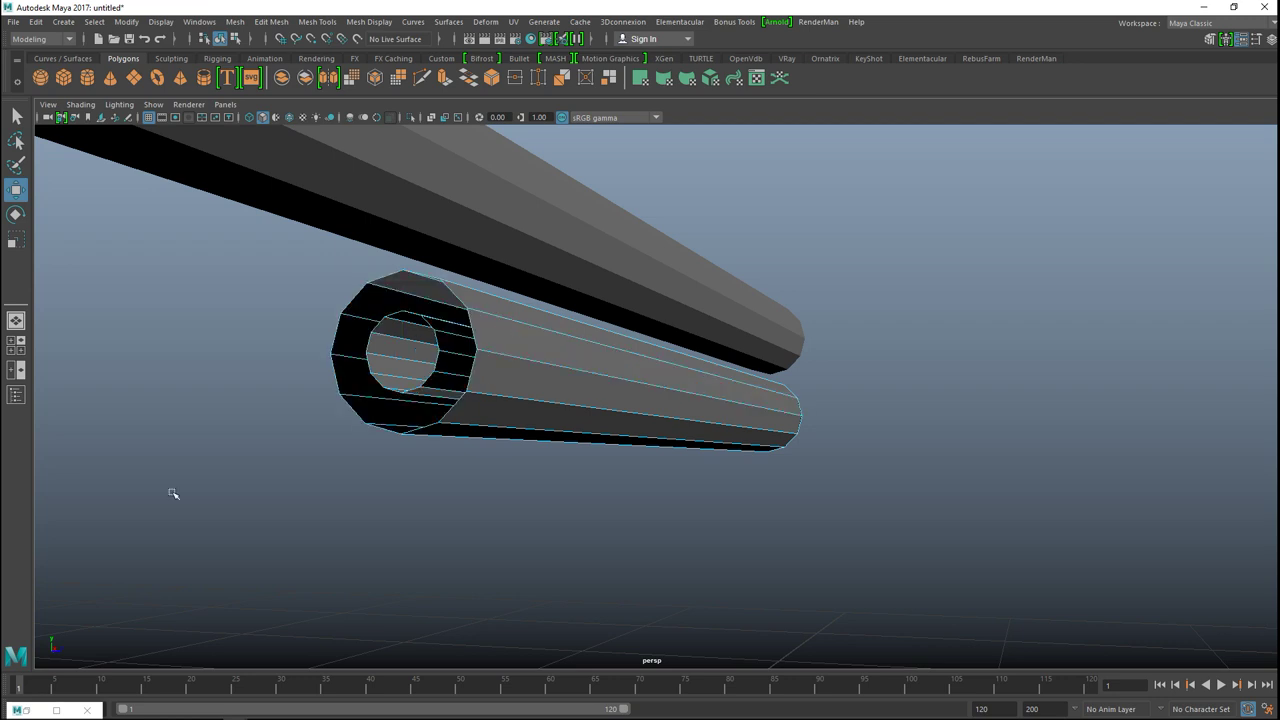
double_click(402, 352)
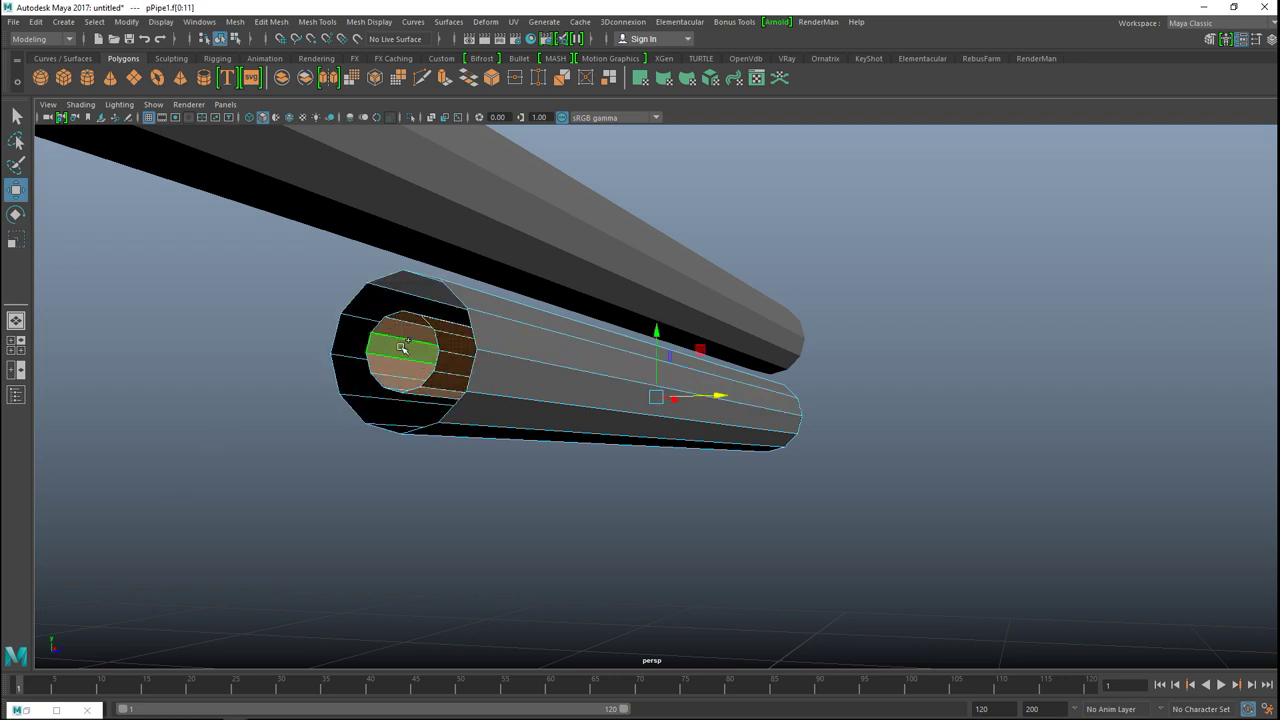
key("Delete")
- Combine the upper and lower pipes into a single mesh
scroll(991, 251, "down", 5)
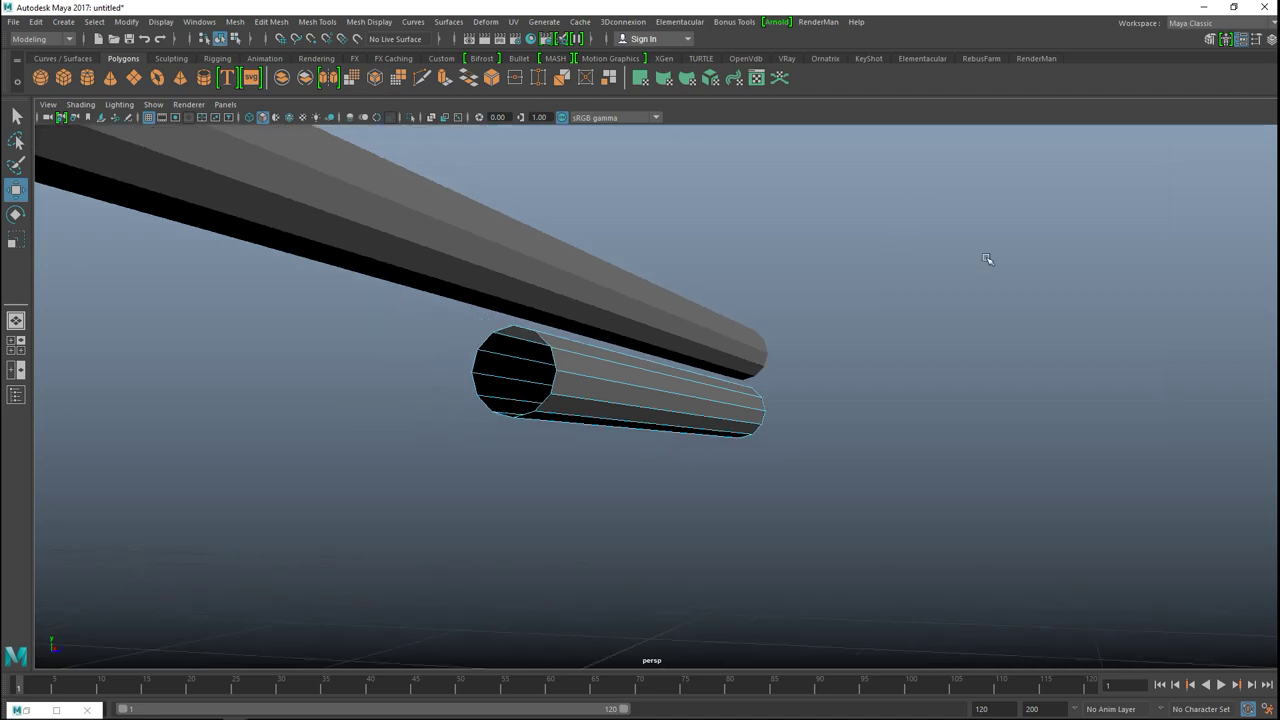
left_click_drag(986, 274, 752, 298, "alt")
scroll(828, 437, "up", 4)
left_click_drag(840, 441, 743, 297, "alt")
left_click(745, 302)
left_click(797, 494)
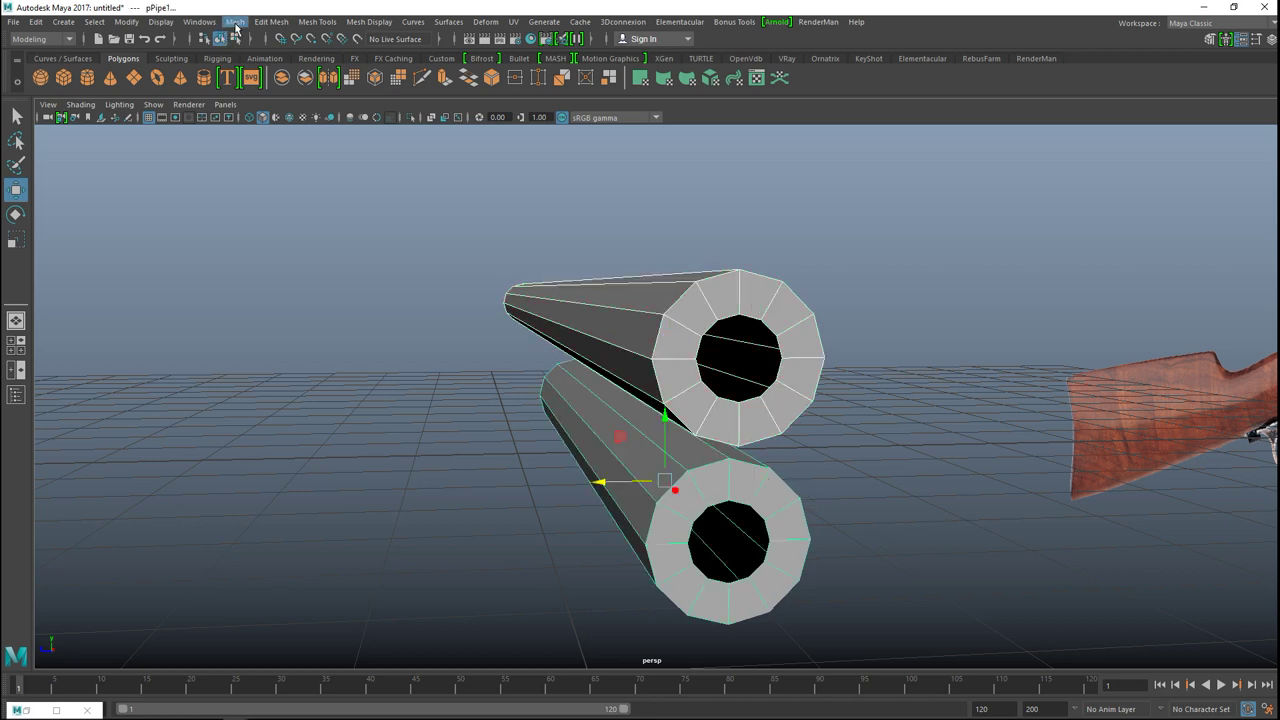
left_click(235, 22)
left_click(293, 70)
- Extrude the inner edge loops of both muzzle openings and pull them back into the pipes to form short bores
right_click(731, 310)
left_click(731, 274)
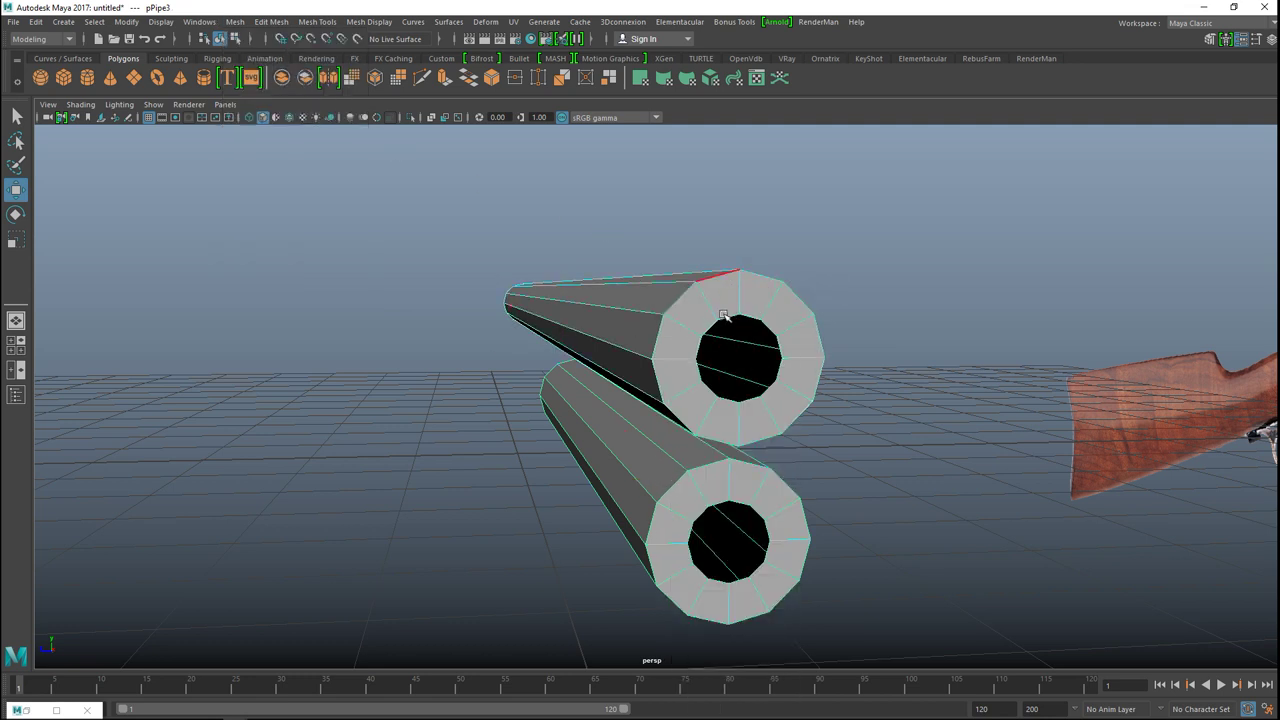
double_click(724, 316)
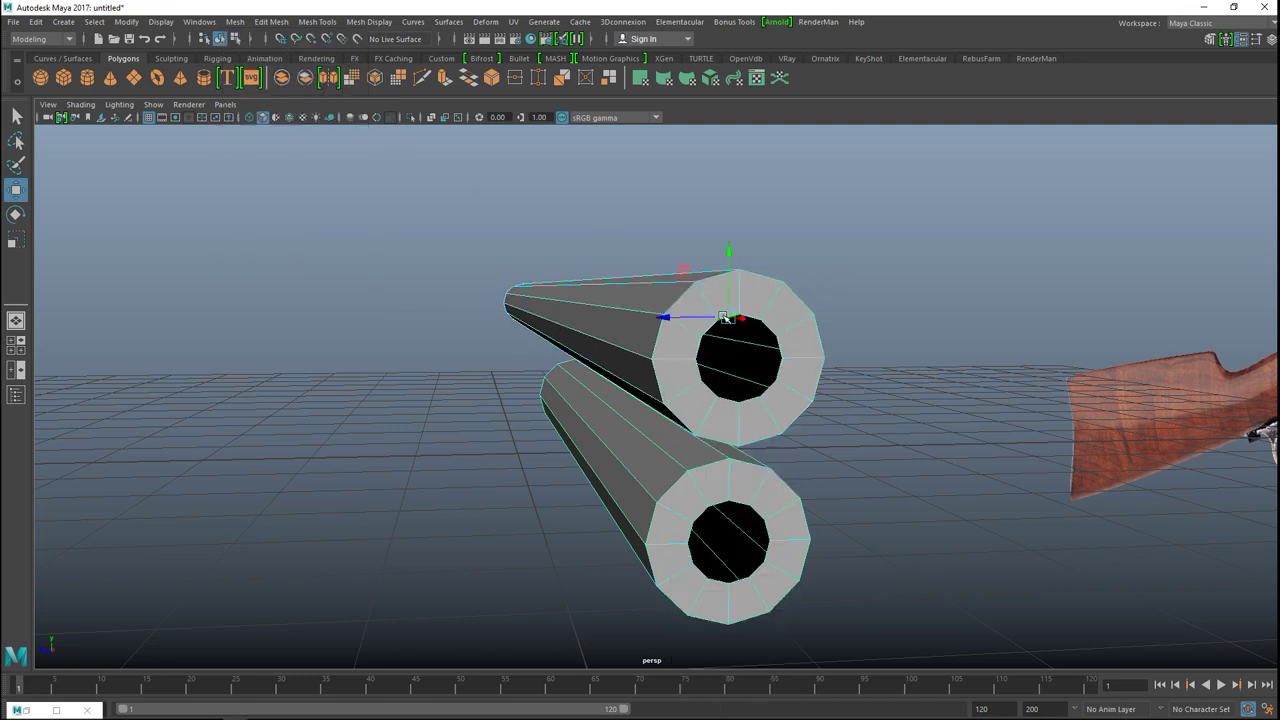
double_click(722, 500, "shift")
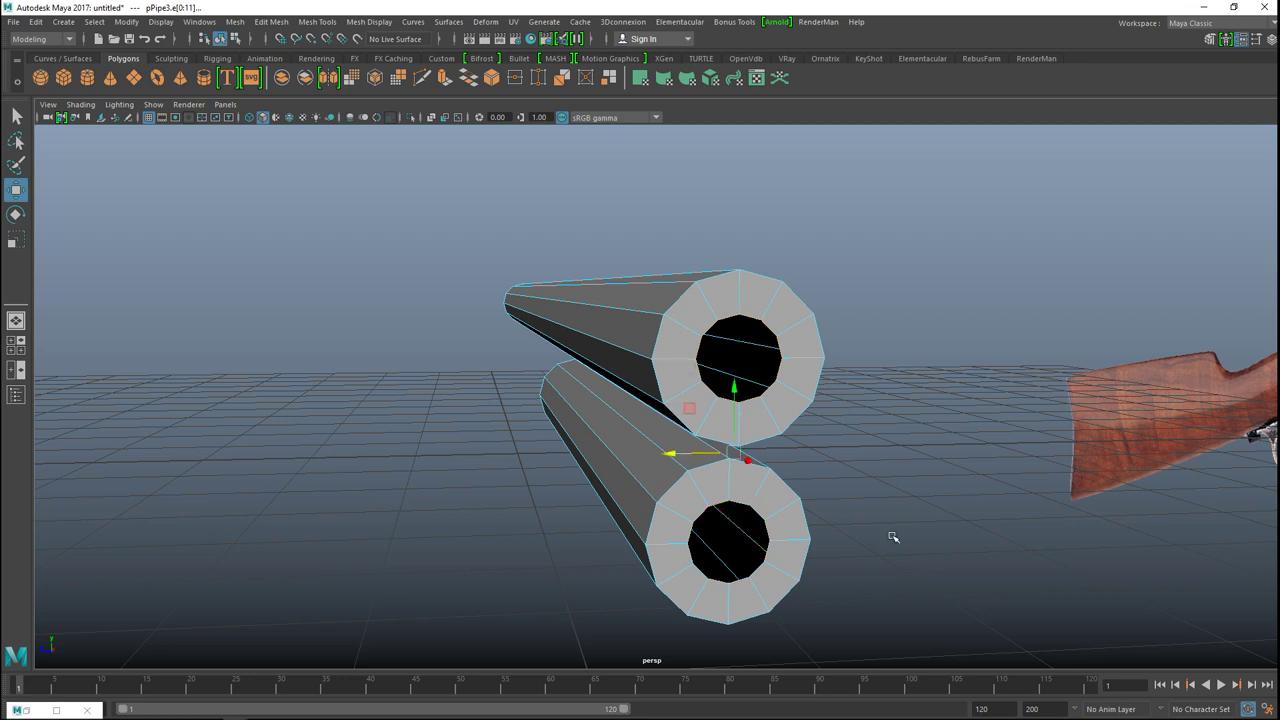
key("ctrl+e")
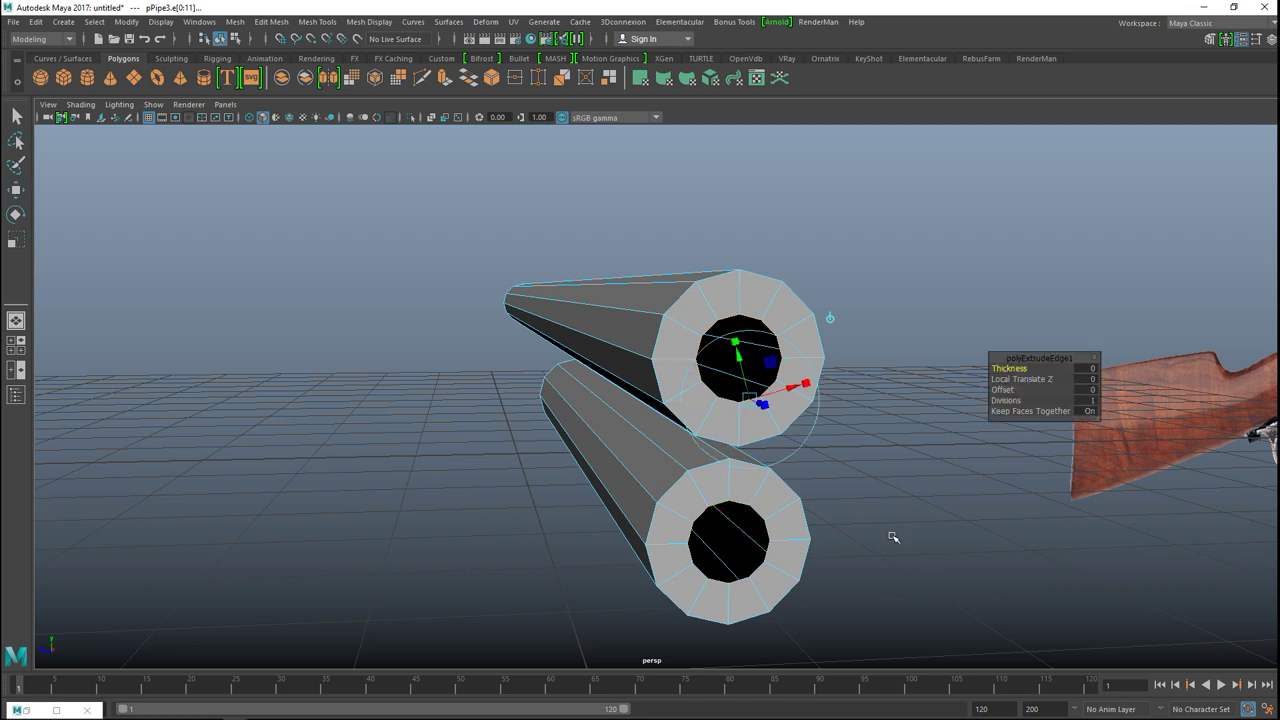
key("w")
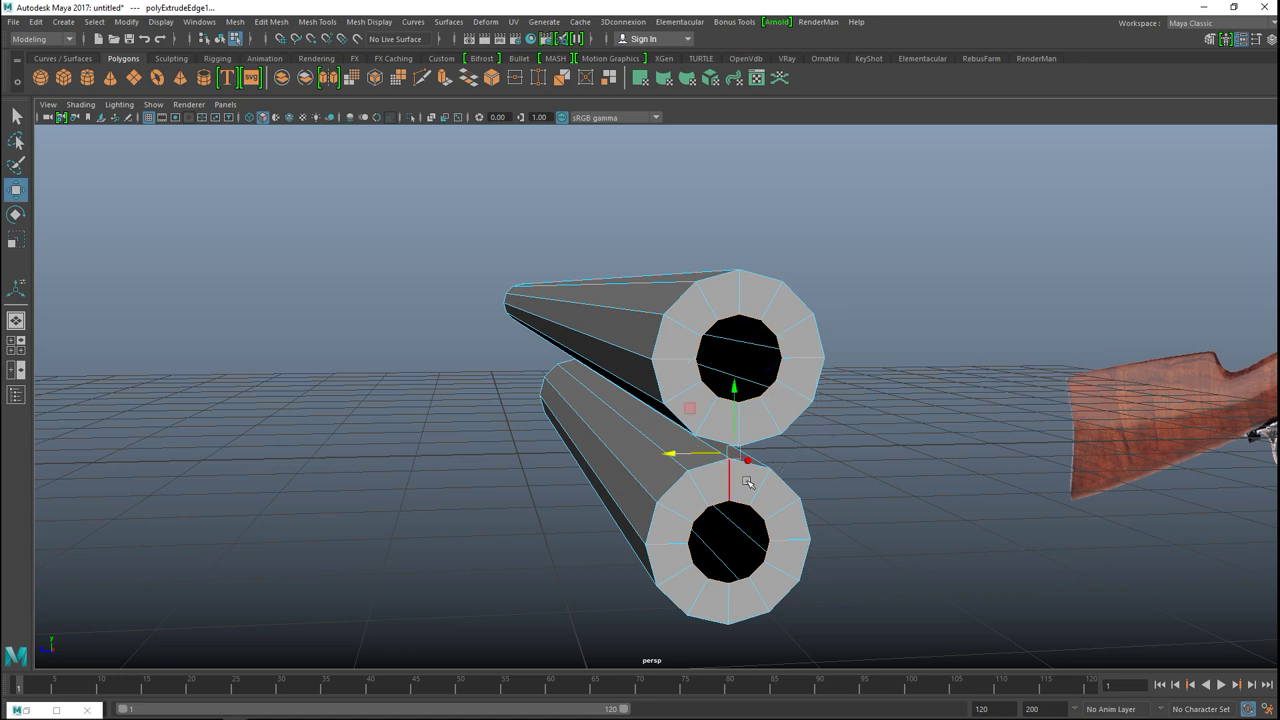
left_click_drag(752, 461, 630, 476)
left_click(457, 486)
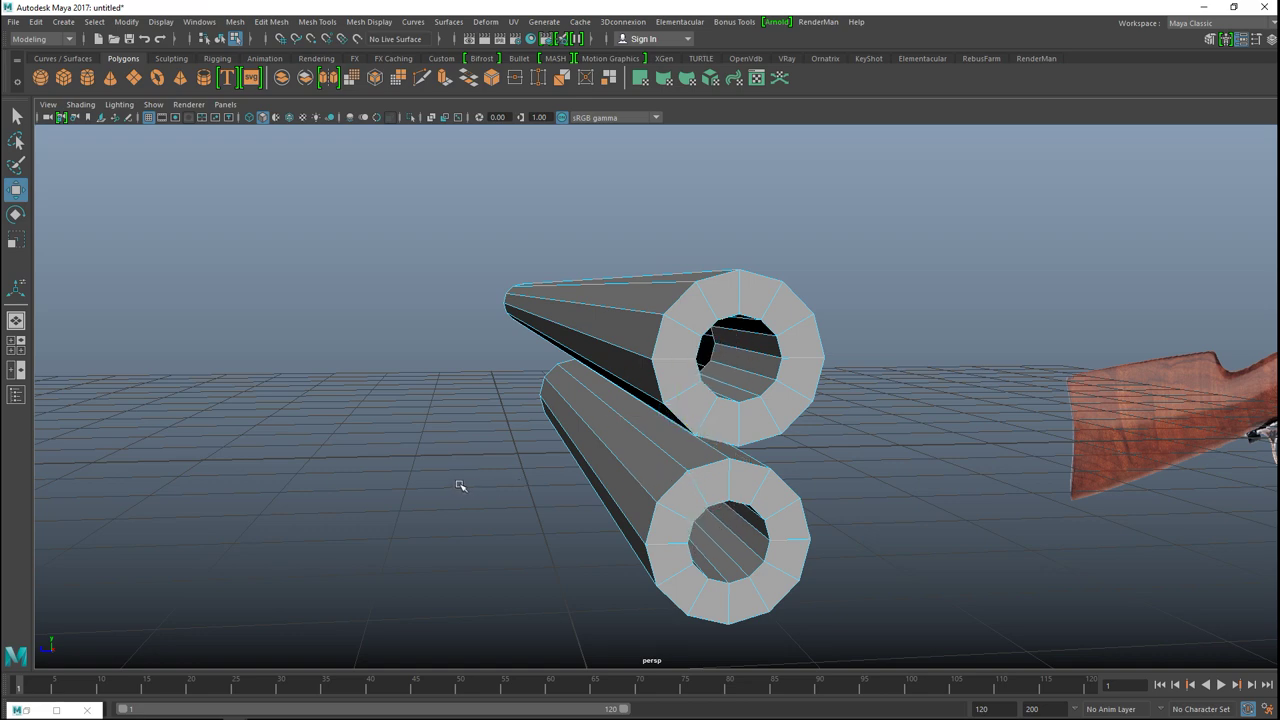
- Soften all edges of the combined pipe mesh
scroll(477, 516, "down", 4)
left_click_drag(465, 538, 803, 420, "alt")
right_click_drag(793, 372, 860, 290)
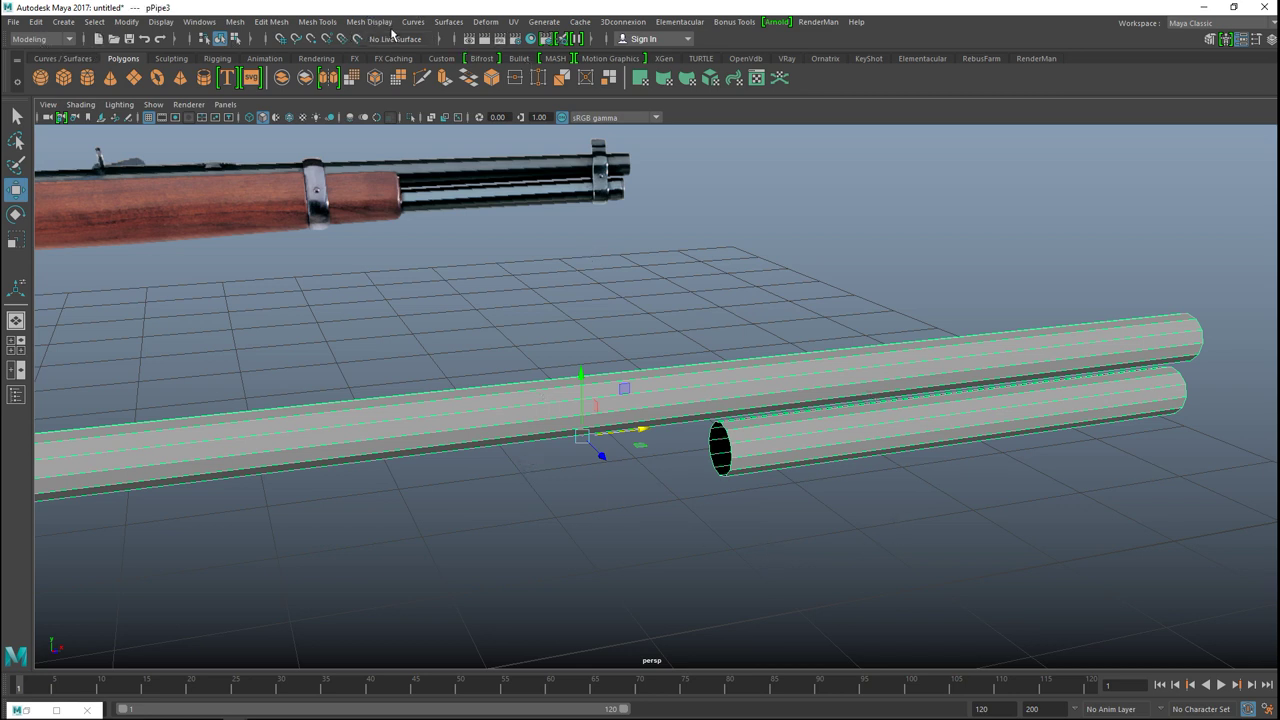
left_click(318, 22)
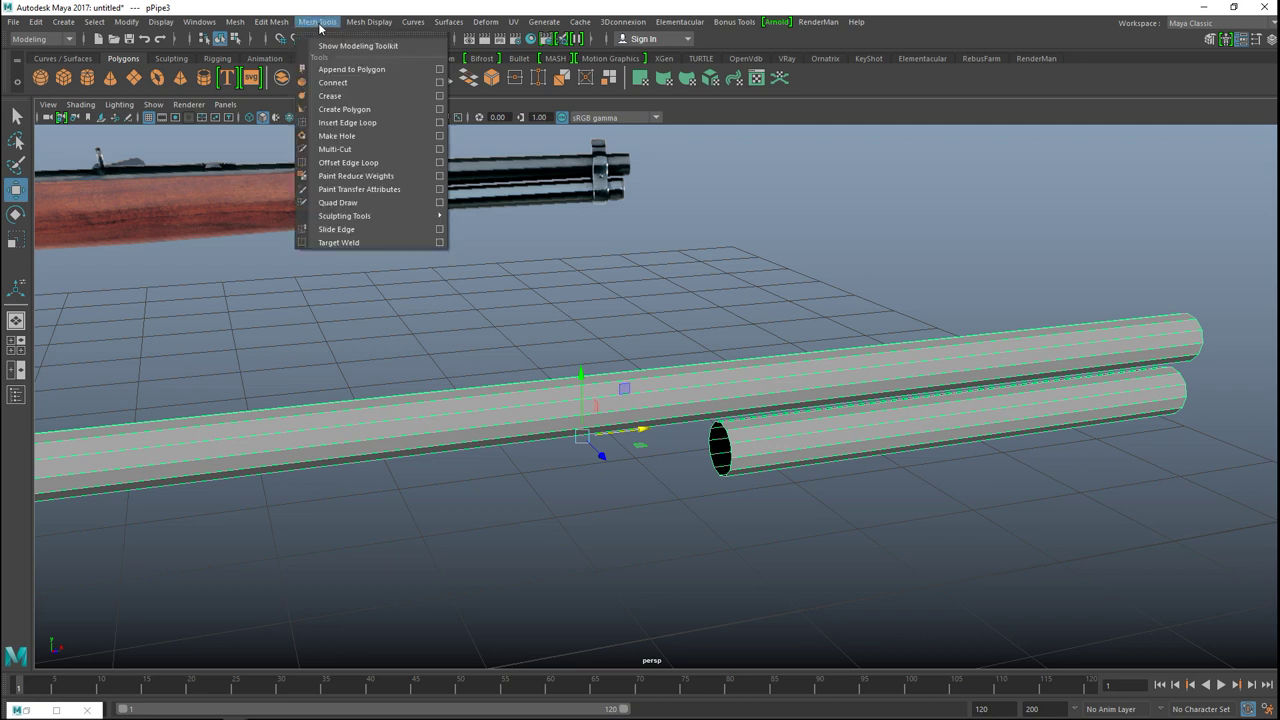
mouse_move(373, 24)
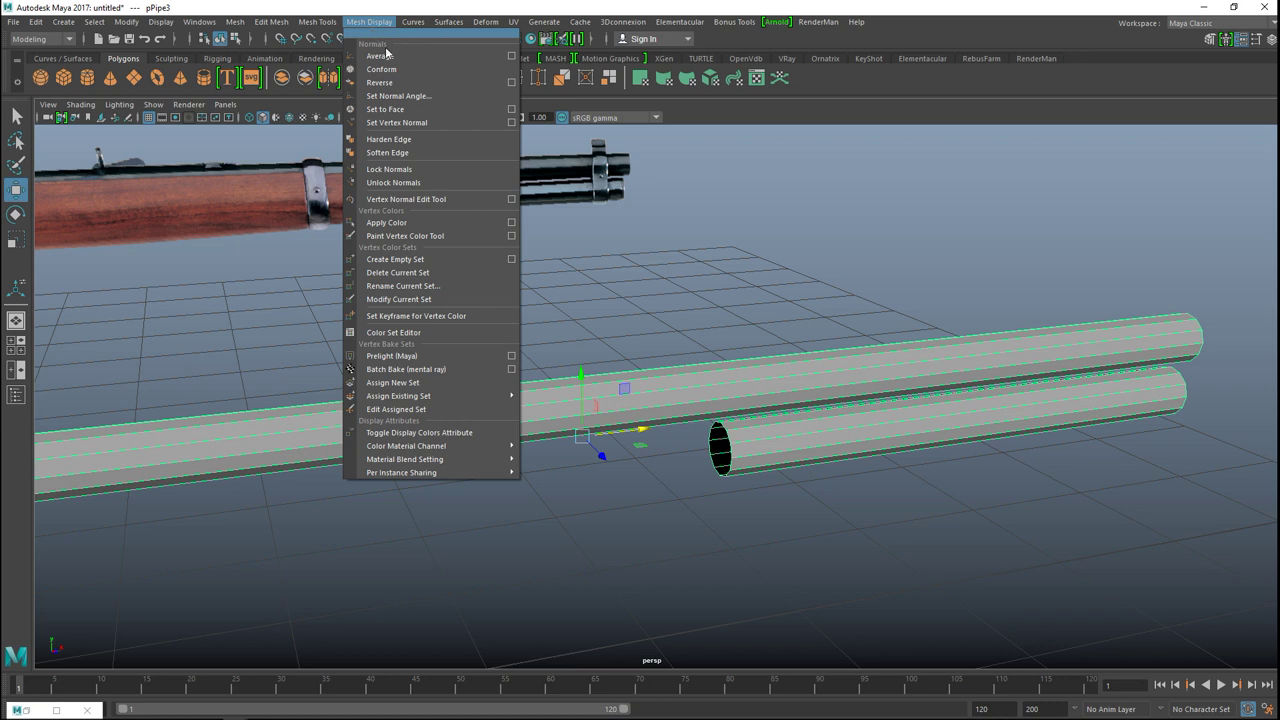
left_click(428, 155)
left_click(880, 491)
- Harden all edges of the combined pipe mesh
scroll(880, 514, "down", 5)
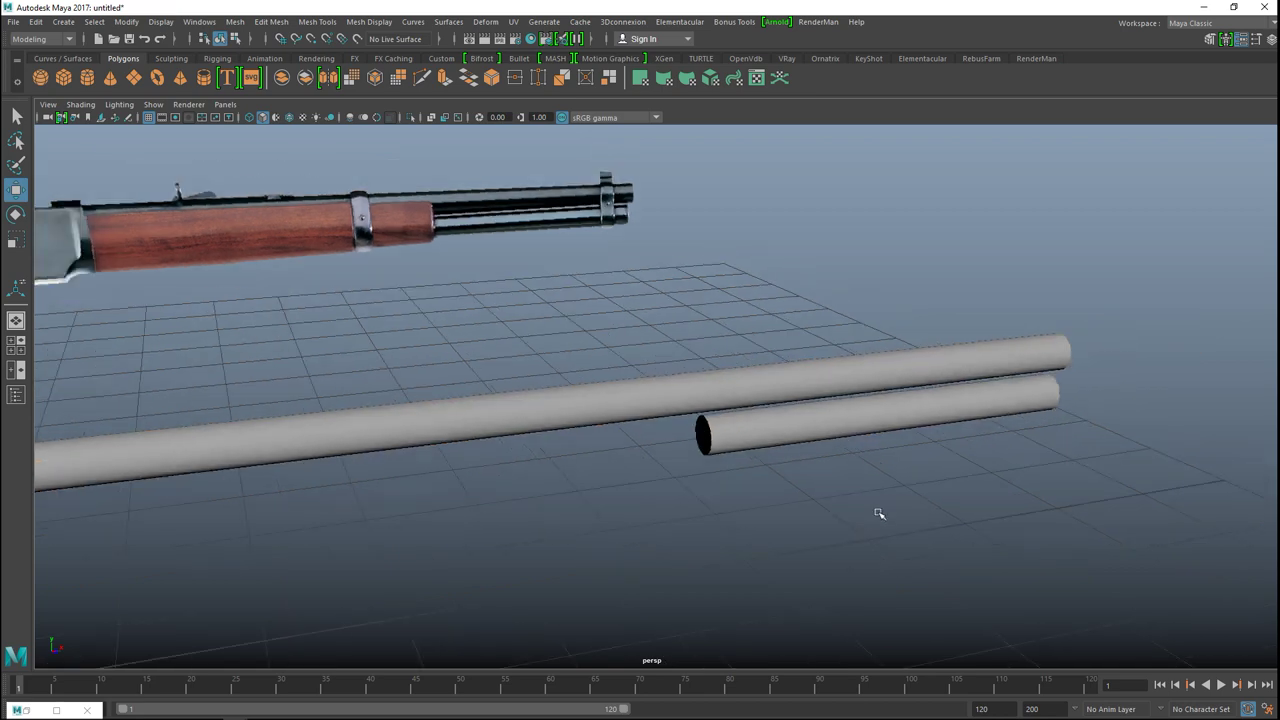
left_click_drag(894, 568, 767, 556, "alt")
scroll(767, 556, "up", 10)
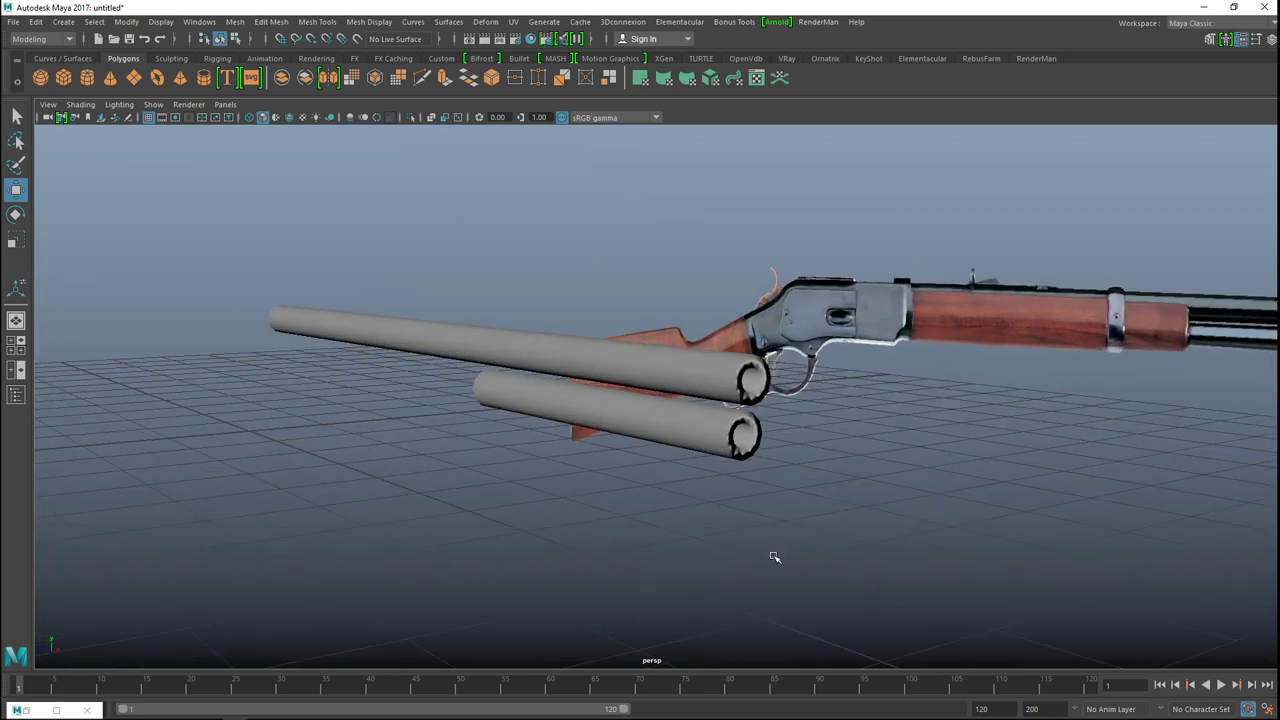
left_click(695, 430)
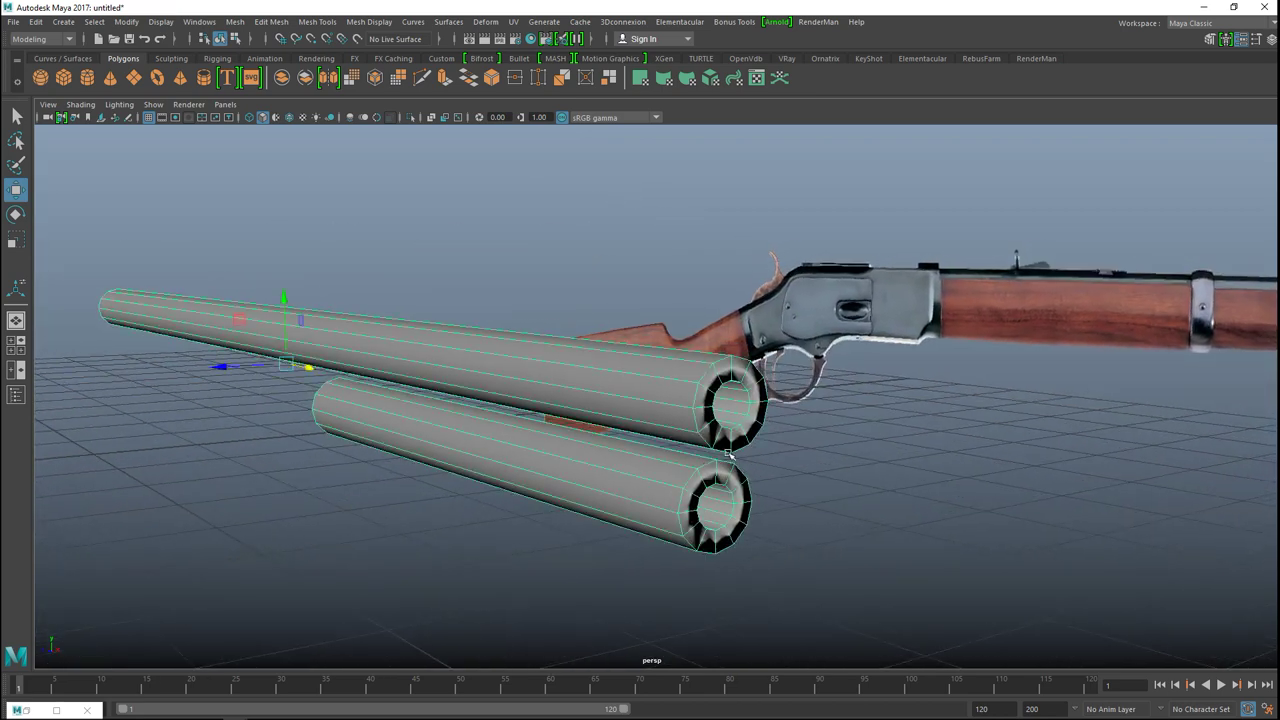
left_click(802, 564)
left_click(658, 370)
left_click(437, 22)
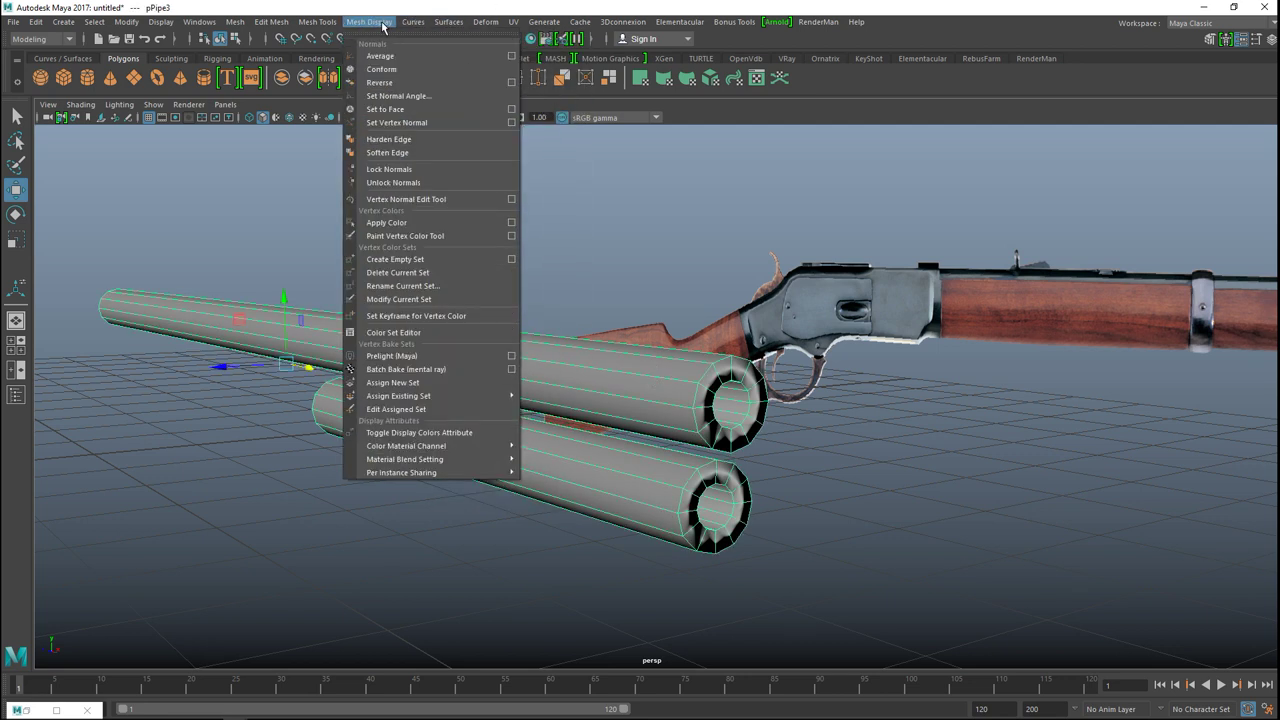
left_click(416, 141)
left_click(926, 529)
- Soften only the lengthwise edges along both pipes, leaving the muzzle edges out of the selection
scroll(923, 552, "down", 3)
left_click_drag(698, 650, 836, 648, "alt")
right_click_drag(549, 440, 552, 420)
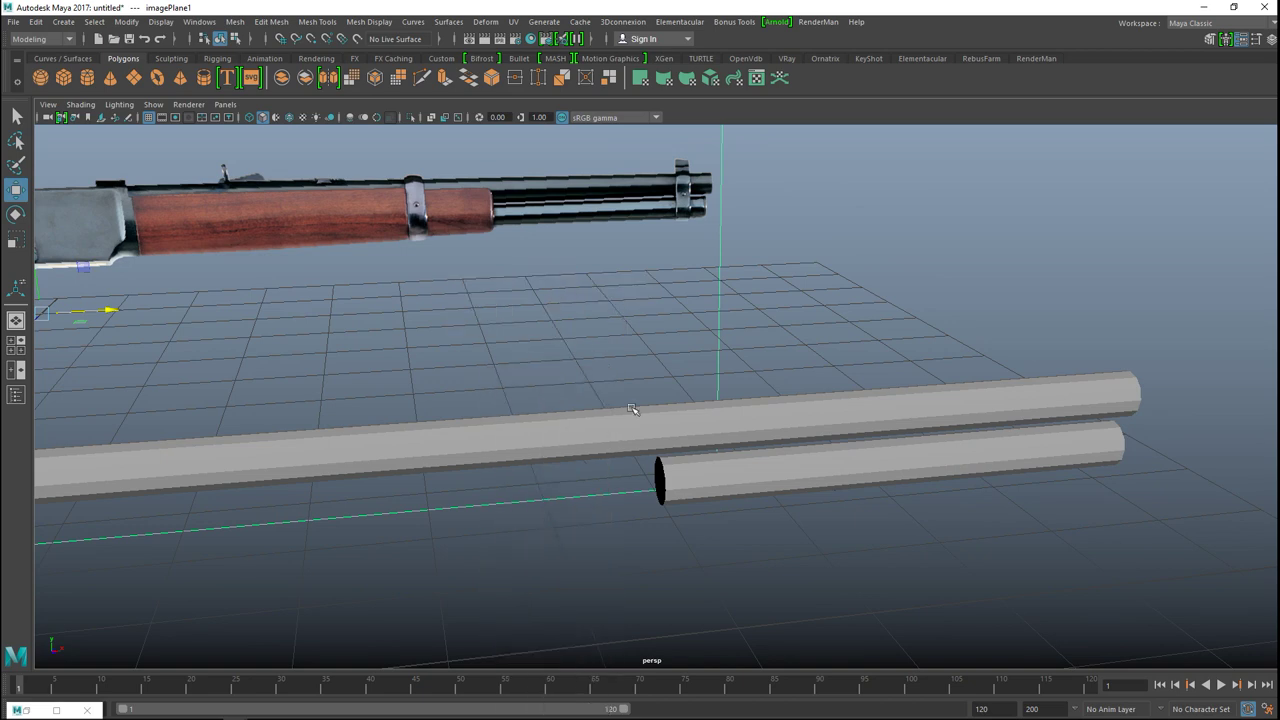
left_click(548, 273)
left_click_drag(824, 438, 806, 600)
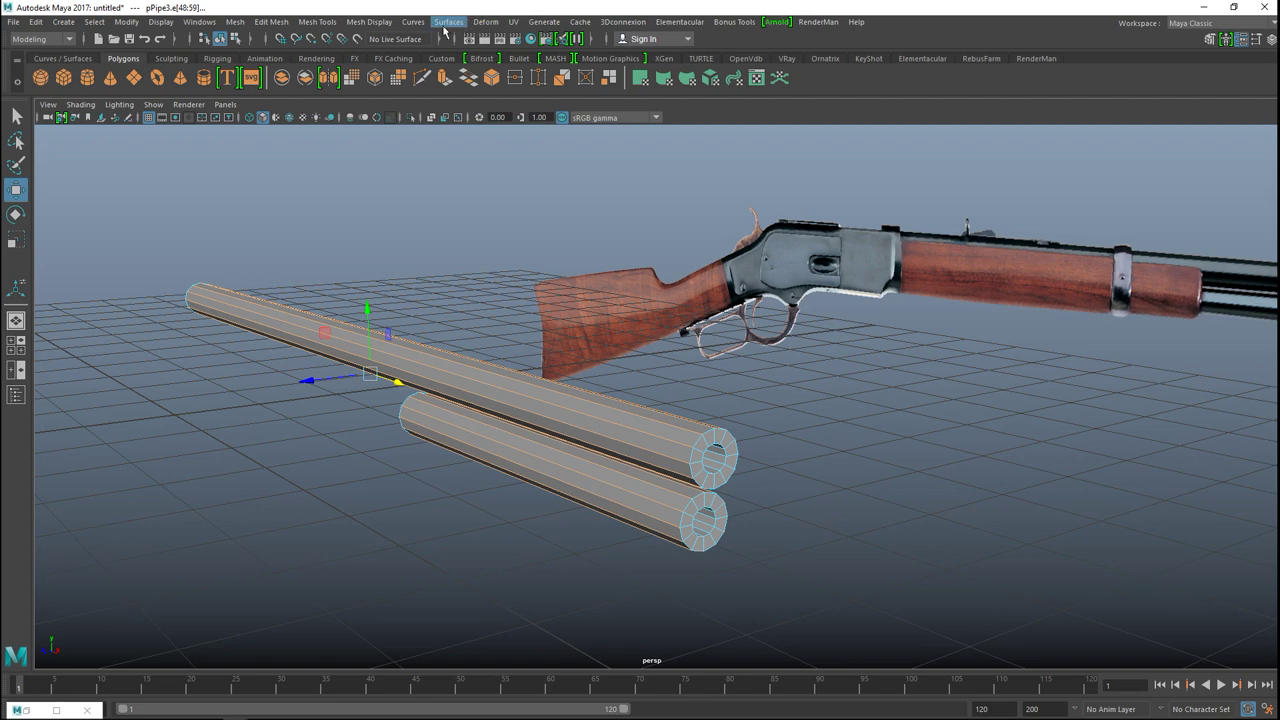
left_click(376, 27)
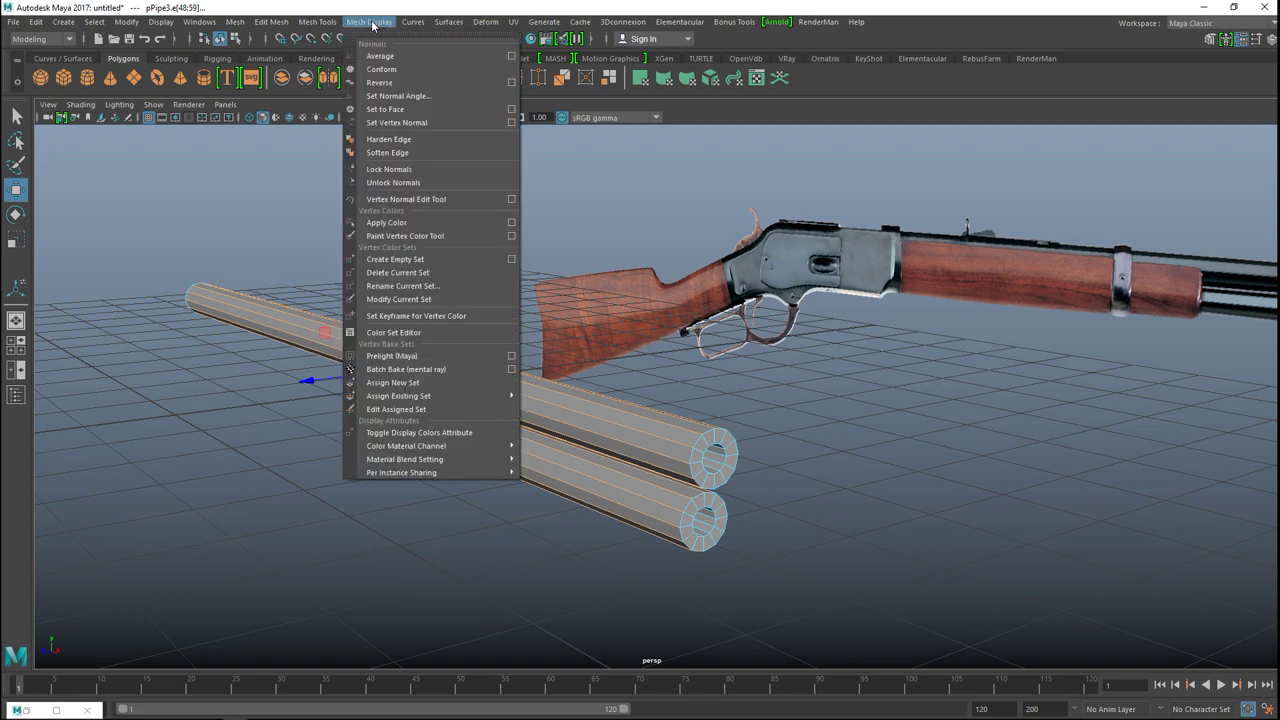
left_click(412, 153)
left_click(866, 457)
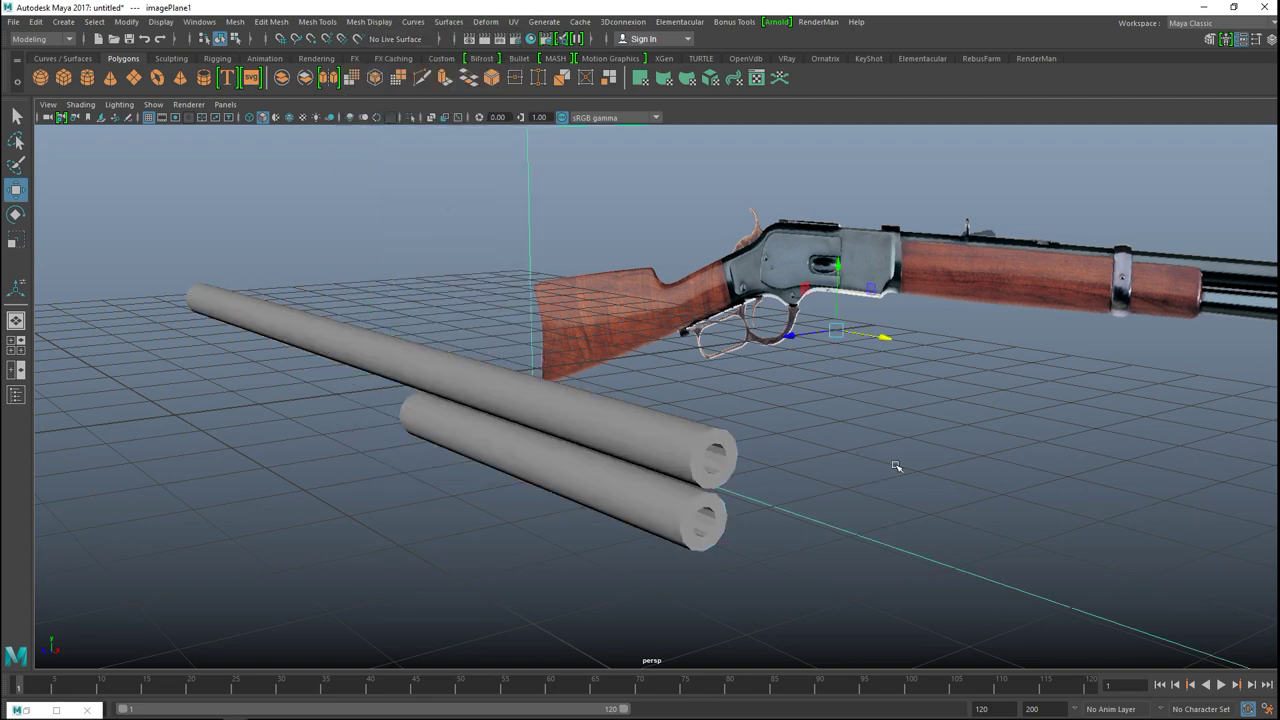
- Create a polygon cube and, in the front view, place it beneath the barrel over the front end of the wooden forend
scroll(897, 486, "down", 3)
scroll(900, 490, "up", 8)
scroll(990, 468, "down", 8)
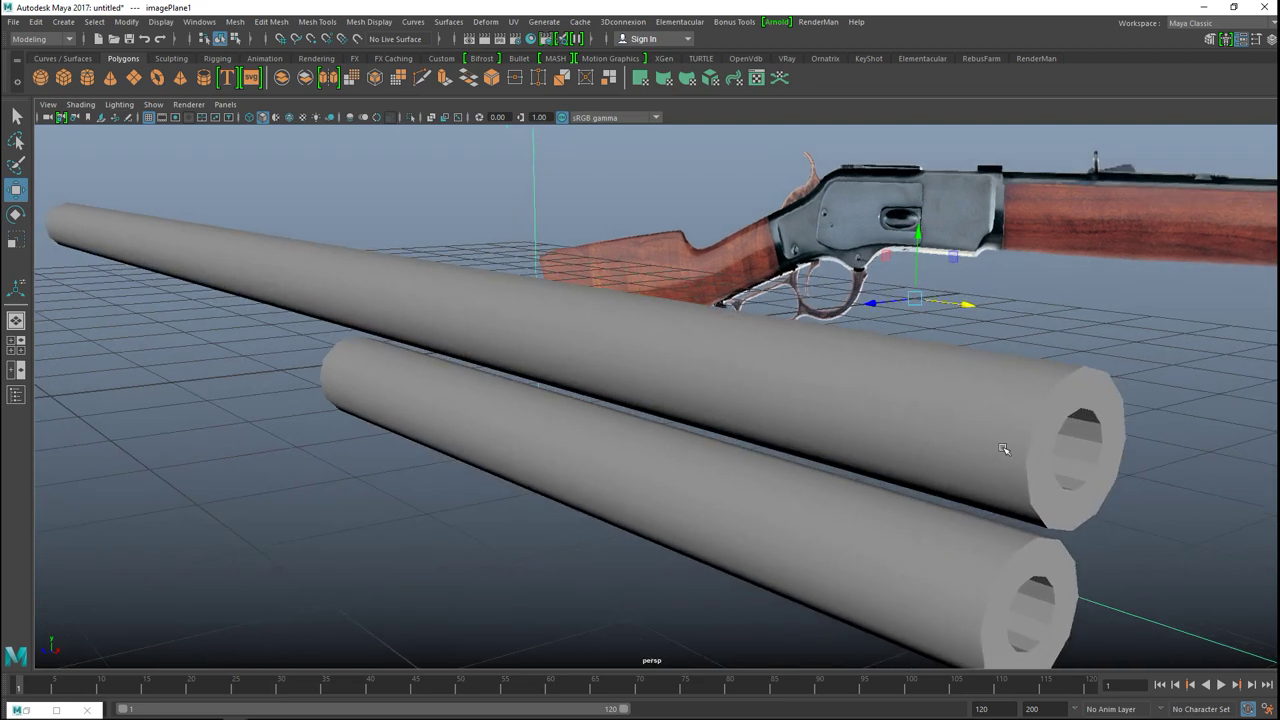
left_click_drag(822, 538, 585, 222, "alt")
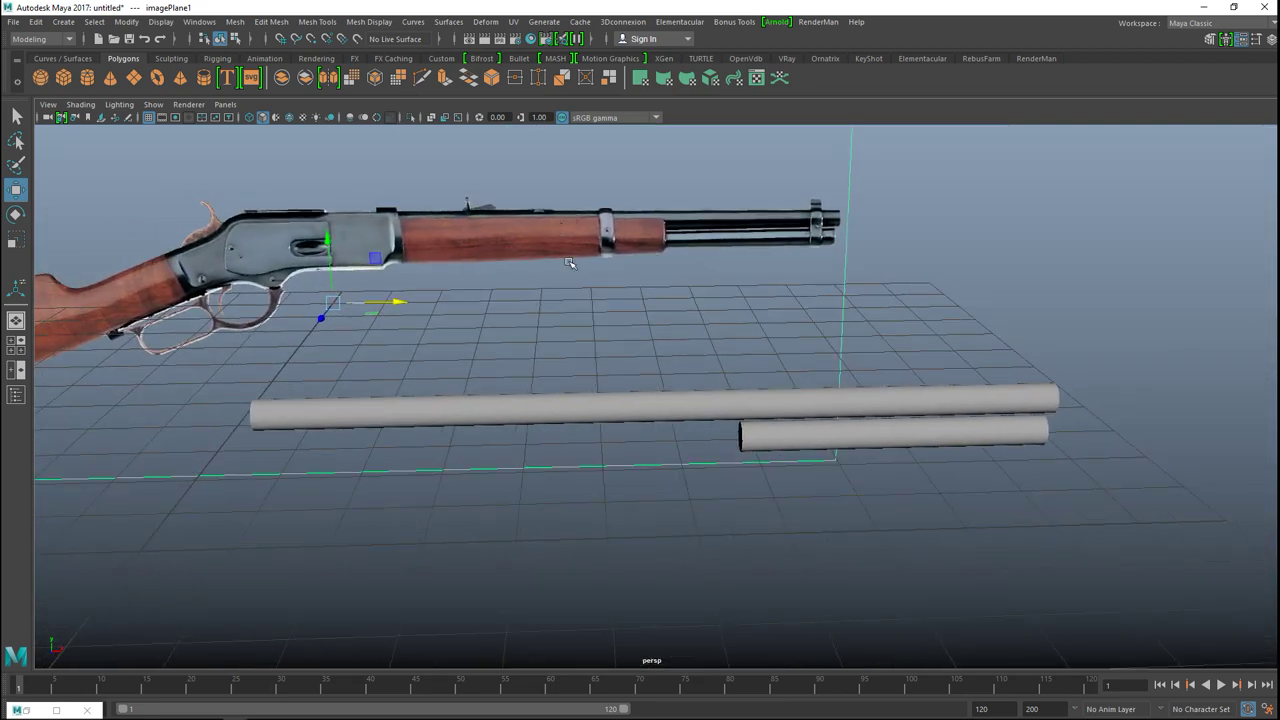
left_click(66, 80)
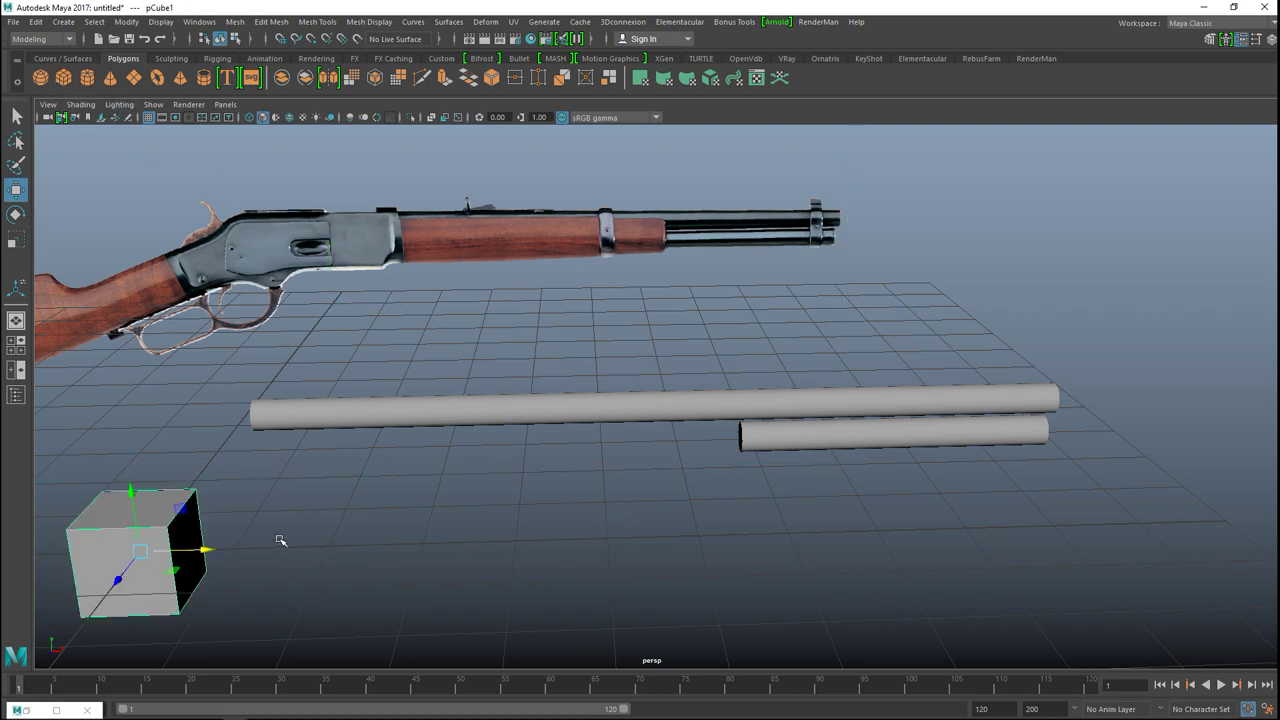
left_click_drag(200, 537, 640, 540)
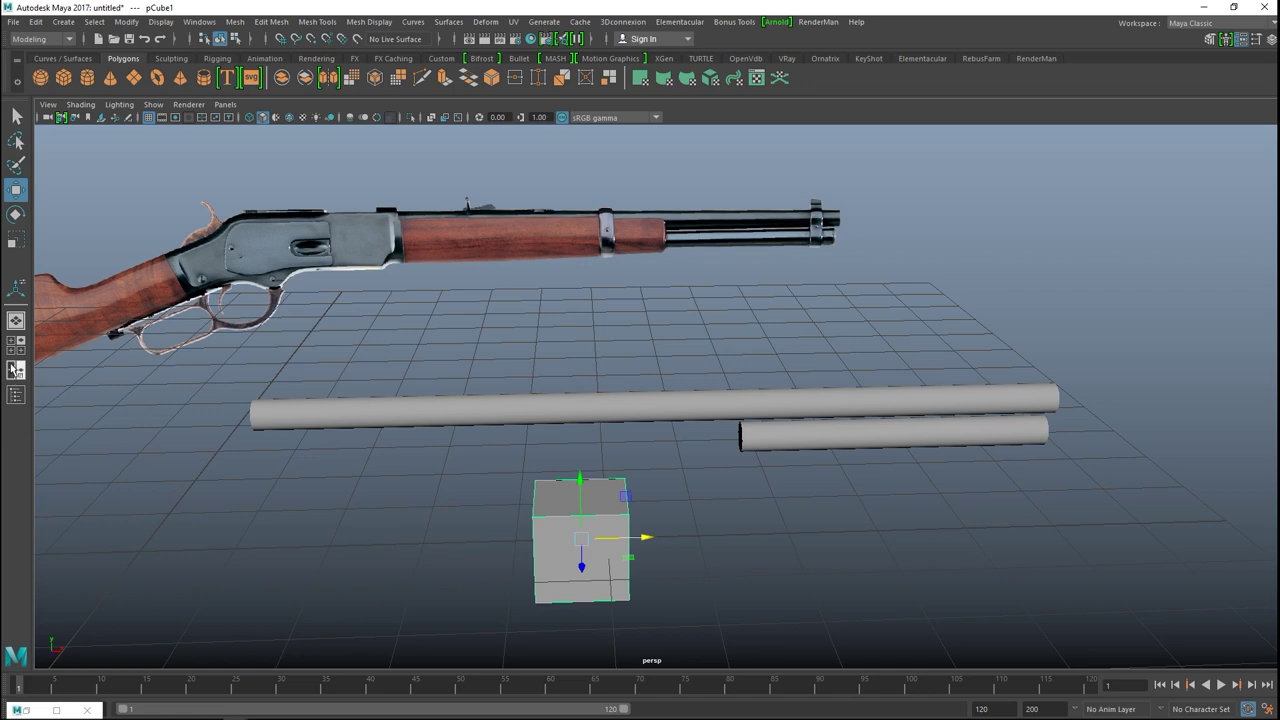
left_click(16, 345)
key("space")
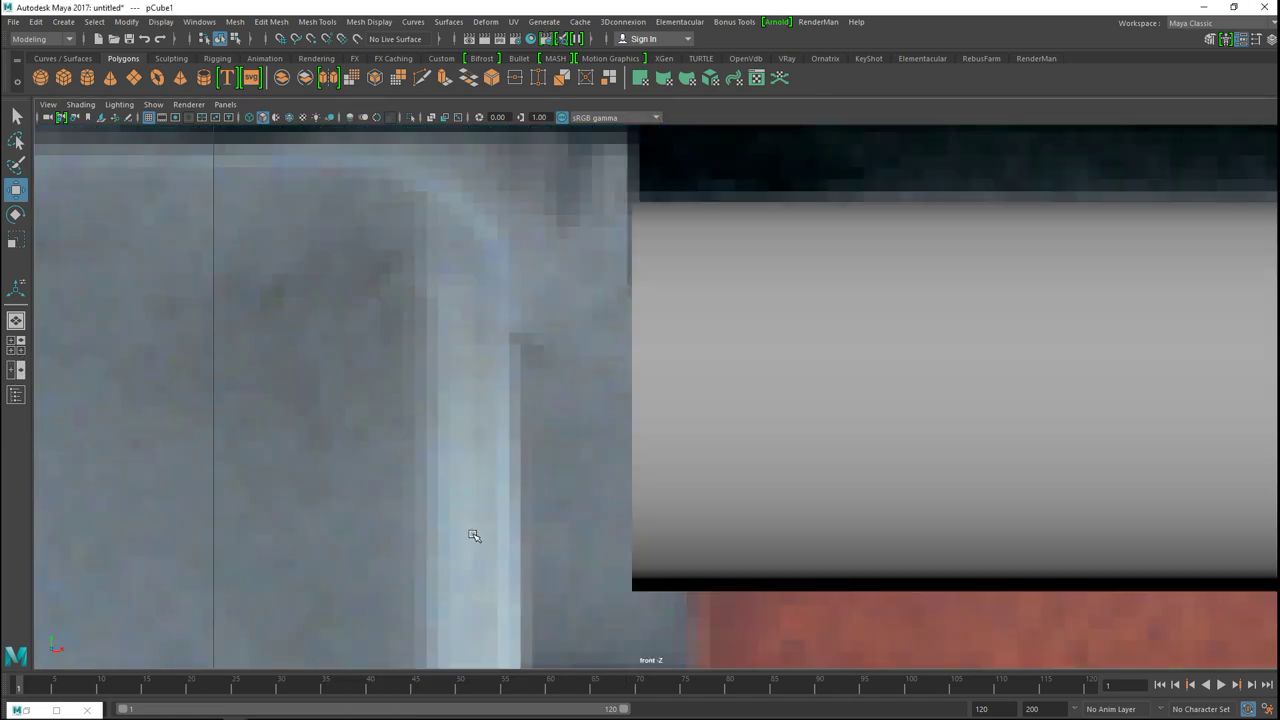
key("a")
scroll(500, 538, "up", 5)
left_click_drag(1049, 545, 1169, 544)
left_click_drag(1098, 489, 1073, 400)
- Raise the cube's bottom vertices to the lower edge of the forend in the reference image
right_click_drag(1060, 482, 1002, 330)
right_click_drag(1066, 436, 998, 316)
left_click_drag(1031, 498, 1160, 530)
left_click_drag(1093, 440, 1098, 390)
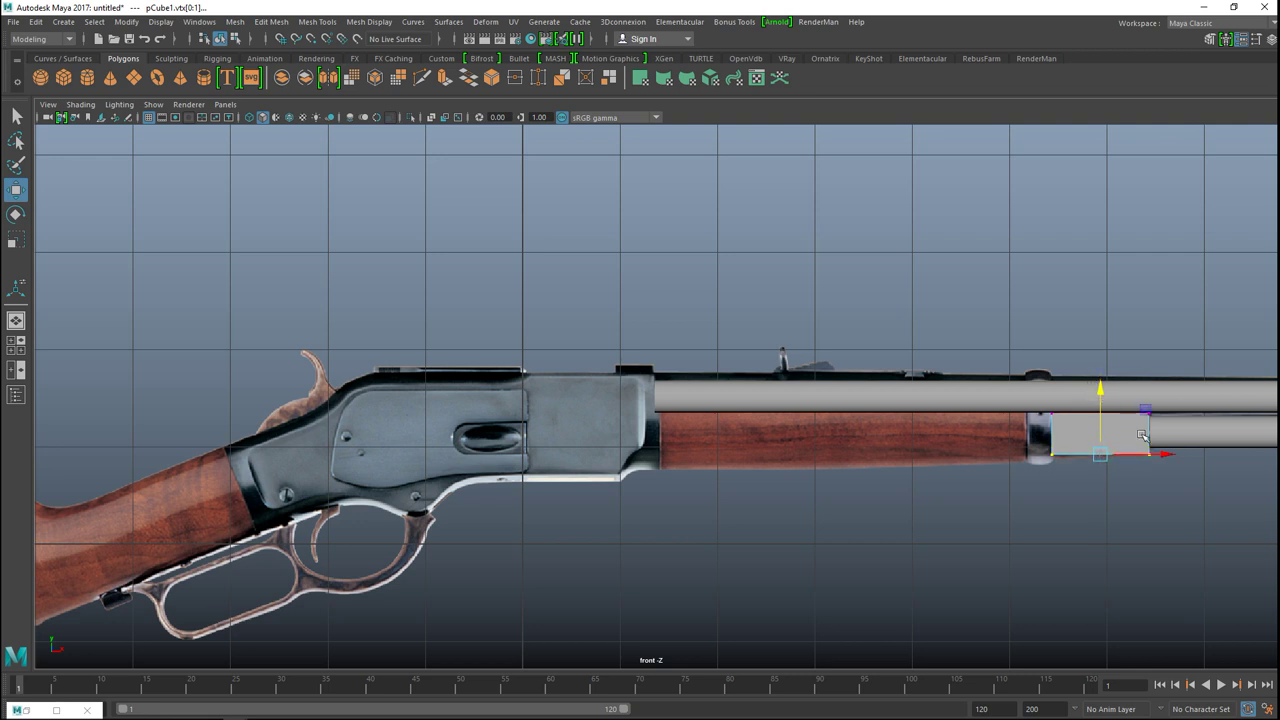
- Extend the cube's rear vertices back to the receiver and lower the rear bottom ones to match the forend's sloping underside
left_click_drag(1015, 398, 1076, 560)
left_click_drag(1118, 436, 652, 450)
left_click_drag(660, 390, 662, 404)
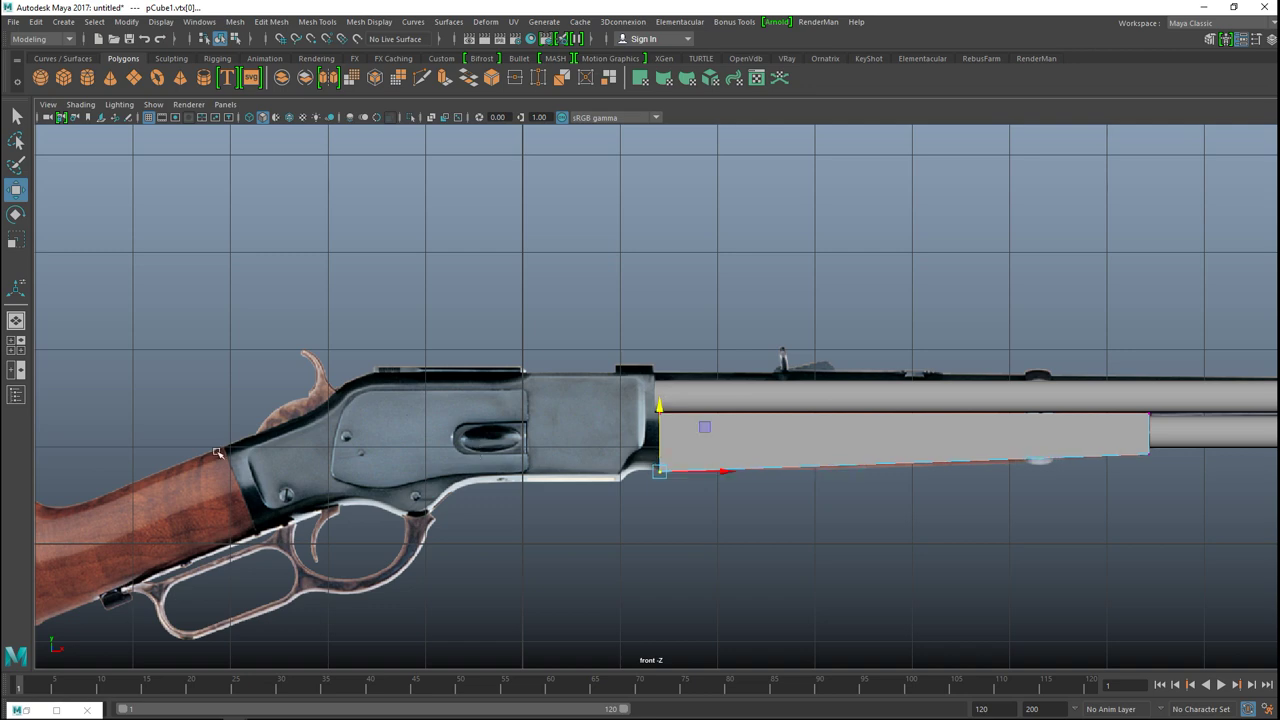
- In the perspective view, scale the forend block down in width so it is only somewhat wider than the barrel
key("space")
key("space")
left_click_drag(651, 502, 772, 505, "alt")
right_click_drag(817, 424, 866, 285)
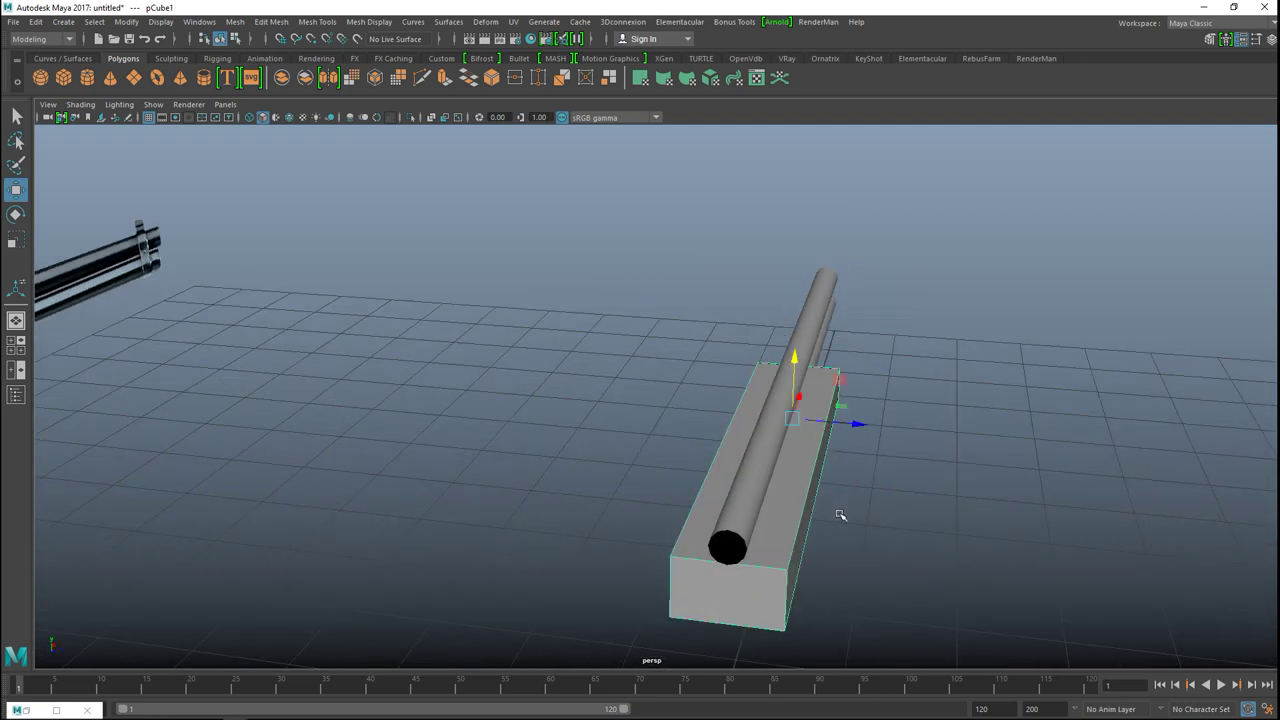
key("r")
left_click_drag(851, 423, 827, 420)
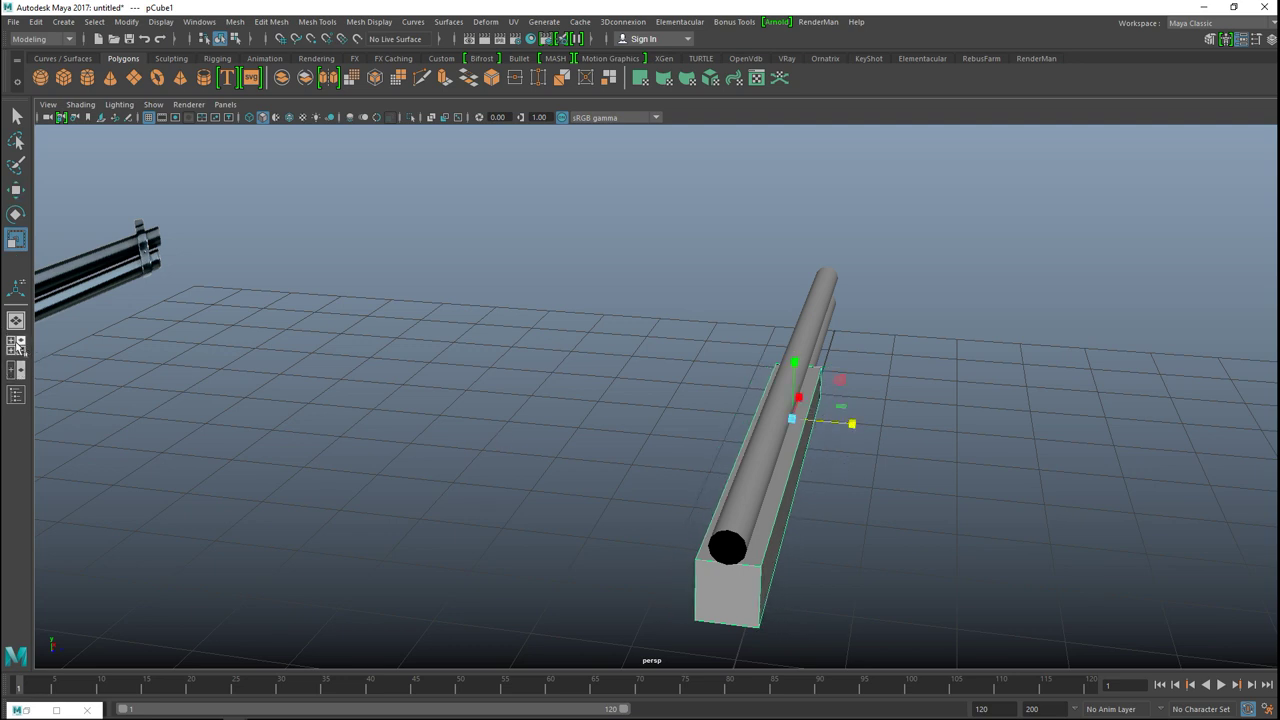
- Fine-tune the forend block's width in the top view, narrowing it slightly around the barrel
key("space")
key("space")
key("f")
left_click_drag(1130, 458, 1129, 450)
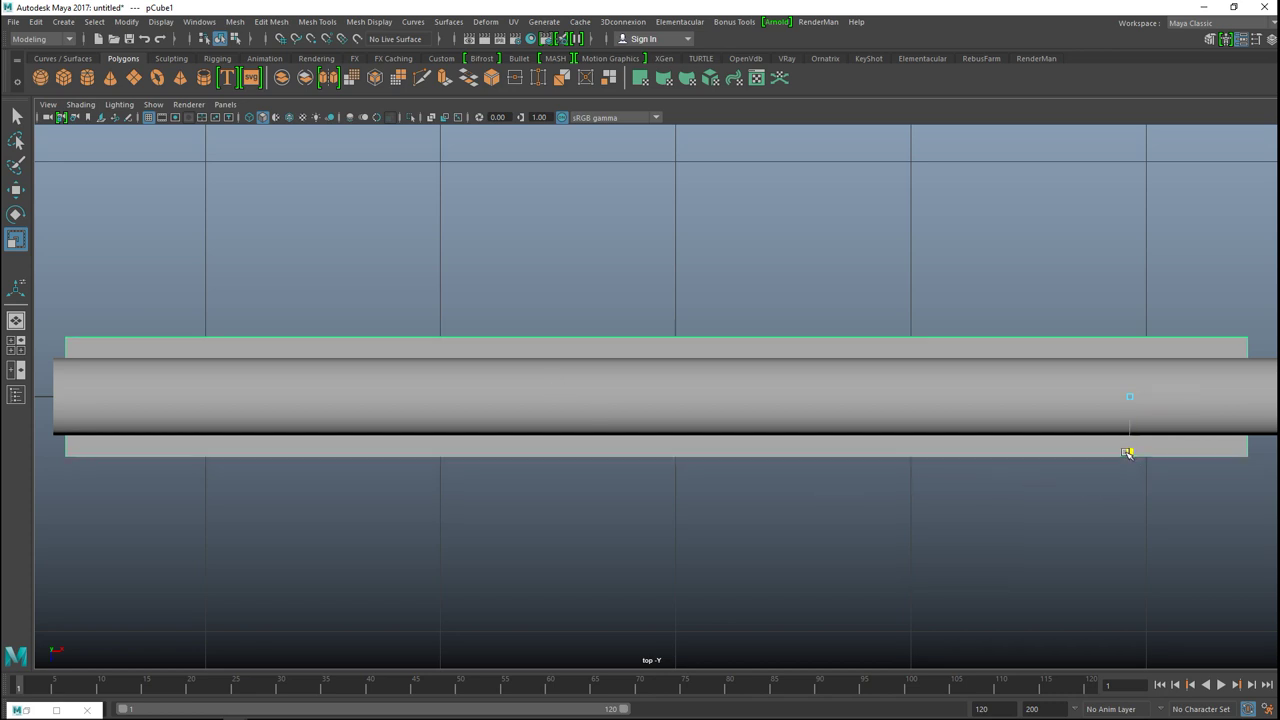
left_click(16, 345)
key("space")
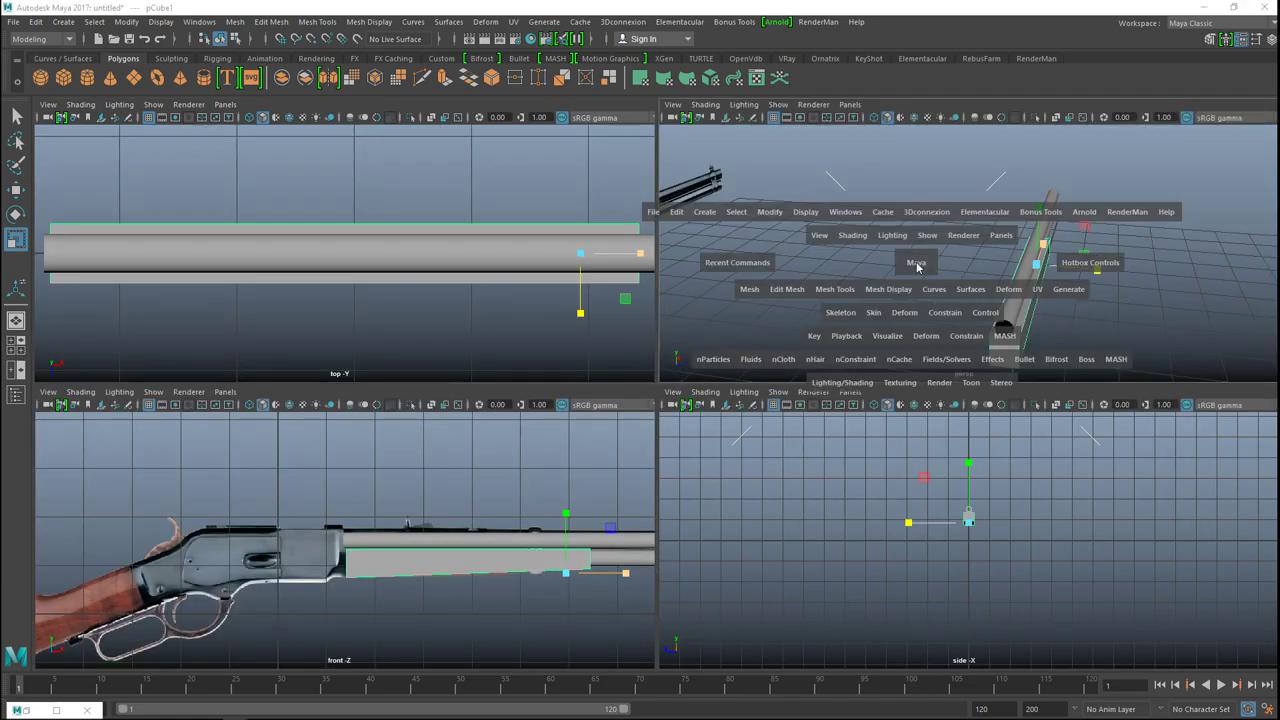
- Delete the rear end face of the forend block so that end is open
left_click_drag(857, 425, 718, 413, "alt")
right_click_drag(425, 309, 432, 346)
left_click(429, 371)
left_click(487, 421)
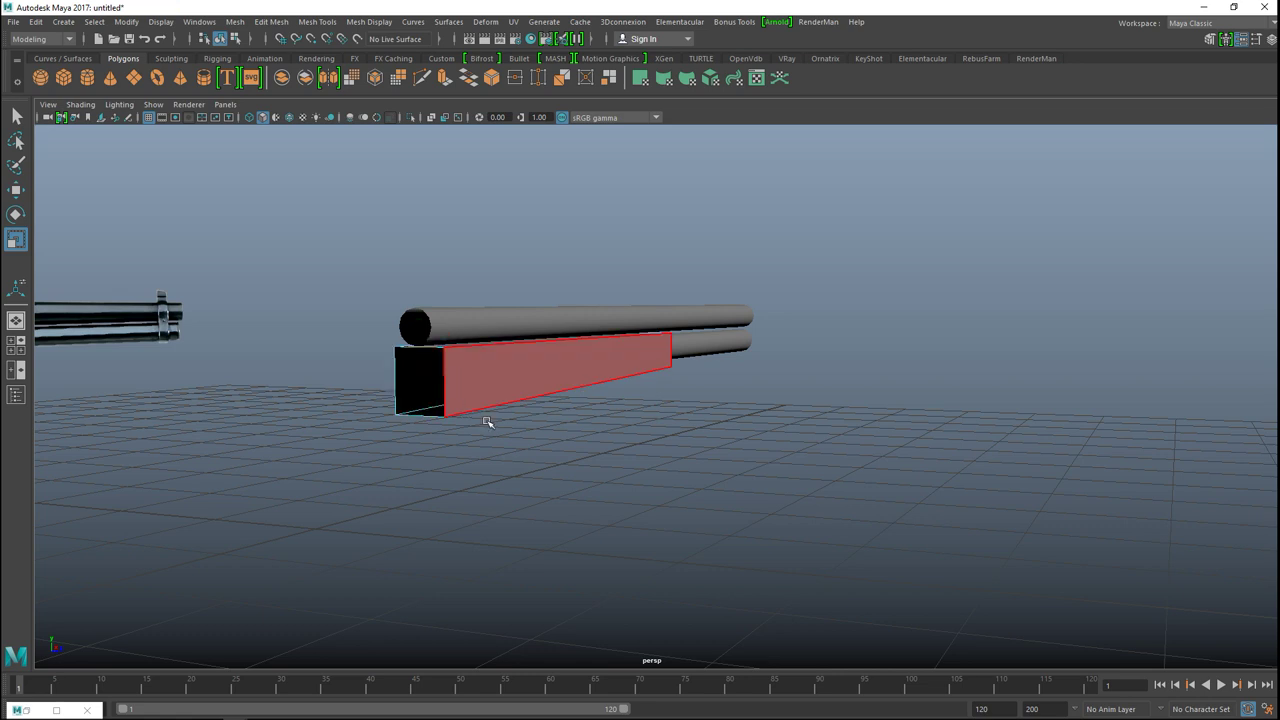
- Insert three evenly spaced edge loops lengthwise around the forend block, using Insert Edge Loop with multiple edge loops
left_click_drag(573, 461, 546, 454, "alt")
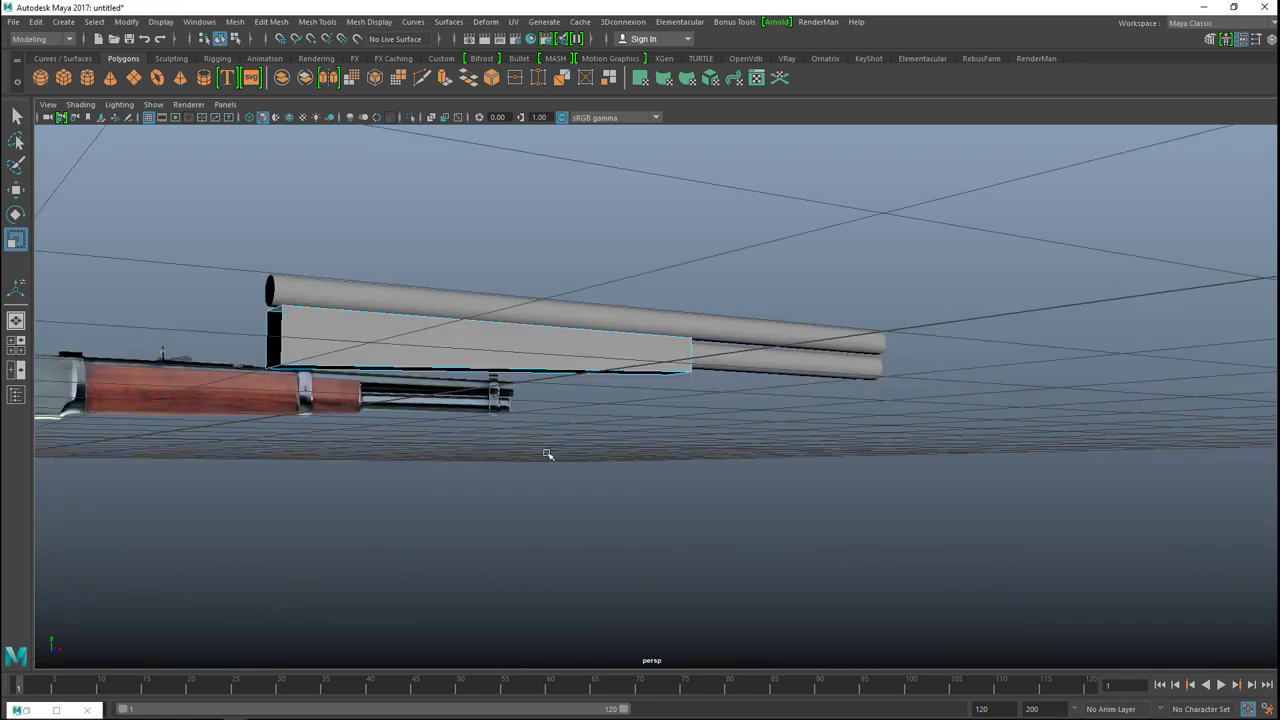
left_click(271, 21)
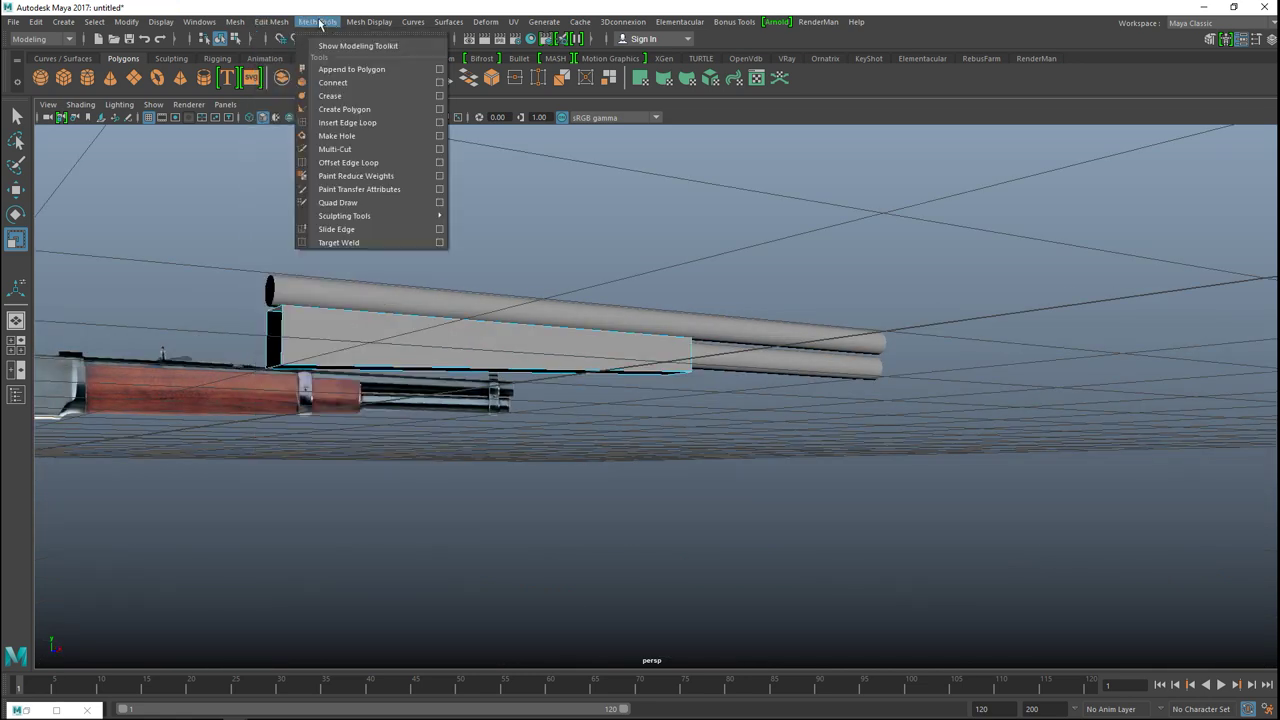
left_click(438, 122)
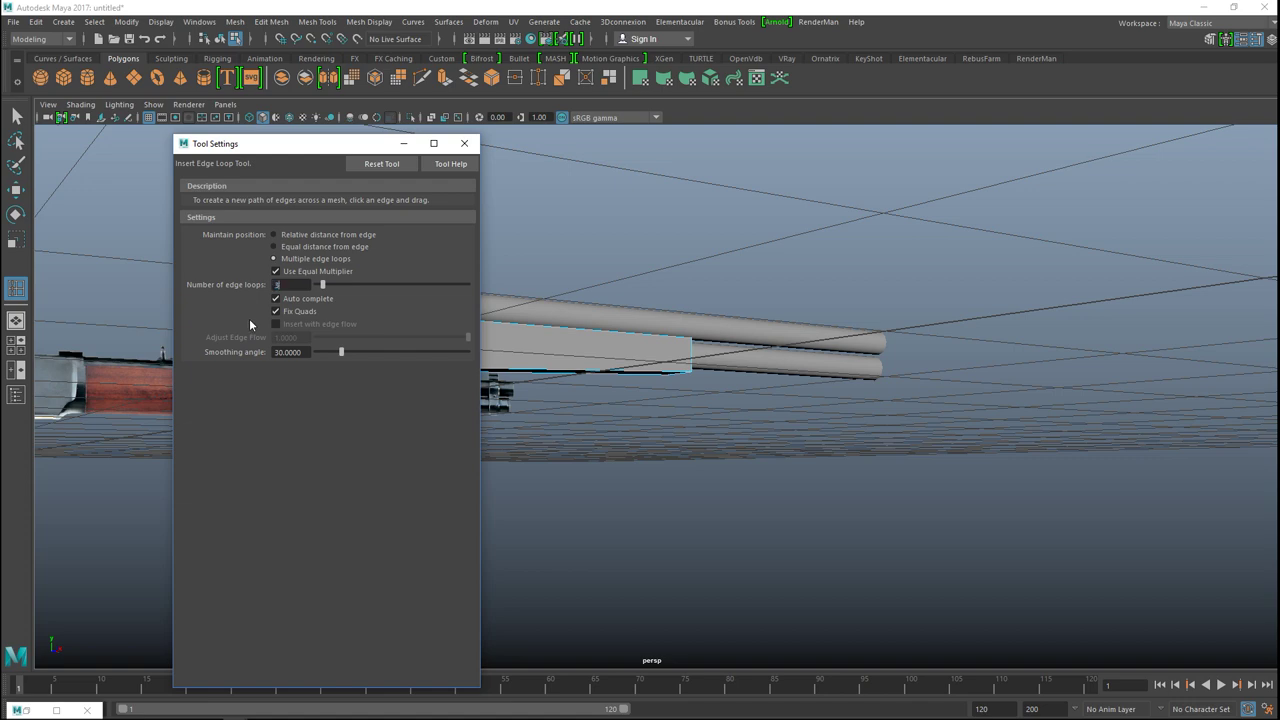
left_click(464, 143)
scroll(538, 463, "up", 1)
left_click_drag(545, 463, 535, 394, "alt")
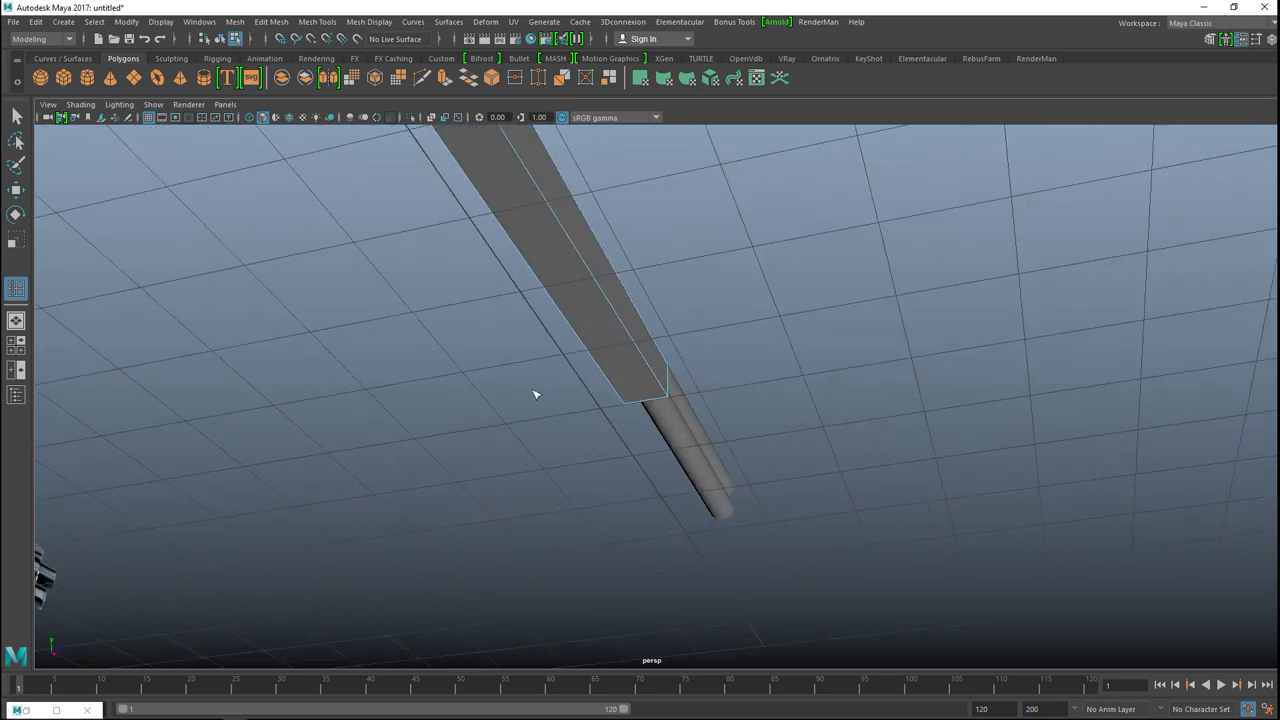
left_click_drag(518, 335, 533, 420, "alt")
left_click(492, 314)
left_click_drag(453, 385, 499, 421, "alt")
key("q")
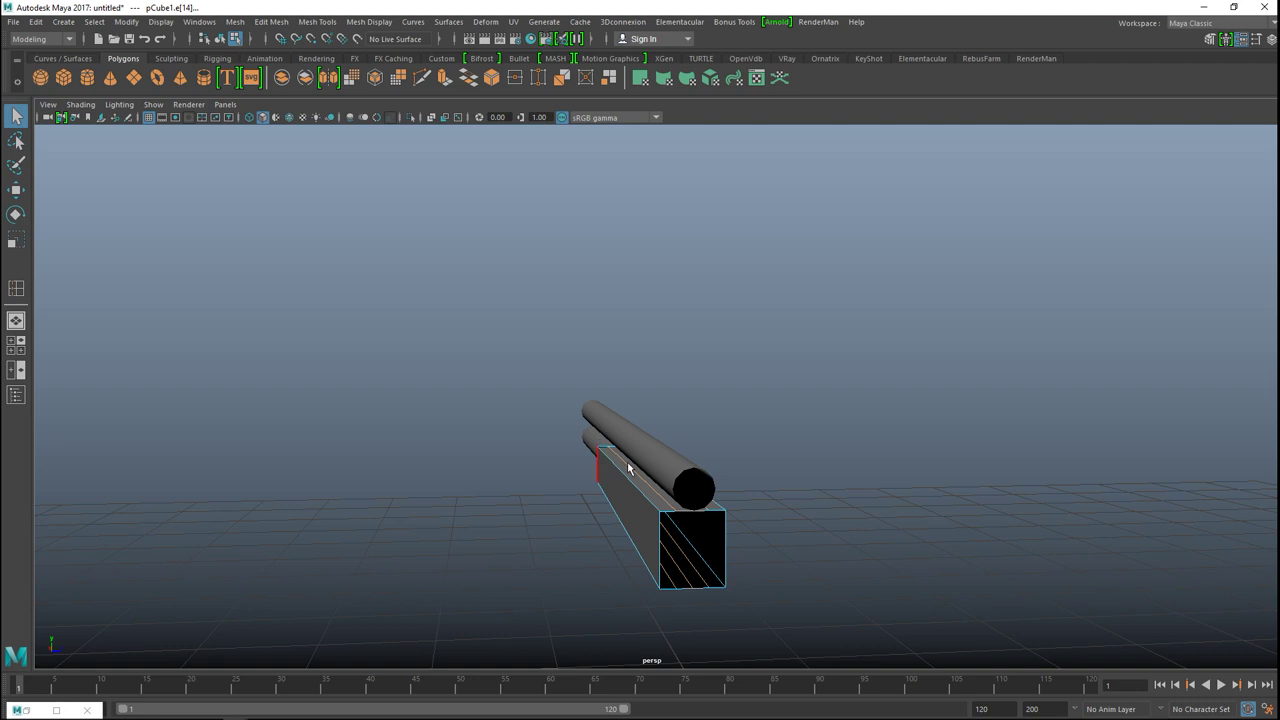
- Lower the three inner lengthwise edges on both the top and underside of the forend block slightly
left_click_drag(741, 491, 795, 421, "alt")
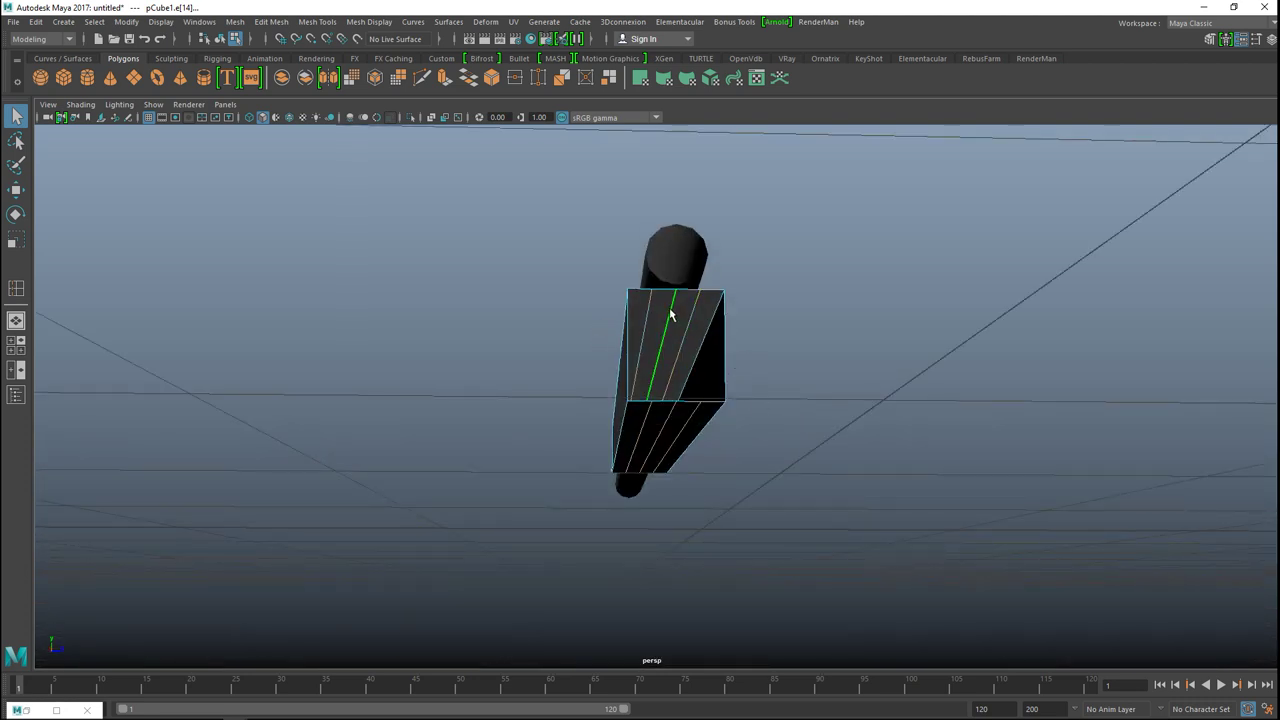
left_click(670, 423)
left_click(686, 329, "shift")
left_click(691, 416, "shift")
key("r")
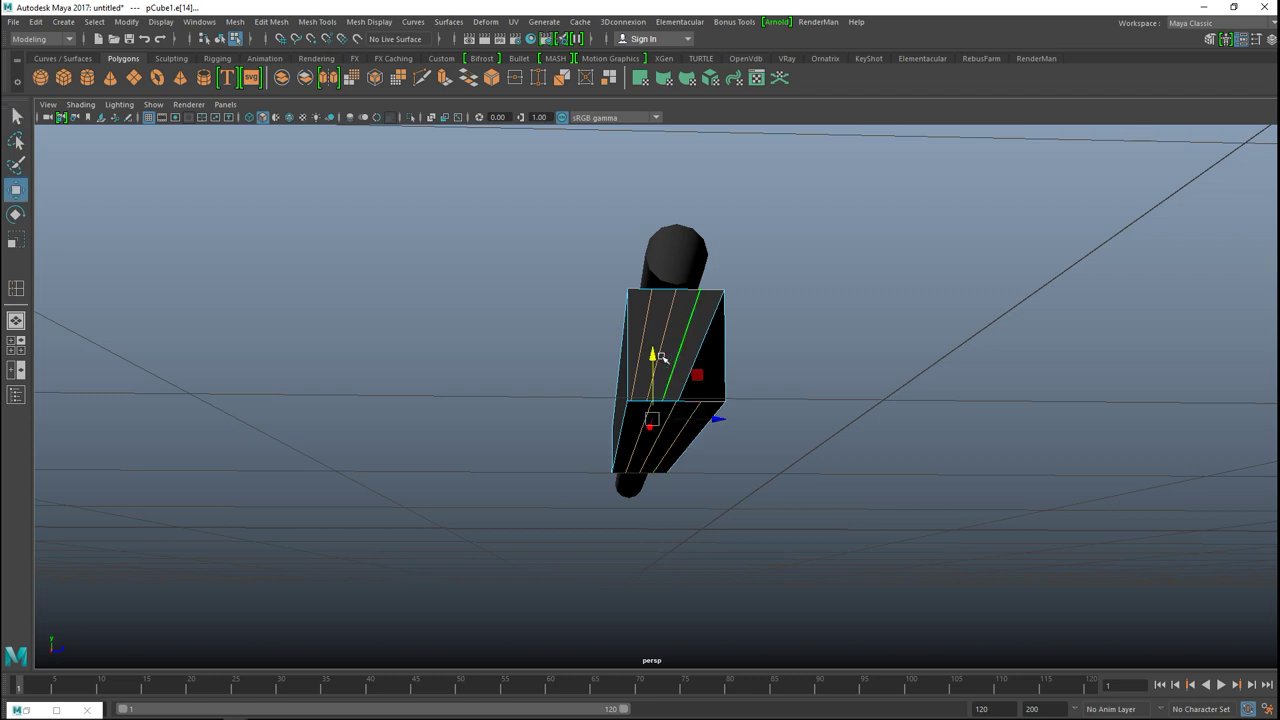
left_click_drag(651, 354, 652, 362)
- Lower the middle lengthwise edge on the forend's underside a little further to round the bottom profile
left_click(672, 420)
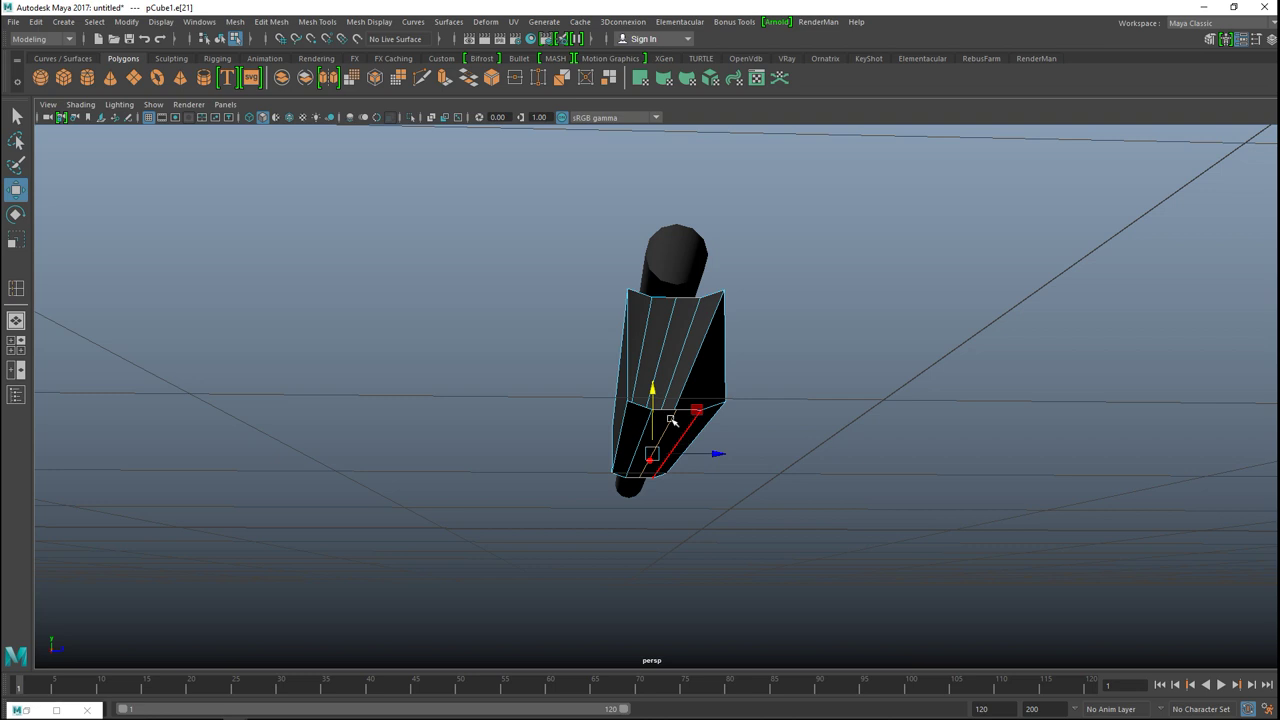
left_click_drag(651, 389, 654, 392)
left_click(789, 357)
left_click_drag(866, 456, 246, 389, "alt")
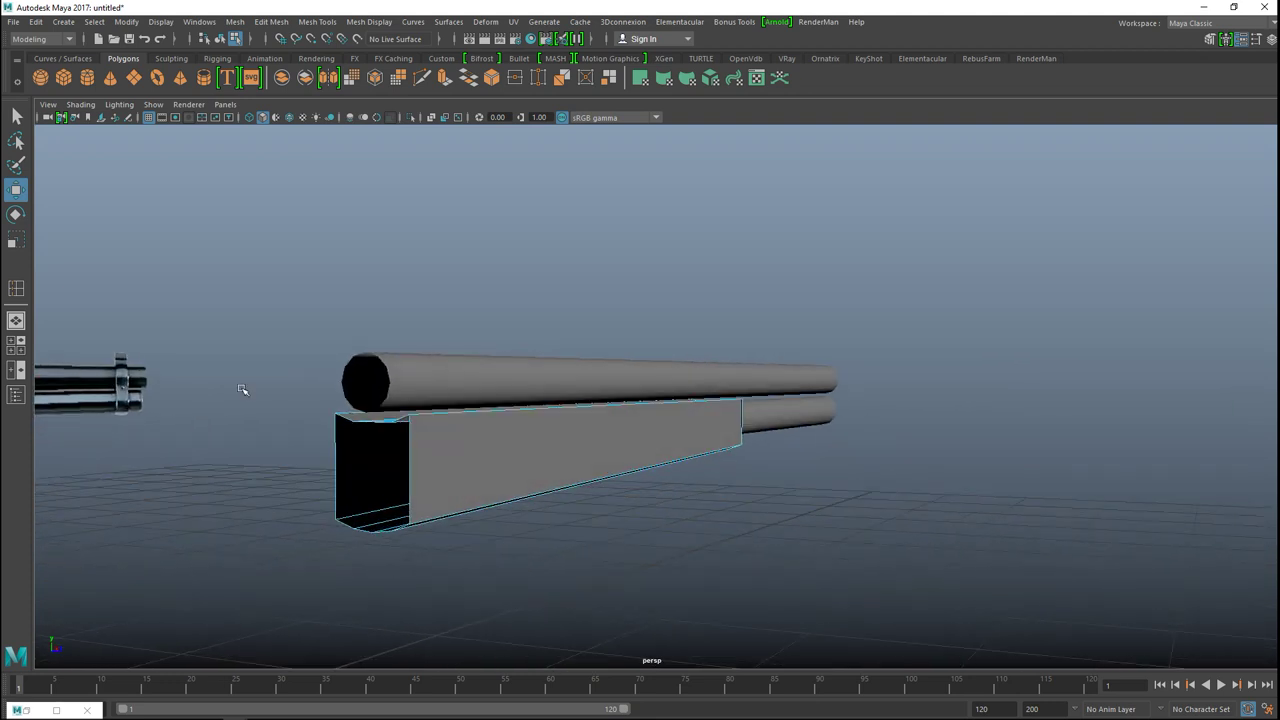
- Raise the two upper outer edges of the forend slightly around the barrel, checking their height against the reference image
left_click(16, 346)
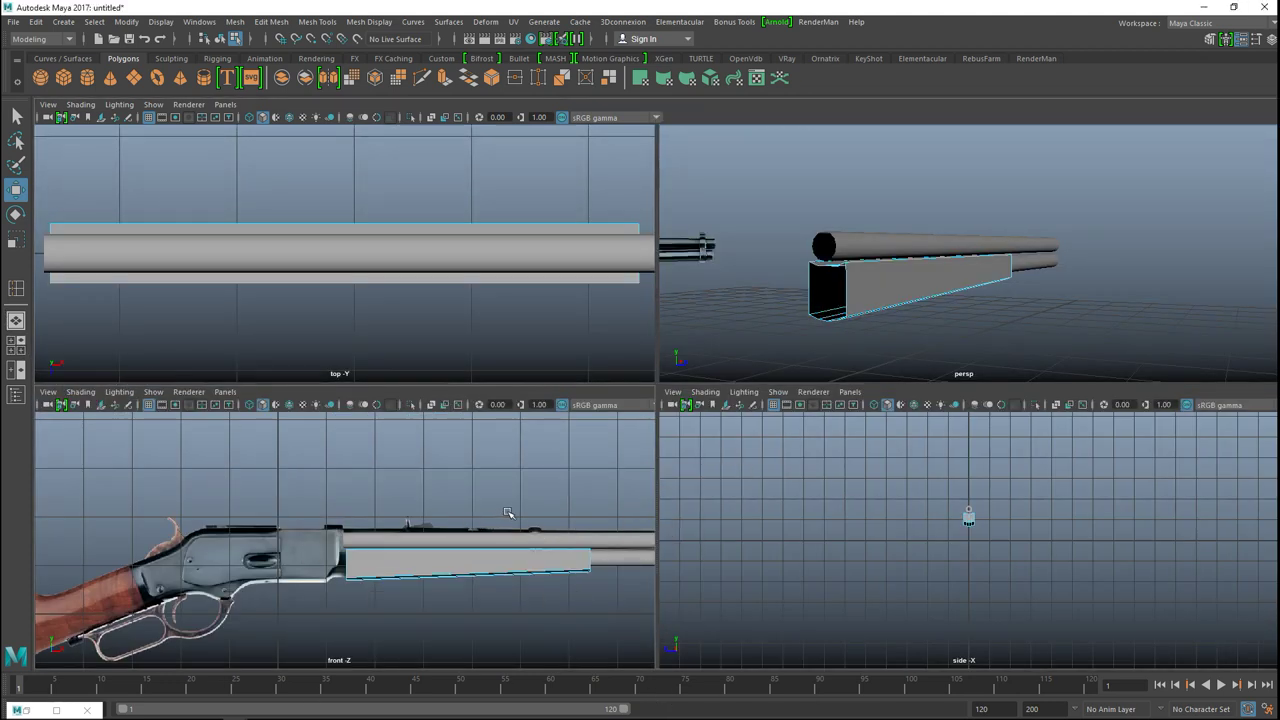
key("space")
scroll(729, 531, "up", 4)
middle_click_drag(746, 539, 404, 529, "alt")
left_click(1021, 416)
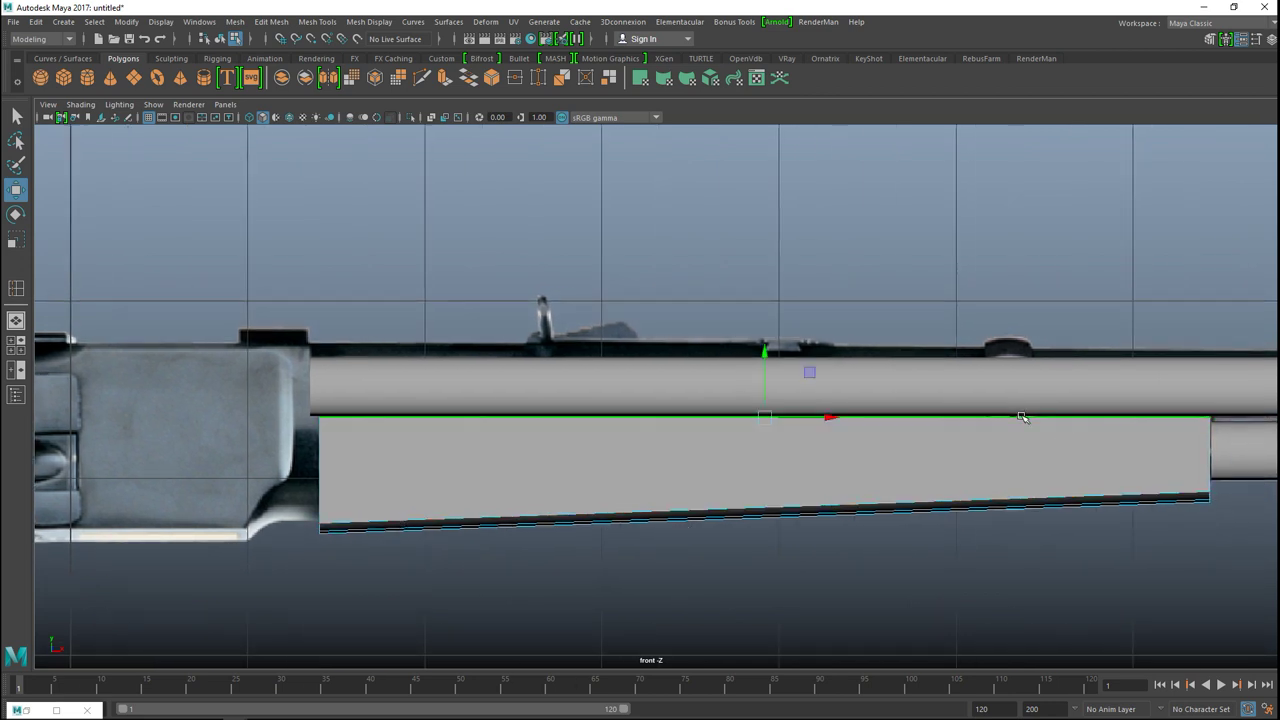
key("6")
scroll(766, 477, "up", 2)
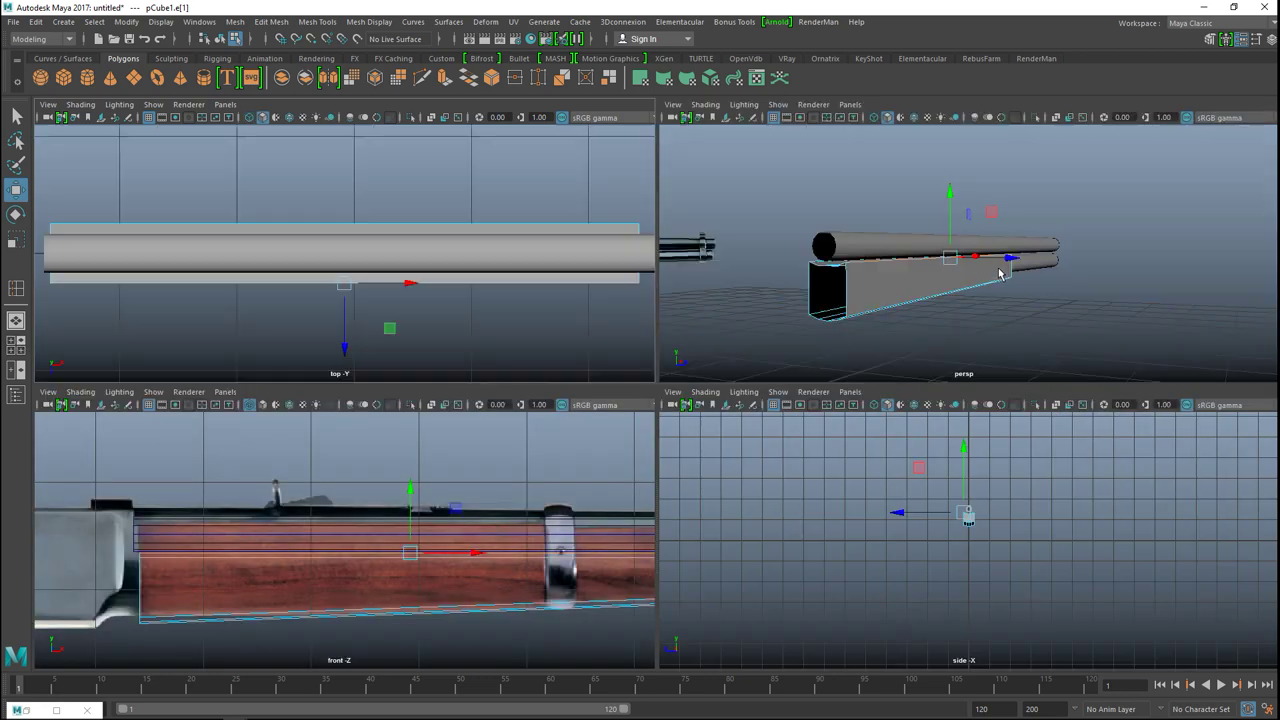
left_click(16, 319)
key("space")
left_click_drag(751, 400, 769, 411, "alt")
left_click(693, 417, "shift")
left_click_drag(890, 473, 835, 482, "alt")
left_click_drag(590, 360, 590, 356)
left_click(870, 475)
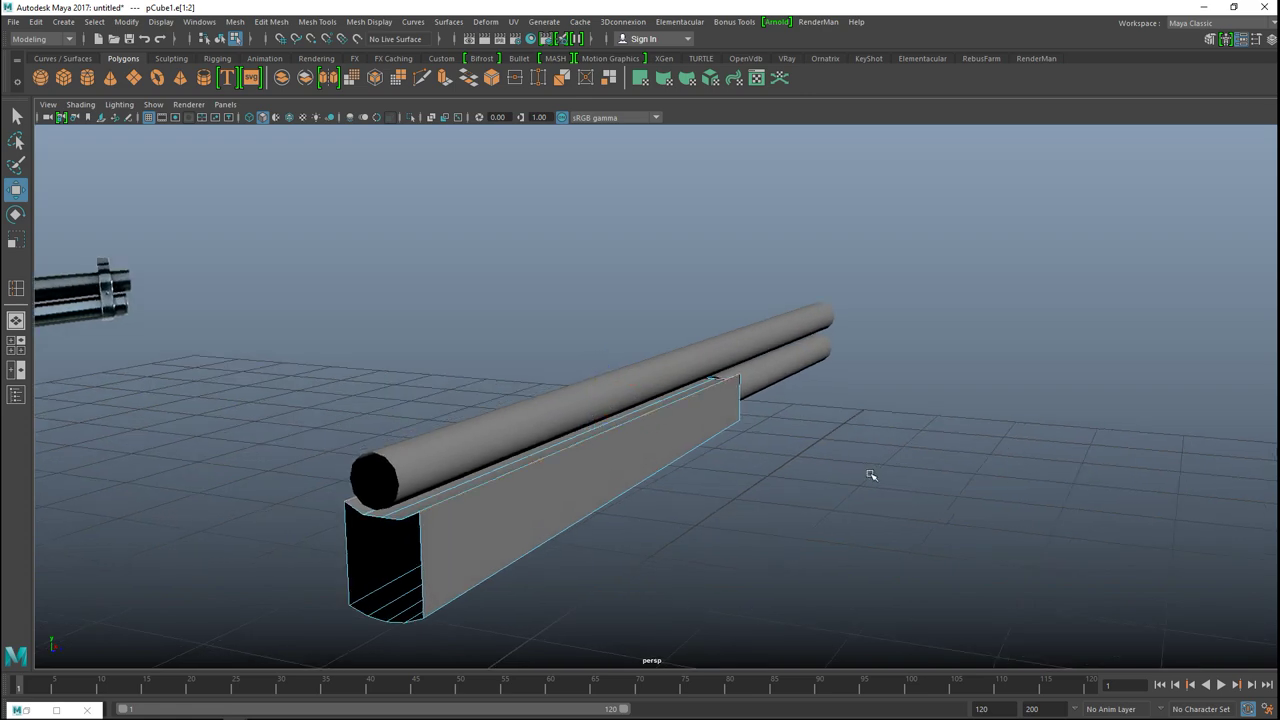
- Create a new polygon cube for the receiver and raise it above the grid towards the rifle's height
scroll(870, 473, "down", 3)
left_click(894, 494)
left_click_drag(894, 494, 581, 357, "alt")
left_click_drag(519, 444, 280, 167, "alt")
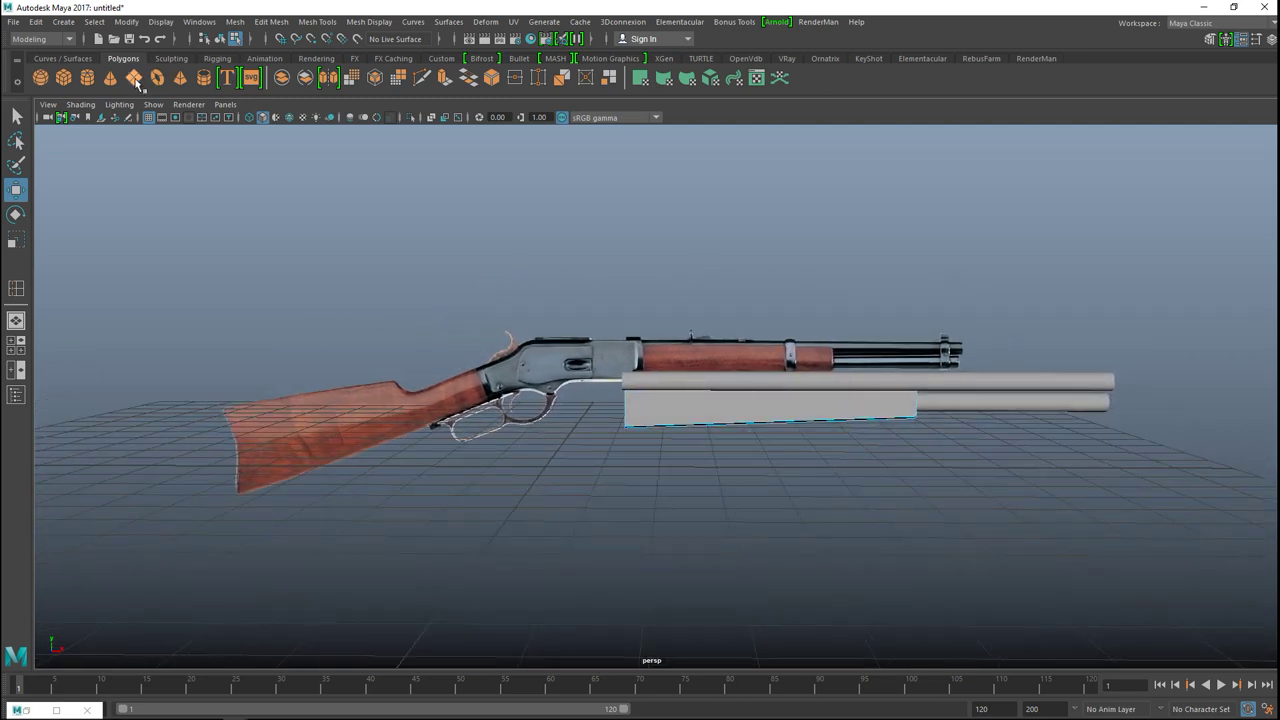
left_click(63, 78)
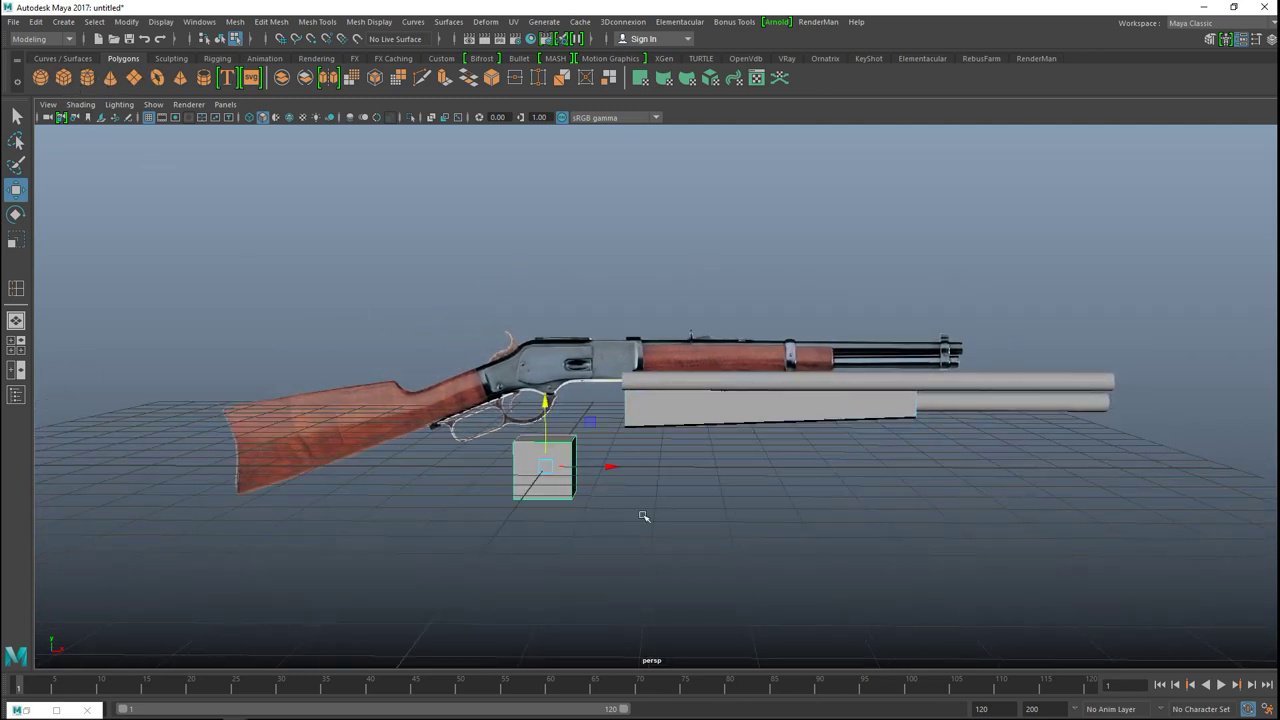
left_click_drag(546, 402, 546, 343)
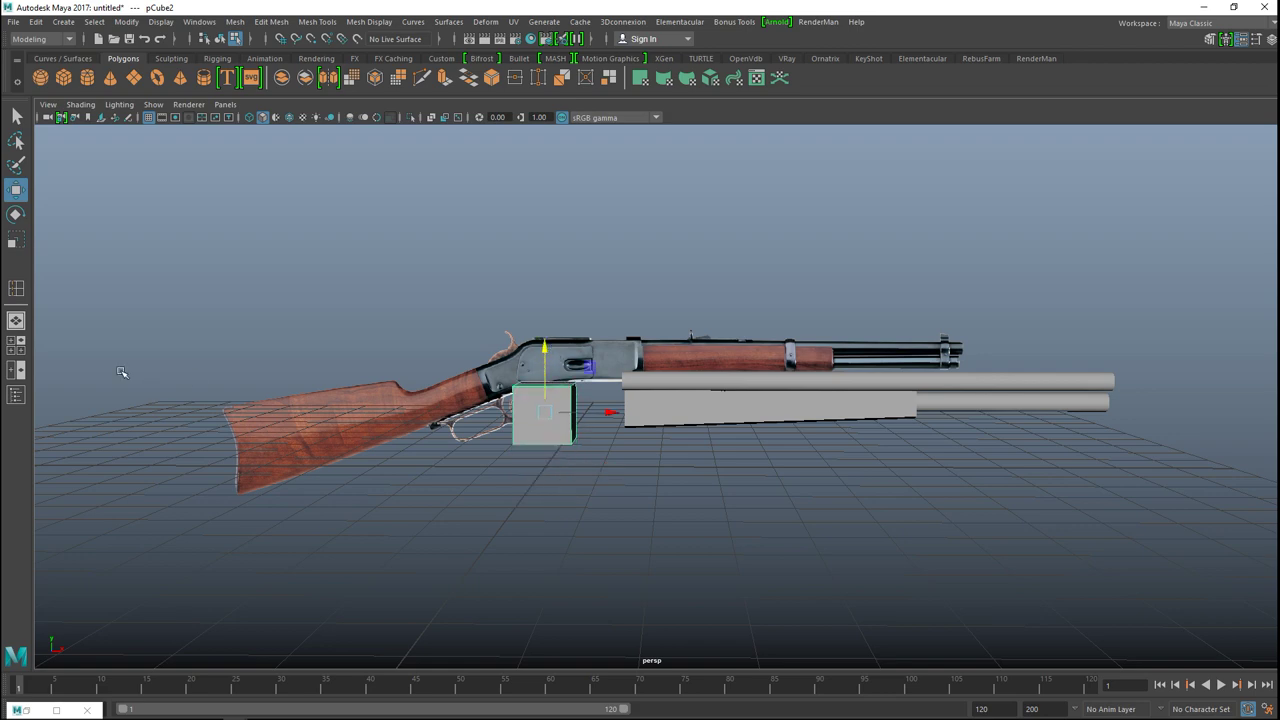
- In the front view, move the new cube against the forend's rear end and align its top with the receiver's upper edge
left_click(16, 345)
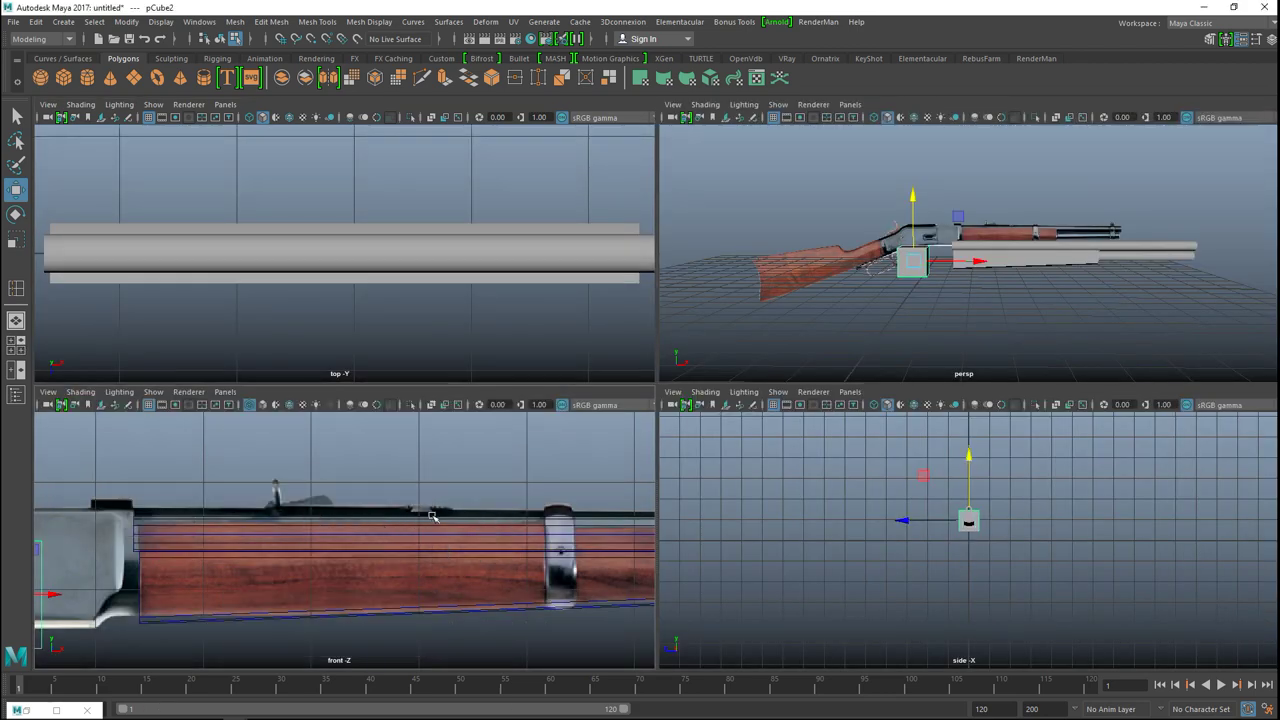
key("space")
middle_click_drag(557, 489, 647, 489, "alt")
scroll(647, 489, "down", 5)
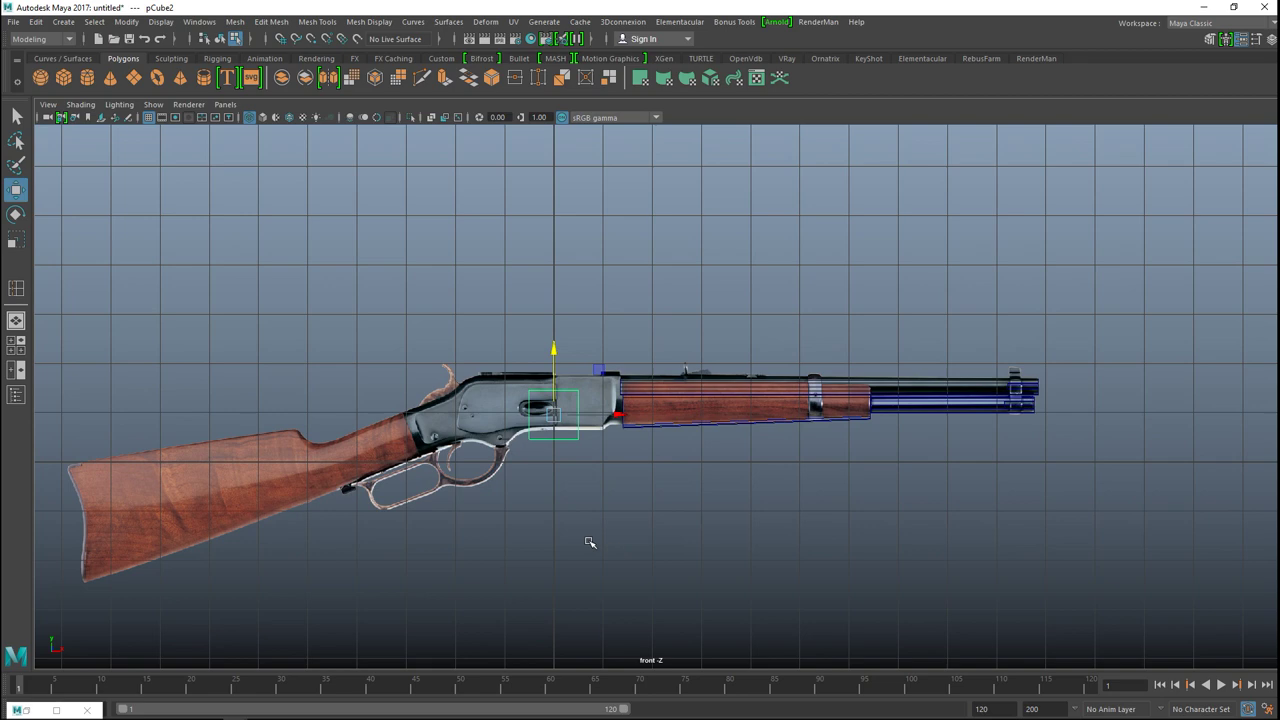
scroll(490, 516, "up", 4)
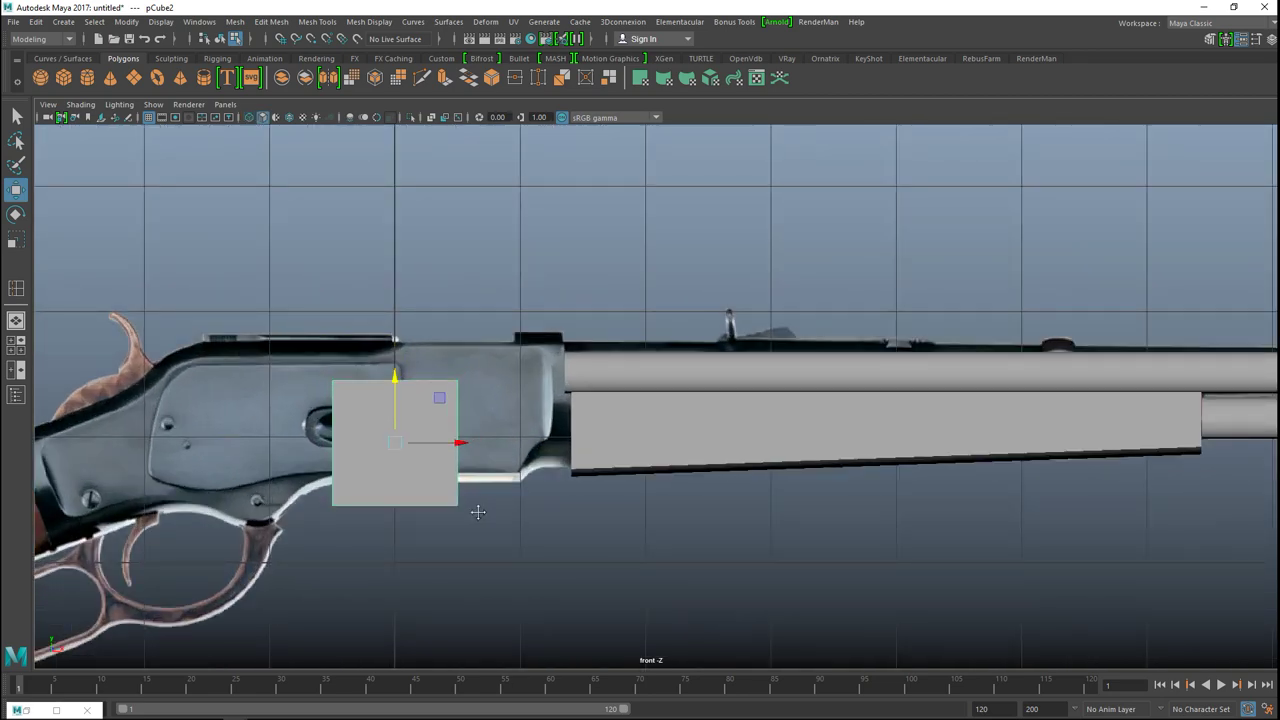
middle_click_drag(477, 514, 582, 508, "alt")
left_click_drag(563, 438, 677, 457)
left_click_drag(609, 377, 618, 341)
- Move the barrel's rear end vertices forward to line up with the rear end of the forend
left_click(702, 362, "shift")
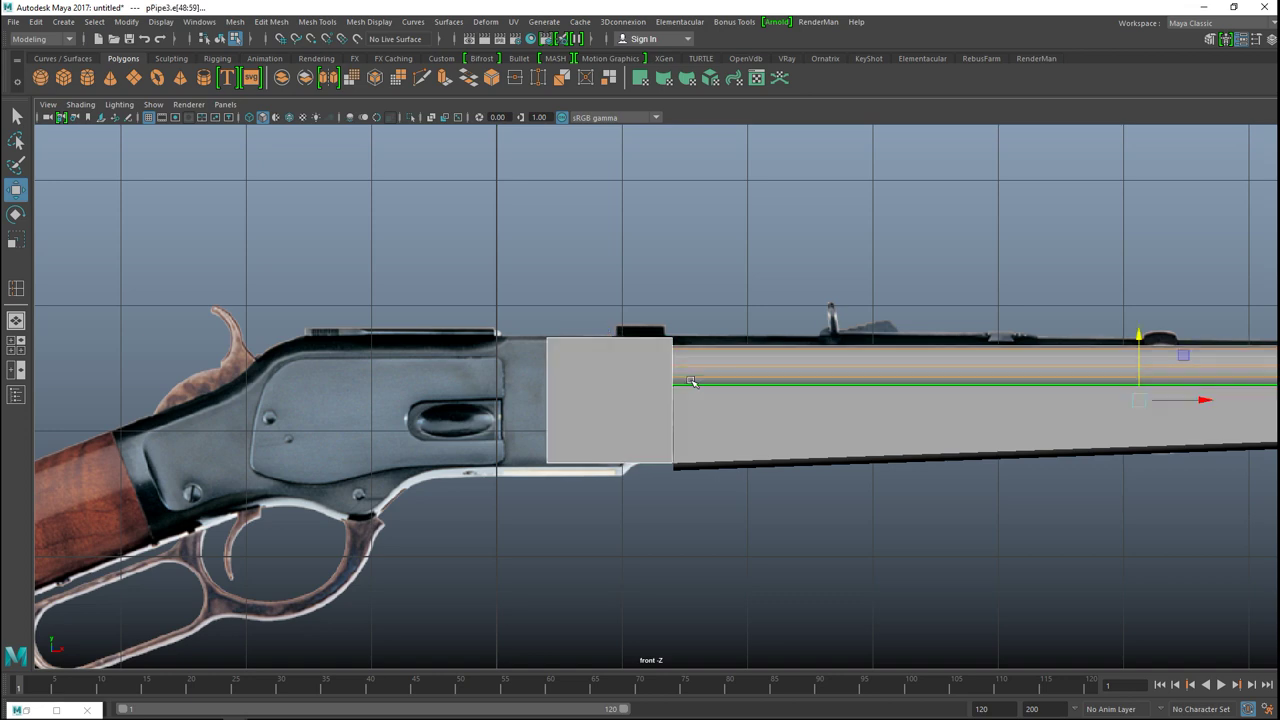
key("4")
scroll(687, 380, "up", 5)
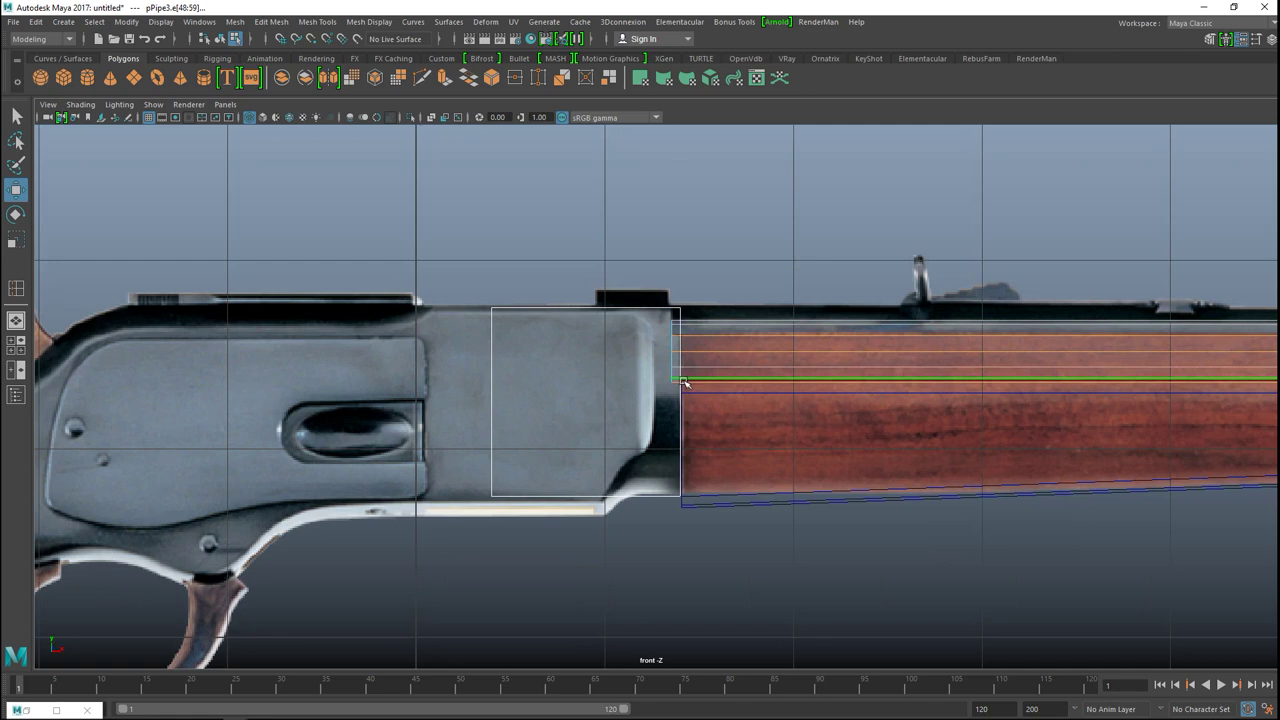
right_click_drag(734, 309, 771, 298)
left_click_drag(662, 258, 698, 406)
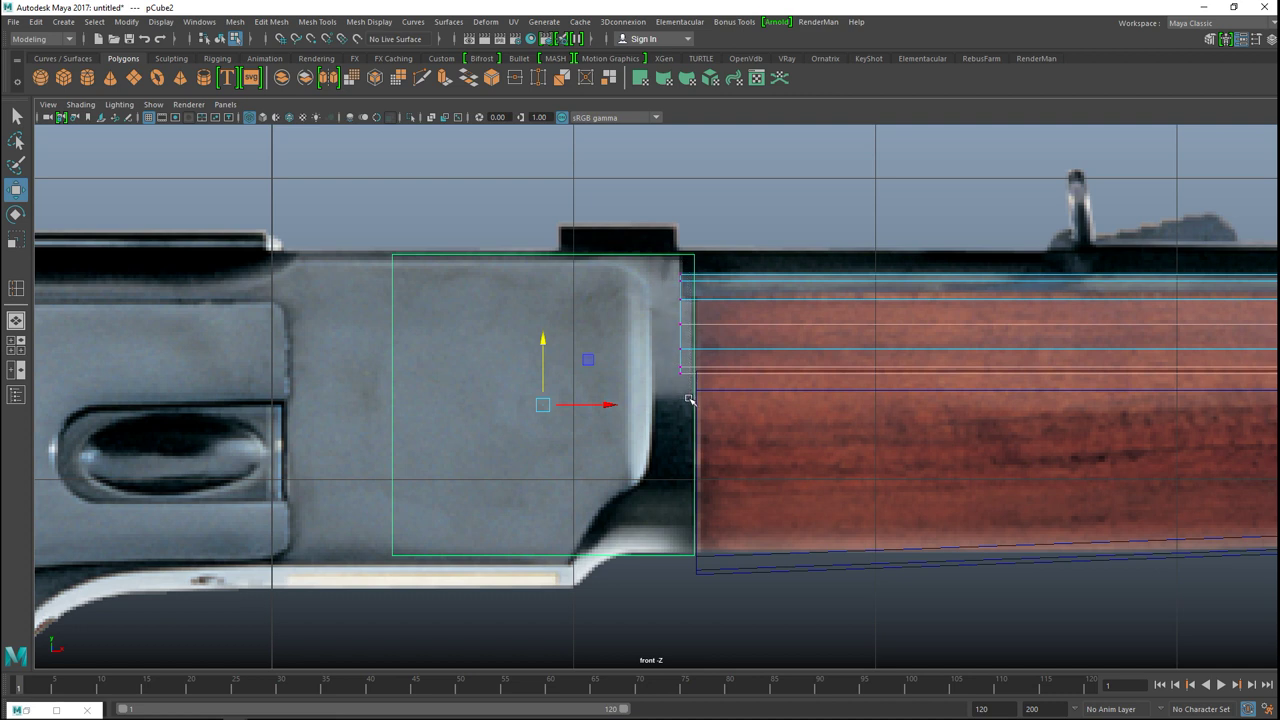
left_click_drag(737, 326, 759, 323)
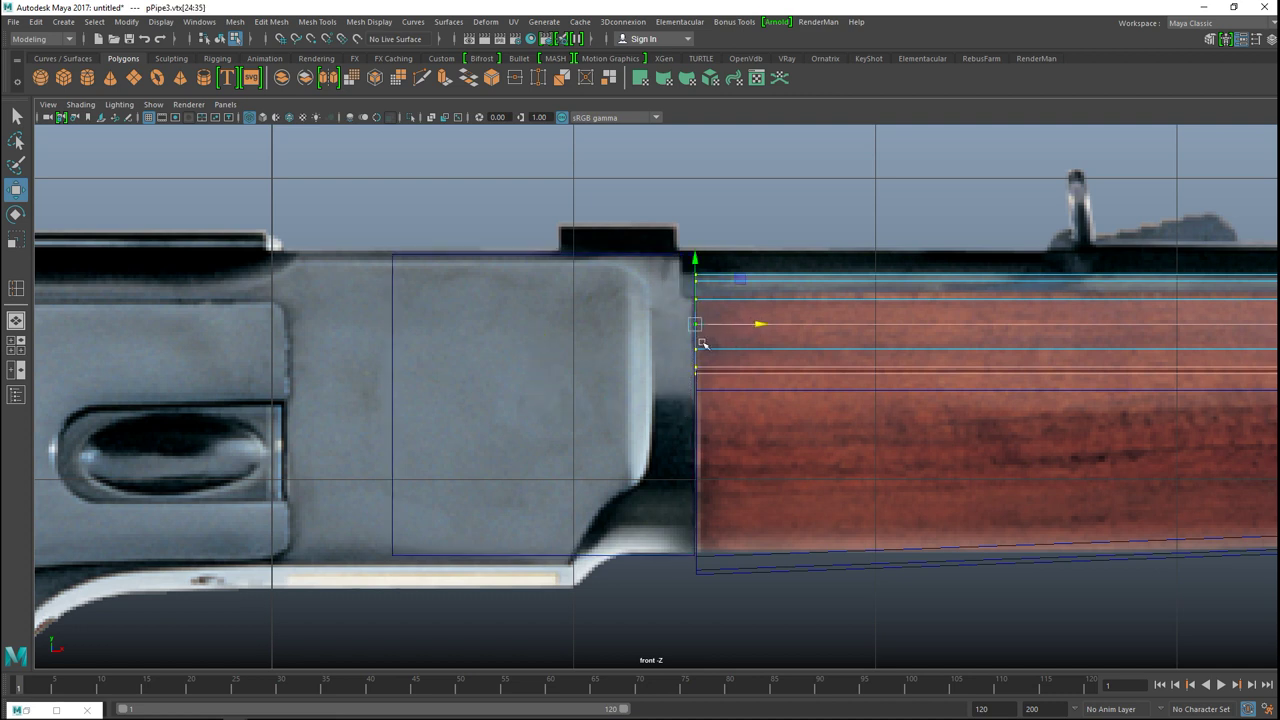
- Show the front view shaded with X-ray enabled so the reference image is visible through the models
left_click(525, 270)
key("5")
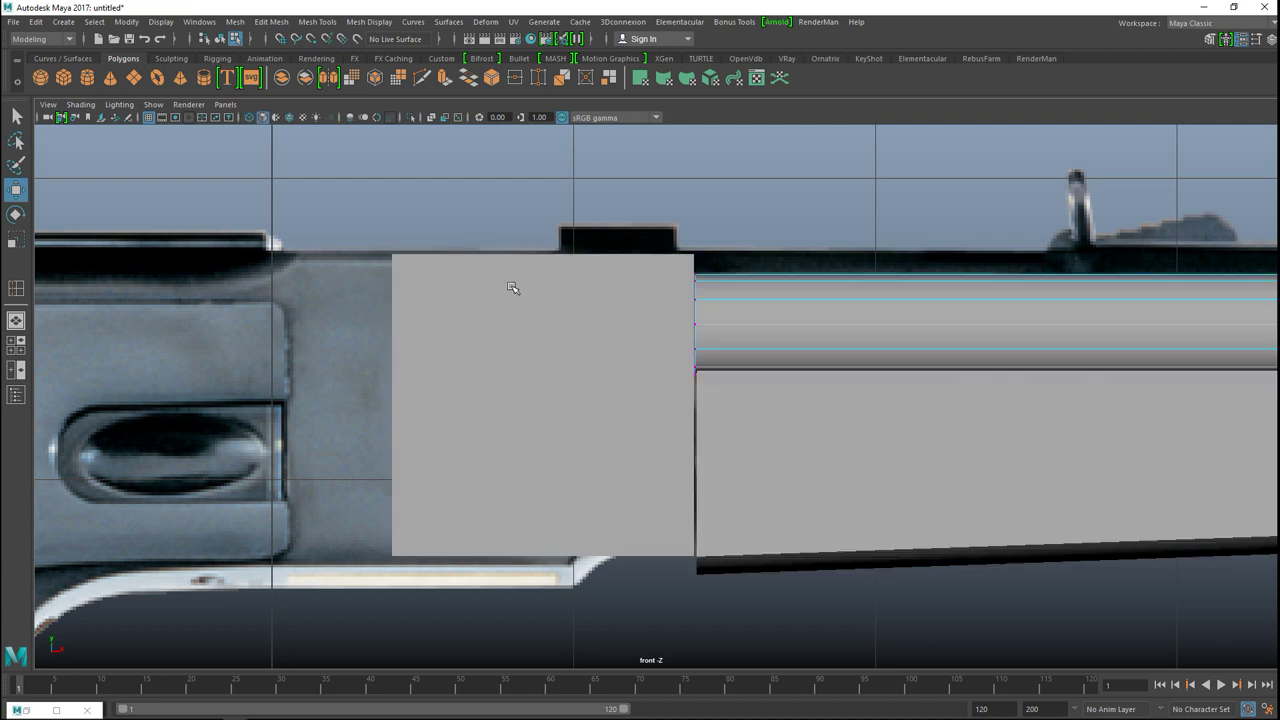
left_click(431, 118)
left_click(474, 391)
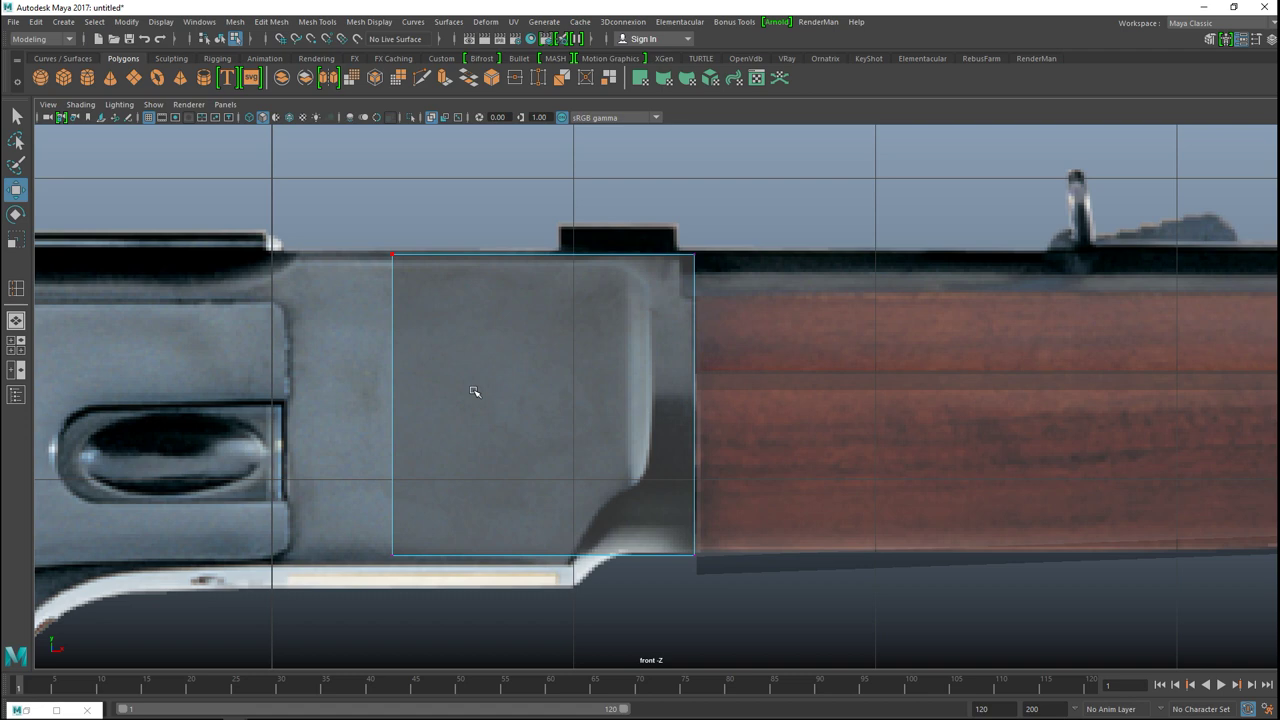
- Extend the receiver cube's rear vertices back to where the receiver's top edge starts sloping down
scroll(653, 483, "down", 10)
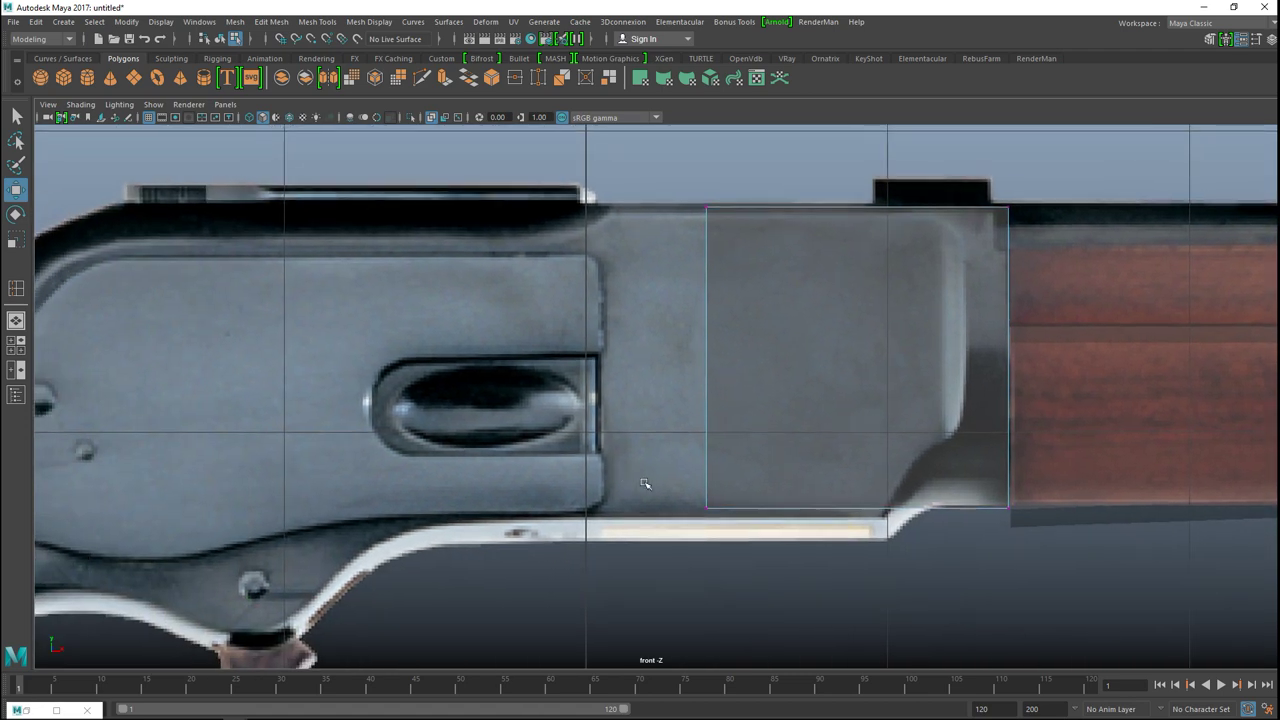
scroll(653, 483, "up", 5)
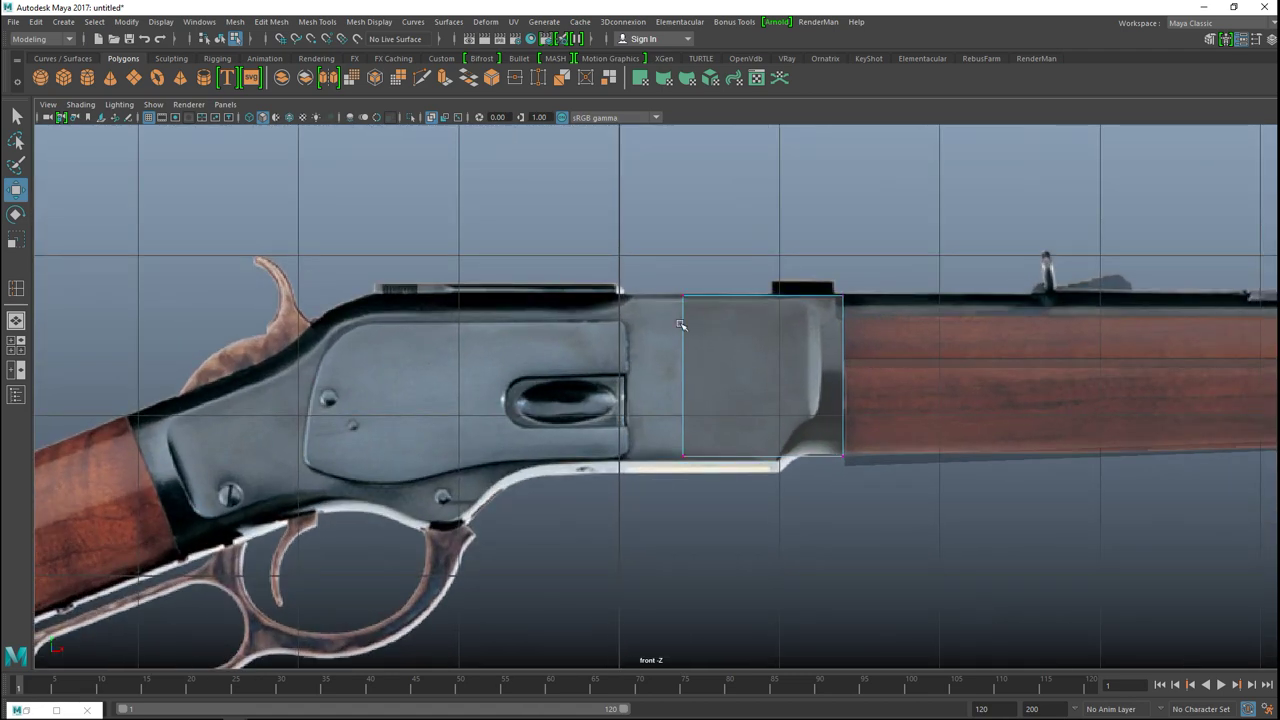
right_click(680, 325)
right_click_drag(694, 300, 637, 300)
left_click_drag(652, 262, 734, 605)
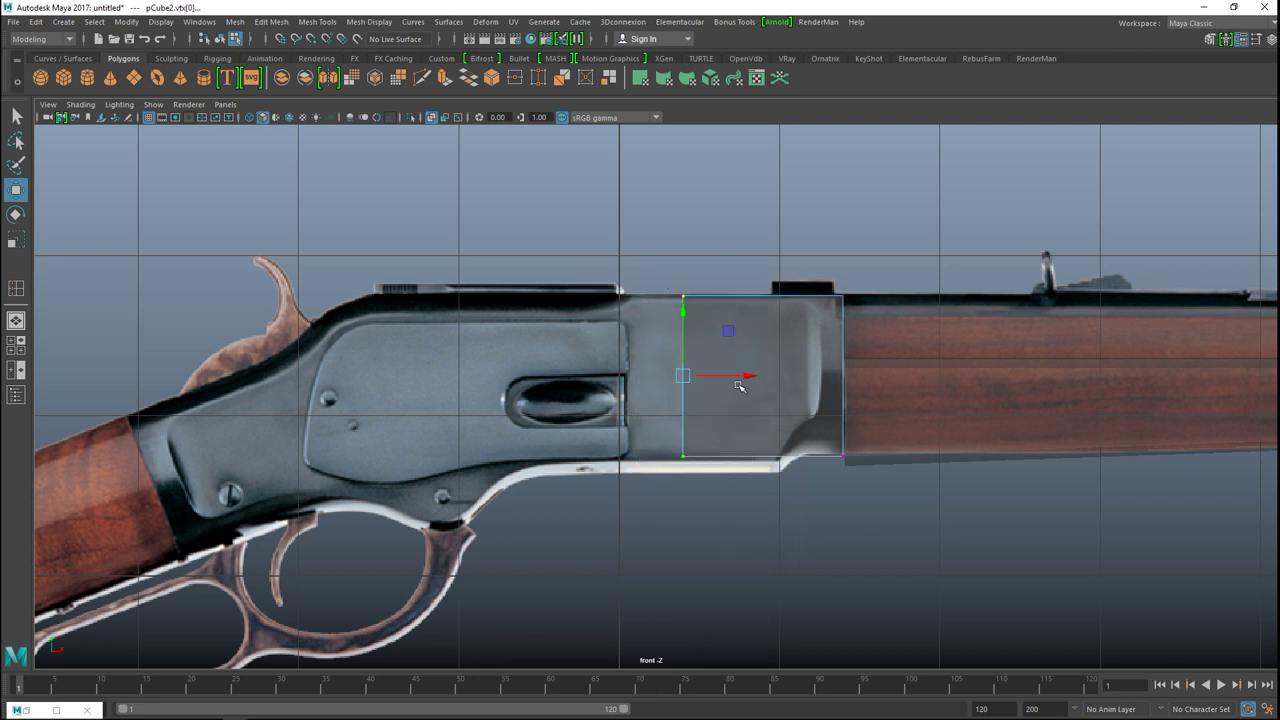
left_click_drag(745, 376, 431, 453)
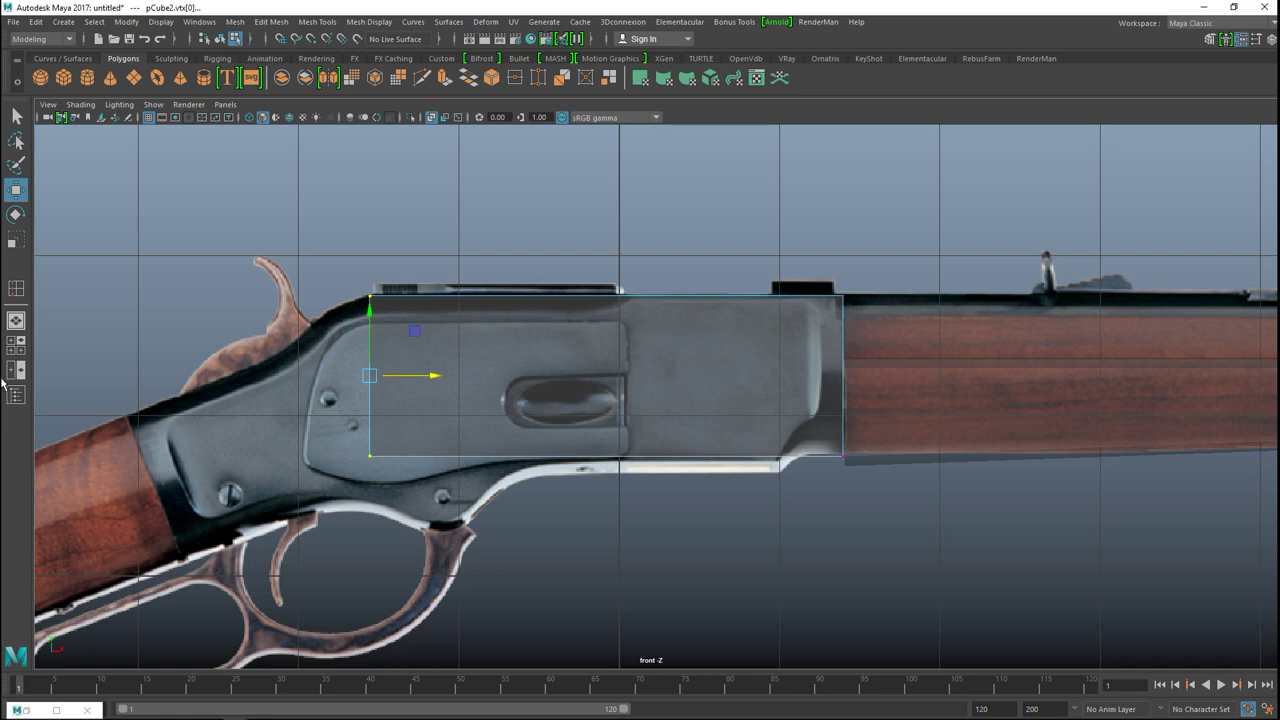
- Extrude the receiver block's rear face and pull it backward to below the hammer in the reference image
key("space")
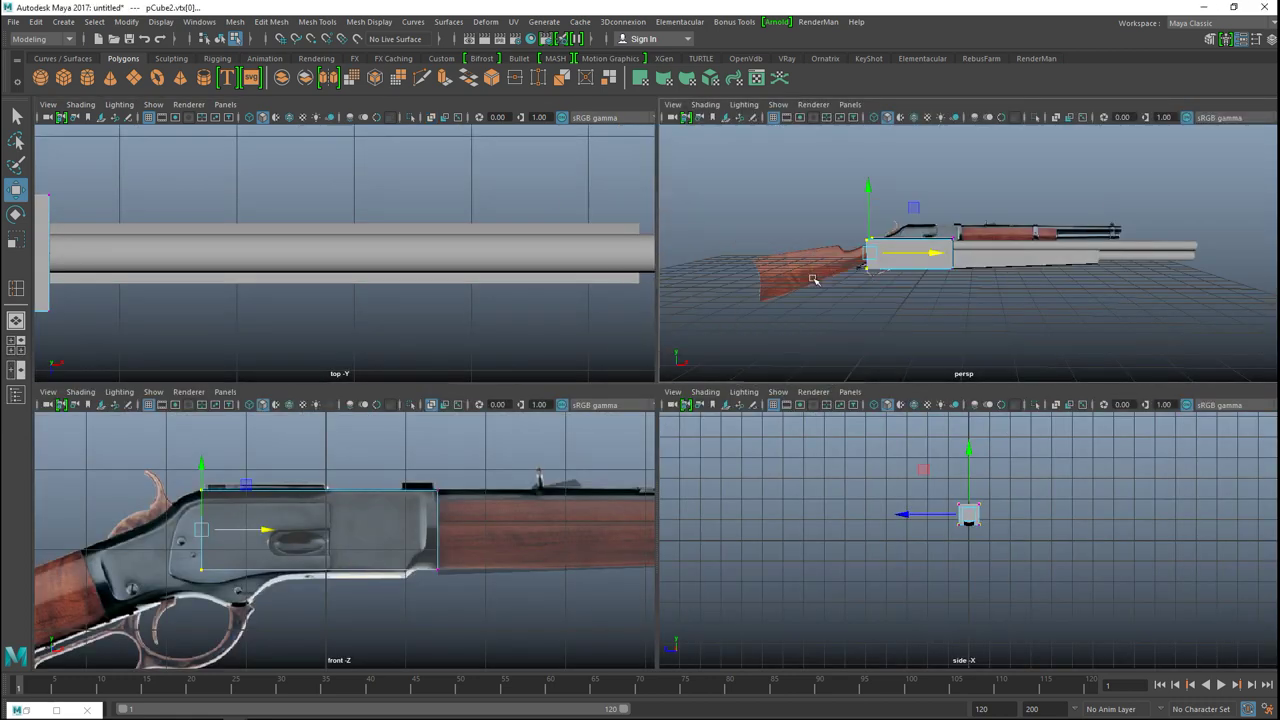
key("space")
left_click_drag(667, 404, 766, 396, "alt")
right_click_drag(524, 360, 530, 357)
key("F11")
left_click(538, 381)
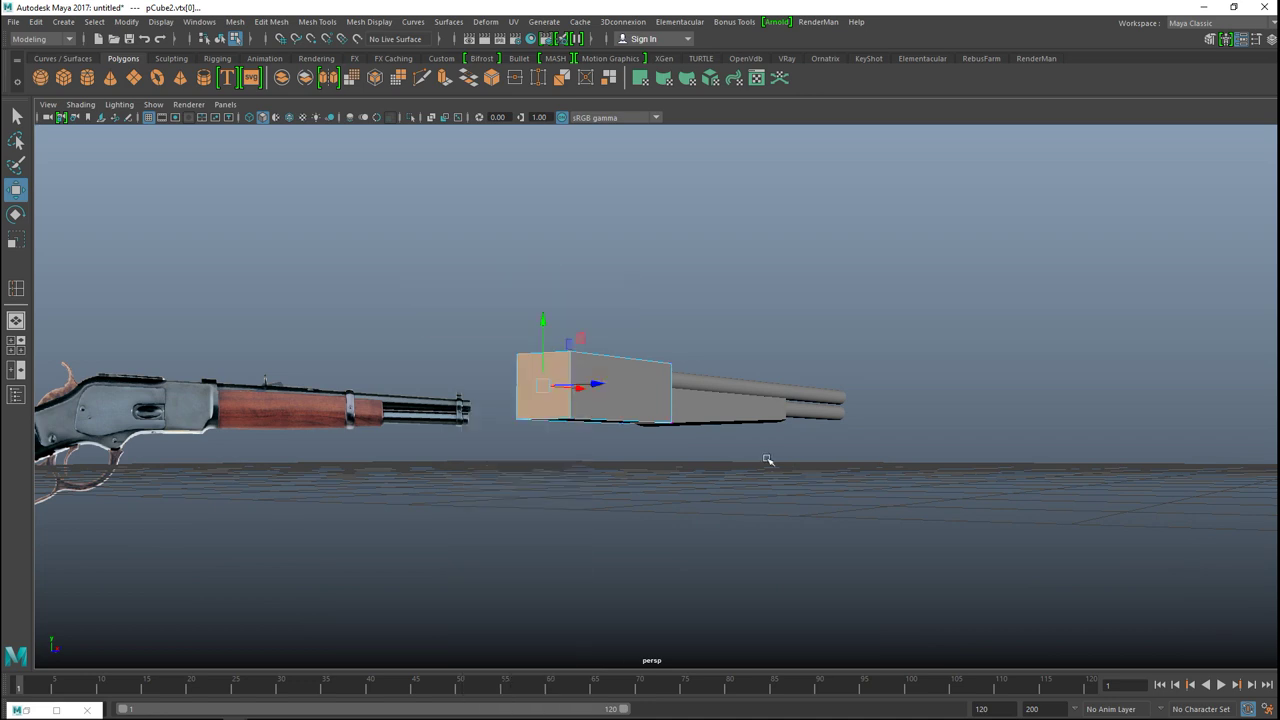
key("ctrl+e")
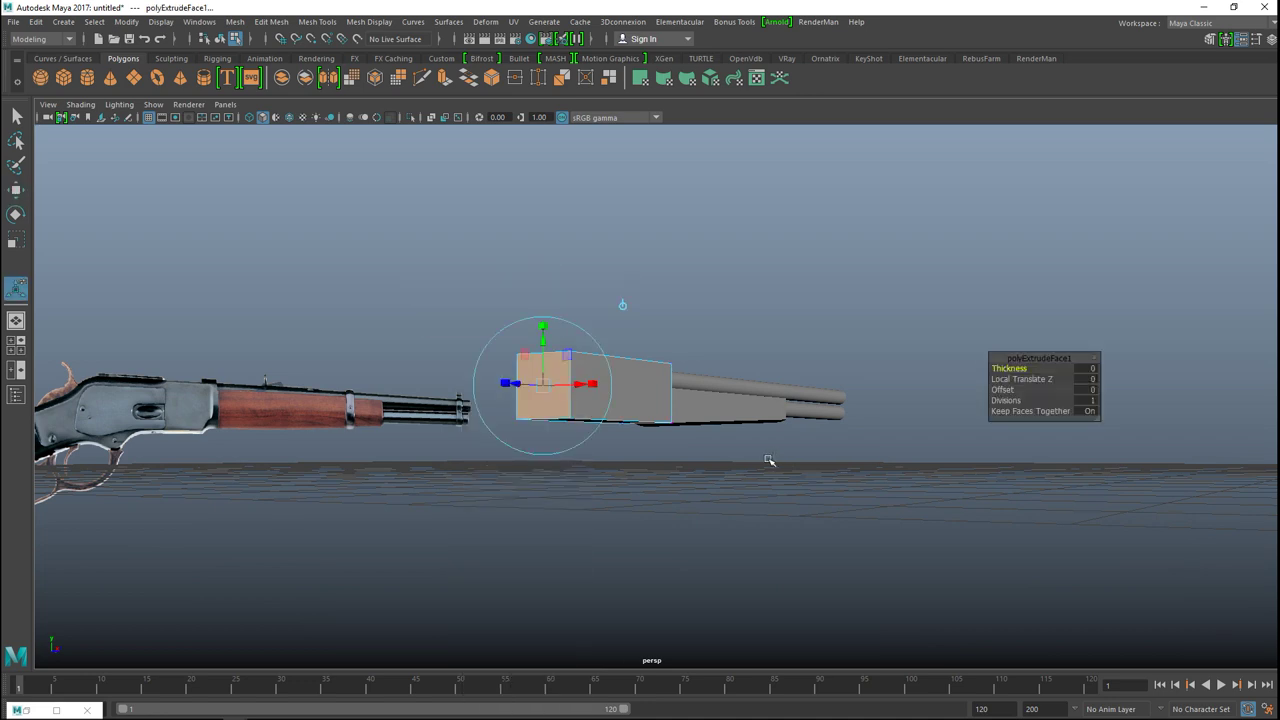
left_click_drag(767, 471, 543, 437, "alt")
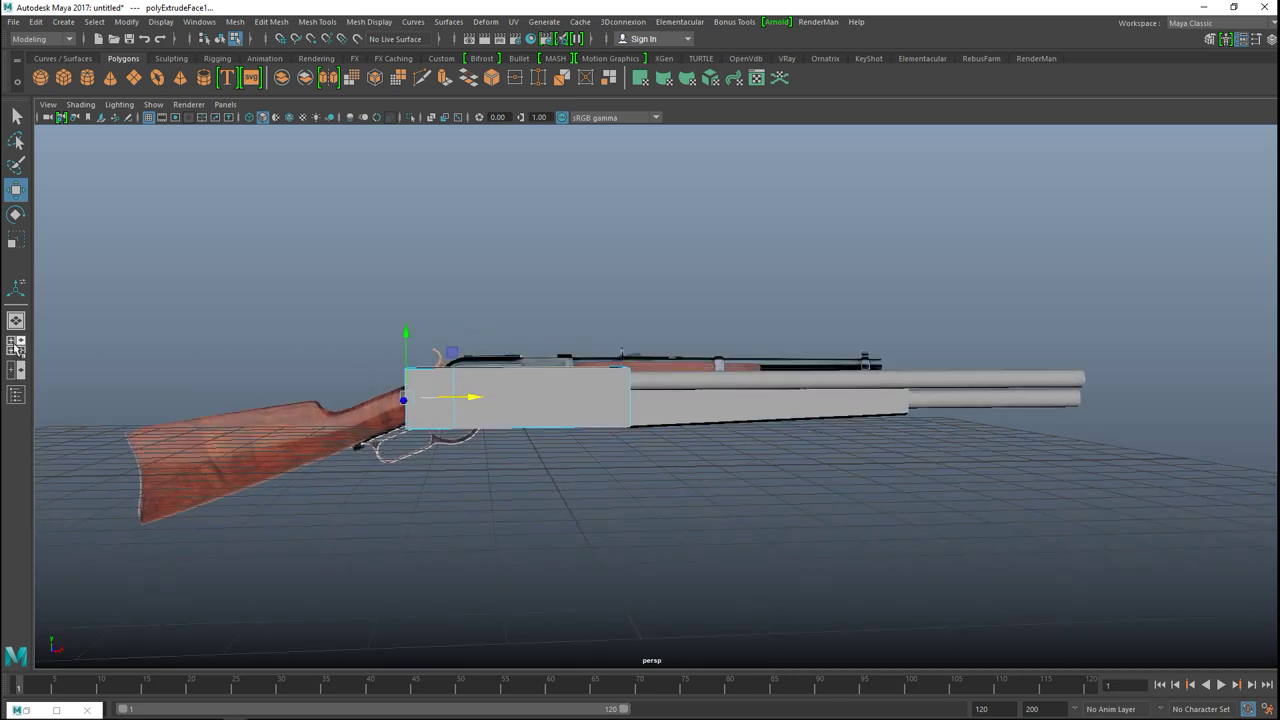
key("space")
key("space")
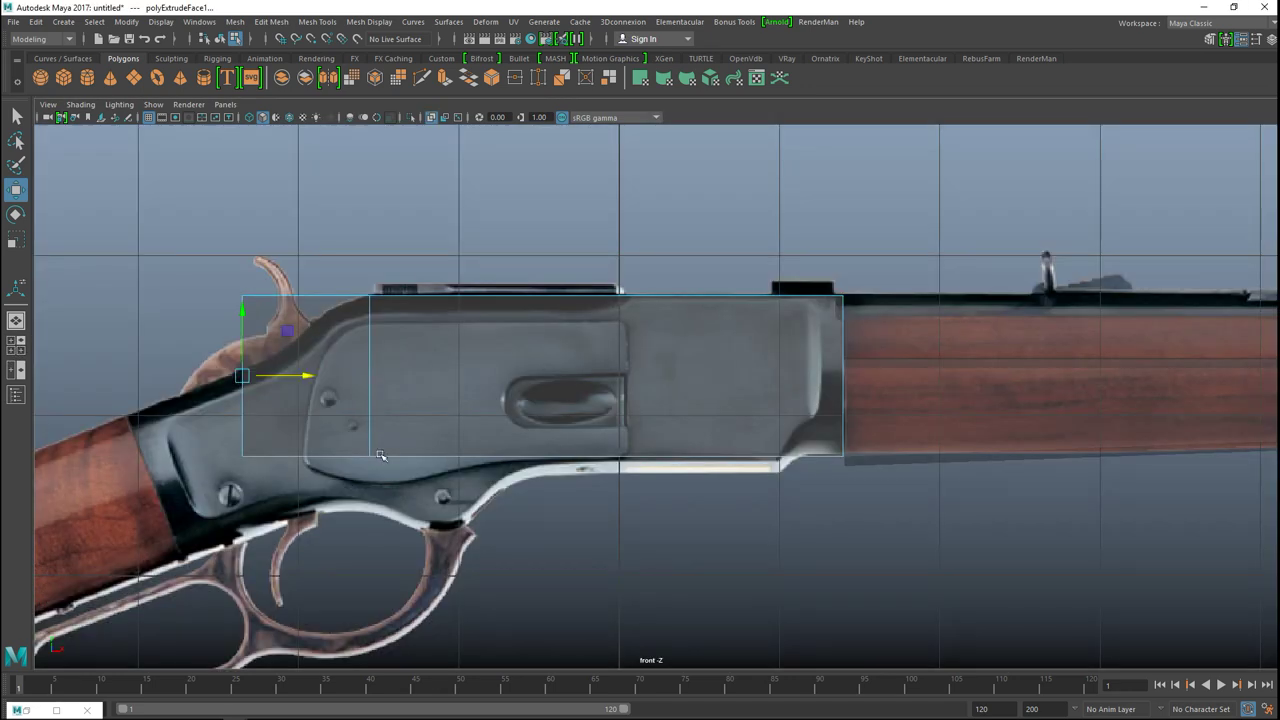
- Move the receiver's rear end down and back to meet the stock, and its lower middle vertices to the trigger guard's front end
left_click_drag(242, 388, 183, 474)
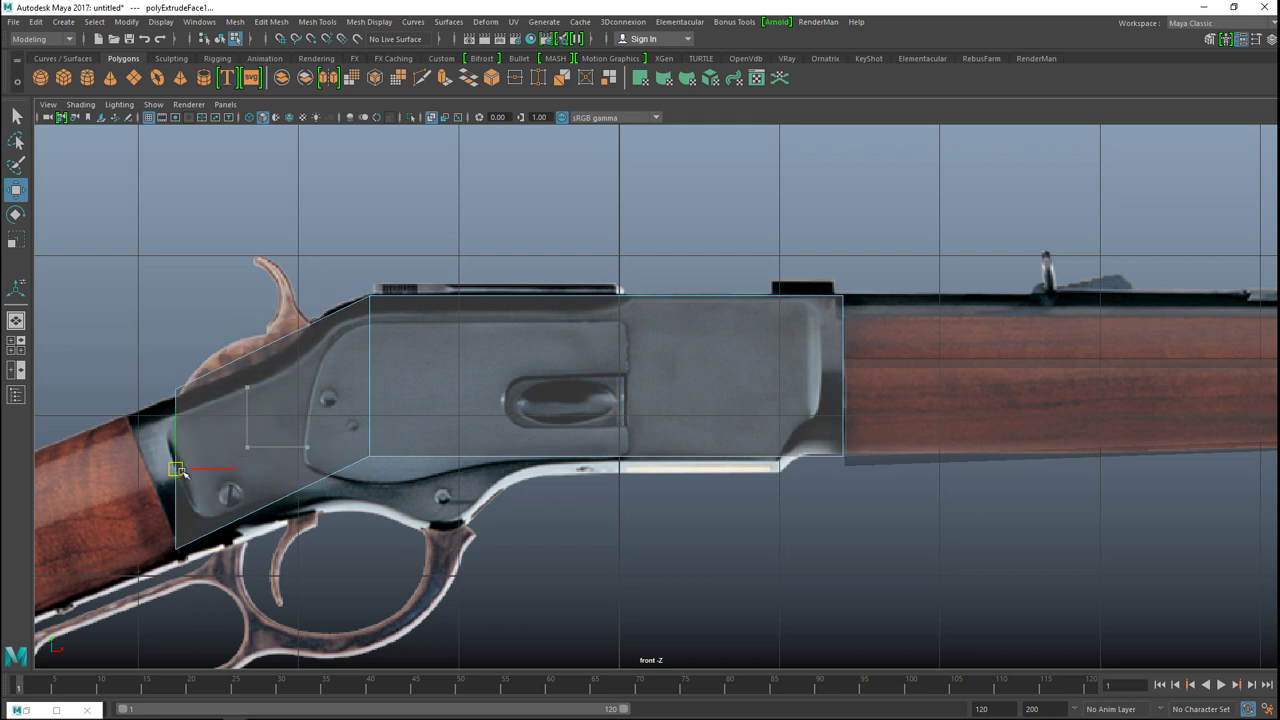
middle_click_drag(212, 450, 530, 431, "alt")
right_click_drag(540, 309, 481, 312)
left_click_drag(486, 356, 451, 397)
left_click_drag(683, 433, 769, 501)
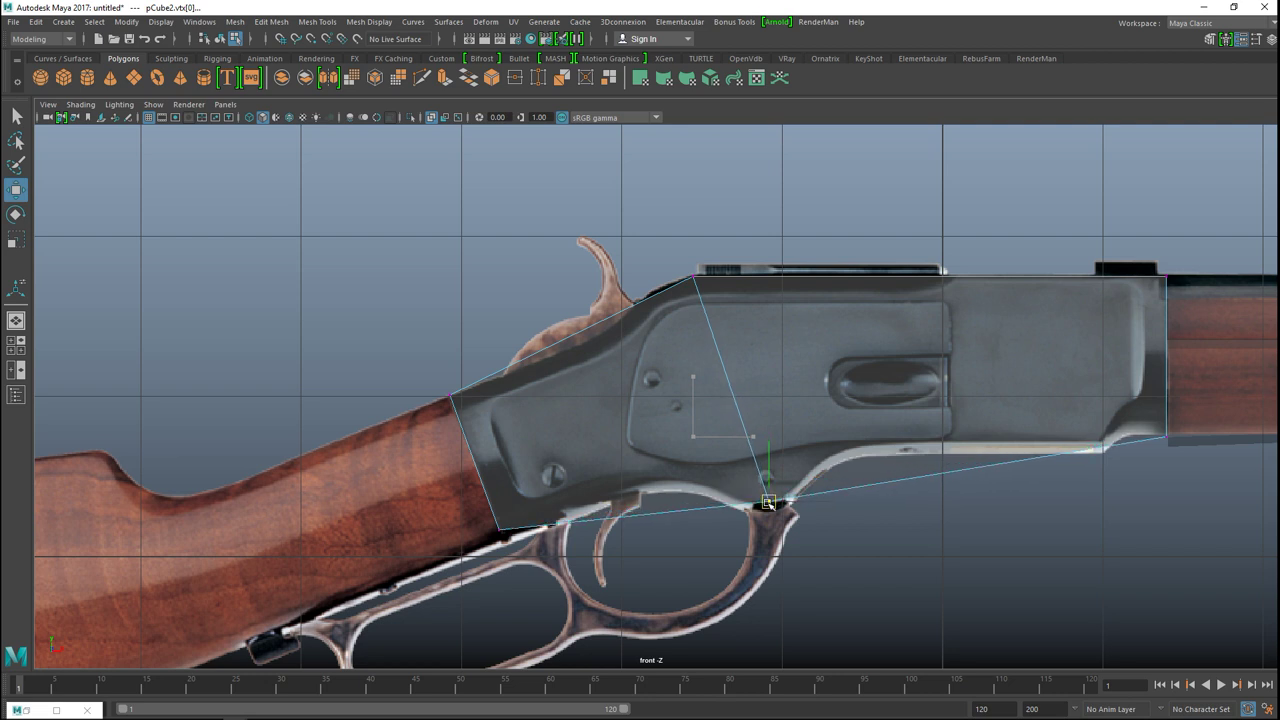
left_click_drag(768, 501, 768, 501)
- Insert two edge loops in the receiver's sloped rear section and three in its front section
left_click(378, 22)
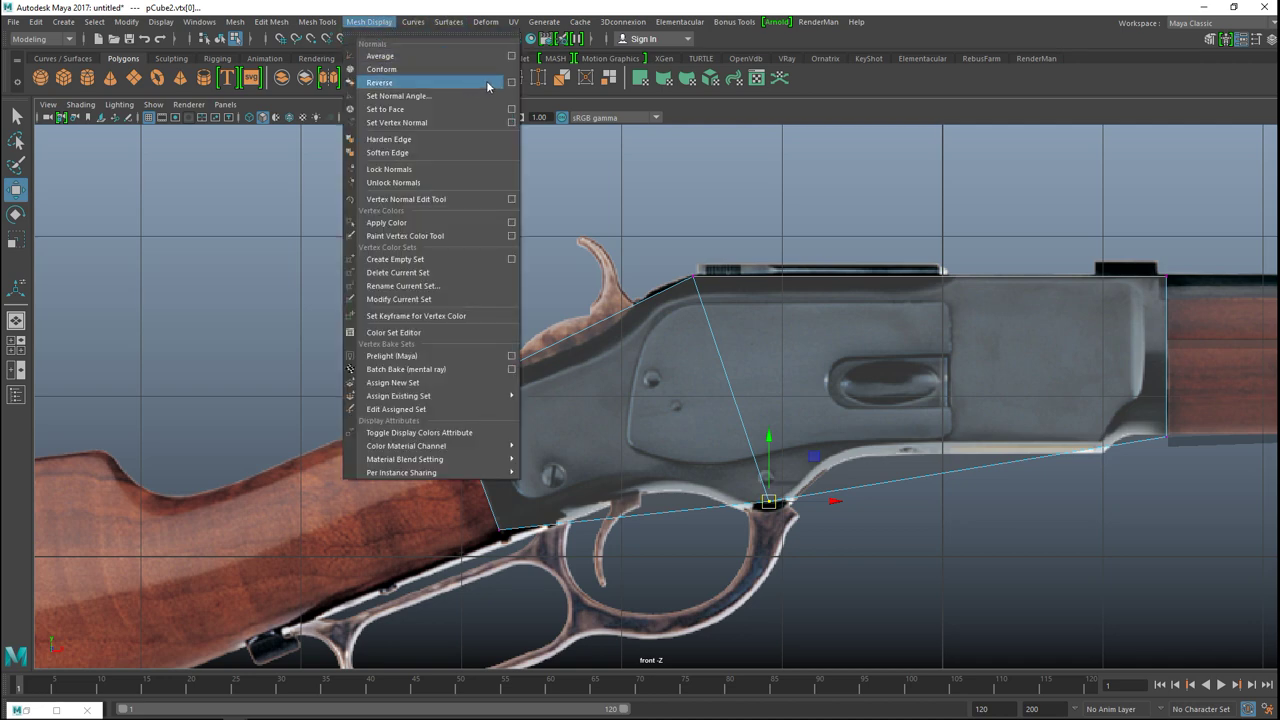
mouse_move(317, 22)
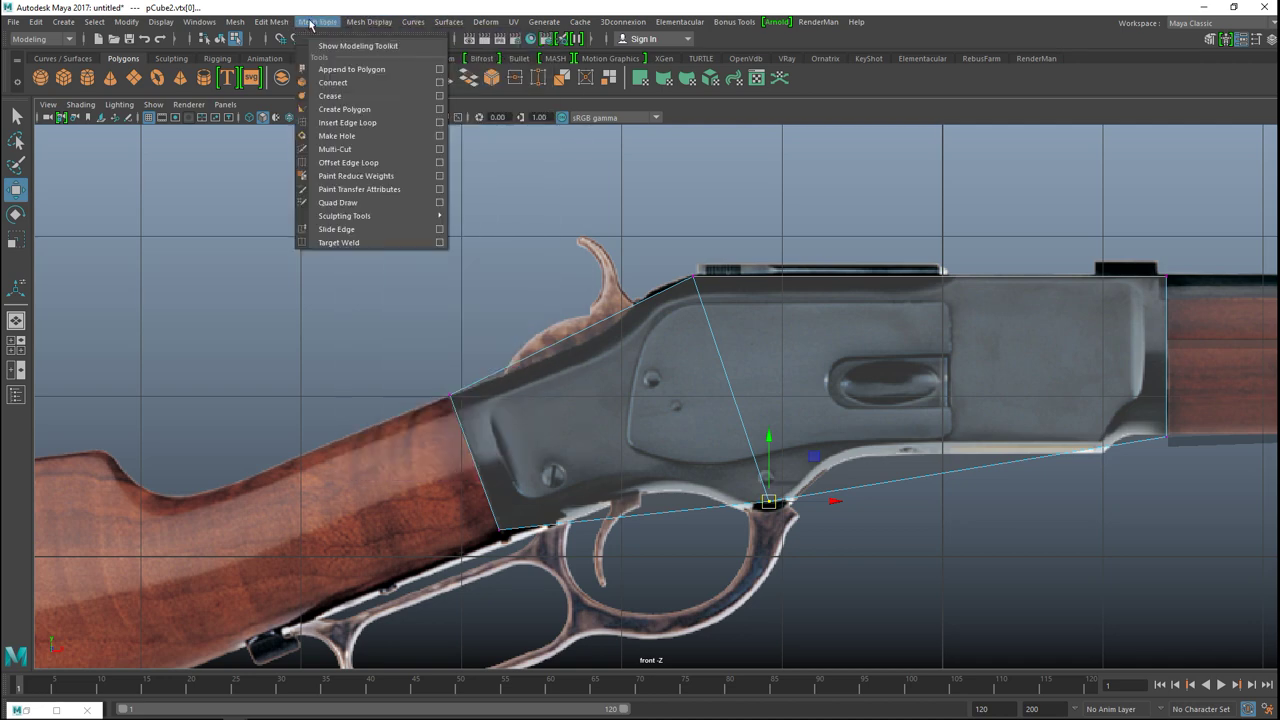
left_click(440, 123)
left_click(281, 280)
left_click(471, 165)
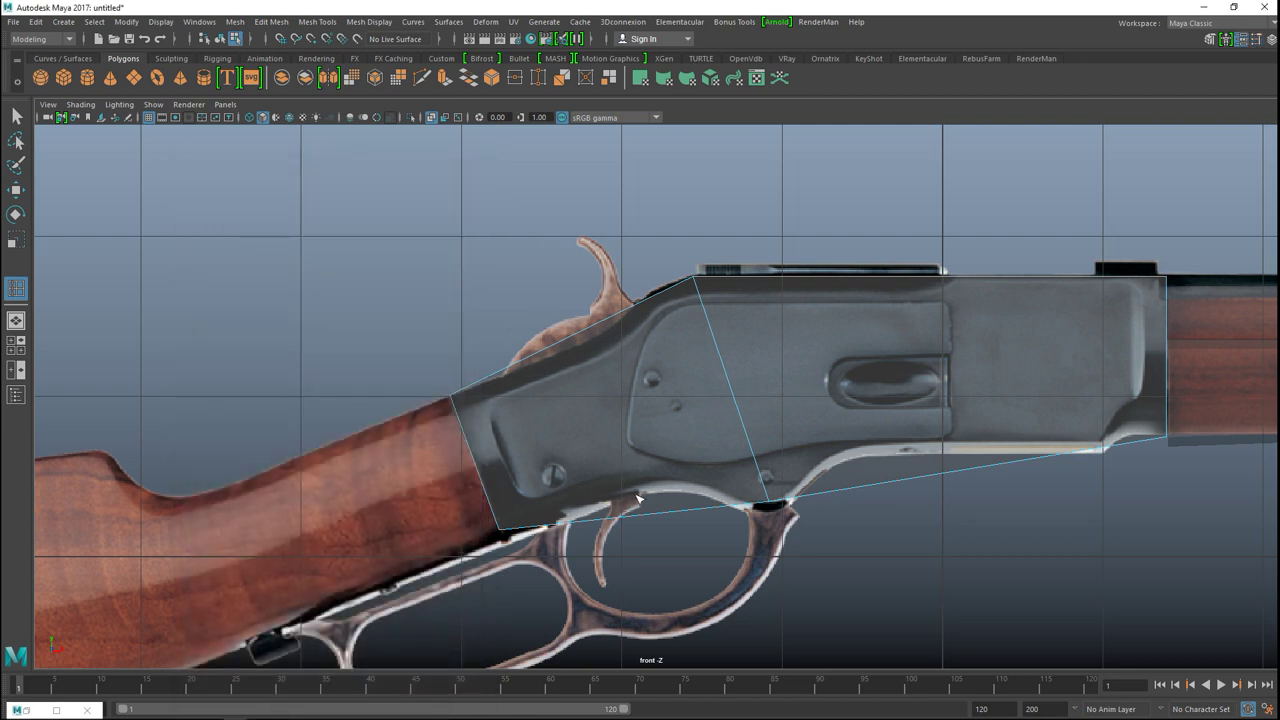
left_click(598, 326)
left_click(853, 281)
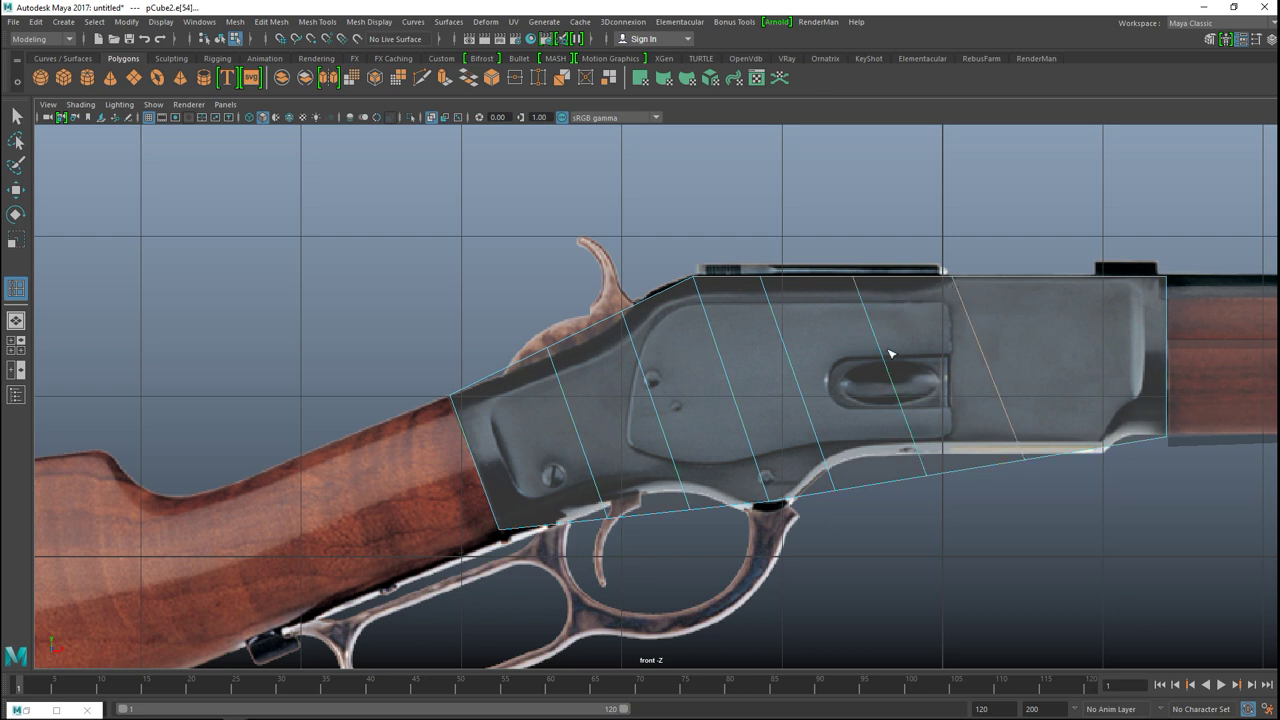
- Move the top vertices of the three front edge loops forward to space them along the receiver's upper edge
key("q")
right_click_drag(898, 288, 832, 296)
left_click_drag(936, 265, 972, 307)
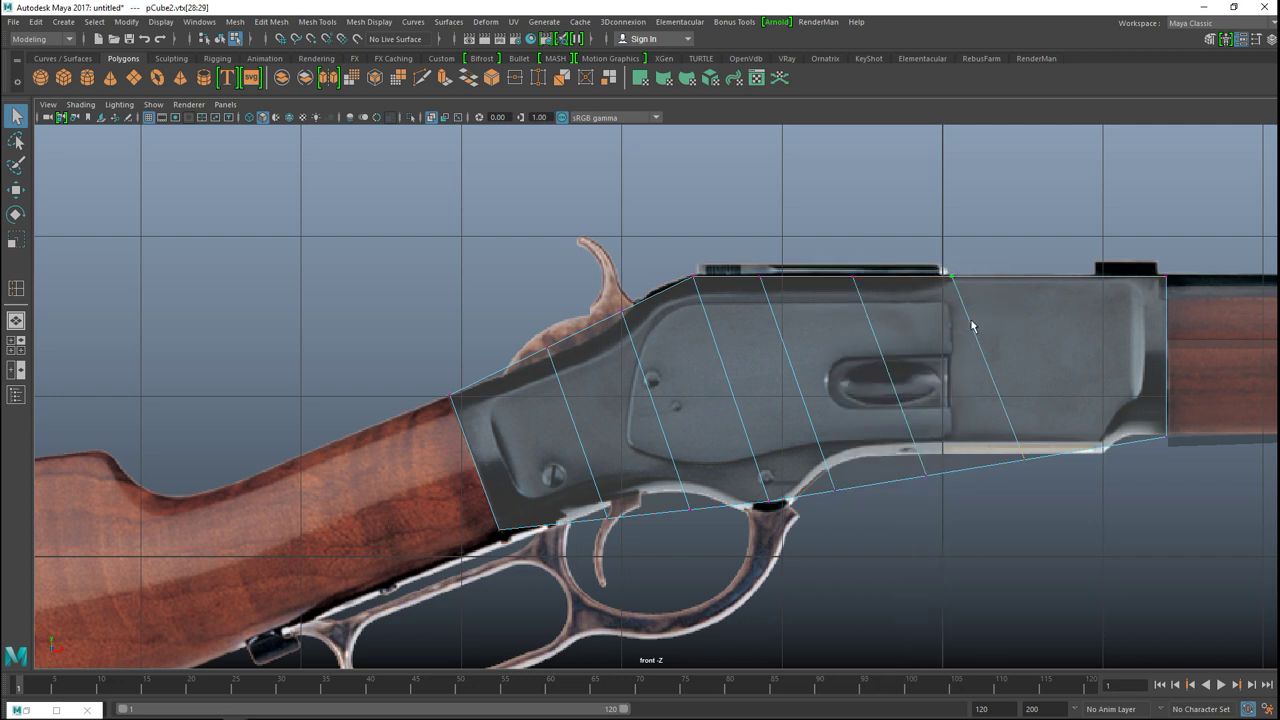
key("w")
left_click_drag(1021, 278, 1086, 297)
left_click_drag(844, 261, 977, 294)
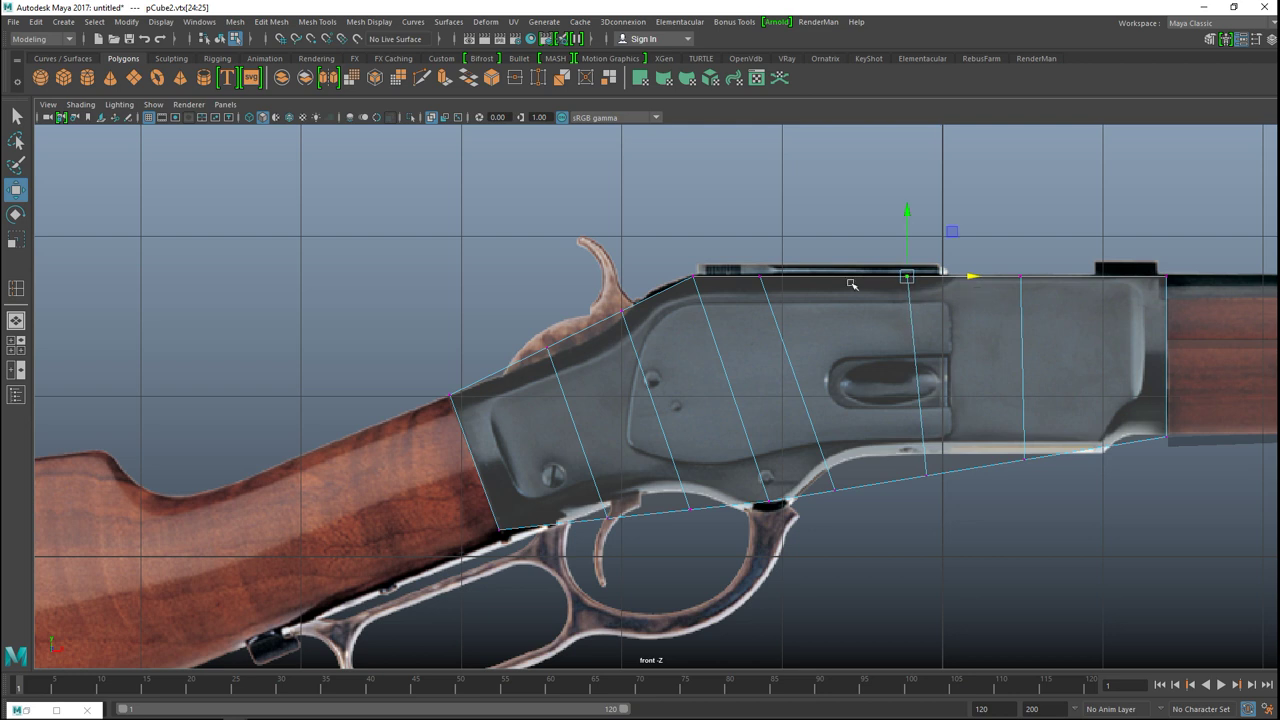
left_click_drag(757, 266, 870, 284)
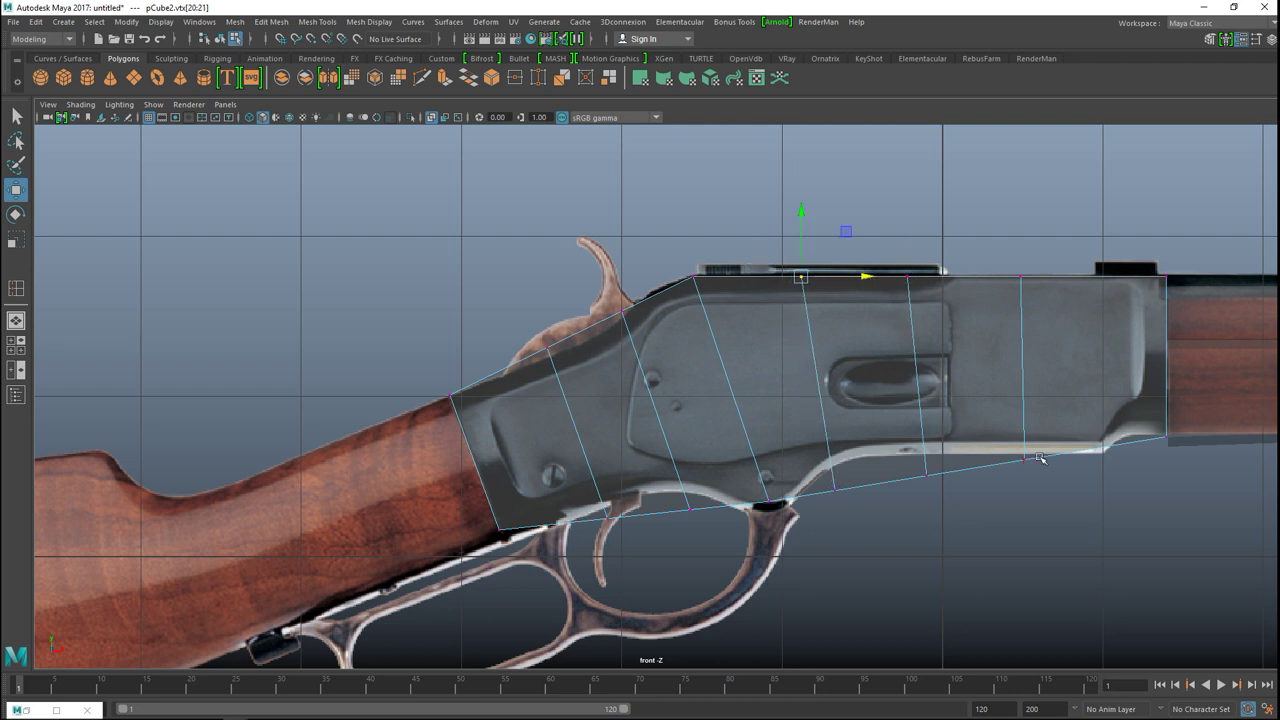
- Raise the bottom vertices of the three front edge loops onto the receiver's lower outline in the reference image
left_click_drag(1004, 447, 1049, 483)
left_click_drag(1021, 398, 1021, 380)
left_click_drag(899, 448, 985, 542)
left_click_drag(926, 410, 926, 378)
left_click(831, 483)
left_click_drag(835, 432, 835, 392)
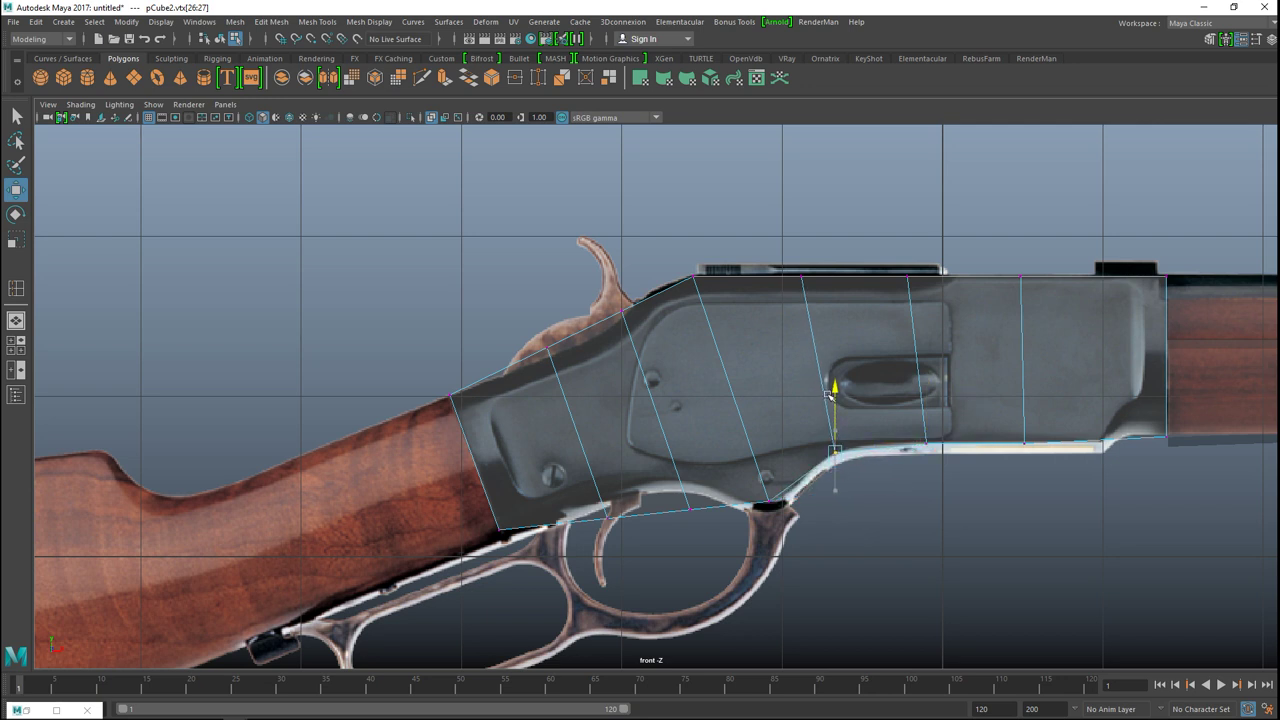
- Move the bottom vertices of the two rear edge loops onto the receiver's lower edge above the trigger
left_click(686, 505)
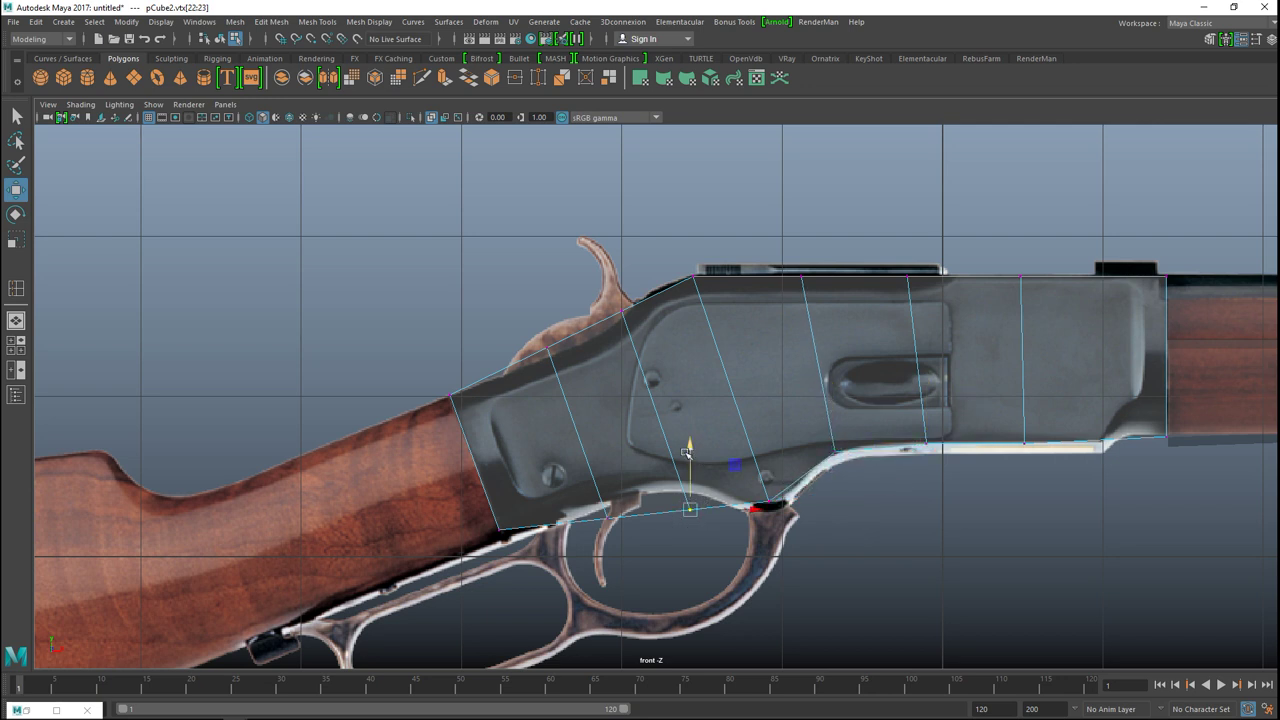
left_click_drag(693, 517, 673, 484)
left_click_drag(630, 538, 594, 500)
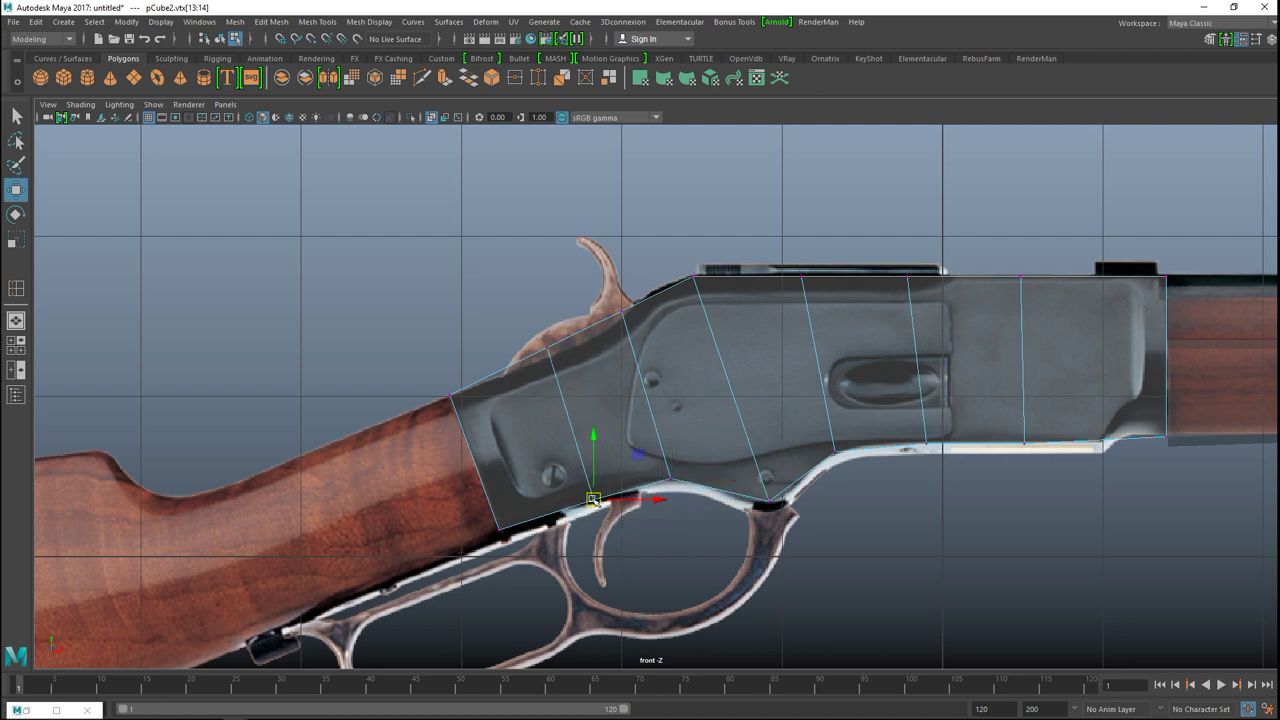
scroll(490, 466, "down", 5)
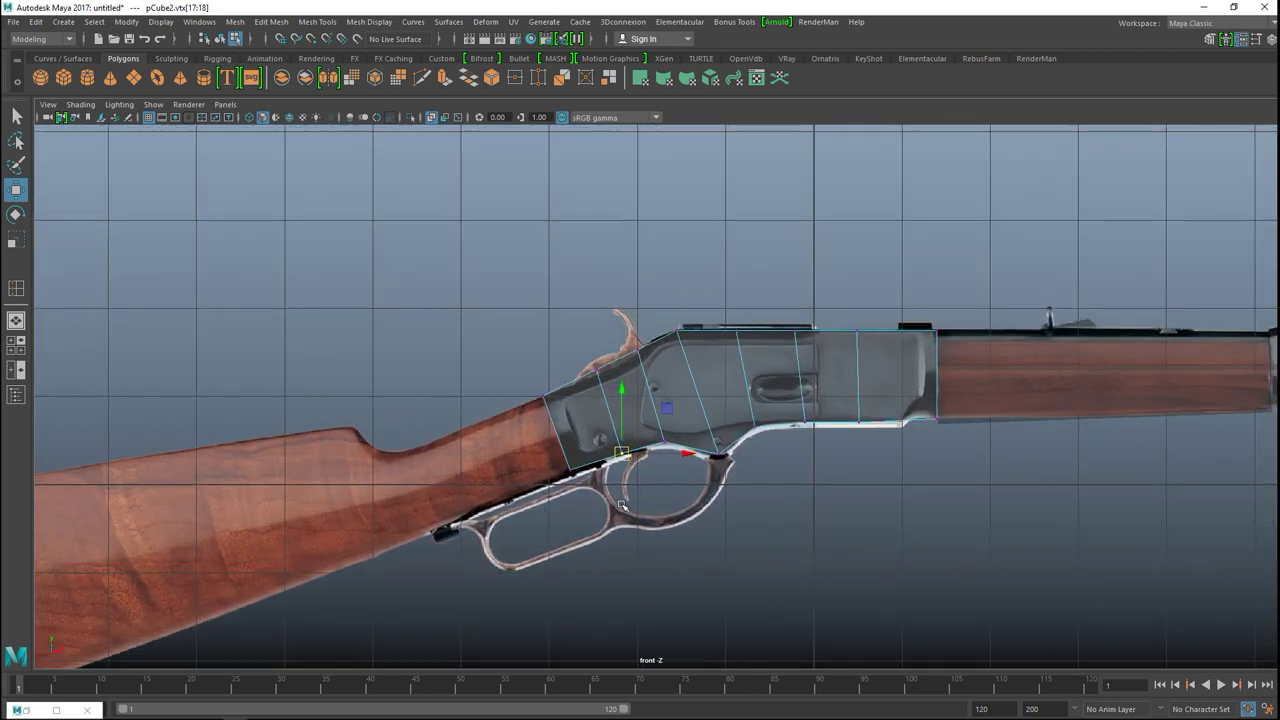
scroll(183, 432, "up", 4)
- Narrow the whole receiver block along its width in the perspective view to roughly match the forend
key("space")
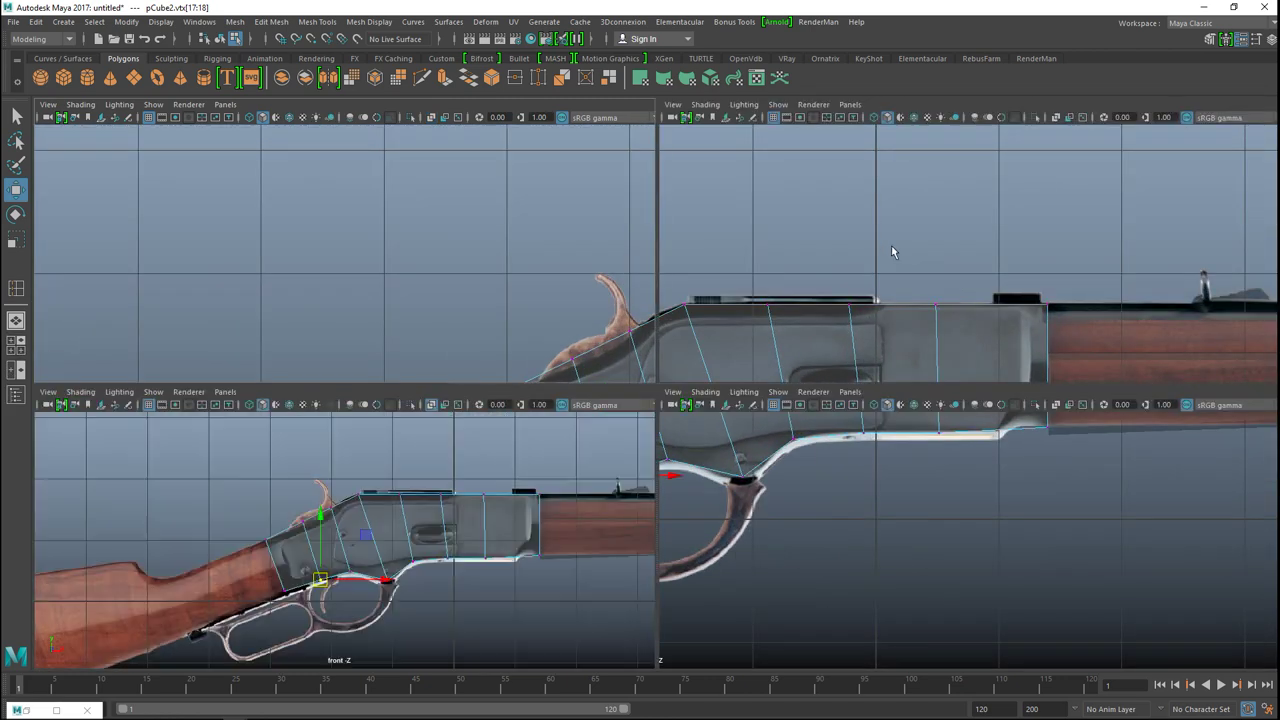
key("space")
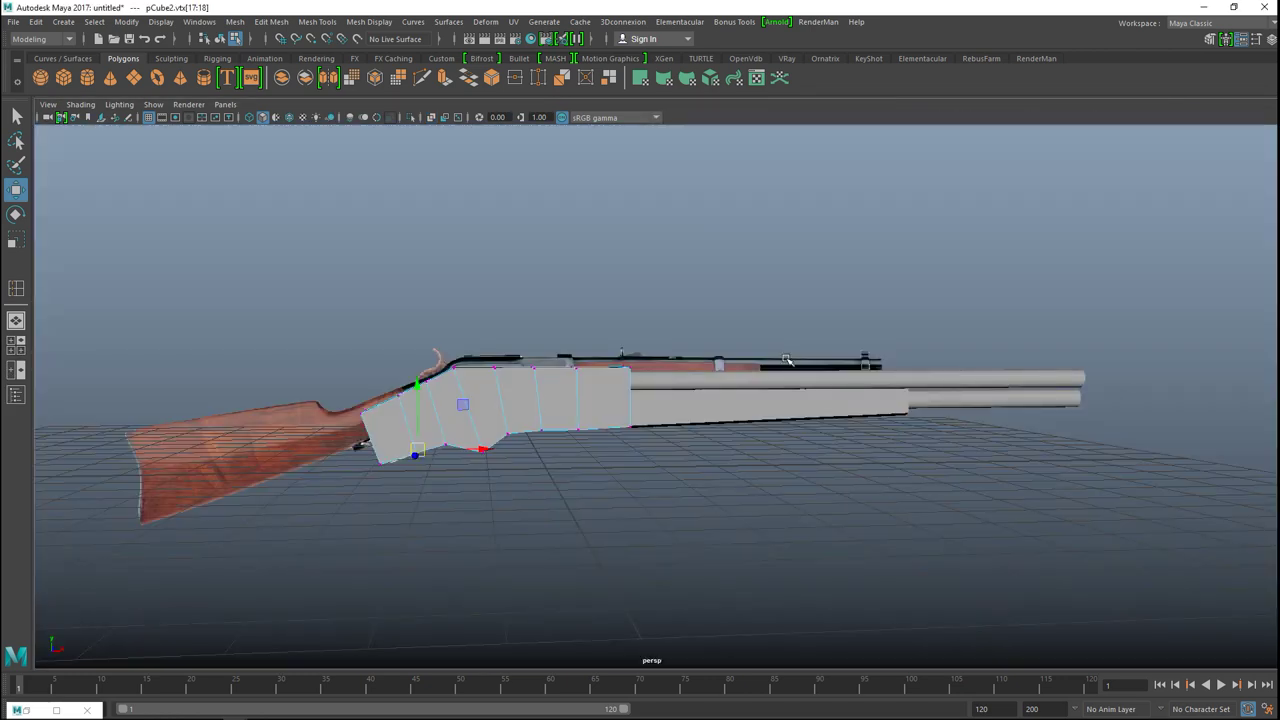
left_click_drag(805, 414, 865, 417, "alt")
right_click(689, 309)
left_click(740, 292)
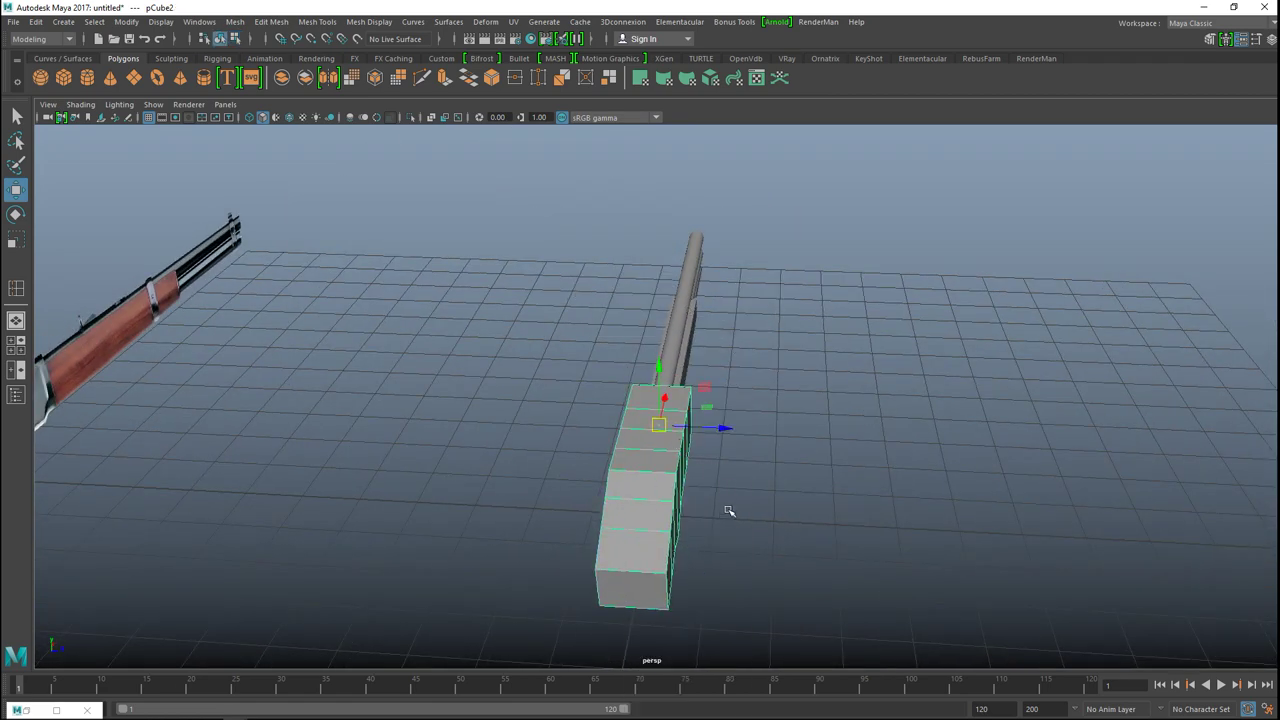
middle_click_drag(731, 521, 730, 518)
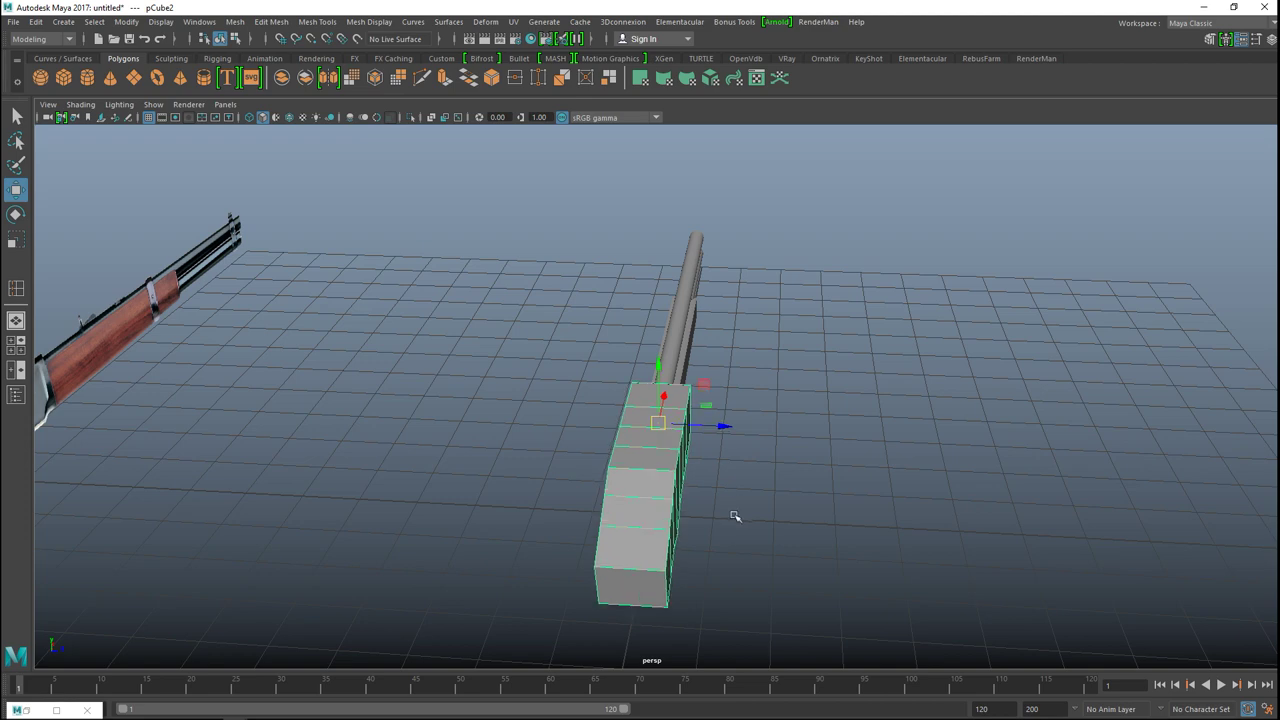
key("r")
left_click_drag(720, 426, 910, 505)
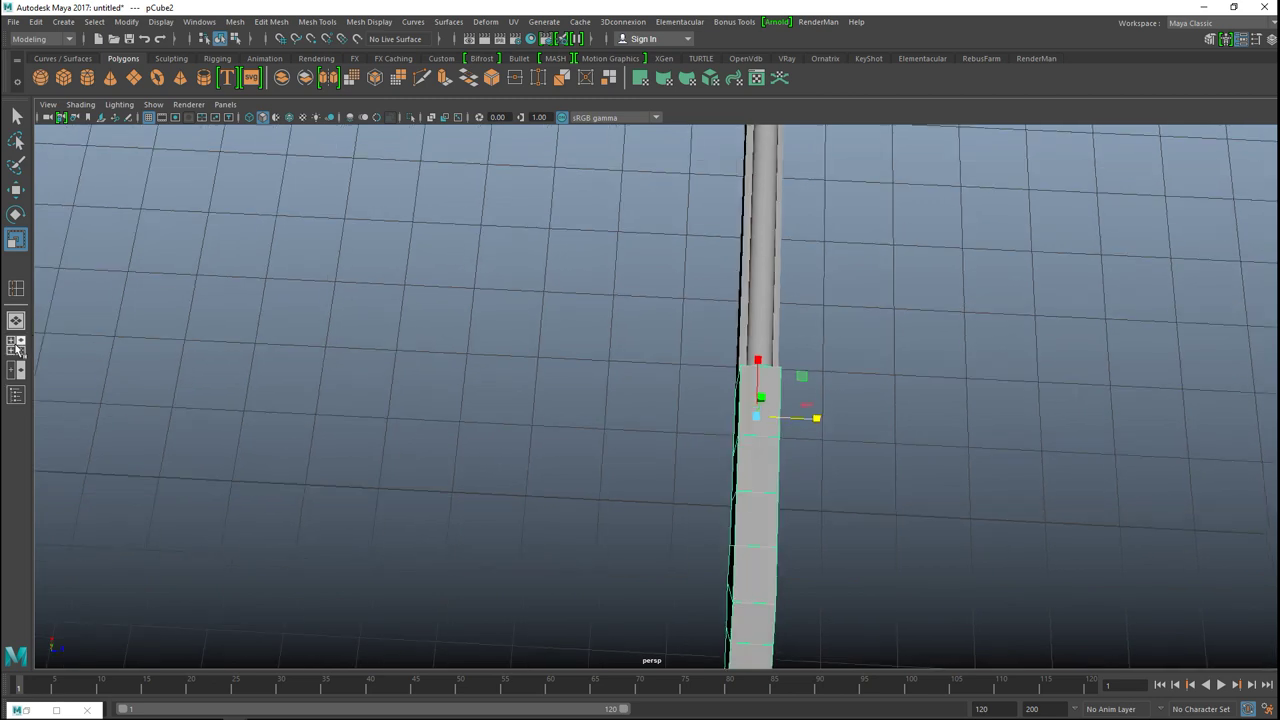
- Scale the receiver's width in the top view so its sides extend slightly beyond the forend
left_click(17, 345)
key("space")
key("f")
middle_click_drag(766, 409, 397, 417, "alt")
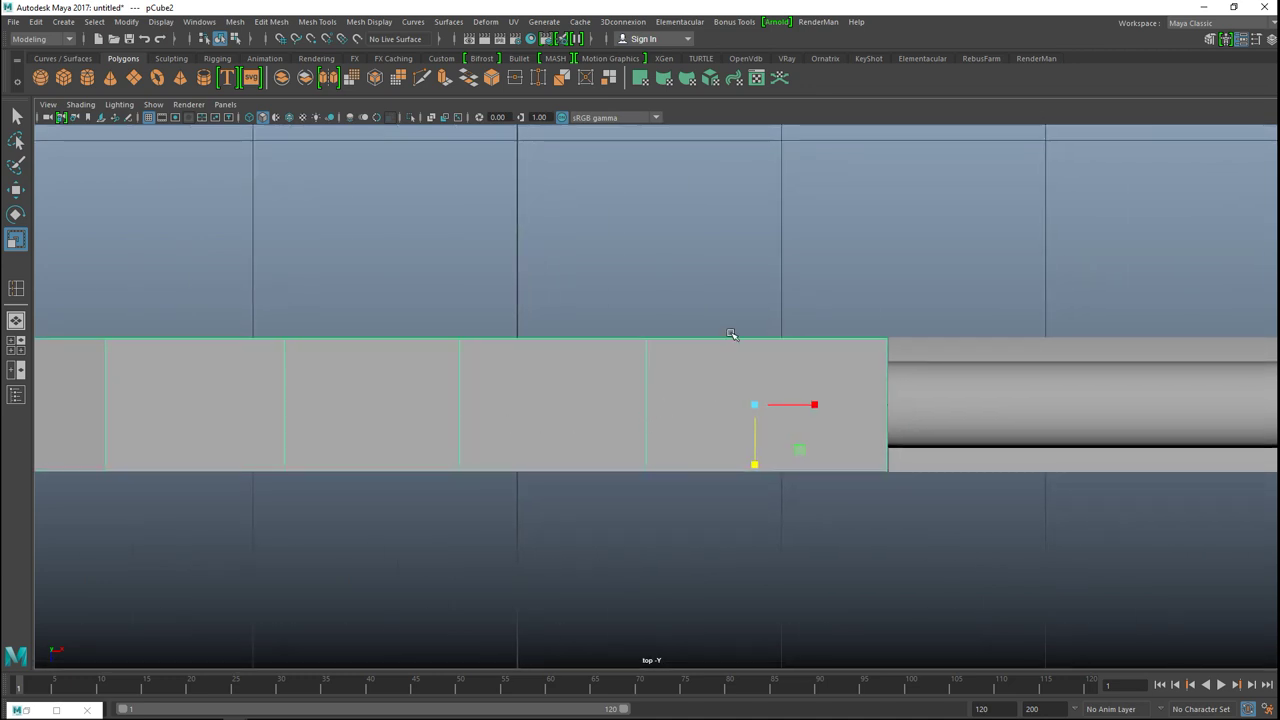
left_click_drag(753, 466, 754, 469)
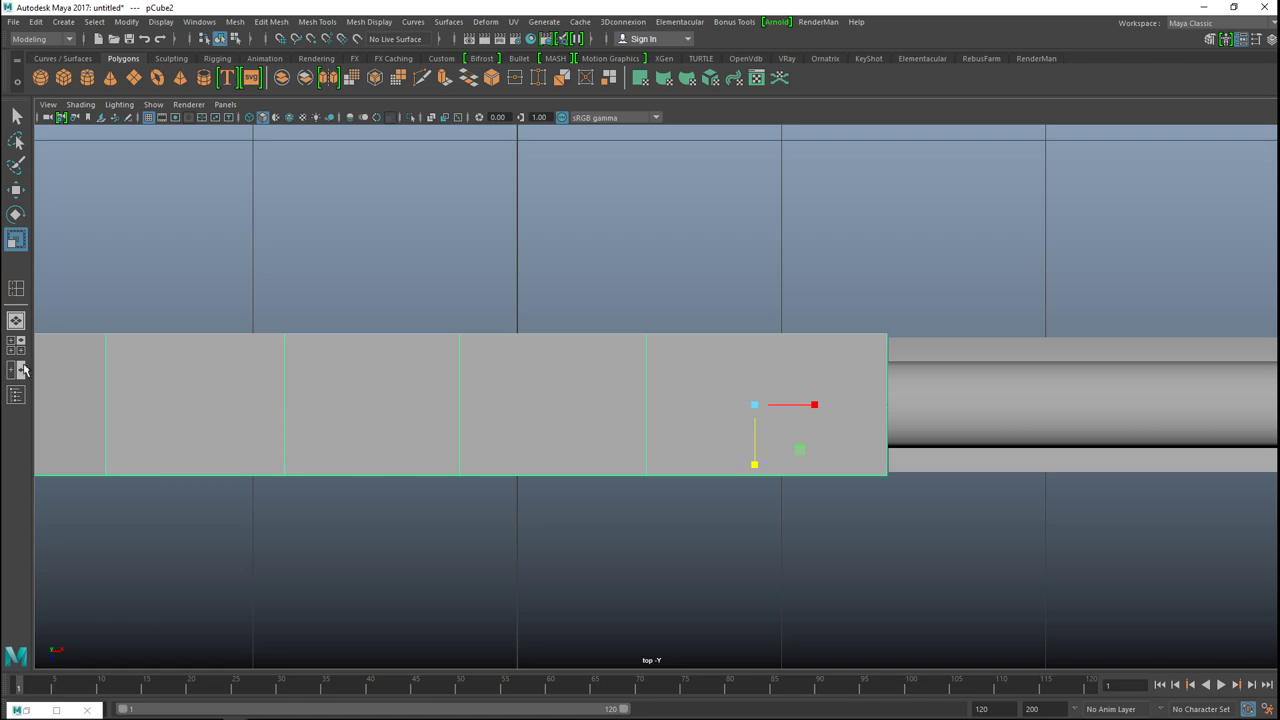
- Delete the receiver's rear end face, where it meets the stock
key("space")
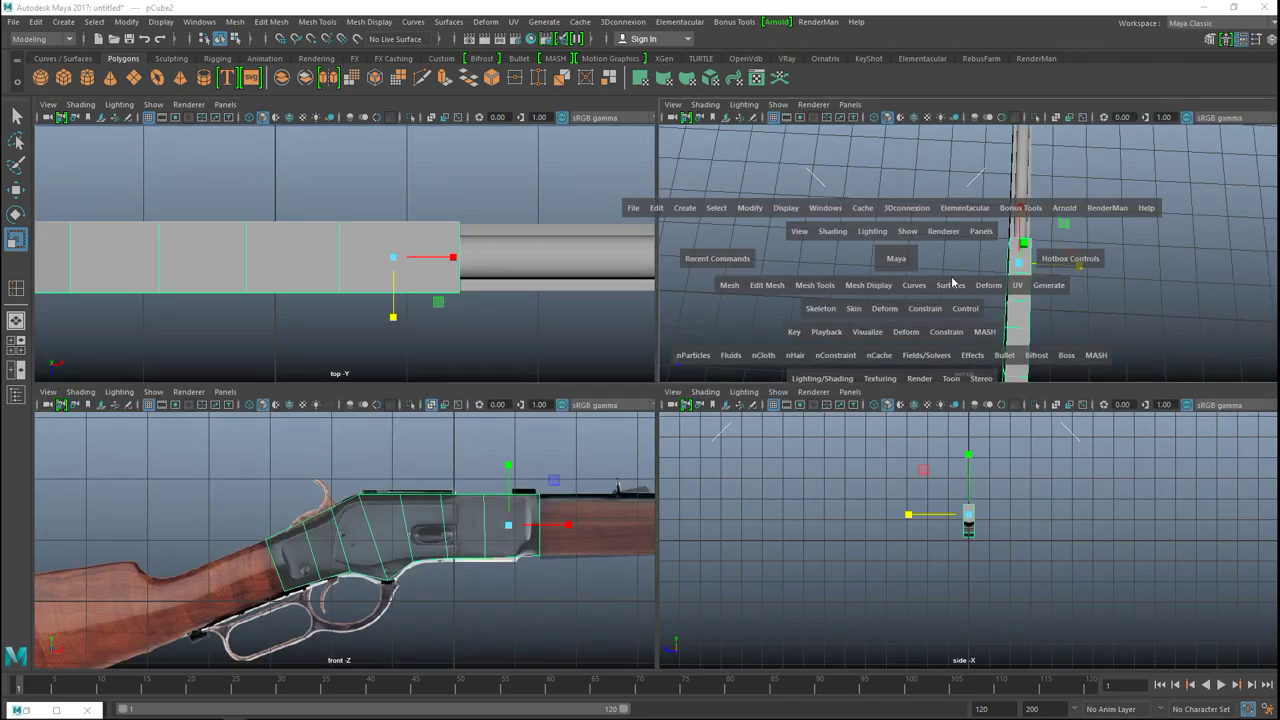
right_click_drag(948, 318, 931, 349, "alt")
left_click_drag(930, 349, 880, 381, "alt")
right_click_drag(647, 330, 647, 366)
left_click(650, 420)
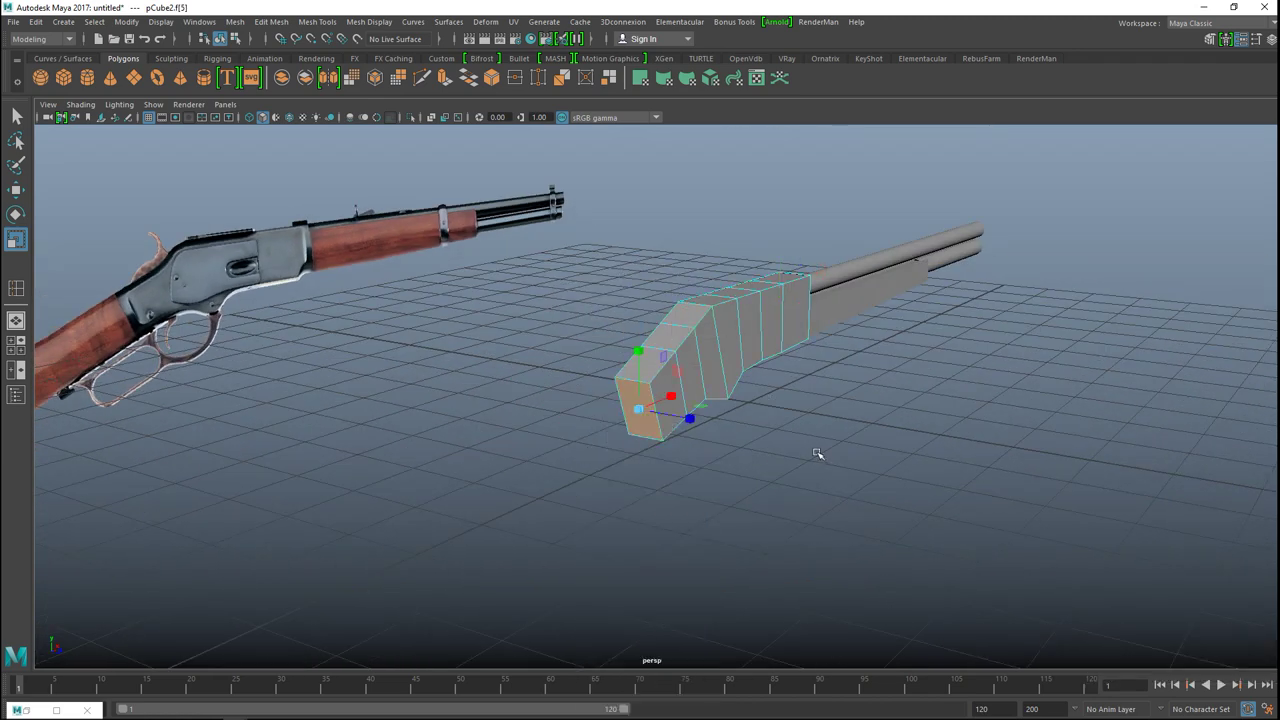
key("Delete")
- Select the receiver's four lengthwise corner edge loops, two along the top and two along the underside
left_click_drag(832, 465, 735, 450, "alt")
right_click_drag(666, 302, 667, 268)
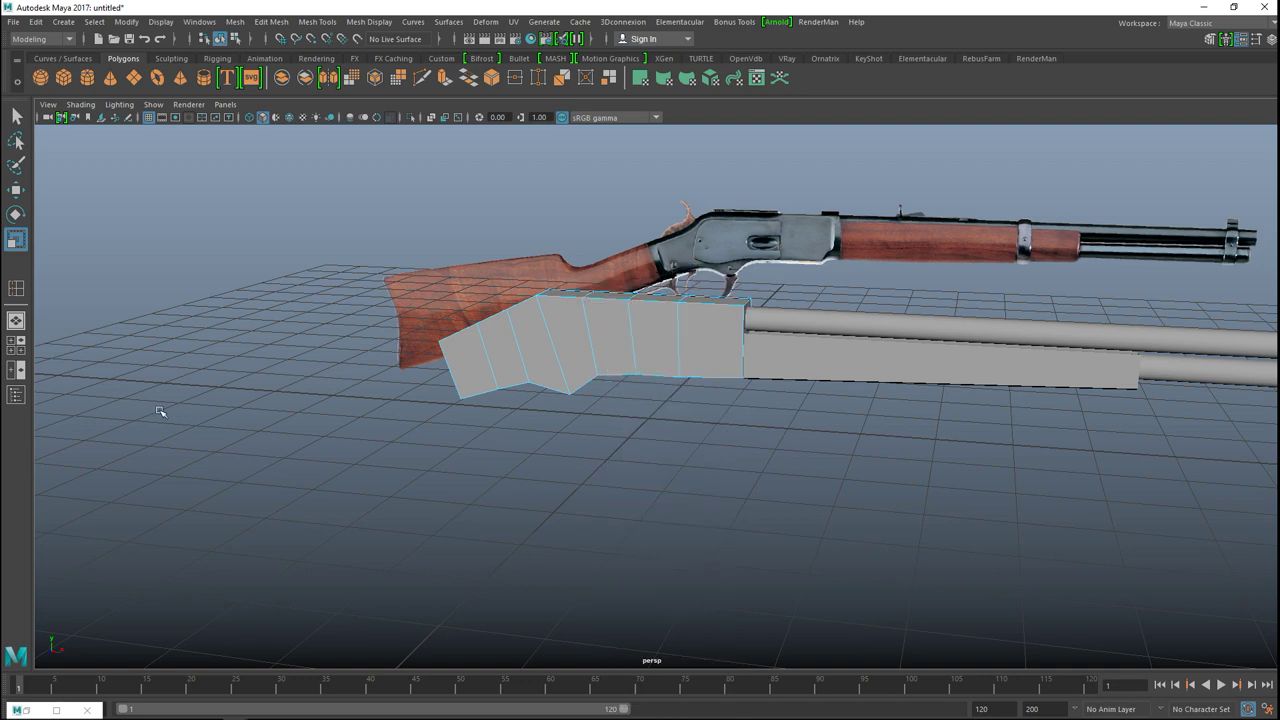
left_click(13, 349)
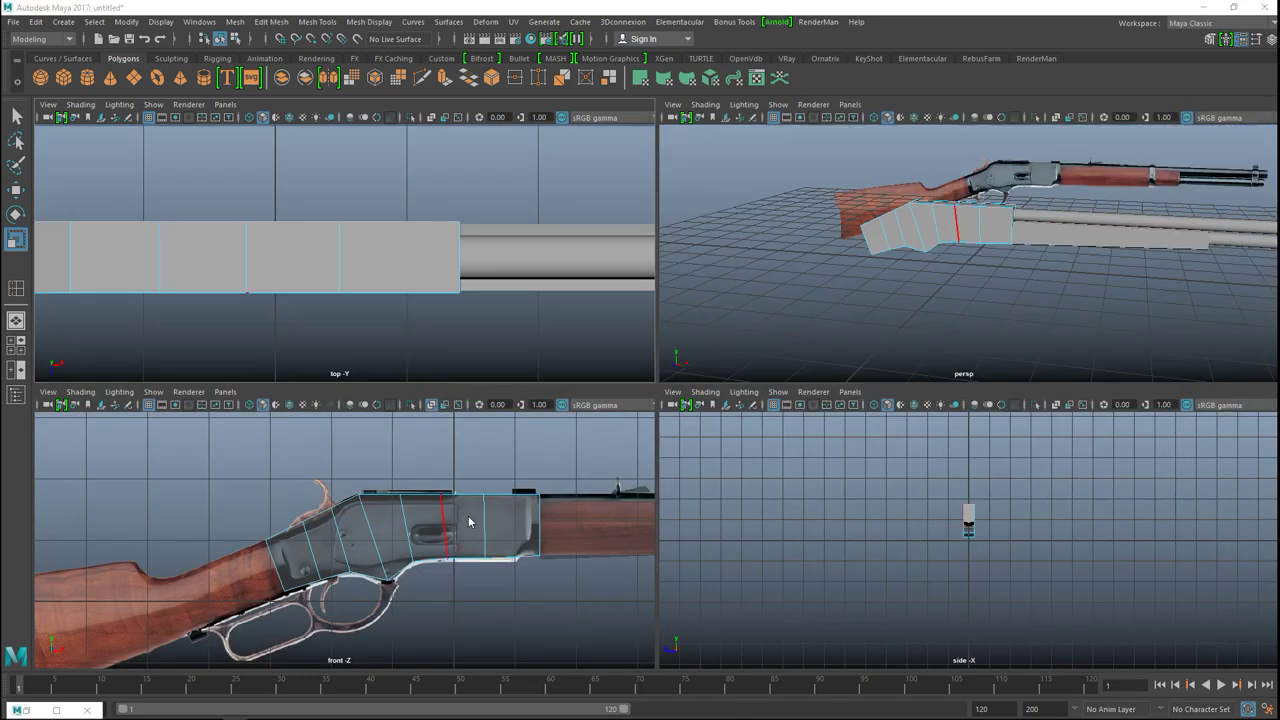
key("space")
double_click(815, 305)
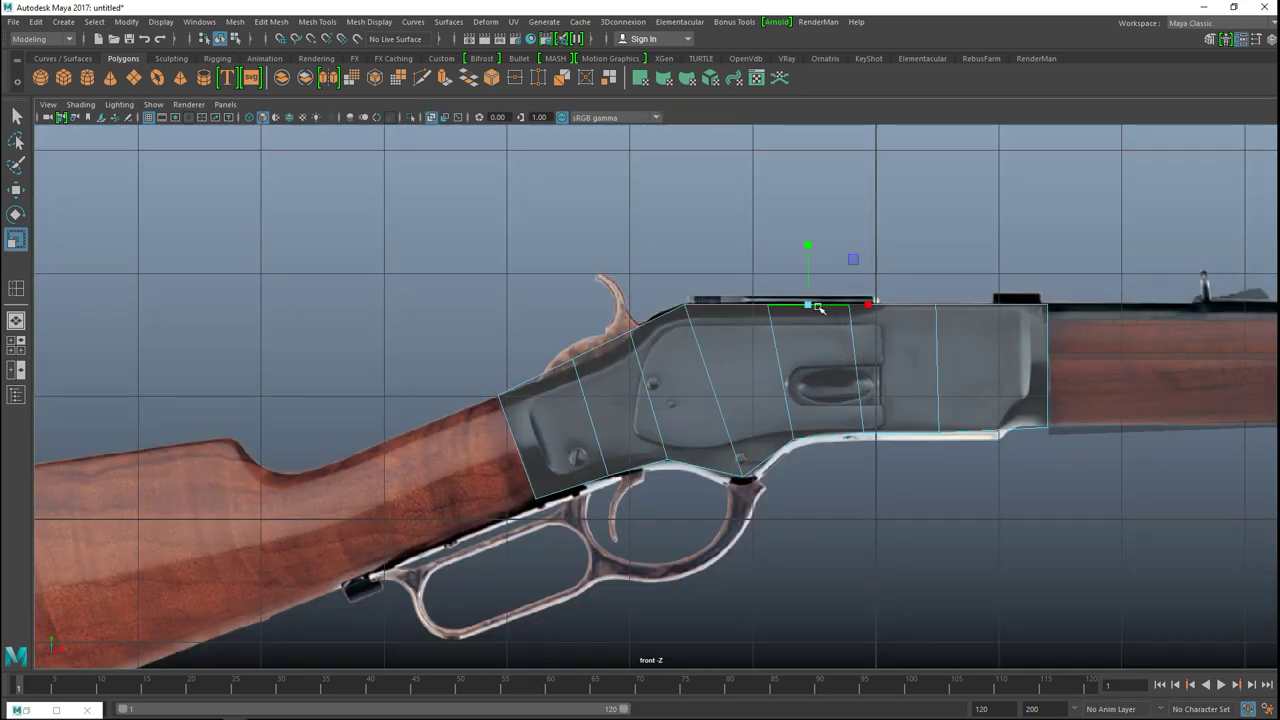
left_click(913, 435, "shift")
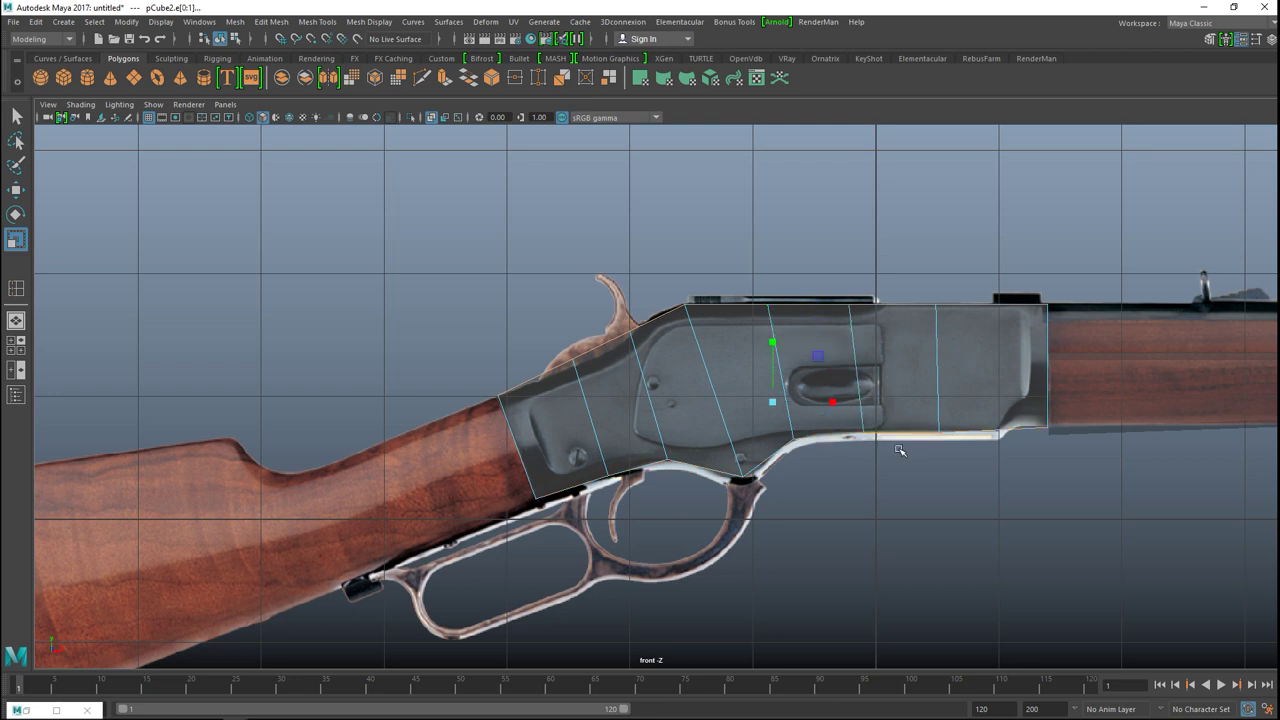
left_click(16, 346)
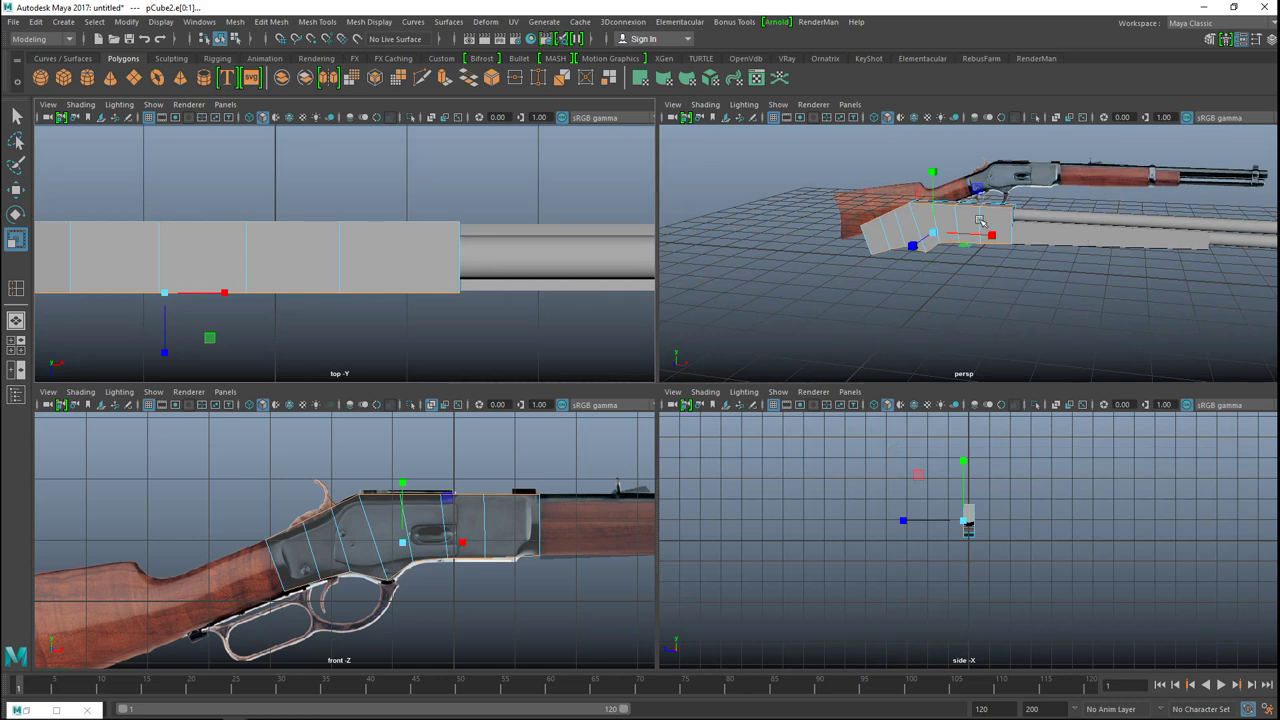
key("space")
left_click_drag(526, 439, 794, 426, "alt")
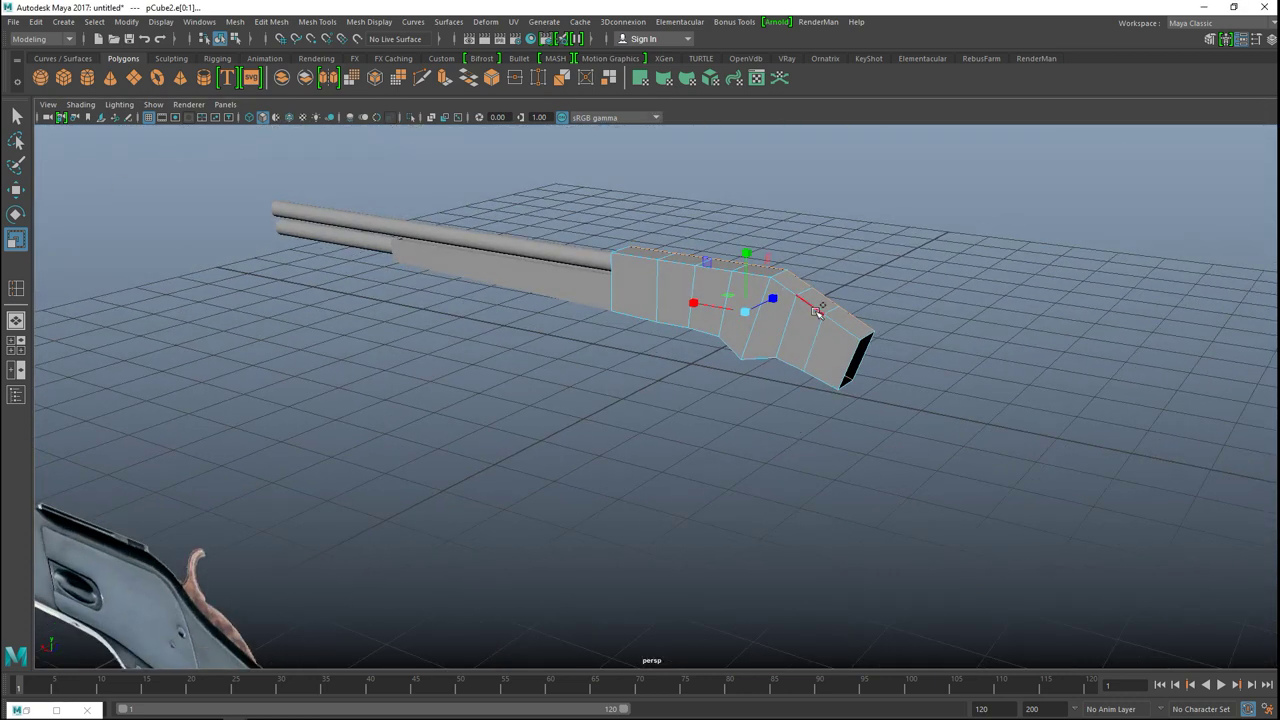
left_click(814, 320, "shift")
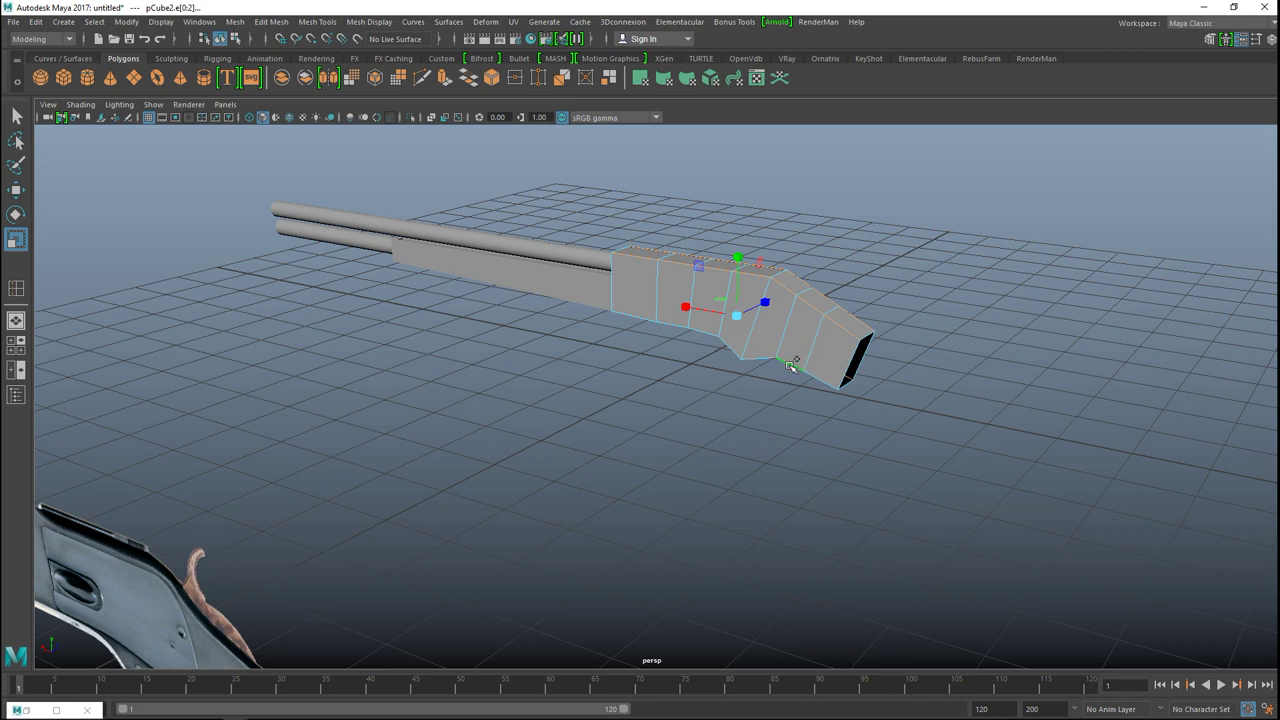
left_click(449, 23)
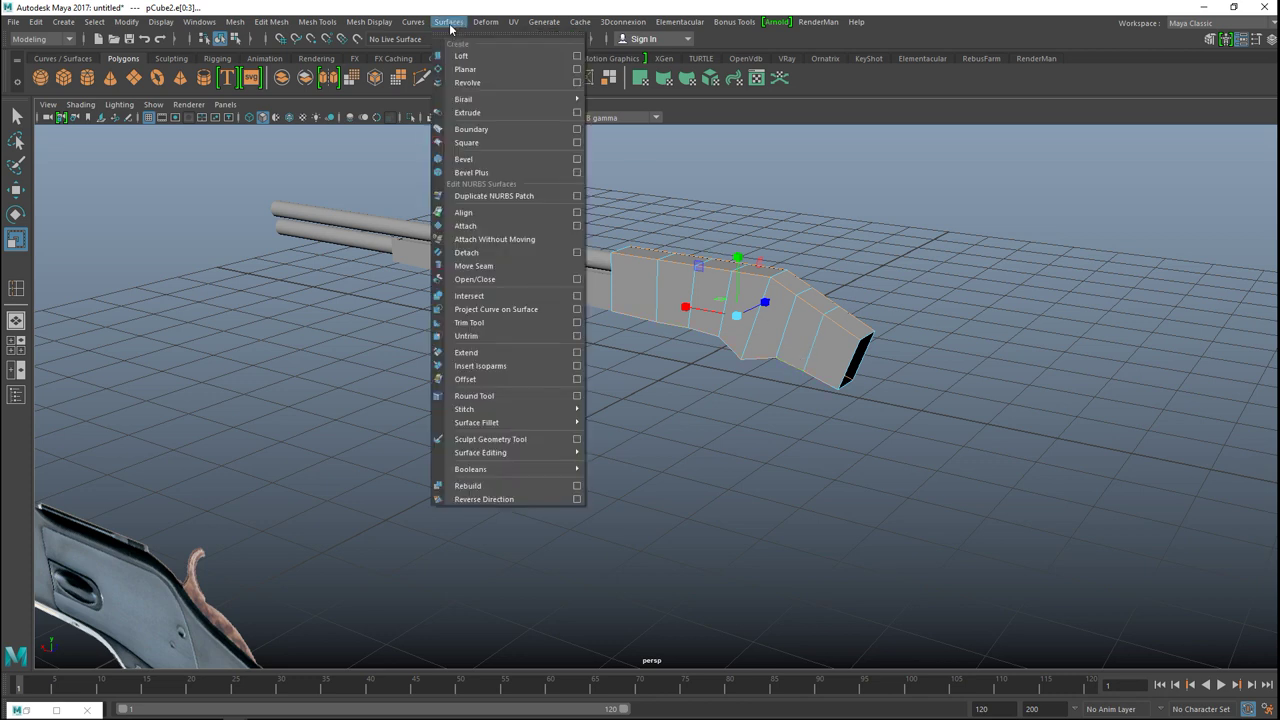
mouse_move(403, 20)
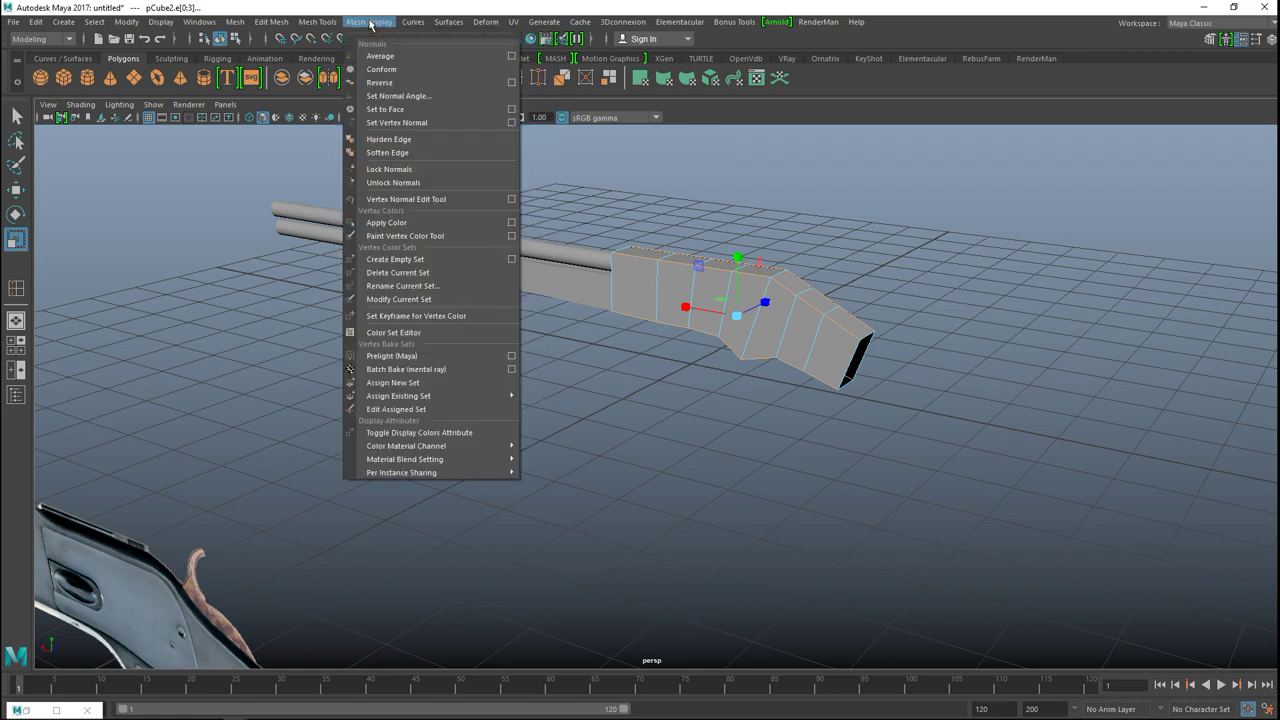
left_click(428, 154)
left_click_drag(862, 407, 670, 419, "alt")
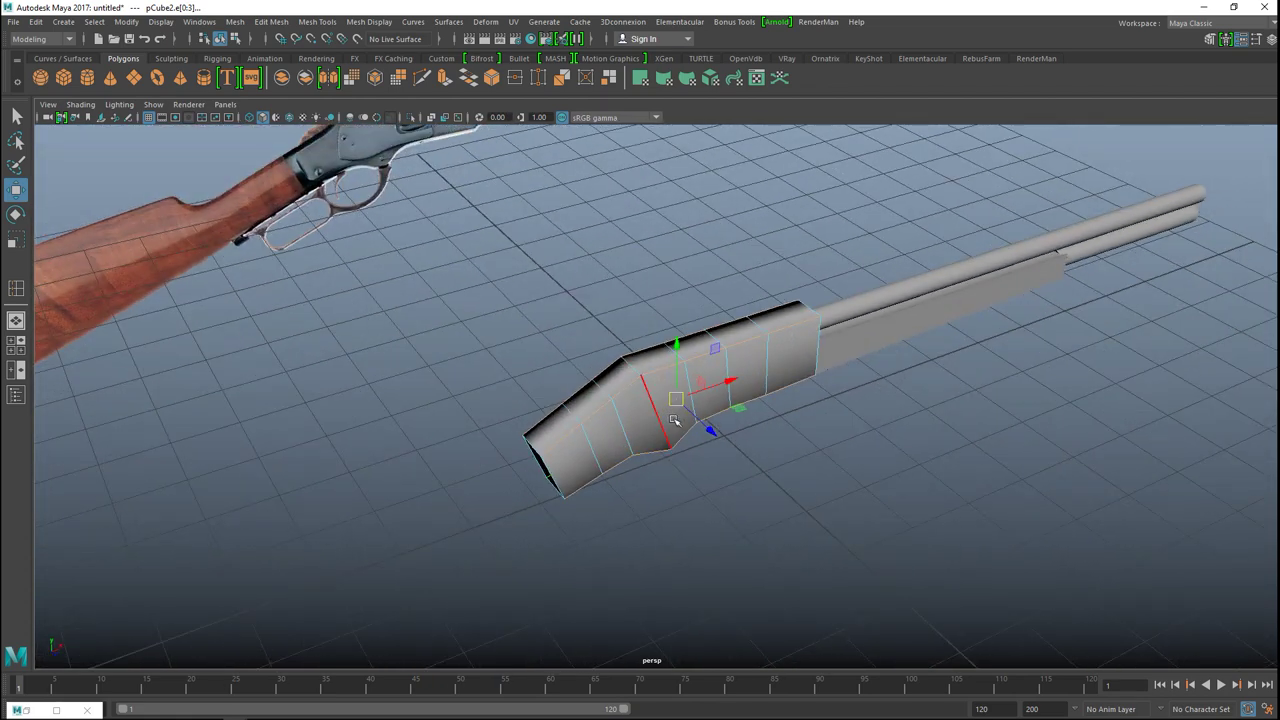
key("g")
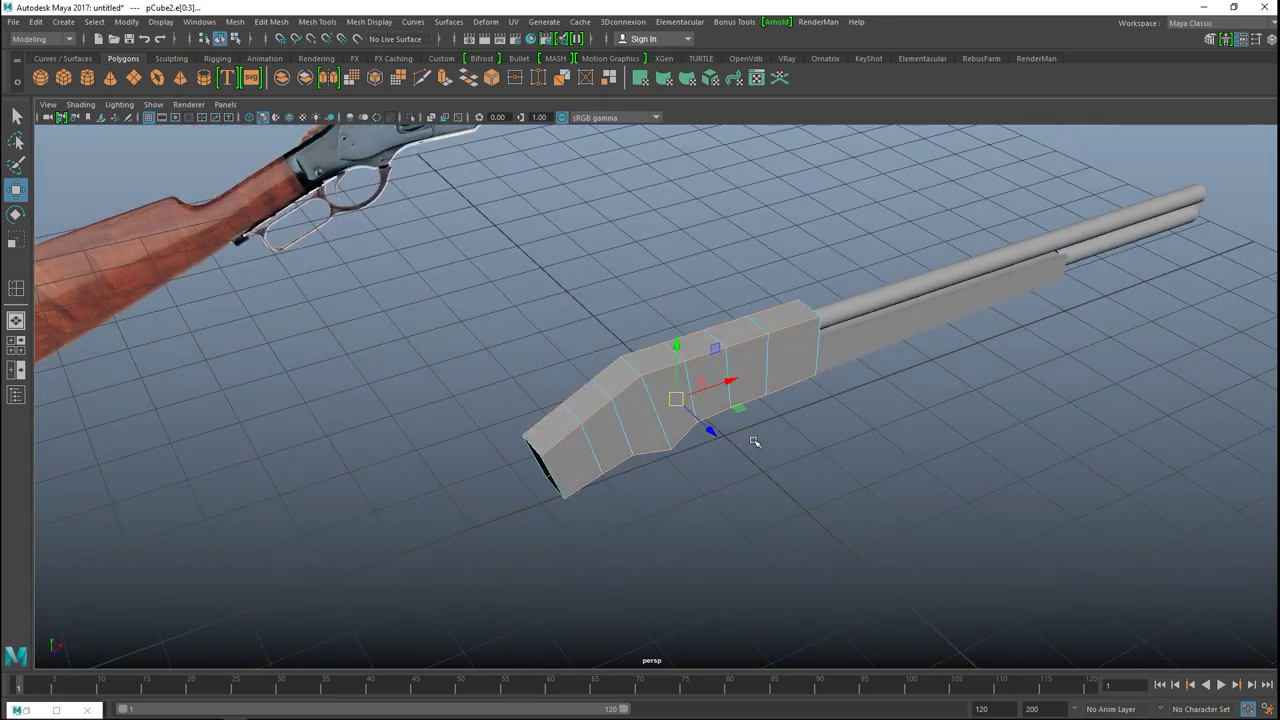
- Bevel the selected lengthwise edges of the receiver with a fraction of 0.3 and 3 segments
left_click(274, 27)
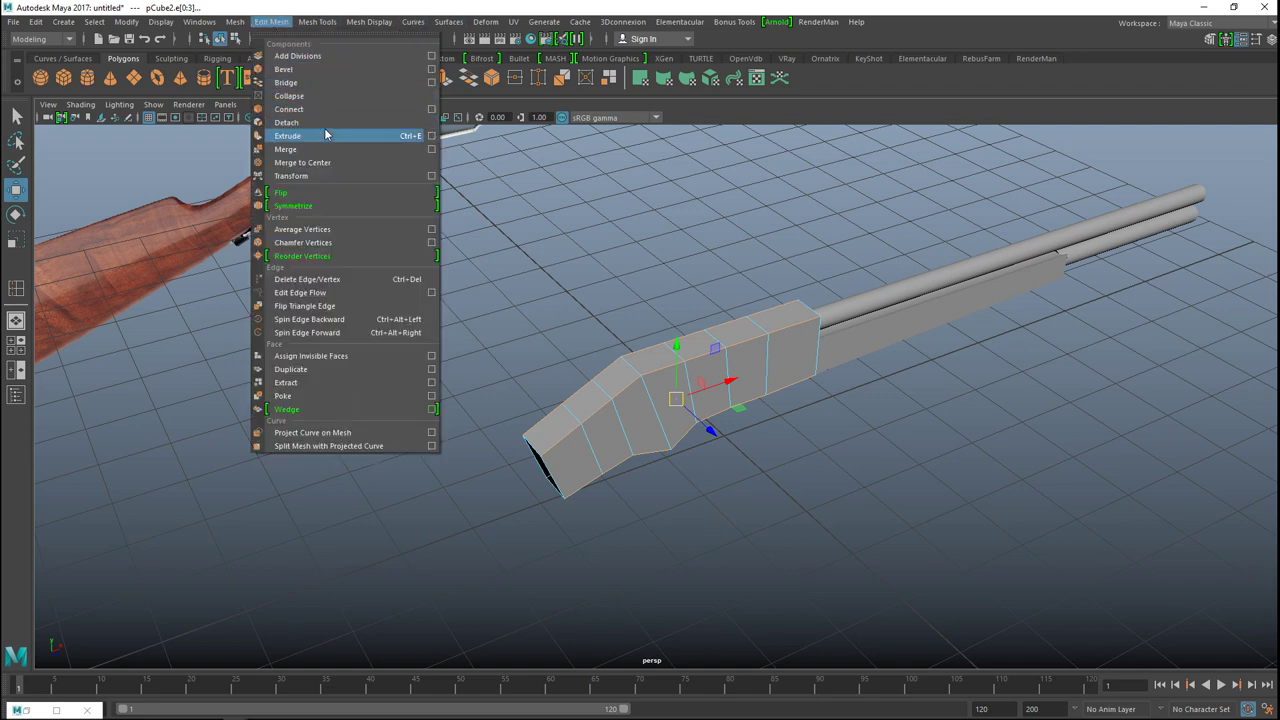
left_click(352, 68)
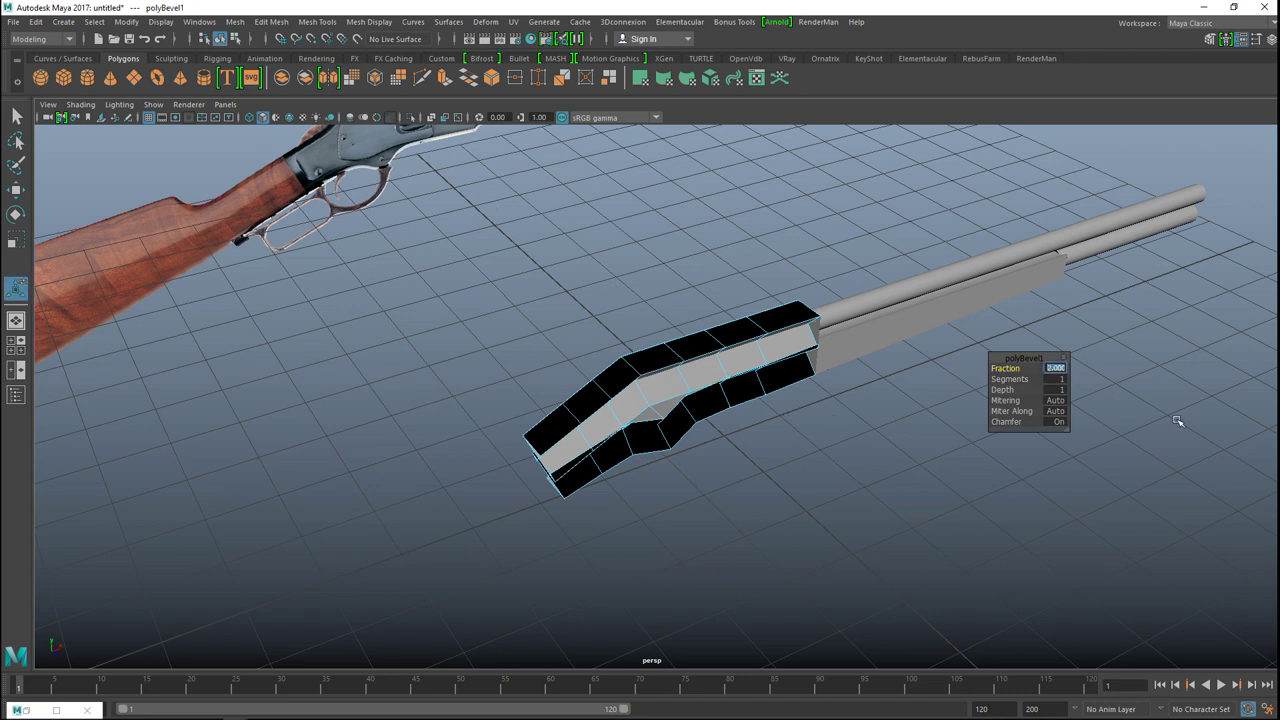
key("Return")
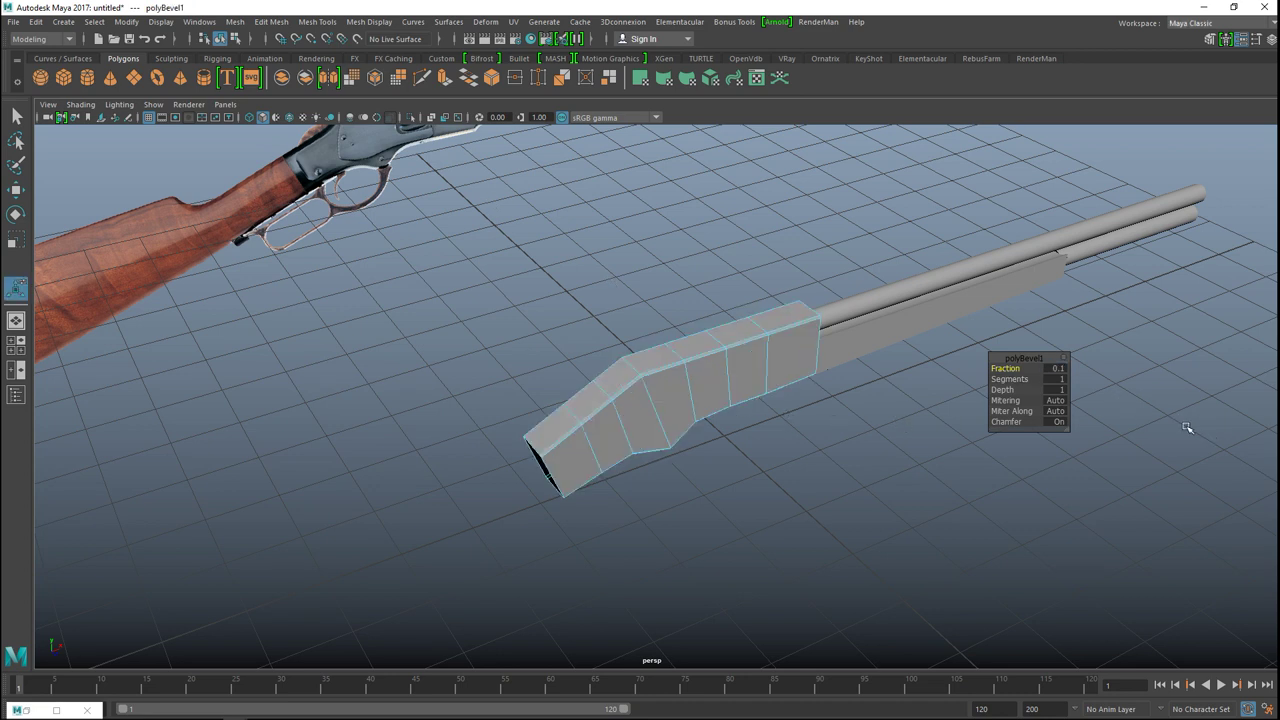
left_click_drag(722, 541, 760, 512, "alt")
left_click(1055, 369)
type("0.3")
key("Return")
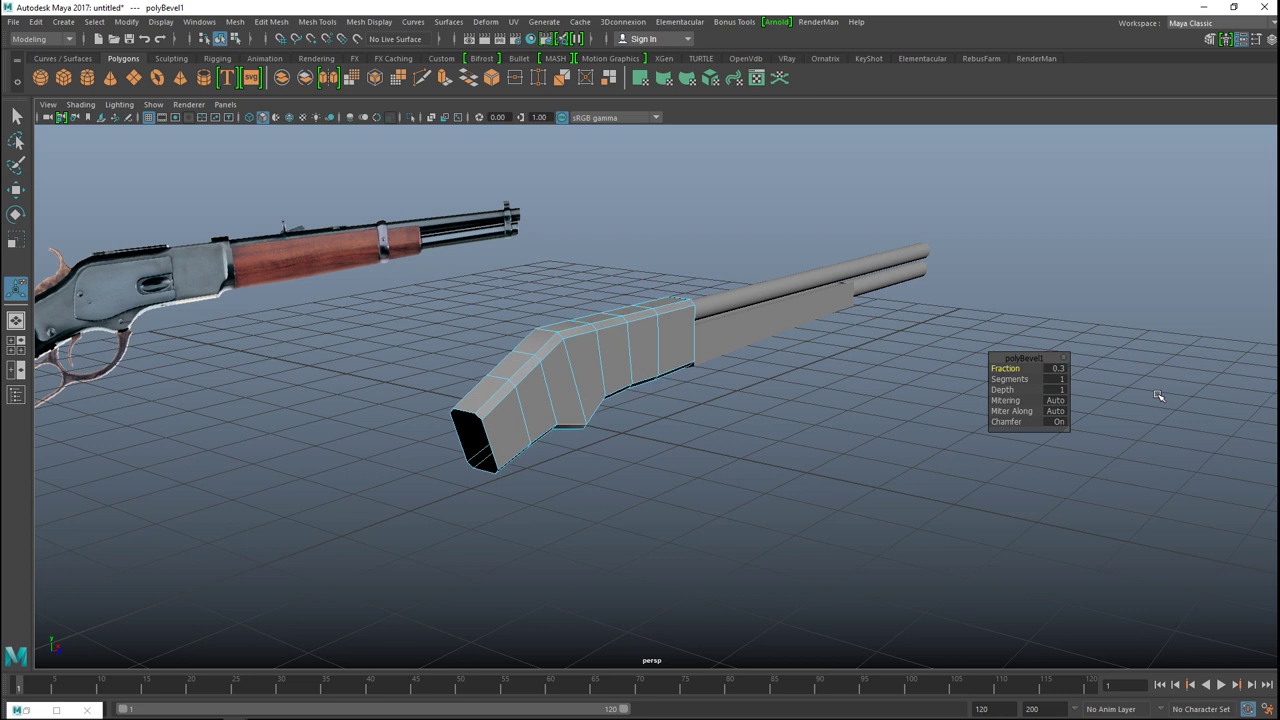
left_click(1055, 380)
type("3")
key("Return")
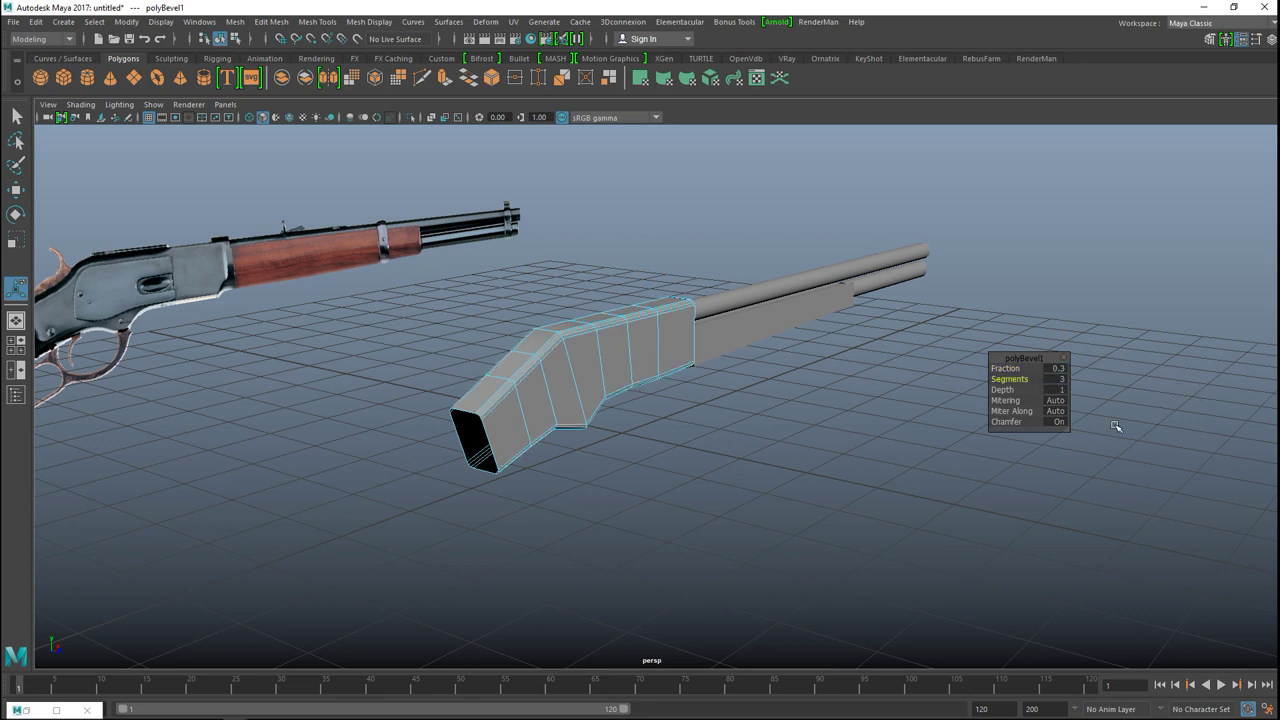
left_click_drag(699, 491, 913, 512, "alt")
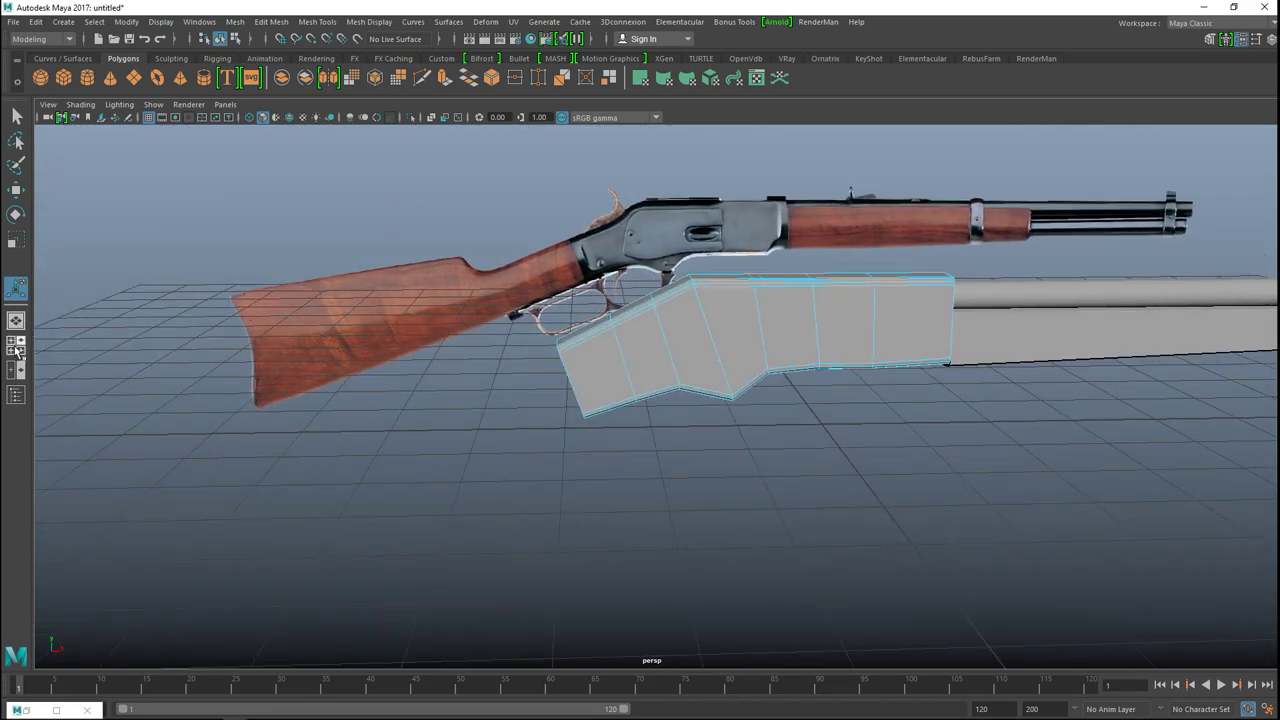
- Add a new polygon cube in the front view and place it over the stock's wrist, directly behind the receiver
key("space")
key("space")
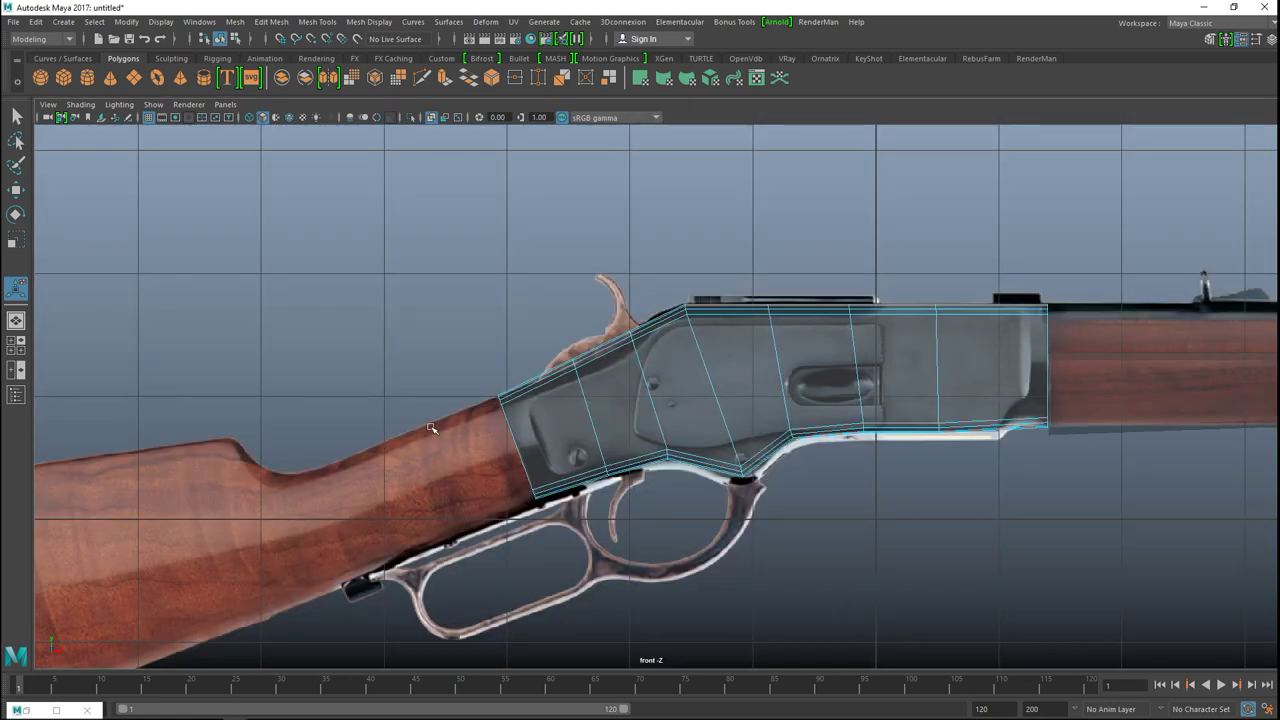
key("a")
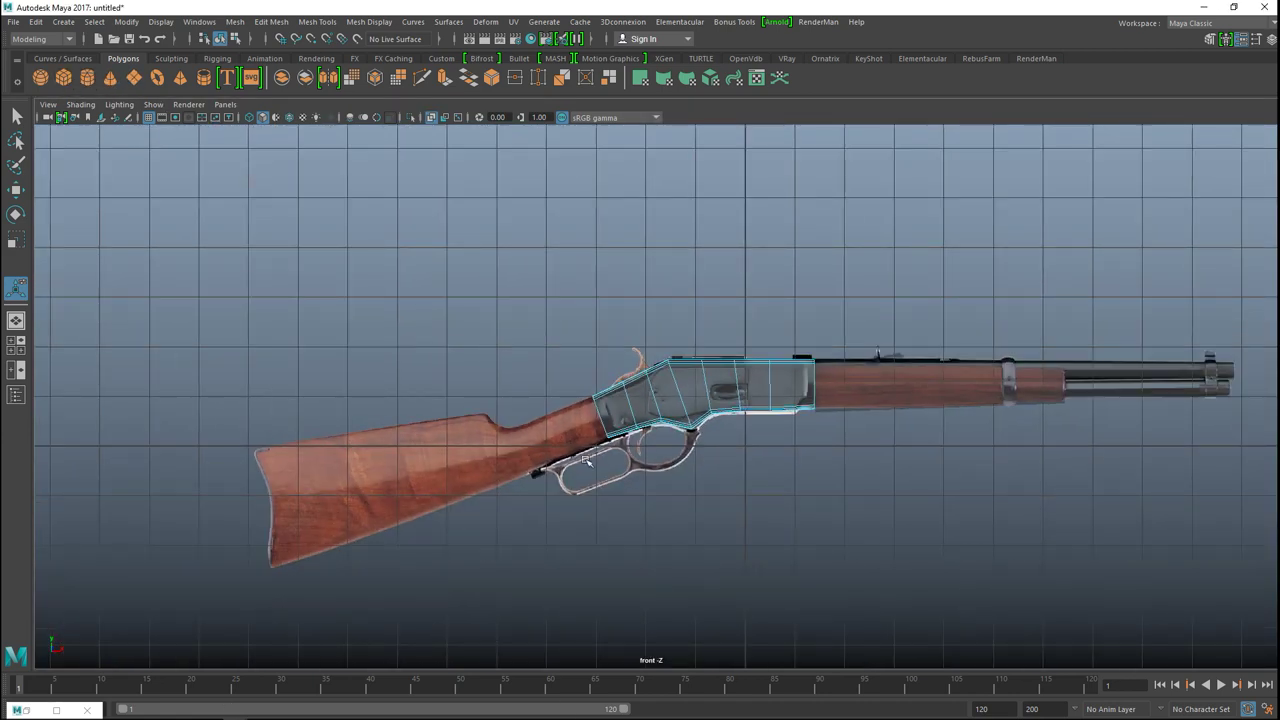
scroll(839, 545, "down", 2)
key("w")
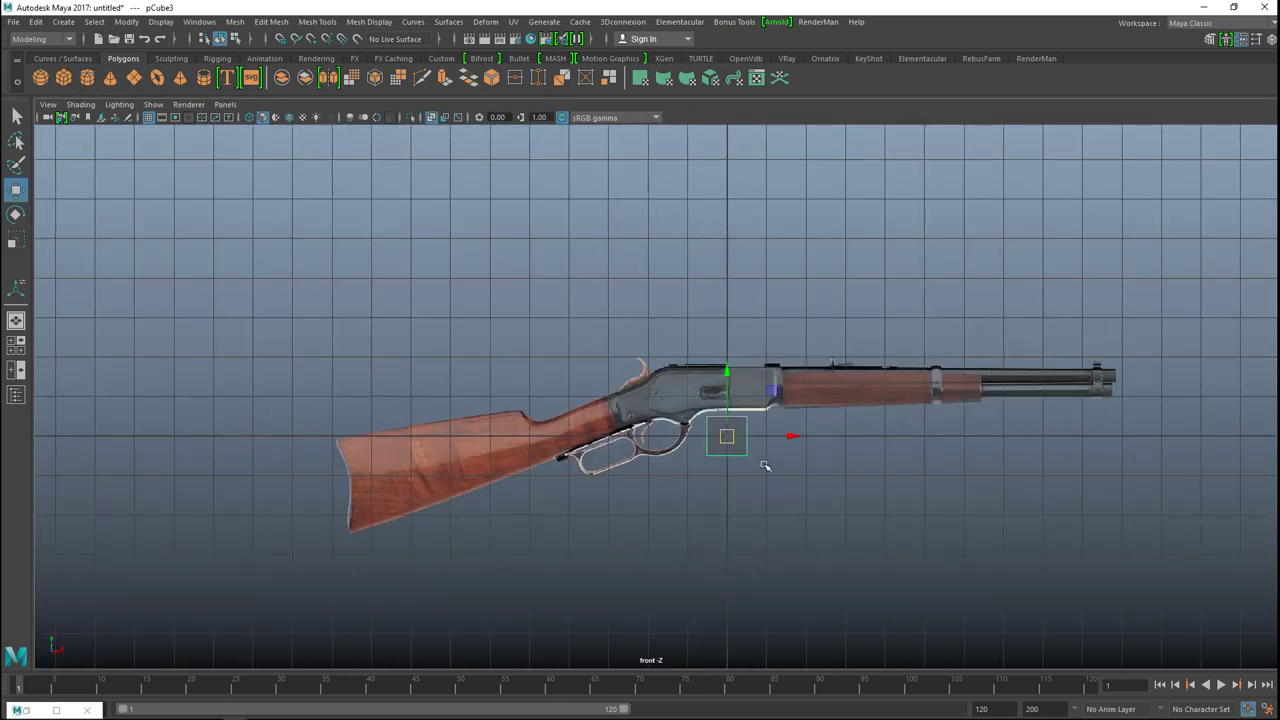
left_click_drag(785, 435, 640, 455)
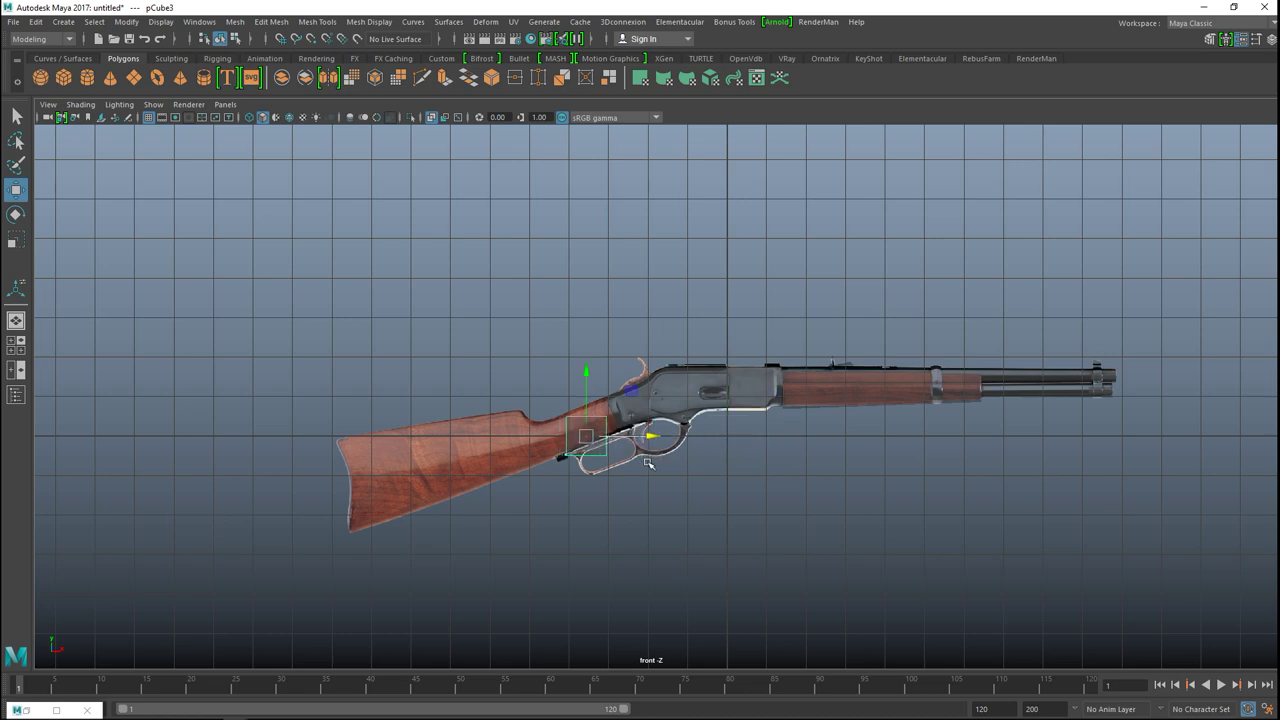
key("f")
scroll(677, 517, "down", 10)
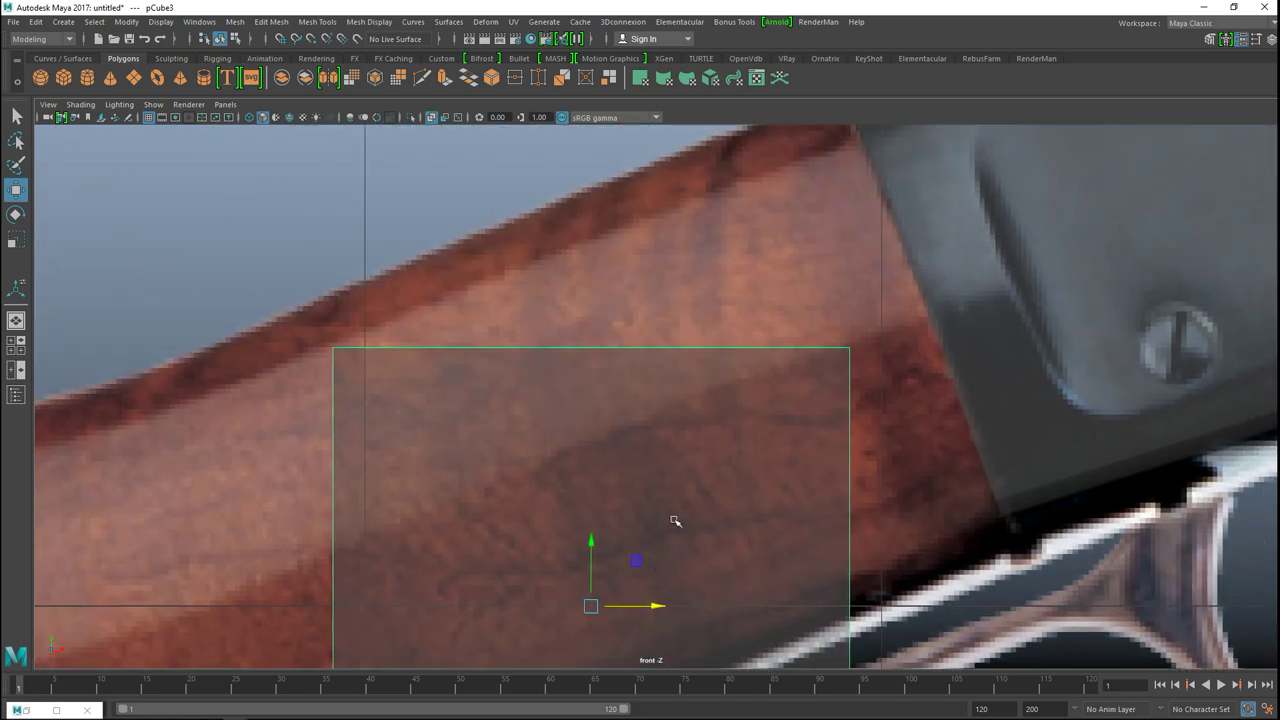
scroll(660, 514, "up", 4)
scroll(657, 478, "up", 2)
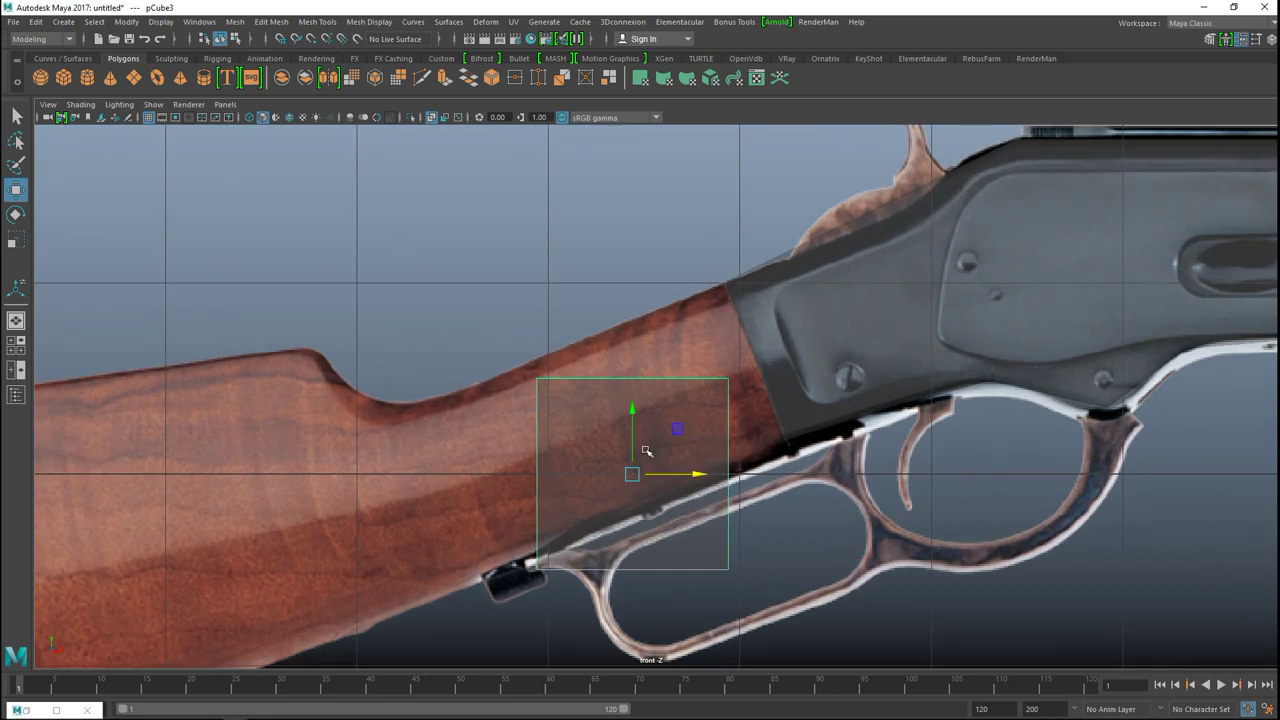
left_click_drag(632, 474, 628, 379)
- Move the new cube's lower front corner vertices onto the receiver's lower rear corner
right_click(719, 479)
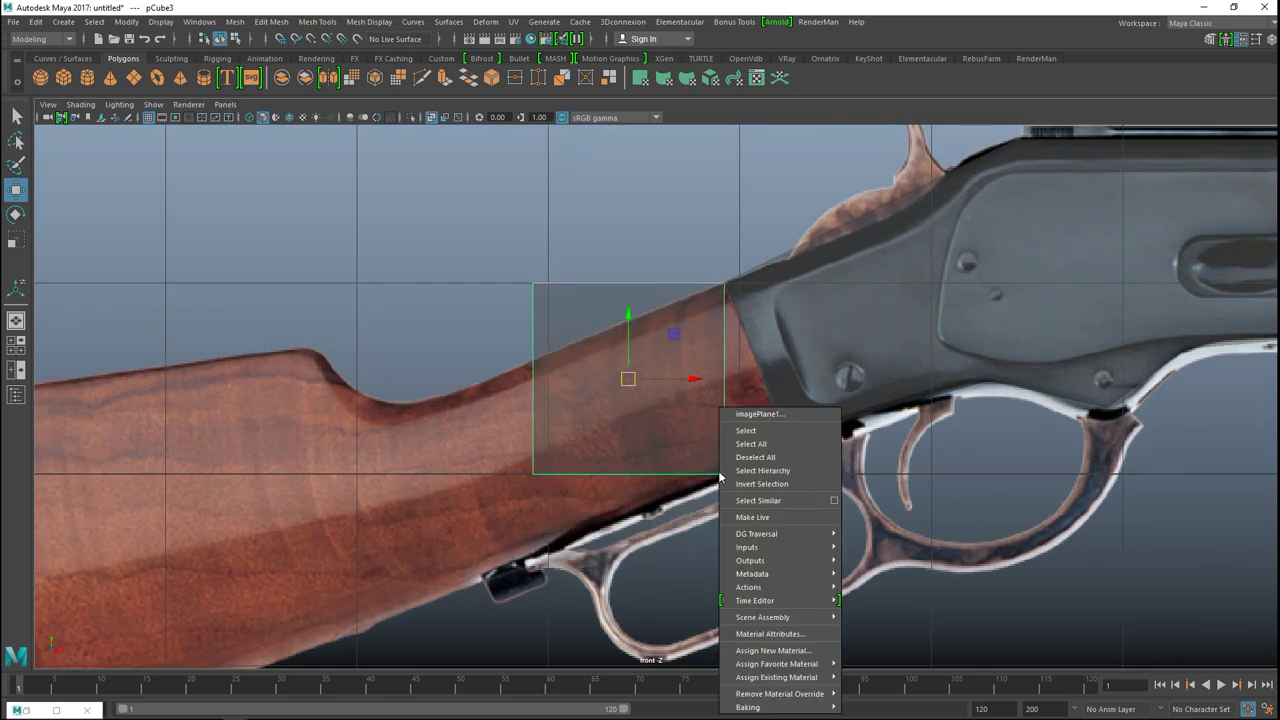
right_click(651, 309)
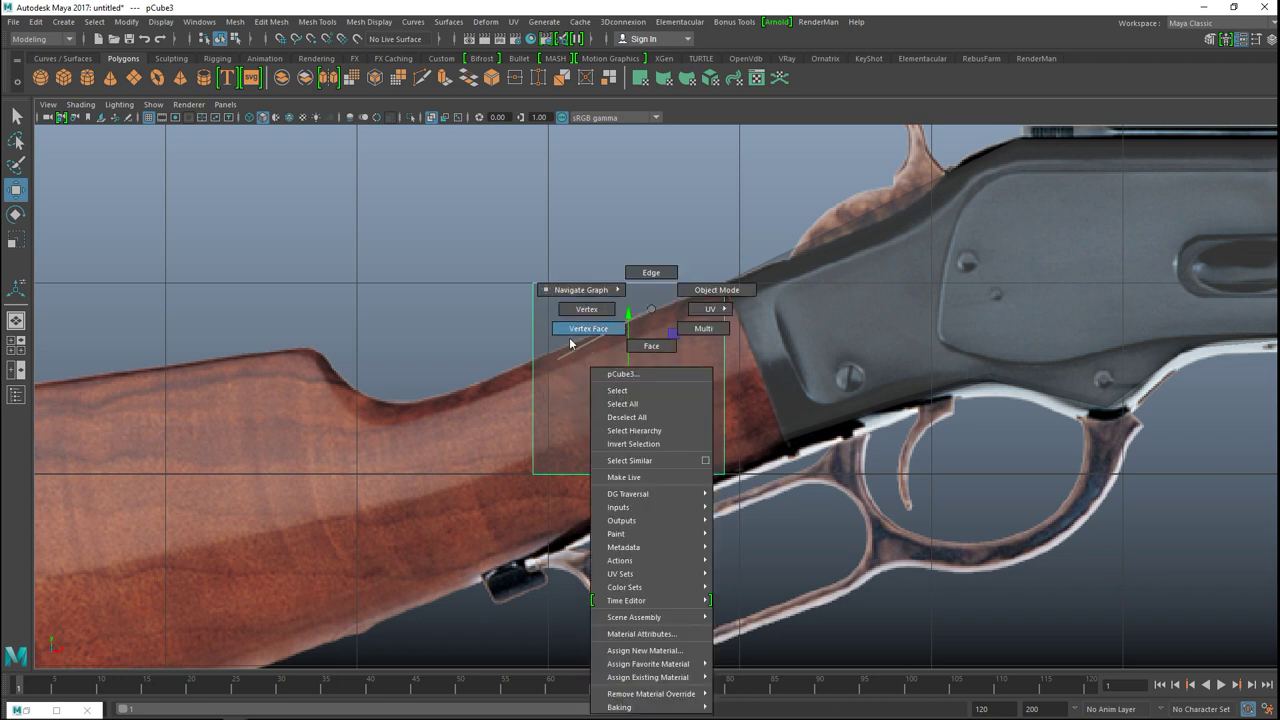
right_click_drag(586, 329, 554, 318)
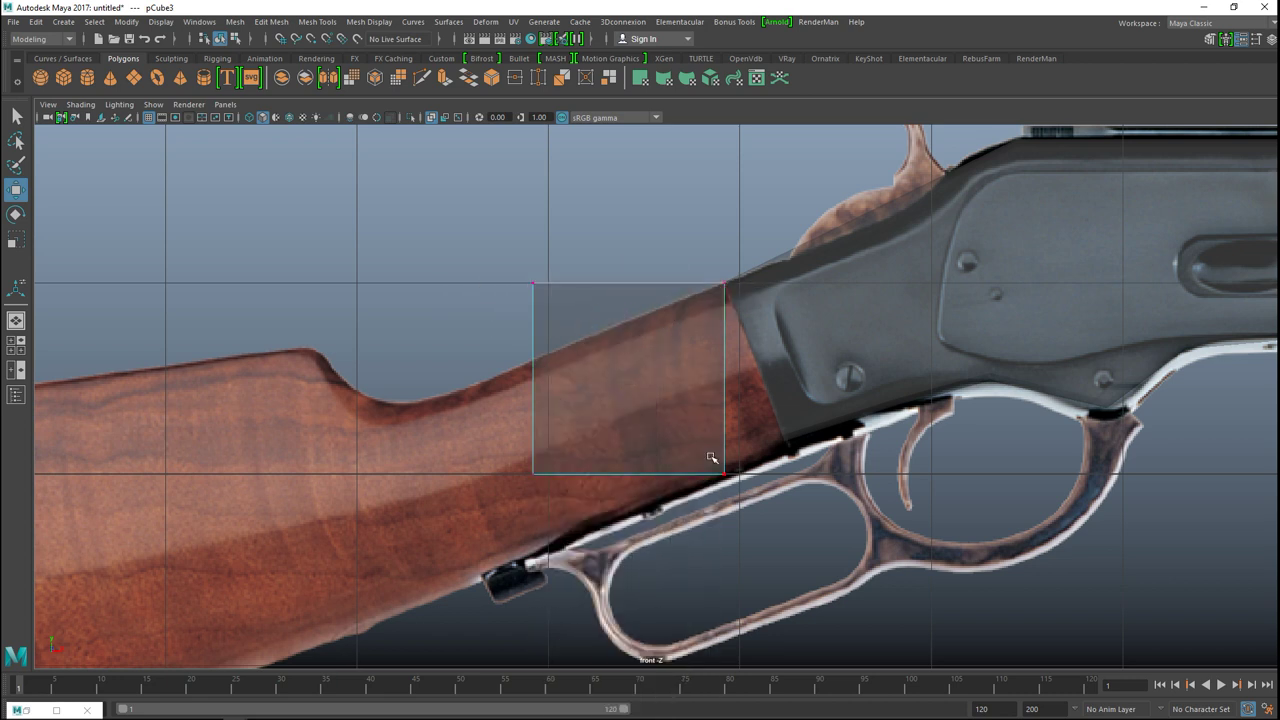
left_click(724, 473)
left_click_drag(724, 473, 789, 453)
- Turn off X-ray shading and fit the block's lower front corner closely against the receiver's lower rear corner
key("4")
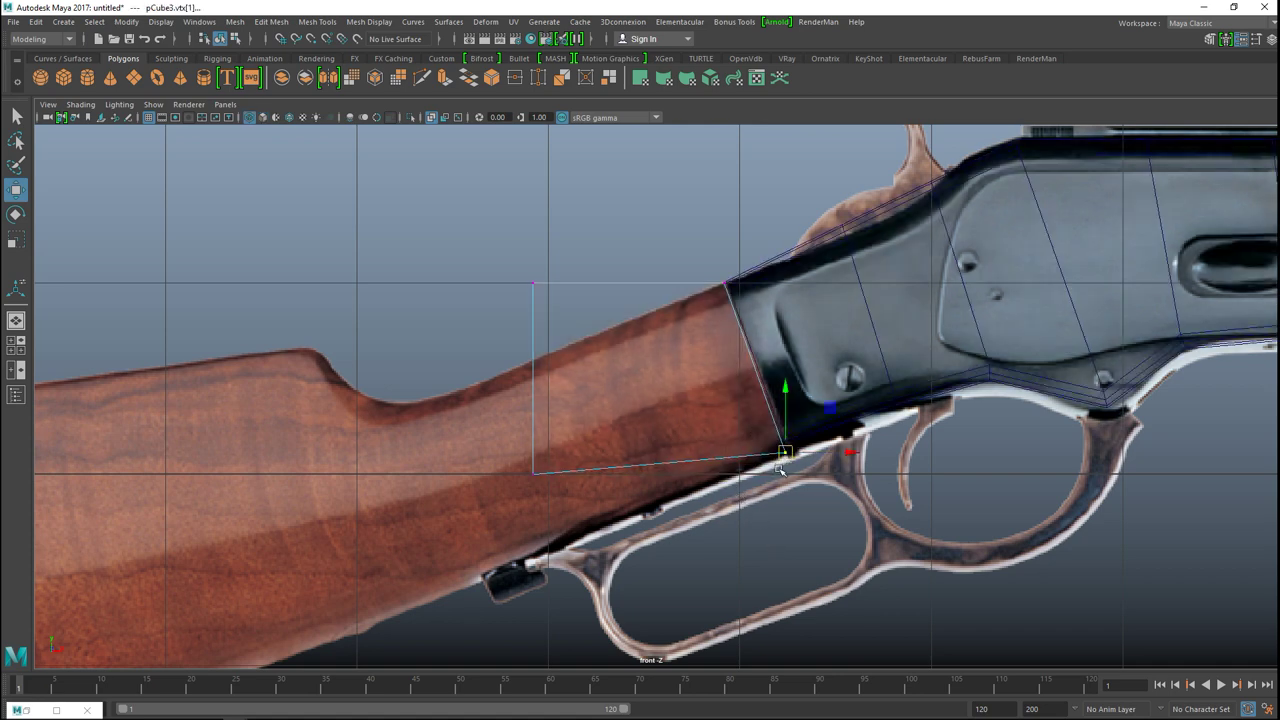
scroll(790, 510, "up", 5)
scroll(793, 515, "up", 5)
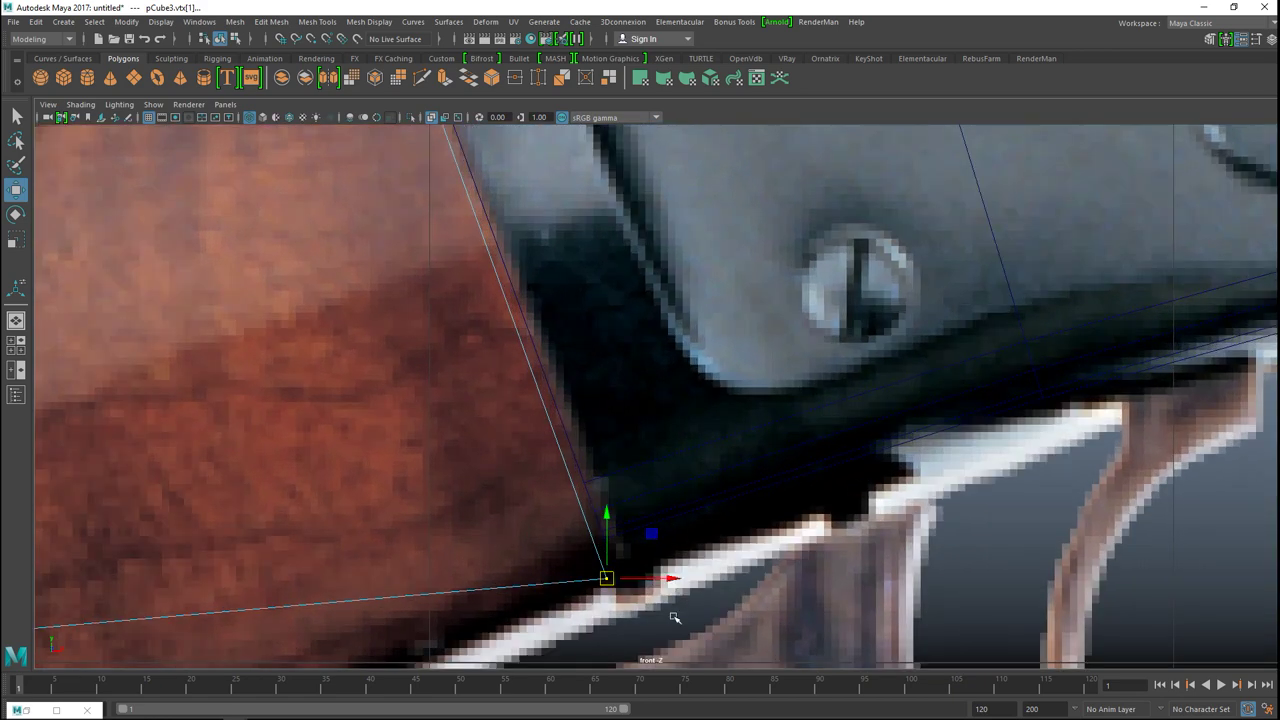
key("5")
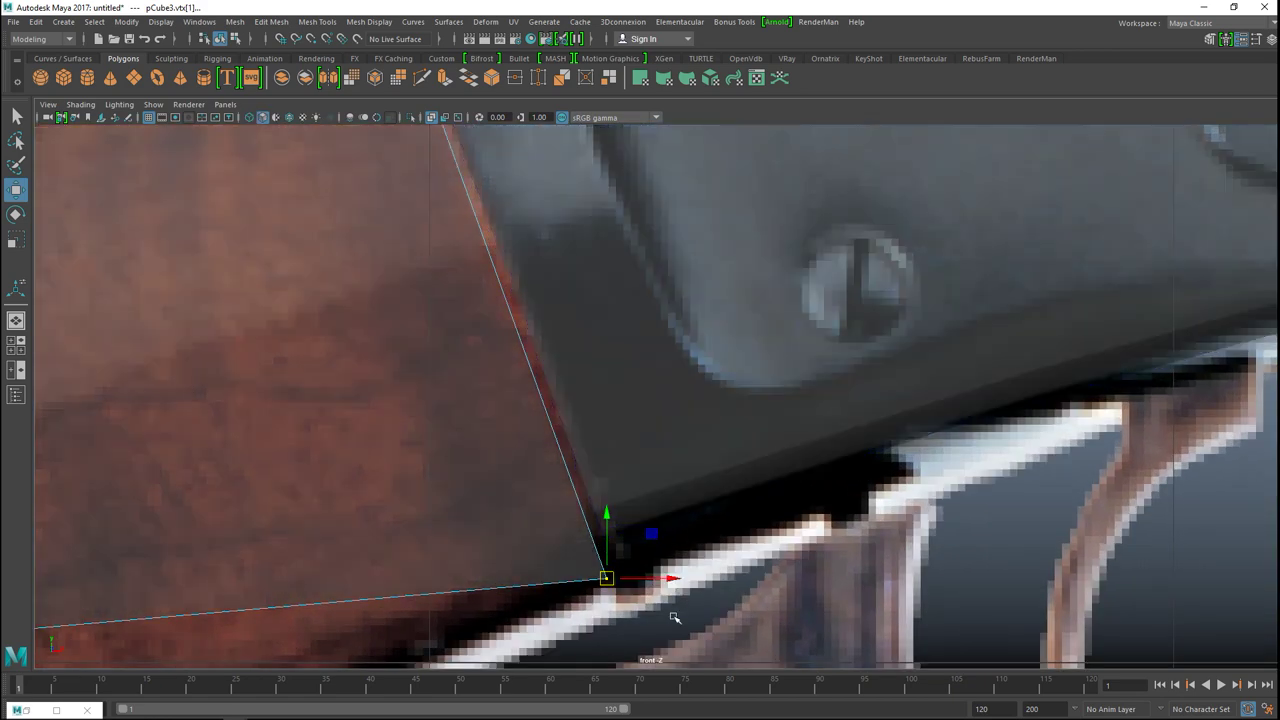
left_click(432, 118)
middle_click_drag(578, 437, 648, 398, "alt")
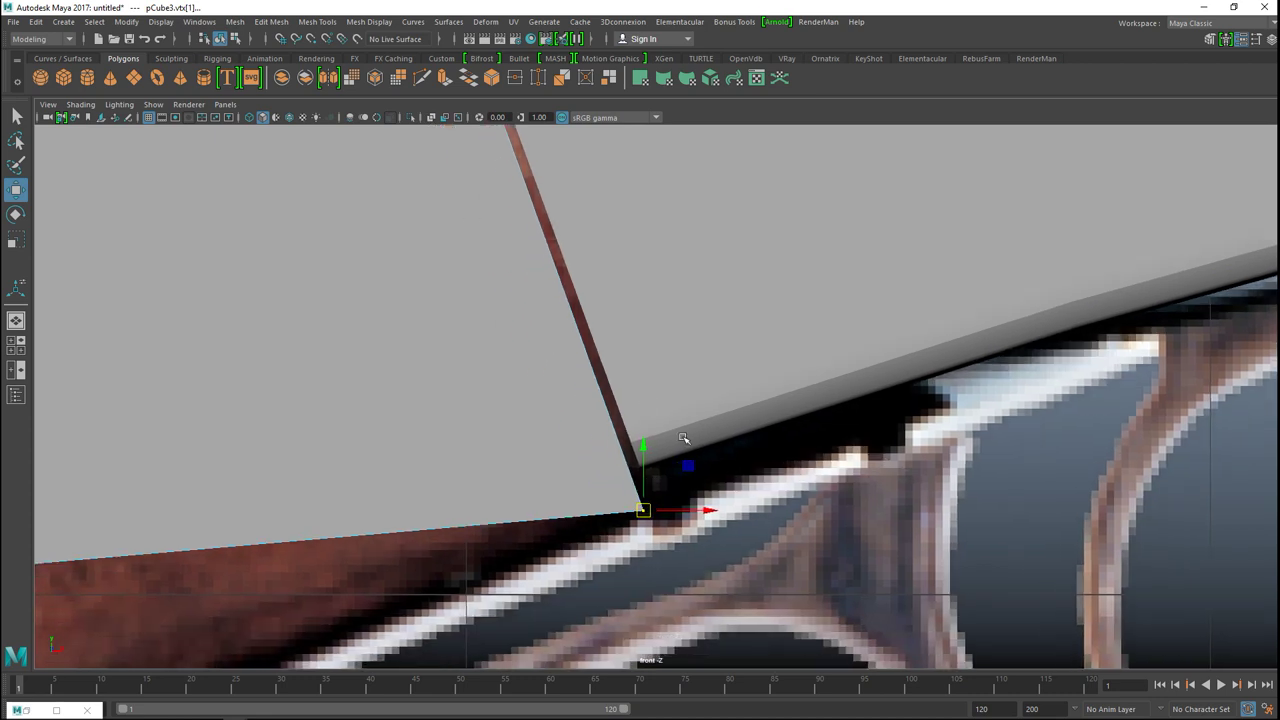
left_click_drag(656, 514, 646, 465)
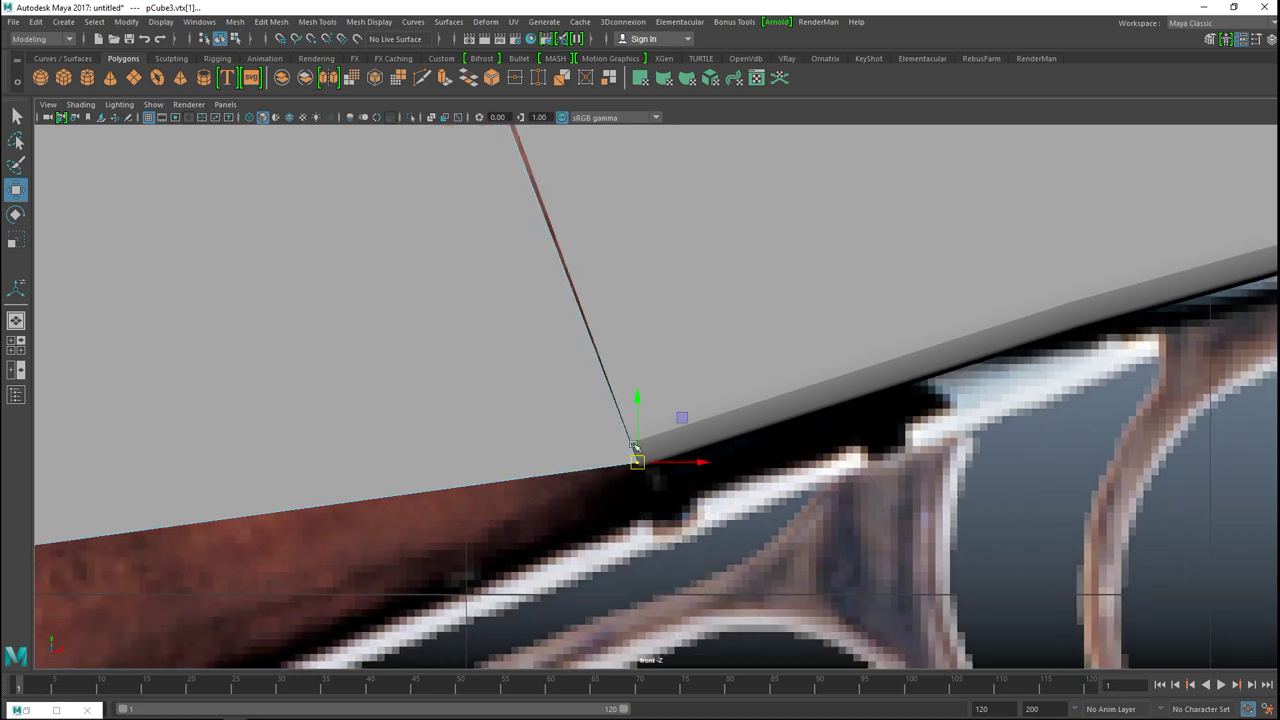
- Fit the block's upper front corner vertices against the receiver's upper rear corner
middle_click_drag(665, 450, 774, 702, "alt")
middle_click_drag(543, 313, 755, 380, "alt")
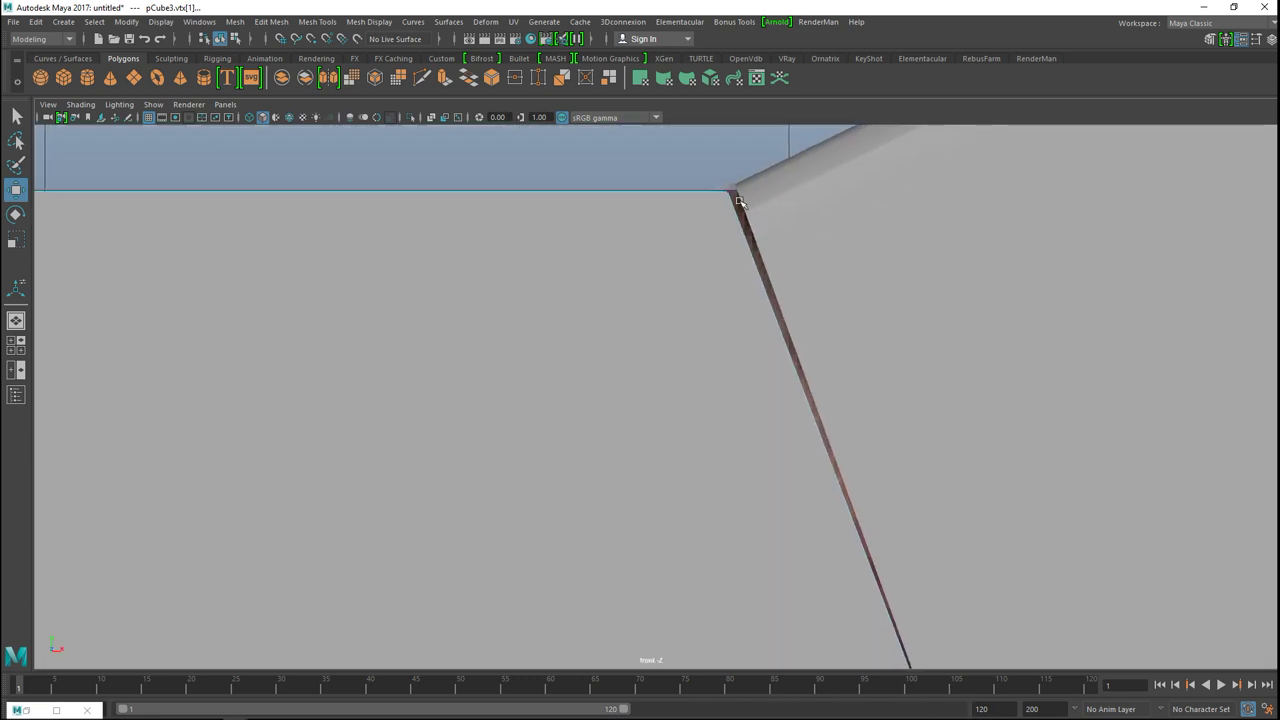
left_click_drag(731, 209, 736, 190)
key("f")
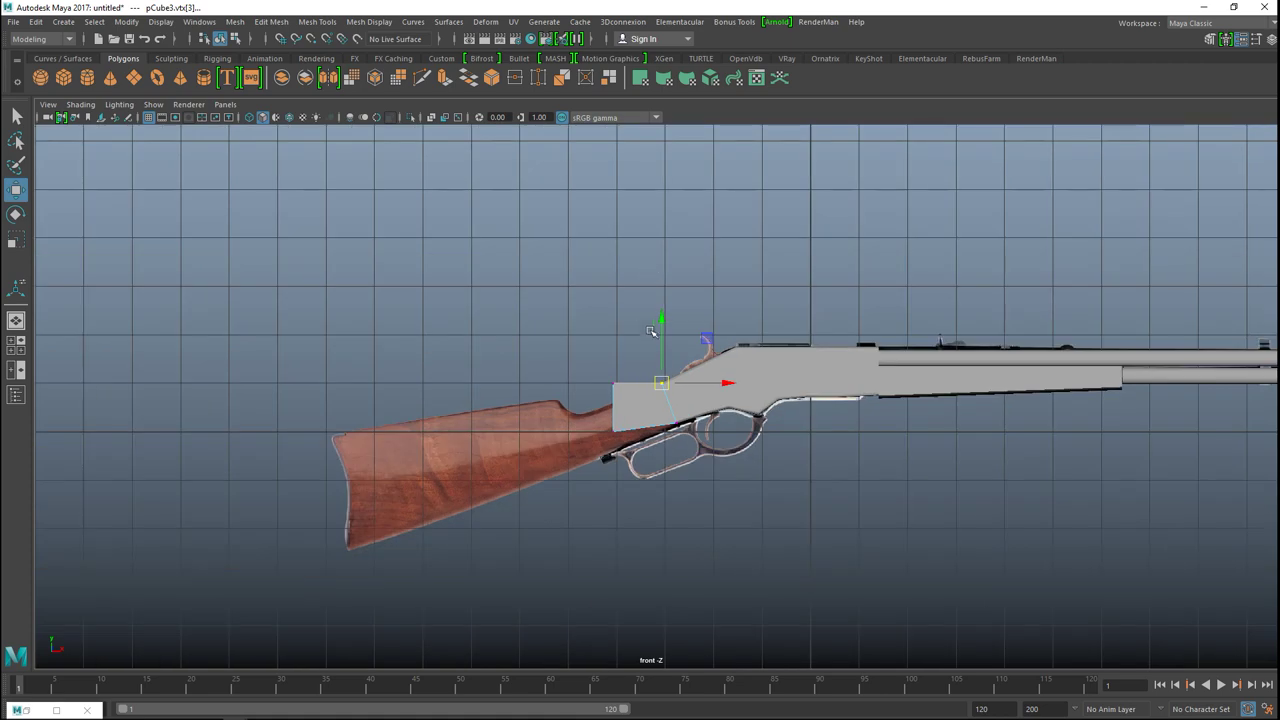
- Move the block's upper and lower rear corner vertices onto the stock's outline, ending the block at the notch below the comb
middle_click_drag(661, 367, 706, 283, "alt")
right_click_drag(706, 283, 721, 326, "alt")
scroll(721, 326, "up", 4)
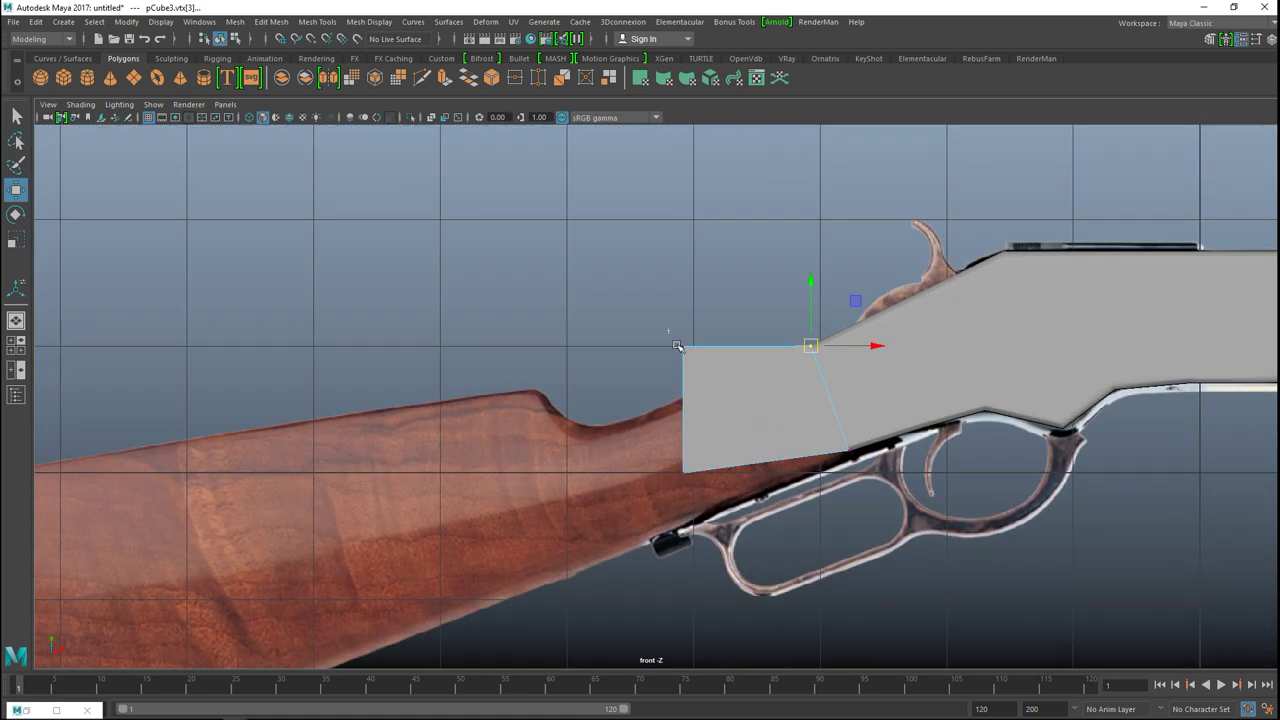
left_click(680, 347)
left_click_drag(680, 347, 583, 430)
left_click(673, 469)
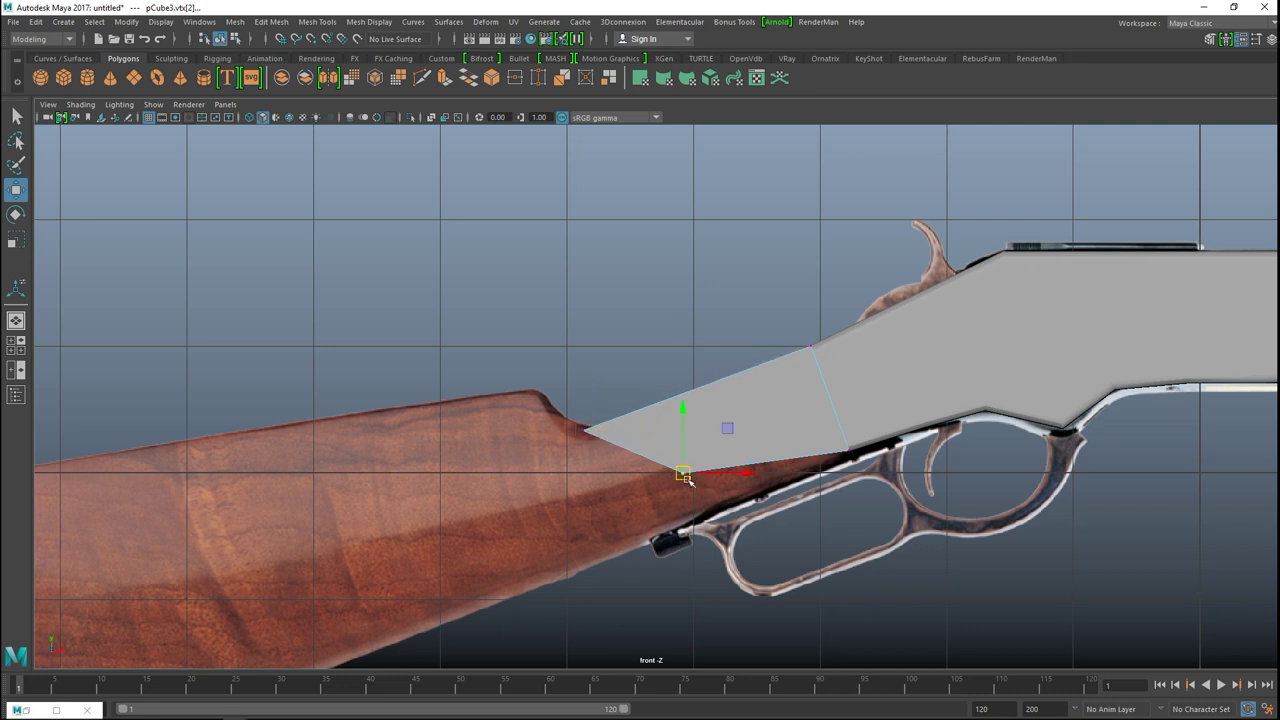
left_click_drag(673, 469, 630, 550)
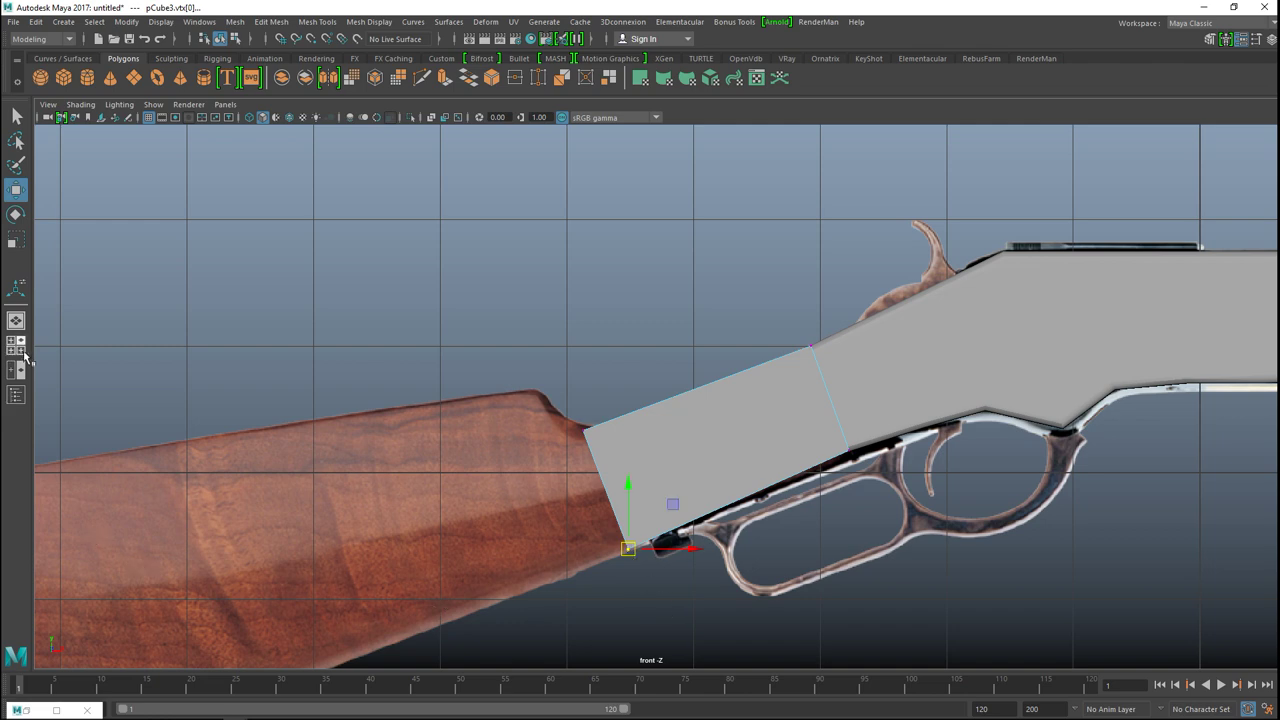
- Frame the stock block in the perspective view and set it to face selection
key("space")
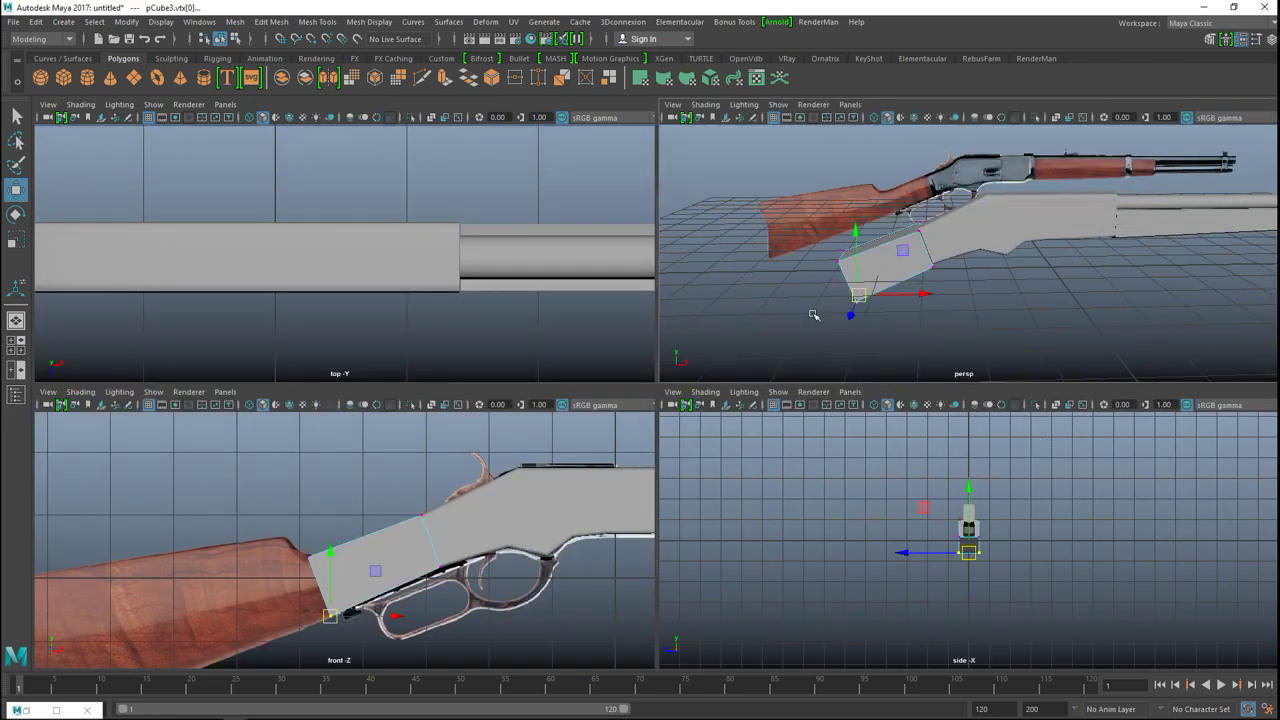
key("space")
key("f")
left_click_drag(751, 351, 743, 263, "alt")
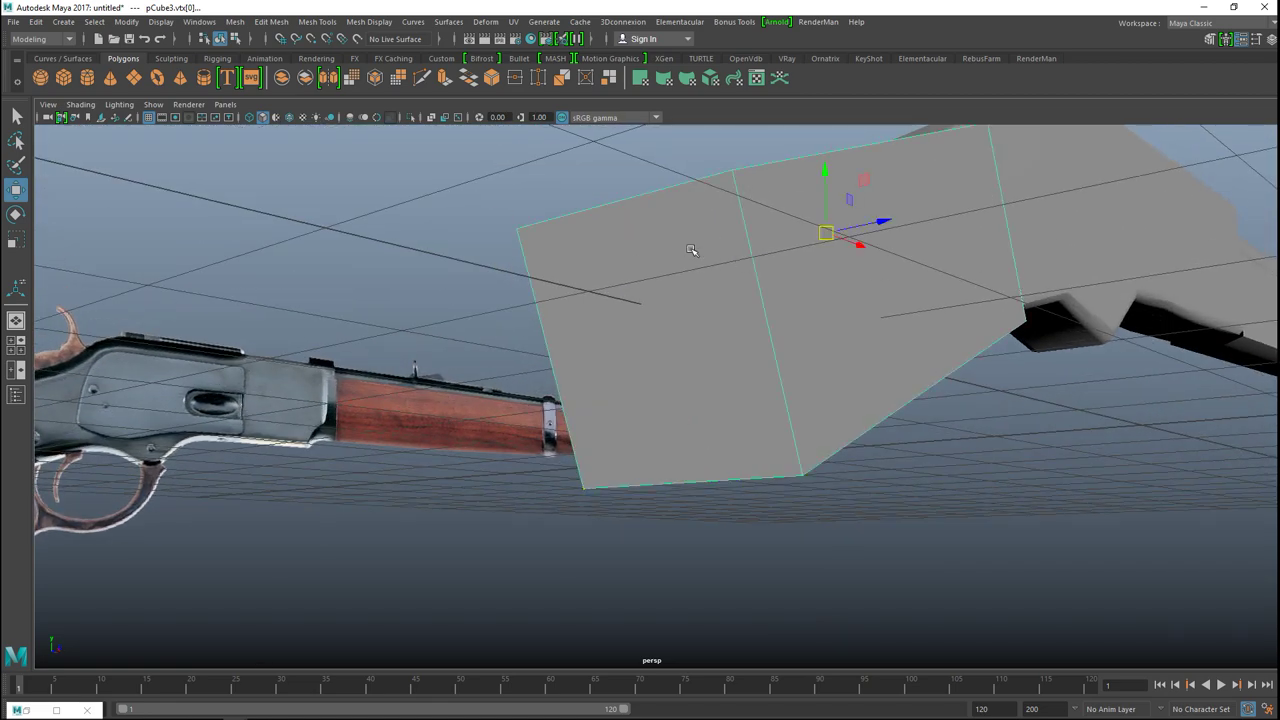
right_click(690, 248)
- Try to extrude several selected faces of the stock block, then undo the extrusion
left_click(760, 316)
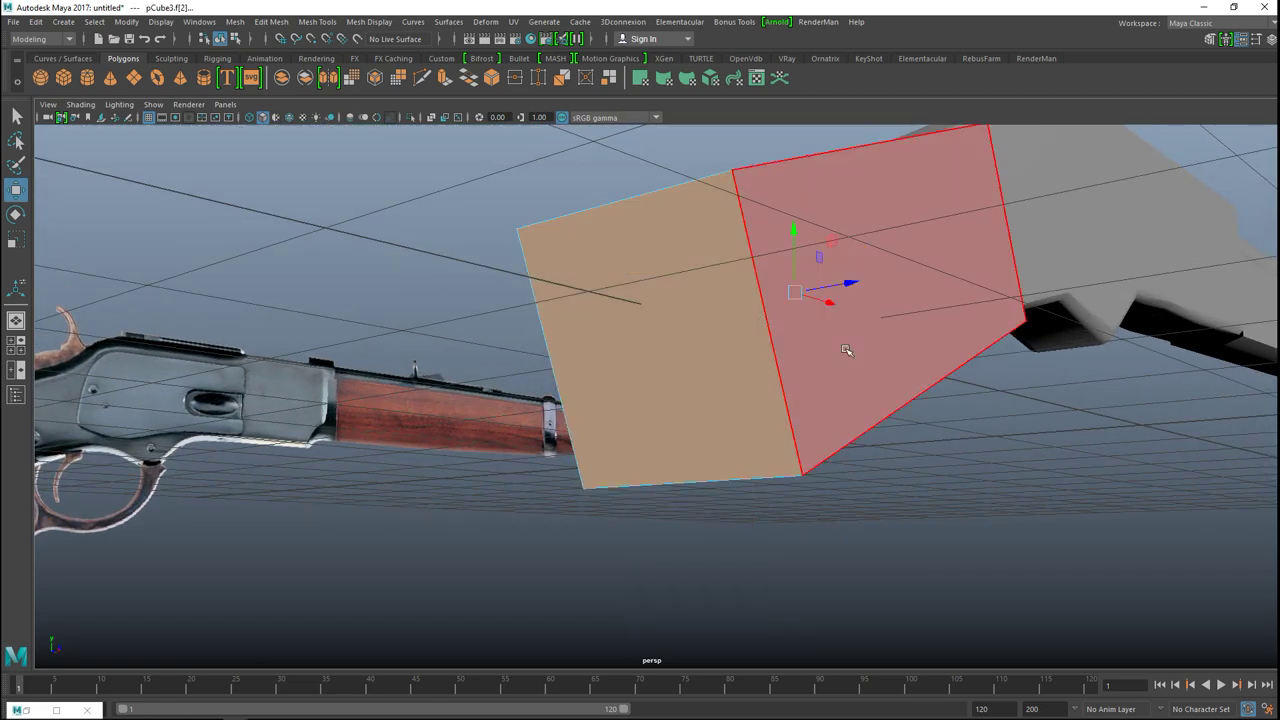
key("ctrl+e")
key("w")
scroll(663, 414, "down", 3)
left_click_drag(831, 440, 774, 449, "alt")
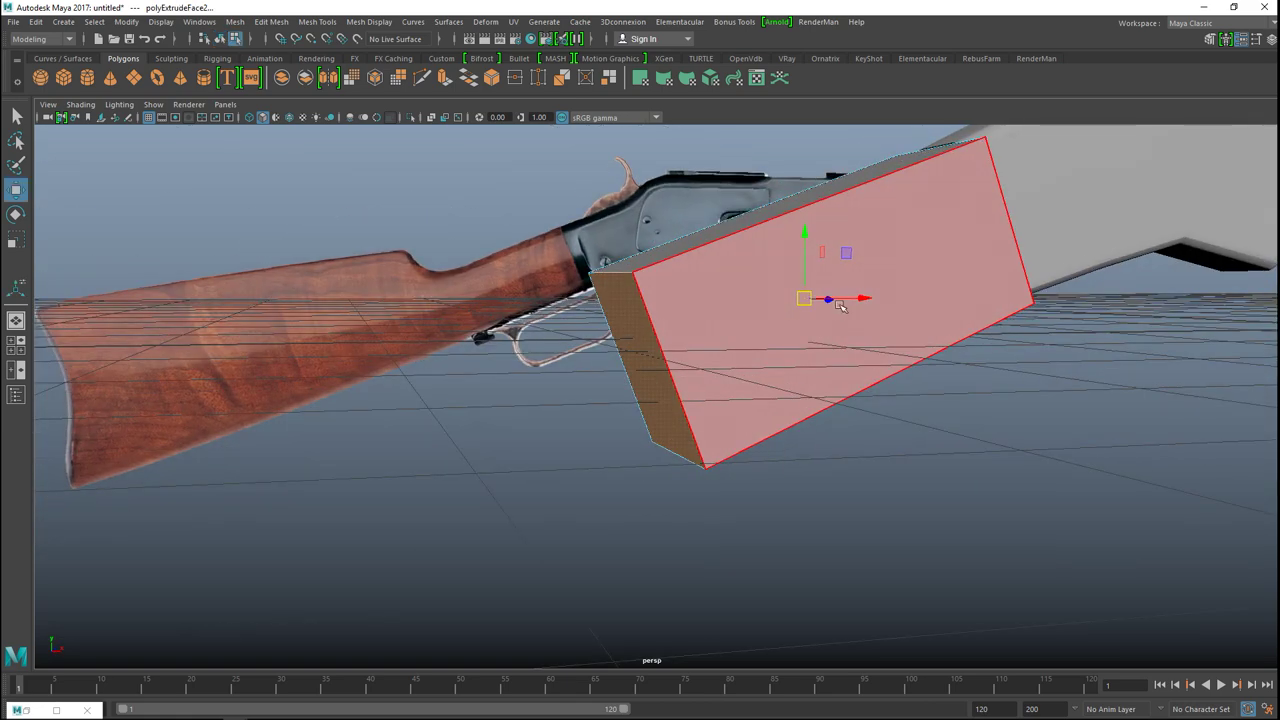
left_click_drag(829, 323, 671, 341, "alt")
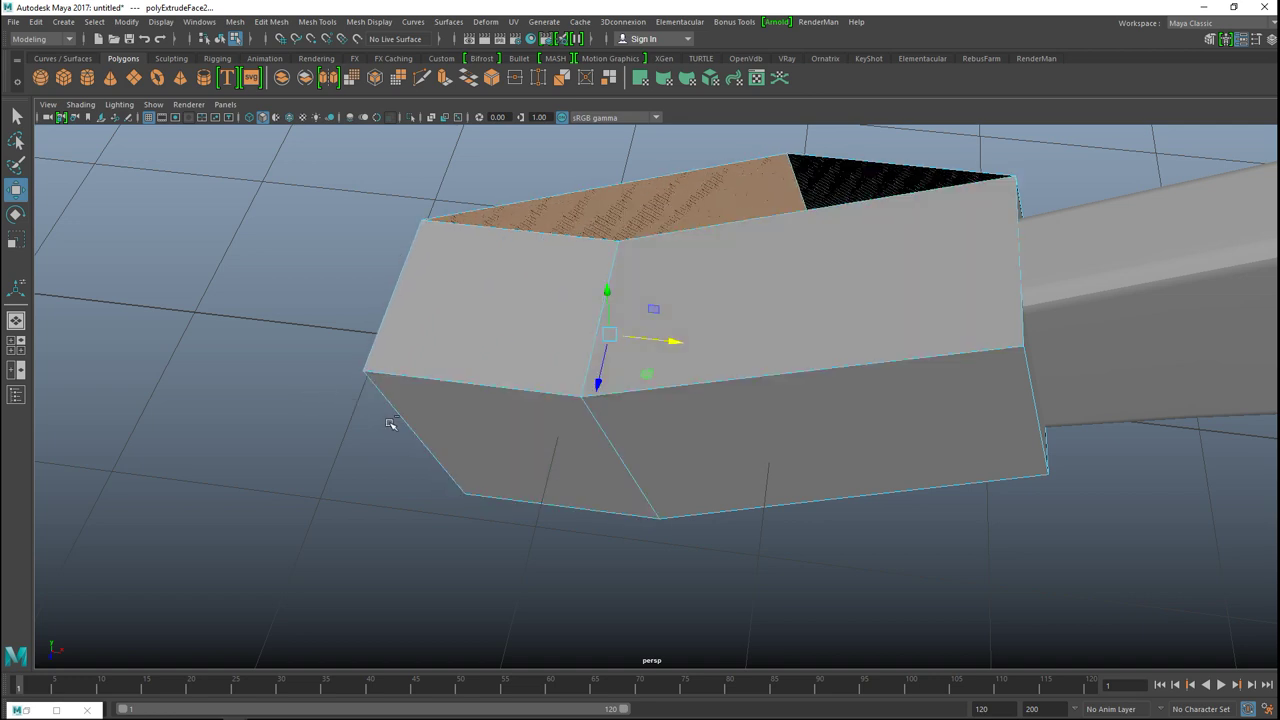
key("ctrl+z")
- Try to shift the stock block's selected faces lengthwise toward the butt, then undo the move
left_click_drag(407, 421, 556, 381, "alt")
left_click(661, 425)
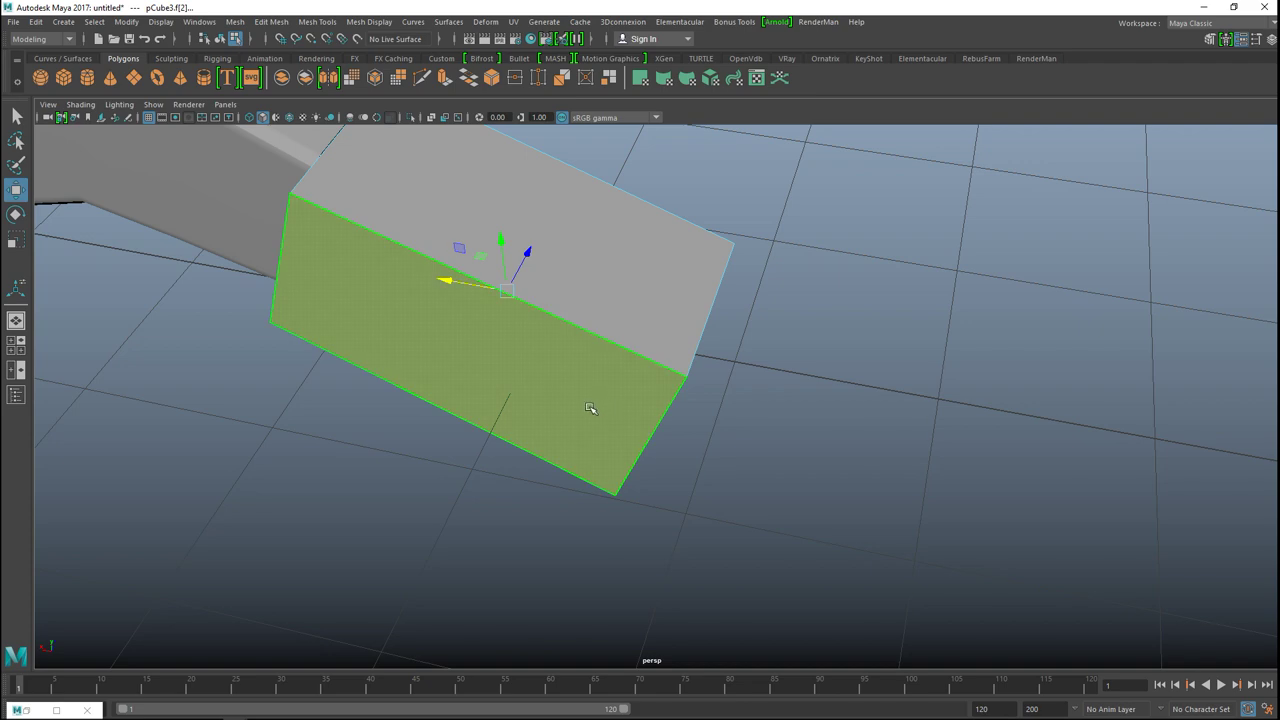
left_click_drag(834, 449, 651, 457, "alt")
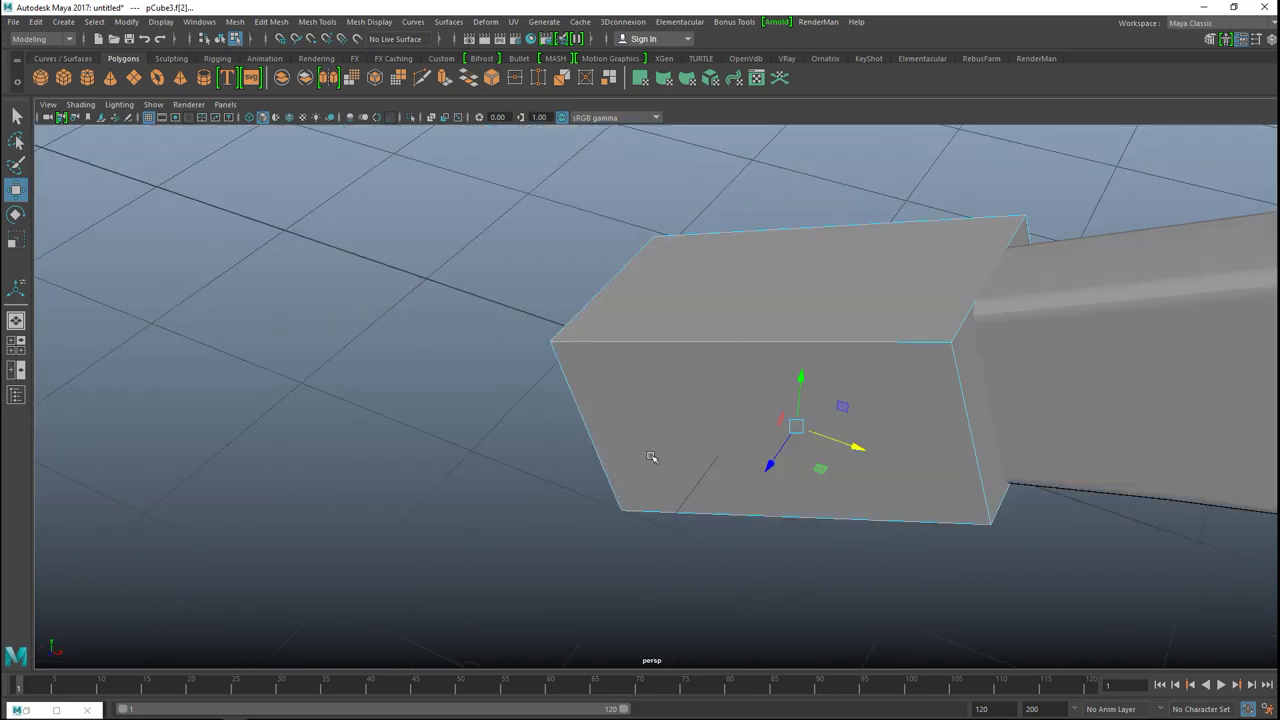
left_click_drag(856, 457, 706, 463)
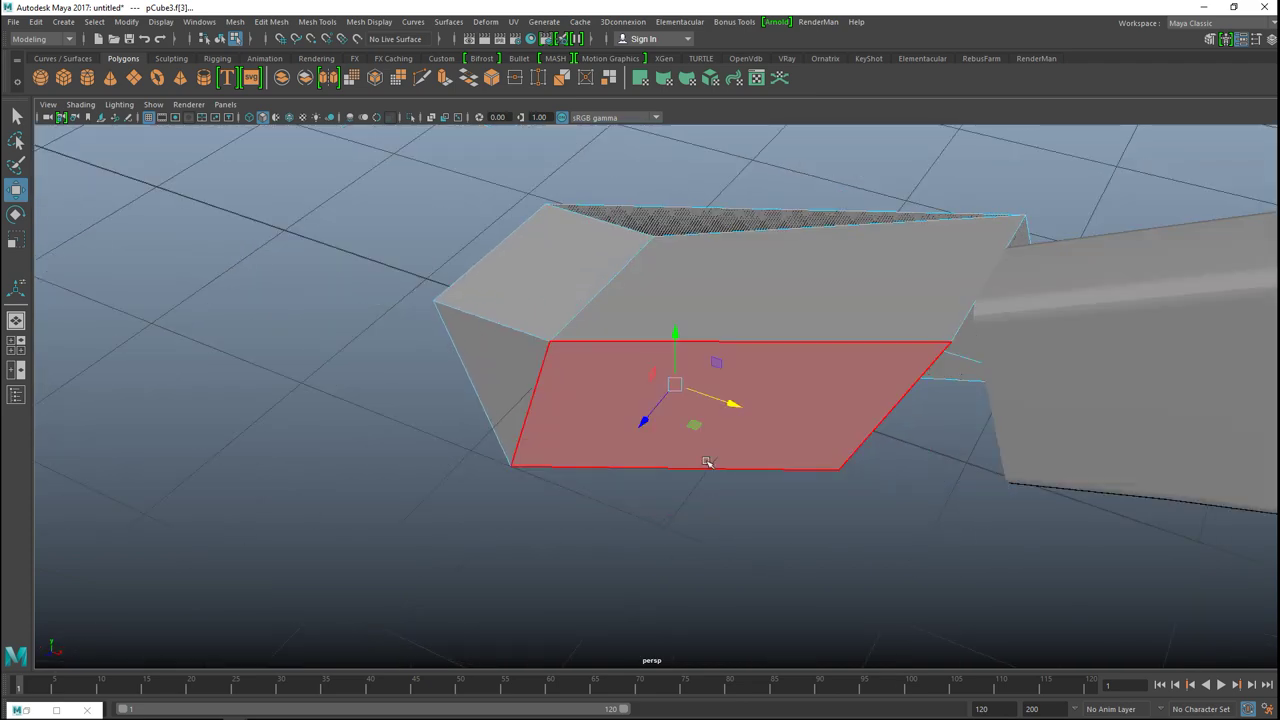
key("ctrl+z")
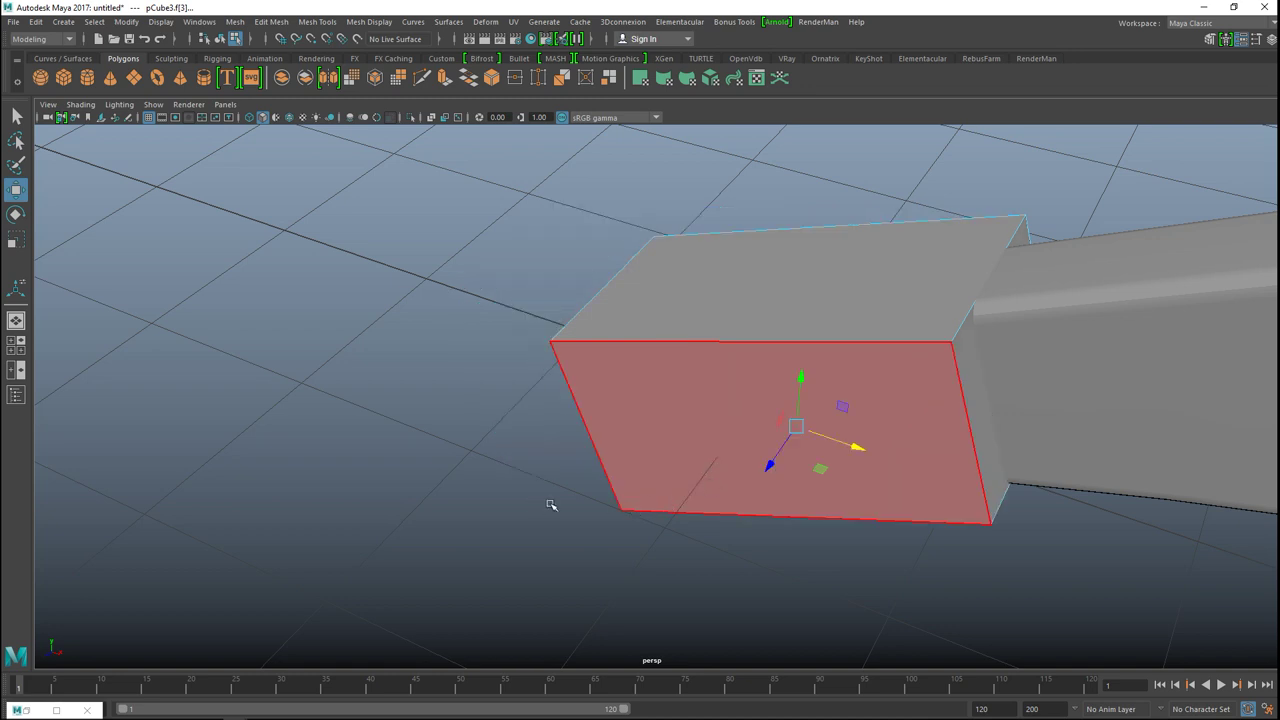
- Extrude the stock block's rear end face and move it back and down to the lower butt corner in the front view
left_click_drag(548, 505, 654, 471, "alt")
left_click(646, 371)
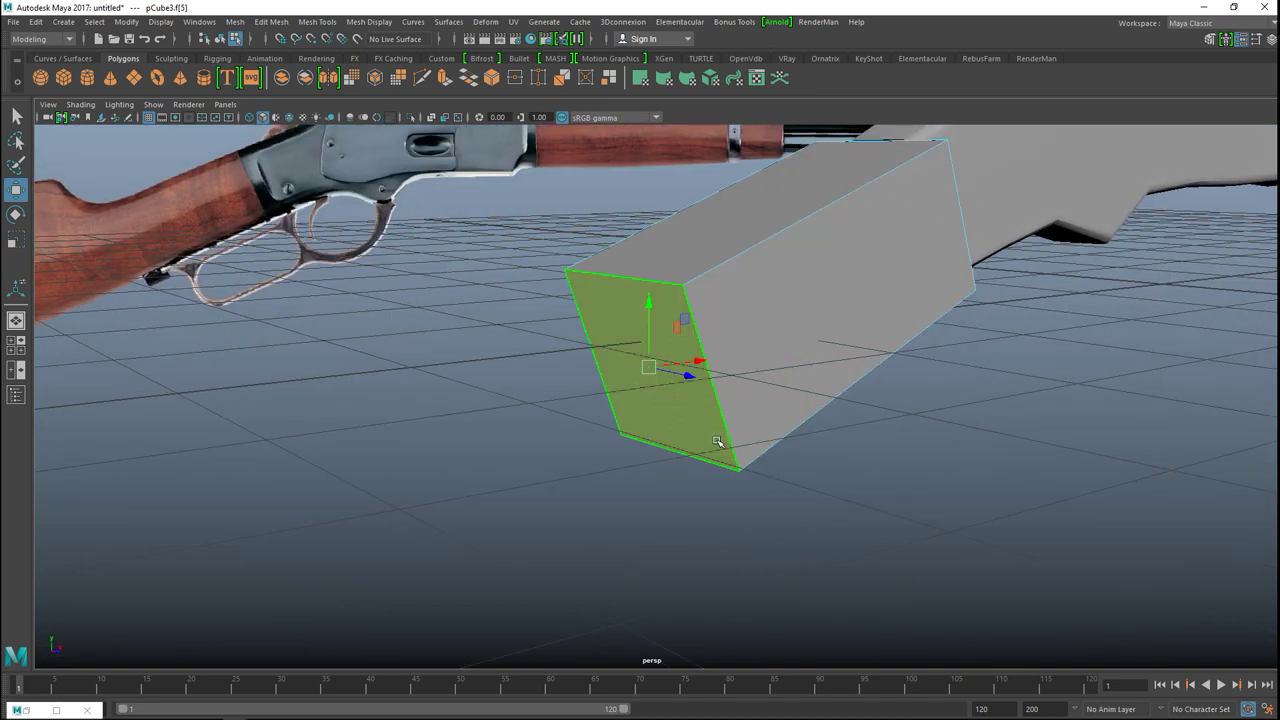
key("ctrl+e")
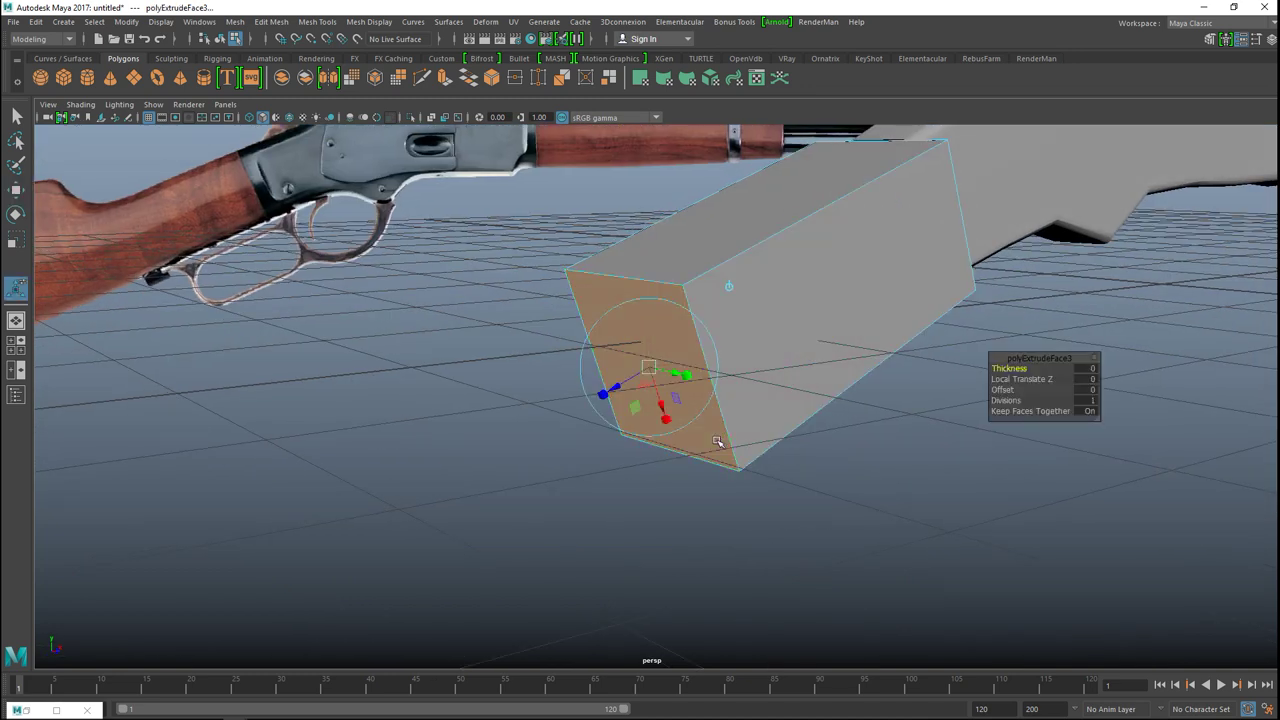
key("w")
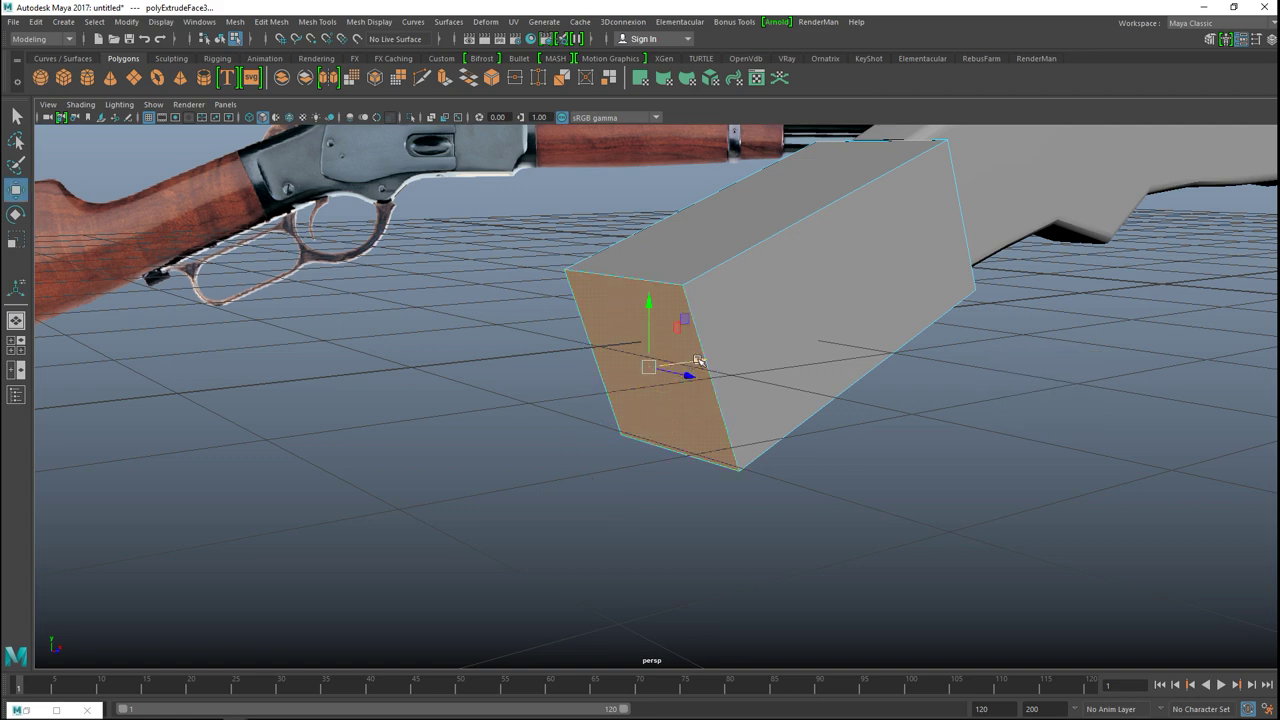
left_click_drag(682, 369, 596, 380)
left_click(16, 343)
key("space")
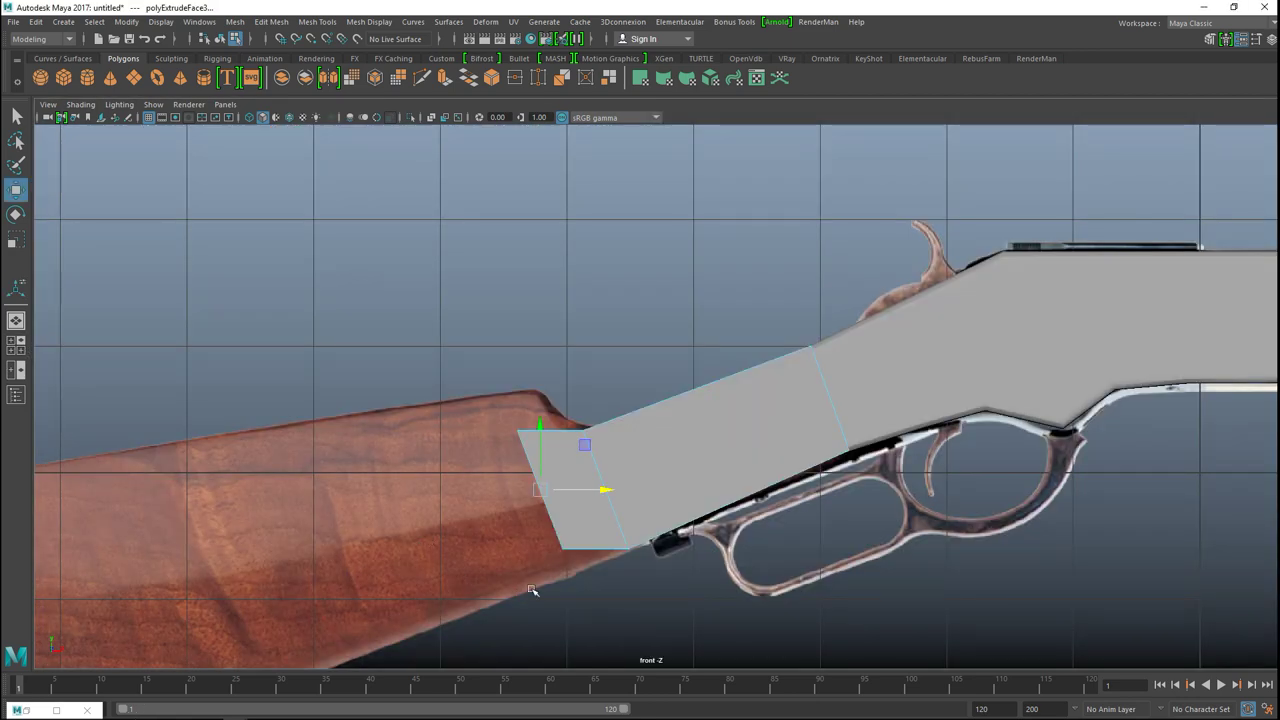
middle_click_drag(532, 590, 807, 349, "alt")
left_click_drag(805, 270, 218, 504)
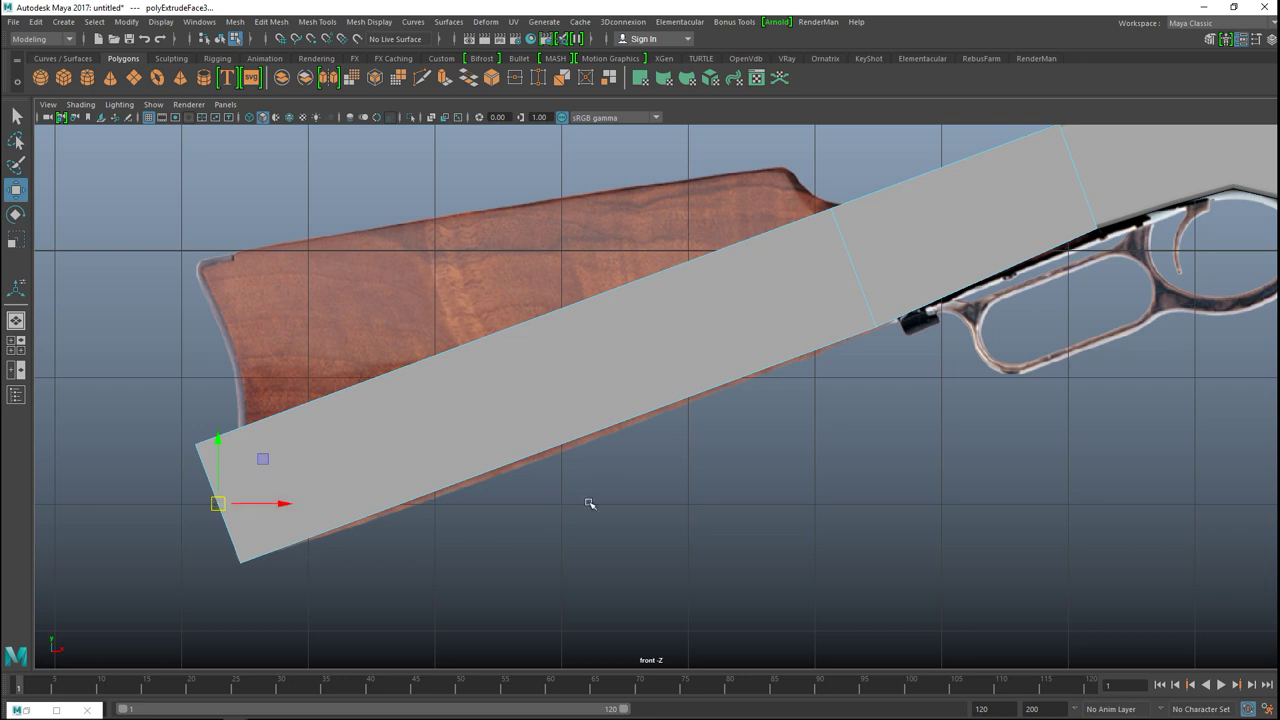
middle_click_drag(604, 496, 608, 508, "alt")
- Insert an edge loop across the stock just behind the notch below the comb
left_click(319, 22)
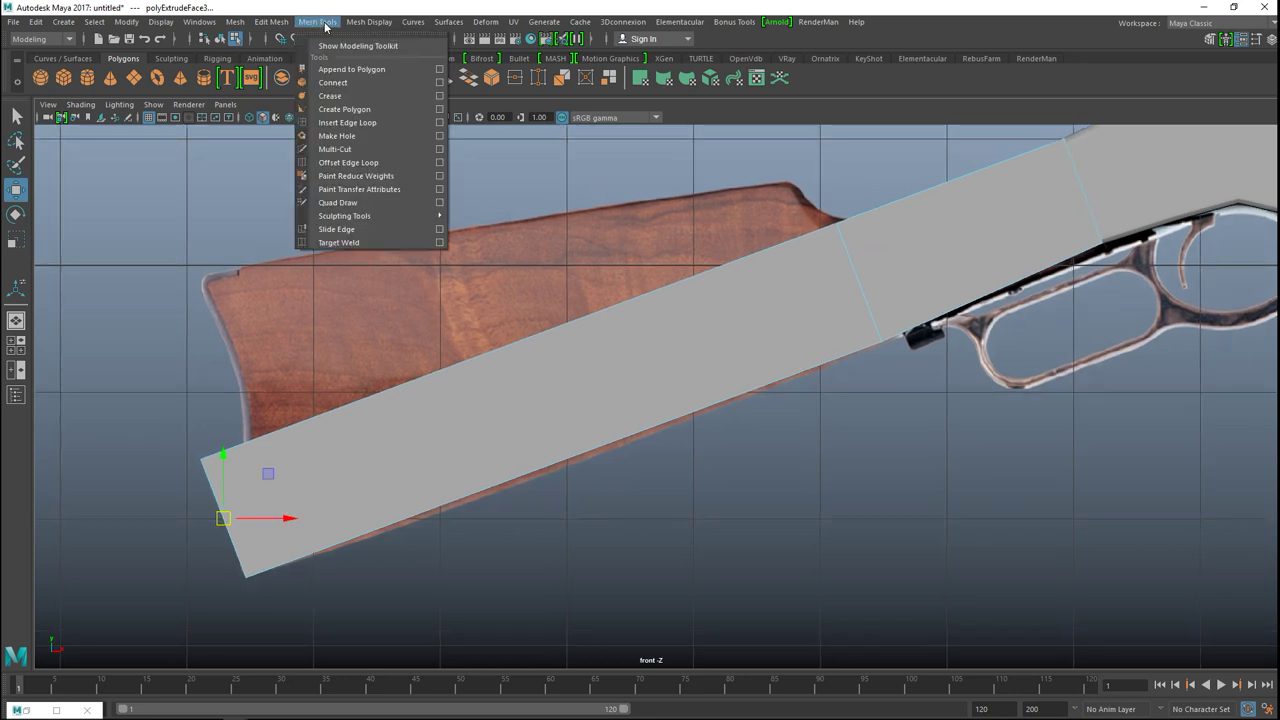
left_click(399, 122)
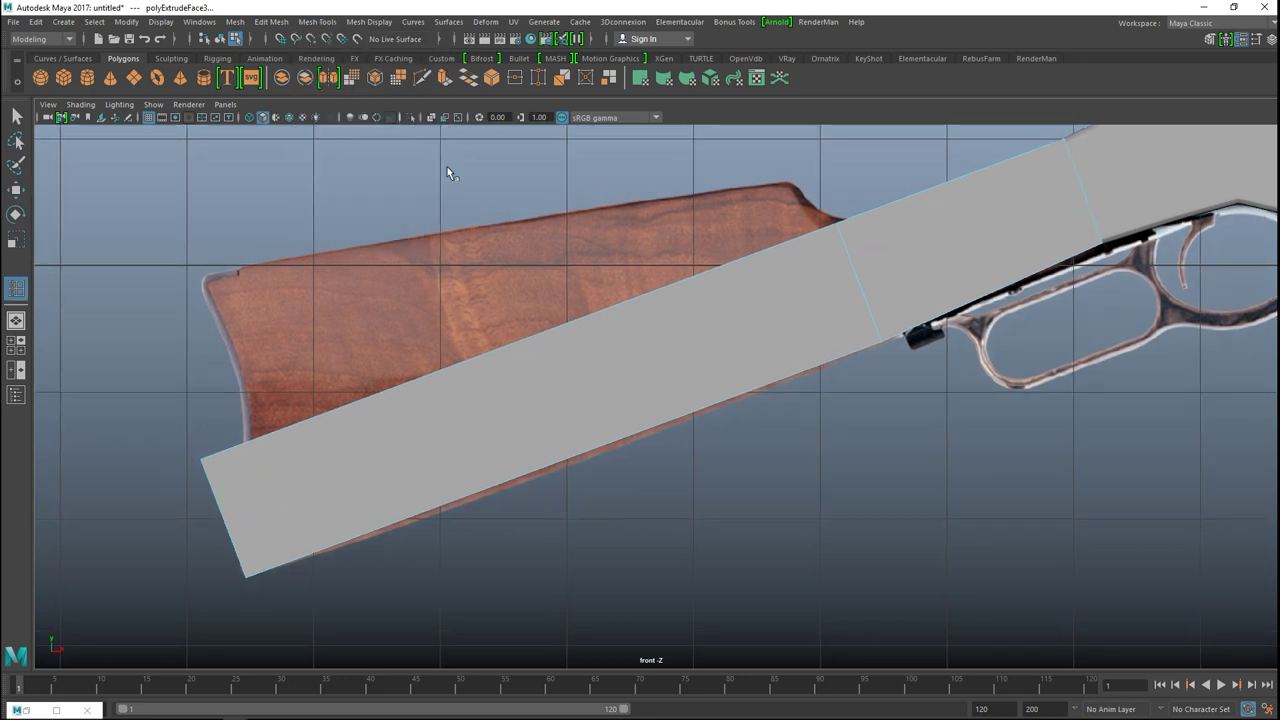
left_click(820, 235)
key("q")
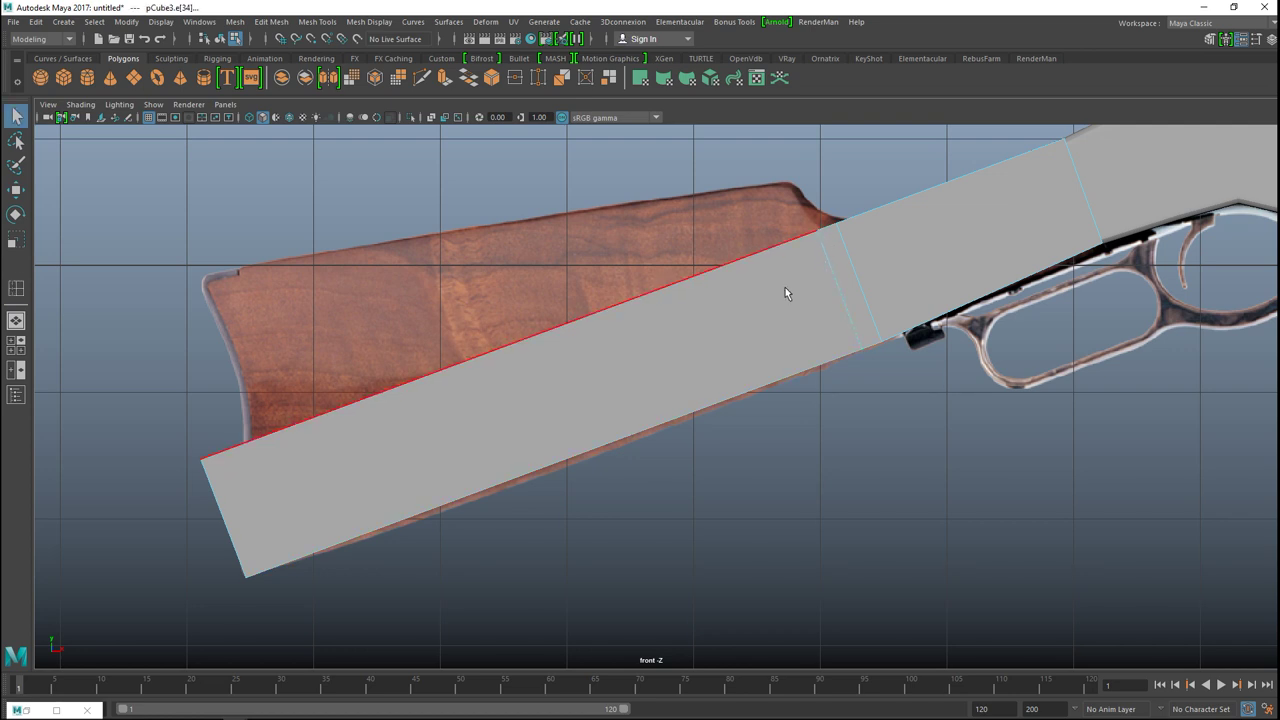
- Move the new loop's upper vertices to the comb's peak and the rear upper vertices to the butt's upper corner
right_click_drag(790, 268, 742, 252)
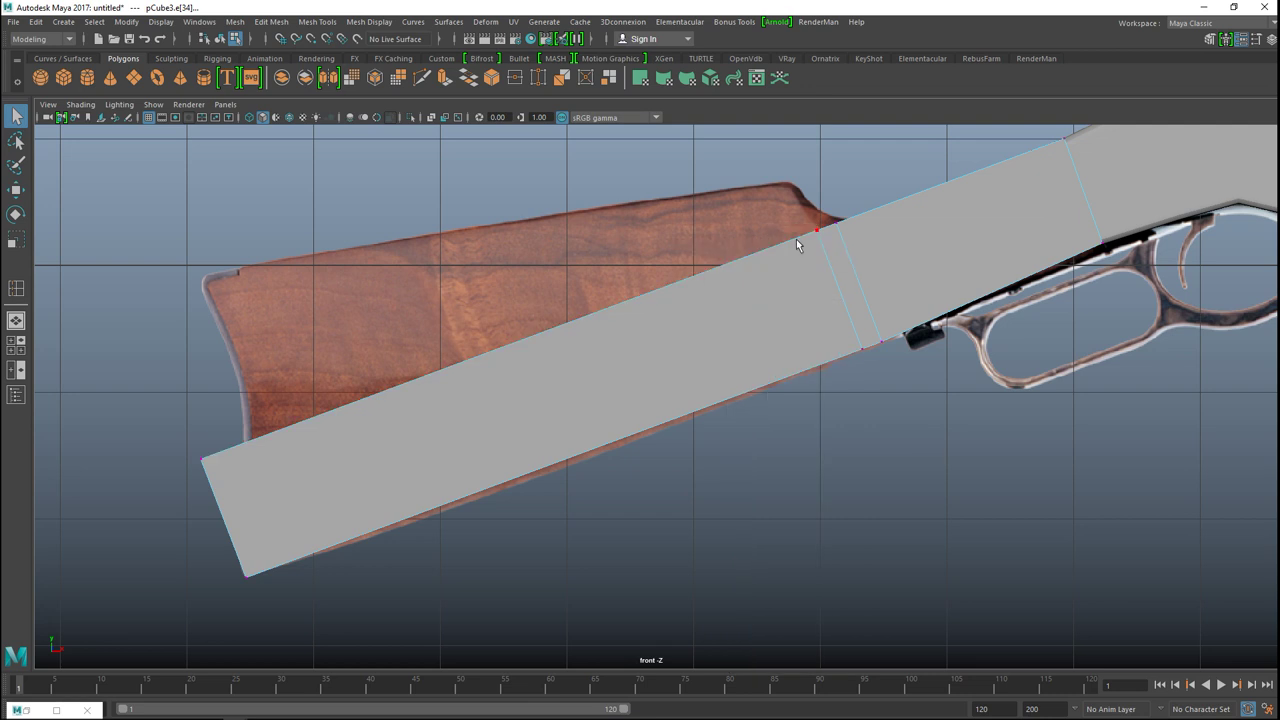
left_click(816, 233)
key("w")
left_click_drag(818, 233, 791, 185)
left_click_drag(161, 462, 202, 277)
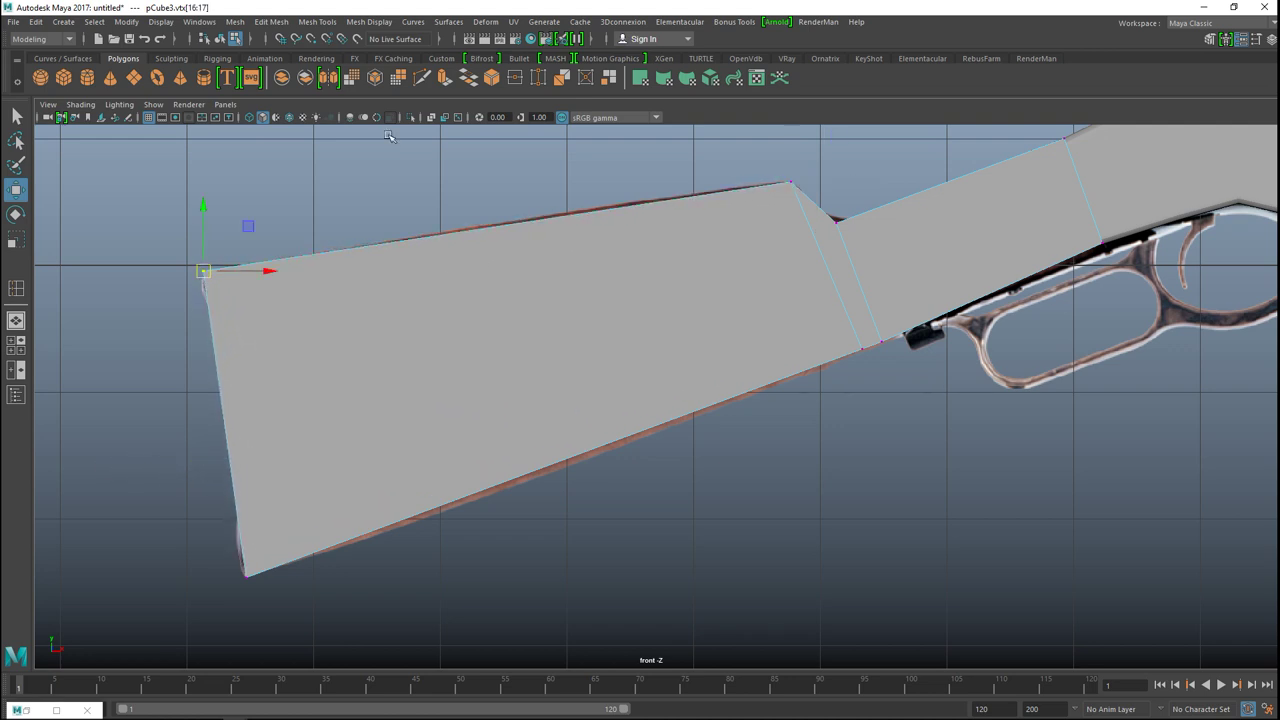
- Insert three evenly spaced lengthwise edge loops along the stock using the Multiple edge loops option
left_click(316, 22)
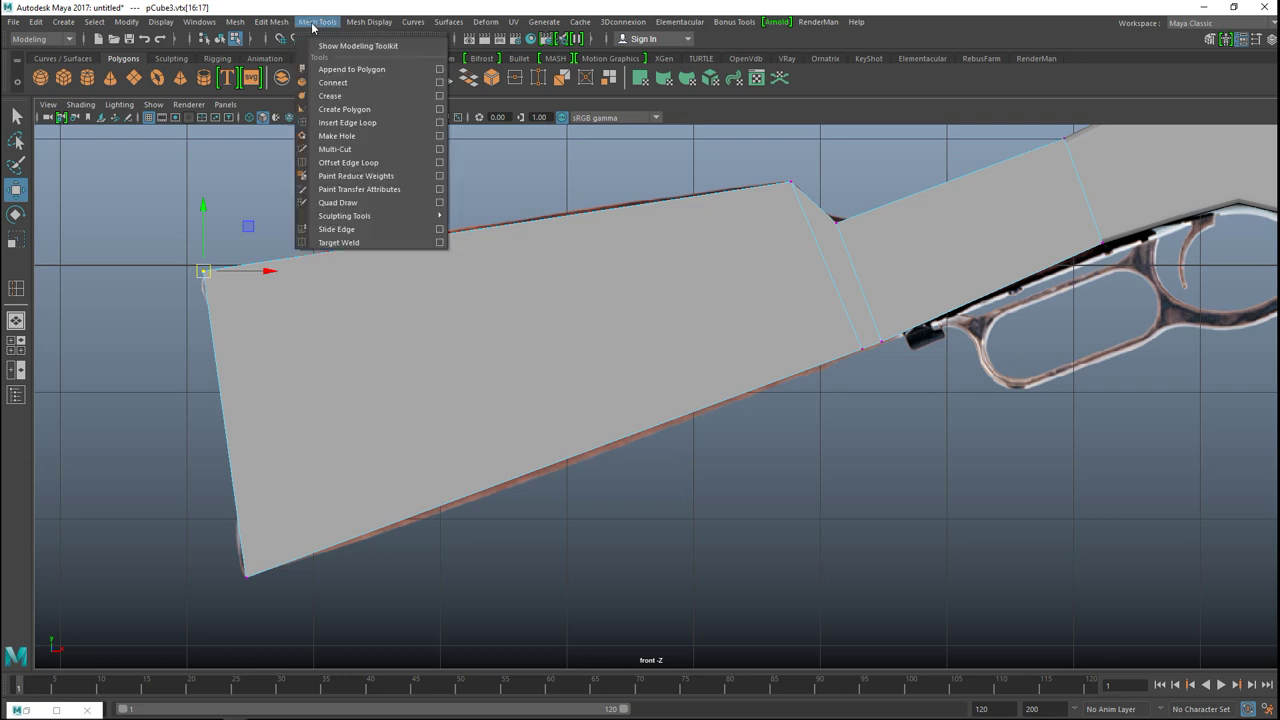
left_click(440, 122)
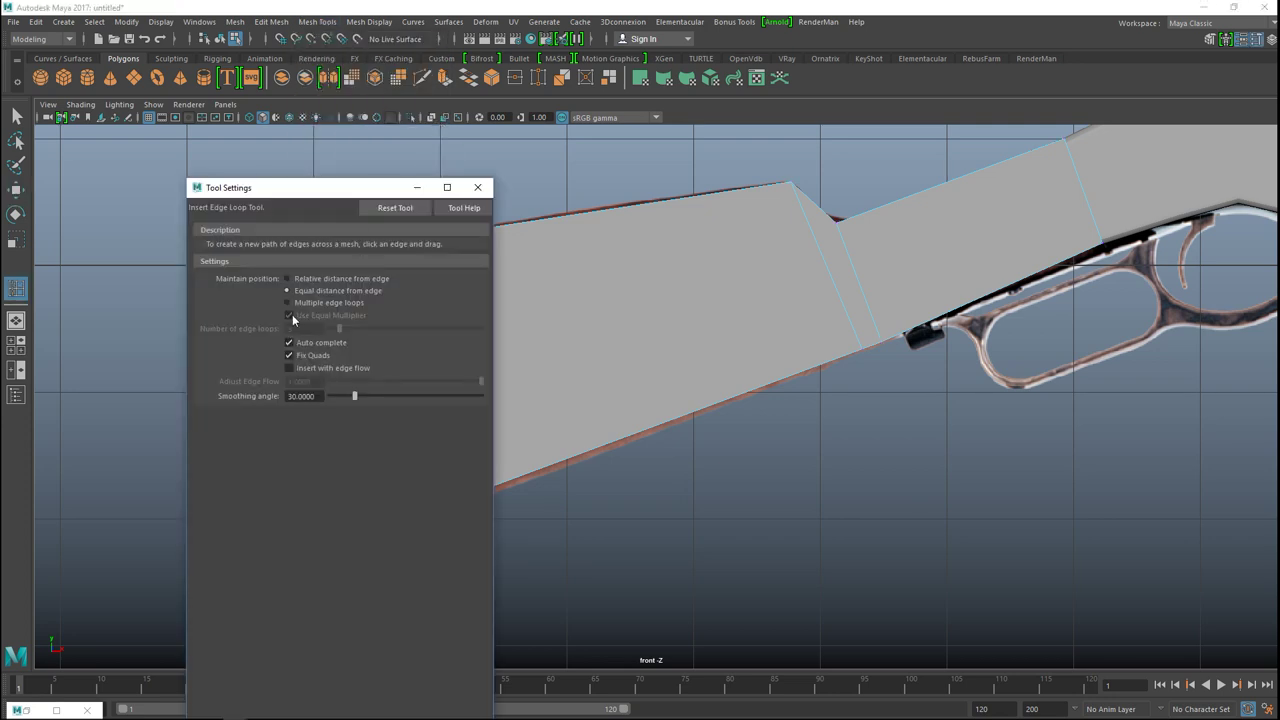
left_click(287, 303)
left_click(477, 187)
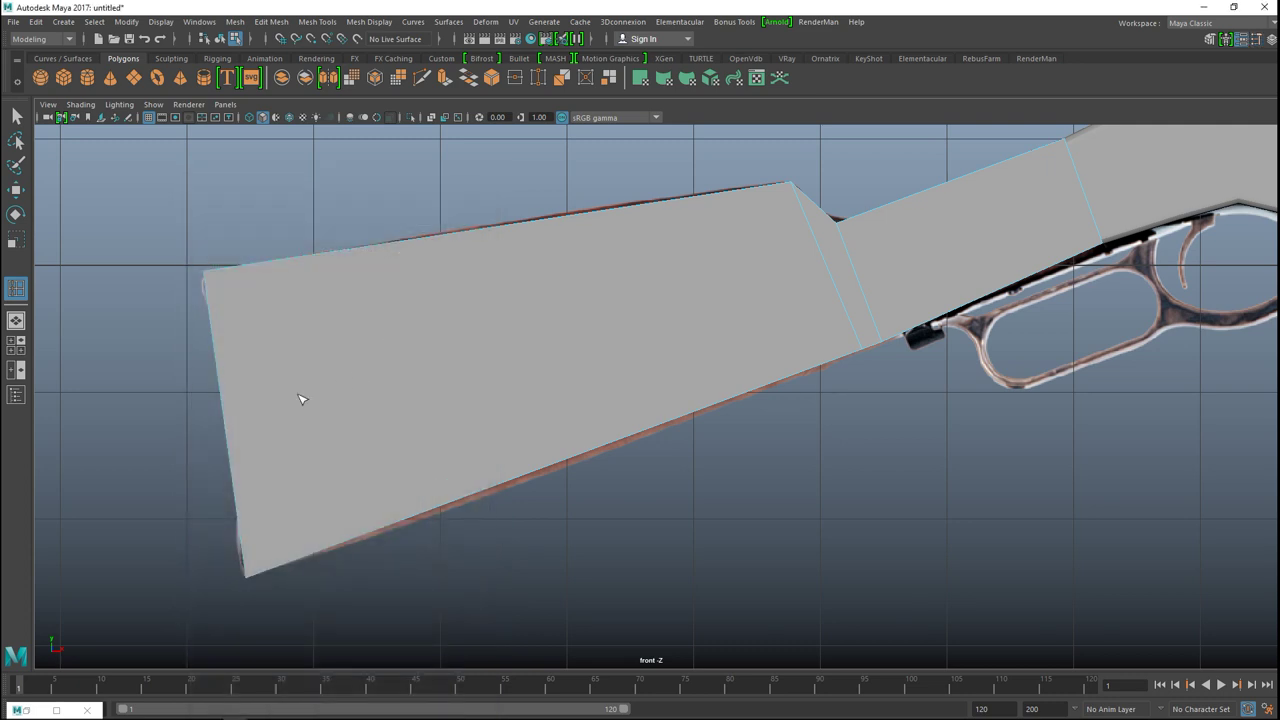
left_click(224, 407)
key("q")
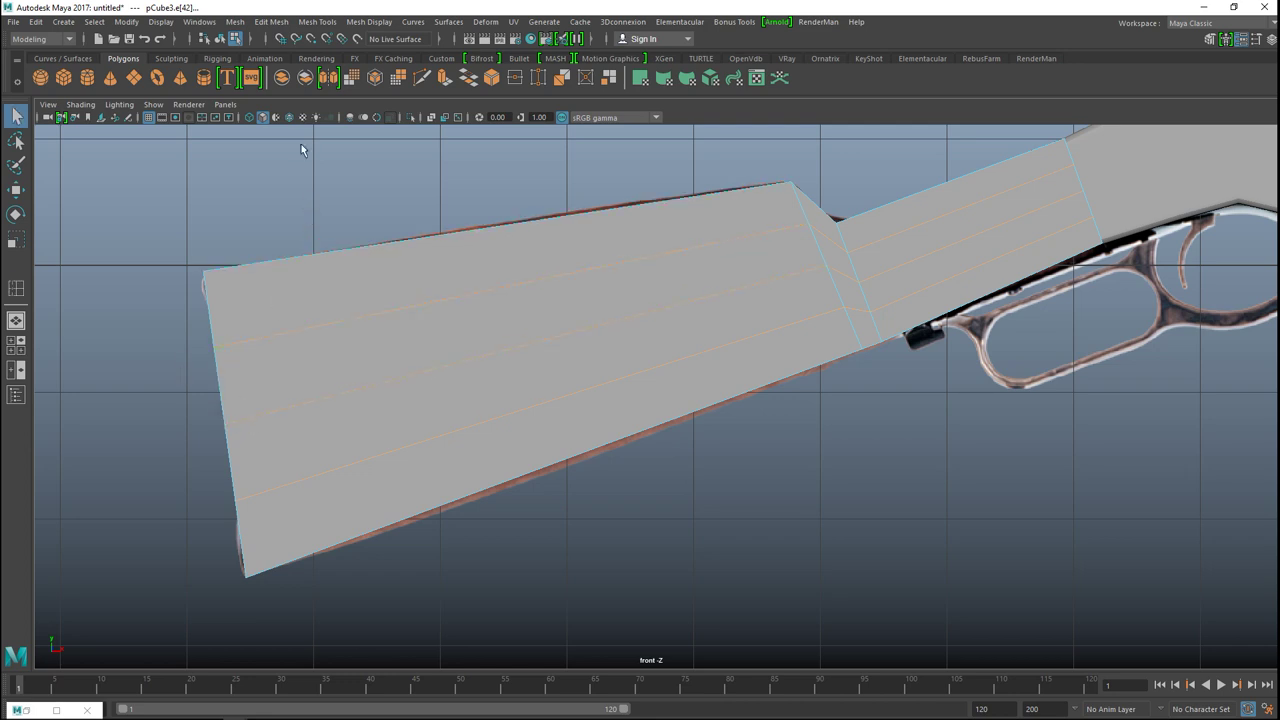
- Make the mesh see-through and move the butt end's intermediate vertices onto the curved butt outline of the reference
left_click(431, 118)
right_click_drag(258, 348, 211, 323)
left_click_drag(251, 365, 229, 347)
key("w")
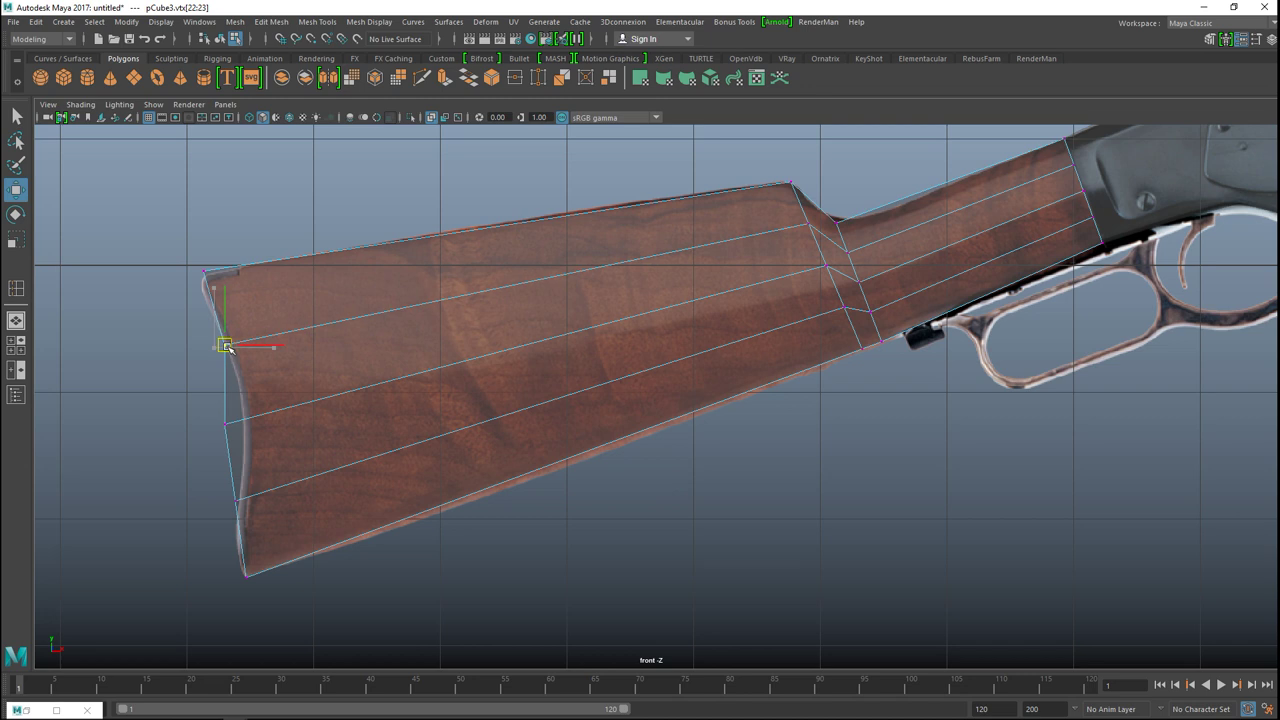
left_click_drag(212, 413, 246, 422)
left_click_drag(241, 507, 243, 502)
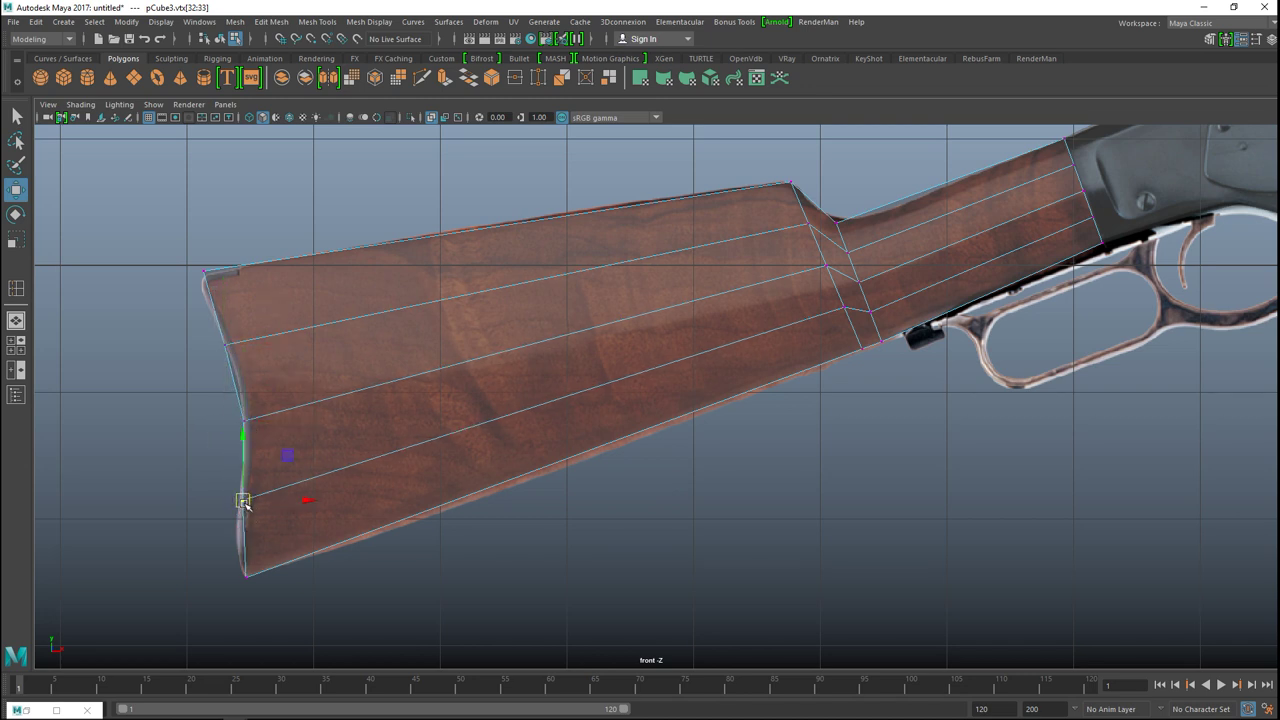
- Scale the whole stock narrower across its width in the perspective view
left_click(16, 356)
key("space")
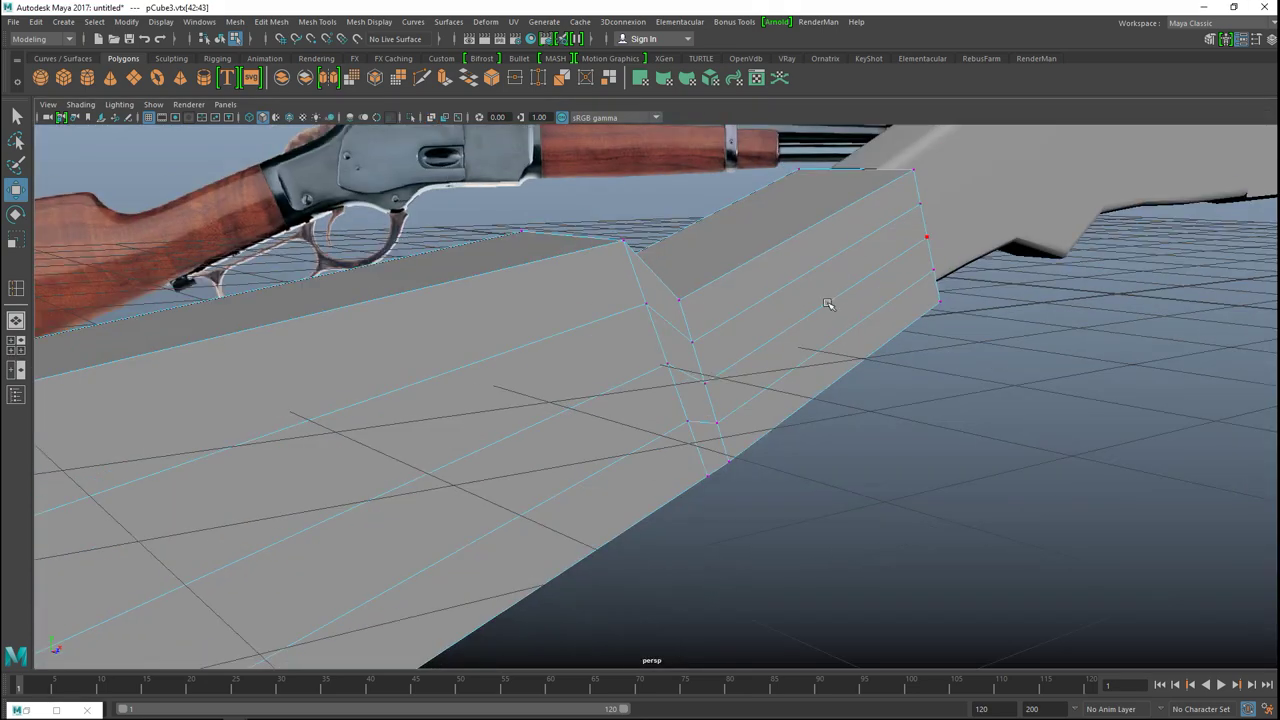
scroll(808, 327, "down", 5)
left_click_drag(724, 388, 621, 342, "alt")
right_click_drag(641, 334, 709, 289)
key("r")
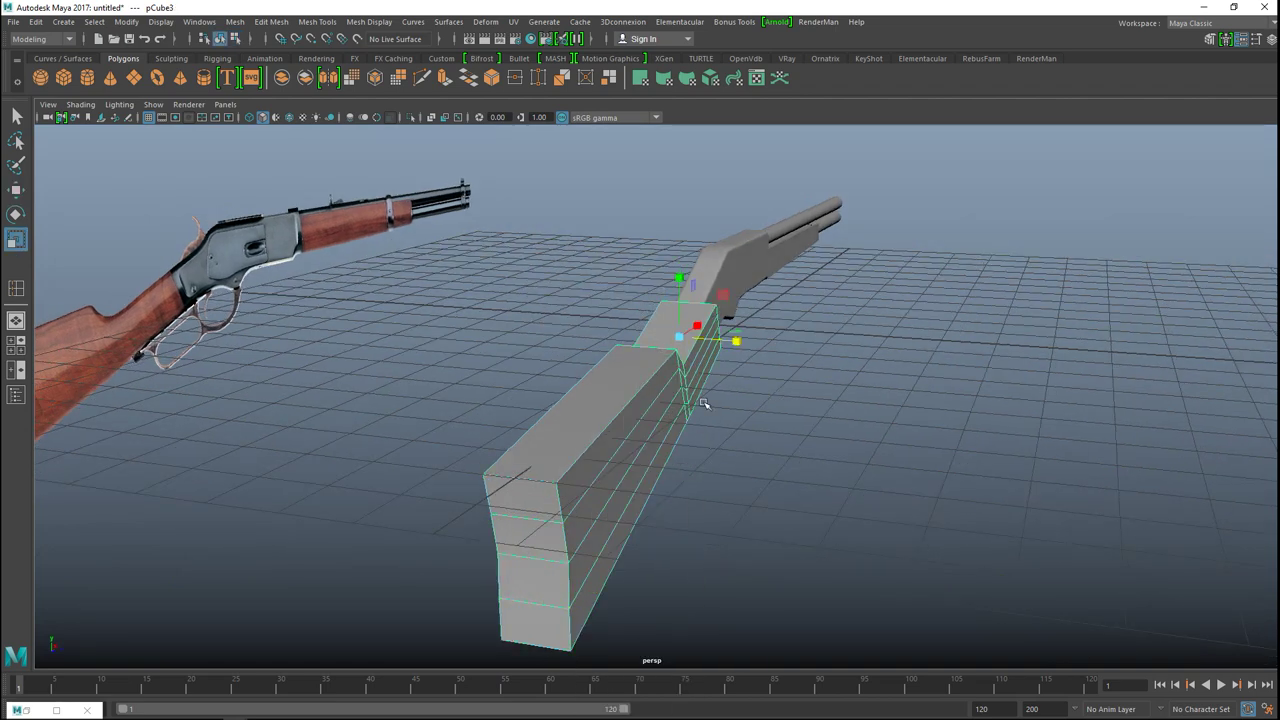
left_click_drag(737, 344, 706, 338)
- Fine-tune the stock's width in the top view so it sits just inside the receiver's sides
left_click(16, 370)
key("space")
key("f")
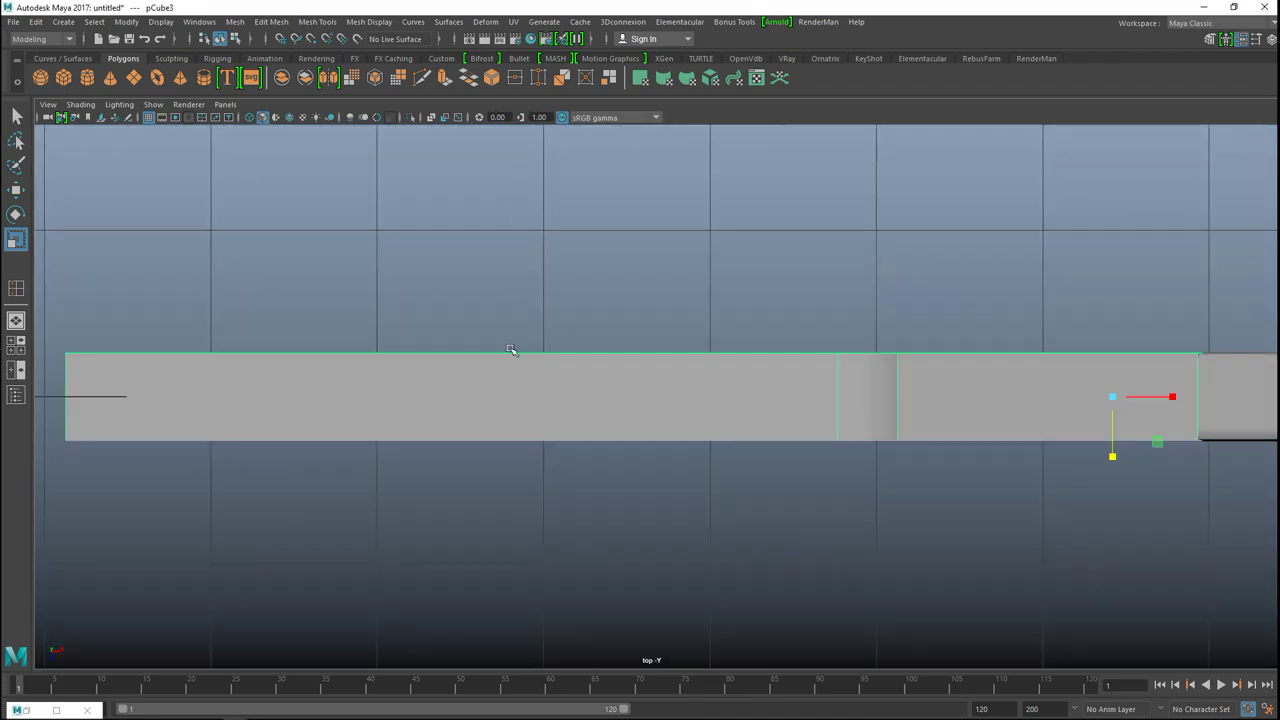
left_click_drag(1113, 458, 1112, 456)
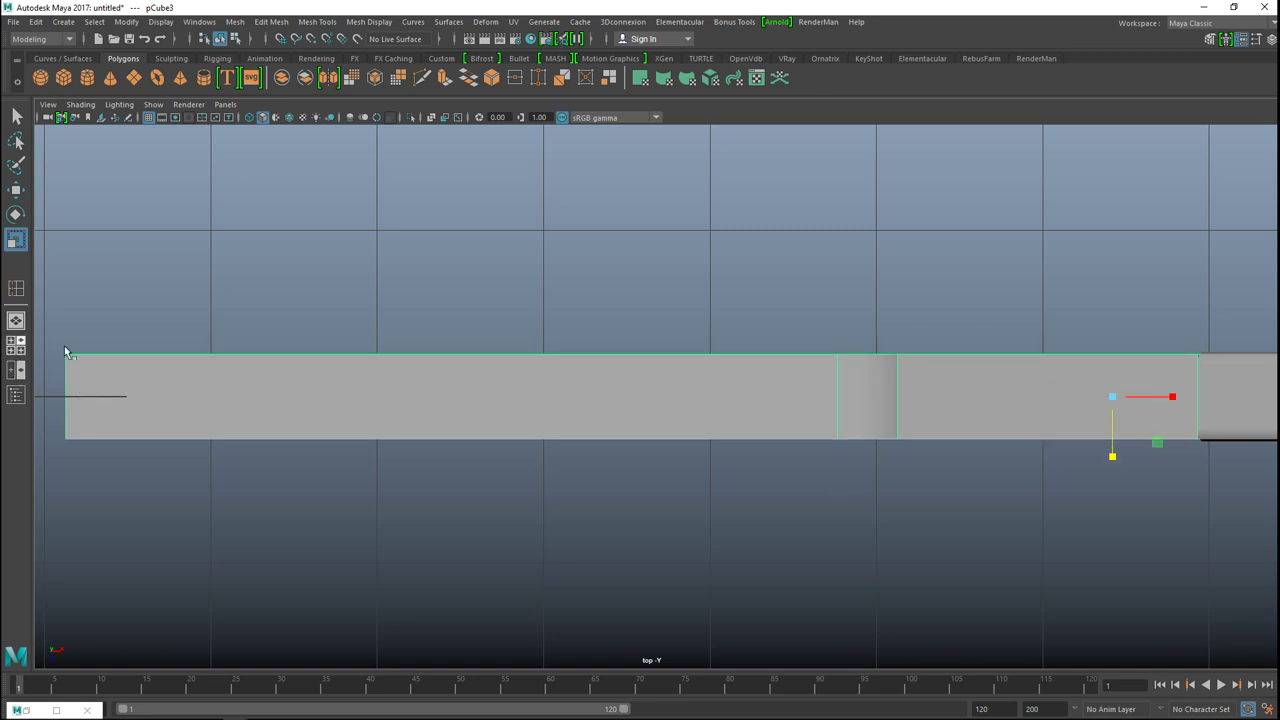
- Select the stock's three lengthwise edge loops and scale them slightly outward across the stock's width
left_click(15, 345)
key("space")
left_click_drag(902, 290, 687, 374, "alt")
right_click_drag(640, 394, 638, 277)
left_click(587, 444)
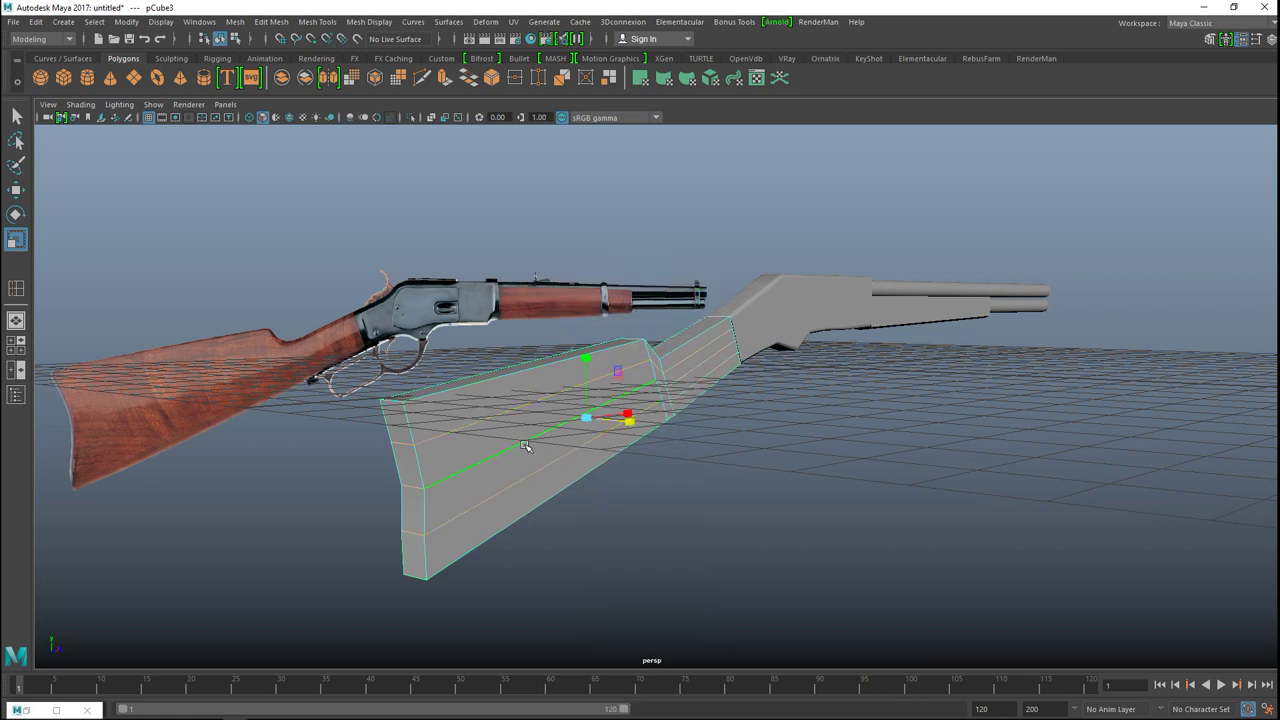
key("q")
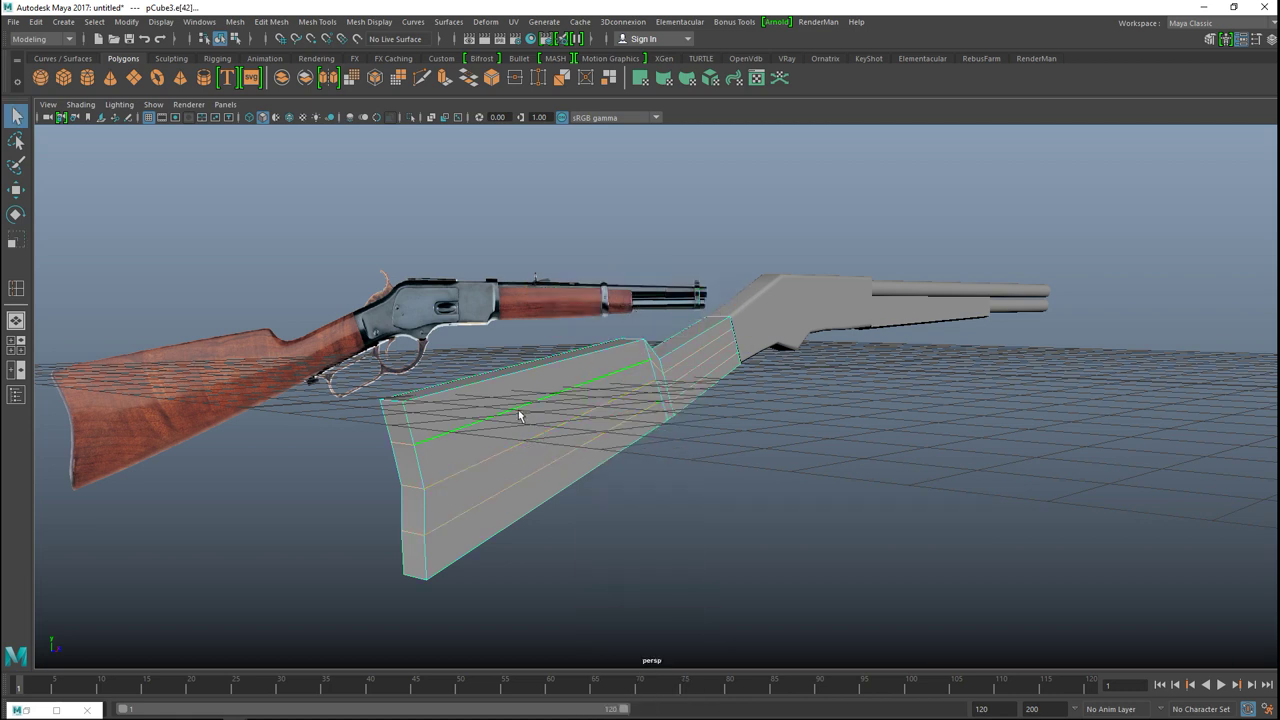
left_click(519, 428, "ctrl")
scroll(681, 509, "down", 2)
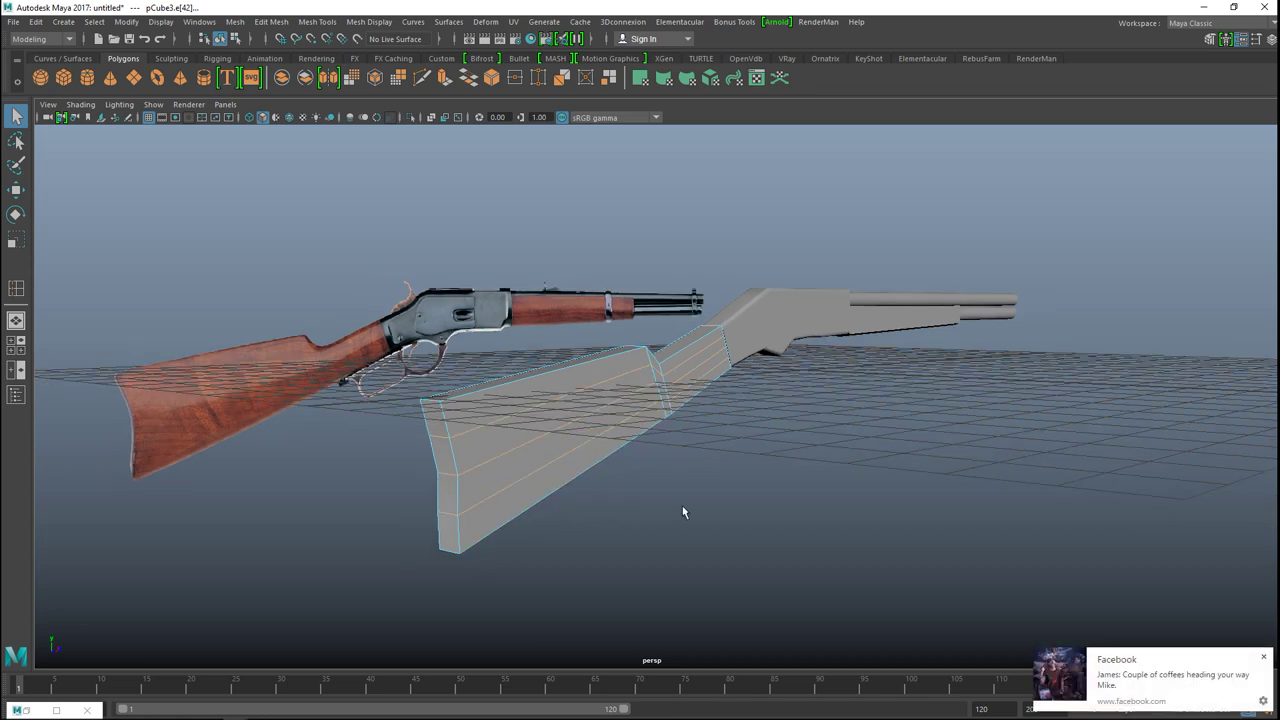
scroll(679, 507, "up", 2)
left_click_drag(640, 543, 669, 546, "alt")
key("r")
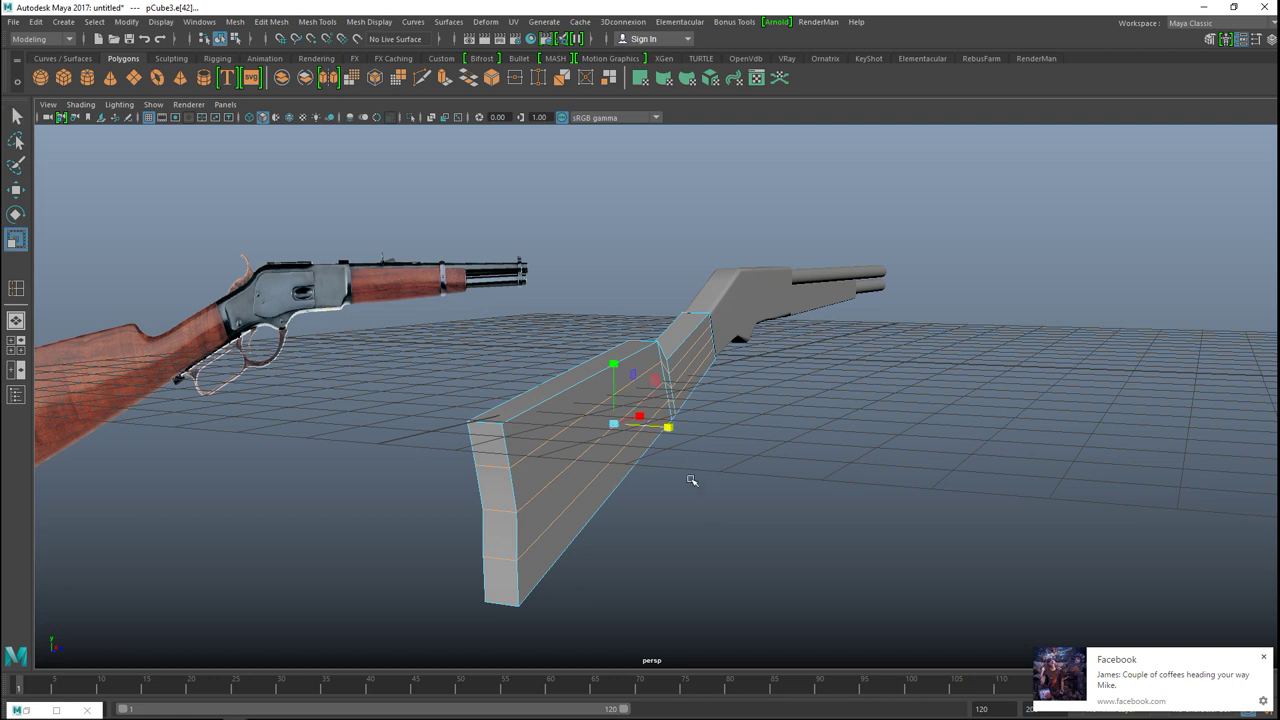
left_click_drag(673, 428, 676, 429)
- Scale only the middle lengthwise edge loop further outward to round the stock's sides
left_click(728, 482)
double_click(550, 486)
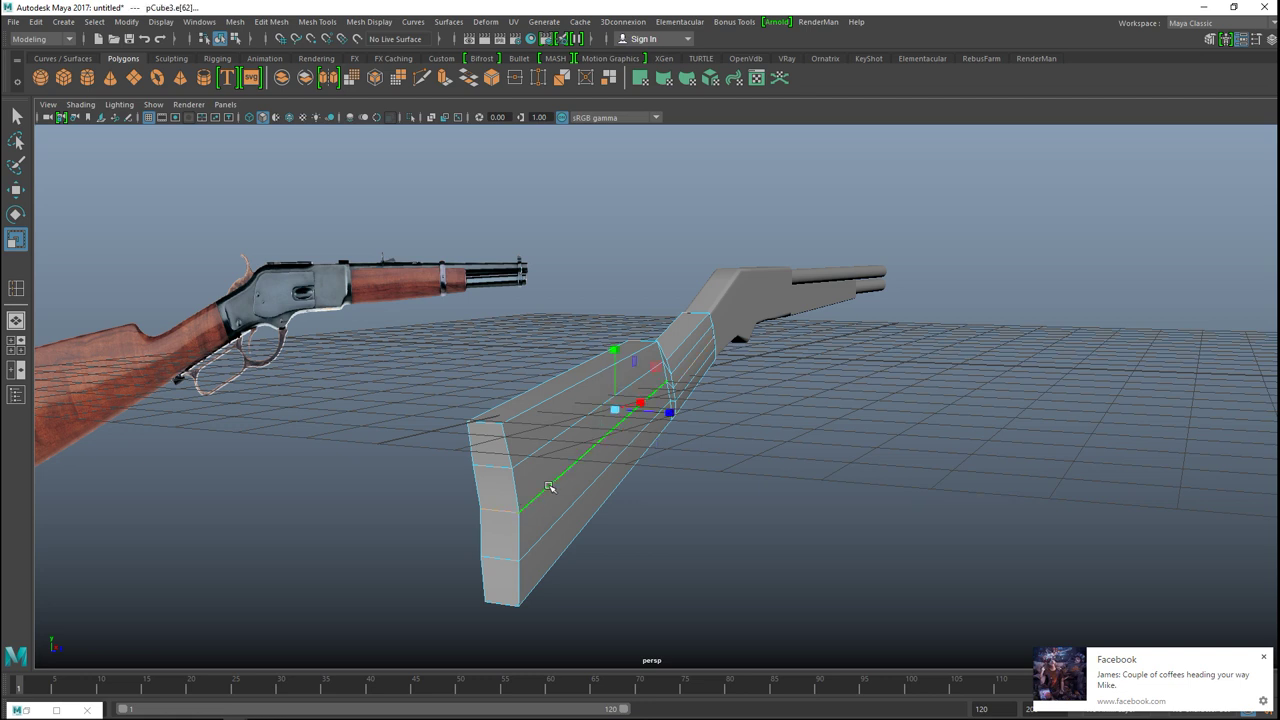
left_click_drag(667, 412, 671, 414)
left_click_drag(677, 418, 671, 405)
left_click(757, 494)
- Select all the rifle's parts in object mode and turn on the Poly Count display
left_click_drag(757, 494, 646, 506, "alt")
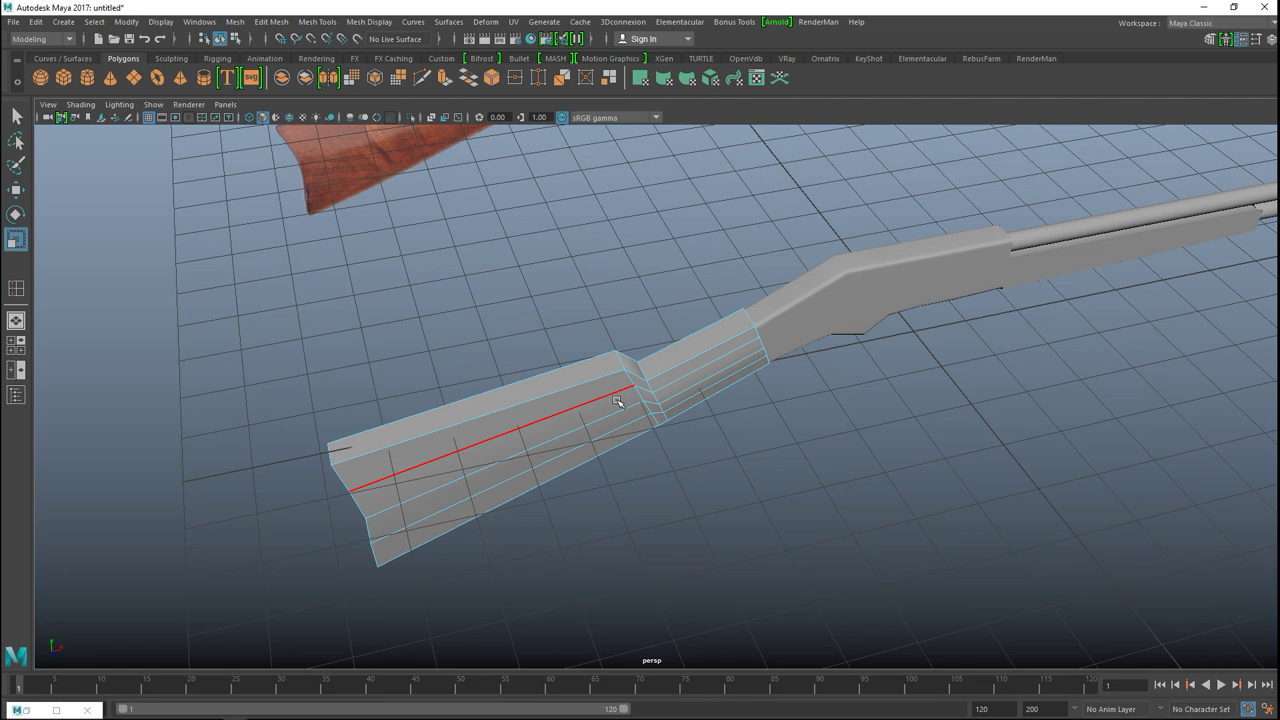
scroll(620, 403, "down", 3)
middle_click_drag(763, 417, 669, 484, "alt")
right_click_drag(699, 418, 771, 314)
scroll(769, 359, "down", 3)
left_click_drag(766, 394, 794, 485, "alt")
left_click_drag(352, 336, 1124, 590)
scroll(305, 263, "up", 3)
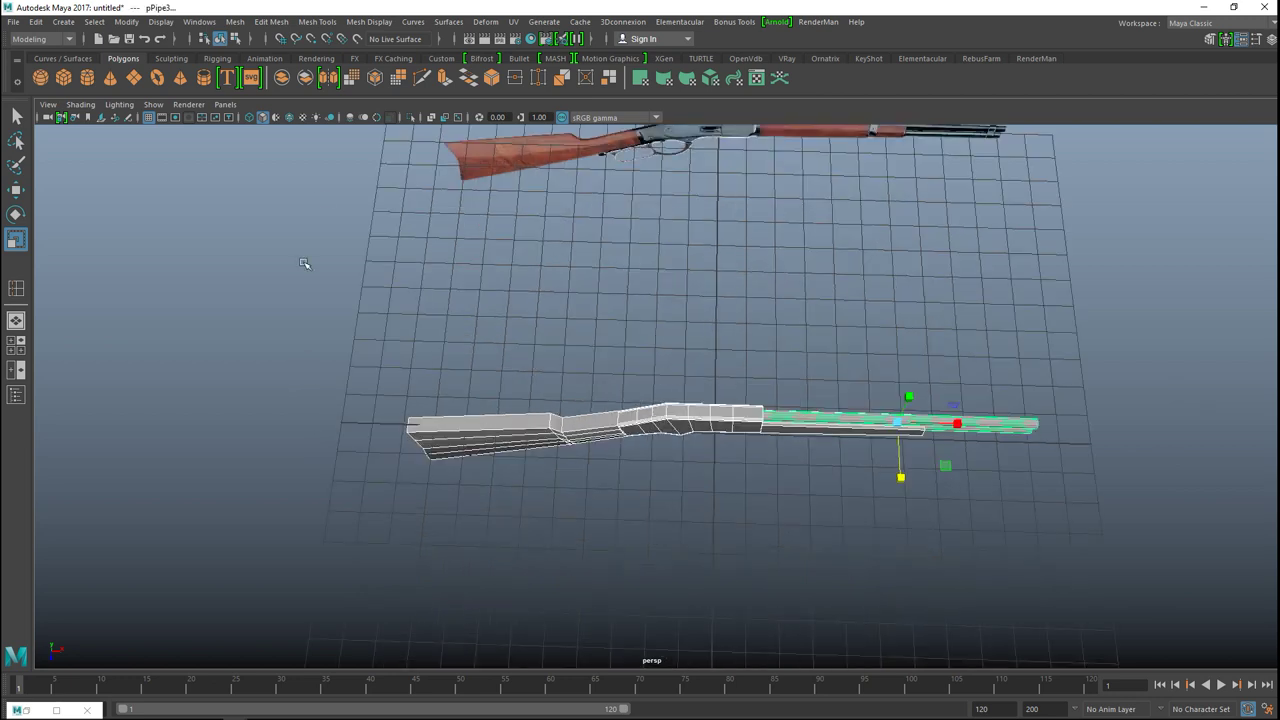
left_click(161, 21)
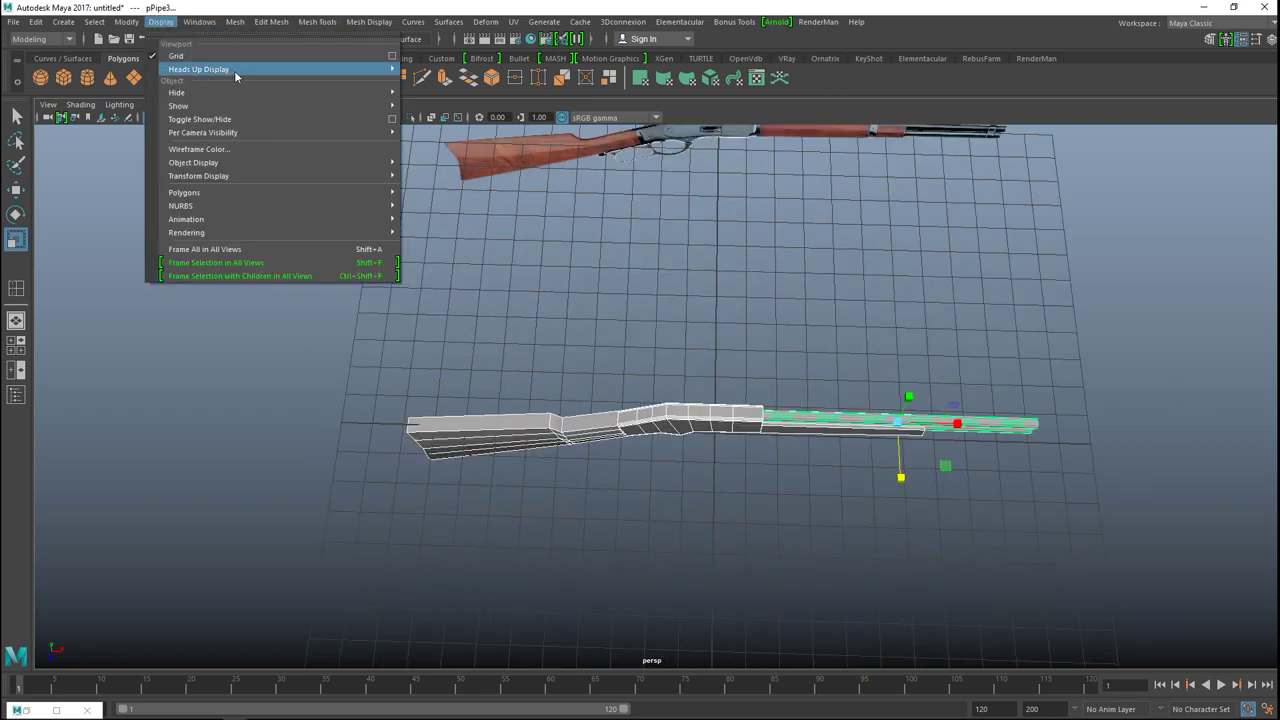
mouse_move(300, 75)
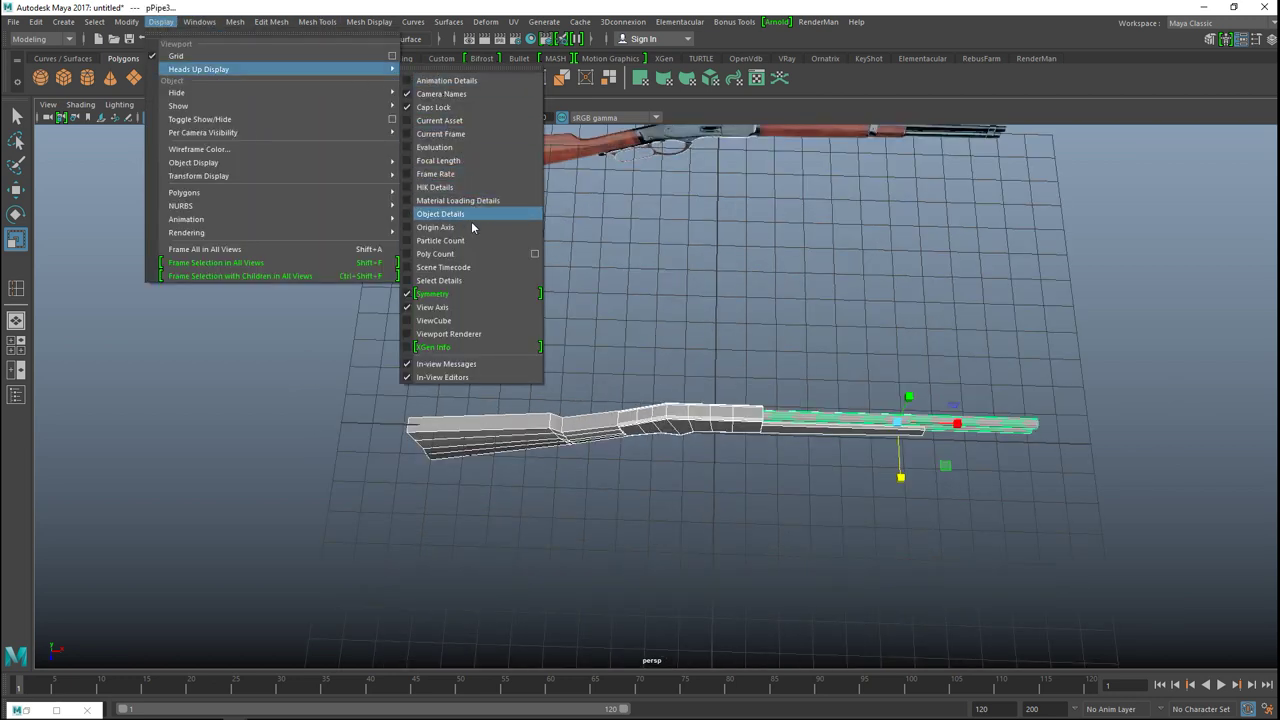
left_click(438, 254)
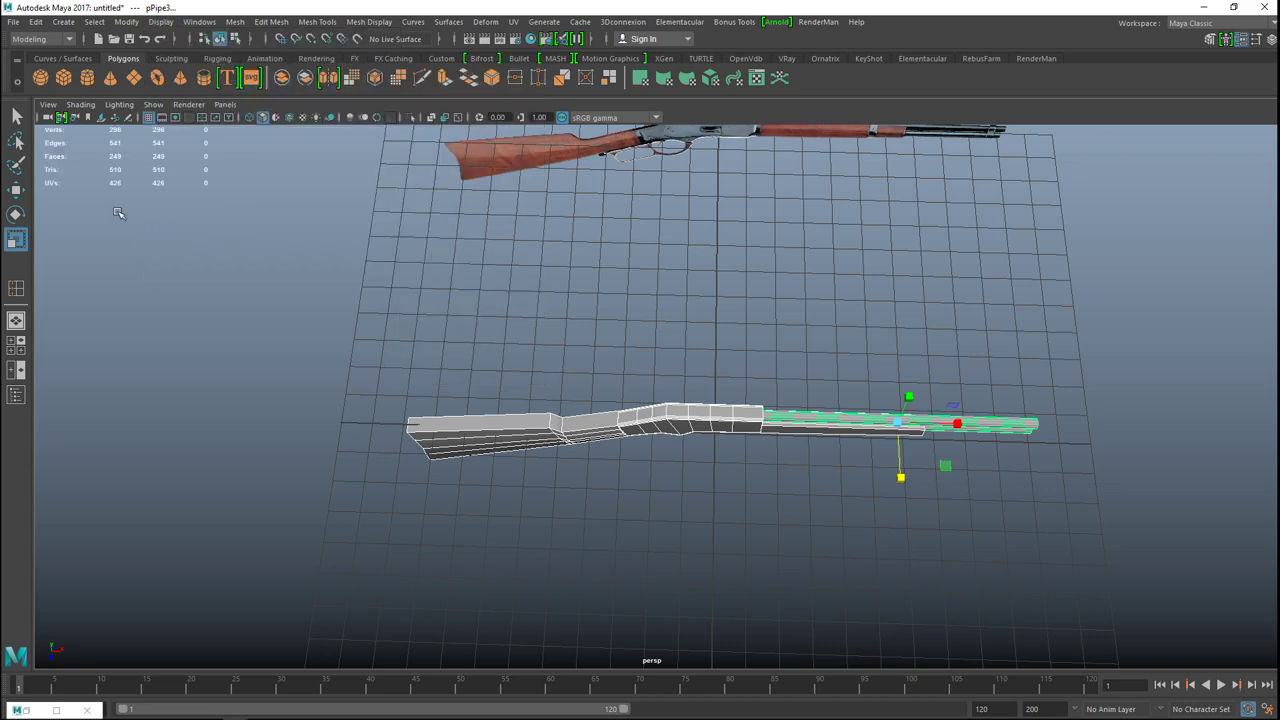
scroll(571, 443, "down", 3)
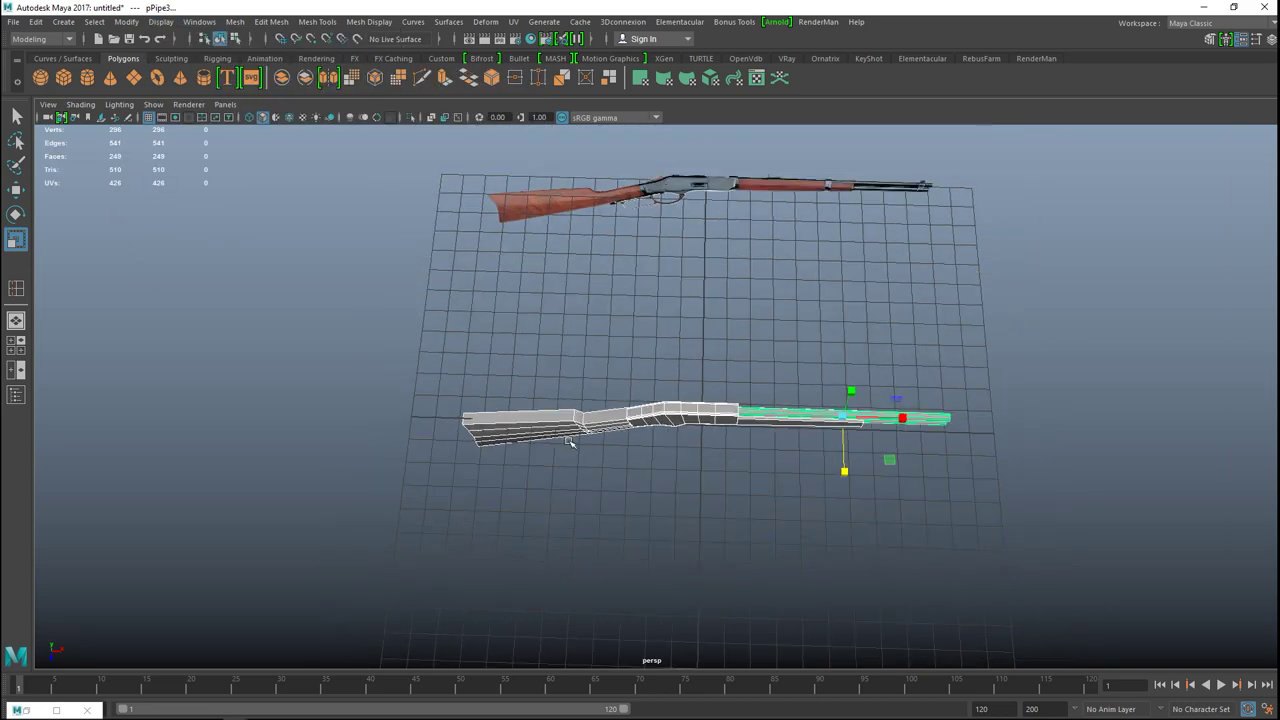
- Try softening all of the stock's edges
scroll(569, 443, "up", 6)
left_click_drag(591, 524, 510, 462, "alt")
middle_click_drag(565, 487, 613, 470, "alt")
right_click_drag(526, 447, 525, 273)
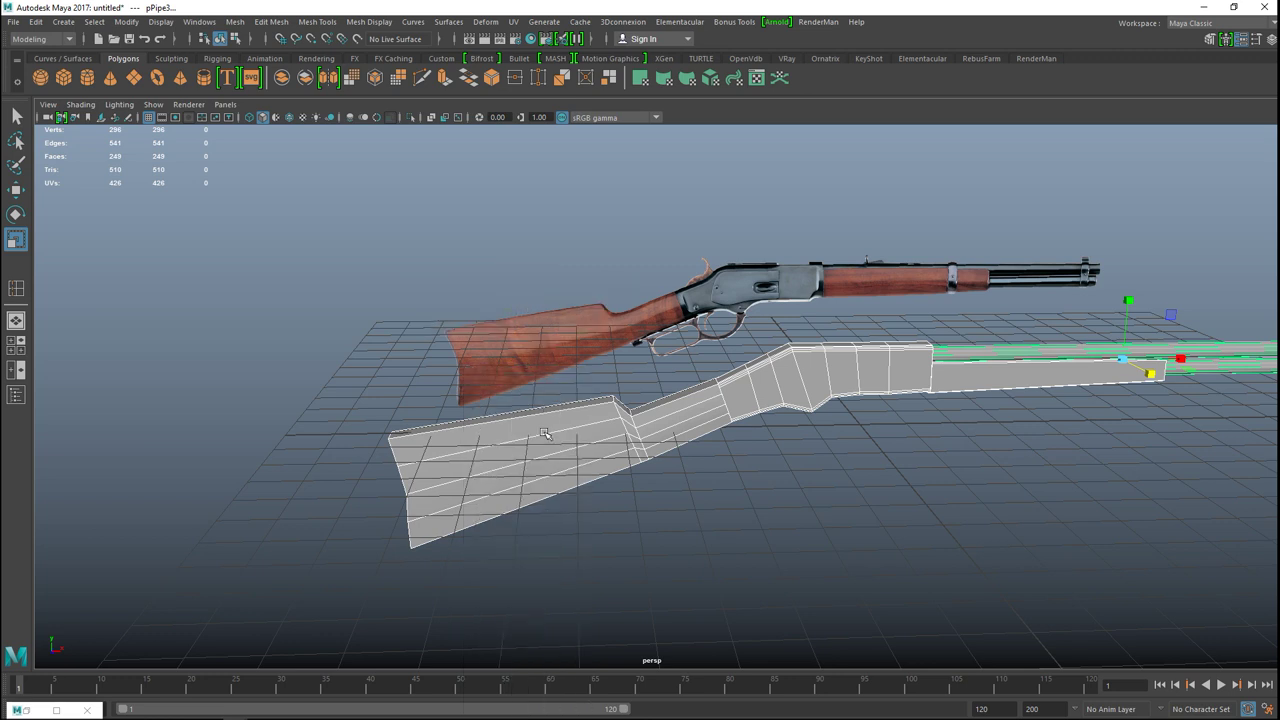
left_click_drag(521, 346, 720, 569)
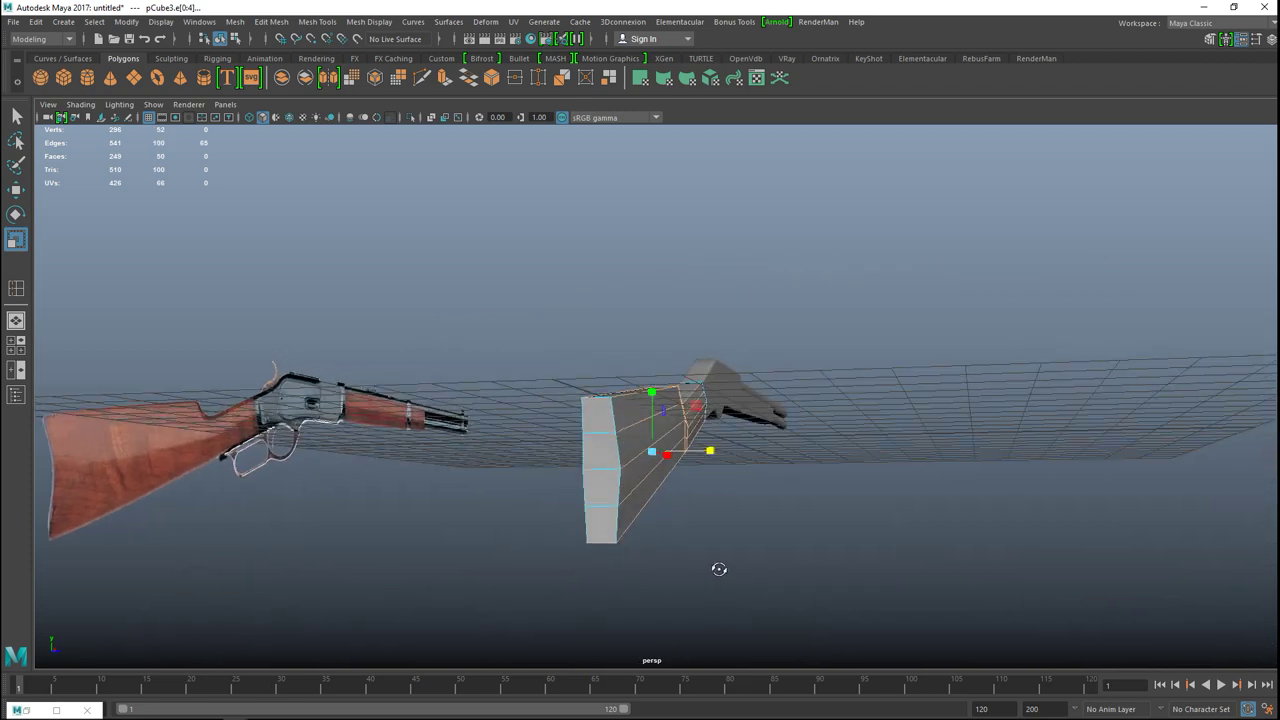
left_click(360, 22)
mouse_move(441, 21)
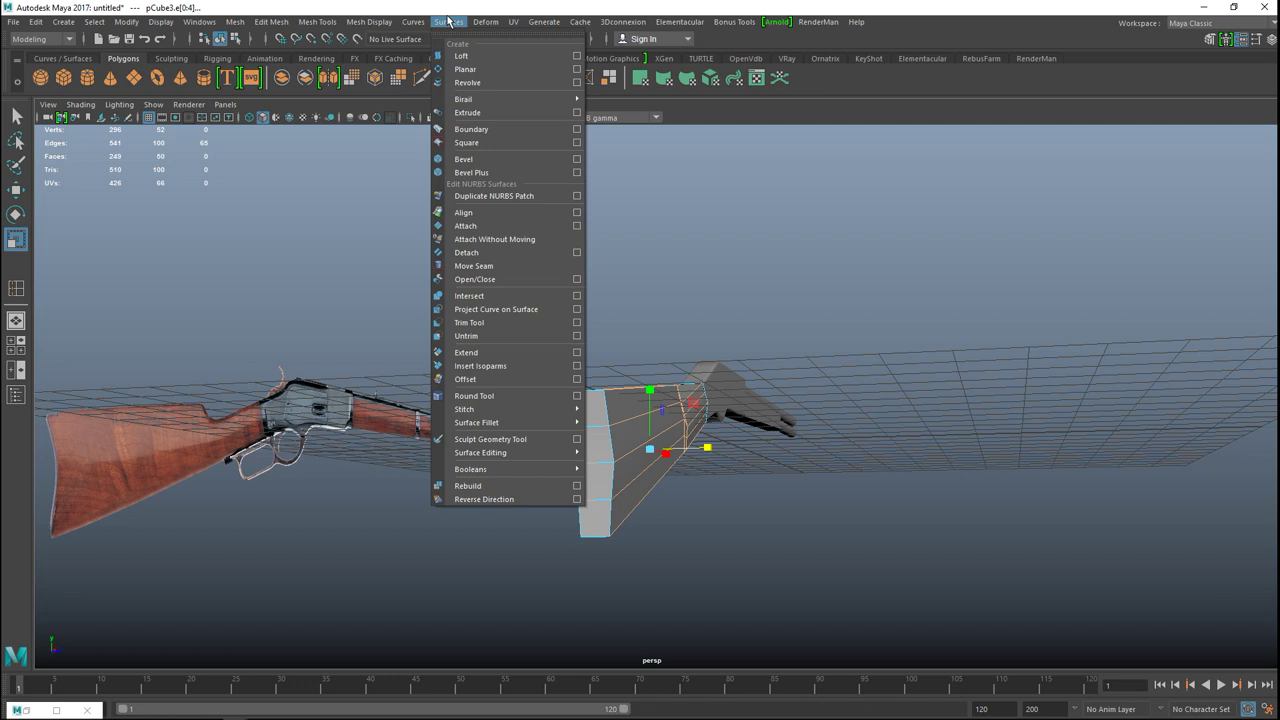
mouse_move(357, 24)
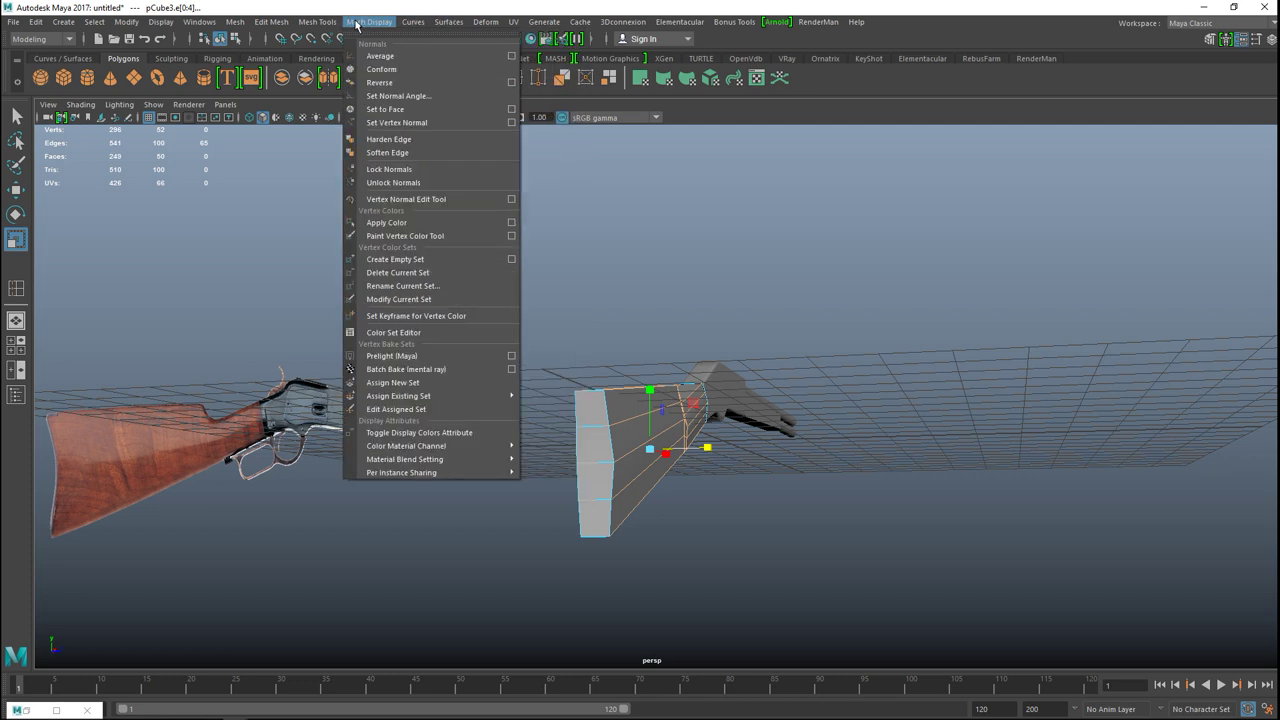
left_click(418, 153)
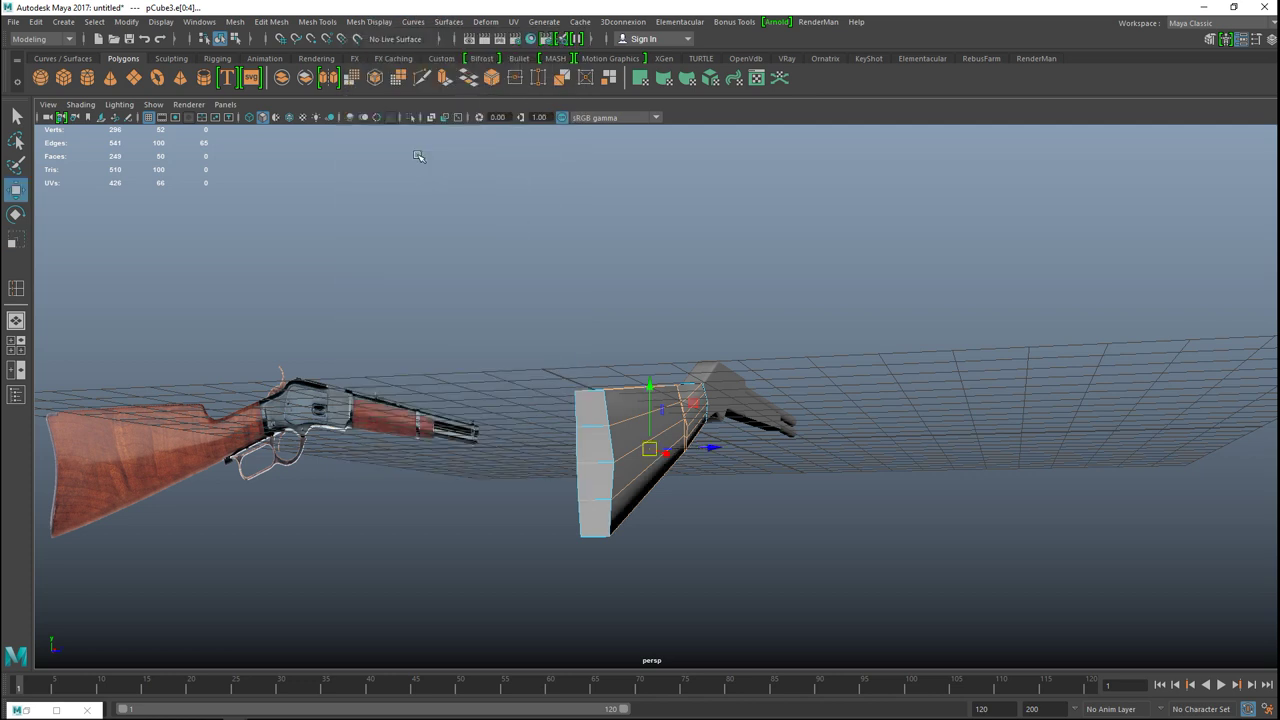
- Check the stock's smoothed shading from the side and undo the edge softening
left_click(736, 541)
left_click_drag(817, 541, 740, 564, "alt")
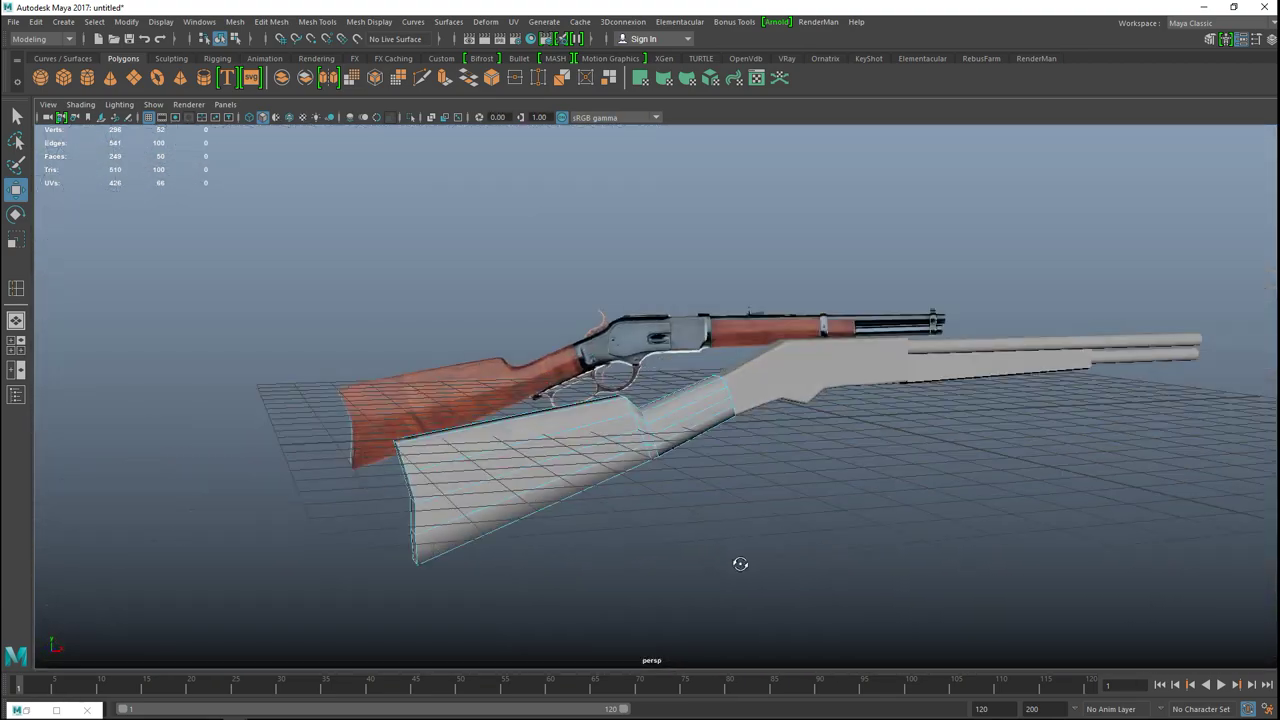
scroll(760, 563, "up", 6)
left_click_drag(906, 497, 826, 525, "alt")
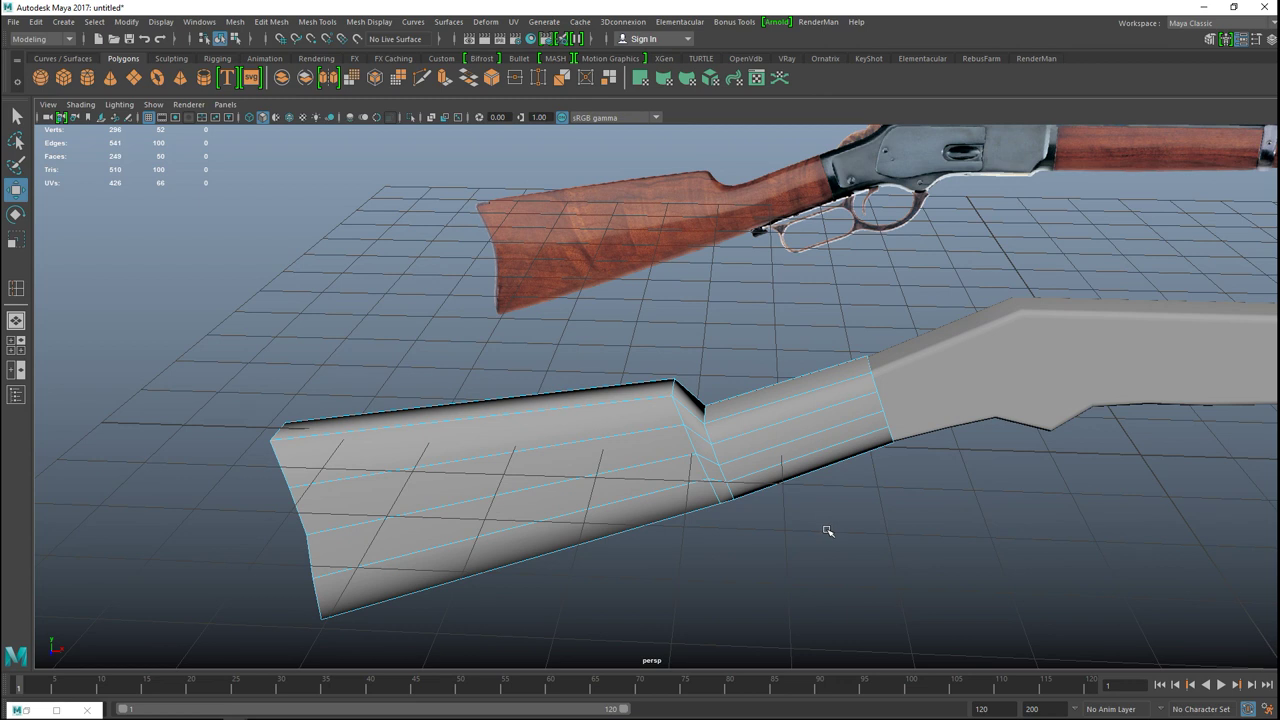
key("ctrl+z")
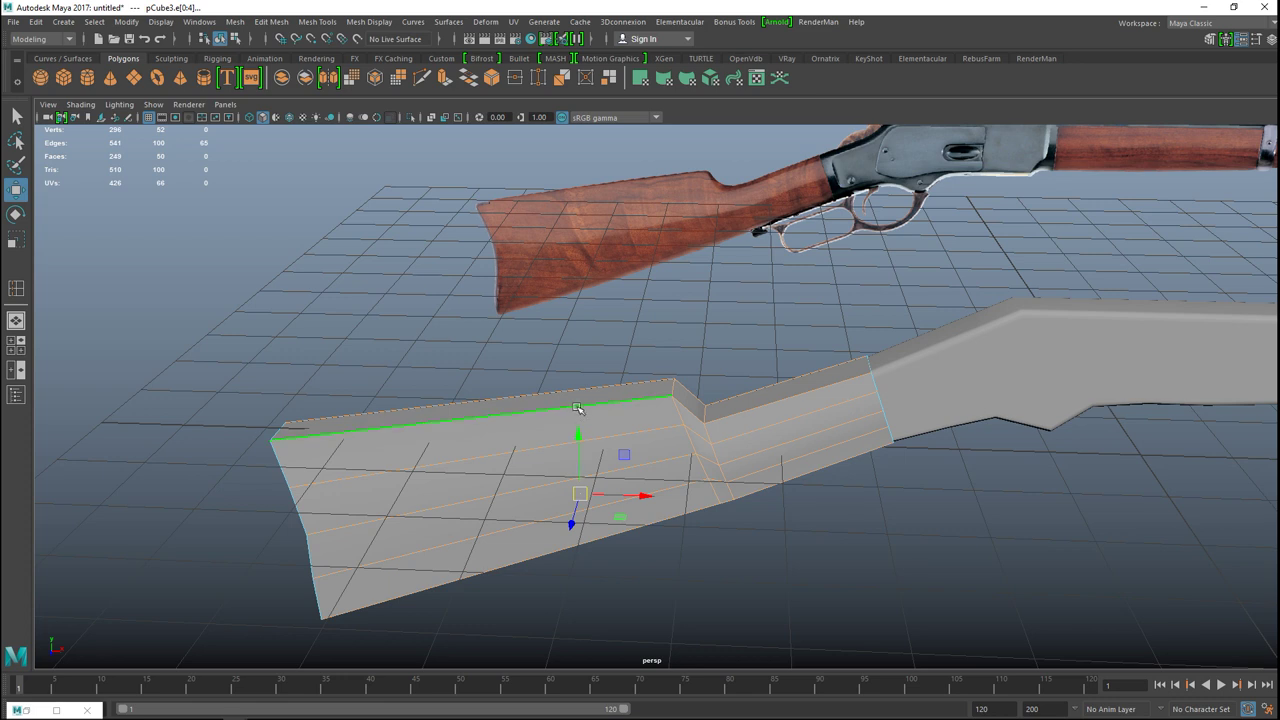
- Bevel the stock's upper and lower lengthwise corner edges on both sides with a fraction of 0.3
right_click_drag(577, 408, 613, 414)
double_click(623, 405)
double_click(661, 382, "shift")
double_click(670, 520, "shift")
left_click_drag(513, 511, 848, 517, "alt")
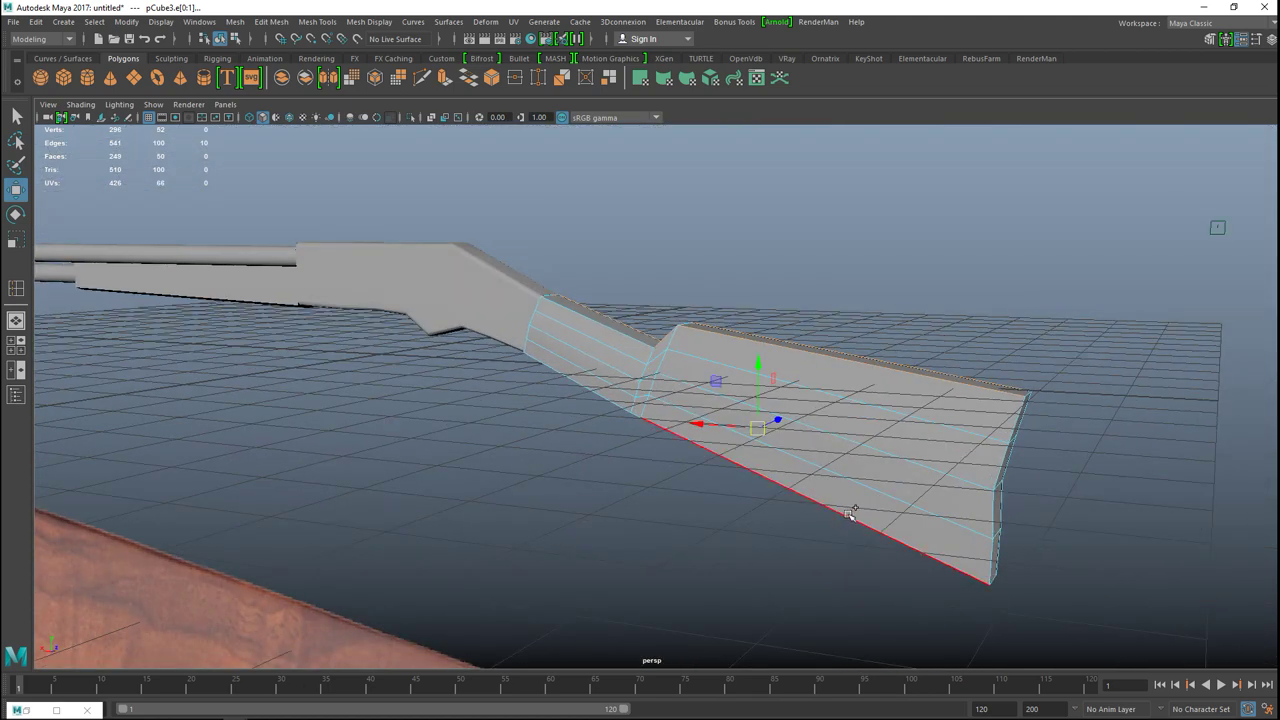
double_click(844, 515, "shift")
scroll(707, 519, "up", 2)
left_click(591, 412, "shift")
mouse_move(571, 474)
left_mouse_down("alt")
mouse_move(568, 411)
mouse_move(569, 486)
mouse_move(540, 497)
mouse_move(572, 488)
mouse_move(566, 472)
left_mouse_up("alt")
left_click(605, 269, "shift")
left_click_drag(695, 398, 428, 125, "alt")
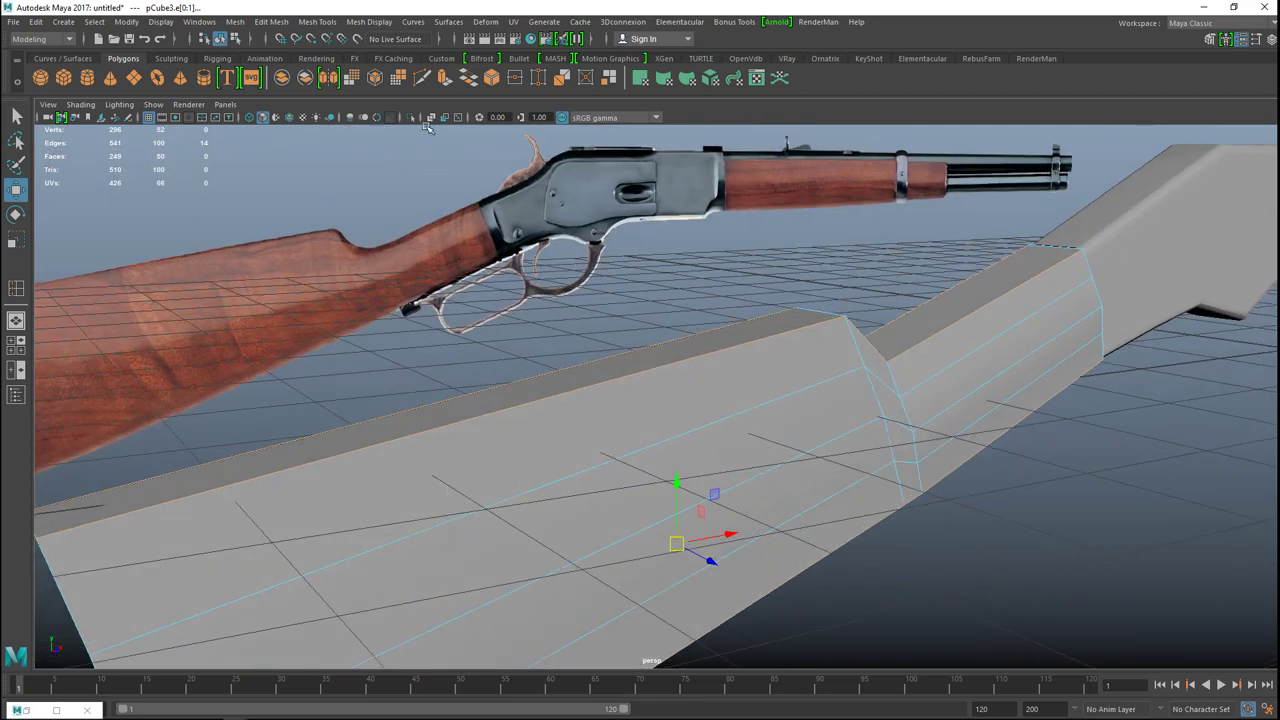
left_click(271, 21)
left_click(324, 70)
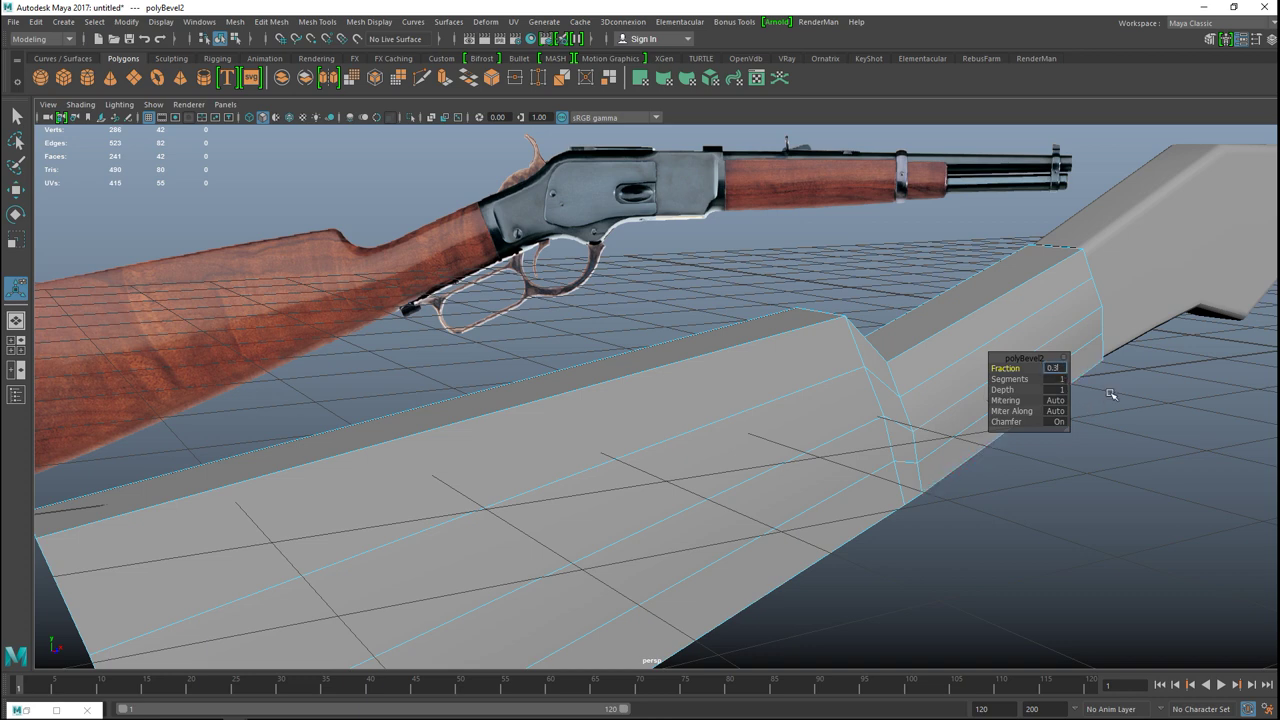
key("Return")
left_click_drag(1047, 319, 890, 455, "alt")
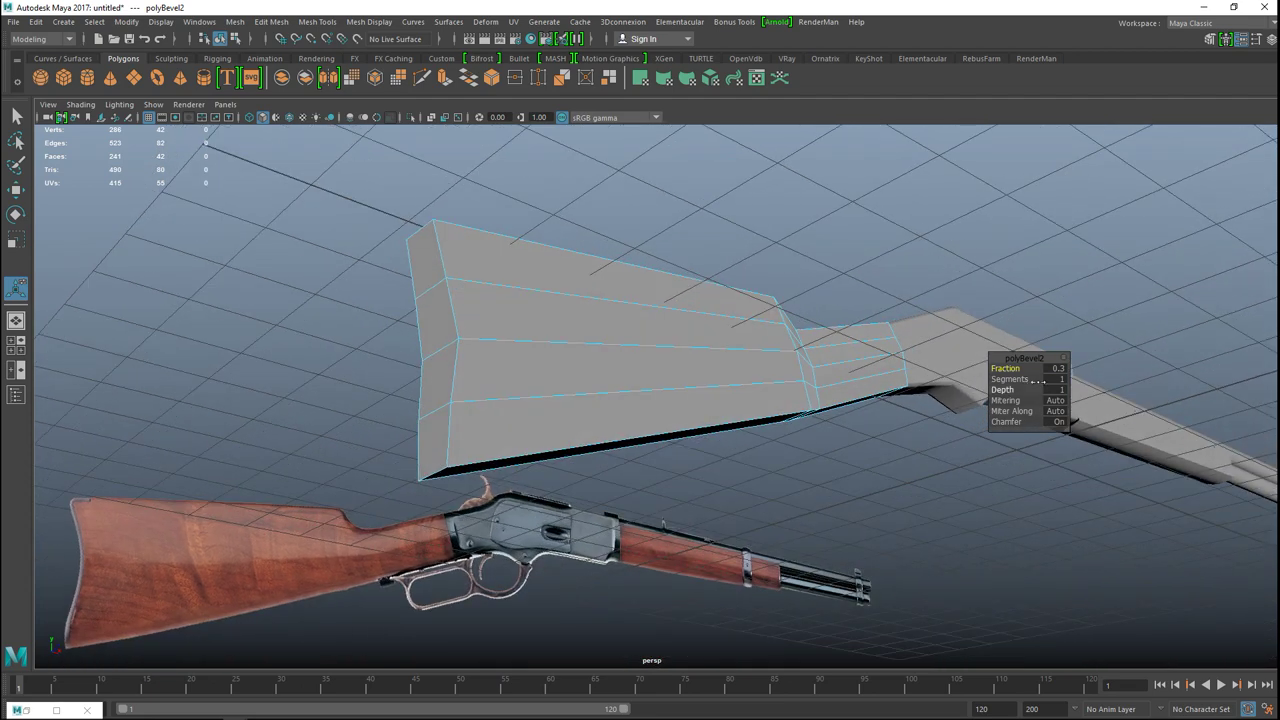
left_click(1055, 368)
key("Return")
left_click_drag(986, 471, 954, 514, "alt")
left_click(954, 514)
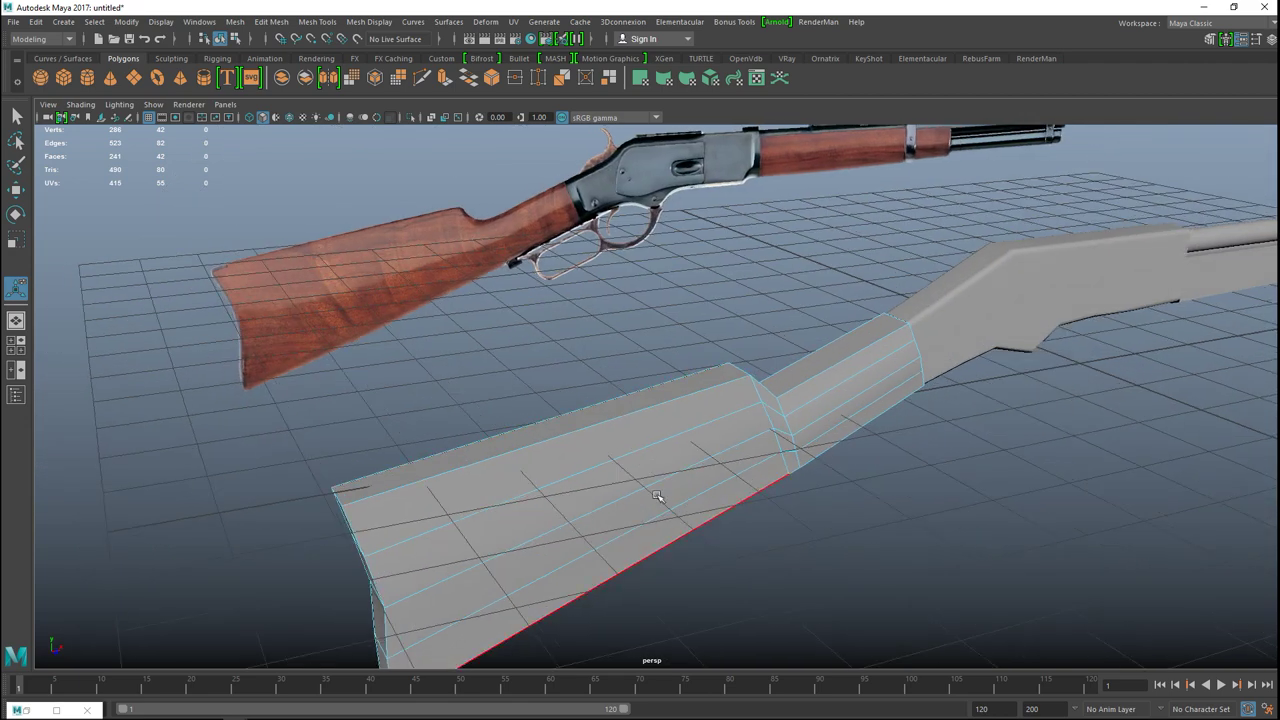
- Reselect the four corner edge loops along the stock's top and underside and bevel them again with a fraction of 0.3
right_click_drag(749, 333, 770, 298)
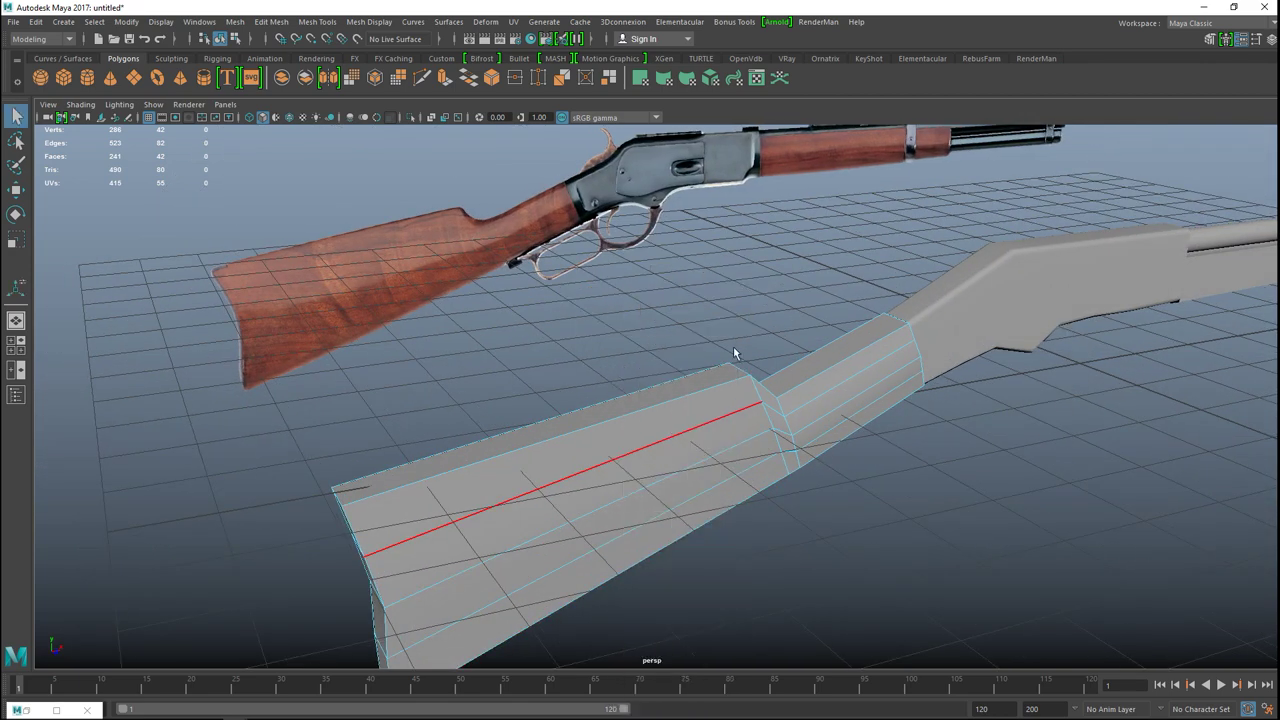
right_click_drag(685, 401, 680, 277)
double_click(656, 401)
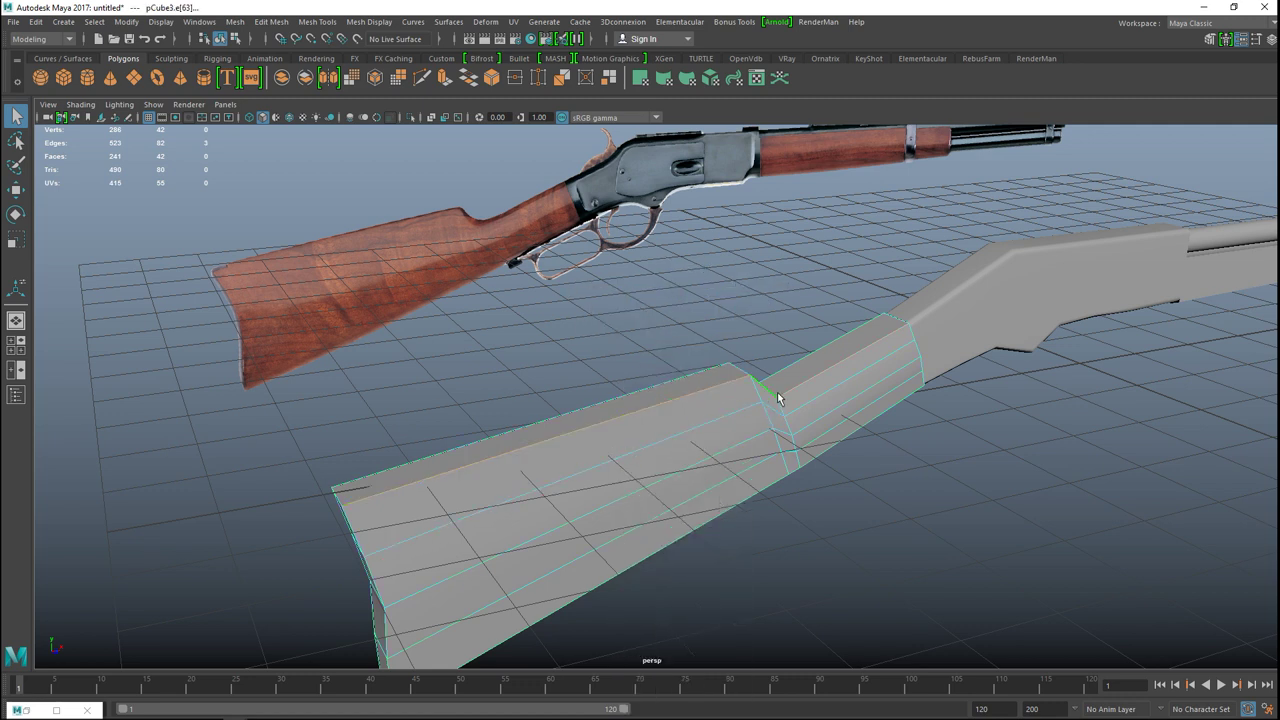
double_click(676, 379)
left_click_drag(800, 491, 756, 448, "alt")
double_click(663, 340, "shift")
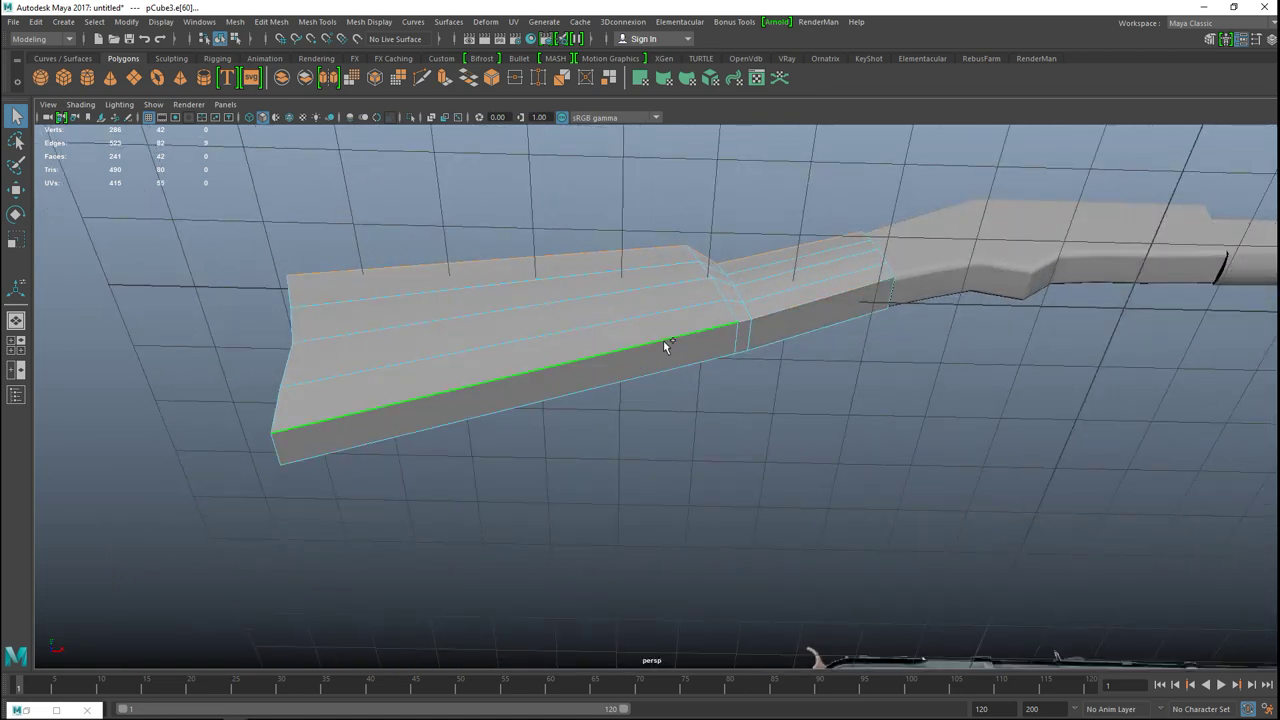
double_click(678, 365, "shift")
left_click(271, 21)
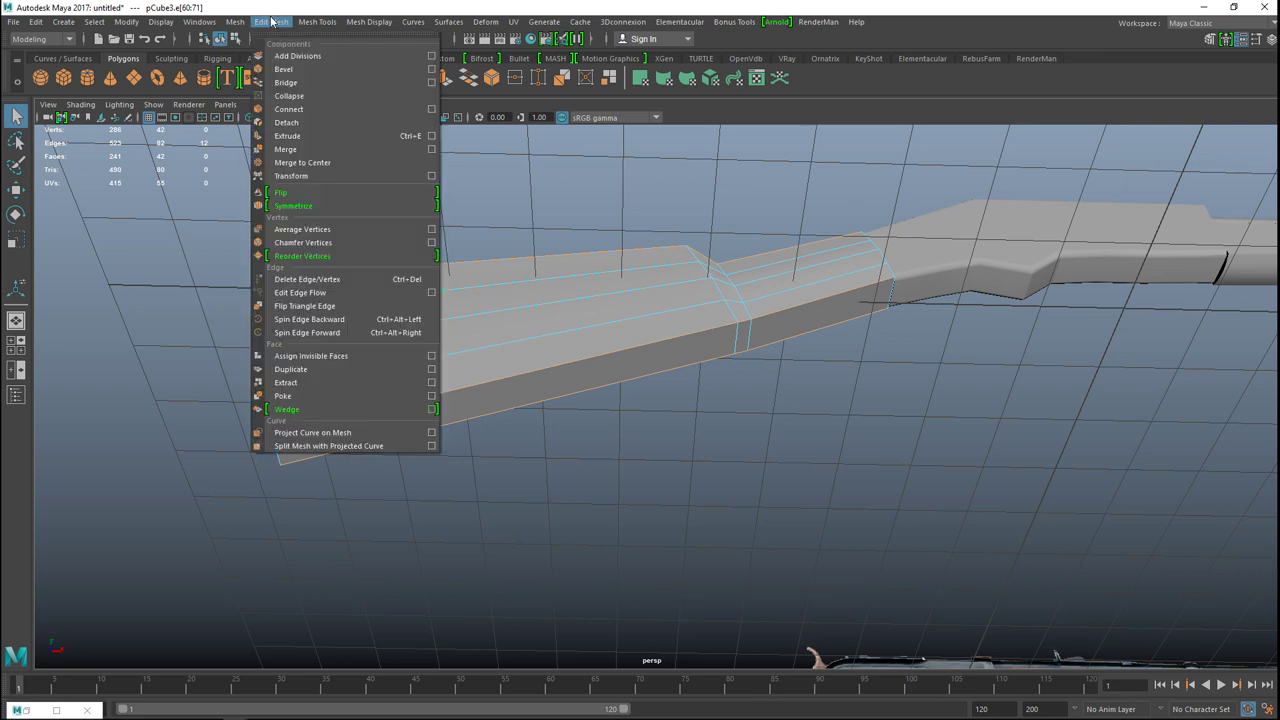
left_click(310, 69)
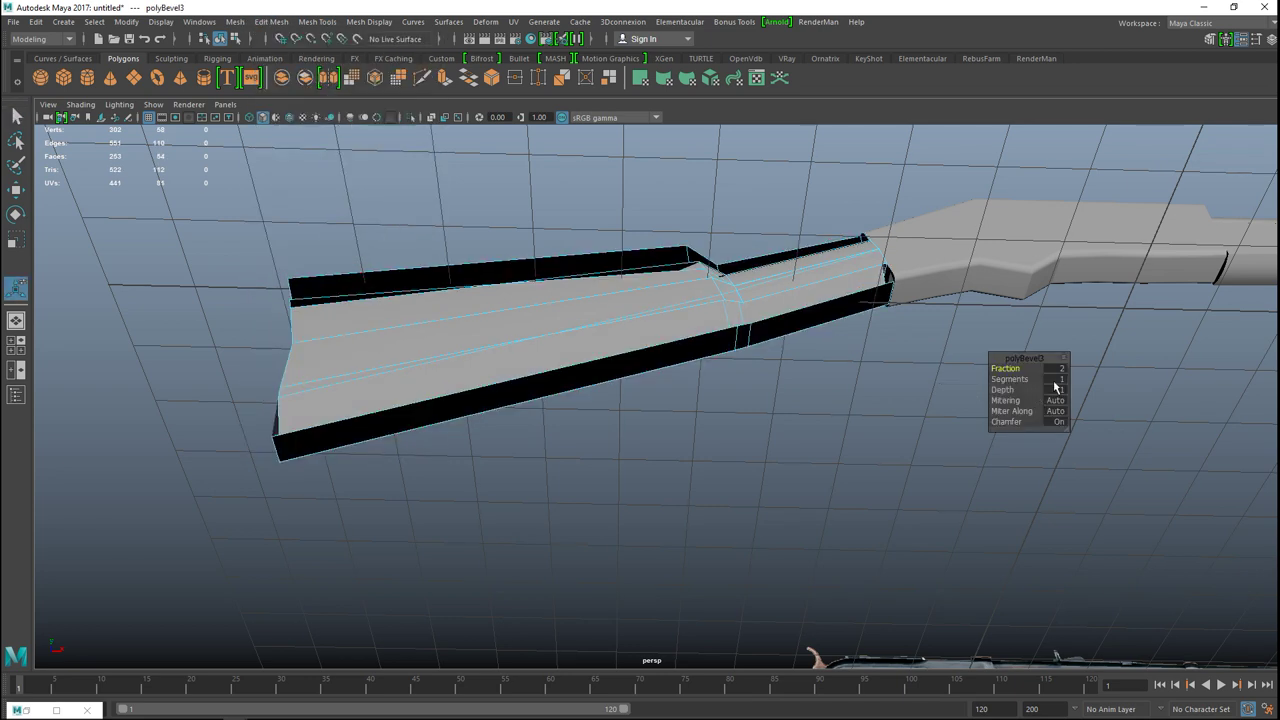
left_click(1053, 372)
type("0.3")
key("Return")
left_click_drag(137, 471, 529, 517, "alt")
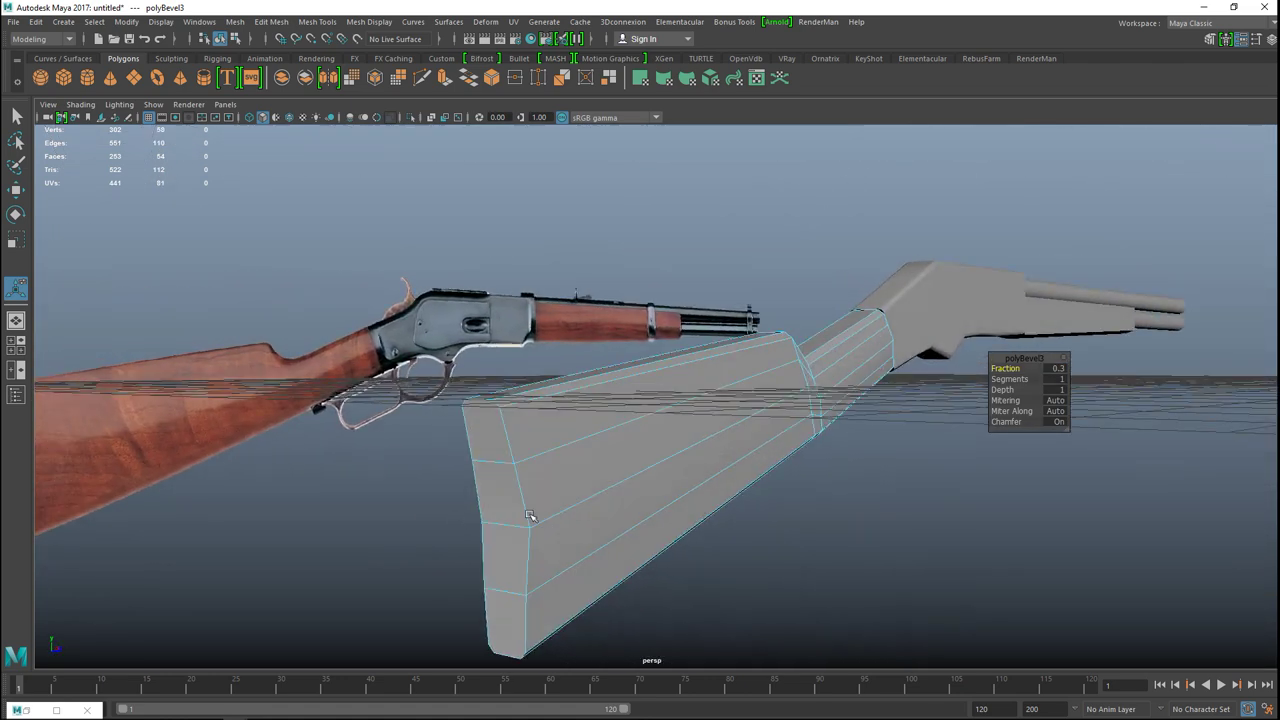
- Try 3 segments on the stock's corner bevel
left_click(1055, 380)
type("3")
key("Return")
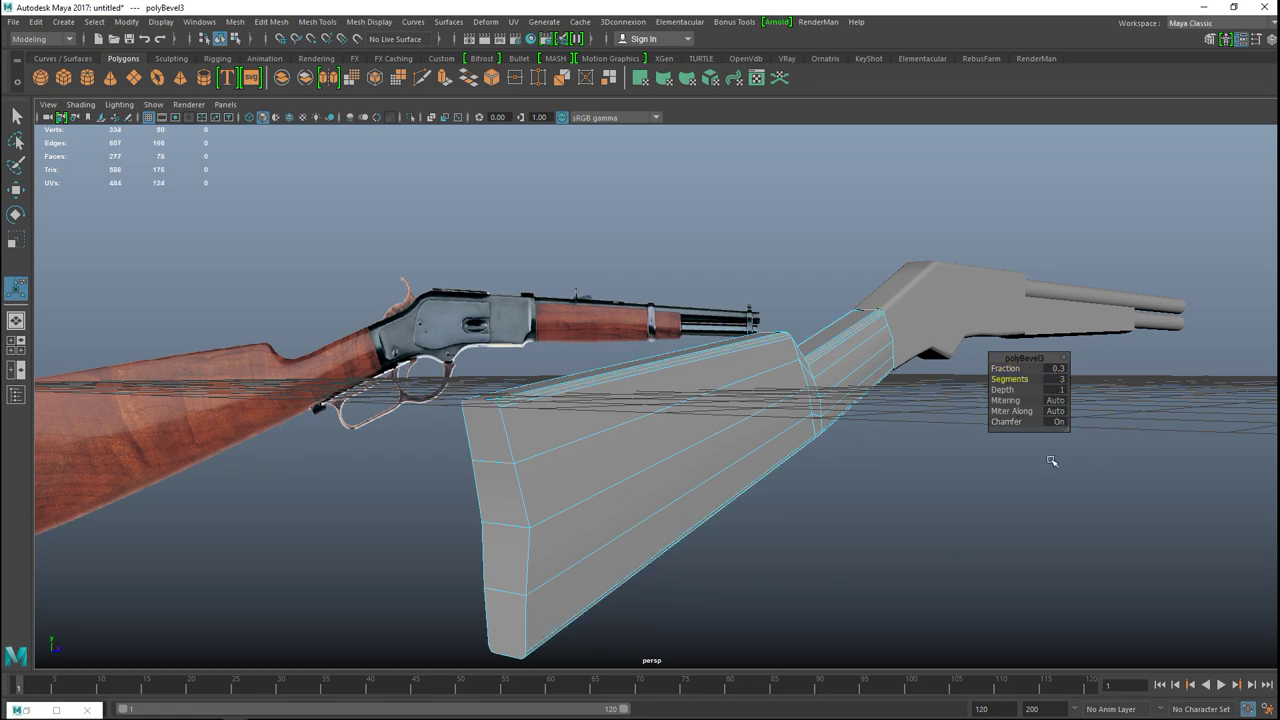
- Set the stock's corner bevel to 2 segments and deselect the stock
left_click(1053, 381)
type("2")
key("Return")
scroll(905, 558, "down", 3)
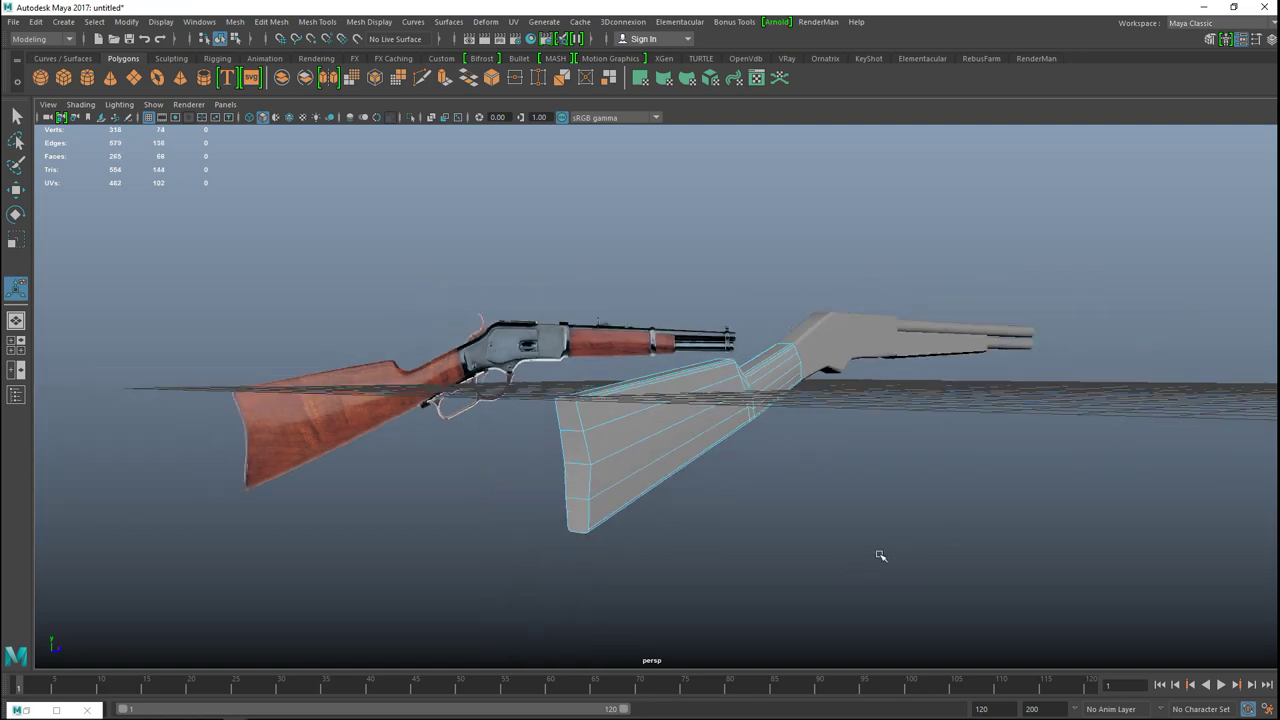
left_click(928, 536)
- Create a polygon pipe, rotate it so its opening lines up with the barrels, and move it below the muzzle
left_click_drag(928, 536, 847, 605, "alt")
scroll(868, 579, "up", 3)
middle_click_drag(929, 540, 386, 566, "alt")
middle_click_drag(755, 594, 776, 647, "alt")
left_click_drag(776, 647, 743, 466, "alt")
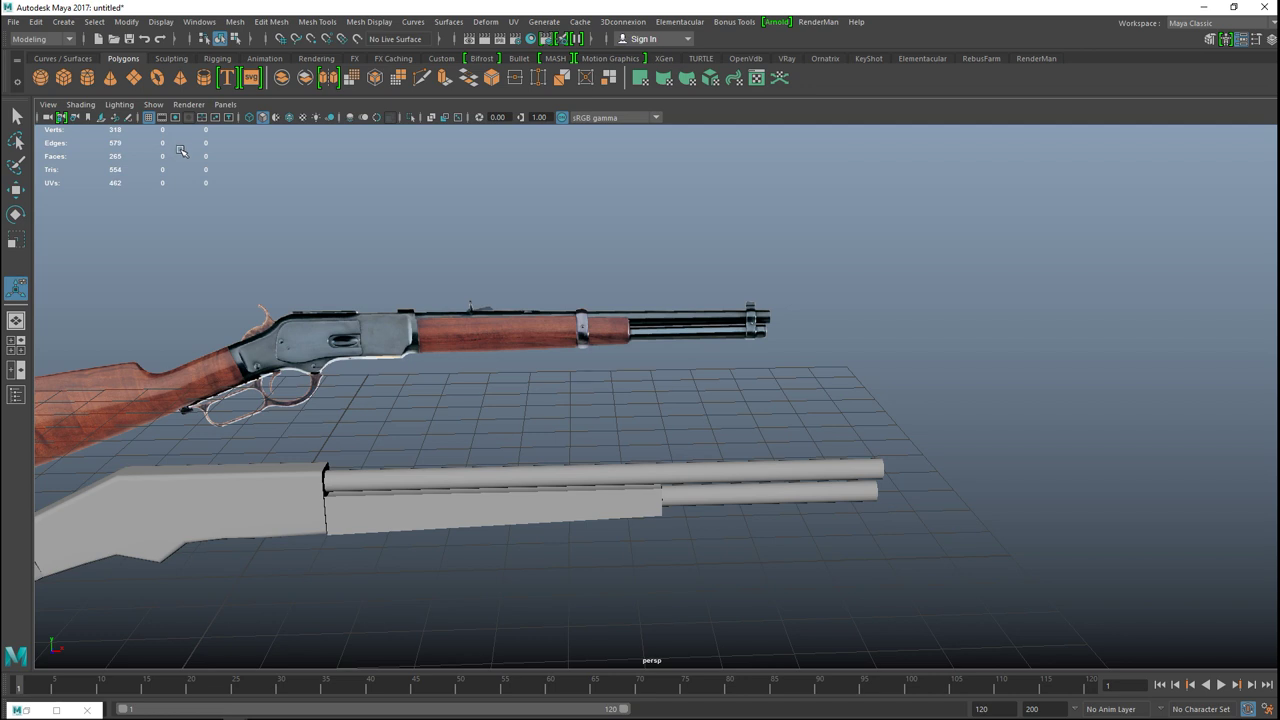
left_click(204, 78)
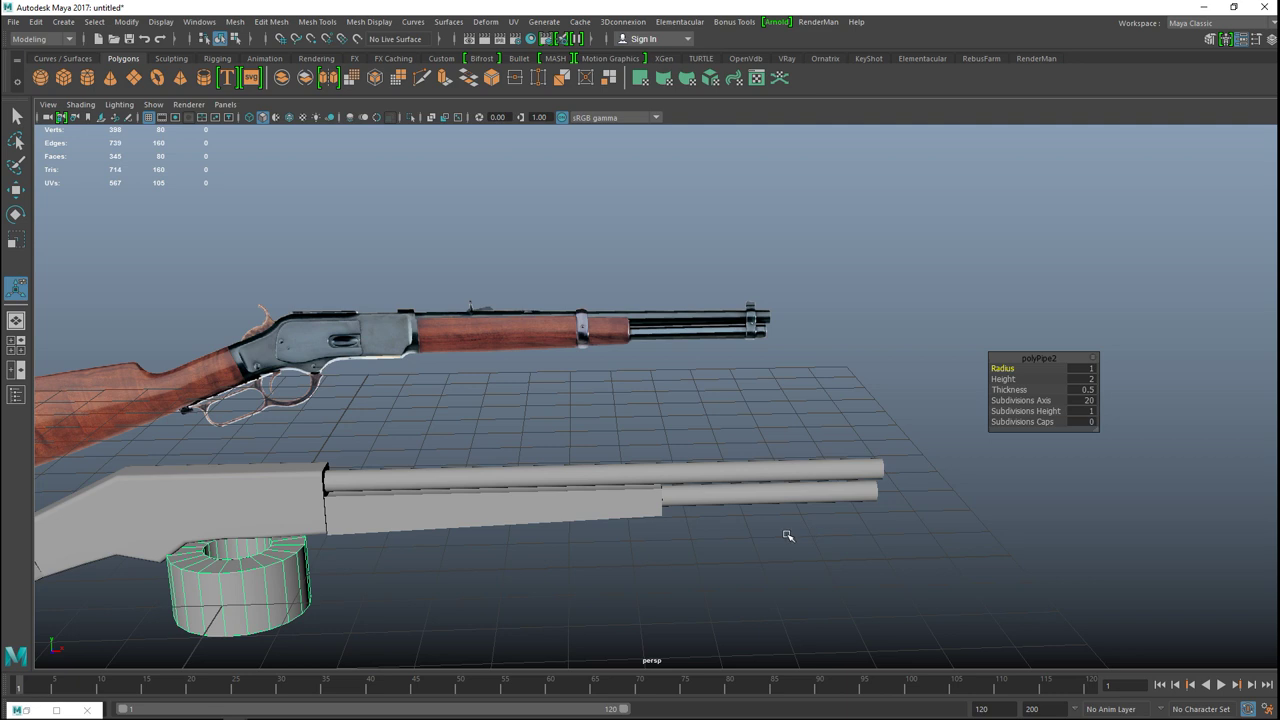
key("e")
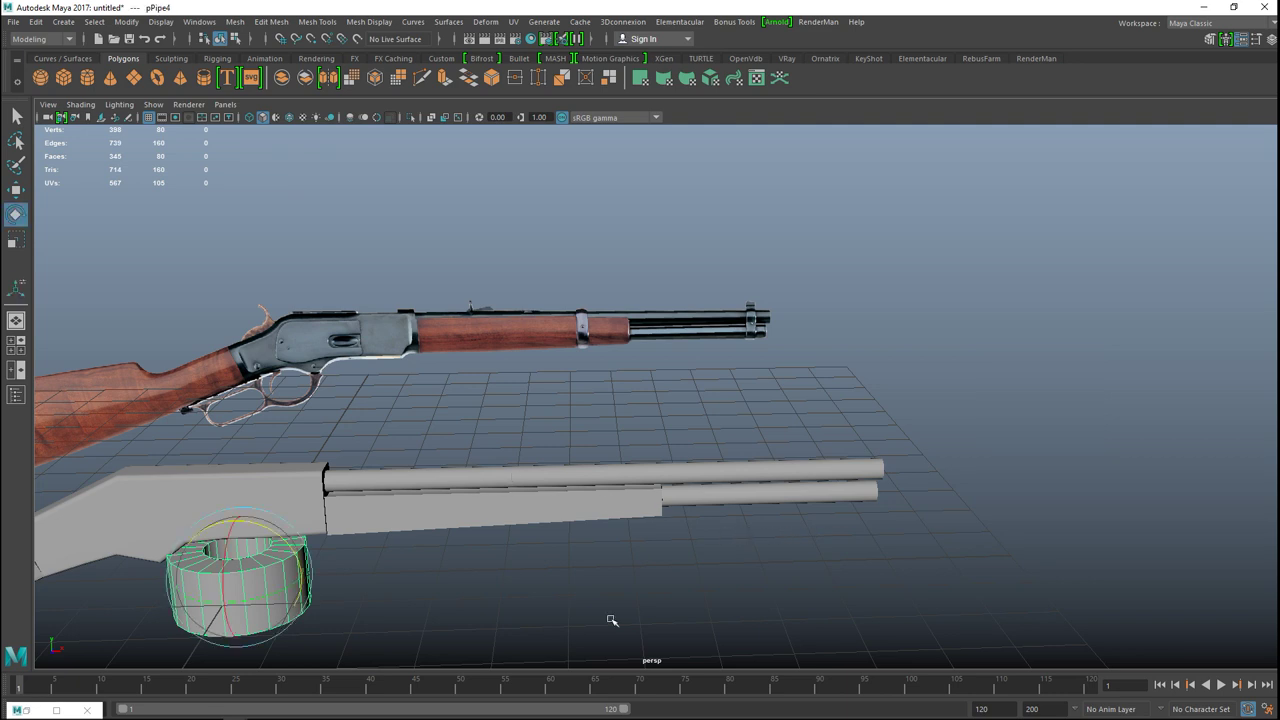
left_click_drag(272, 537, 811, 603)
key("w")
- Delete the pipe's front ring of faces and its inner wall faces
middle_click_drag(811, 603, 617, 417, "alt")
right_click_drag(617, 417, 645, 415, "alt")
left_click_drag(645, 415, 630, 336, "alt")
right_click_drag(612, 310, 620, 346)
left_click(629, 320)
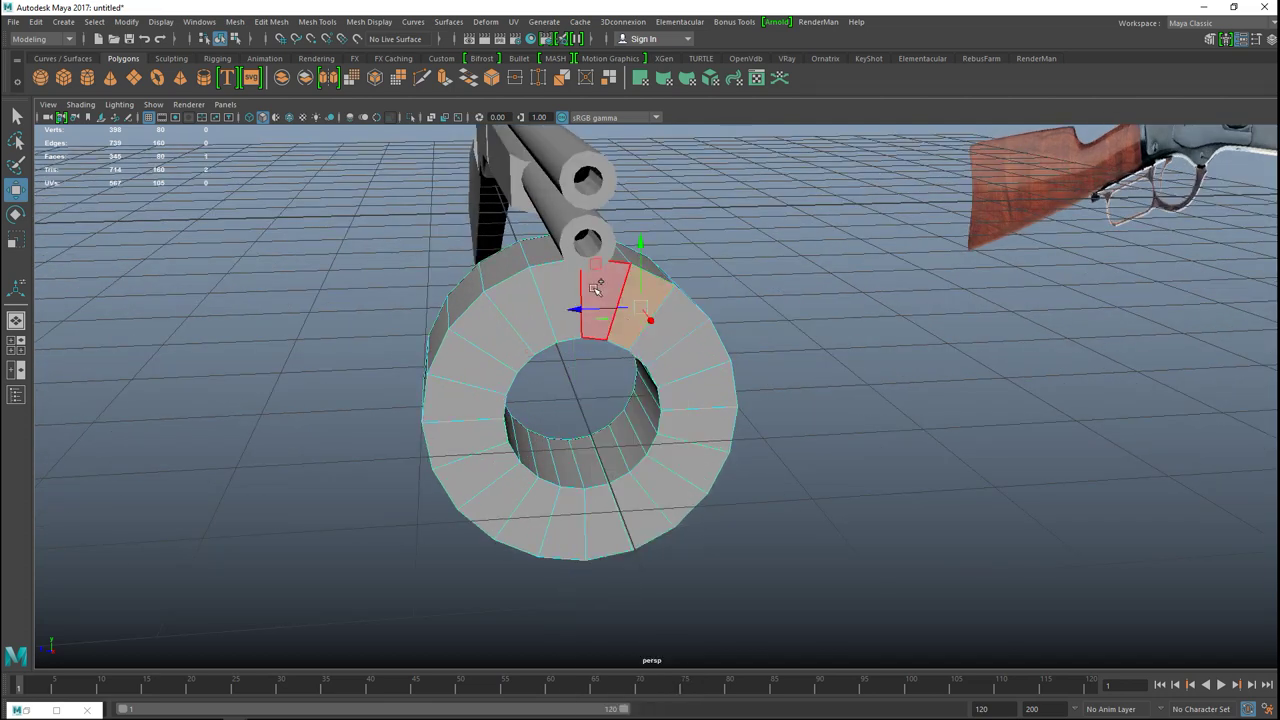
double_click(596, 291, "shift")
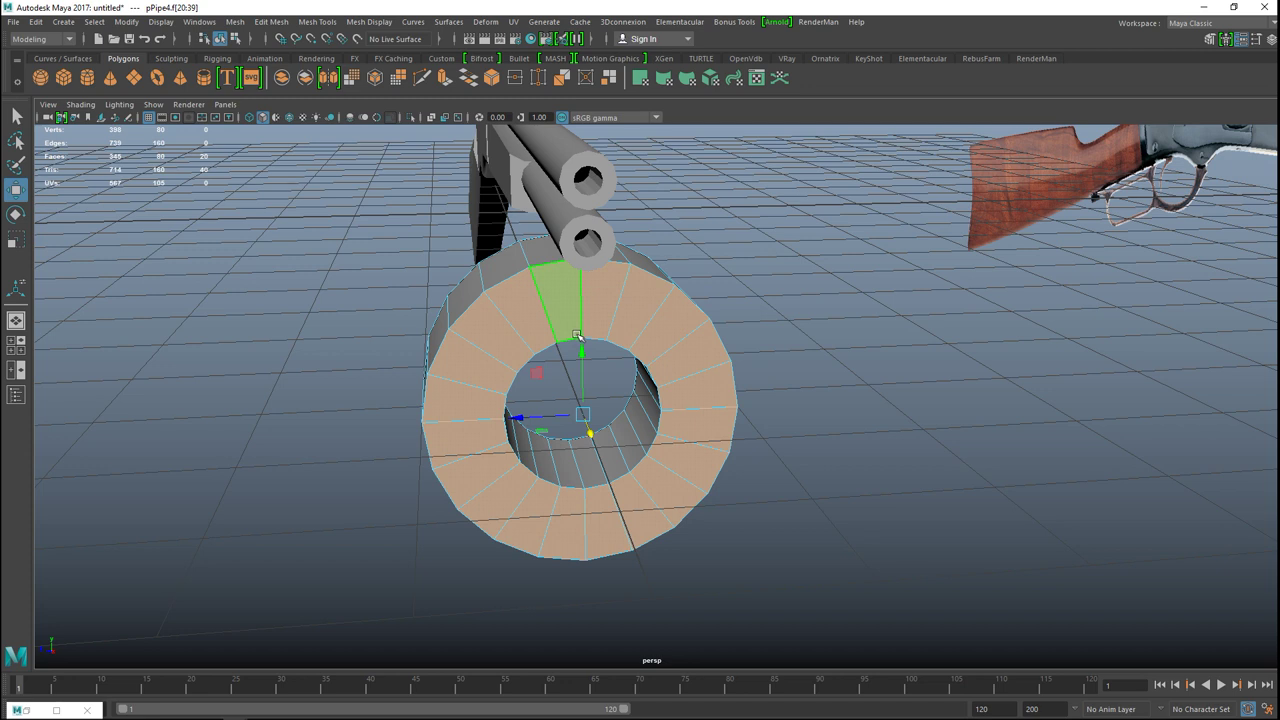
key("Delete")
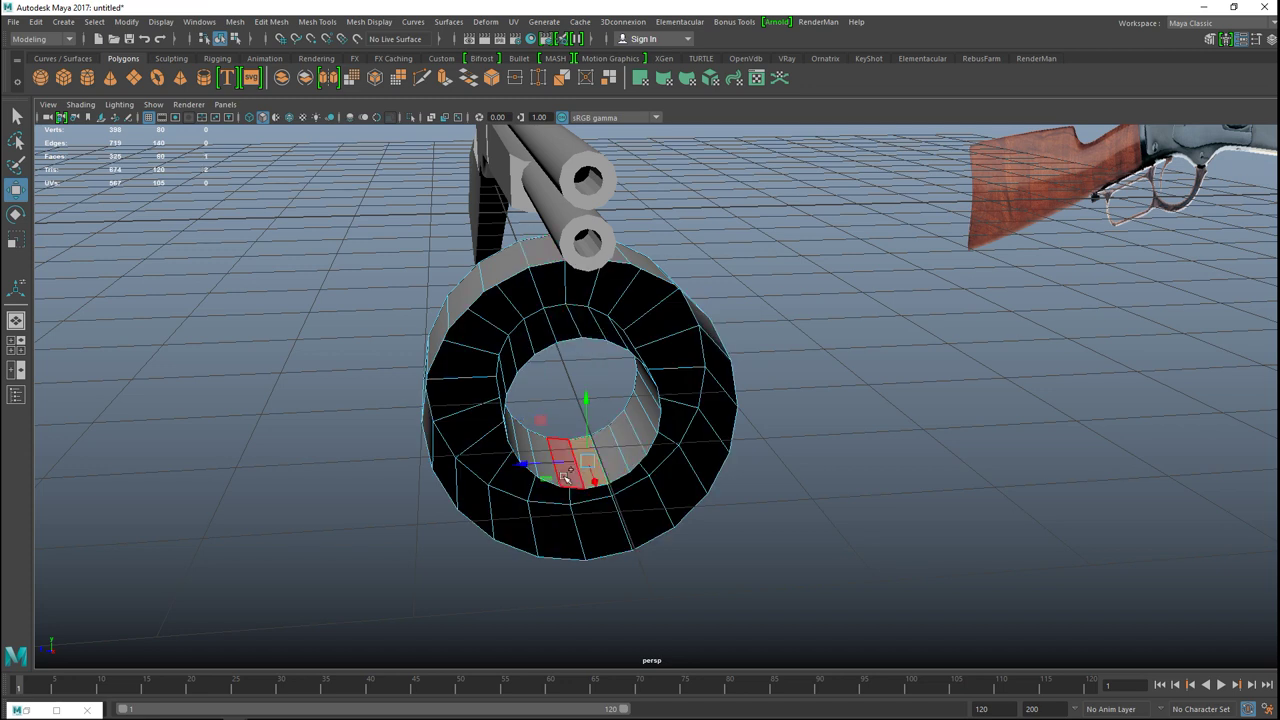
double_click(618, 465)
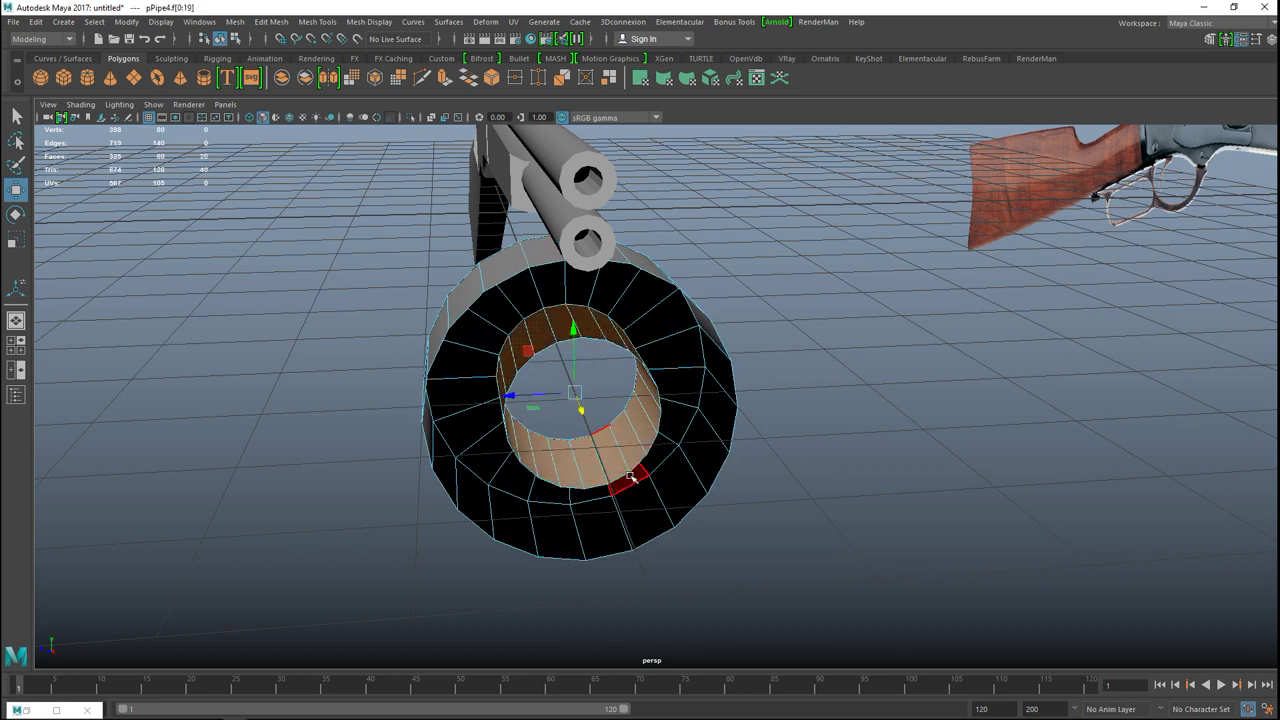
key("Delete")
- Delete the pipe's rear ring of faces so only the outer wall is left, and return to object mode
left_click(665, 374)
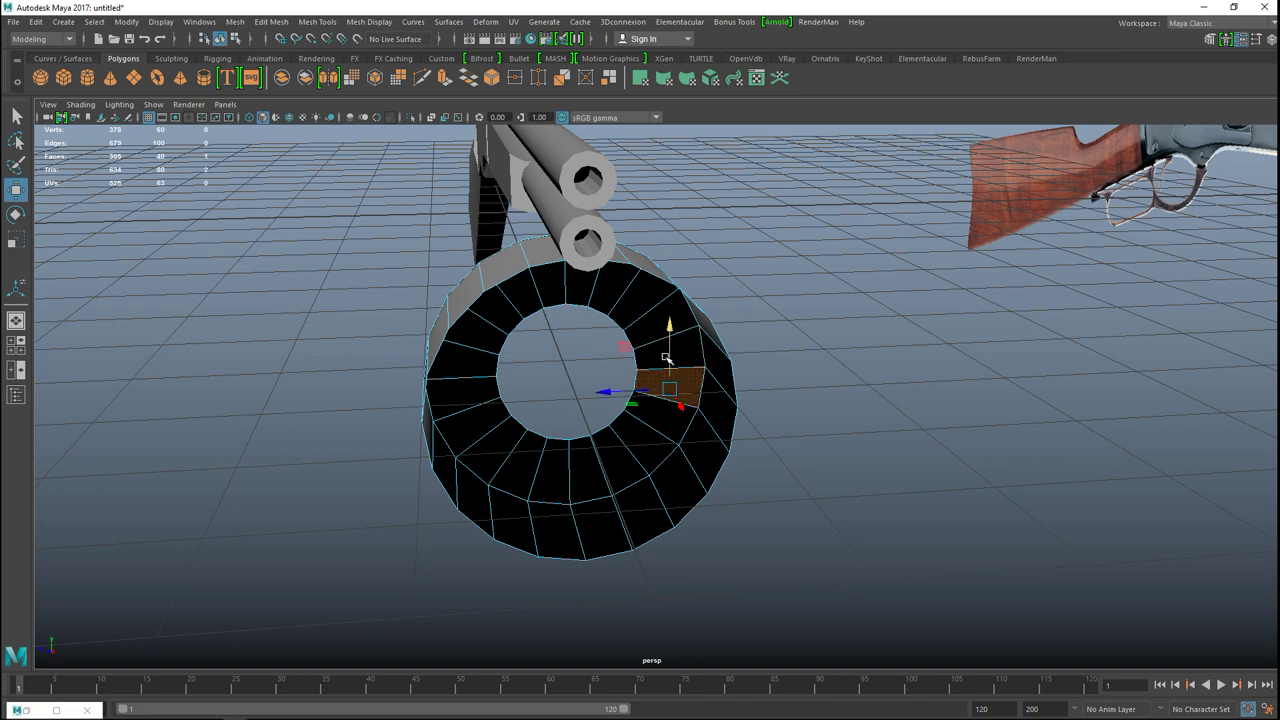
double_click(660, 359)
left_click(645, 335)
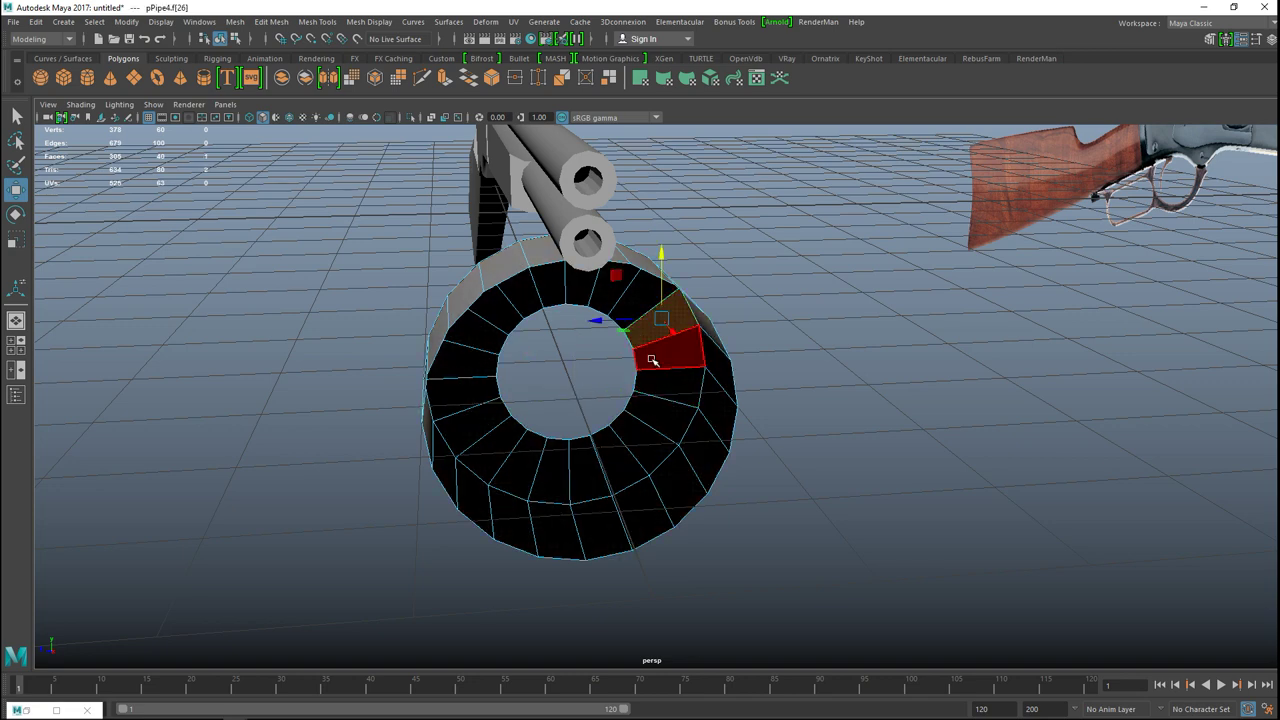
double_click(653, 362)
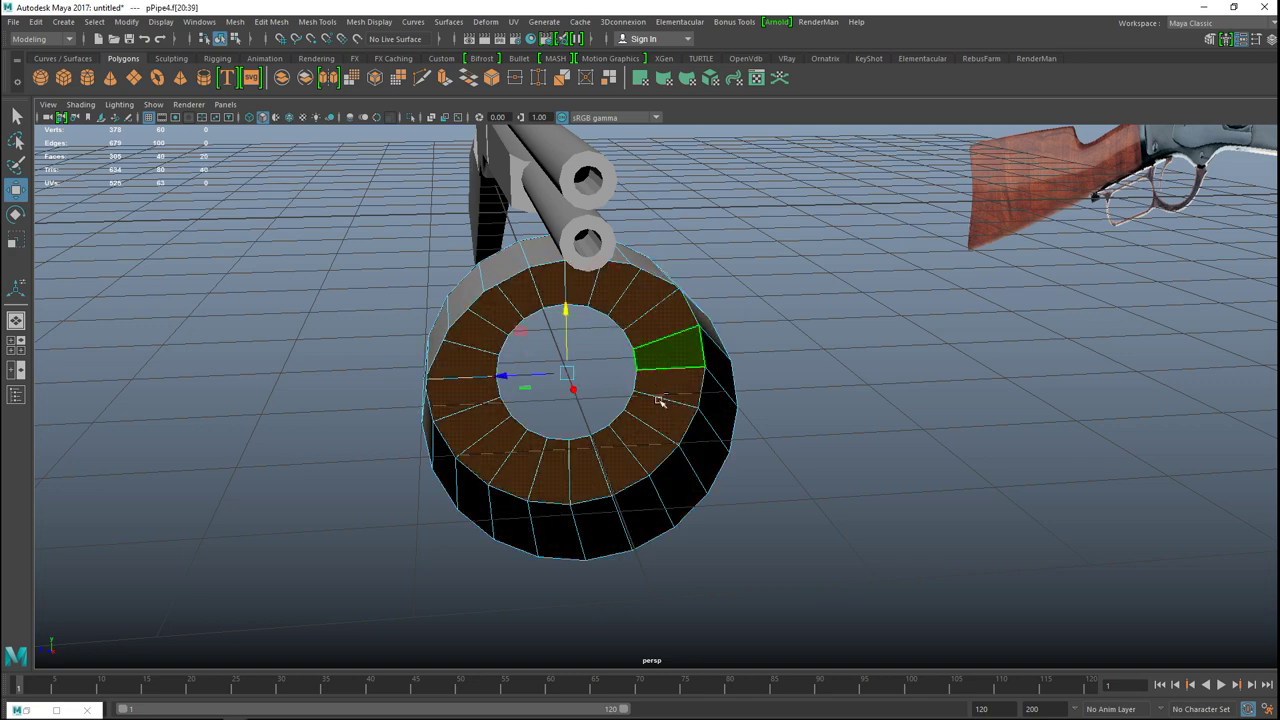
key("Delete")
mouse_move(677, 469)
left_mouse_down("alt")
mouse_move(672, 485)
mouse_move(771, 520)
mouse_move(695, 481)
left_mouse_up("alt")
right_click_drag(646, 308, 704, 290)
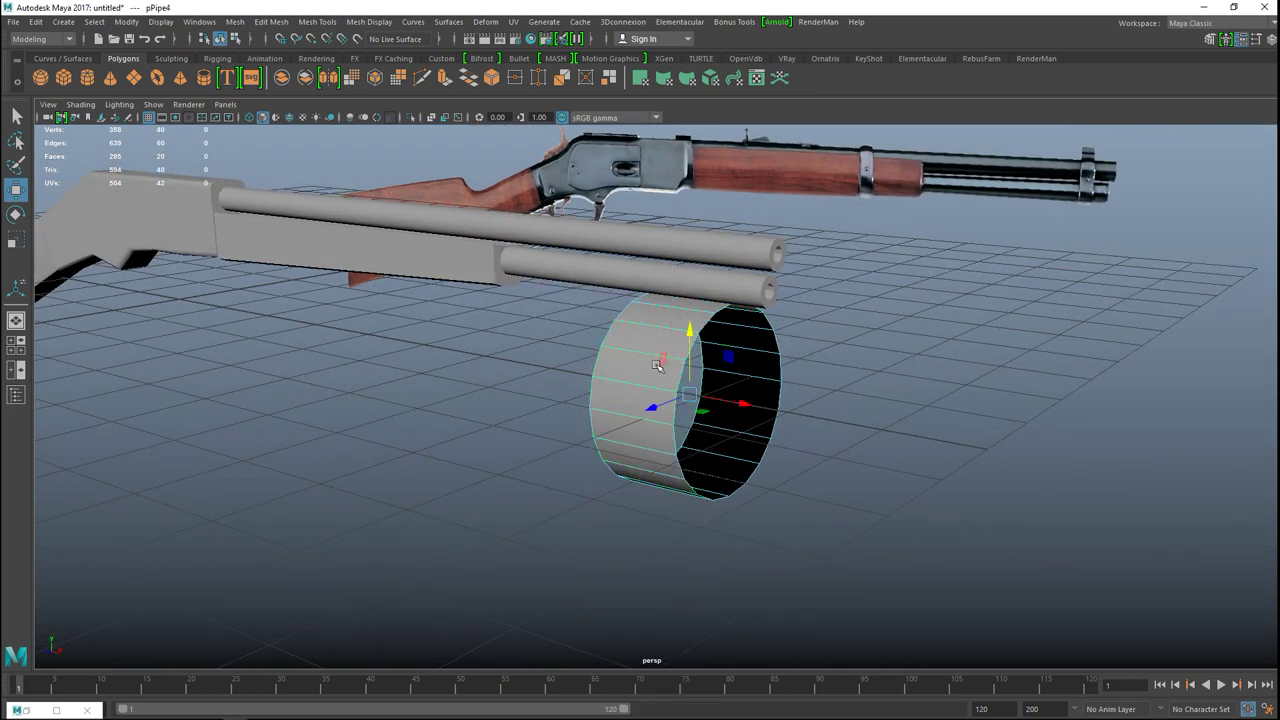
- Move the pipe up onto the barrels in the front view and scale it down near the reference's muzzle band
left_click(15, 345)
key("space")
key("f")
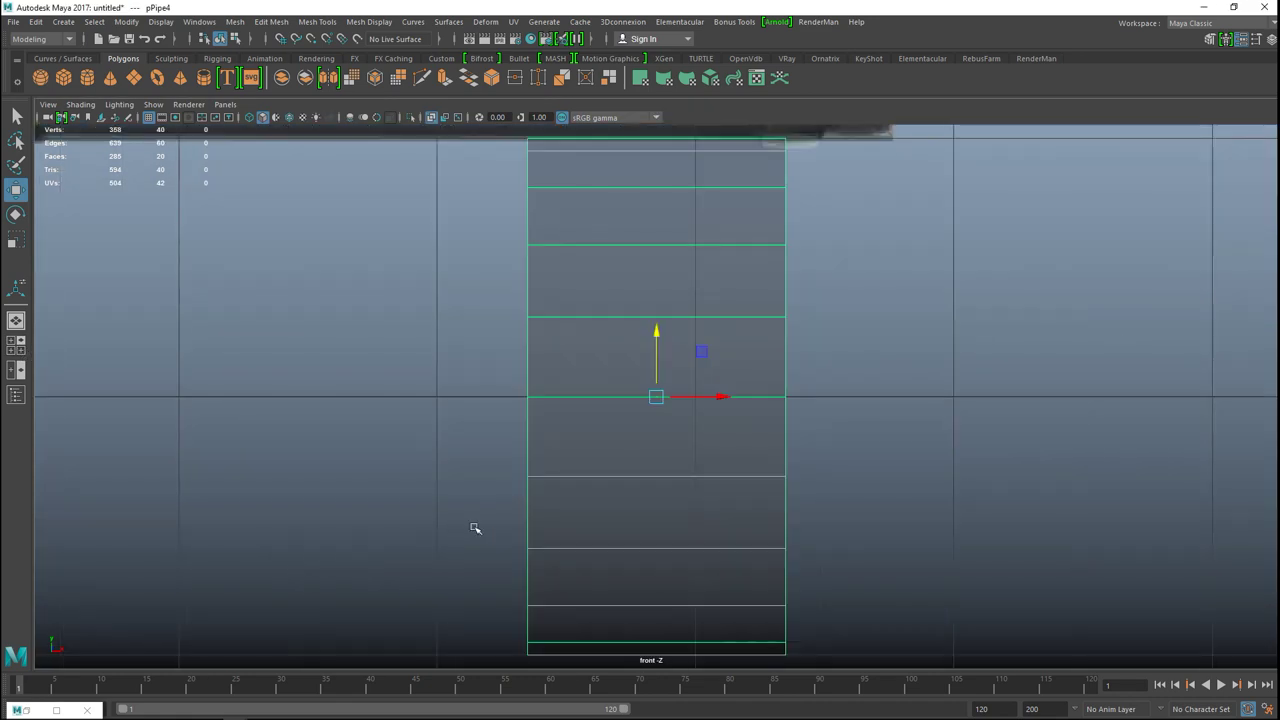
scroll(646, 603, "down", 5)
scroll(677, 589, "up", 5)
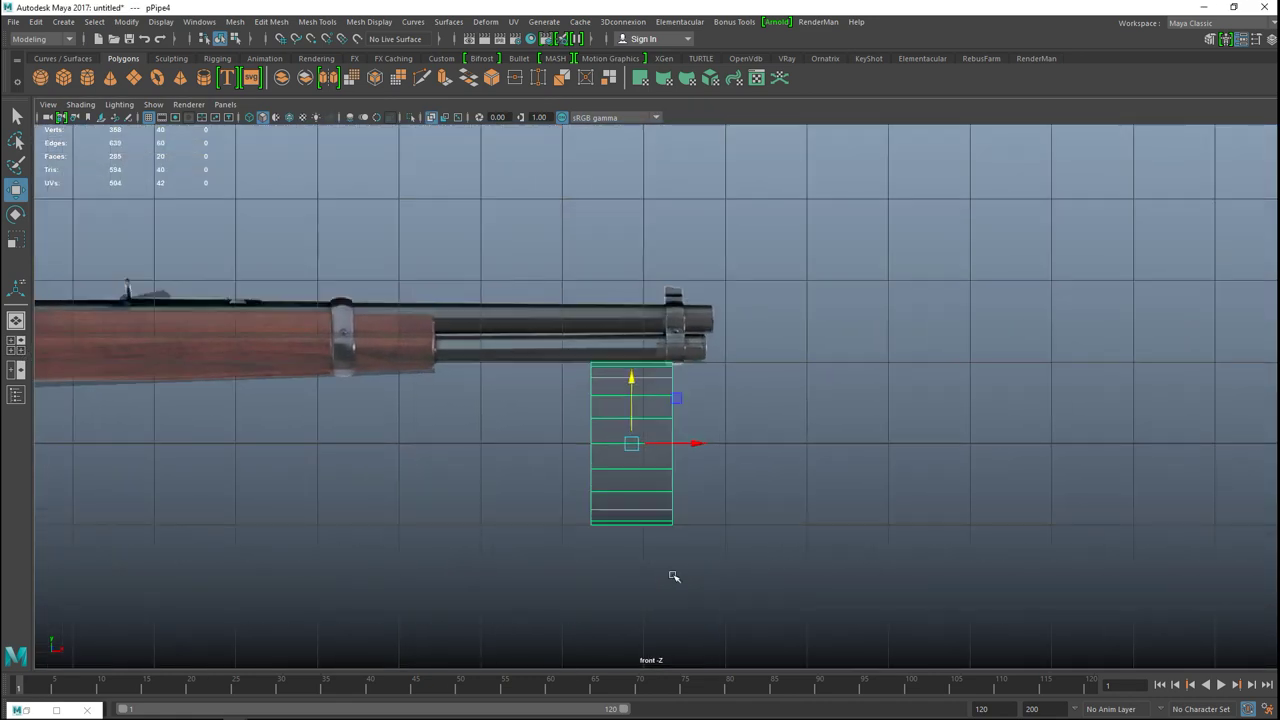
left_click_drag(607, 424, 607, 218)
left_click_drag(674, 285, 538, 319)
key("r")
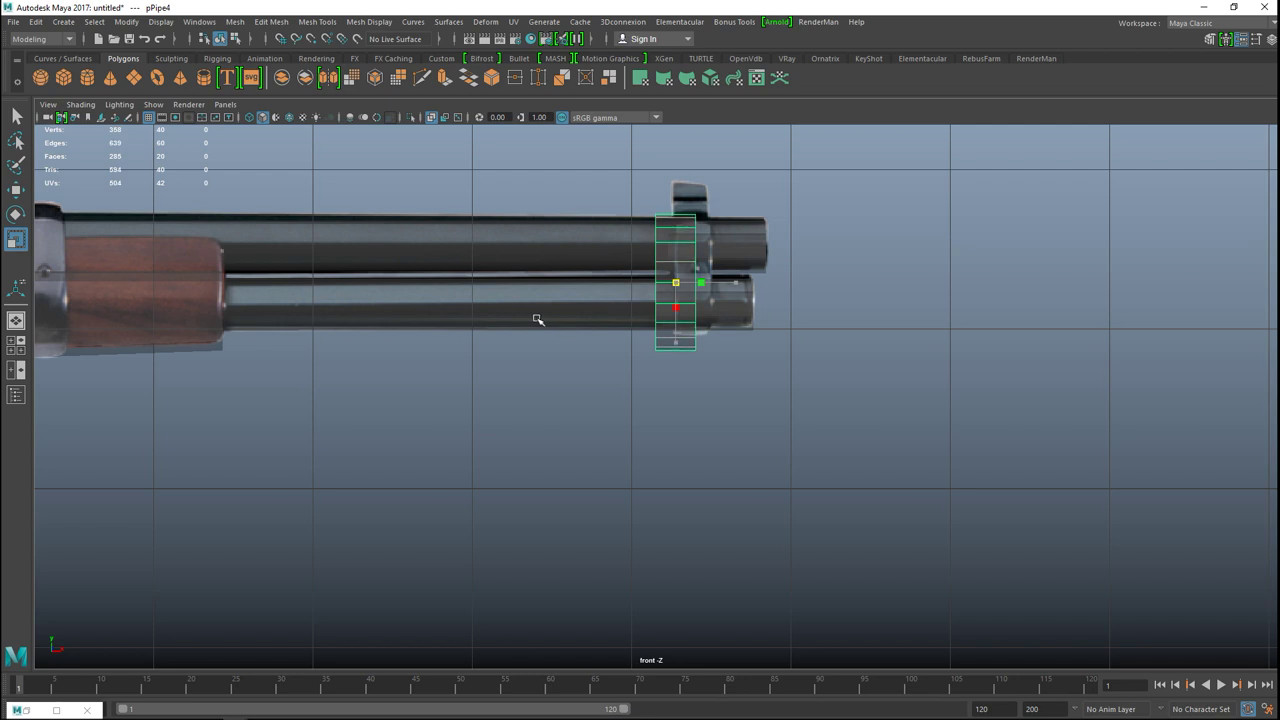
- Fine-tune the ring's height, size and lengthwise position so it covers the muzzle band in the reference image
key("w")
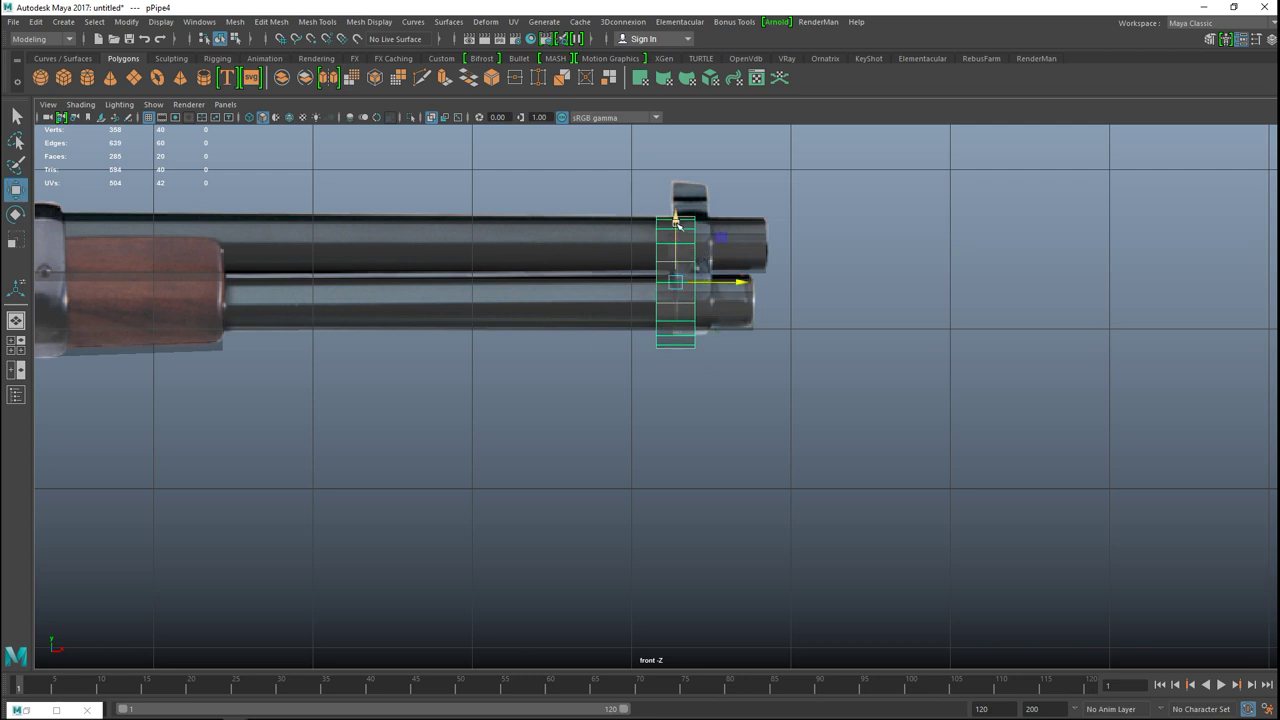
left_click_drag(676, 215, 677, 203)
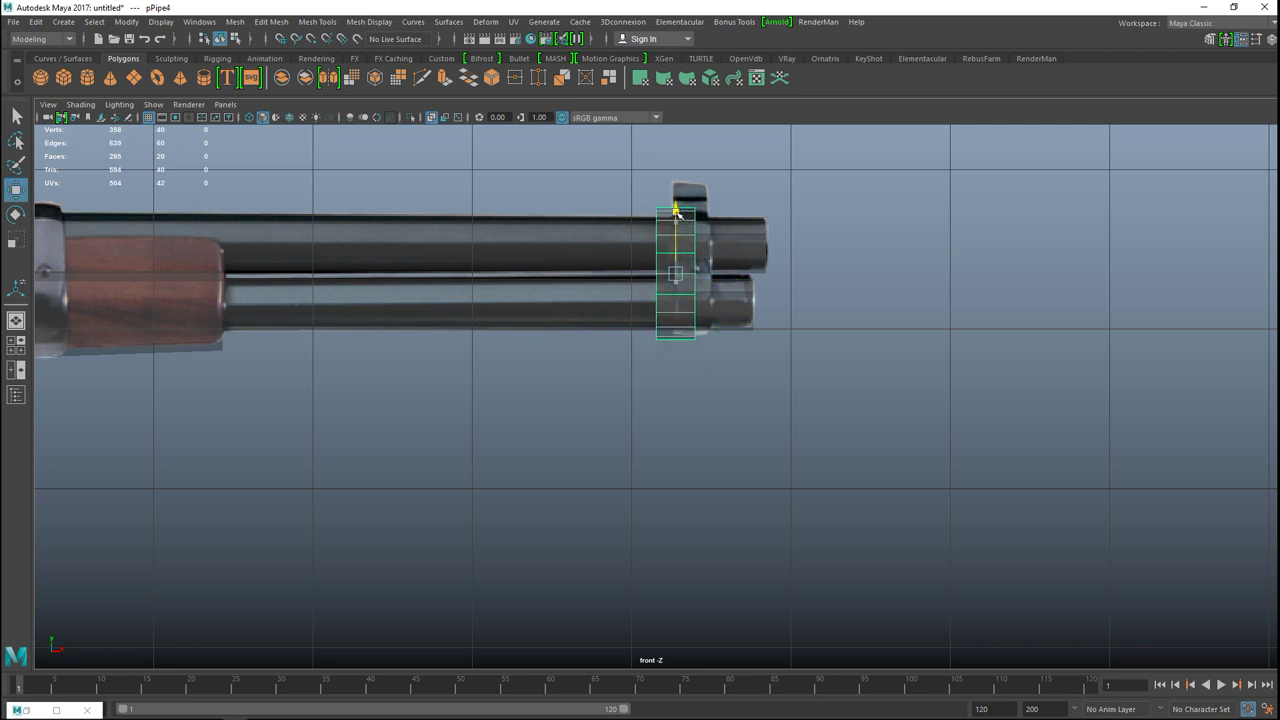
key("r")
left_click_drag(676, 274, 751, 273)
key("w")
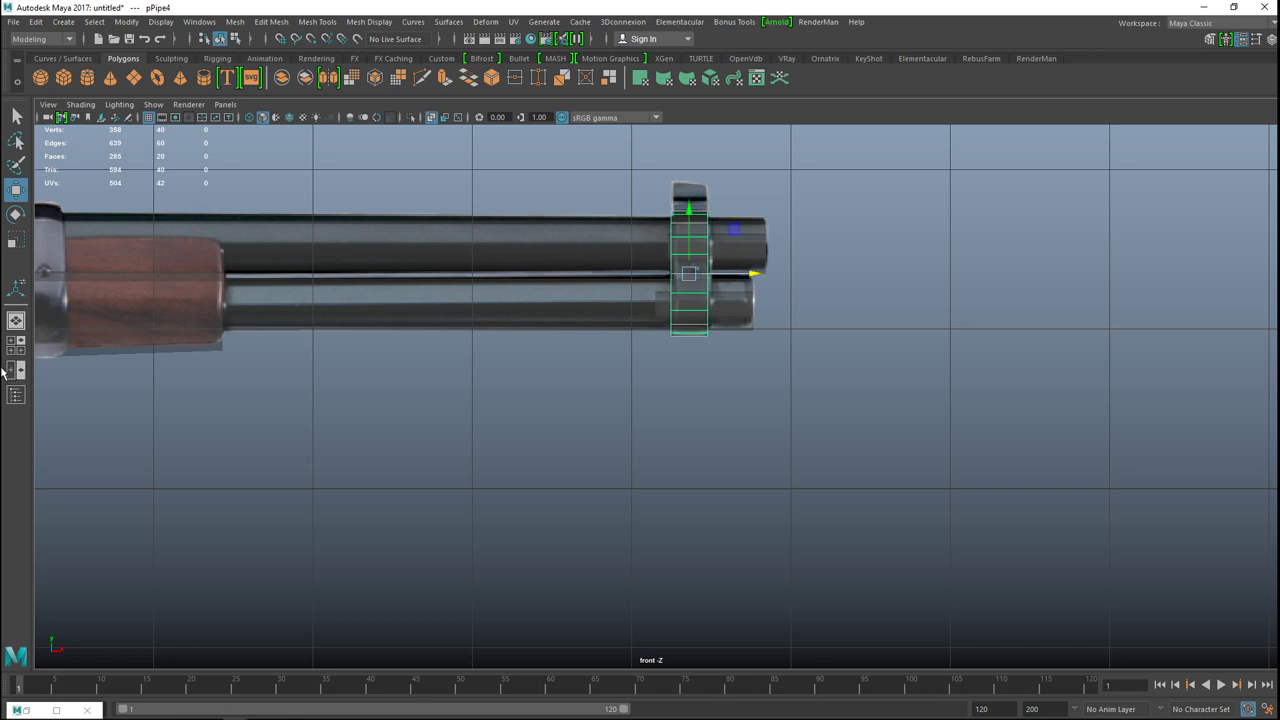
- Shrink the ring uniformly in the side view and centre it vertically so it just encloses both barrels
key("space")
key("space")
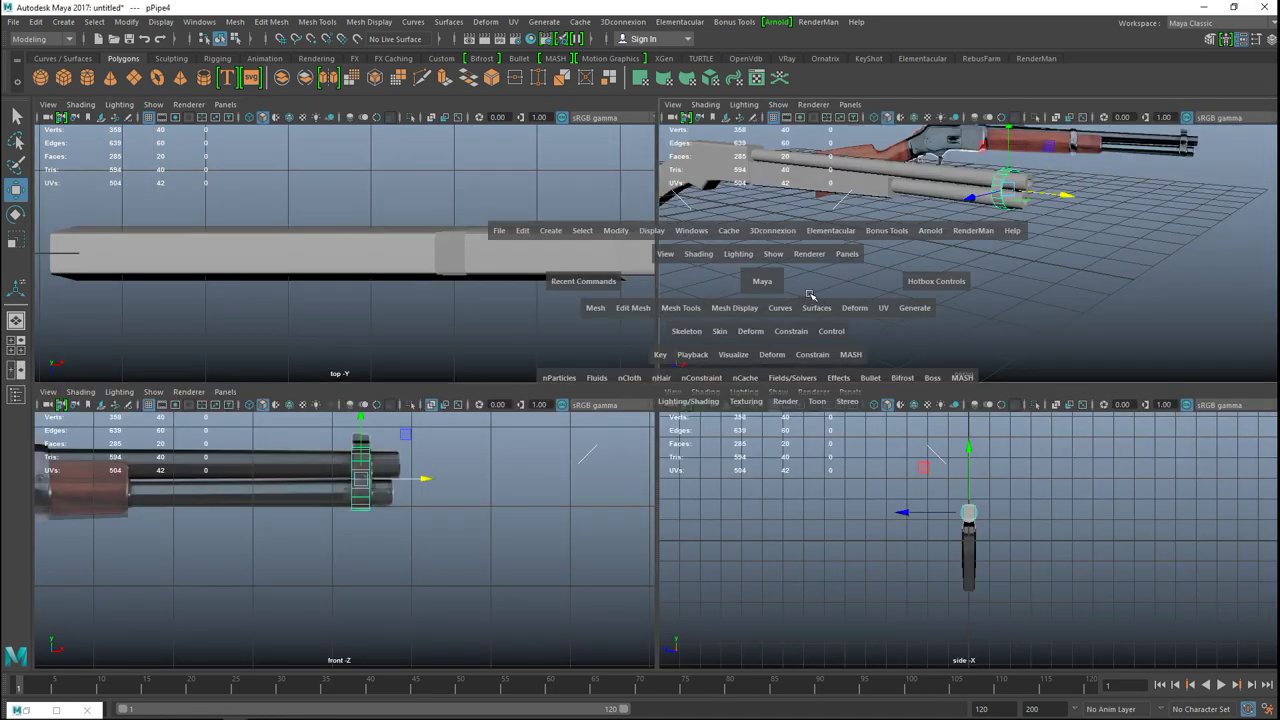
key("f")
scroll(779, 368, "down", 3)
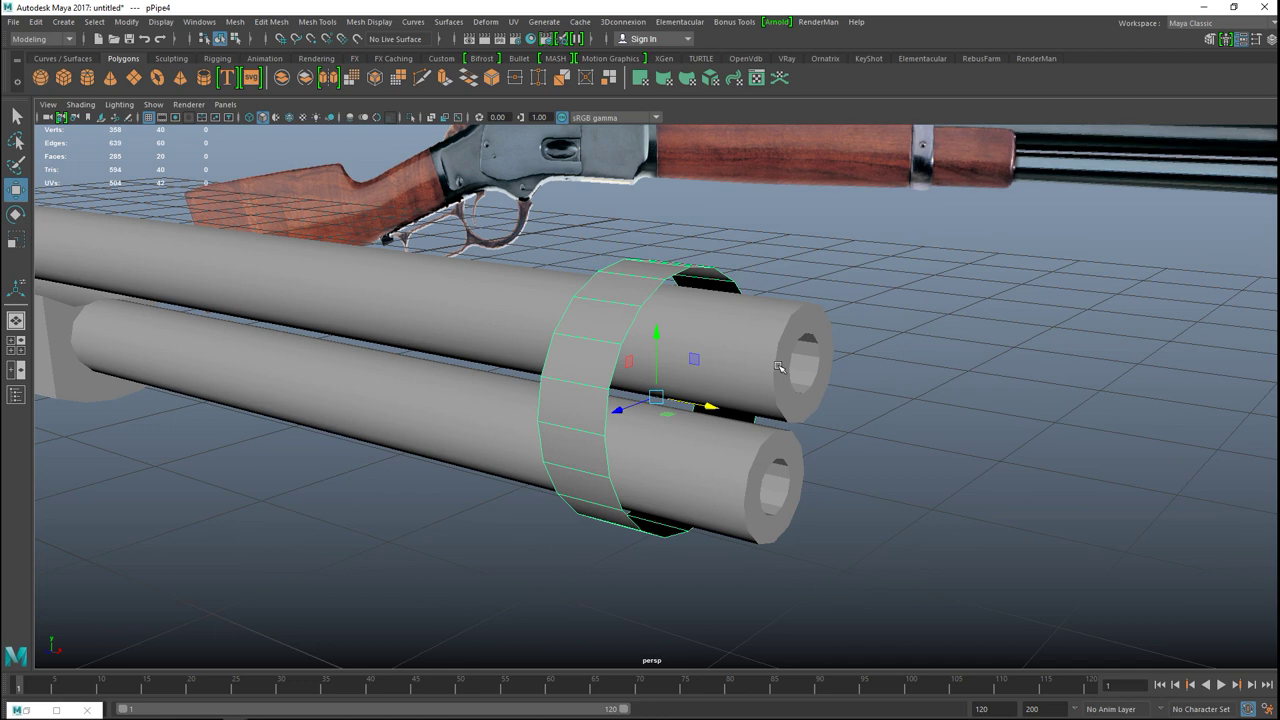
left_click_drag(825, 428, 775, 433, "alt")
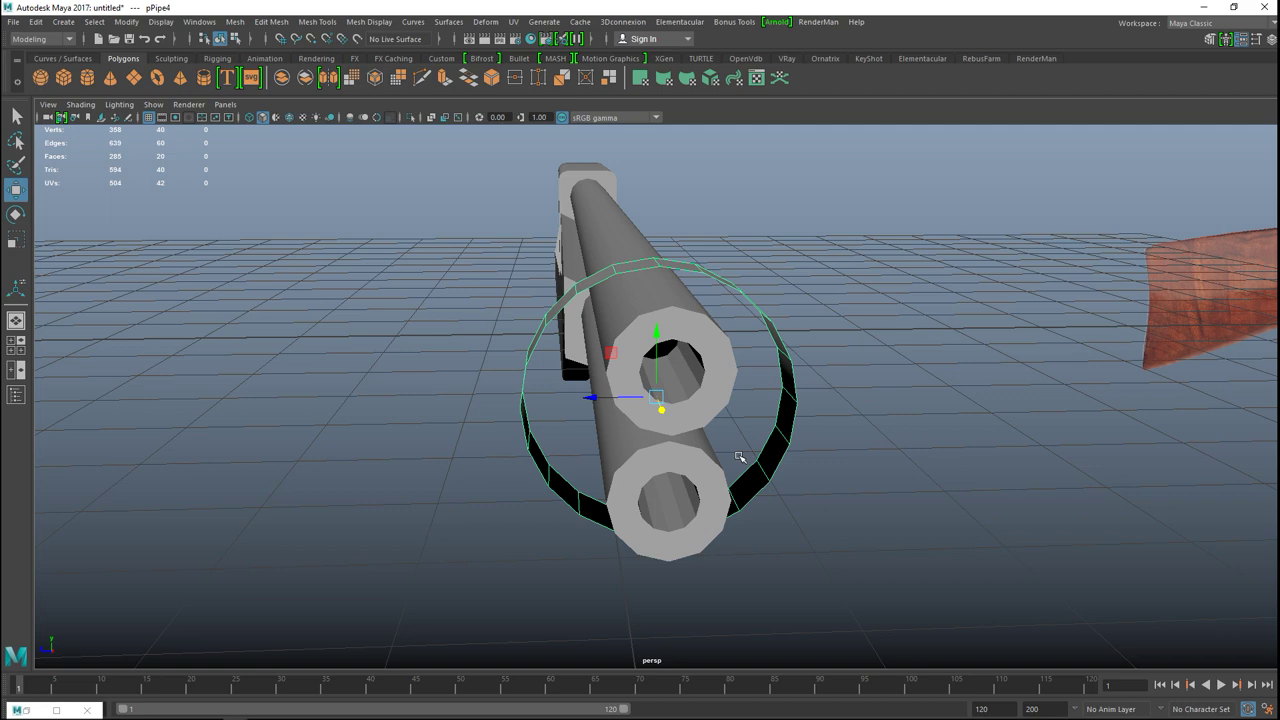
left_click(17, 345)
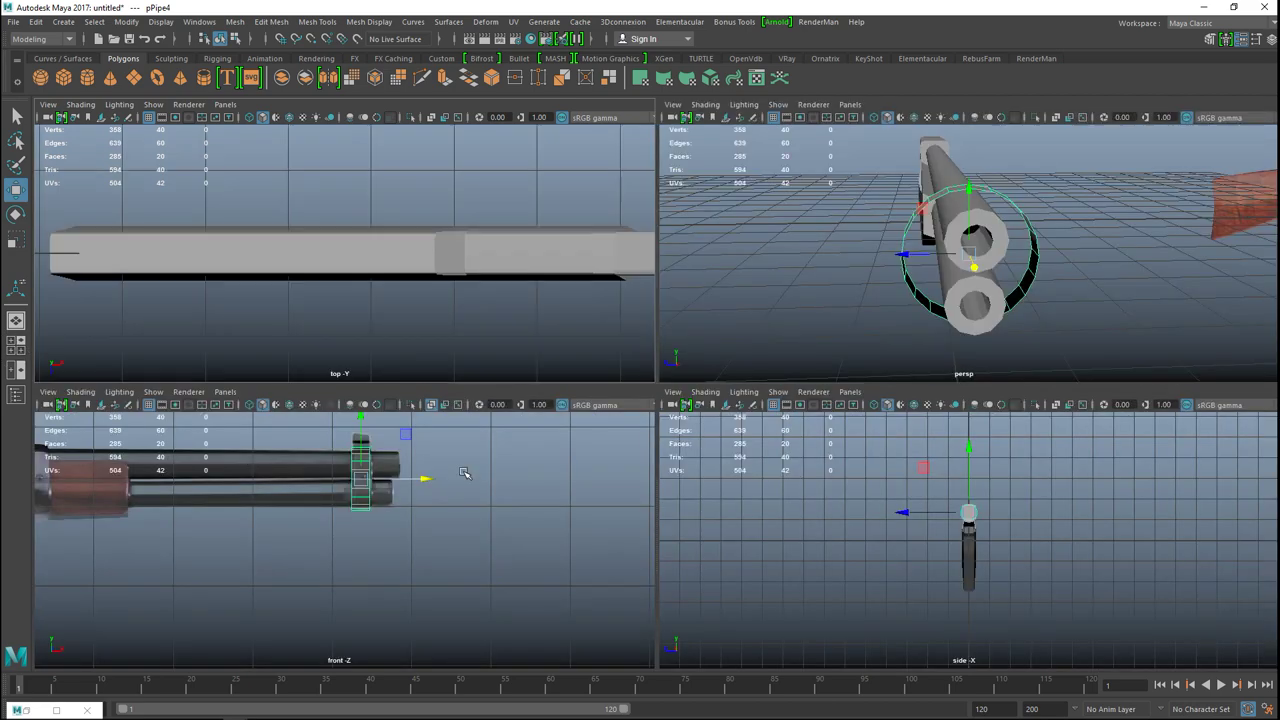
key("space")
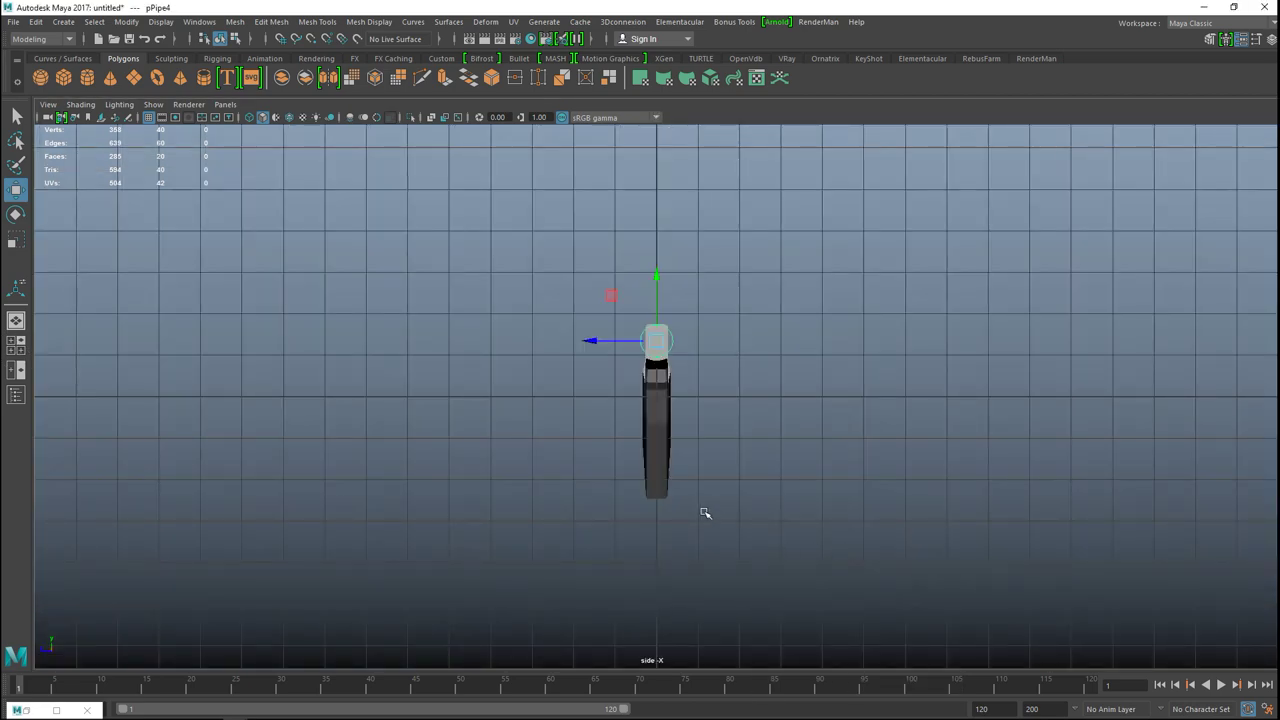
key("f")
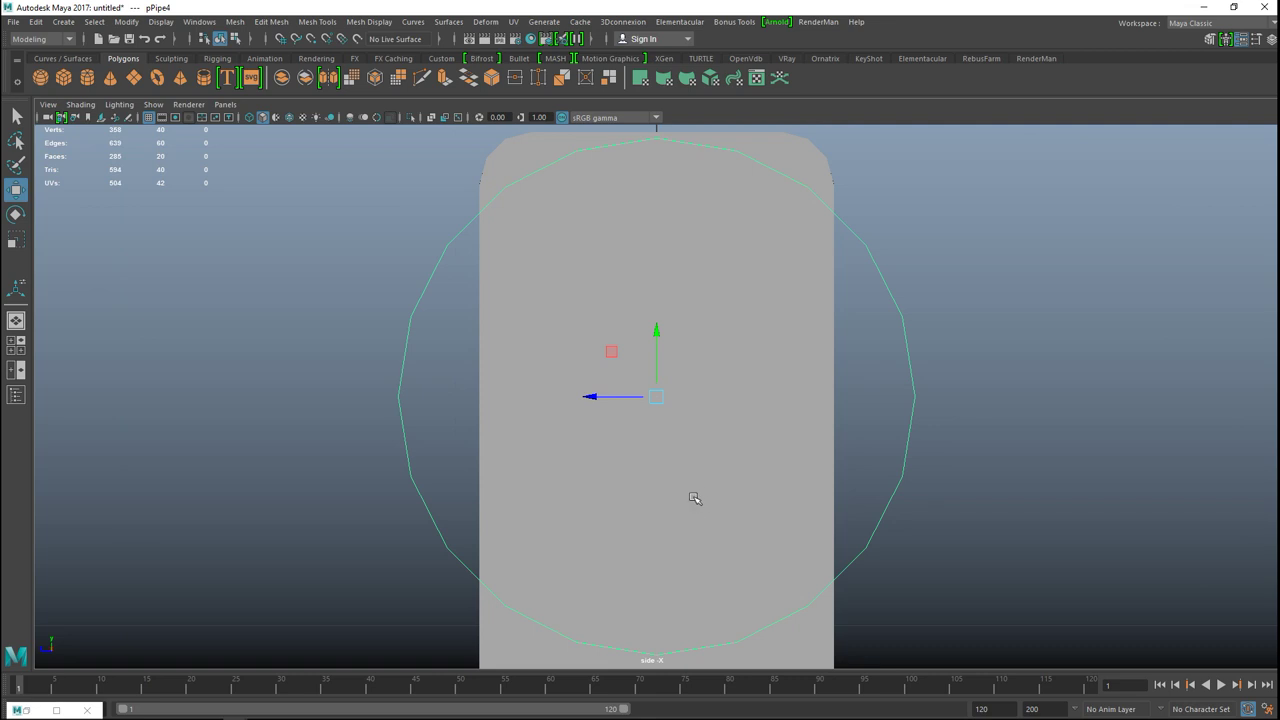
key("4")
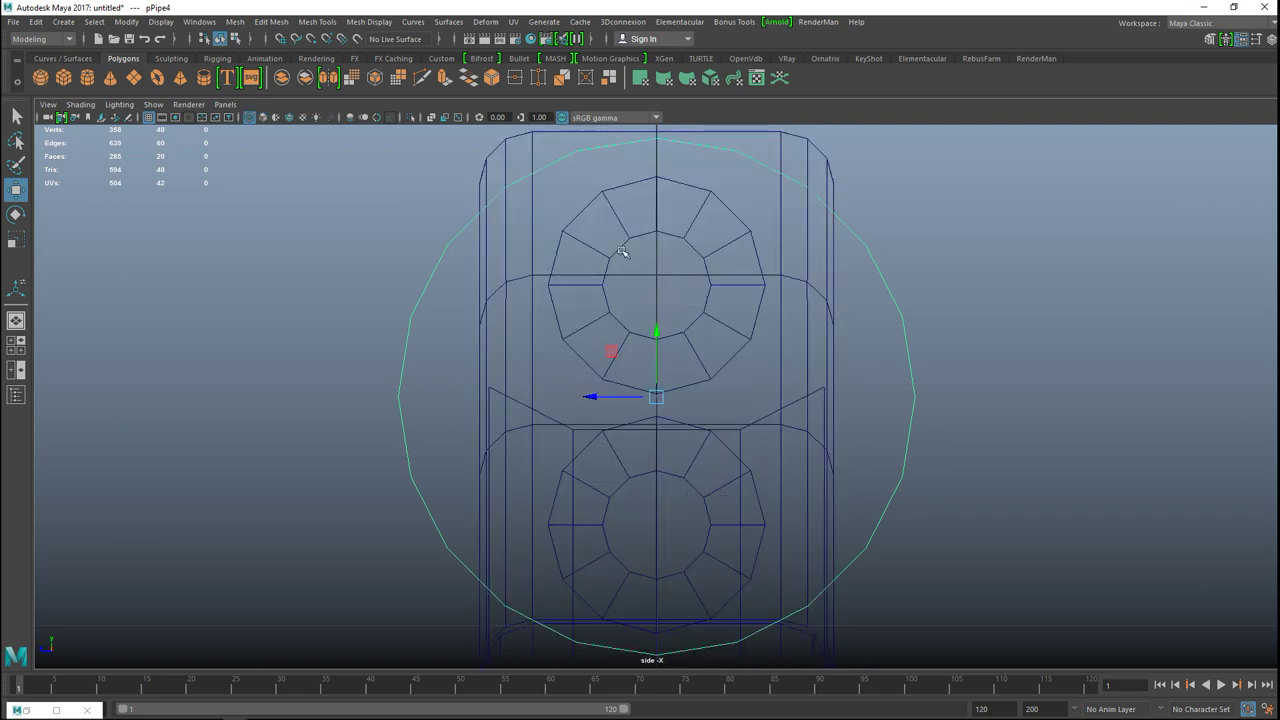
key("r")
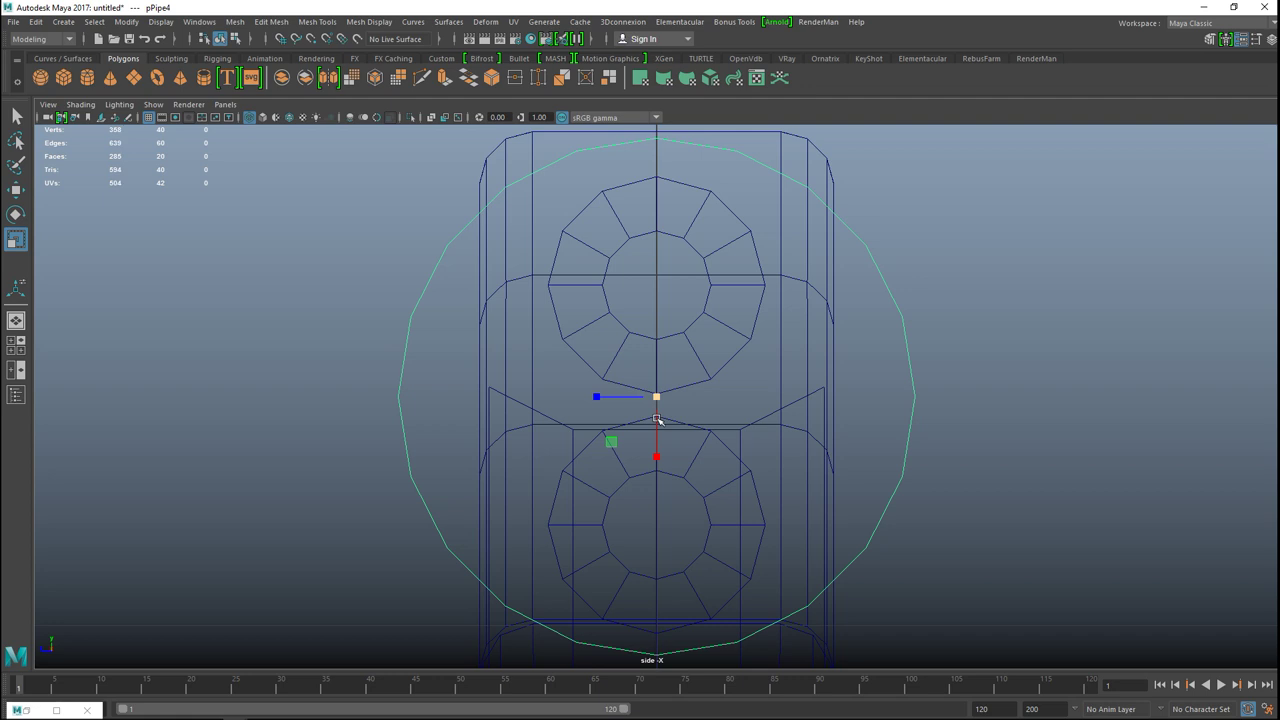
left_click_drag(657, 397, 631, 418)
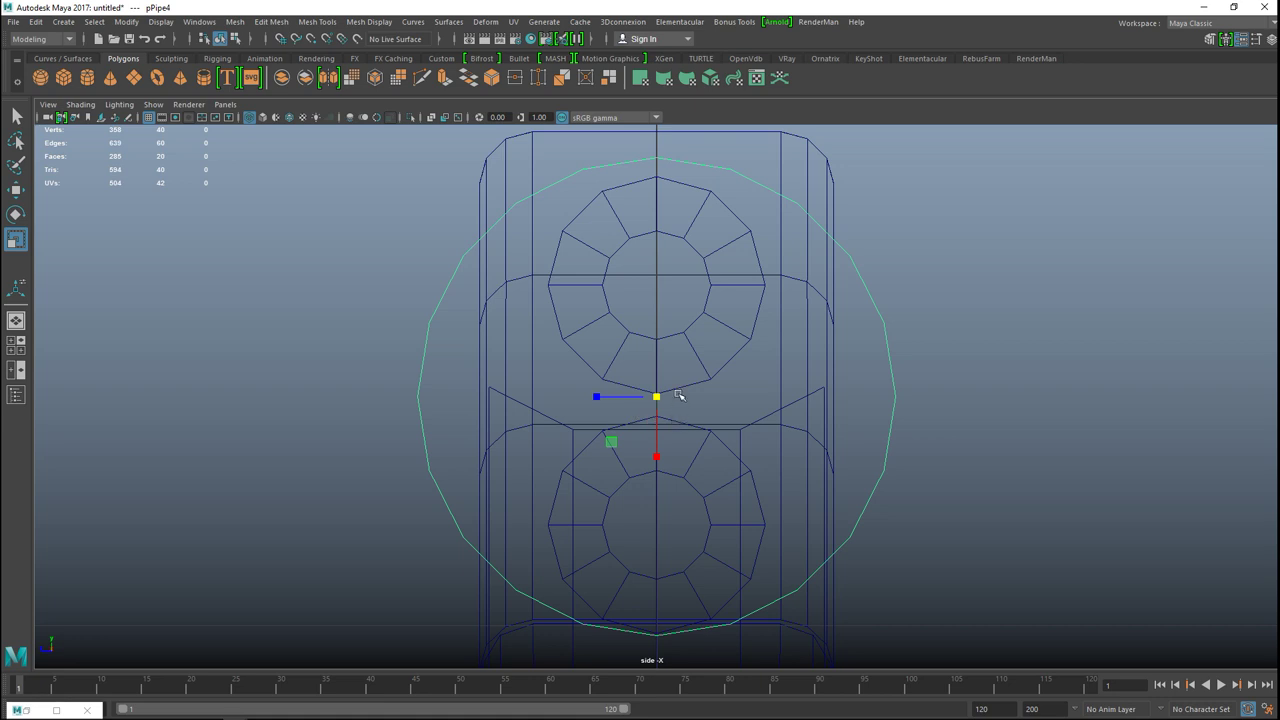
key("w")
left_click_drag(656, 333, 657, 340)
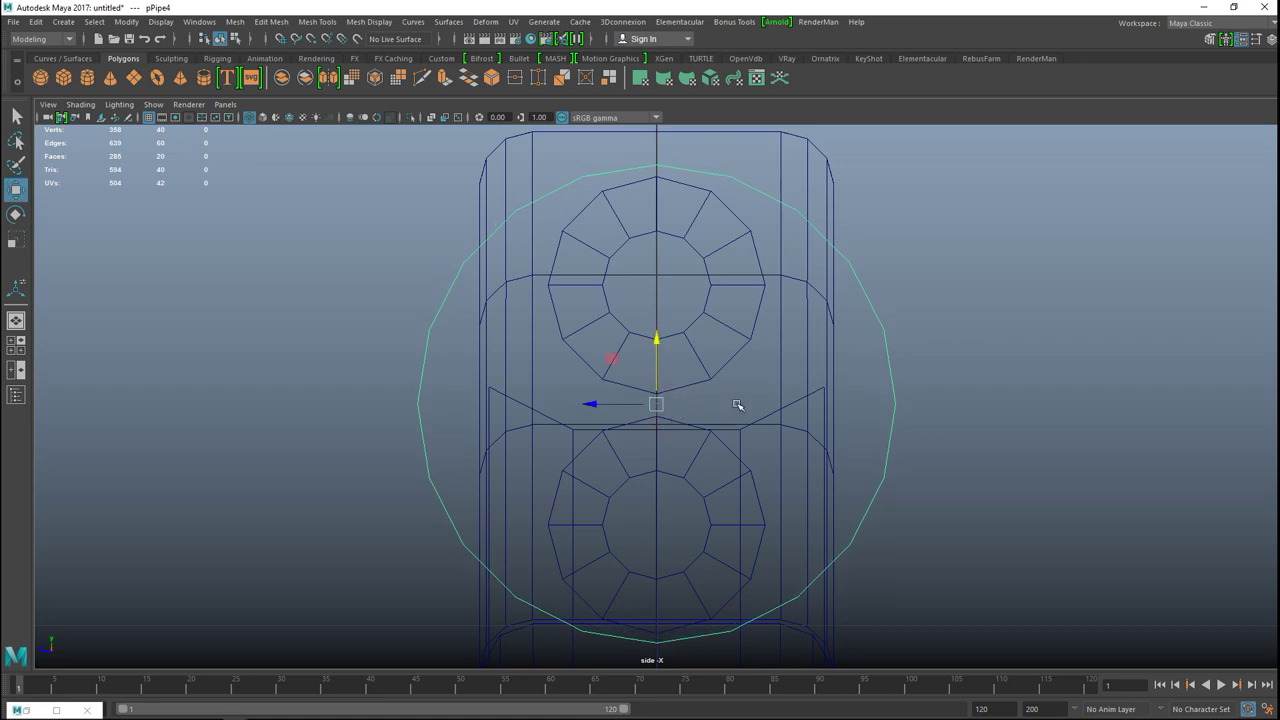
- Narrow the ring sideways into an oval and pull its middle side vertices inward to form a waist between the barrels
key("r")
left_click_drag(599, 404, 624, 406)
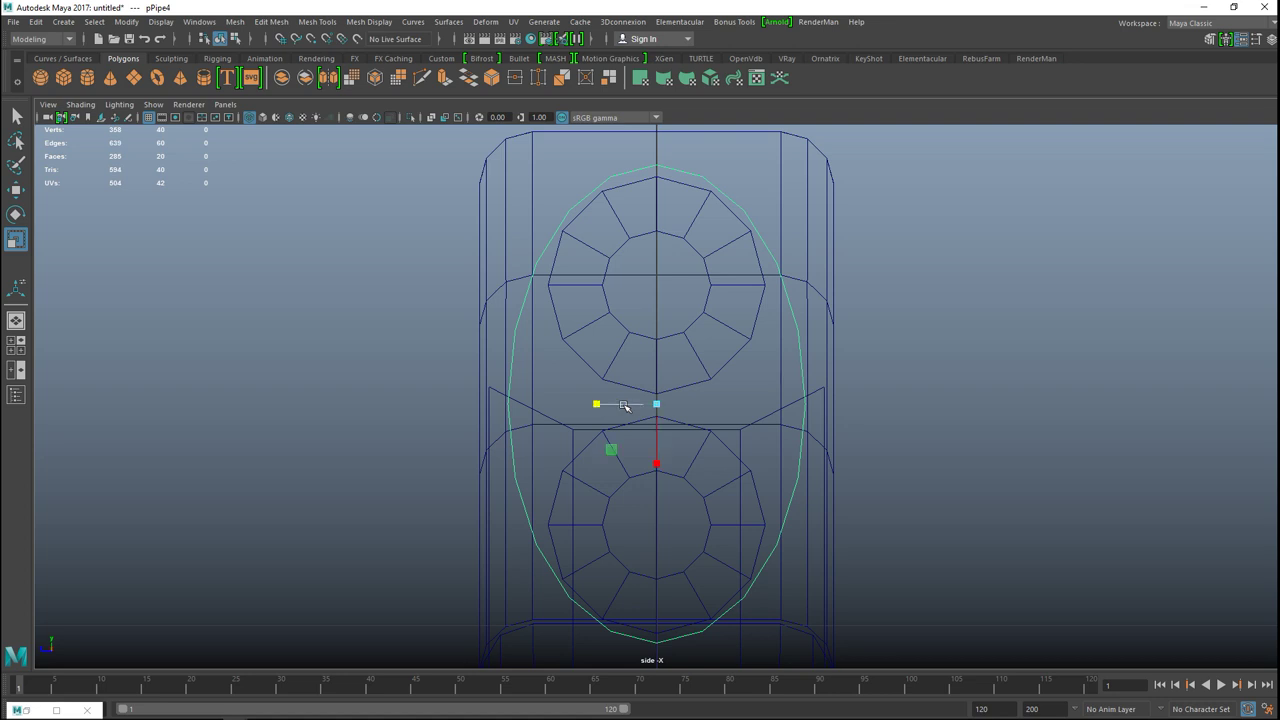
right_click_drag(510, 362, 460, 322)
left_click_drag(477, 319, 851, 503)
left_click_drag(600, 406, 609, 405)
left_click_drag(445, 376, 872, 430)
left_click_drag(597, 404, 612, 404)
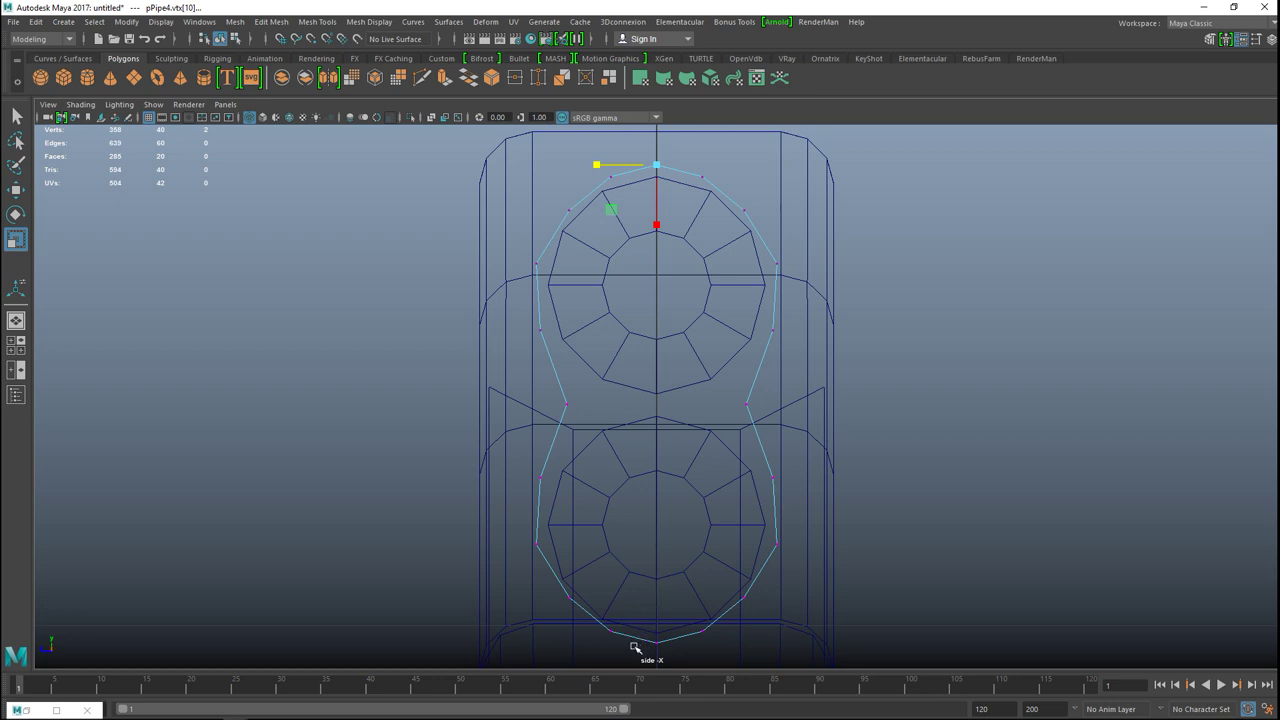
- Select the band's topmost and bottommost vertices and scale them slightly along the vertical axis
left_click_drag(672, 638, 678, 624, "shift")
left_click(938, 273)
left_click_drag(638, 148, 666, 180)
left_click_drag(635, 619, 663, 660, "shift")
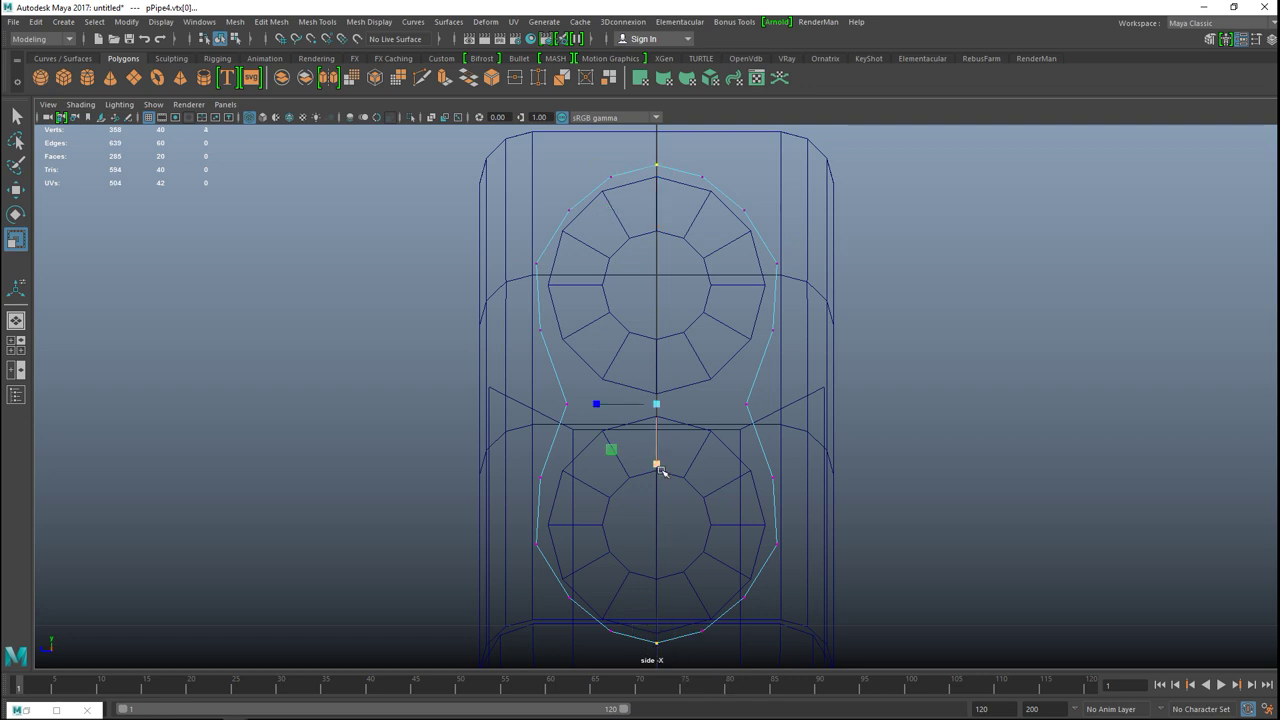
left_click_drag(654, 465, 655, 463)
- Extrude all the band's faces with a thickness of 0.01 and clear the selection
left_click(16, 345)
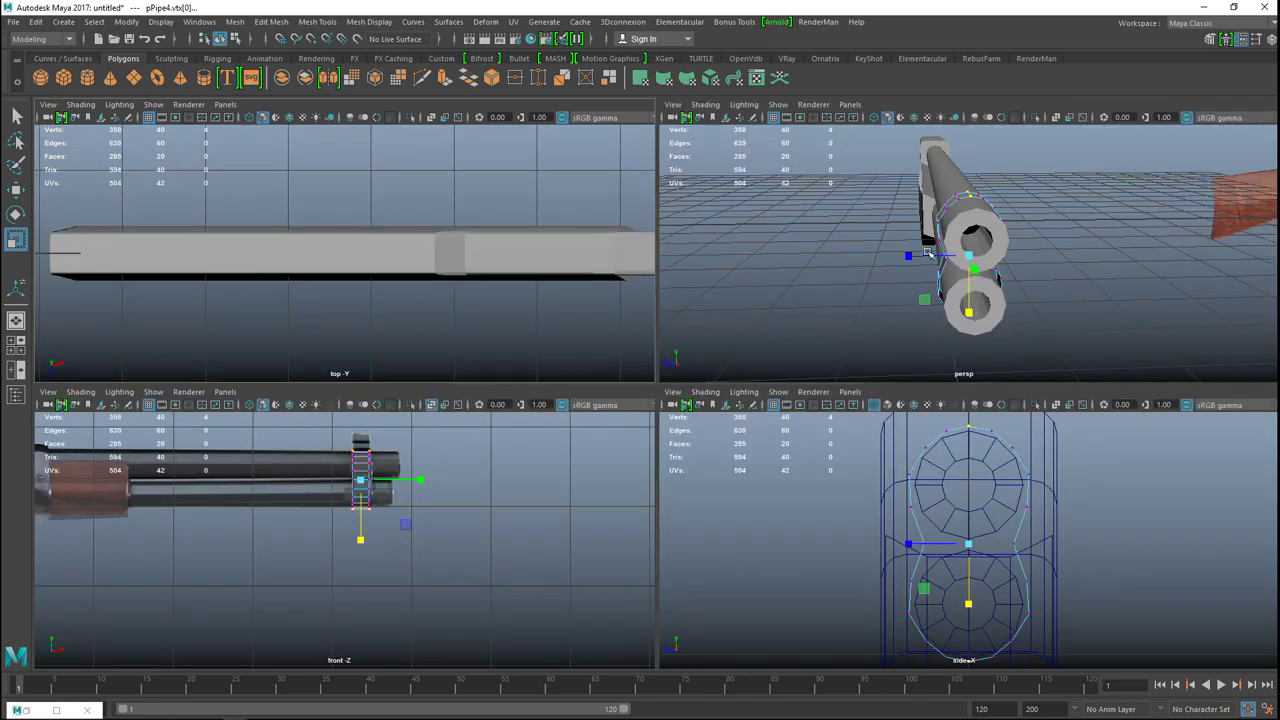
key("space")
left_click_drag(857, 398, 914, 407, "alt")
scroll(598, 315, "up", 3)
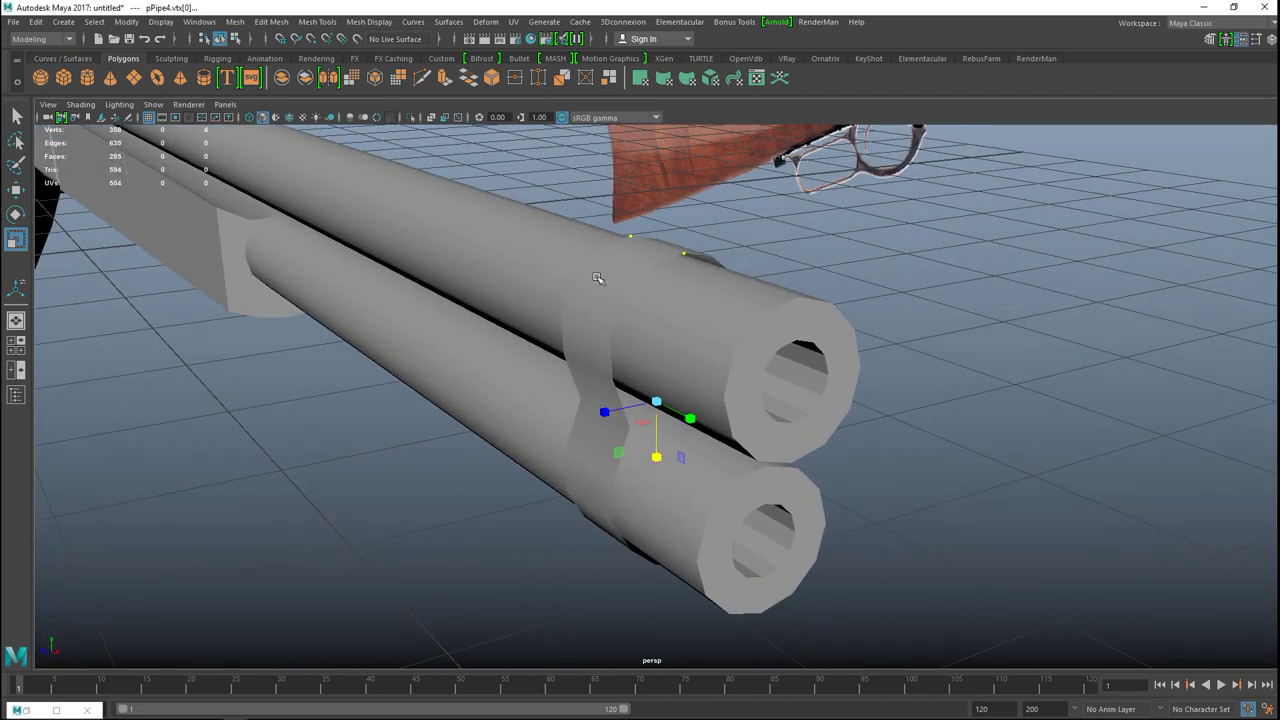
key("F8")
right_click_drag(599, 275, 655, 258)
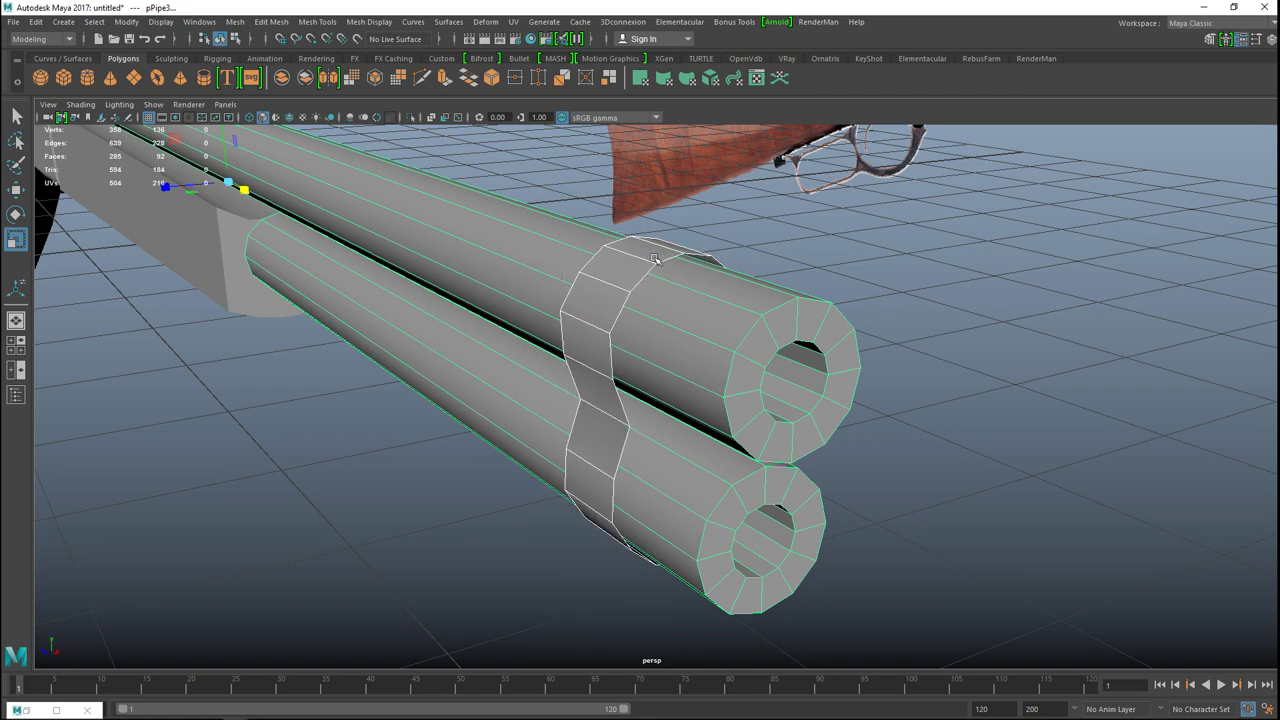
left_click(655, 258)
key("ctrl+e")
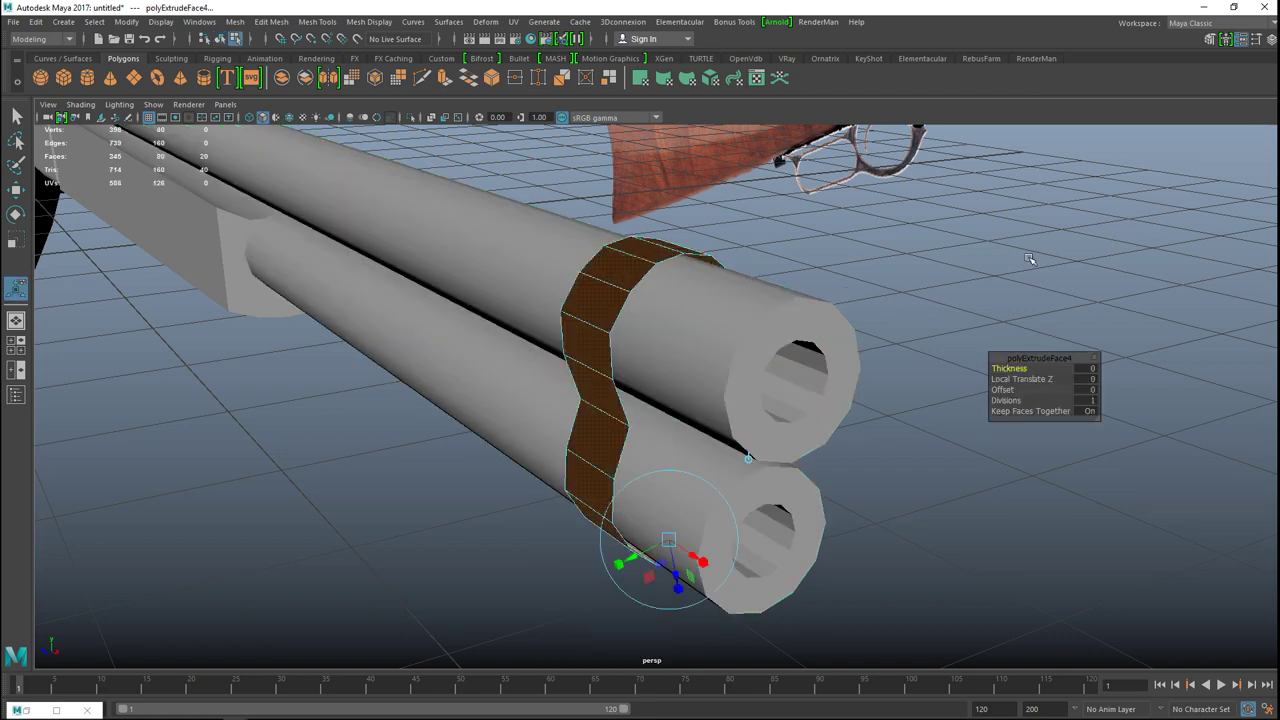
left_click(1088, 369)
key("Return")
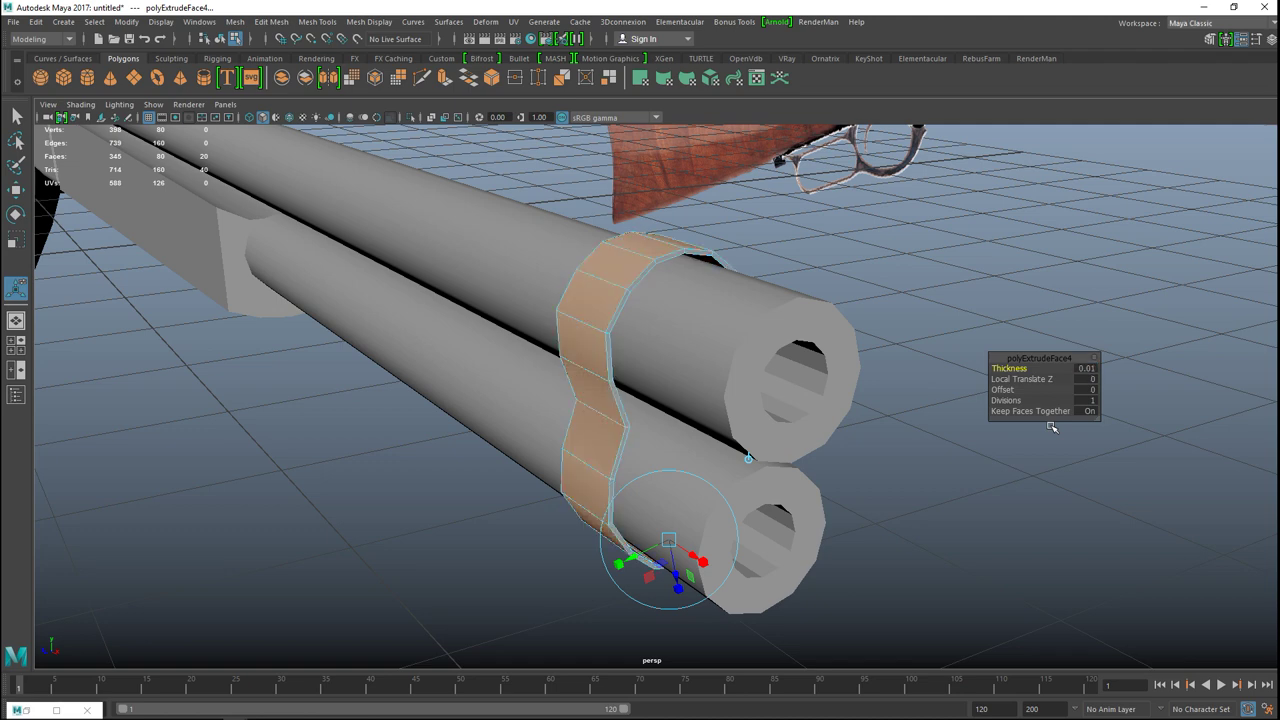
left_click(890, 276)
- Examine how the thickened band fits around both barrels from several angles near the muzzle
scroll(913, 326, "down", 2)
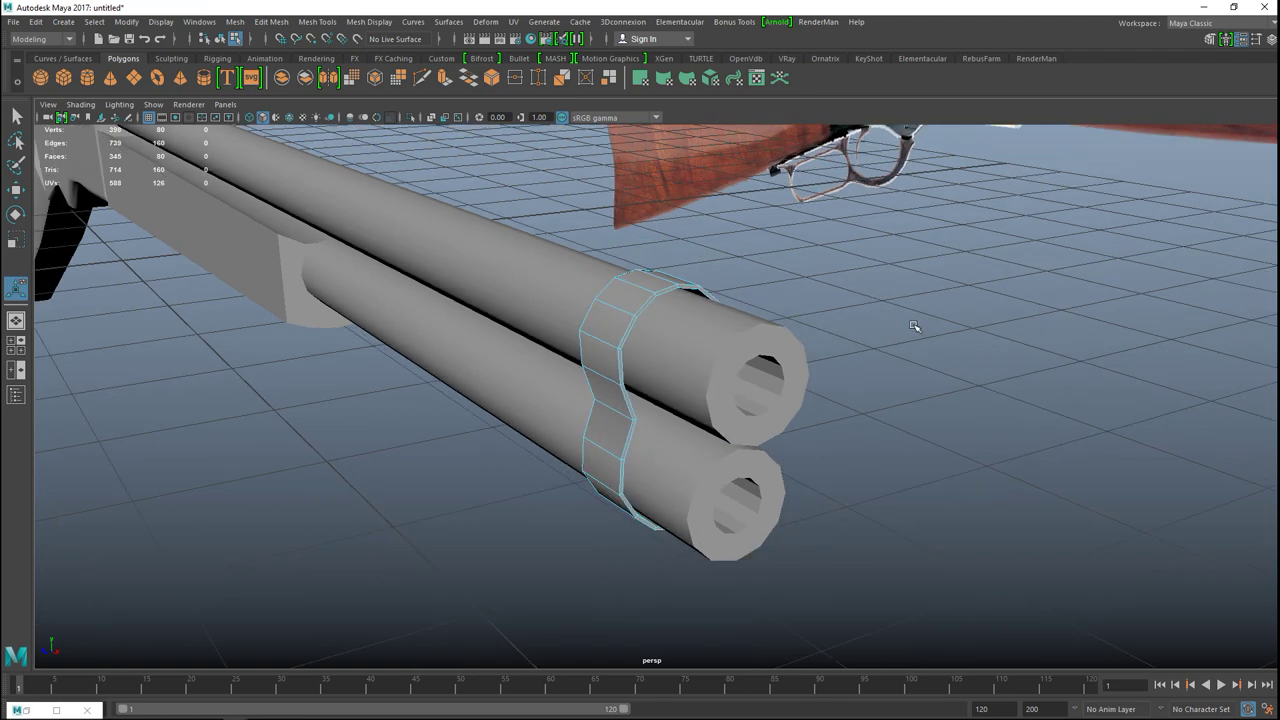
left_click_drag(936, 409, 835, 443, "alt")
middle_click_drag(835, 444, 761, 461, "alt")
scroll(897, 462, "down", 5)
left_click_drag(859, 455, 899, 250, "alt")
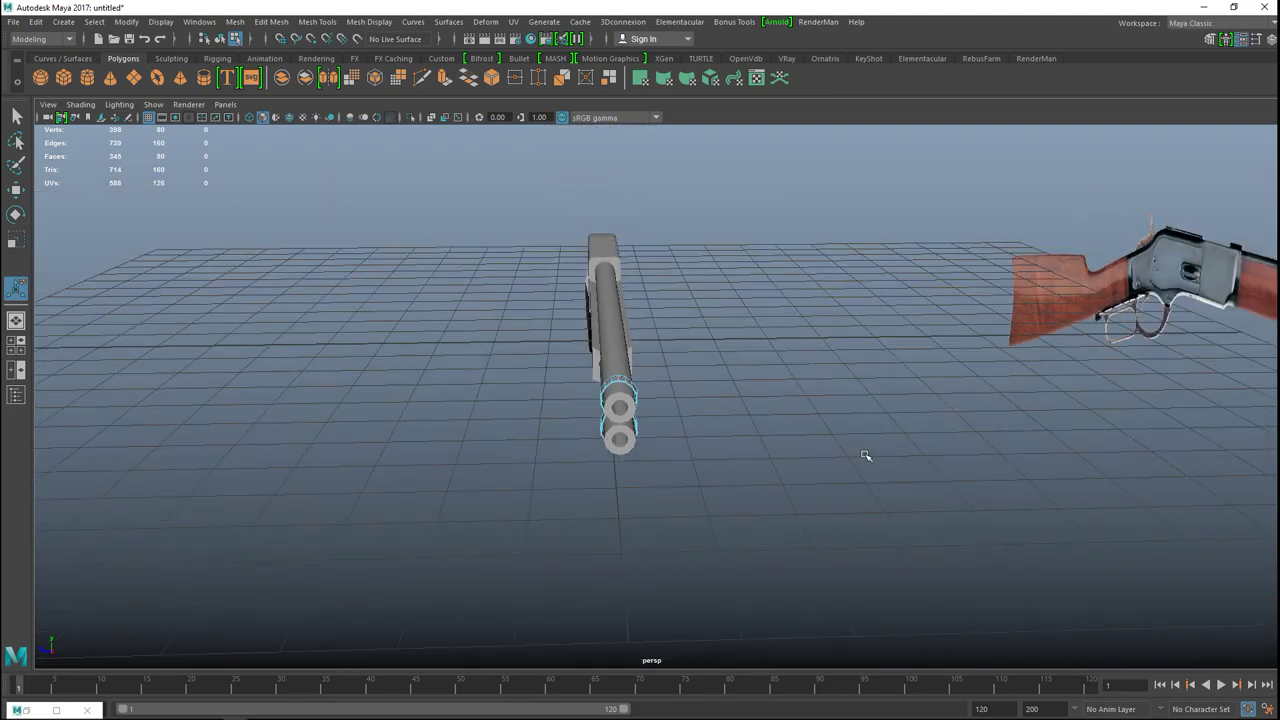
right_click_drag(843, 299, 860, 331, "alt")
left_click_drag(834, 367, 754, 383, "alt")
middle_click_drag(754, 383, 884, 440, "alt")
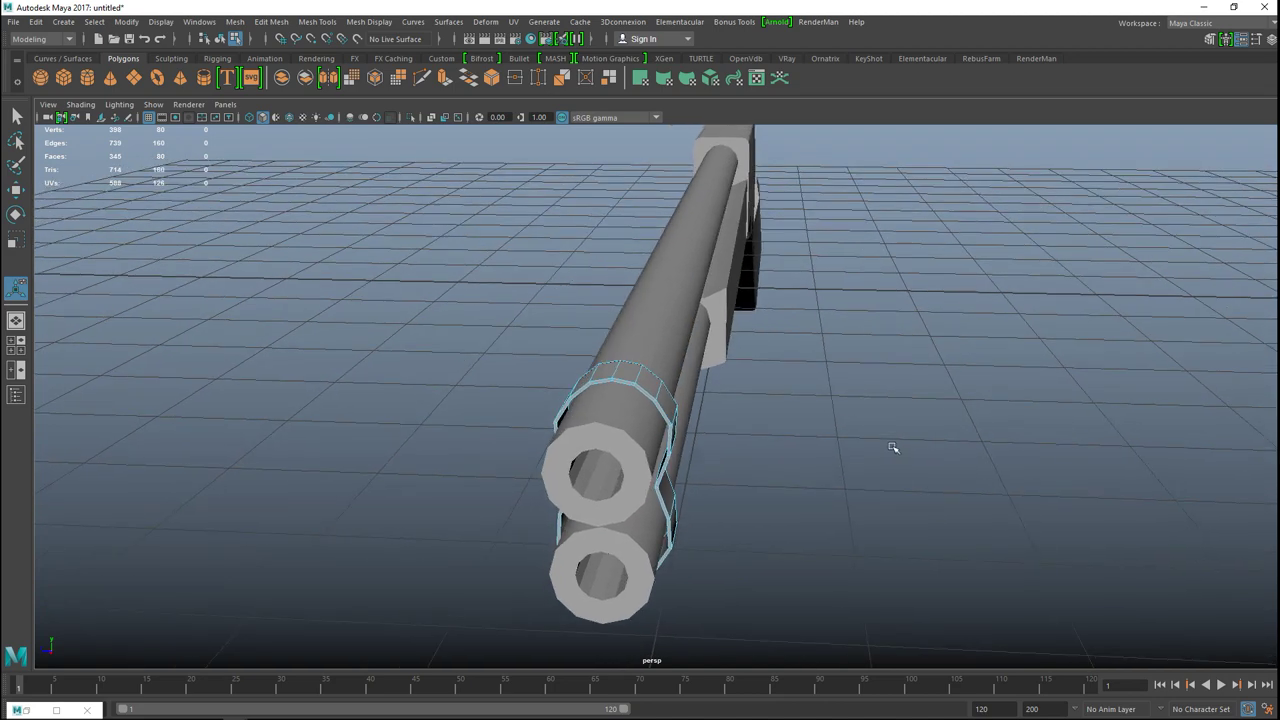
- Extrude the two uppermost faces of the band and raise them to form the front sight
scroll(884, 440, "up", 3)
left_click_drag(869, 449, 570, 398, "alt")
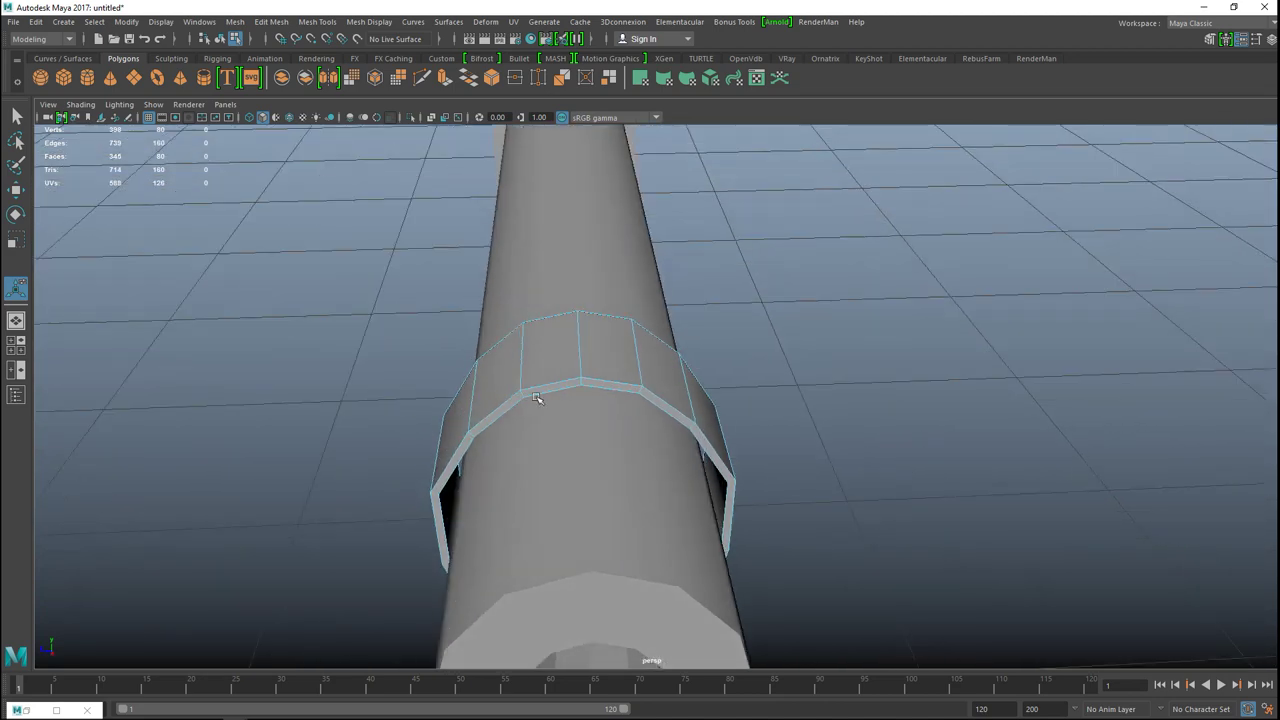
right_click_drag(550, 352, 553, 349)
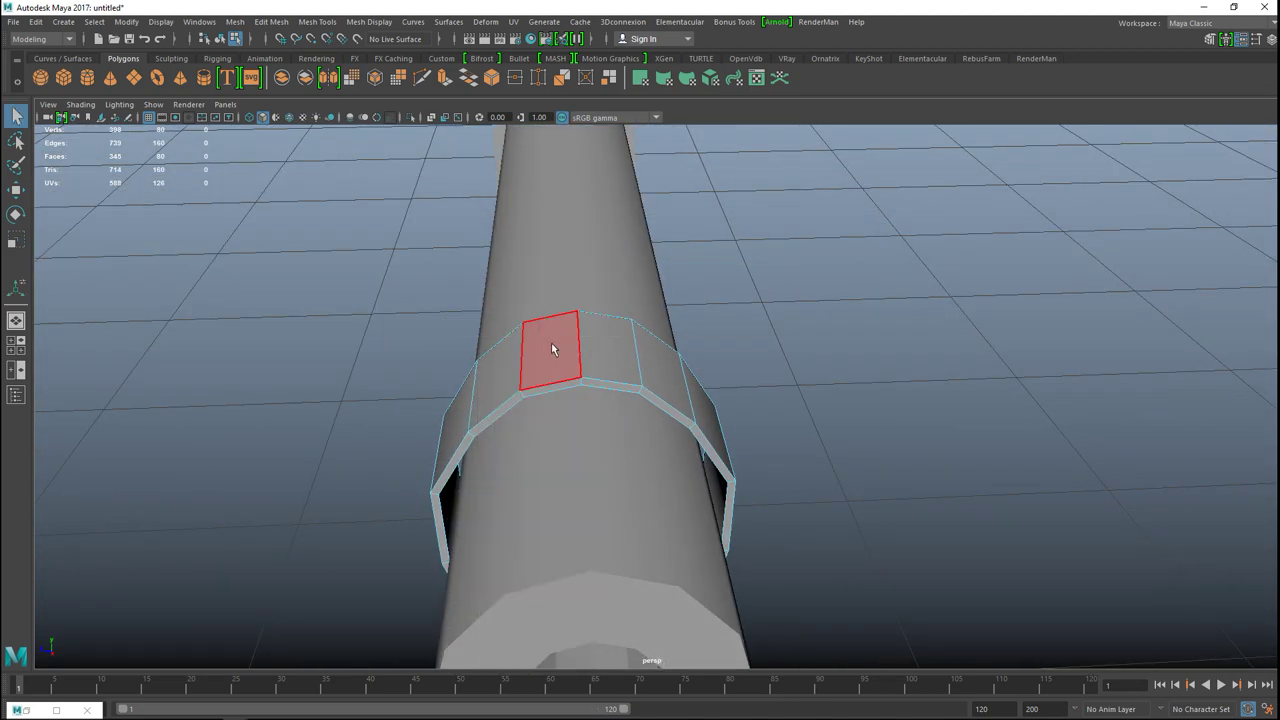
left_click(550, 350)
left_click(607, 362, "shift")
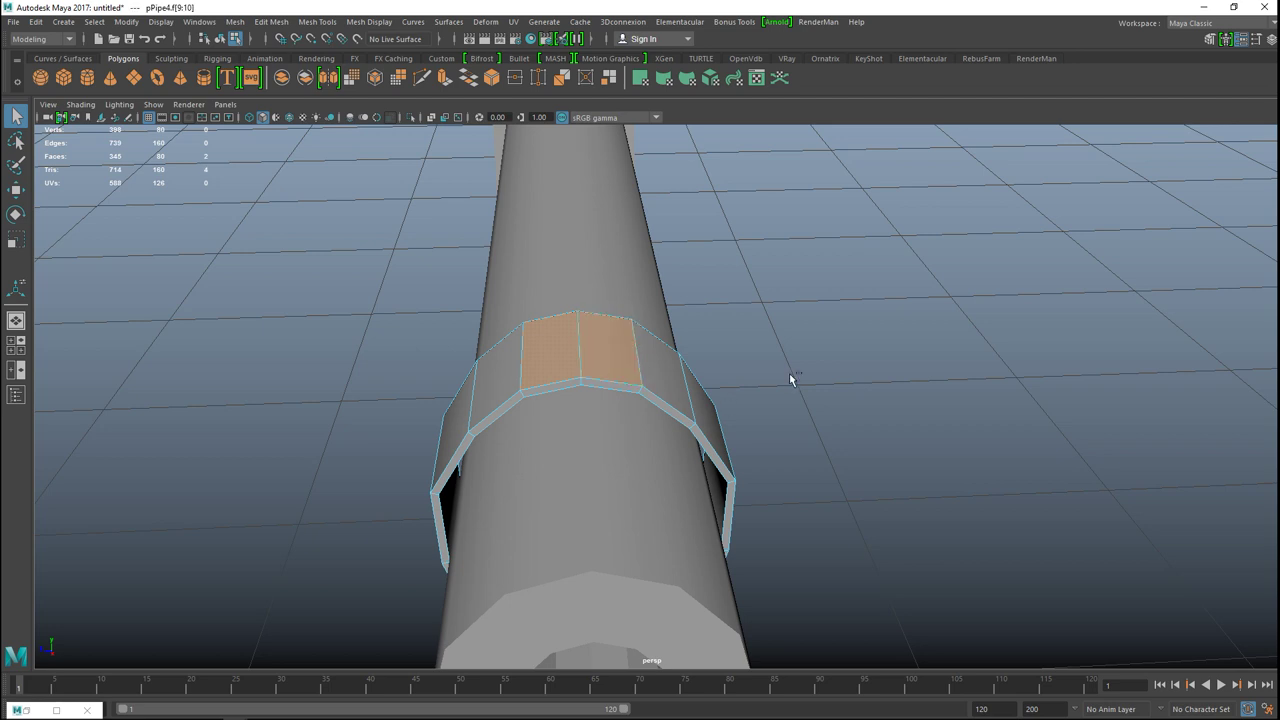
key("ctrl+e")
key("w")
left_click_drag(575, 288, 574, 148)
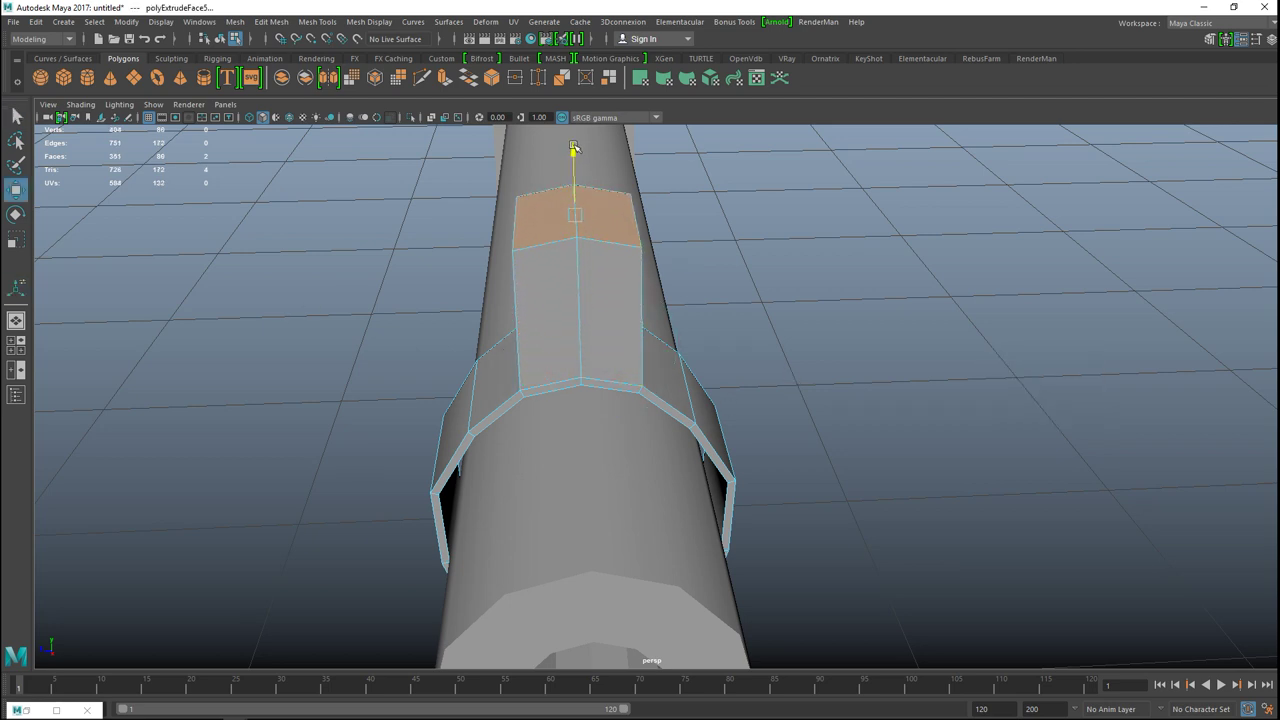
- Narrow the front sight's top faces sideways and raise them towards the top of the sight in the reference image
key("r")
left_click_drag(512, 215, 550, 214)
left_click(29, 354)
key("space")
key("f")
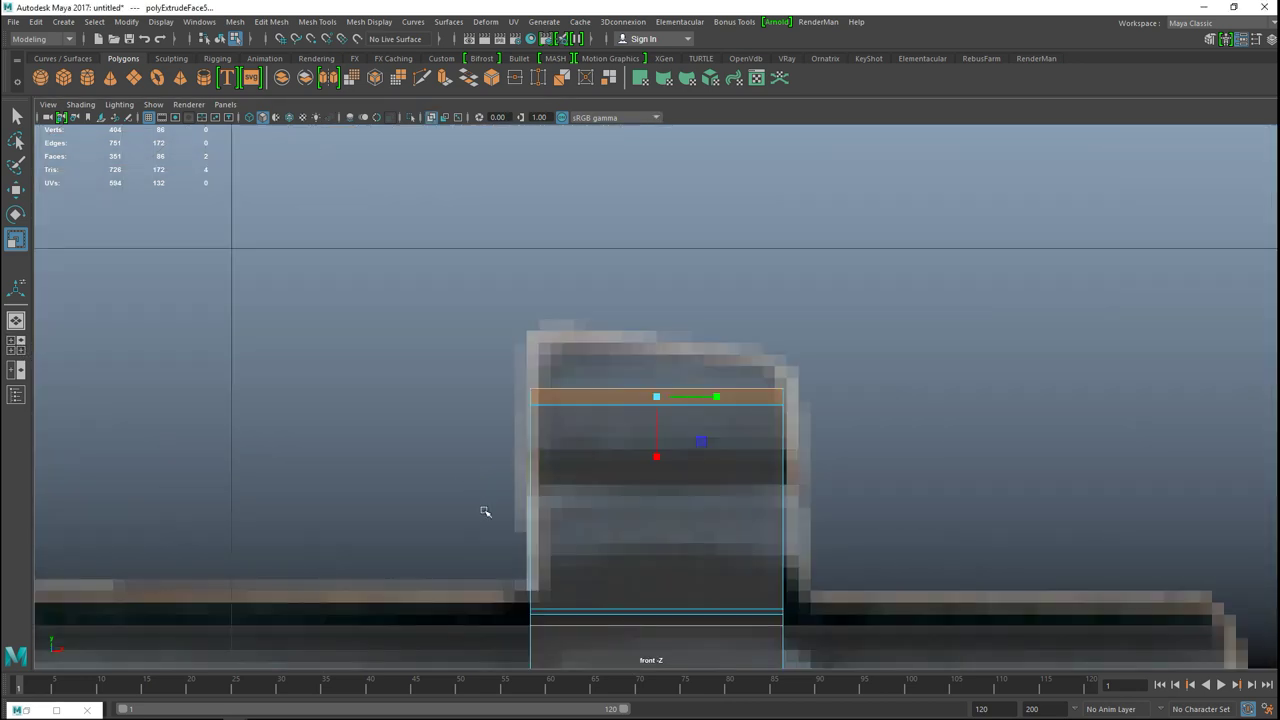
key("w")
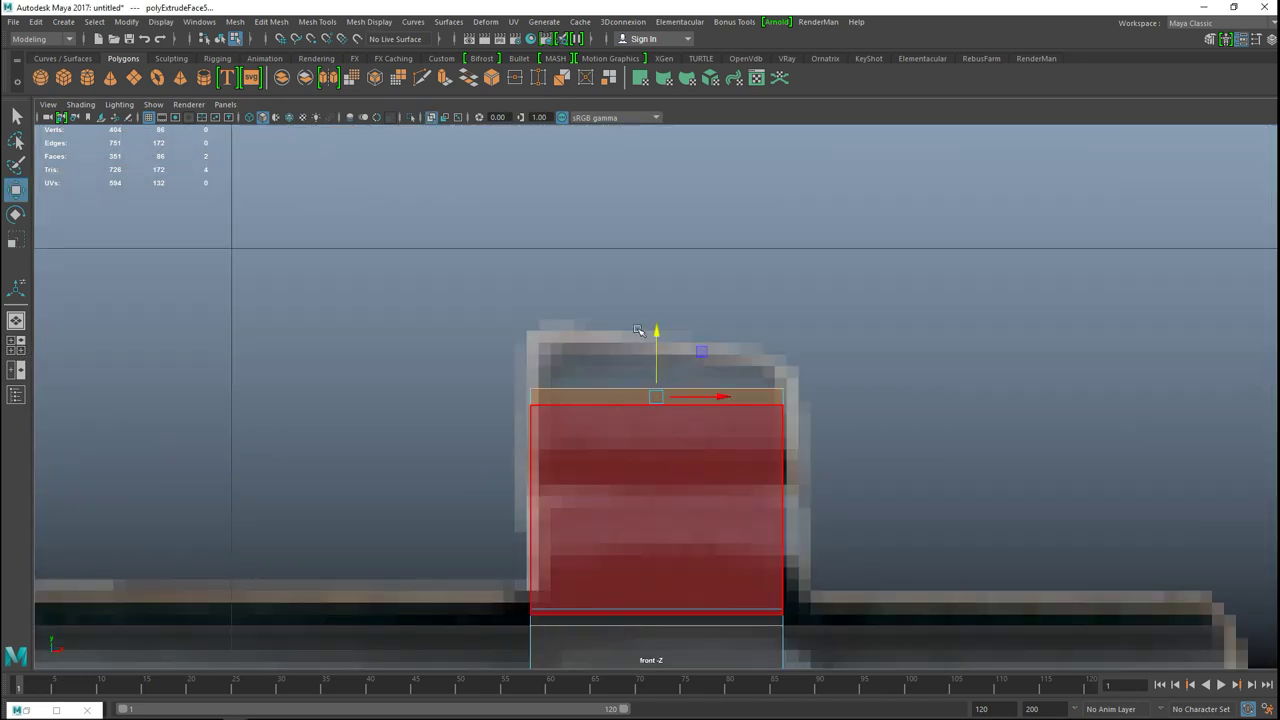
left_click_drag(655, 334, 656, 300)
- Raise the front sight's rear top vertices so its top slopes down towards the muzzle like the reference
right_click_drag(577, 368, 515, 316)
left_click_drag(574, 466, 520, 289)
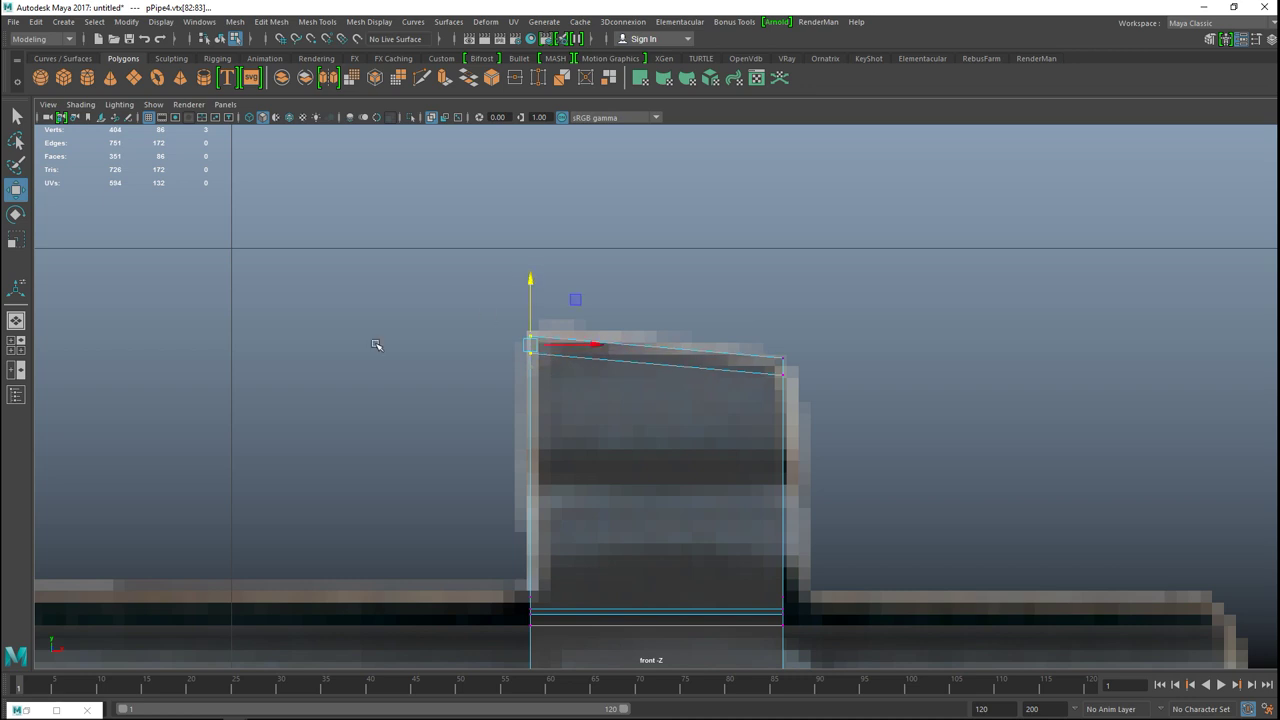
left_click(15, 345)
key("space")
scroll(823, 329, "down", 3)
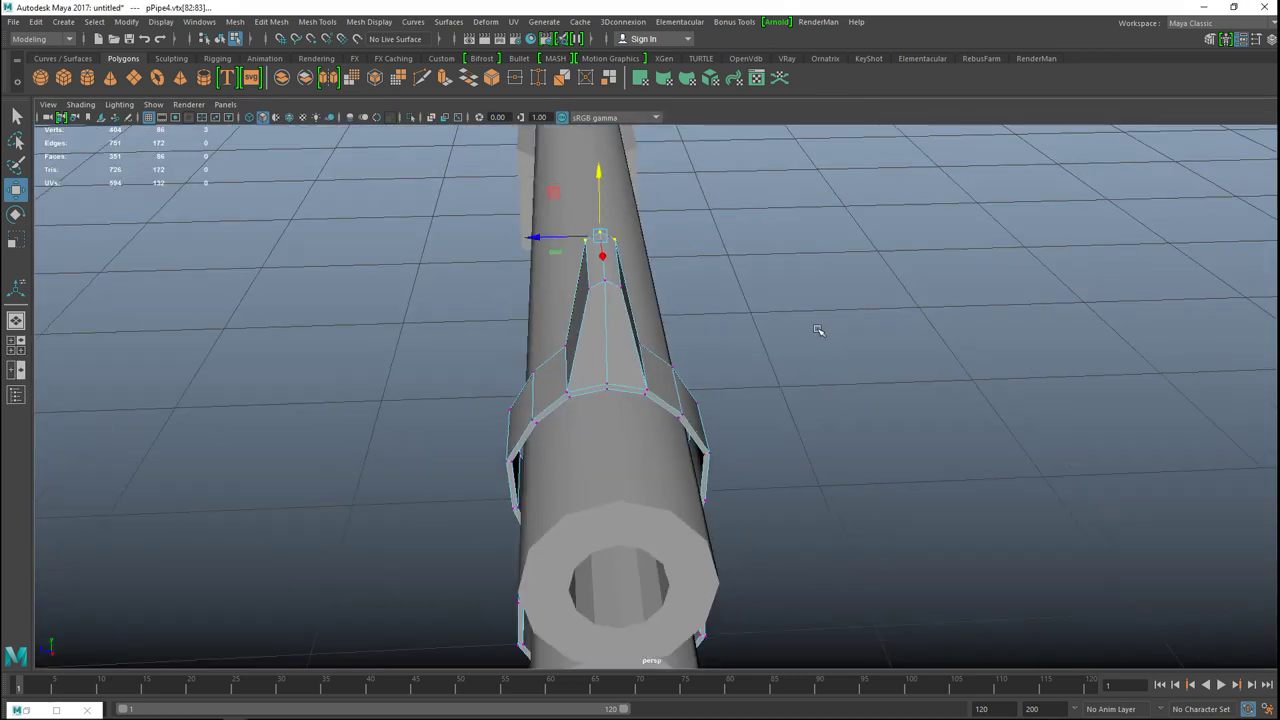
- Examine the finished front sight and muzzle band from several angles and compare them with the reference rifle
left_click_drag(705, 435, 657, 418, "alt")
right_click_drag(631, 356, 665, 298)
scroll(635, 369, "up", 2)
scroll(635, 369, "up", 1)
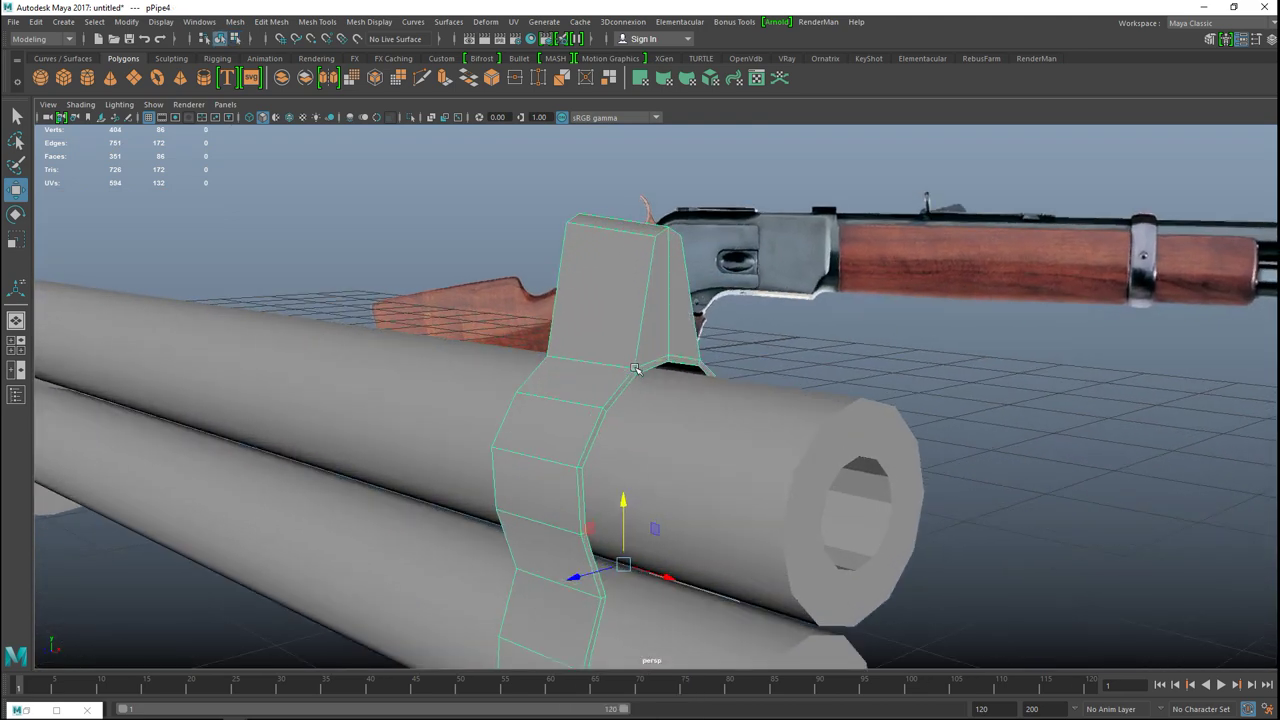
scroll(635, 374, "down", 2)
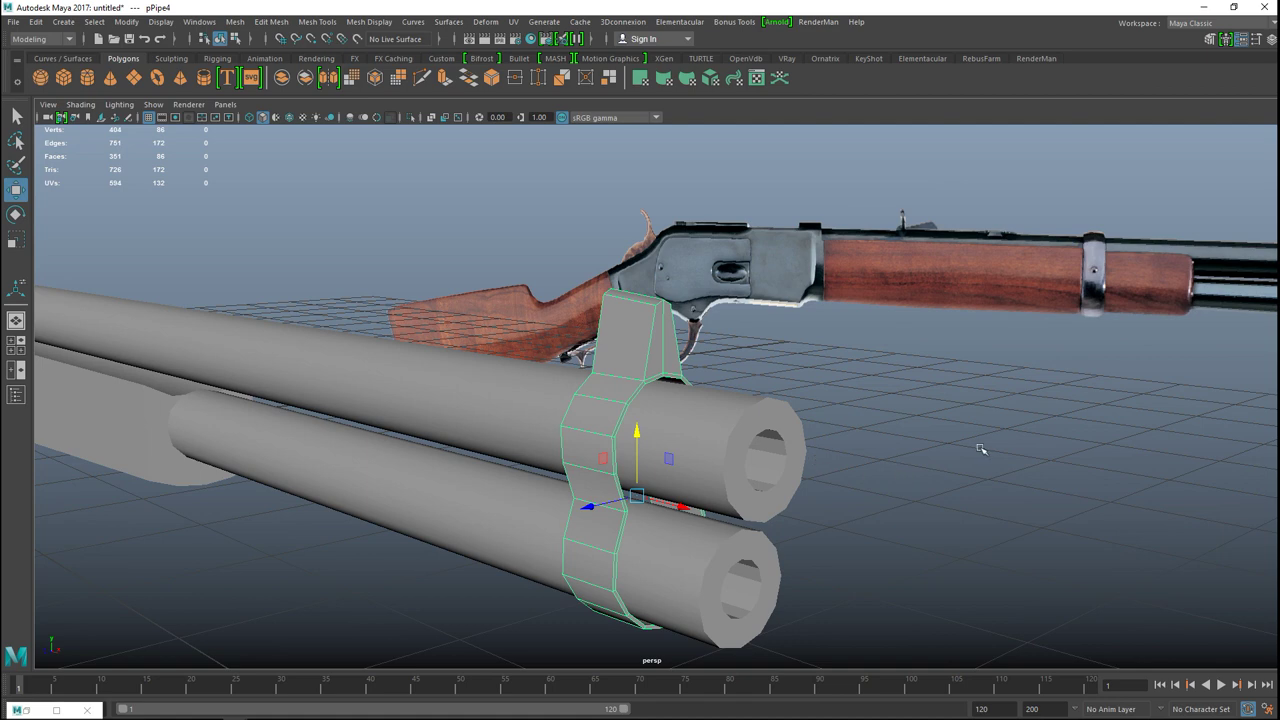
left_click(972, 452)
scroll(968, 480, "down", 3)
left_click_drag(800, 549, 955, 530, "alt")
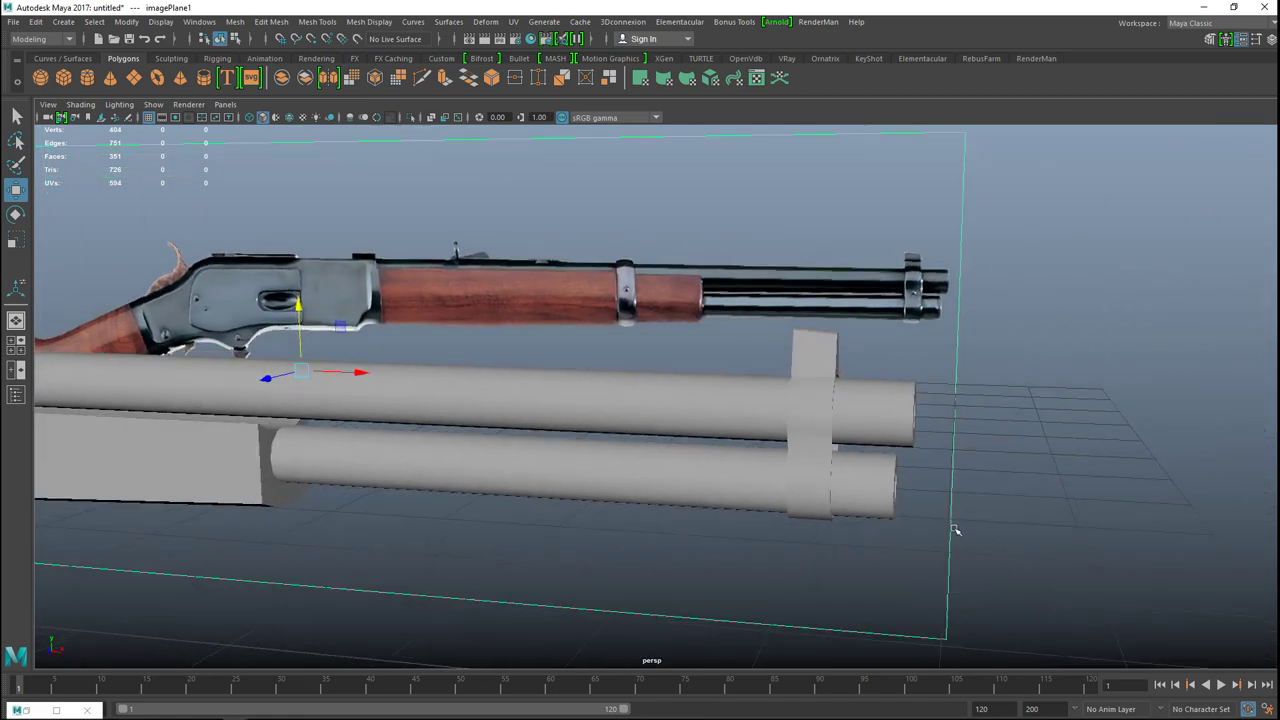
left_click(810, 398)
left_click(825, 345)
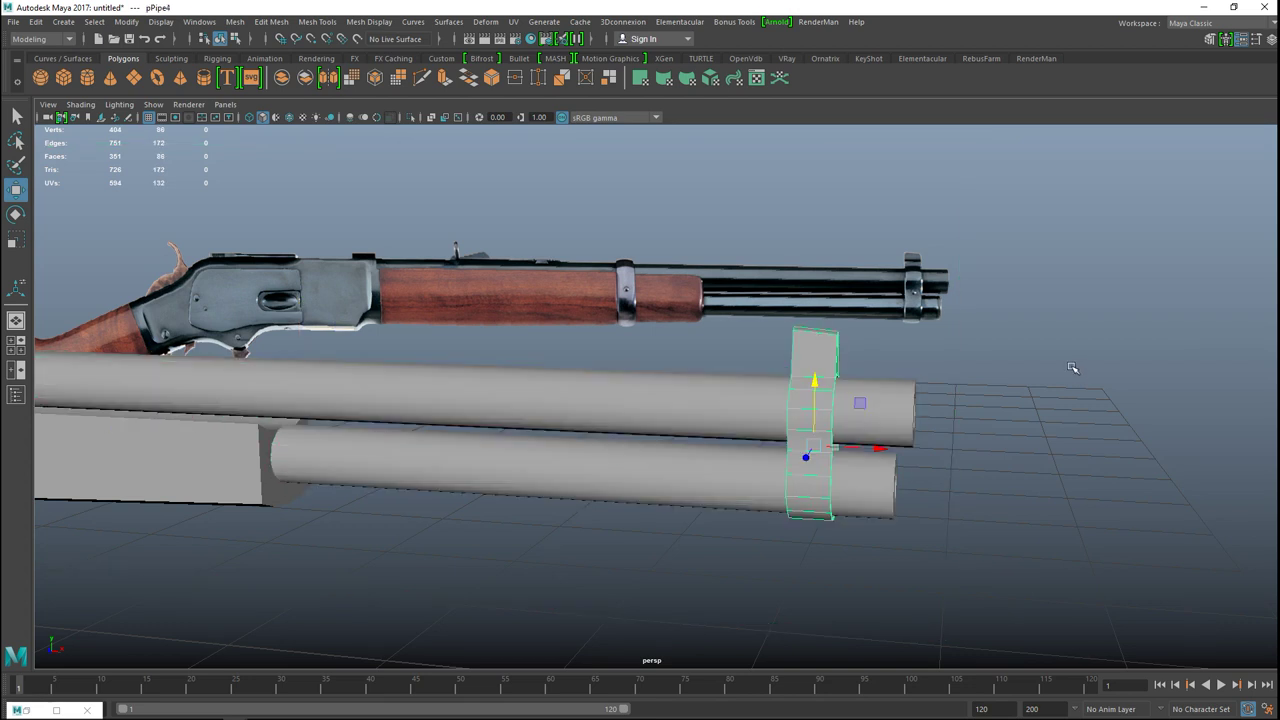
key("w")
left_click_drag(878, 449, 230, 591)
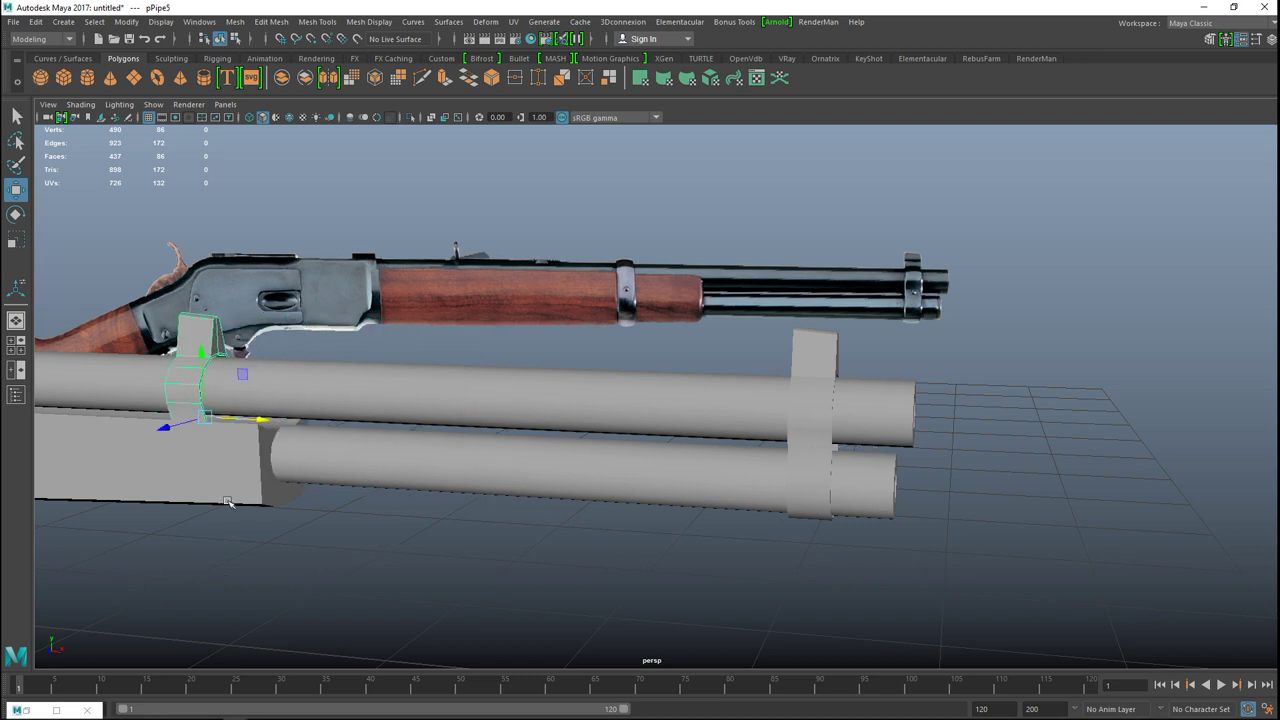
left_click_drag(256, 418, 1049, 506)
key("Delete")
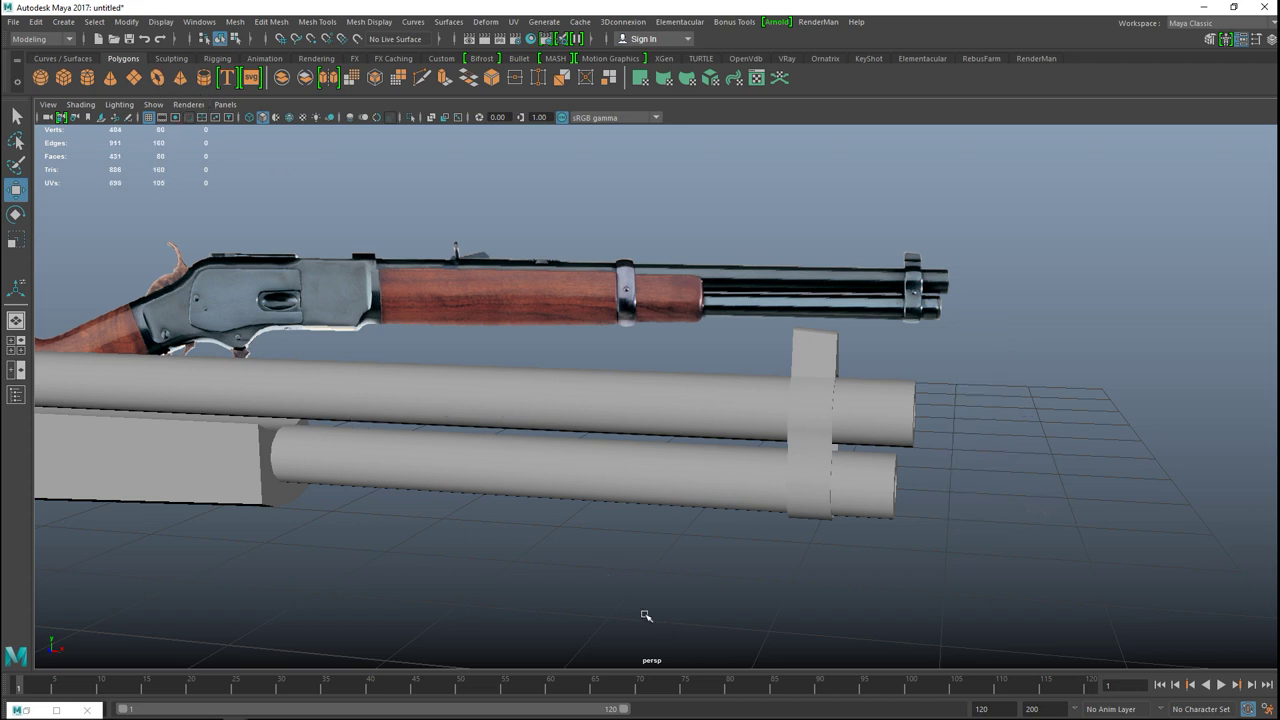
- Create a new polygon pipe, turn it to face along the barrels and move it up around the front of the fore-end
scroll(631, 608, "down", 3)
left_click_drag(612, 551, 504, 519, "alt")
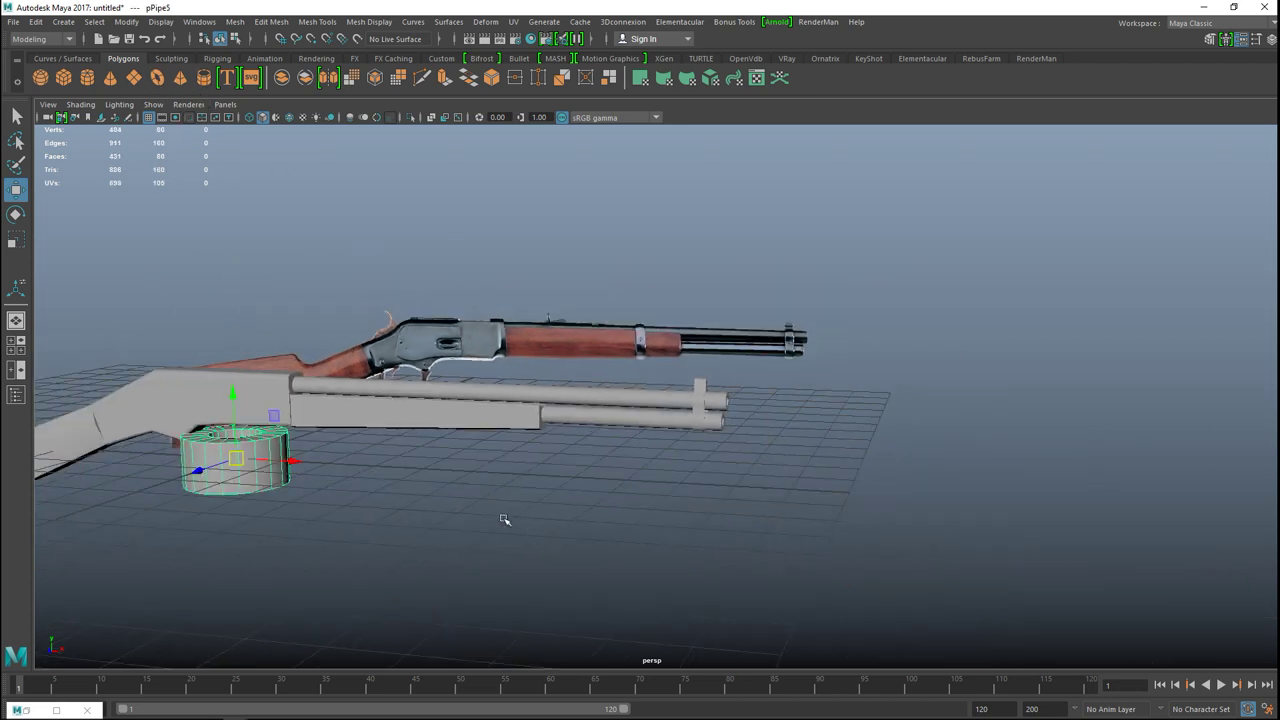
left_click_drag(290, 459, 587, 513)
key("e")
key("w")
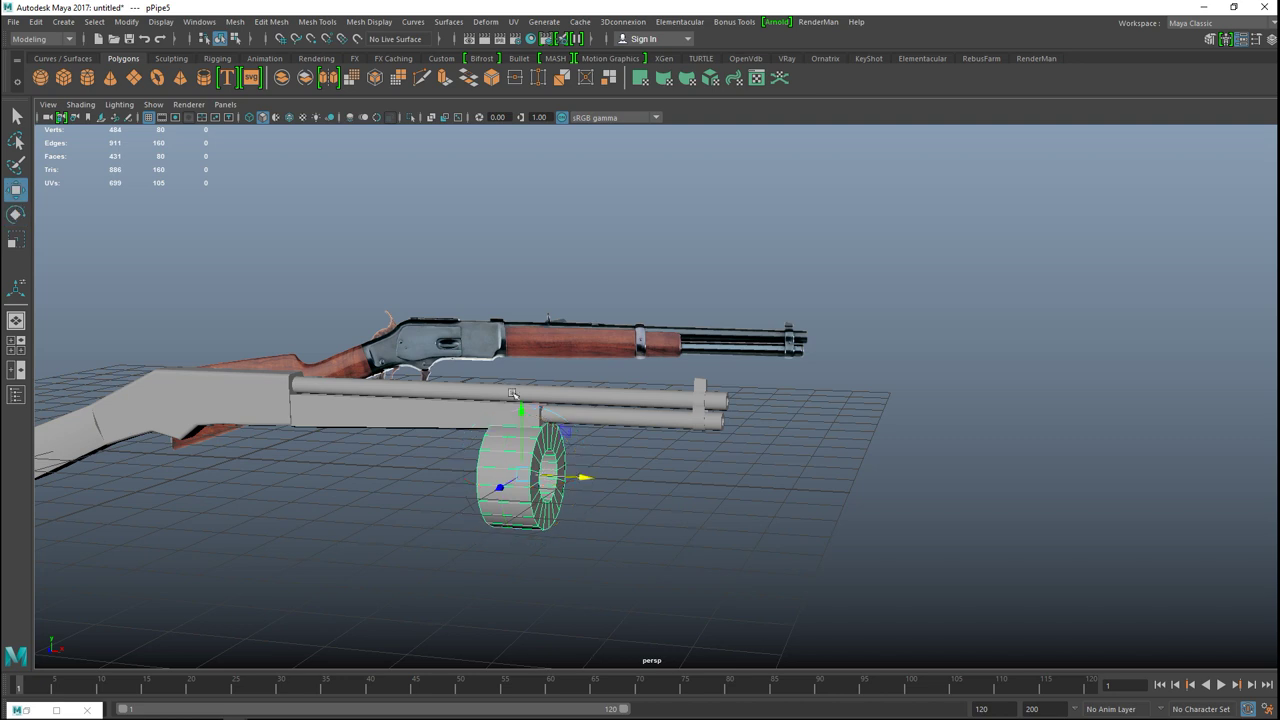
left_click_drag(520, 410, 520, 343)
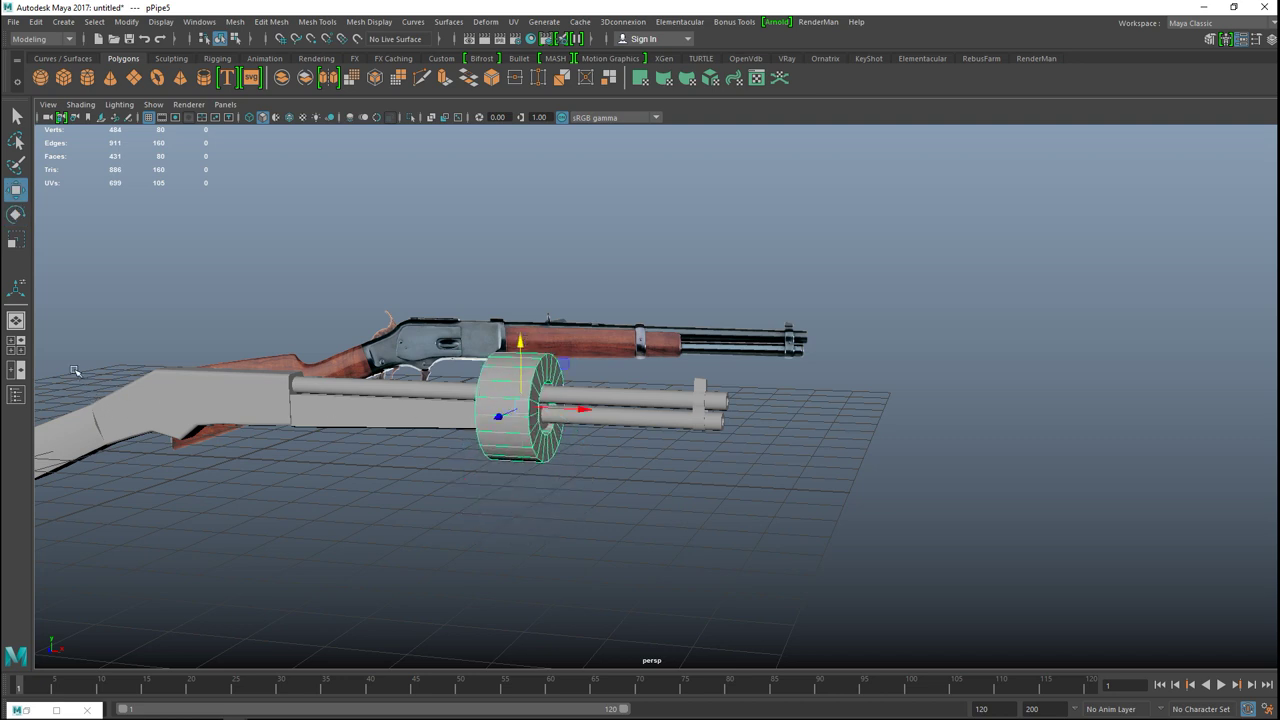
- Slide the pipe back along the barrels in the front view, centring it on the reference rifle's fore-end band
key("space")
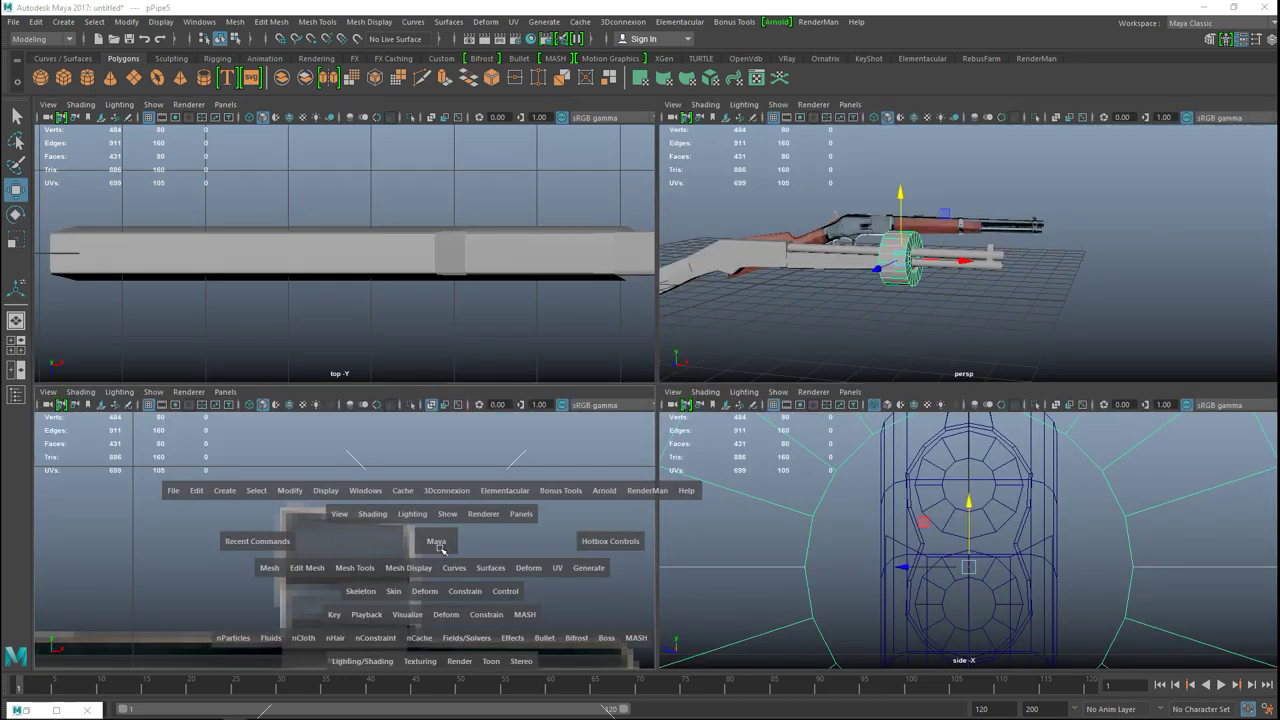
key("space")
key("f")
scroll(537, 548, "up", 5)
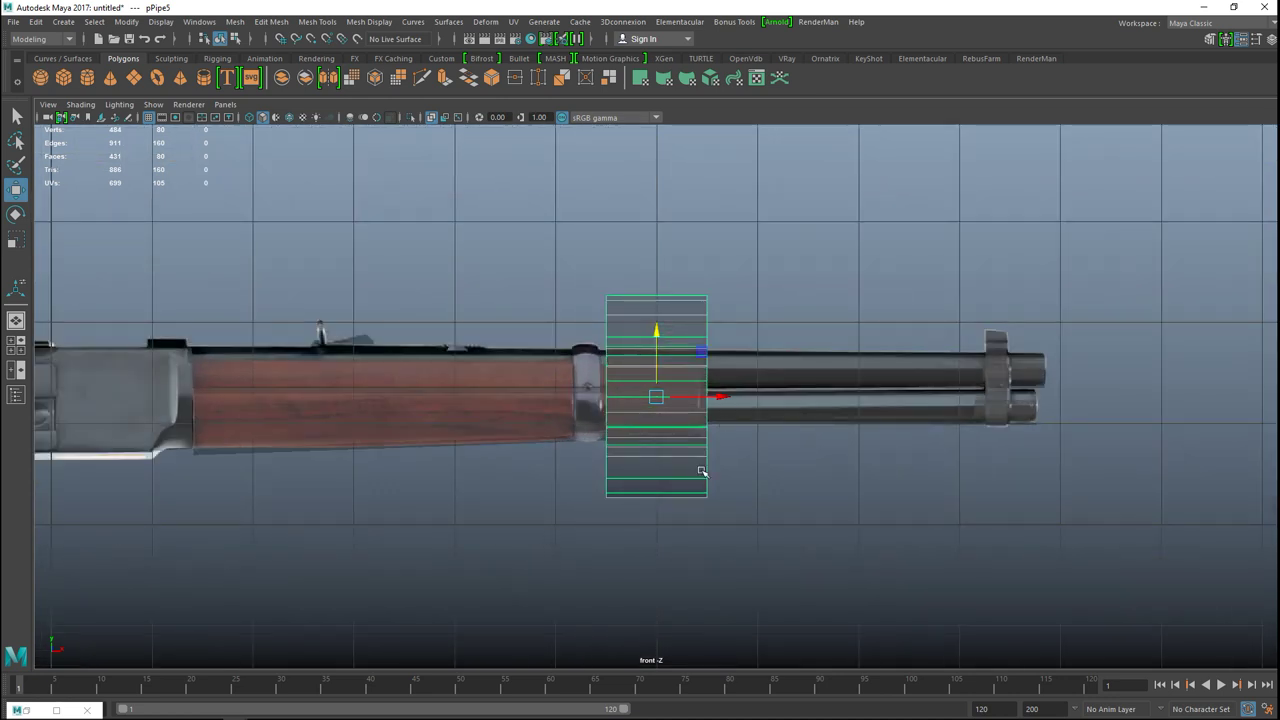
left_click_drag(716, 401, 647, 404)
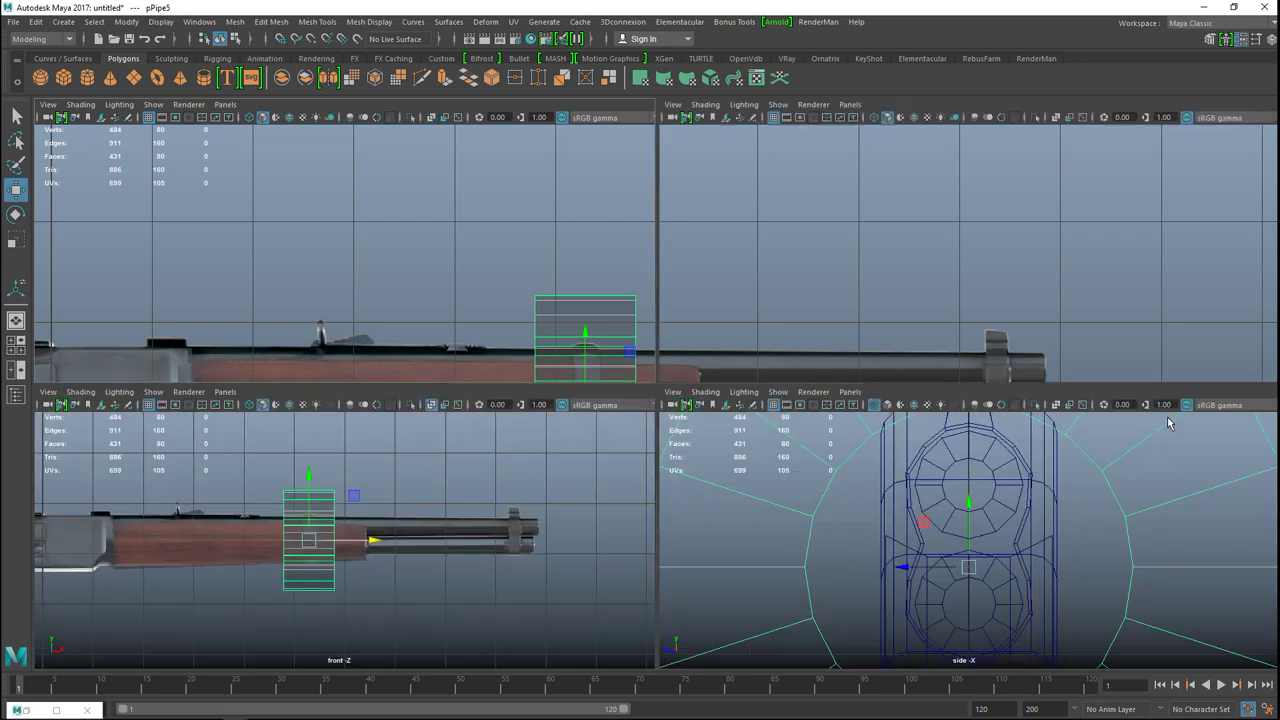
- Delete the ring of end-cap faces on the pipe's muzzle-facing side
left_click(16, 344)
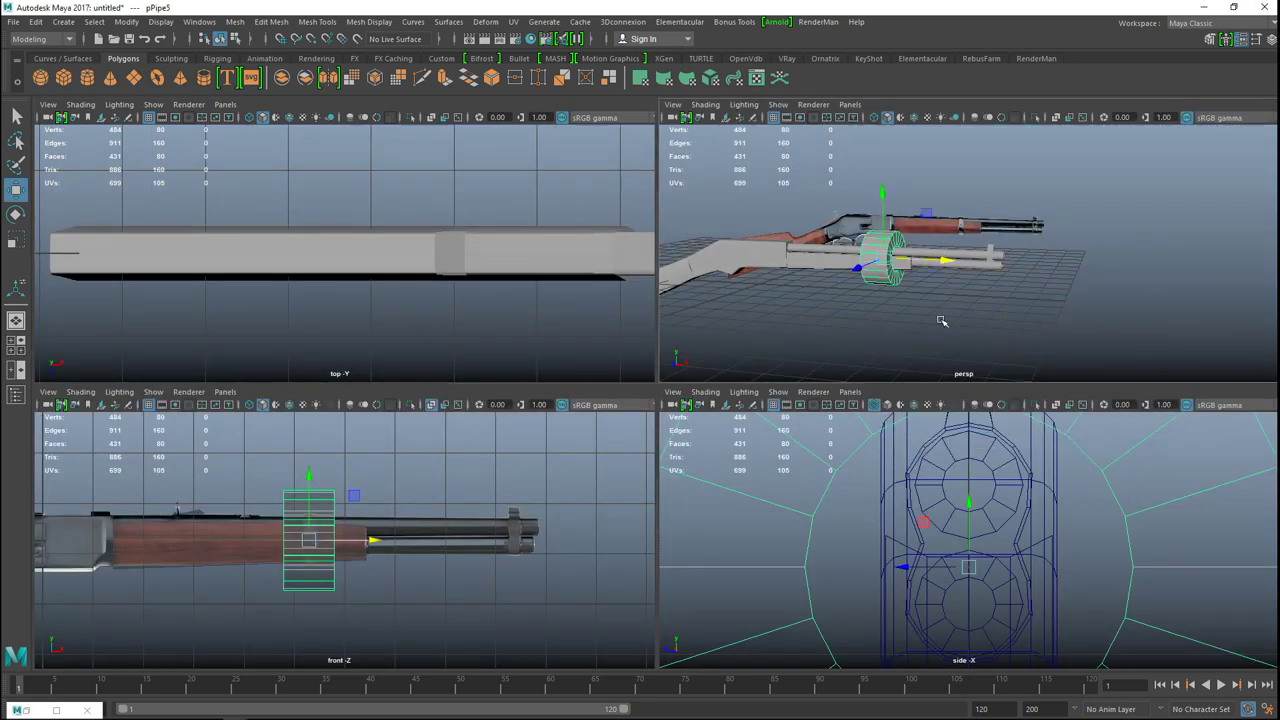
key("space")
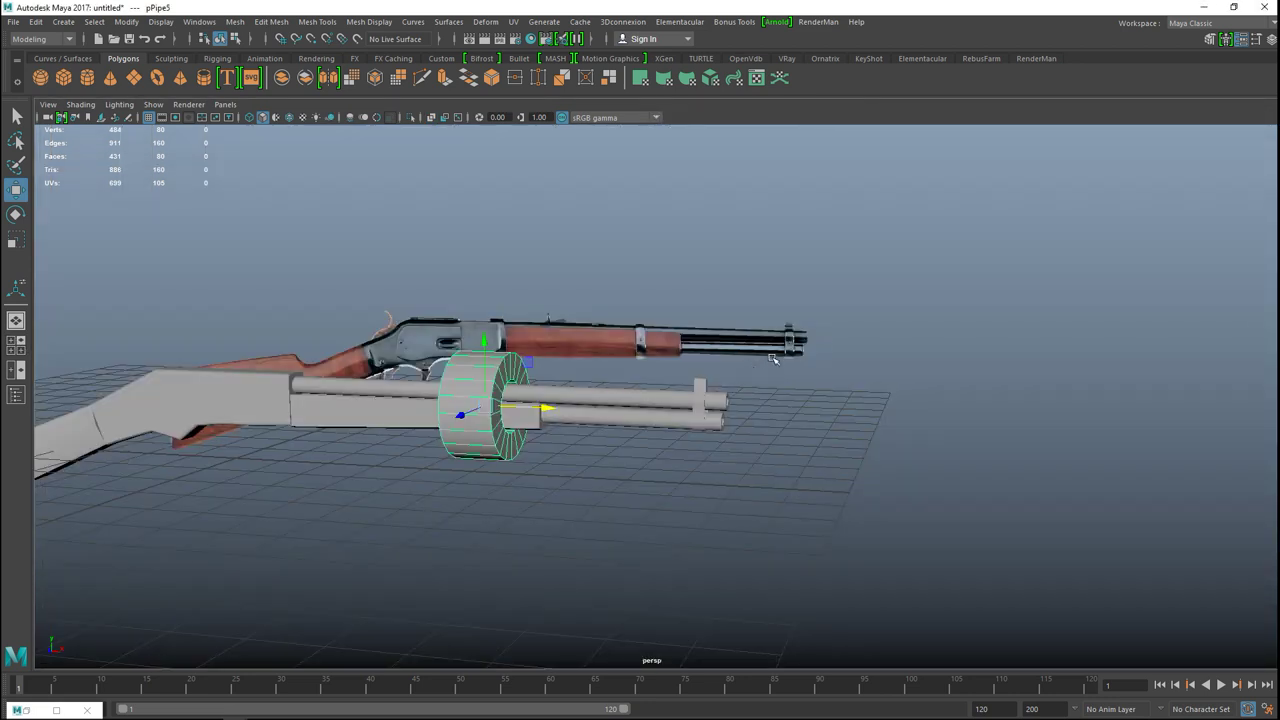
left_click_drag(697, 384, 799, 352, "alt")
right_click_drag(791, 328, 835, 326)
left_click(780, 316)
double_click(780, 316)
key("Delete")
- Delete the pipe's other end-cap faces and its inner wall faces, keeping only the outer shell as a selected object
left_click(766, 320)
double_click(747, 331)
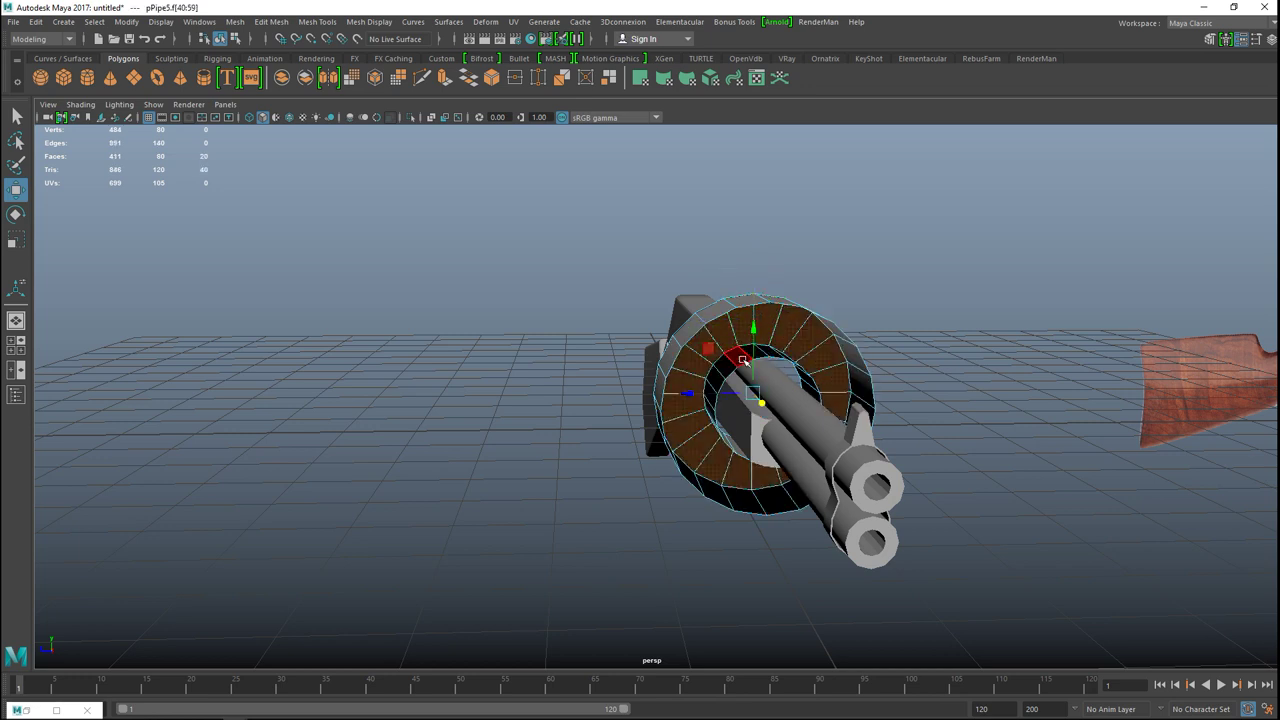
key("Delete")
left_click(733, 362)
double_click(736, 377)
key("Delete")
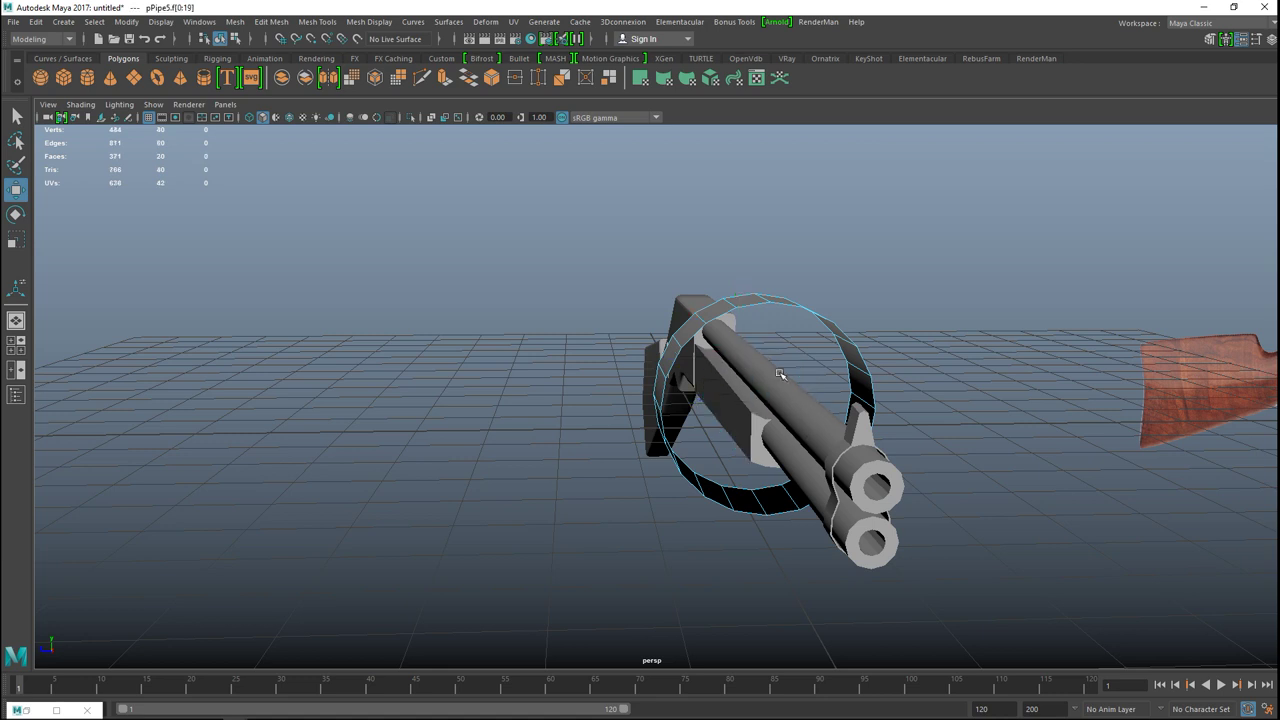
right_click_drag(780, 298, 785, 305)
left_click(765, 326)
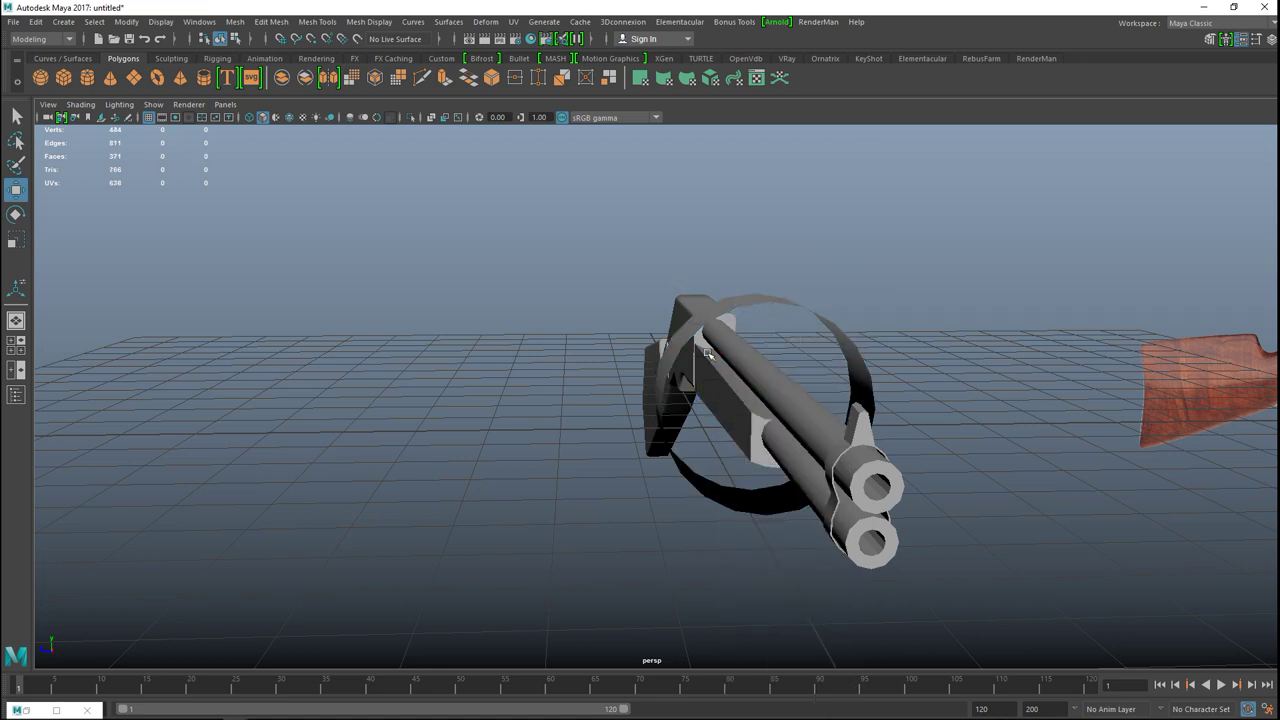
left_click(752, 302)
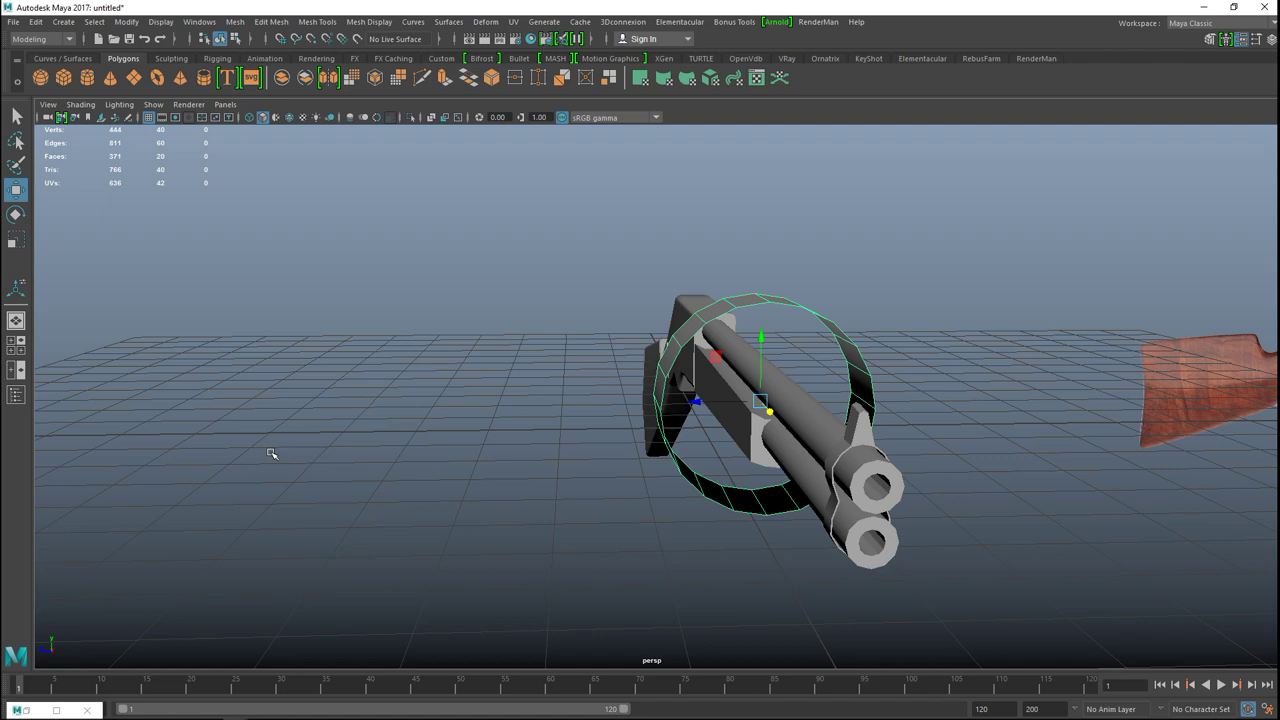
- Compare the outer shell with the fore-end band of the reference rifle in the front view
left_click(17, 346)
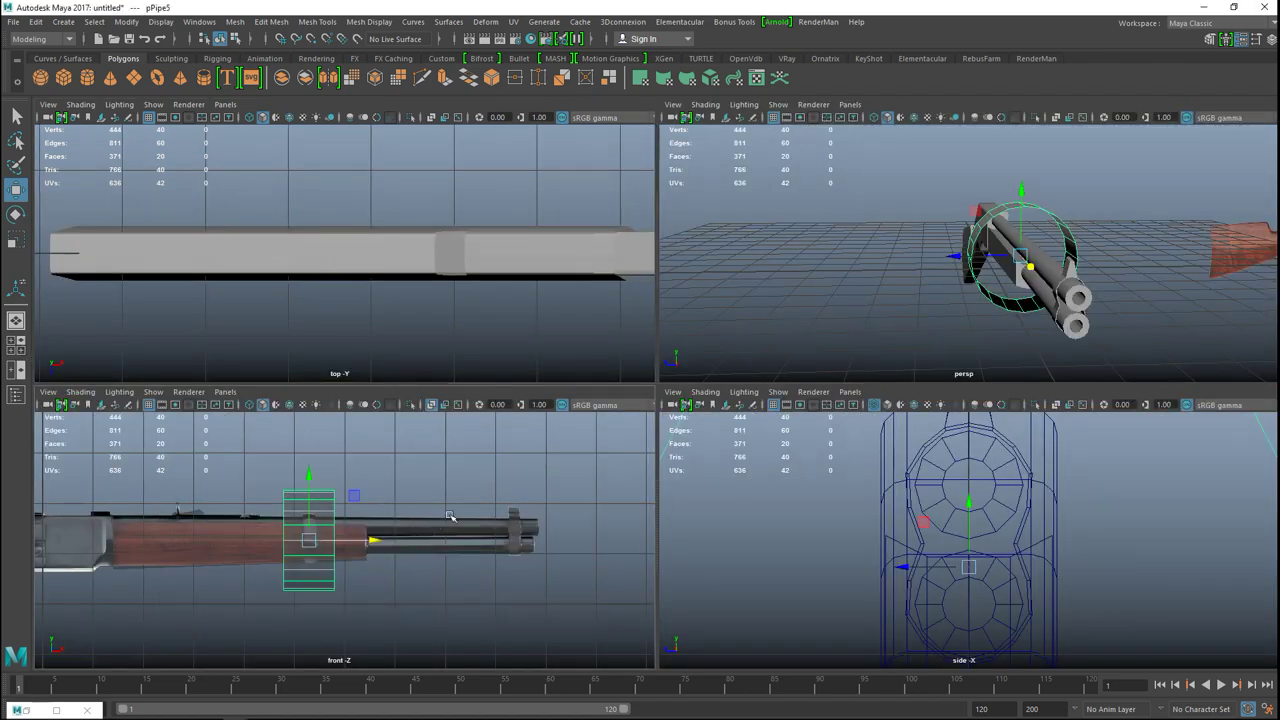
key("space")
scroll(713, 460, "up", 4)
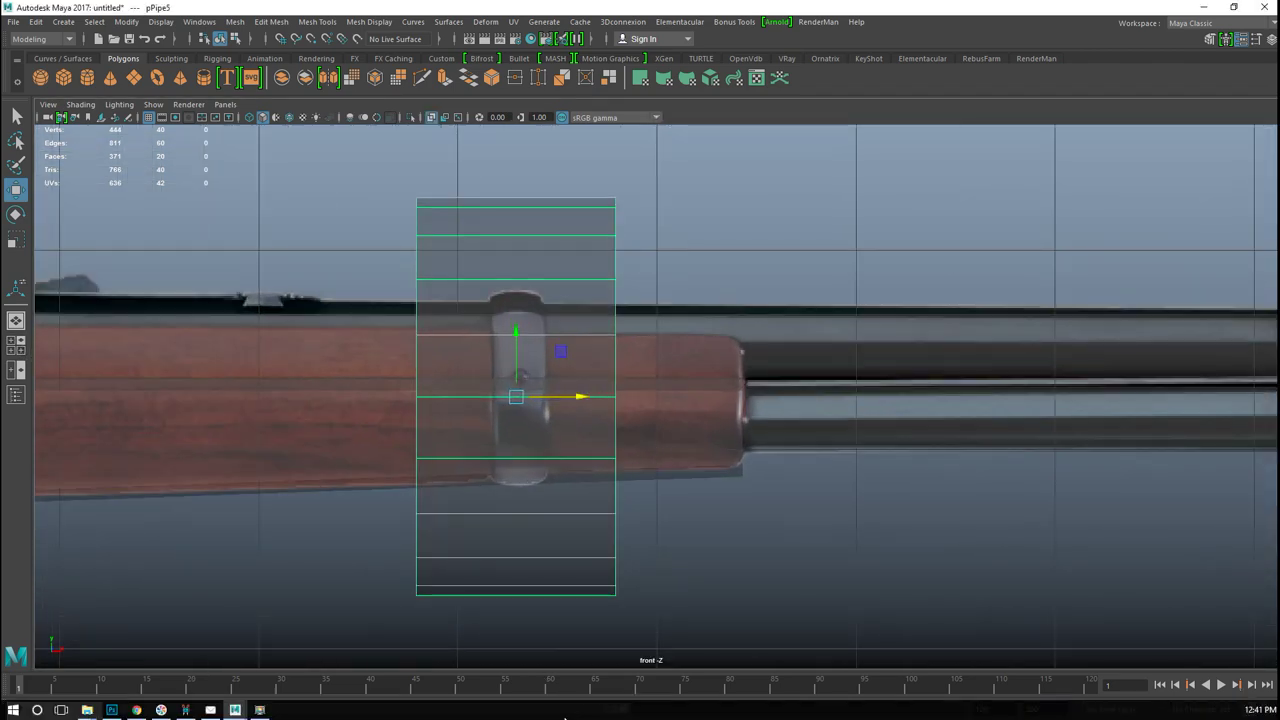
- Scale the new pipe down, raise it slightly and narrow its width to match the barrel band in the front reference image
key("r")
left_click_drag(516, 398, 369, 430)
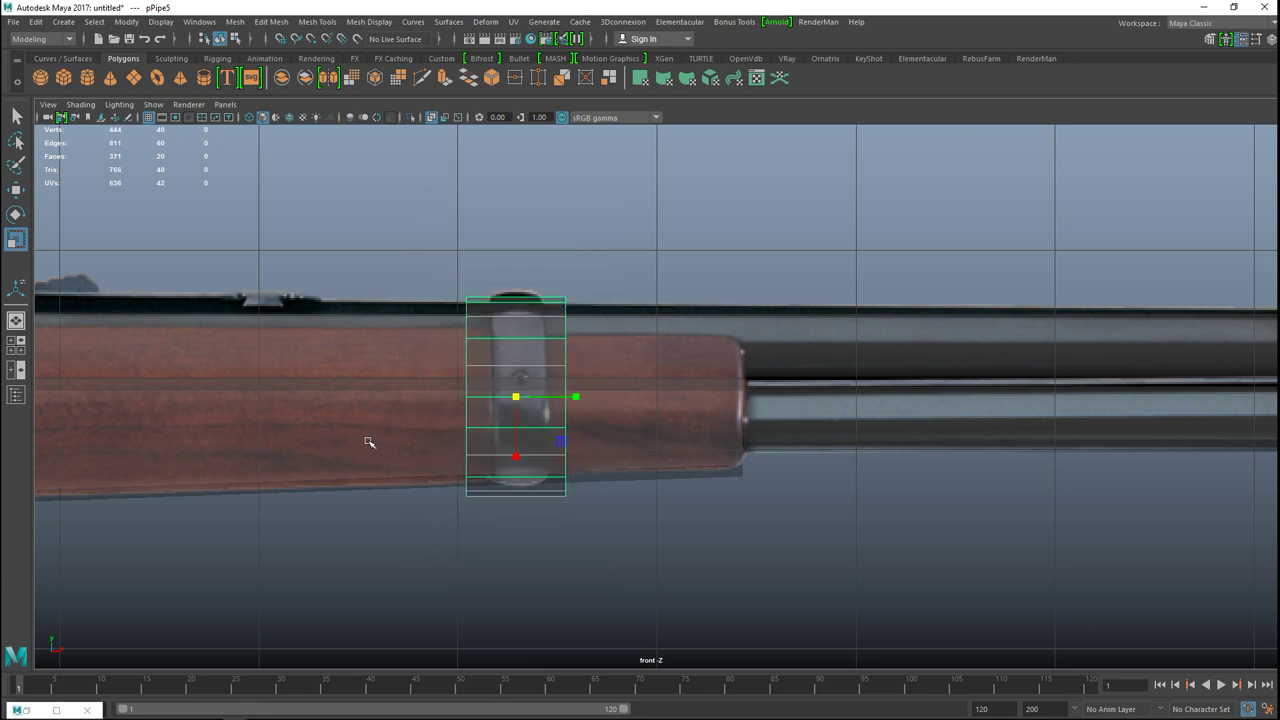
key("w")
left_click_drag(516, 333, 516, 323)
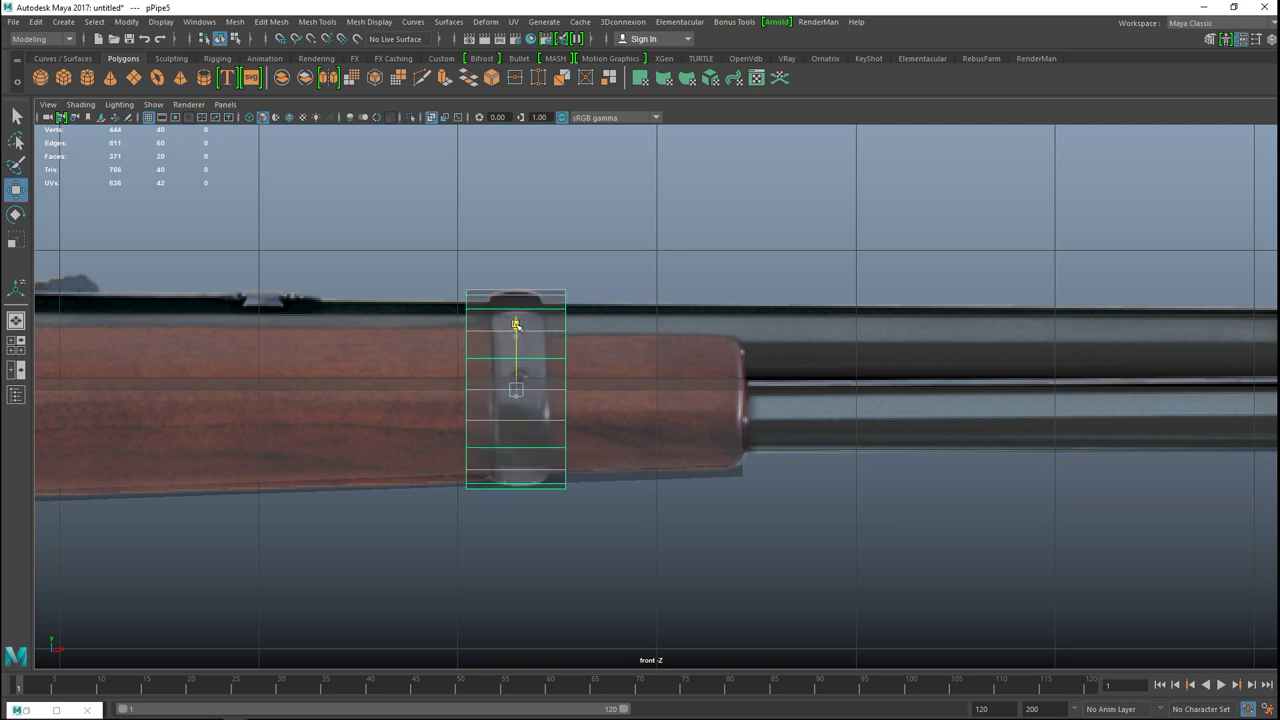
key("r")
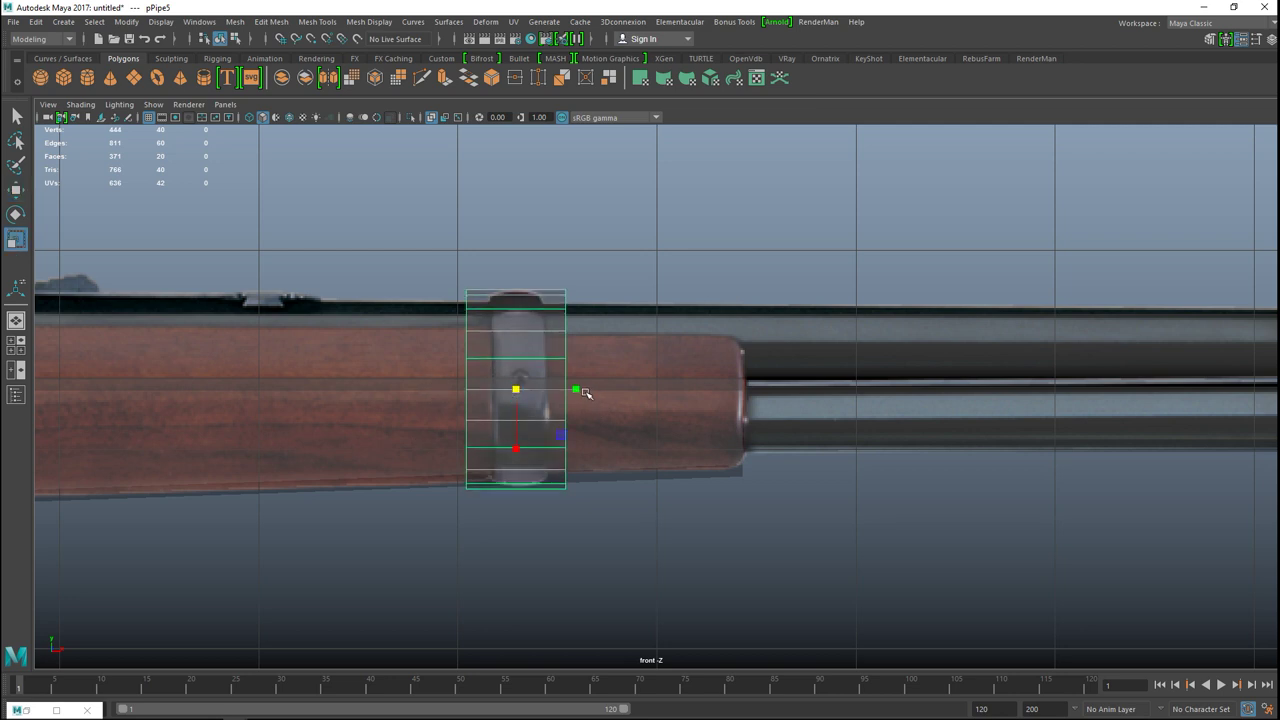
left_click_drag(577, 388, 558, 389)
- Delete the receiver body and the stock behind the barrels, leaving the fore-end, barrels and bands
left_click(14, 348)
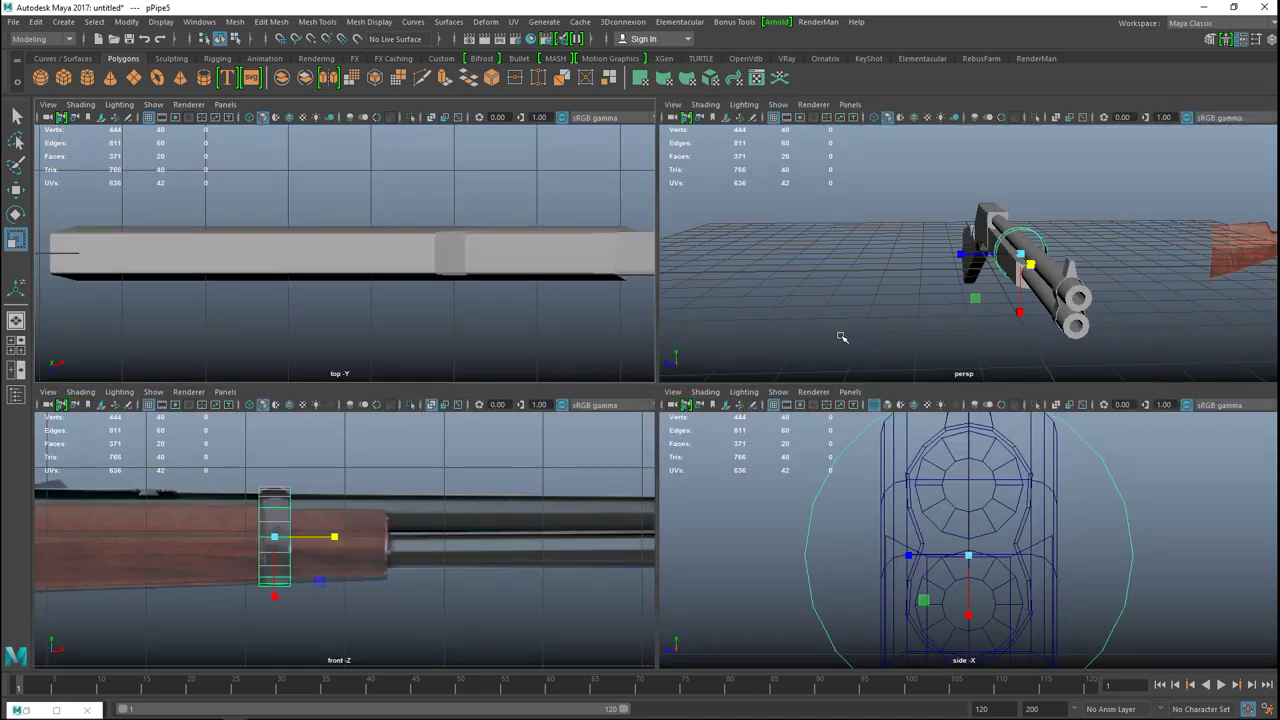
key("space")
scroll(722, 424, "up", 3)
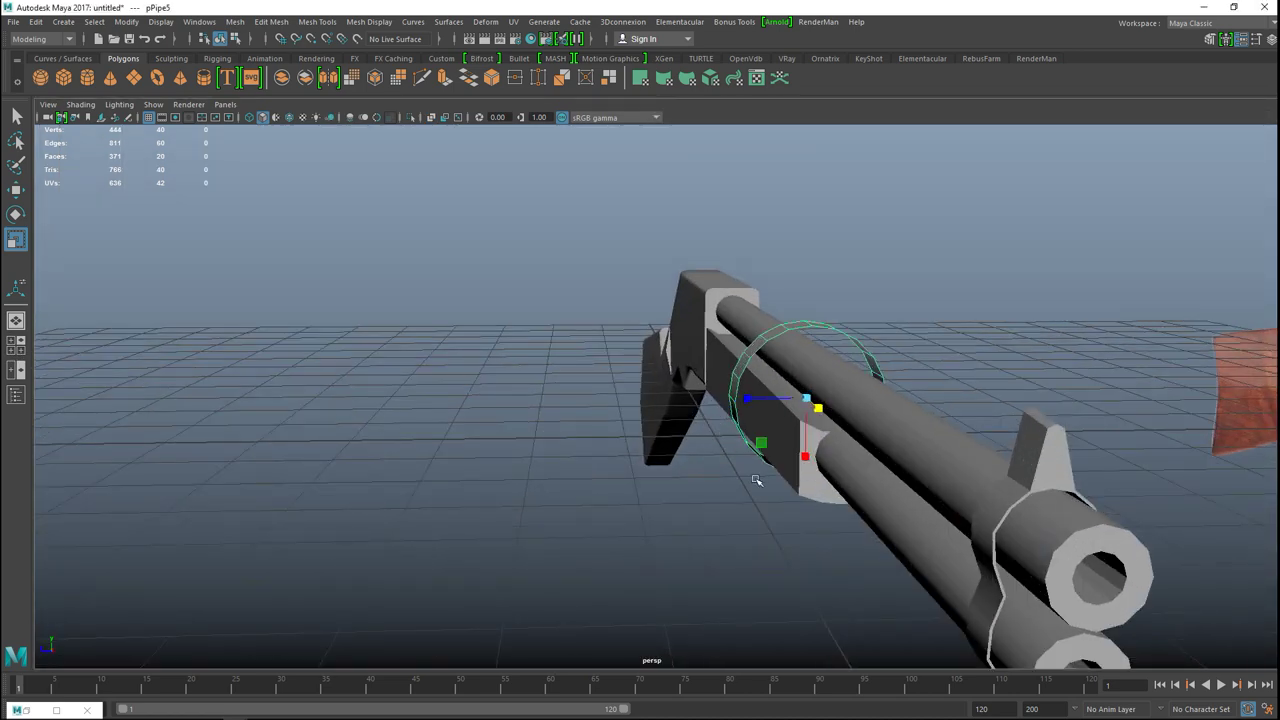
middle_click_drag(757, 480, 596, 467, "alt")
mouse_move(610, 467)
left_mouse_down("alt")
mouse_move(657, 420)
mouse_move(614, 457)
mouse_move(620, 440)
mouse_move(641, 451)
mouse_move(600, 461)
left_mouse_up("alt")
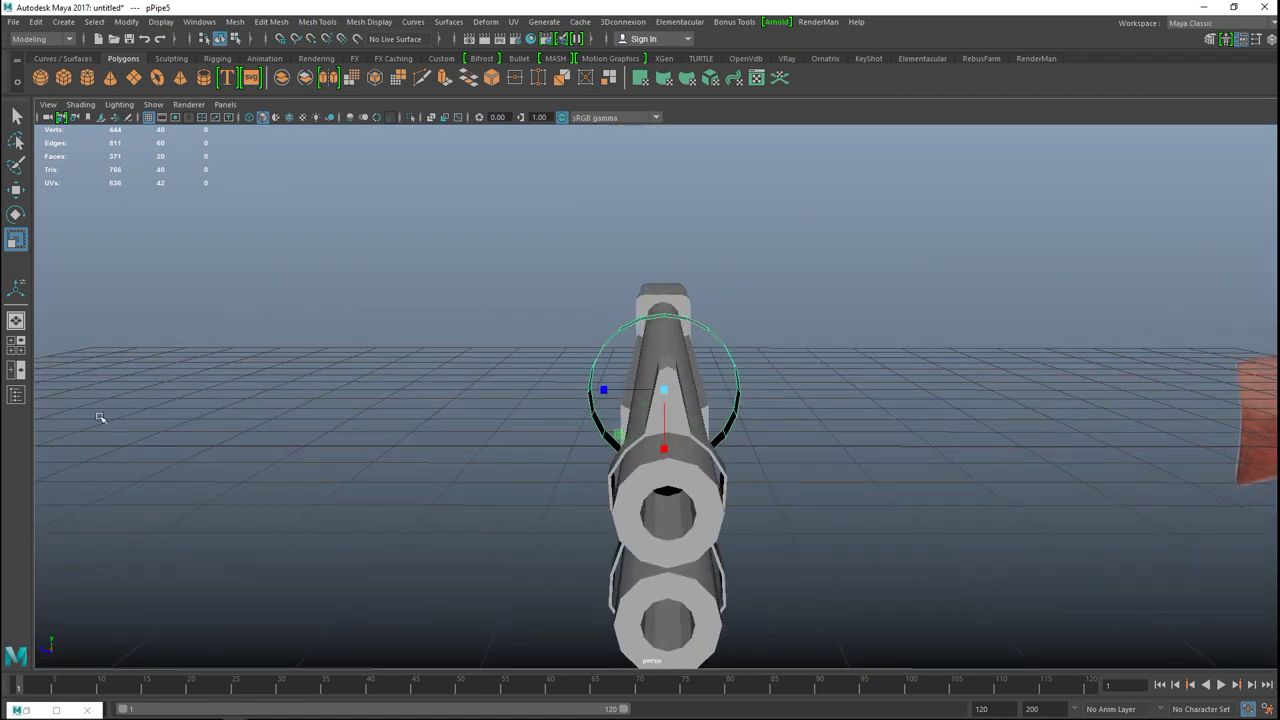
scroll(416, 430, "down", 3)
left_click_drag(451, 450, 511, 456, "alt")
right_click_drag(263, 373, 334, 304)
left_click(260, 425)
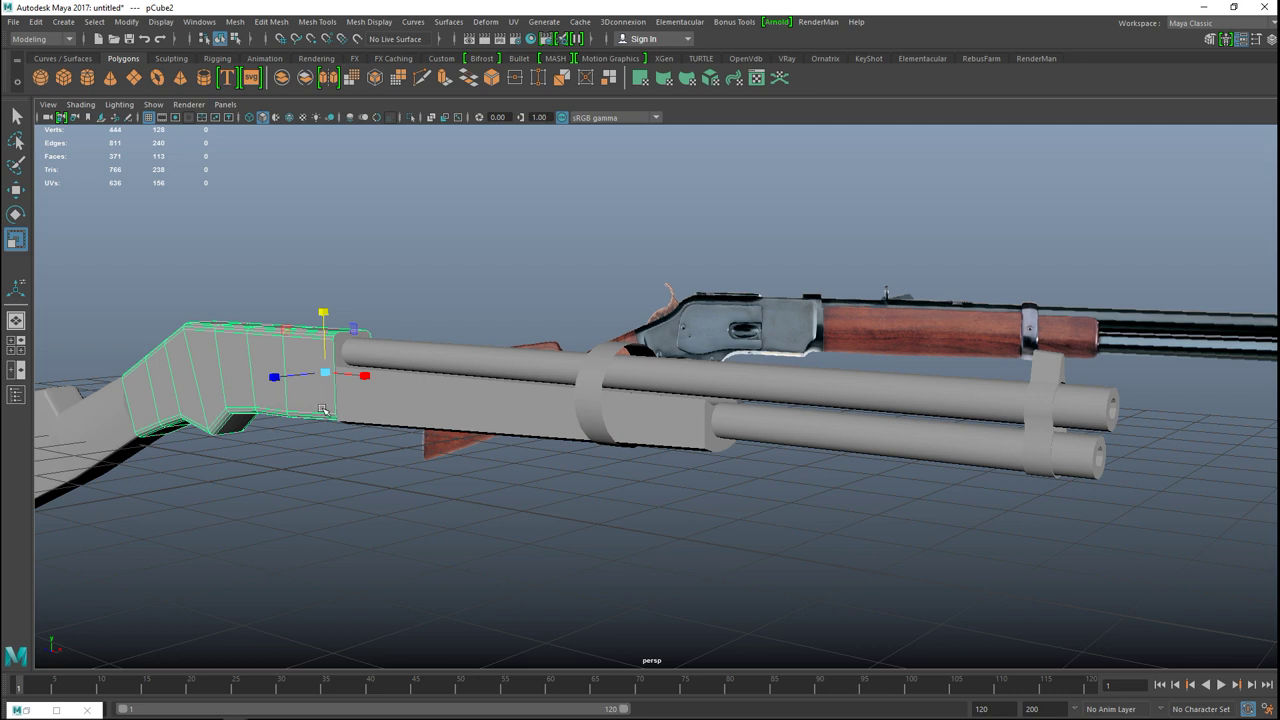
key("Delete")
left_click(145, 405)
key("Delete")
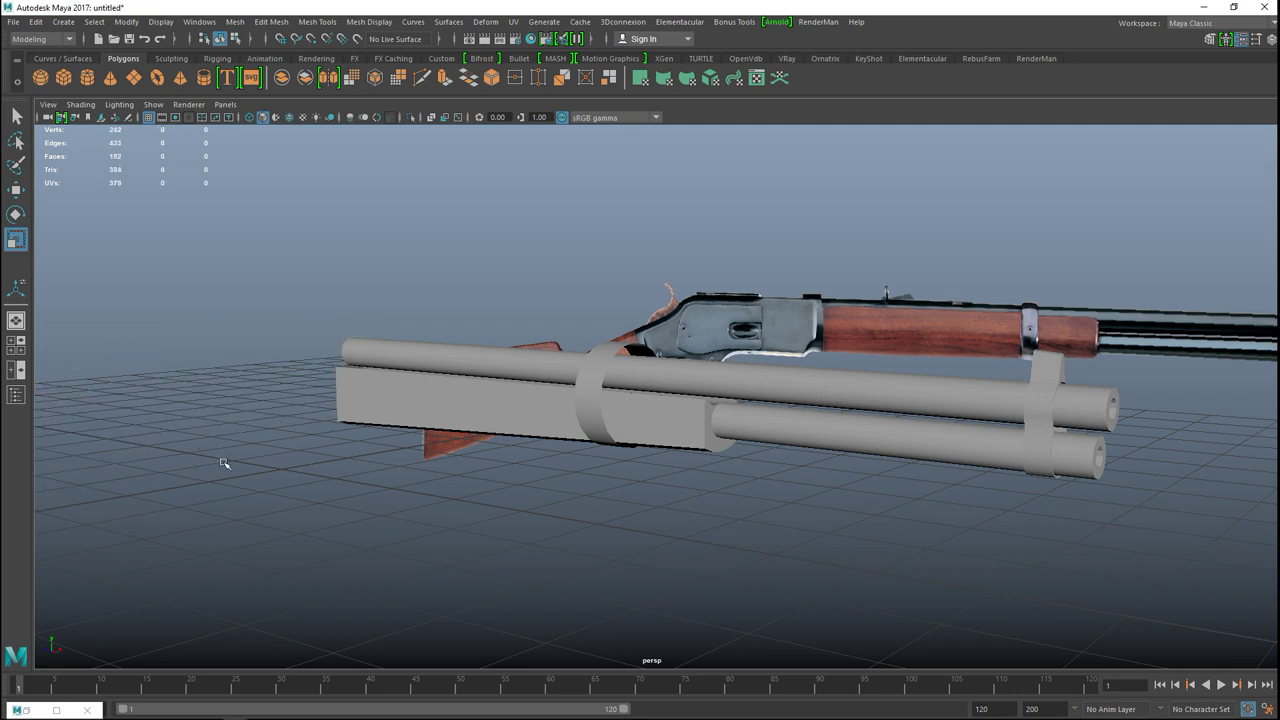
- Scale the band ring down slightly in height and overall in the side view so it sits closer around the barrels and fore-end
left_click(16, 345)
key("space")
middle_click_drag(886, 529, 837, 398, "alt")
scroll(843, 437, "down", 10)
scroll(846, 443, "up", 8)
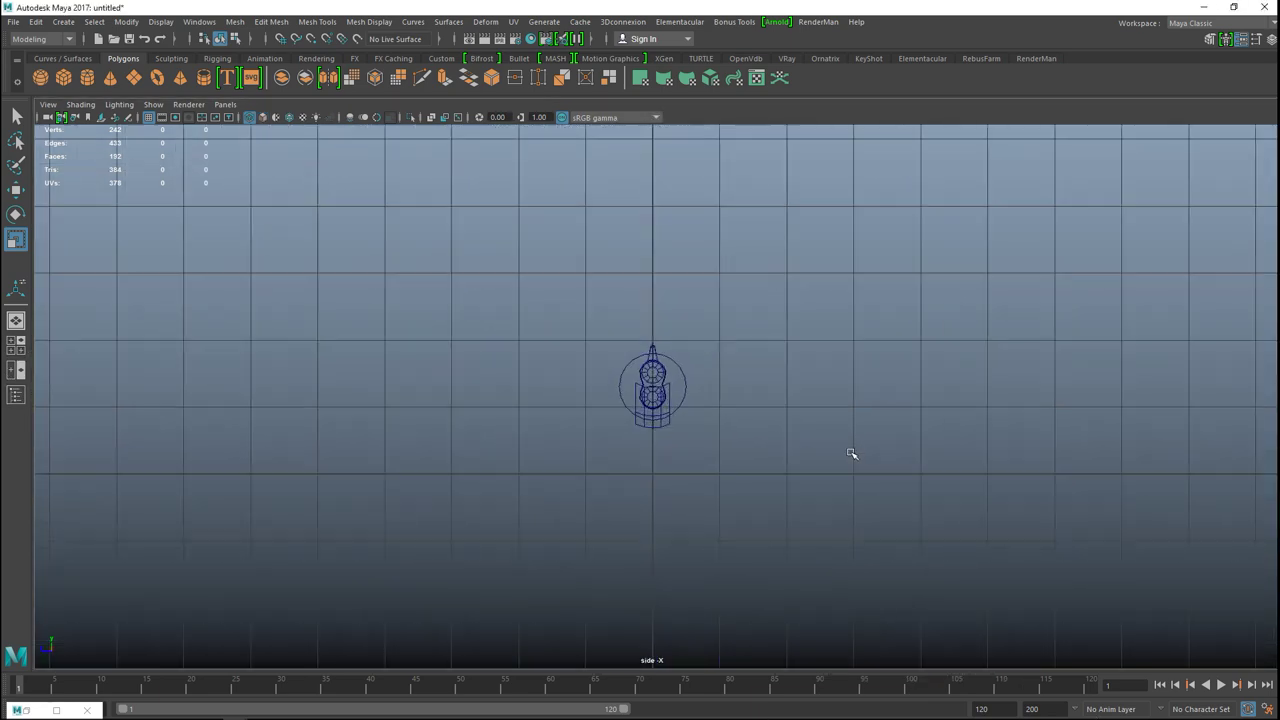
scroll(840, 443, "up", 3)
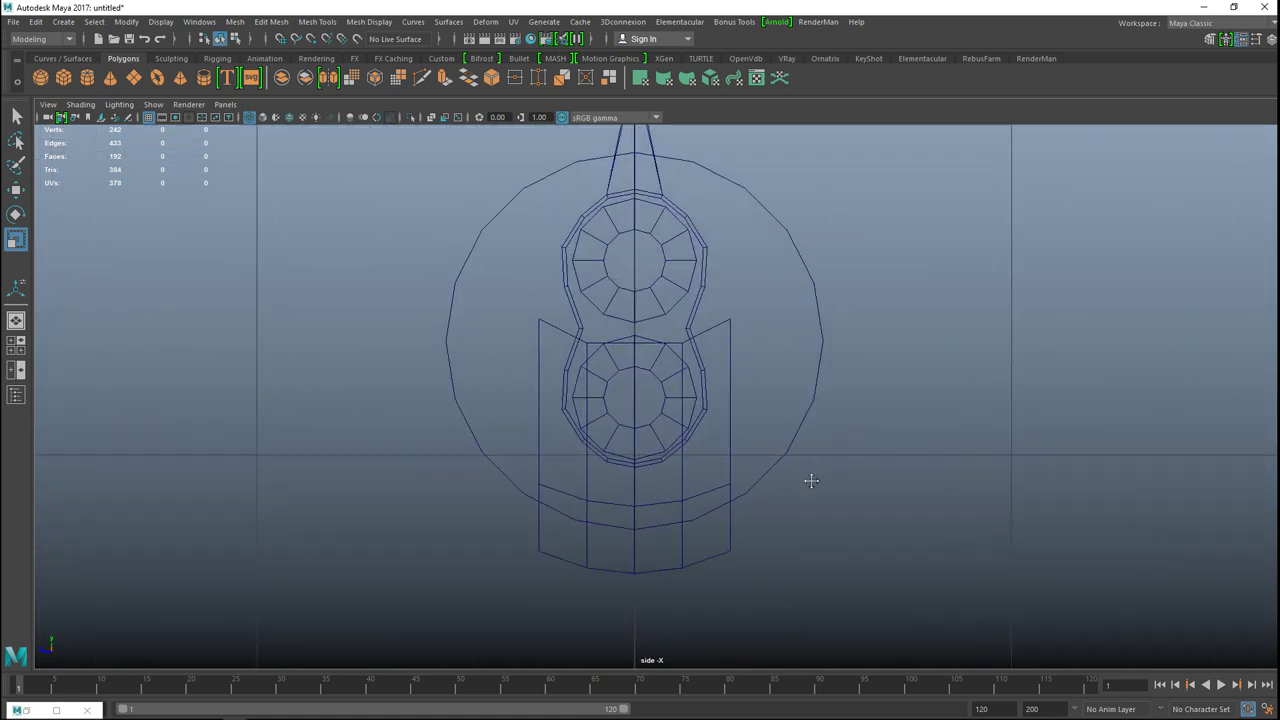
scroll(700, 495, "up", 1)
left_click(815, 398)
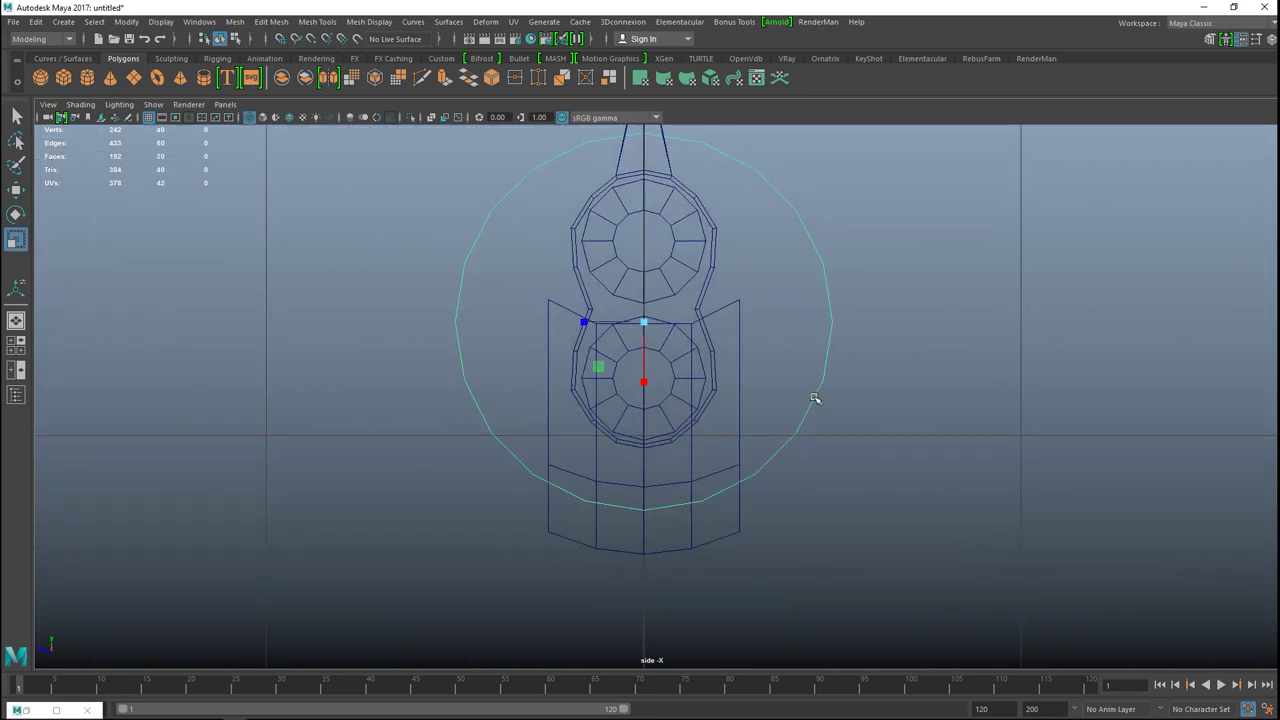
left_click_drag(644, 381, 644, 379)
left_click_drag(644, 382, 651, 365)
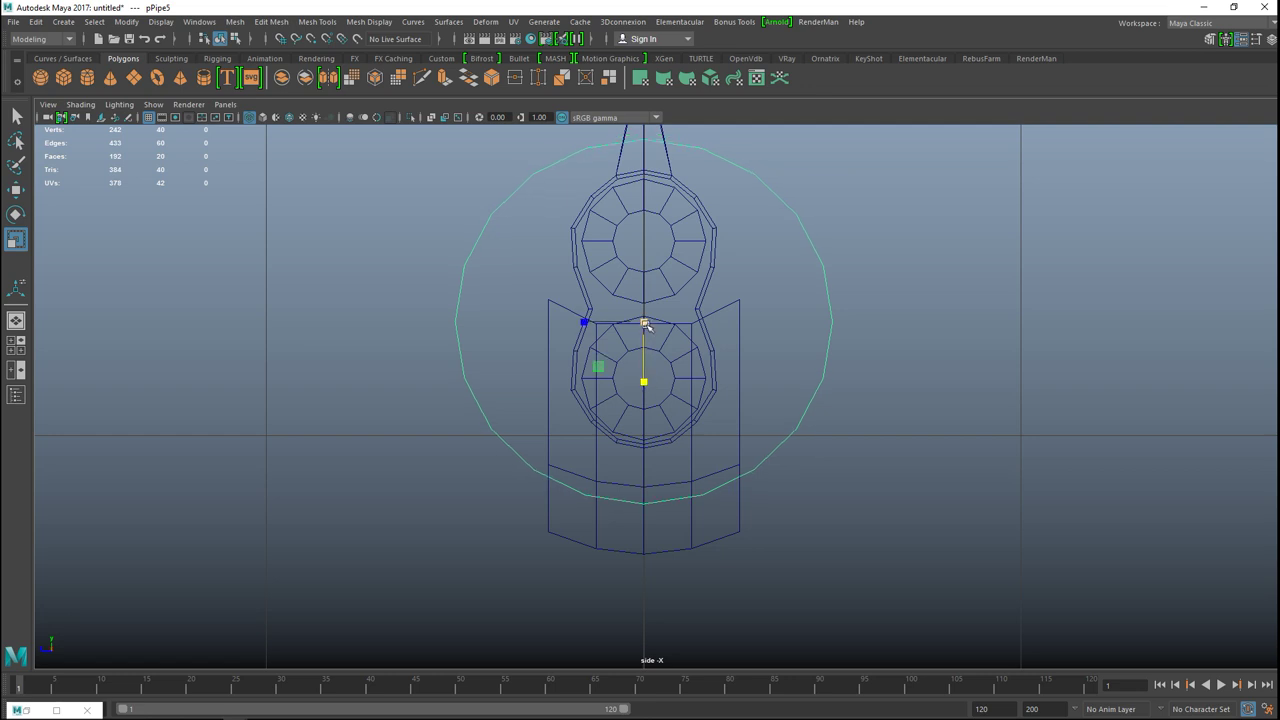
left_click_drag(648, 326, 617, 325)
right_click_drag(635, 500, 574, 310)
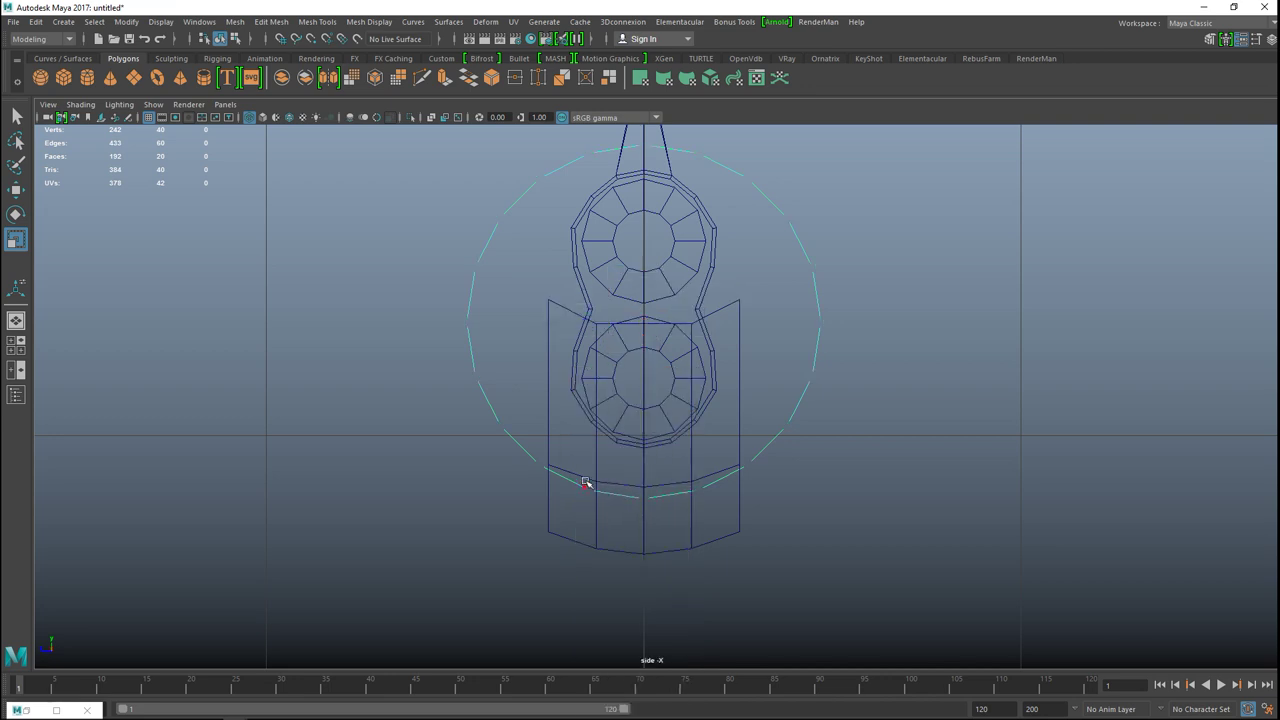
left_click_drag(583, 487, 727, 550)
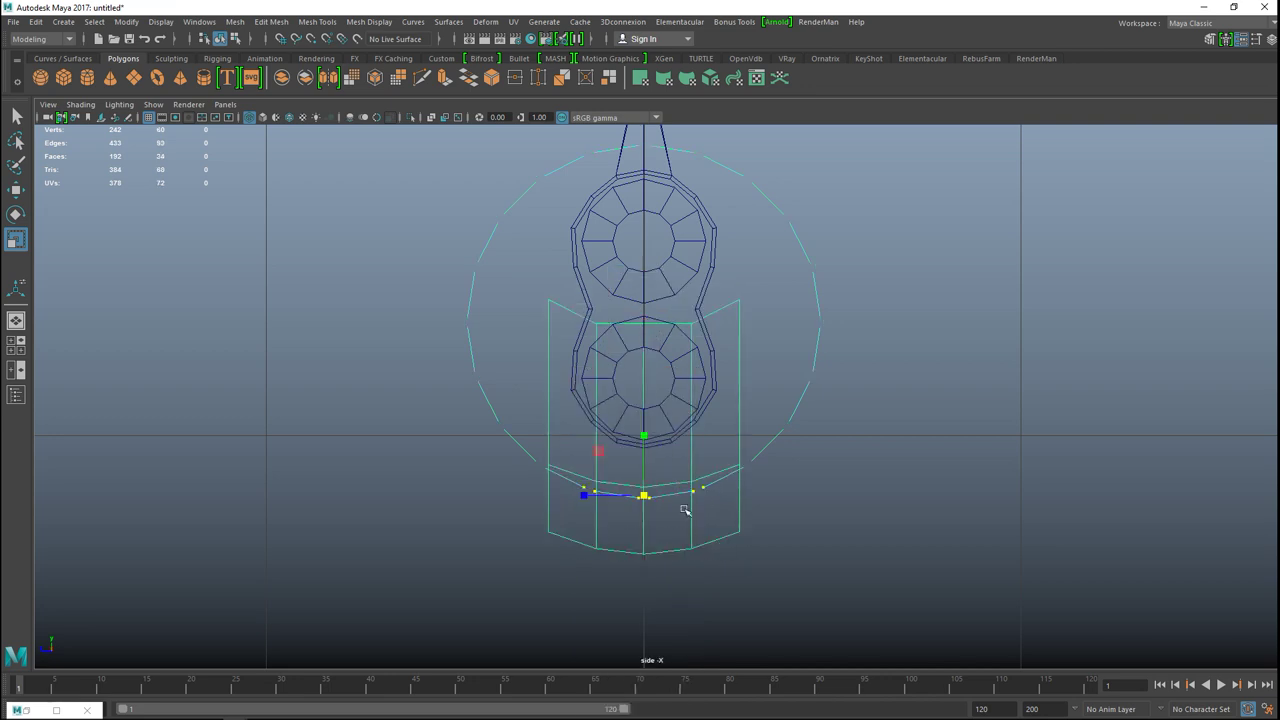
left_click(735, 535)
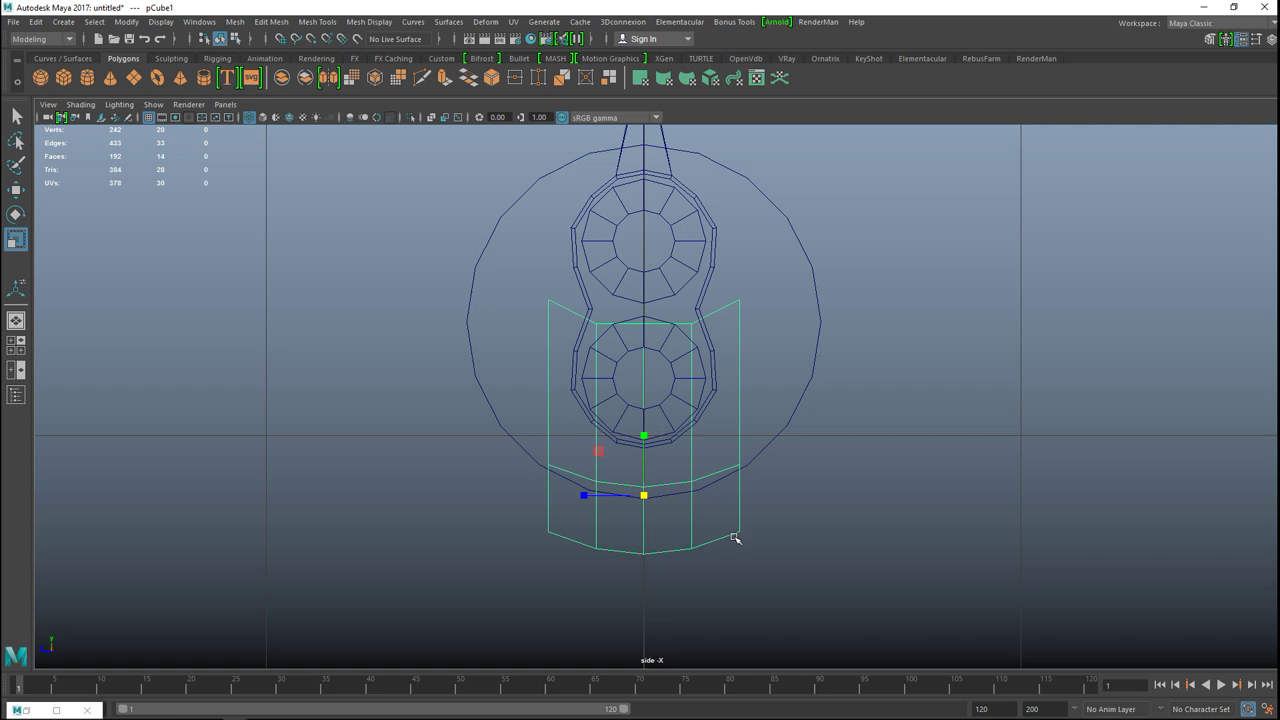
left_click(505, 436)
- Raise the ring's bottom vertices to the fore-end's upper underside curve and lower its top vertices to the upper barrel
right_click_drag(507, 312, 462, 378)
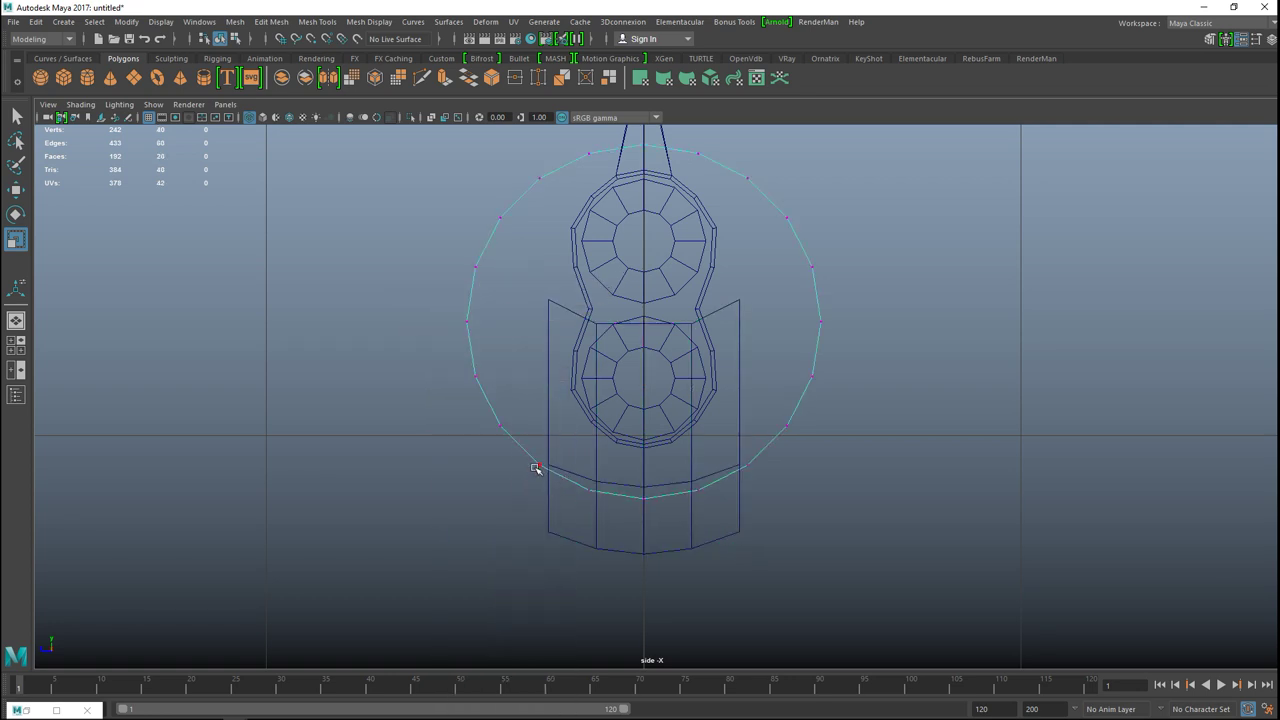
left_click_drag(563, 471, 740, 534)
key("w")
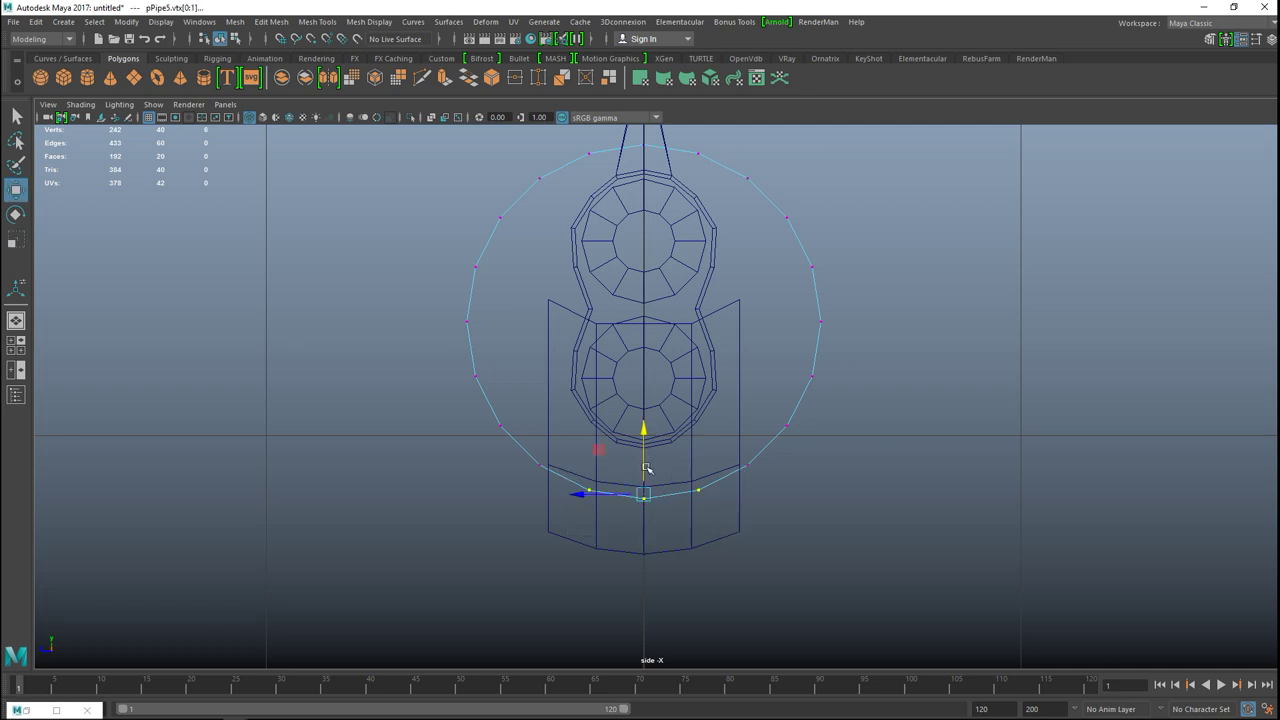
left_click_drag(642, 428, 645, 422)
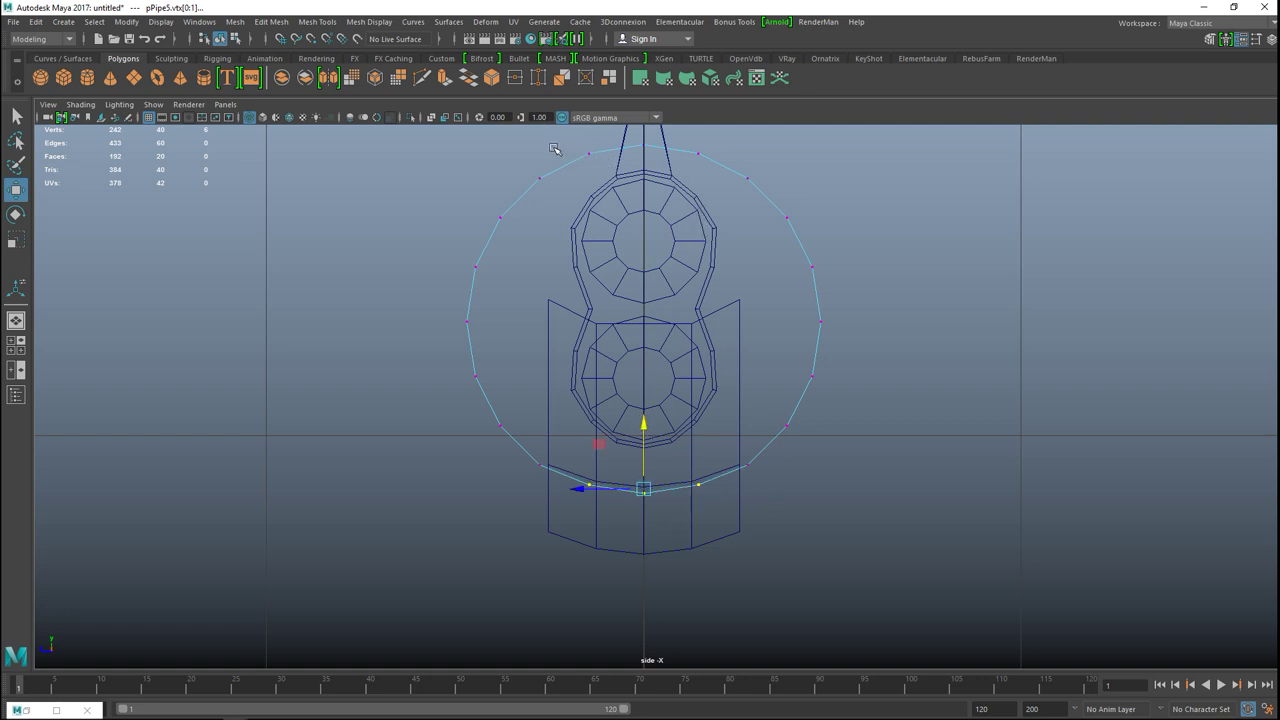
left_click_drag(486, 150, 848, 232)
left_click_drag(637, 138, 668, 168, "shift")
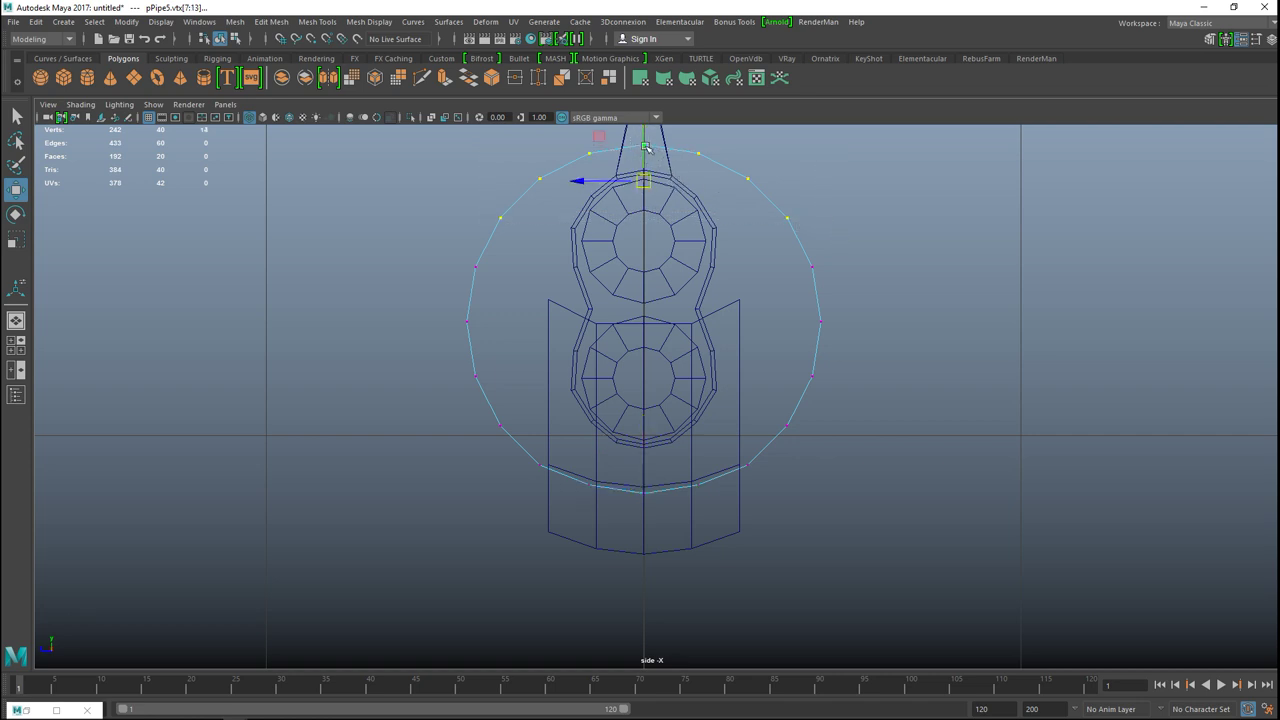
left_click_drag(641, 133, 645, 155)
- Scale the ring's middle side vertices inward along the width, bringing them closer to the fore-end's sides
left_click_drag(441, 257, 866, 425)
left_click_drag(868, 433, 870, 434)
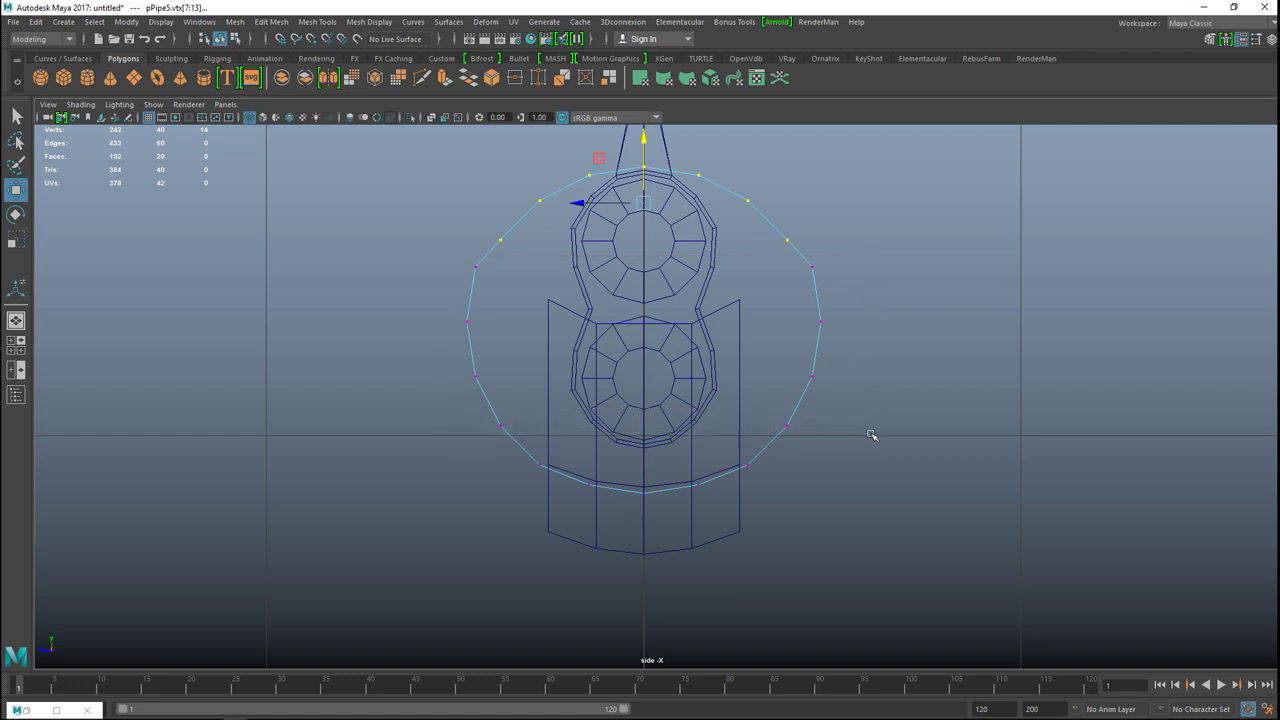
key("r")
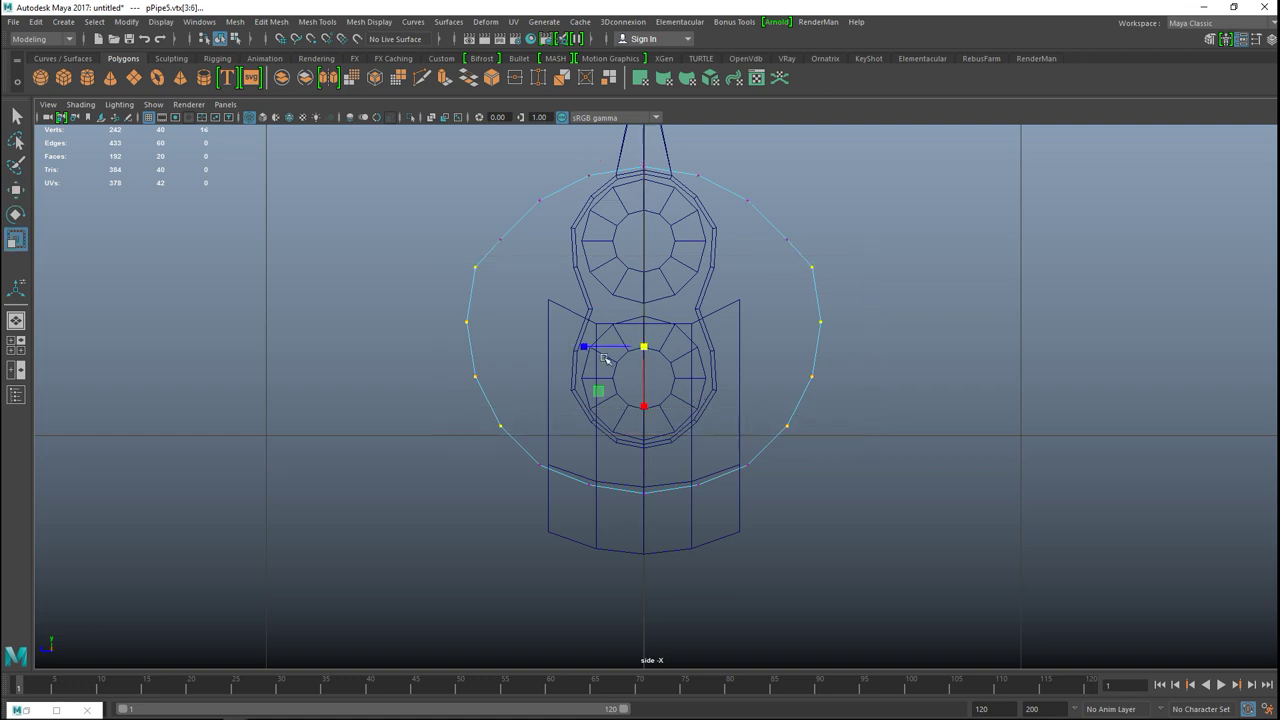
left_click_drag(588, 347, 604, 348)
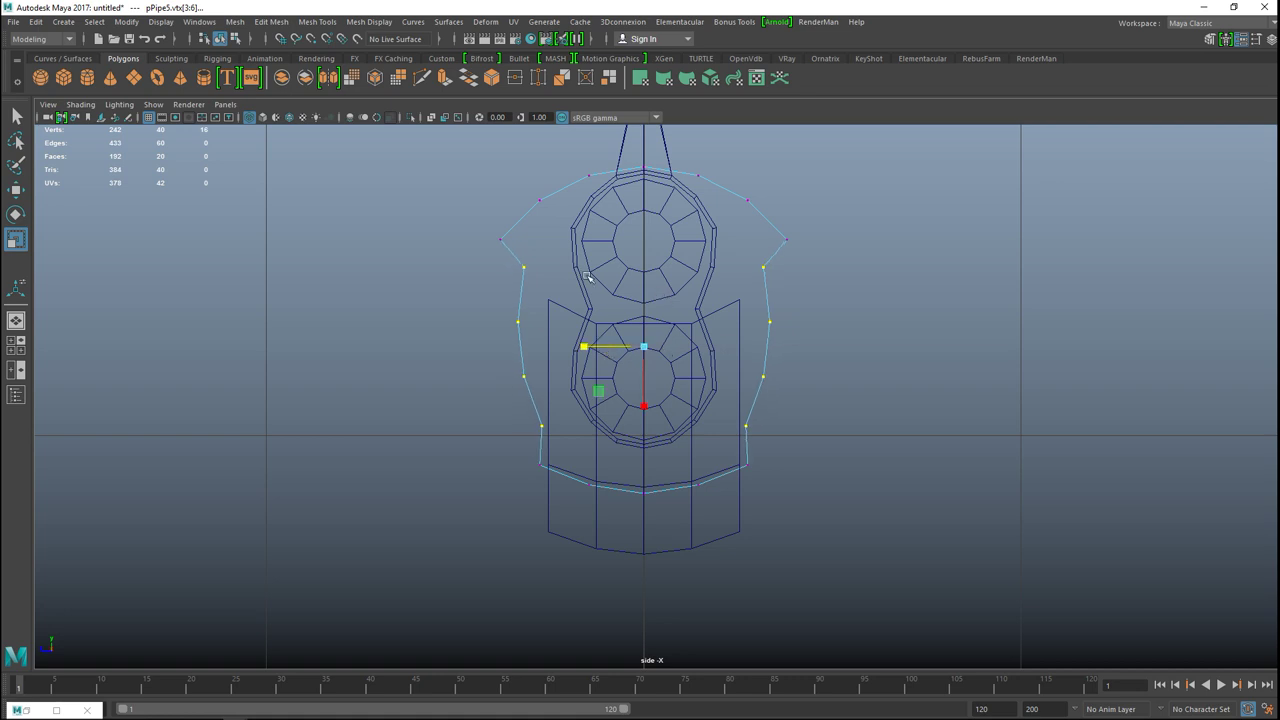
- Narrow the ring's upper vertex rows one pair at a time so they wrap around the upper barrel
left_click_drag(453, 220, 866, 263)
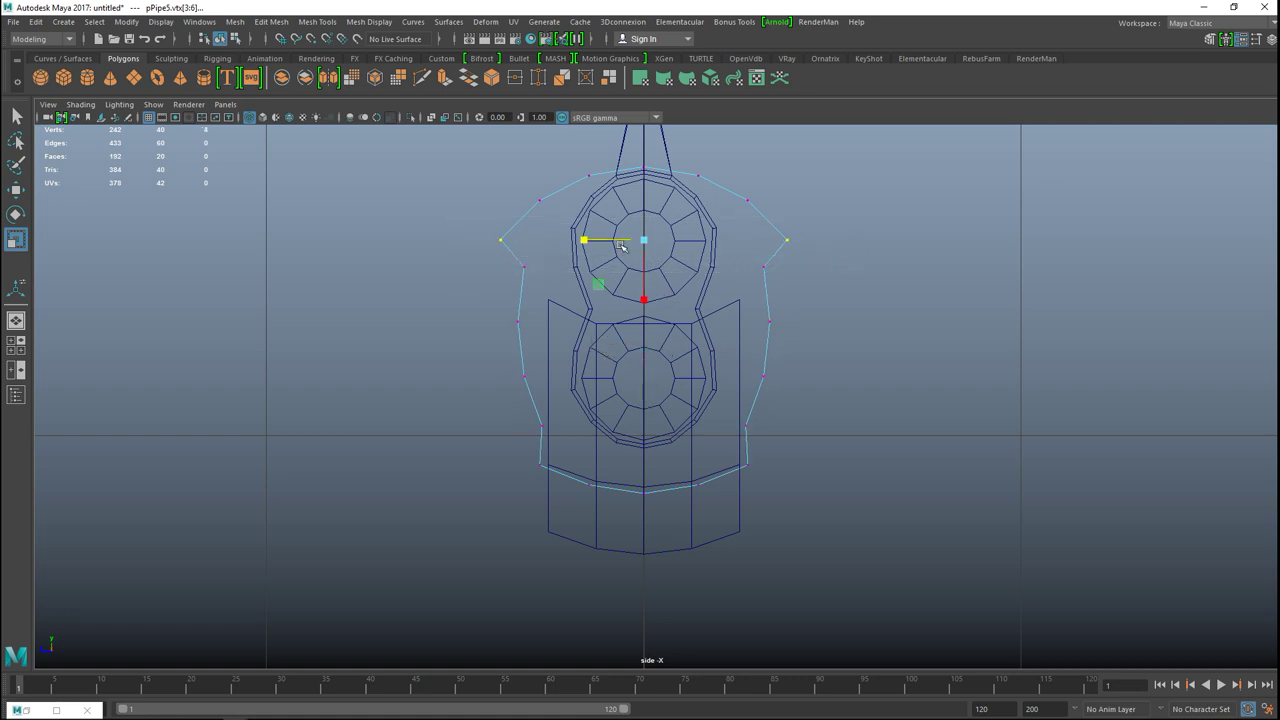
left_click_drag(585, 241, 612, 244)
left_click_drag(506, 197, 790, 218)
left_click_drag(584, 203, 603, 204)
left_click_drag(551, 165, 778, 183)
left_click_drag(643, 171, 726, 184)
left_click(779, 187)
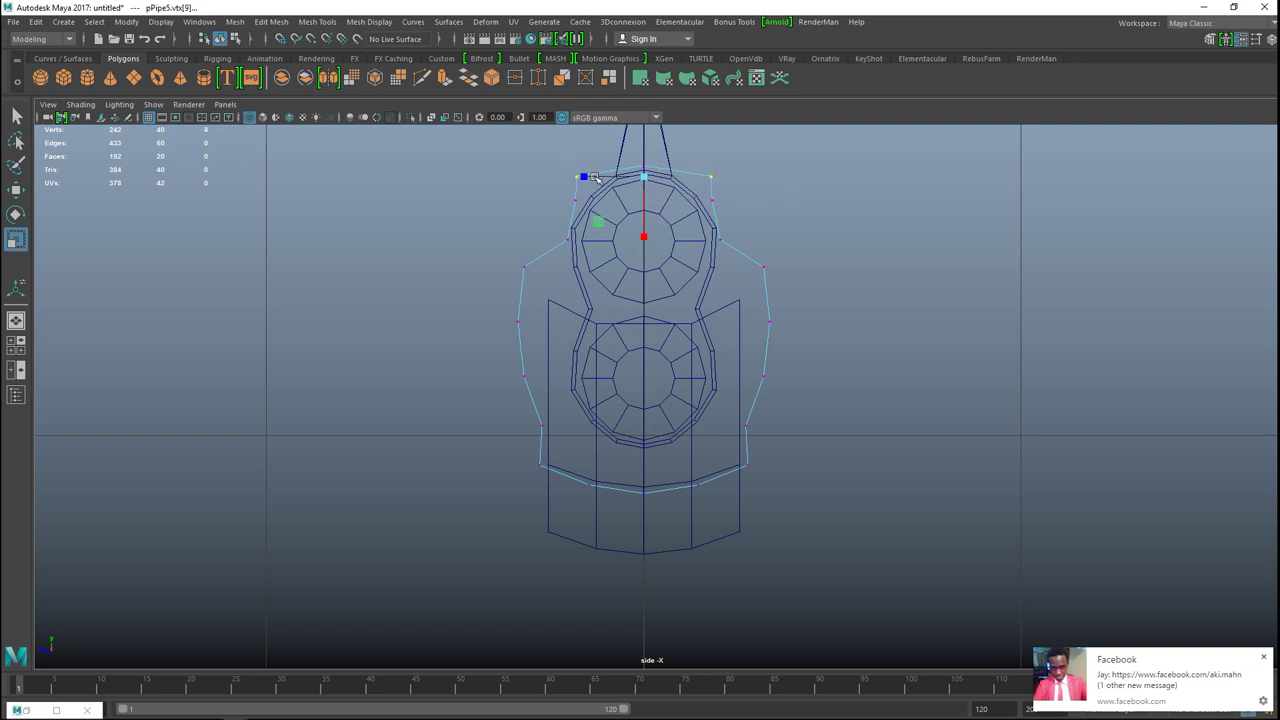
left_click_drag(606, 178, 561, 237)
- Narrow the ring's middle vertex rows pair by pair, tapering them from the upper barrel down to the fore-end's sides
left_click_drag(491, 258, 822, 294)
left_click_drag(586, 268, 599, 271)
left_click_drag(501, 309, 830, 356)
left_click_drag(582, 321, 590, 321)
left_click_drag(485, 367, 820, 410)
left_click_drag(586, 374, 591, 377)
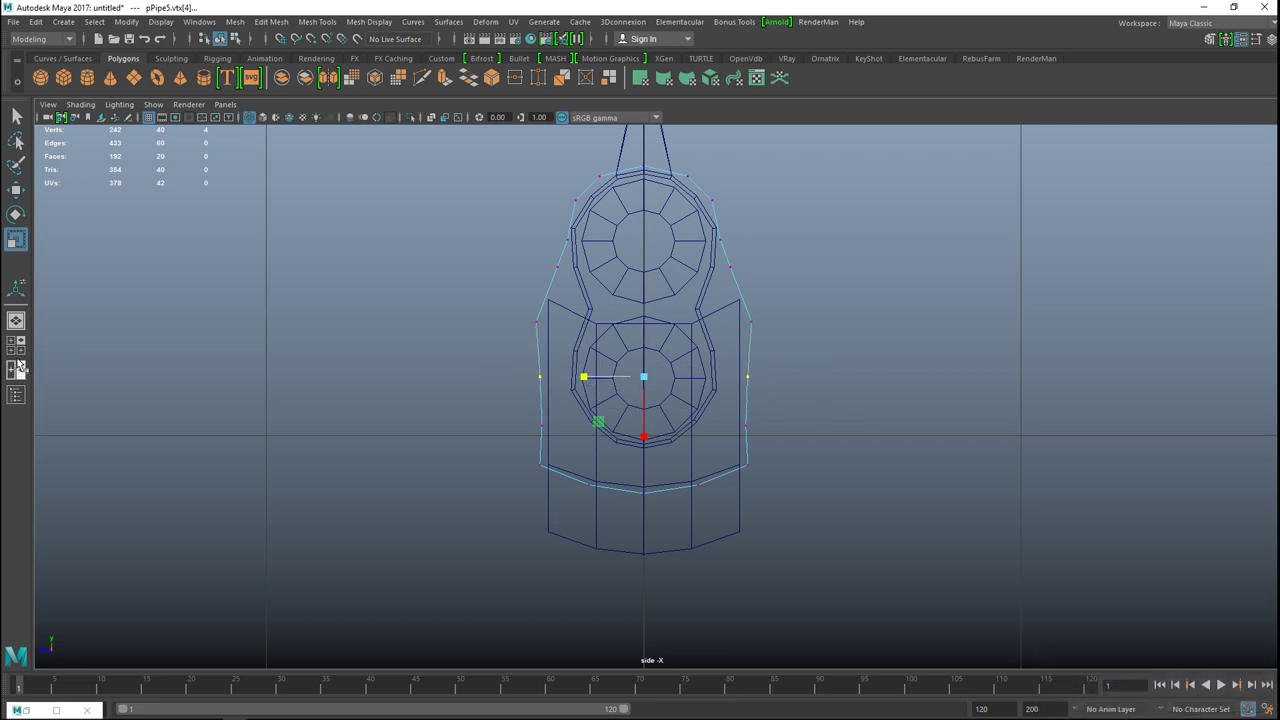
- Try to lower the band's bottom vertices to the fore-end's lowest curve in the side view
left_click(16, 368)
key("space")
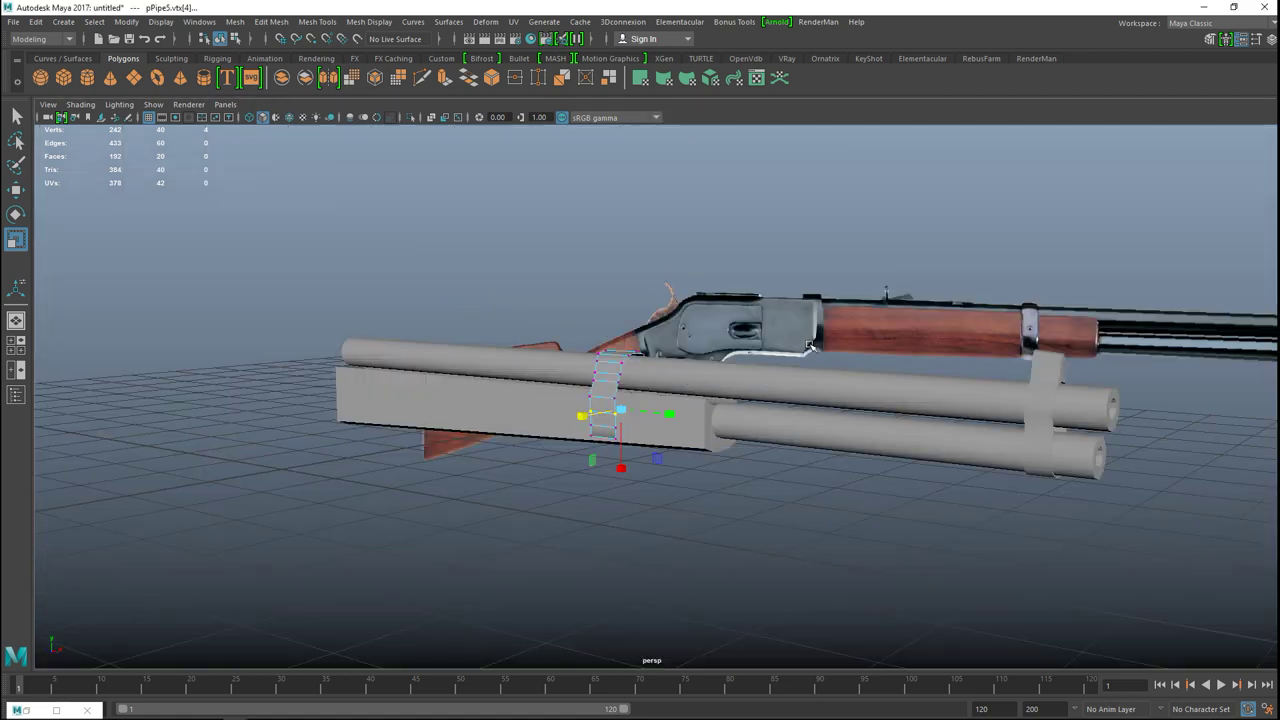
scroll(771, 486, "up", 5)
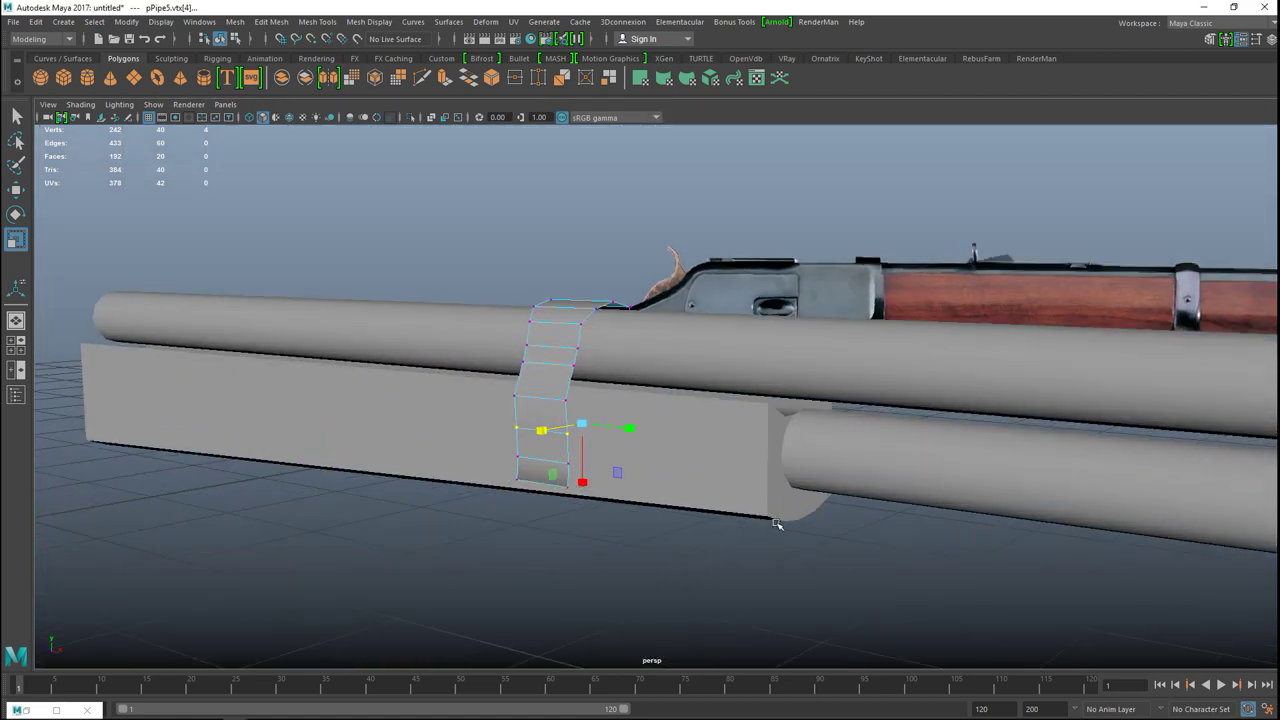
left_click_drag(777, 523, 685, 501, "alt")
left_click(16, 346)
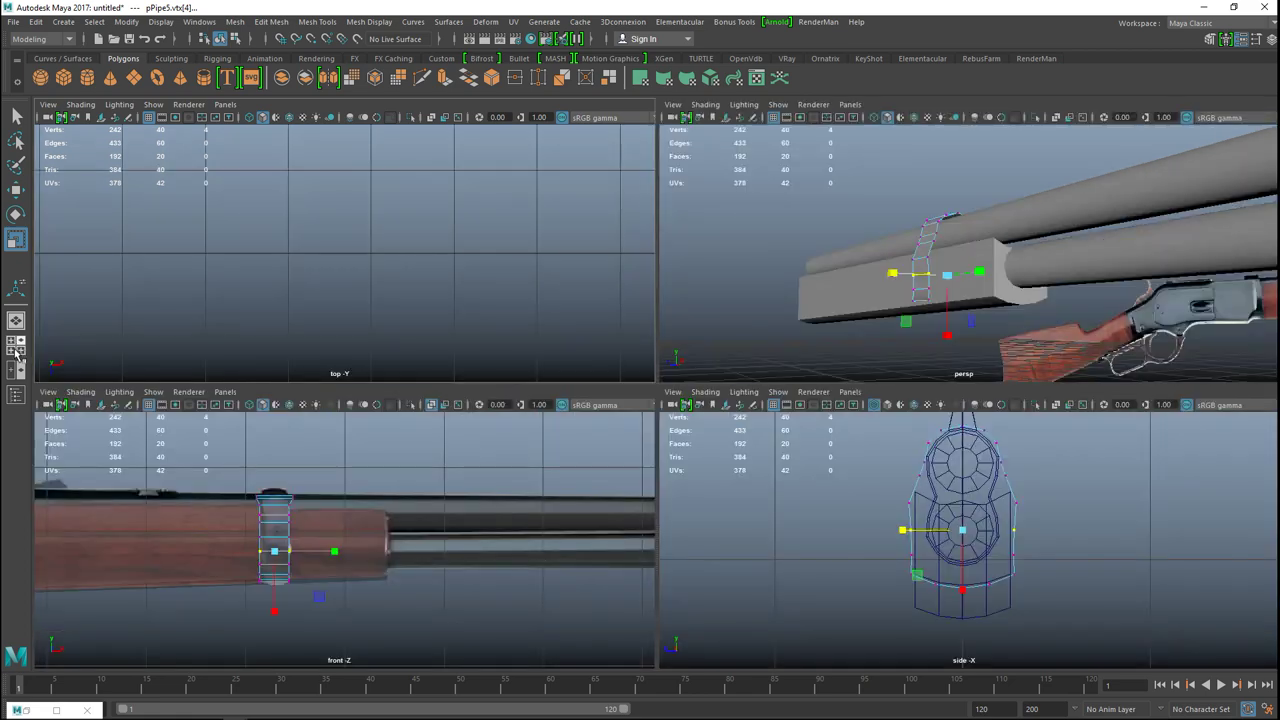
key("space")
middle_click_drag(923, 547, 880, 463, "alt")
left_click_drag(431, 364, 772, 451)
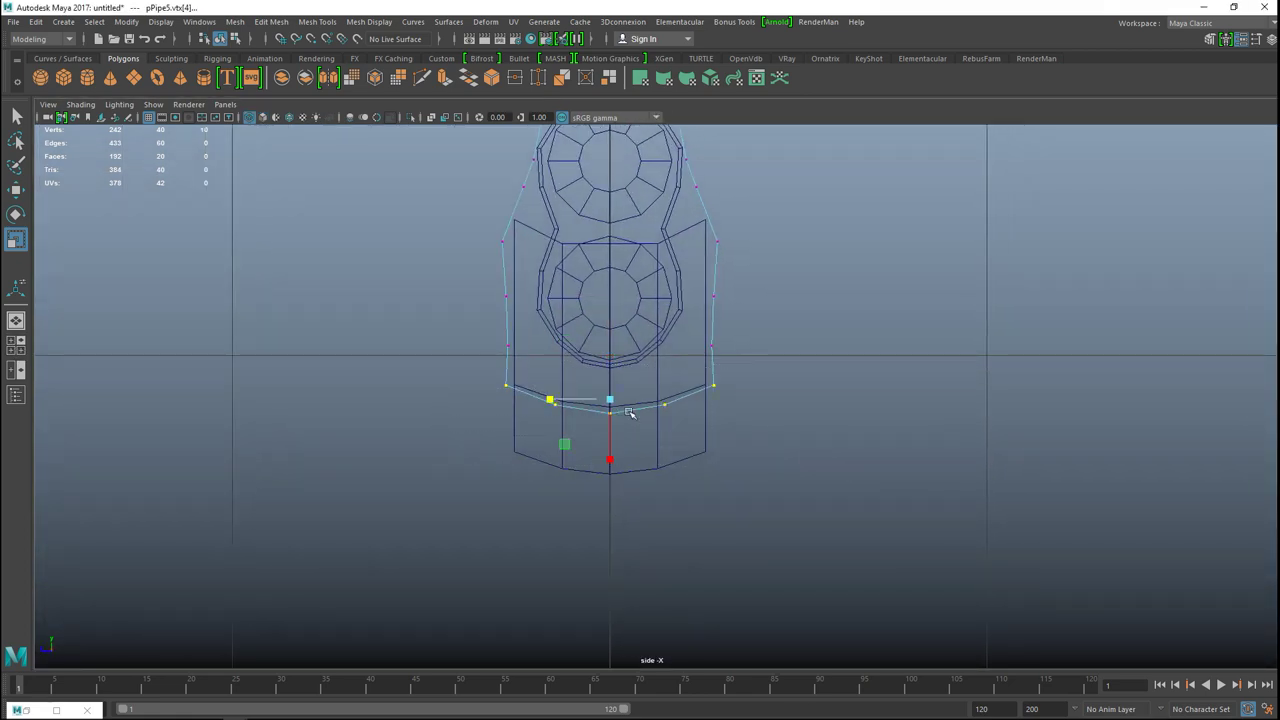
key("w")
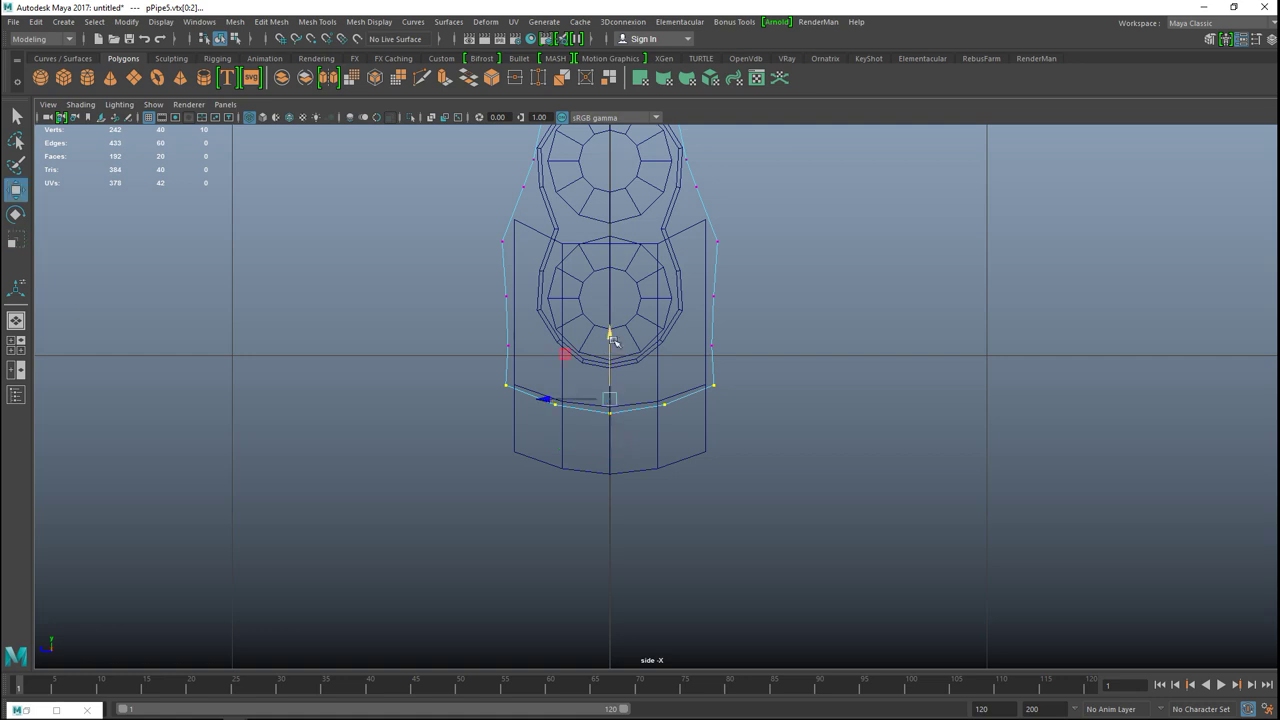
left_click_drag(613, 333, 622, 400)
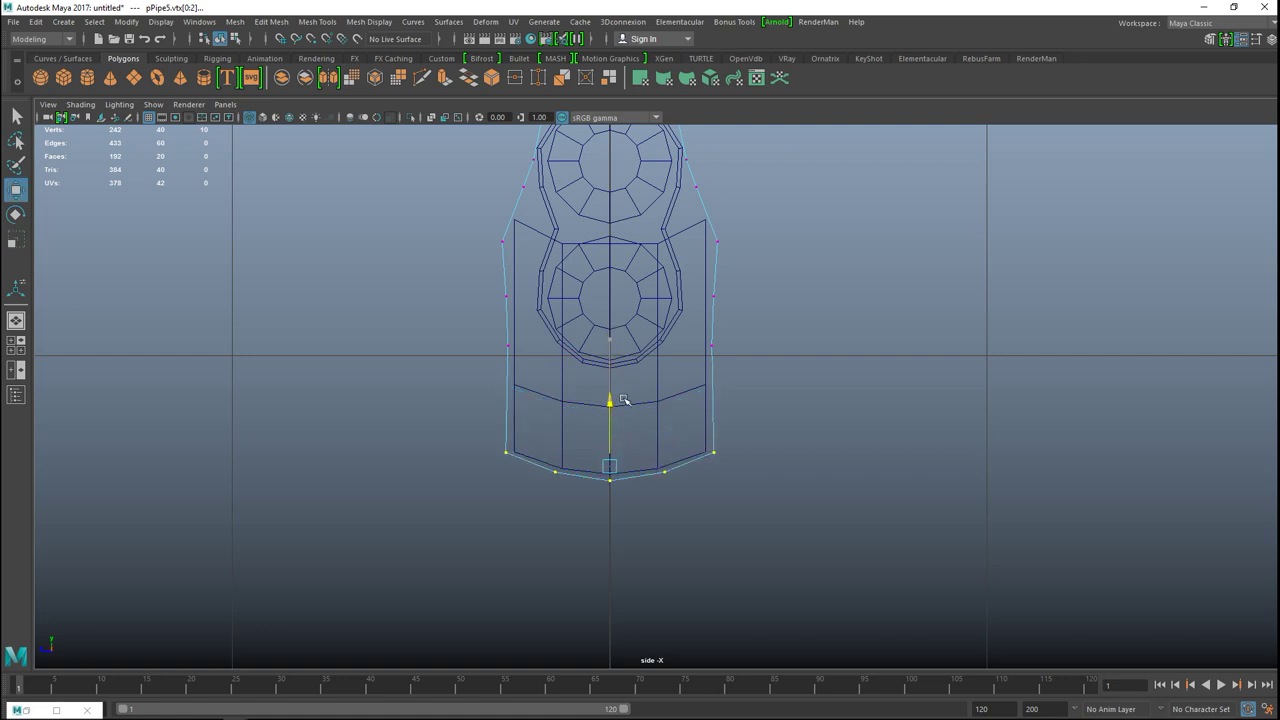
- Raise the band's bottom vertices in the perspective view until they sit against the fore-end's underside, and return to object mode
left_click(16, 345)
key("space")
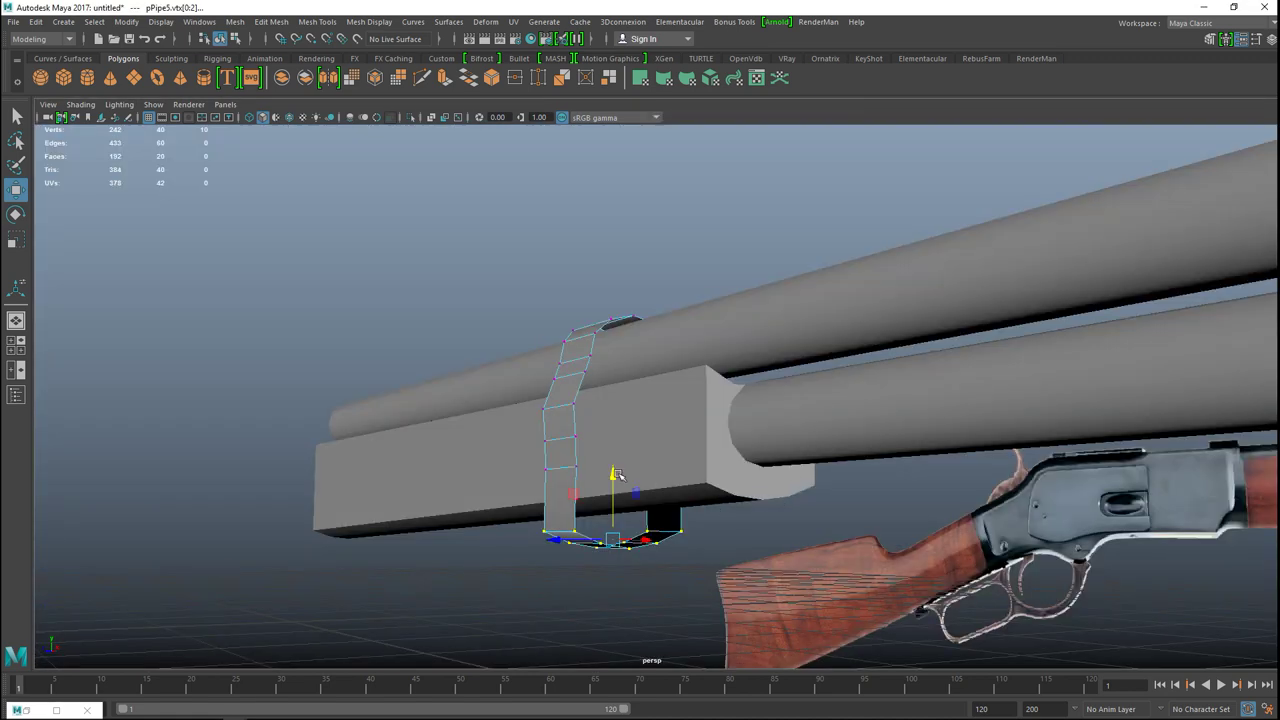
left_click_drag(613, 474, 606, 411)
mouse_move(550, 374)
left_mouse_down("alt")
mouse_move(554, 362)
mouse_move(561, 380)
left_mouse_up("alt")
key("F8")
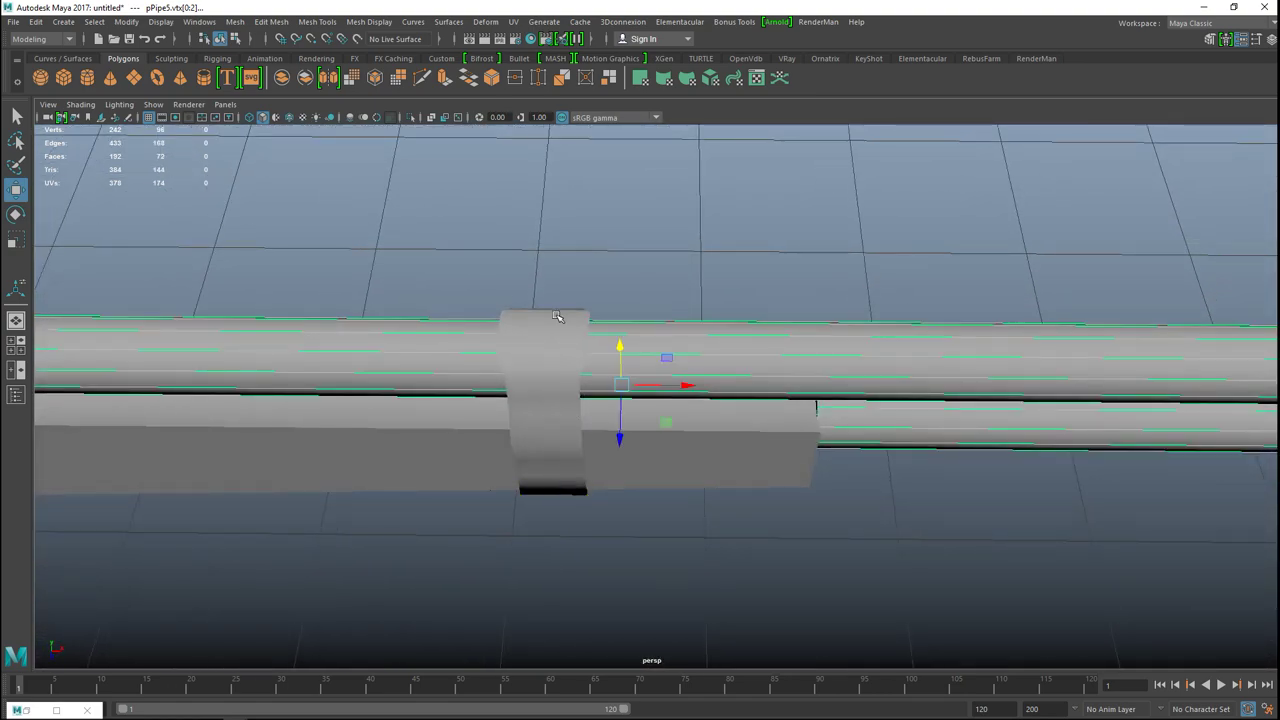
- Scale the band's flared top vertices along the barrel in the front view to match the band's width below, and return to object mode
left_click_drag(558, 390, 566, 345, "alt")
left_click(16, 345)
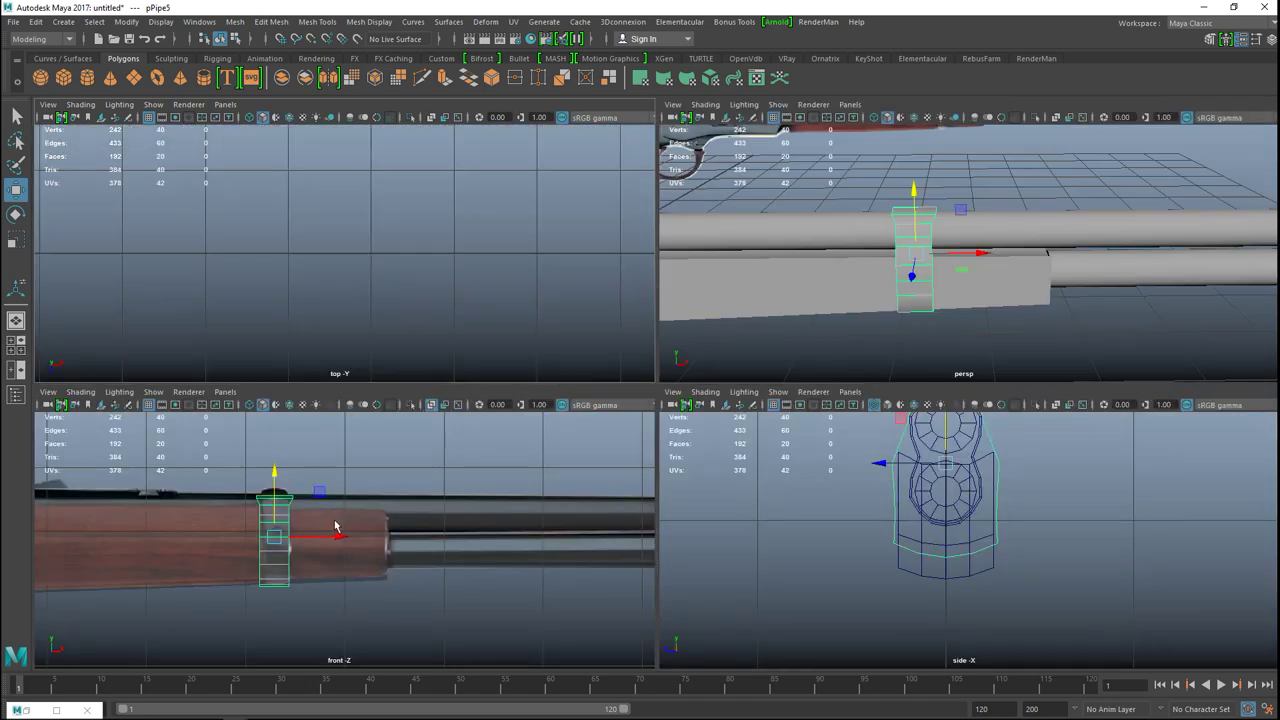
key("space")
right_click_drag(418, 500, 533, 512, "alt")
middle_click_drag(533, 512, 833, 579, "alt")
right_click_drag(666, 298, 590, 280)
left_click_drag(543, 260, 824, 314)
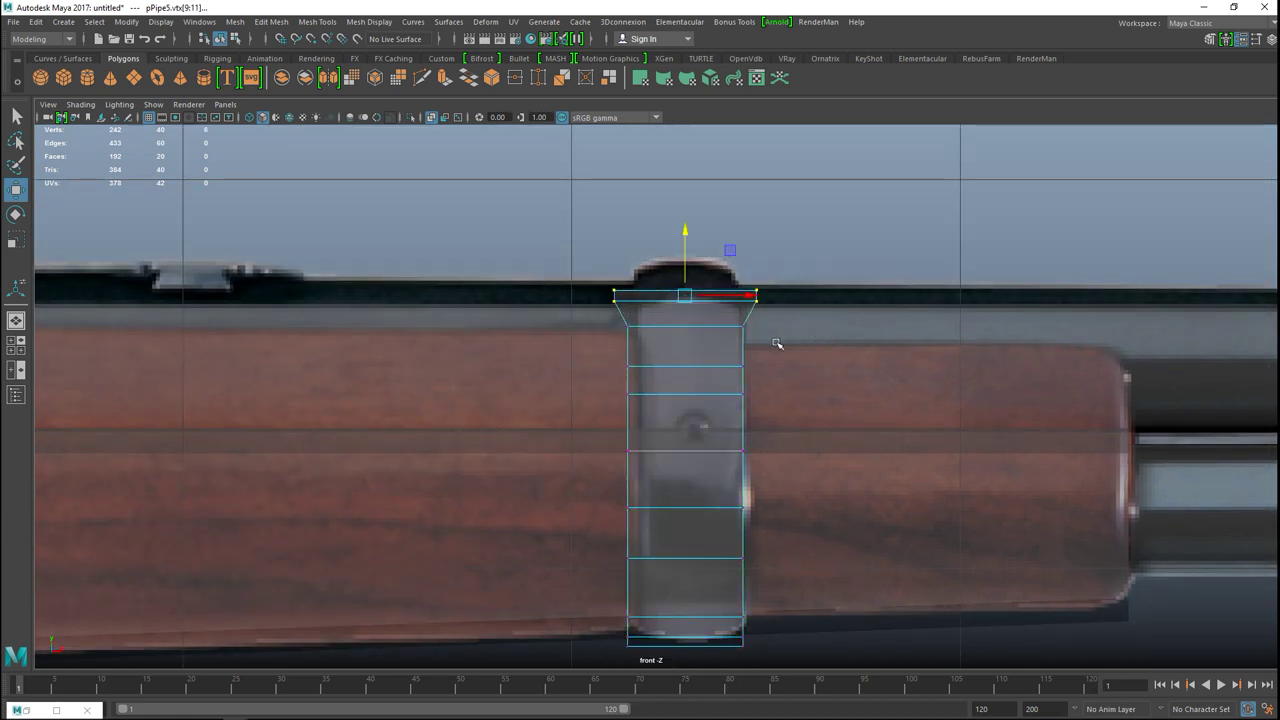
key("r")
left_click_drag(750, 296, 734, 298)
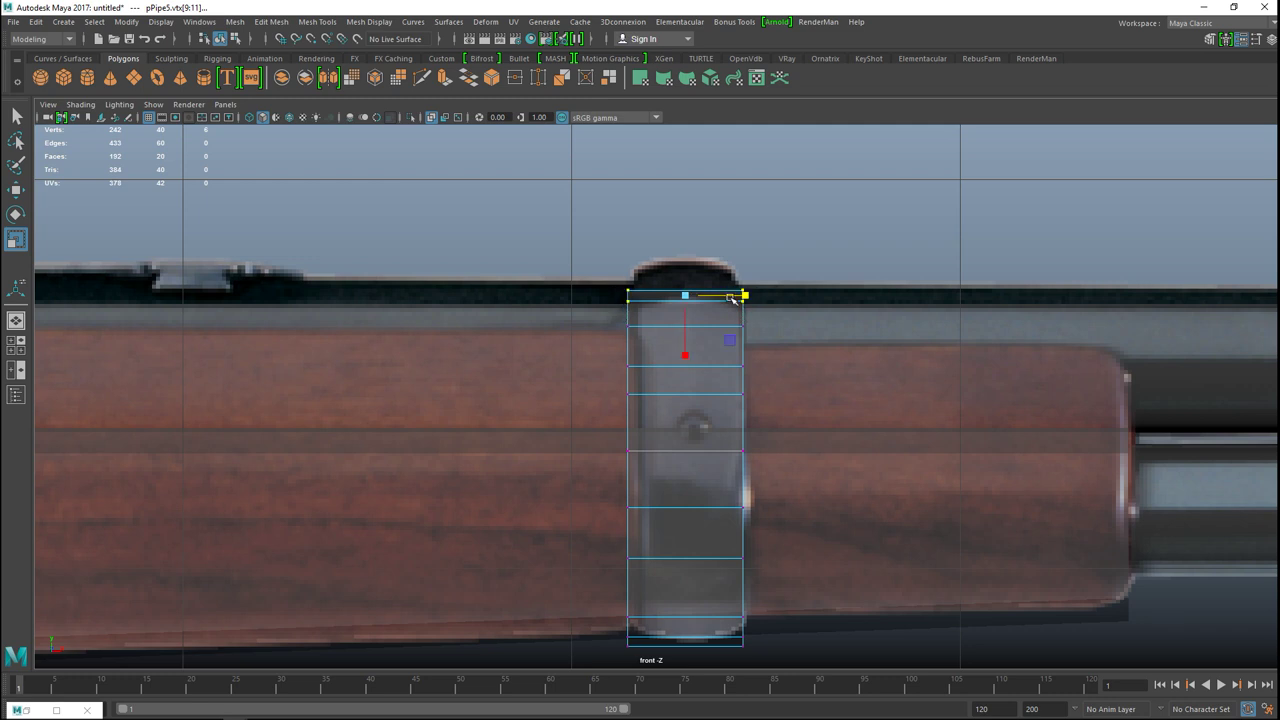
left_click(16, 346)
key("space")
right_click_drag(543, 429, 602, 296)
key("F8")
- Extrude the barrel band's faces with a thickness of 0.01
left_click_drag(863, 531, 780, 530, "alt")
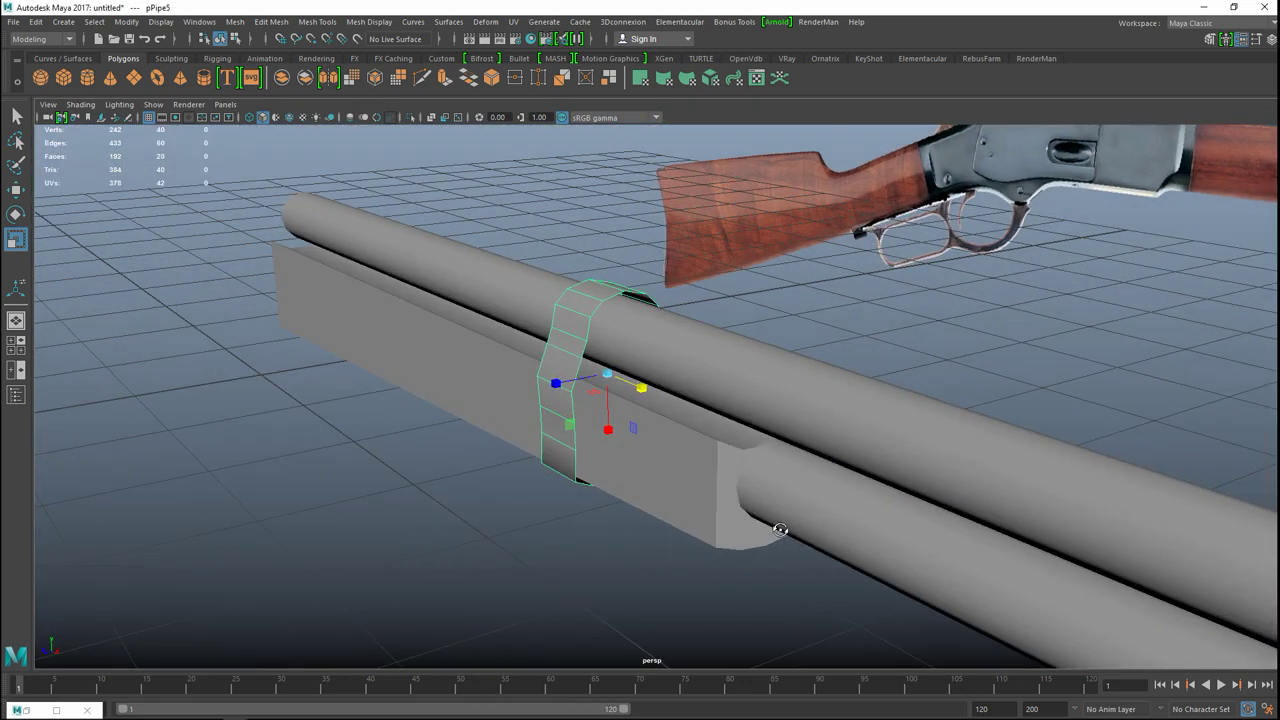
key("ctrl+e")
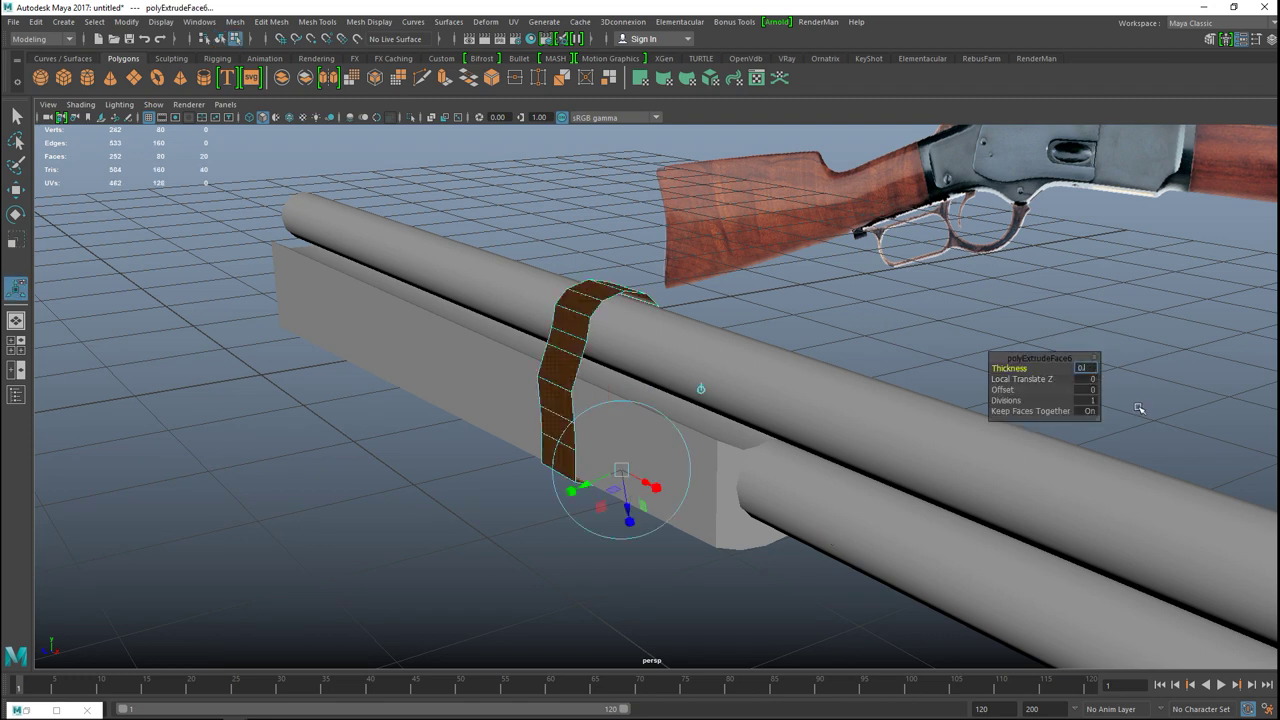
type("0.01")
key("Return")
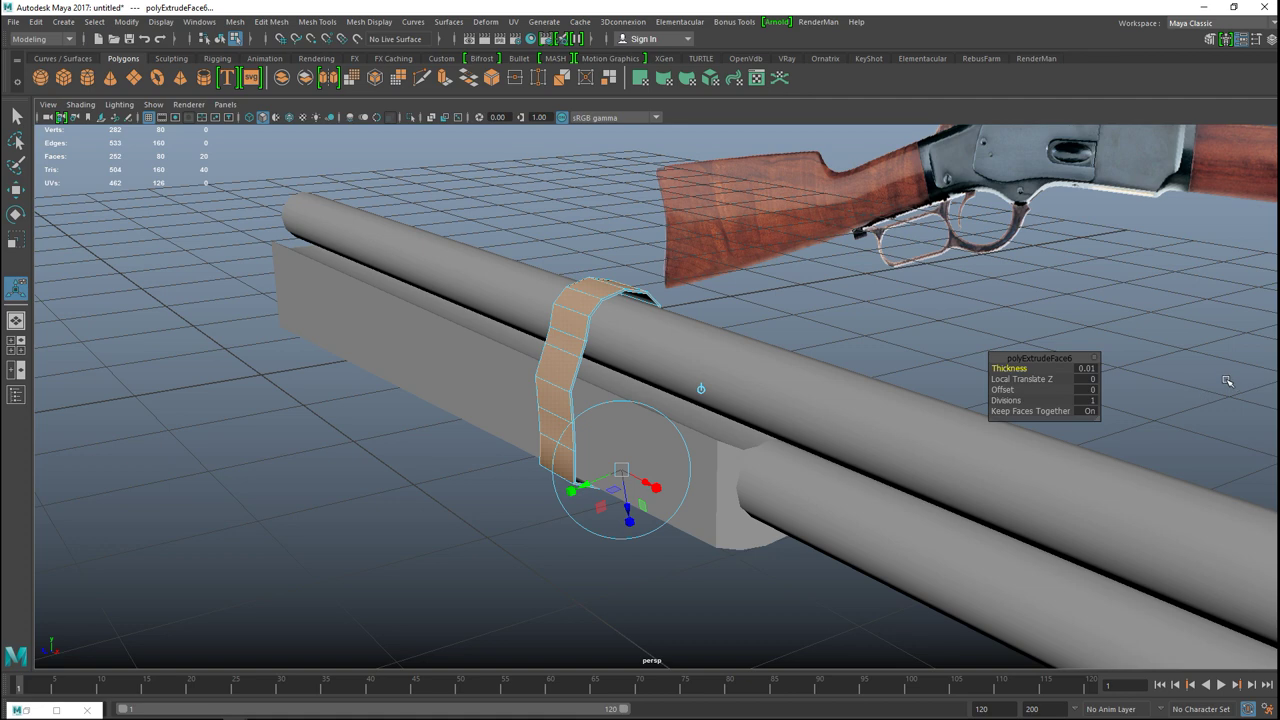
key("F8")
- Soften all edges running across the barrel band's surface
left_click_drag(762, 387, 913, 409, "alt")
right_click_drag(544, 308, 550, 281)
left_click_drag(535, 315, 565, 605)
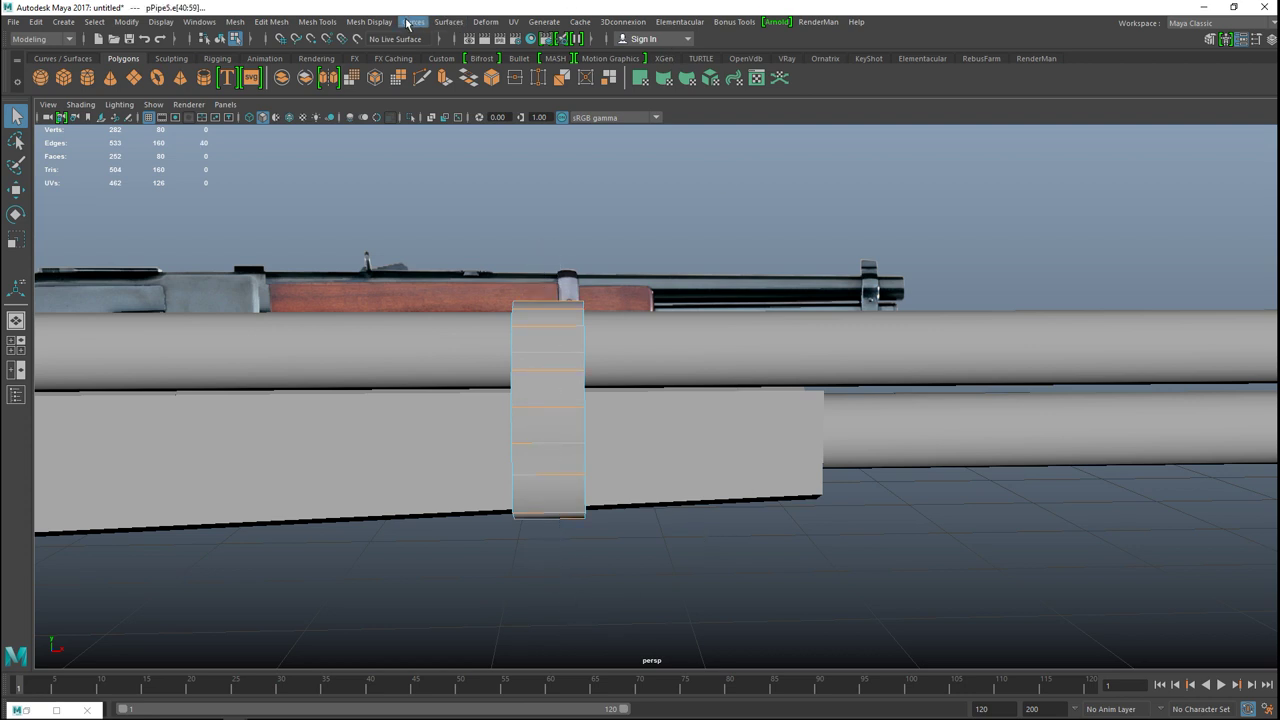
left_click(375, 24)
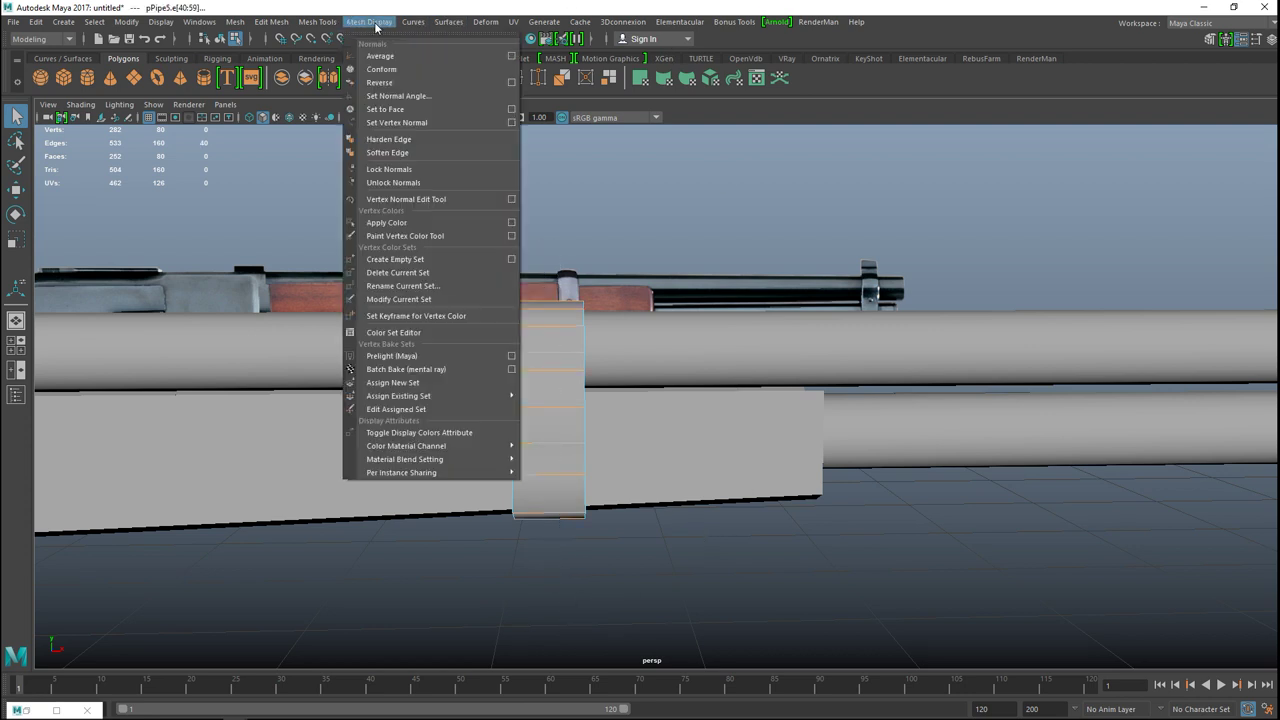
left_click(420, 153)
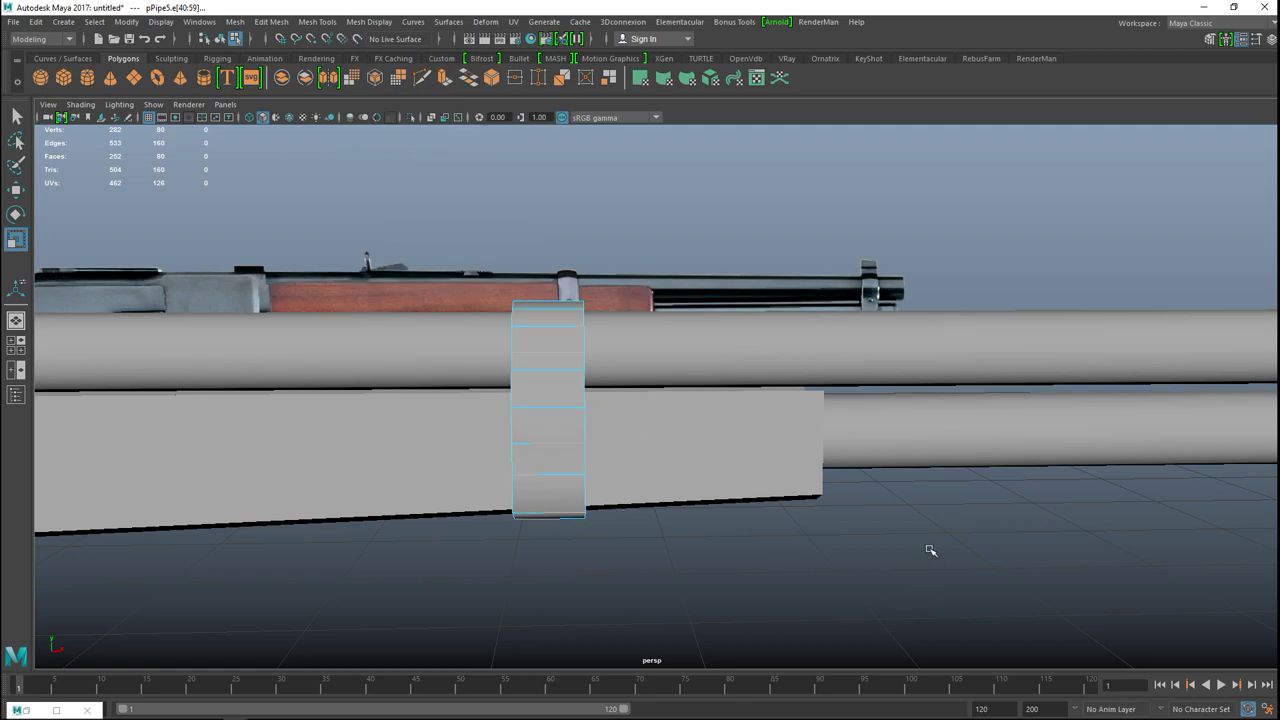
left_click_drag(949, 543, 788, 548, "alt")
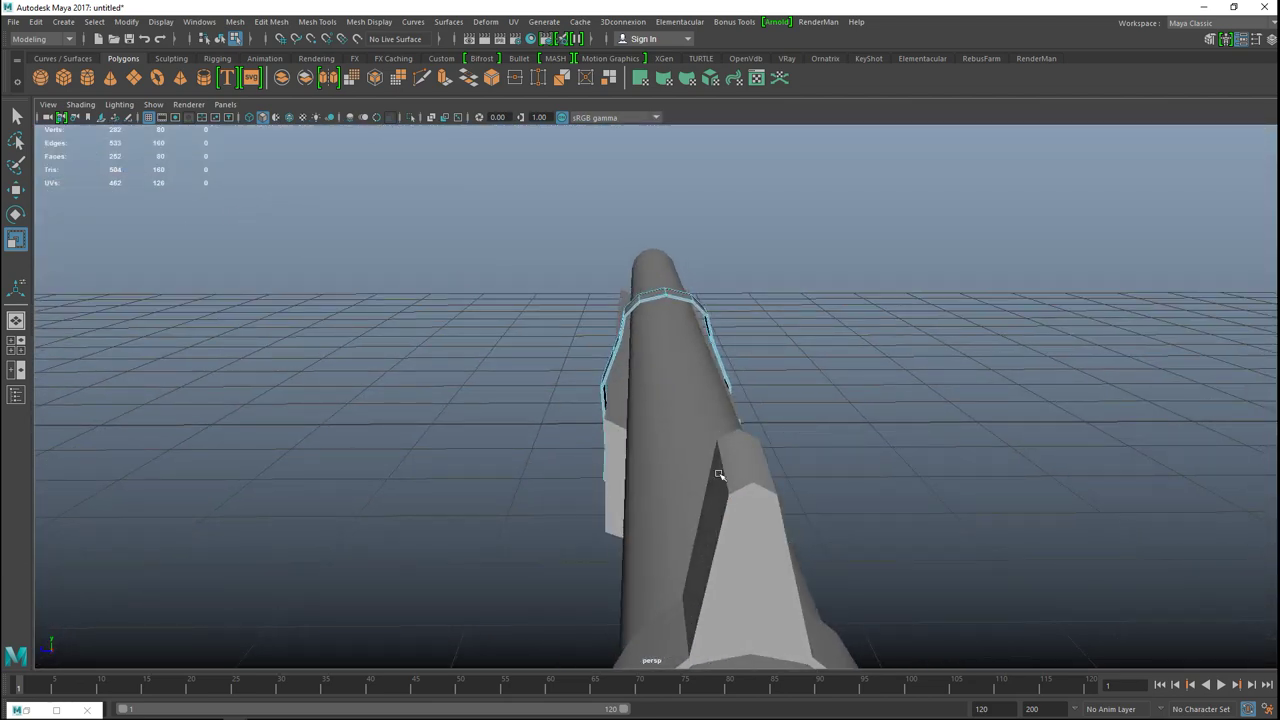
- Lower the band's upper vertex rows in the side view until its crown sits against the top of the upper barrel
left_click(15, 345)
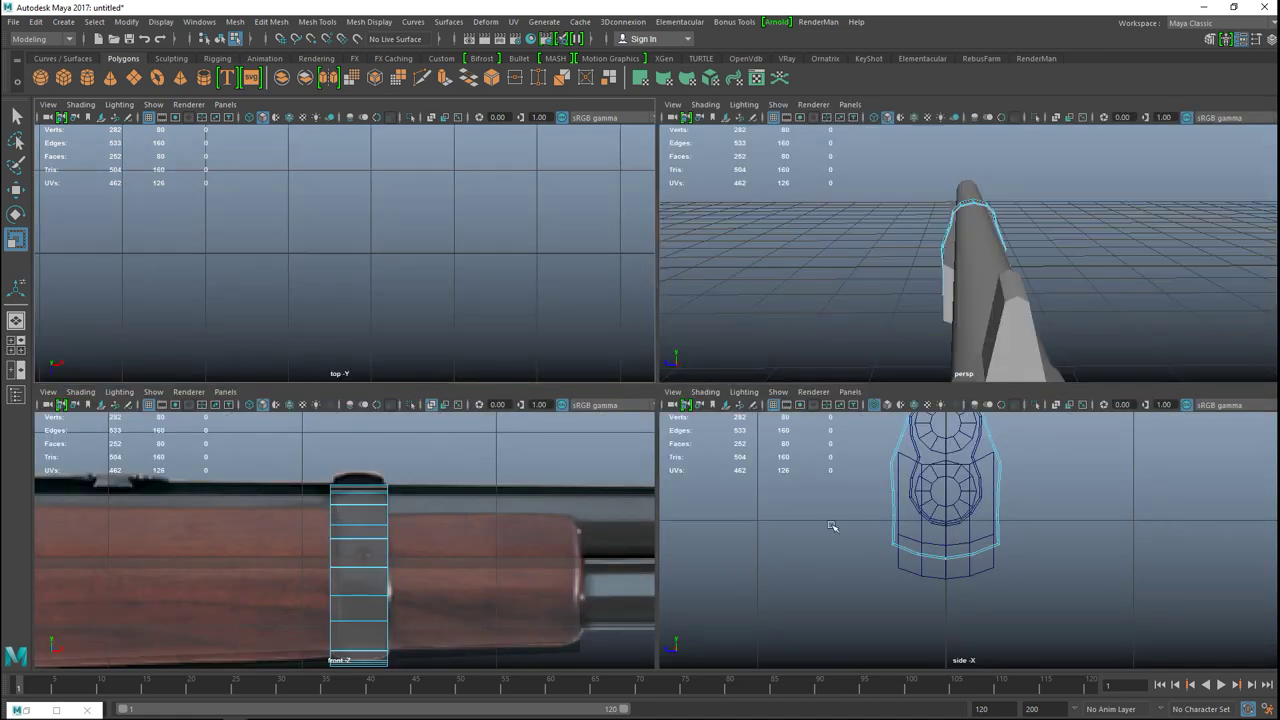
key("space")
scroll(880, 474, "up", 5)
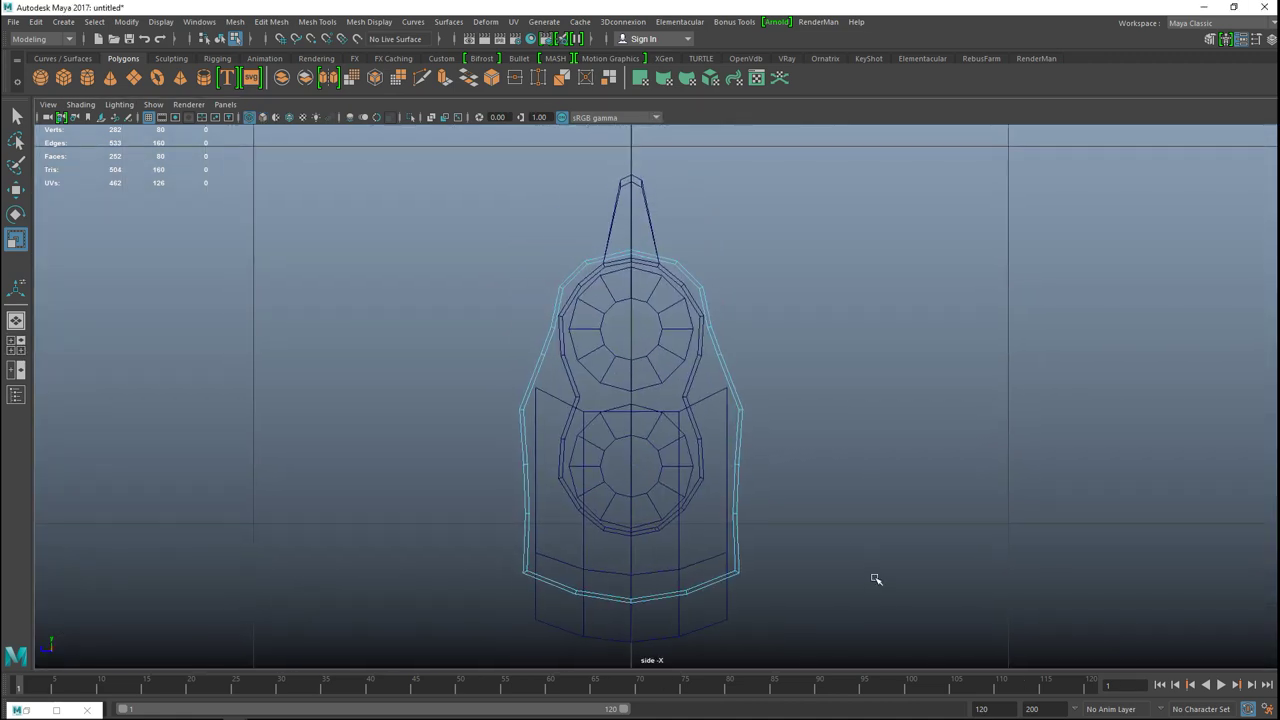
scroll(884, 540, "up", 4)
middle_click_drag(818, 400, 866, 577, "alt")
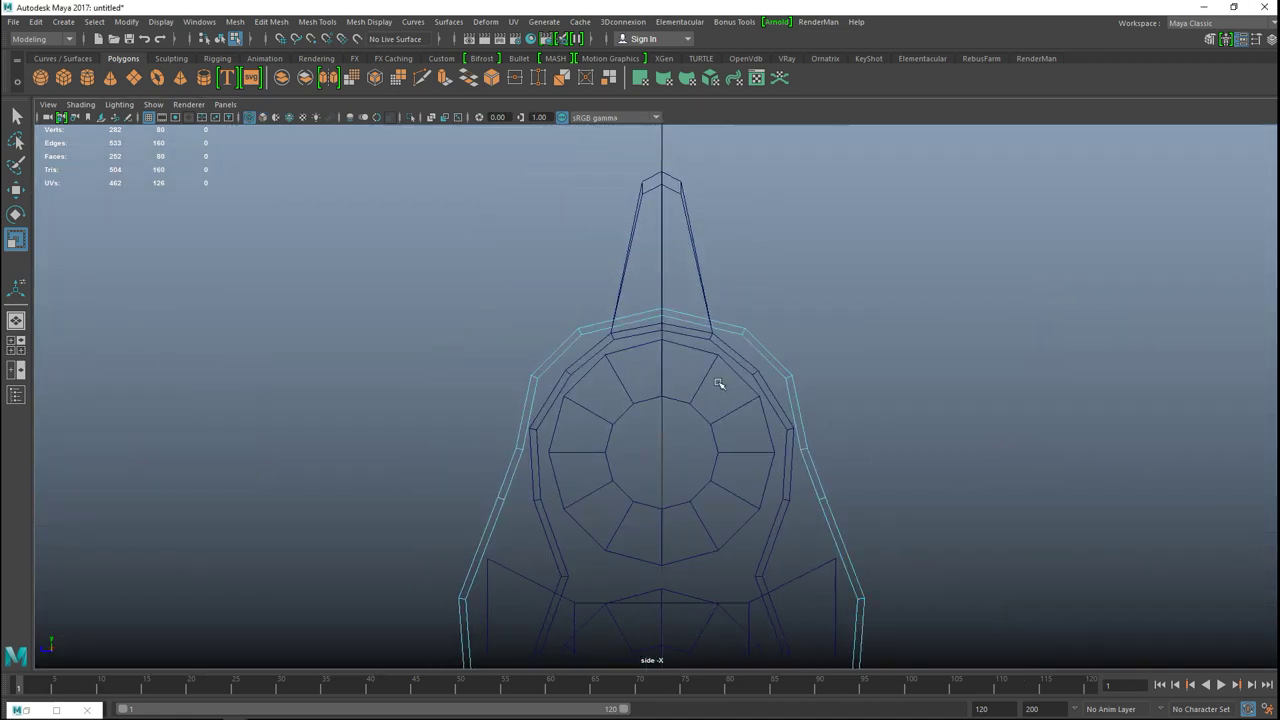
right_click_drag(645, 312, 674, 340)
left_click(667, 346)
left_click(676, 349)
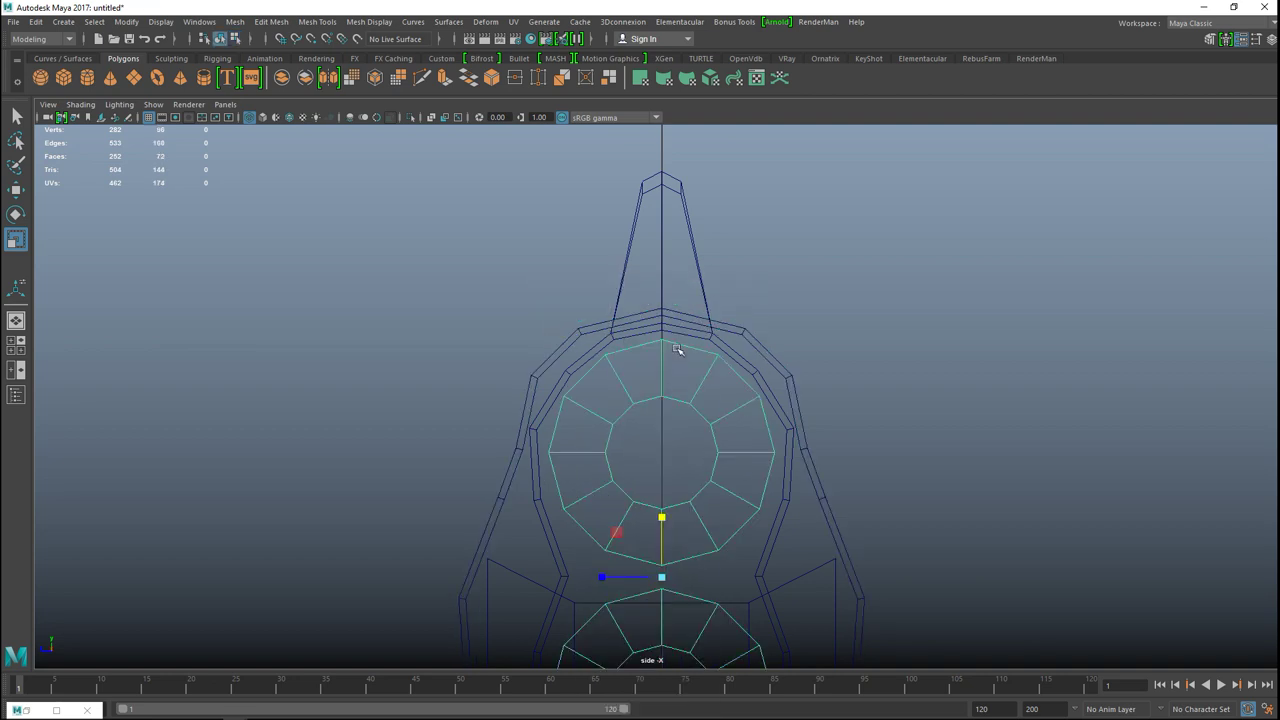
scroll(704, 379, "up", 2)
left_click(744, 313)
left_click(777, 327)
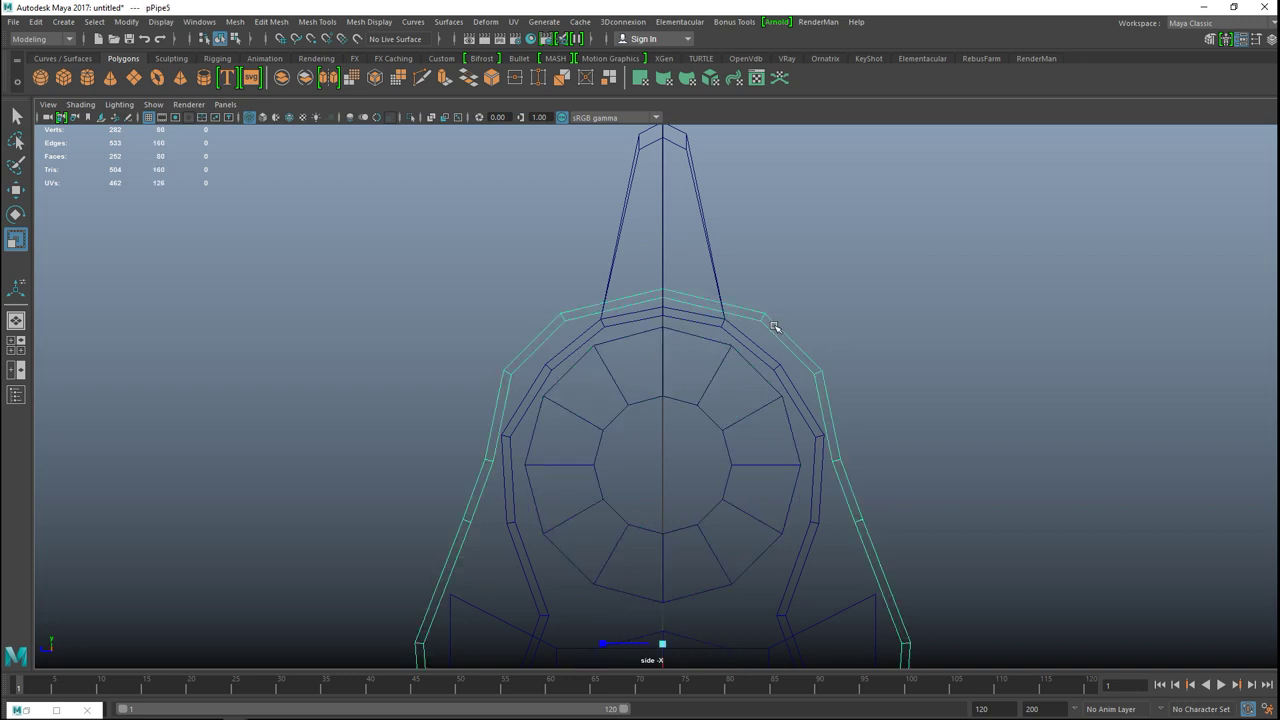
right_click_drag(775, 327, 754, 324)
left_click_drag(352, 262, 955, 405)
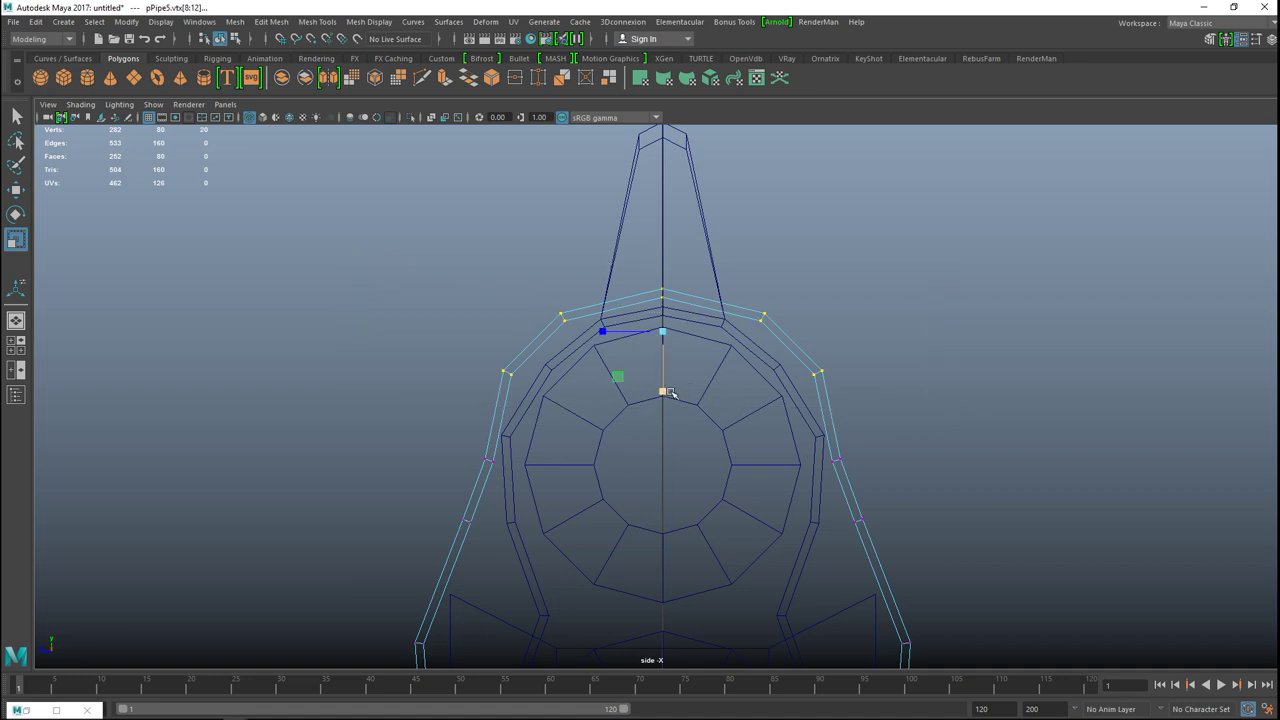
key("w")
left_click_drag(662, 266, 664, 291)
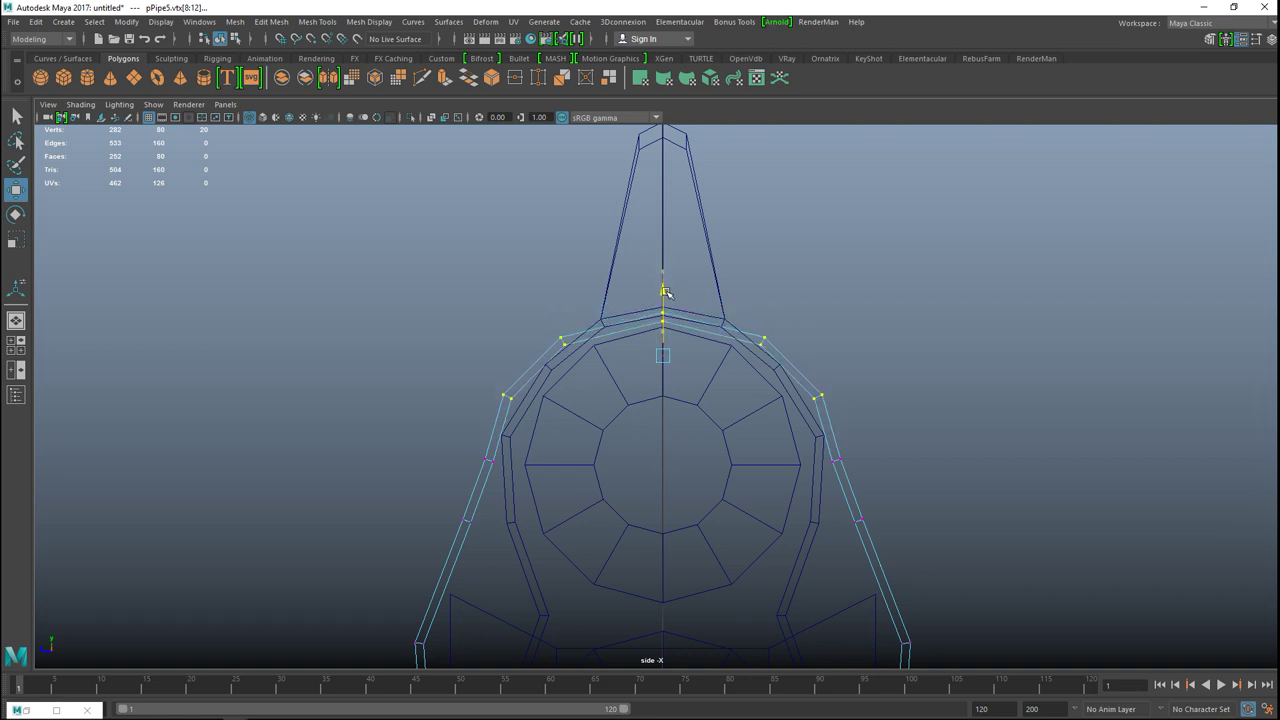
- Narrow the band's shoulder vertices, excluding the crown, to hug the upper barrel's curve in the side view, and clear the selection
left_click_drag(403, 339, 897, 421)
left_click(581, 346, "shift")
left_click_drag(661, 300, 675, 302)
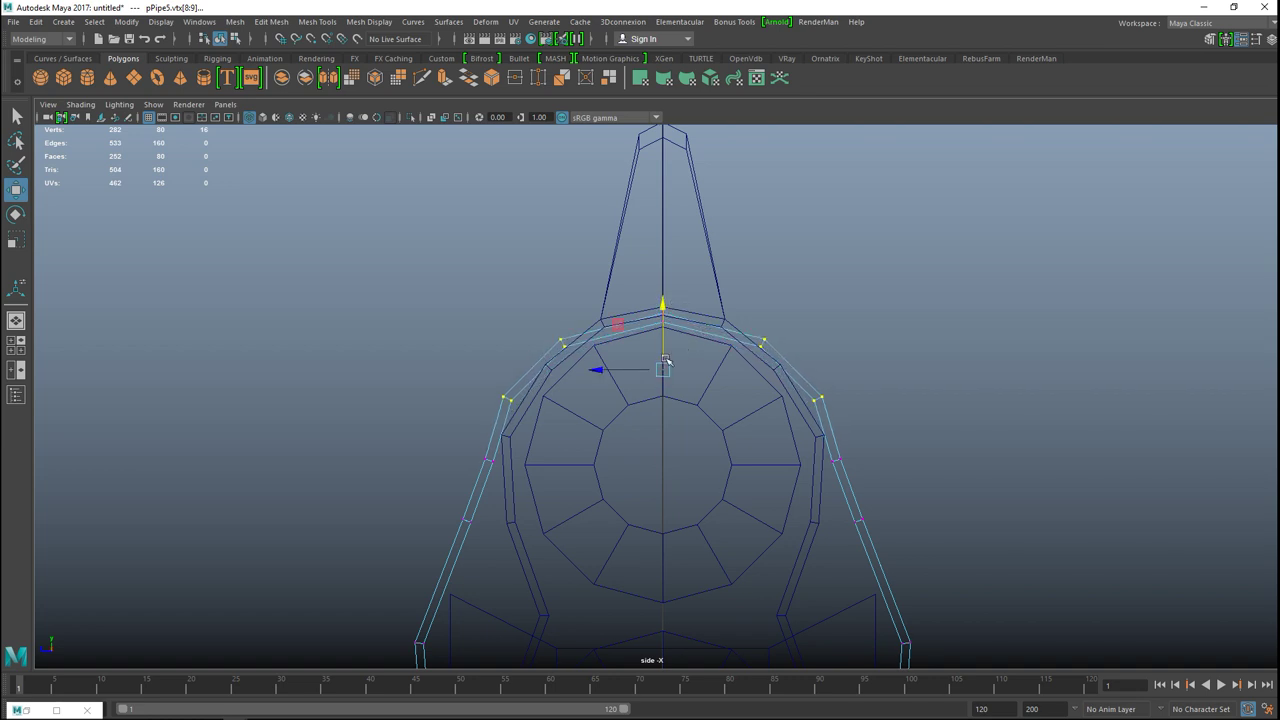
key("r")
left_click_drag(599, 370, 604, 372)
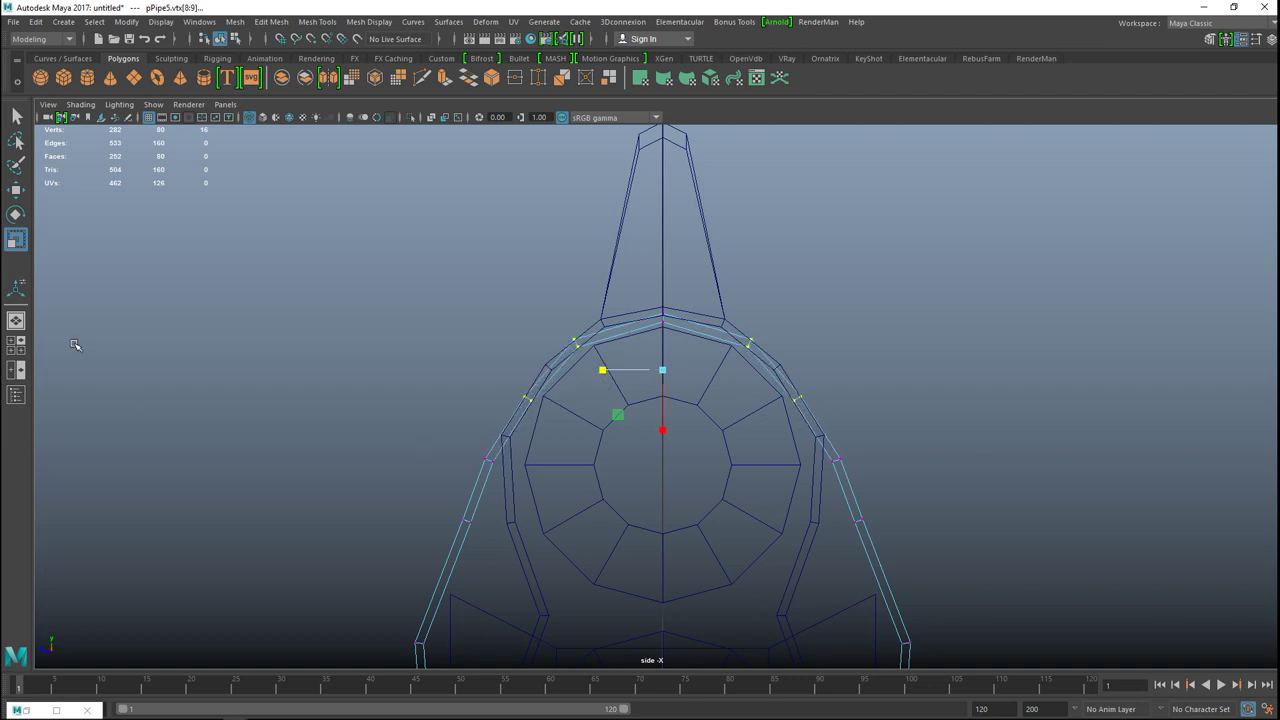
left_click(16, 345)
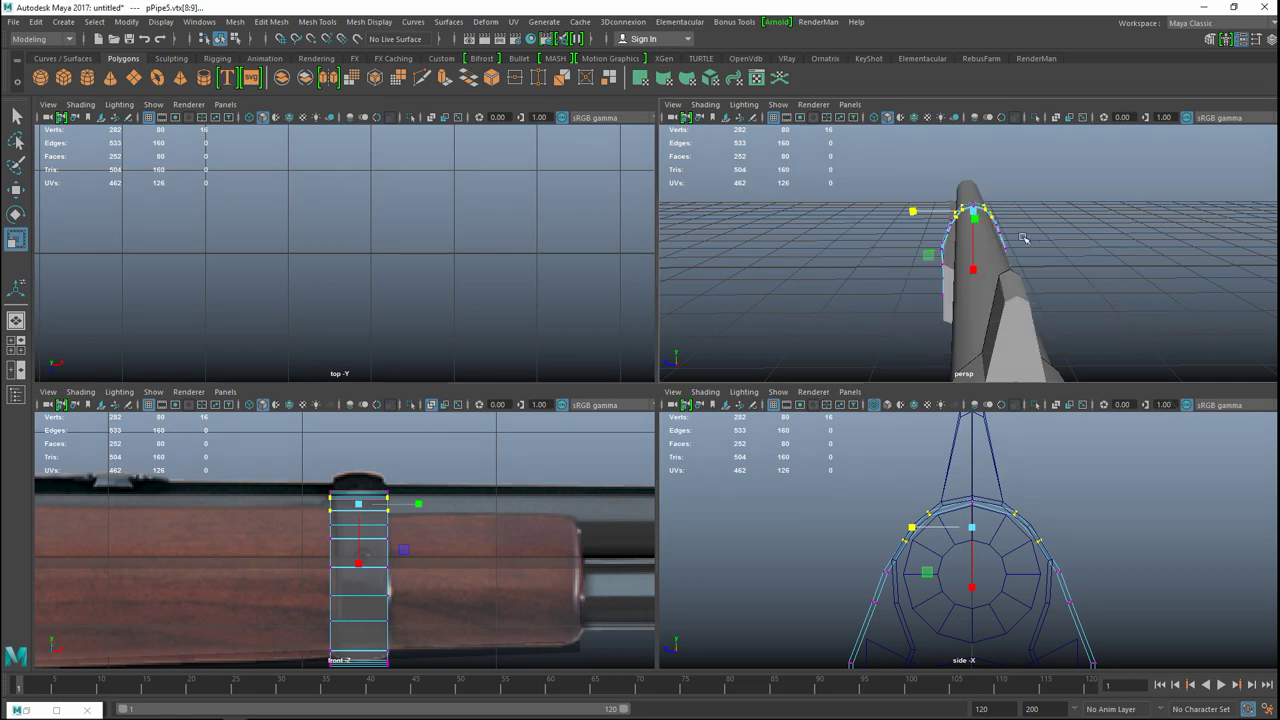
key("space")
left_click(1020, 229)
- Compare the modelled barrels, fore-end and bands with the reference rifle in the perspective view
scroll(843, 318, "down", 4)
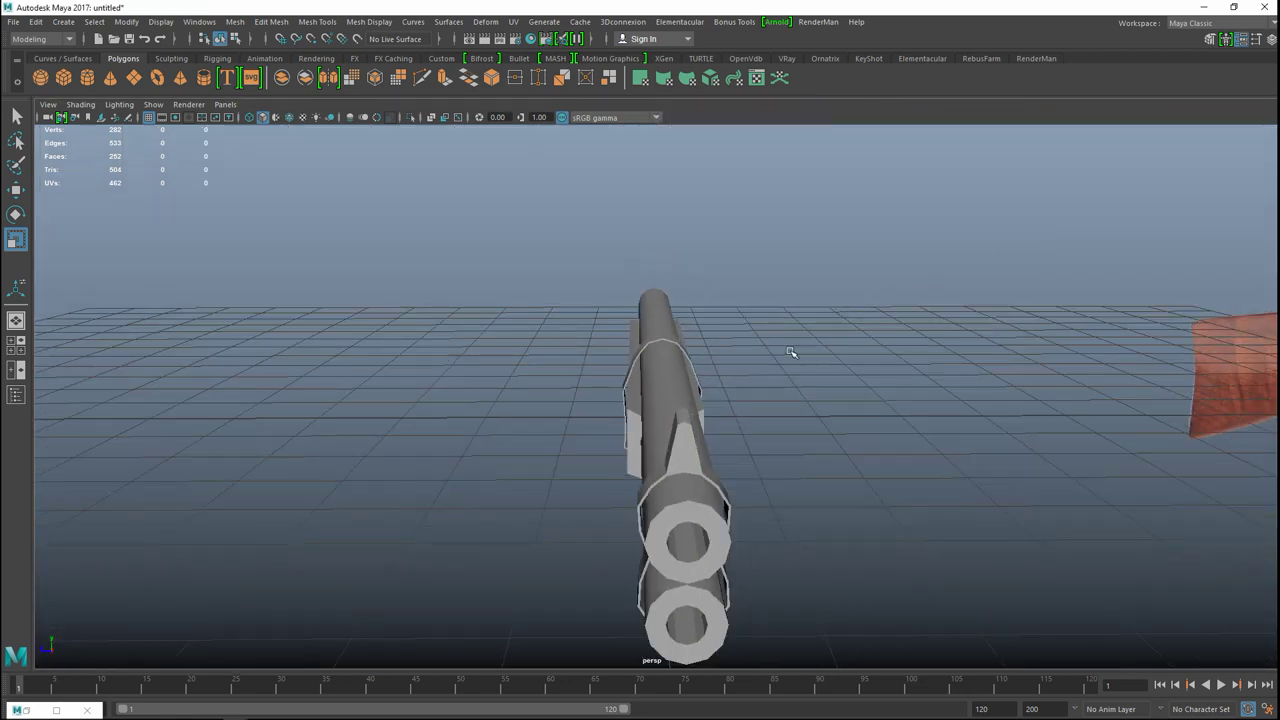
left_click_drag(763, 418, 903, 478, "alt")
middle_click_drag(904, 478, 934, 474, "alt")
right_click_drag(917, 467, 896, 469, "alt")
middle_click_drag(809, 463, 891, 471, "alt")
left_click_drag(891, 471, 750, 510, "alt")
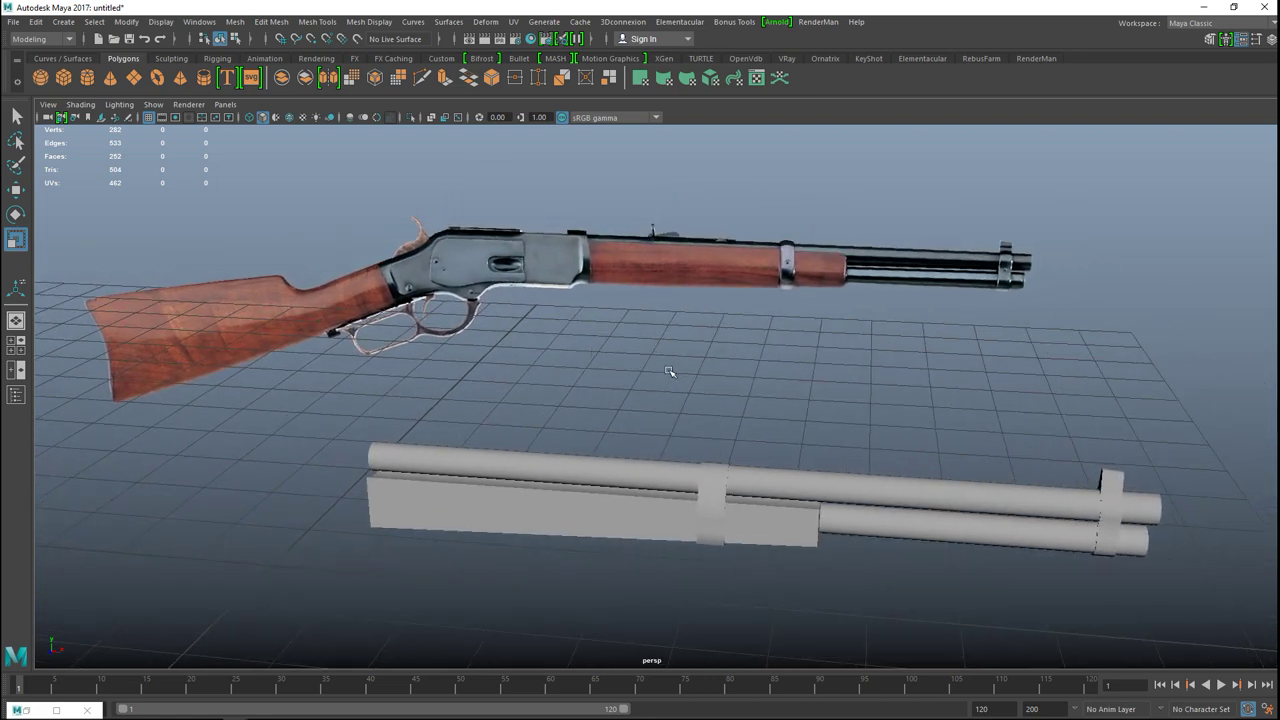
scroll(669, 371, "up", 2)
mouse_move(669, 350)
middle_mouse_down("alt")
mouse_move(689, 468)
mouse_move(708, 413)
mouse_move(680, 322)
mouse_move(694, 346)
middle_mouse_up("alt")
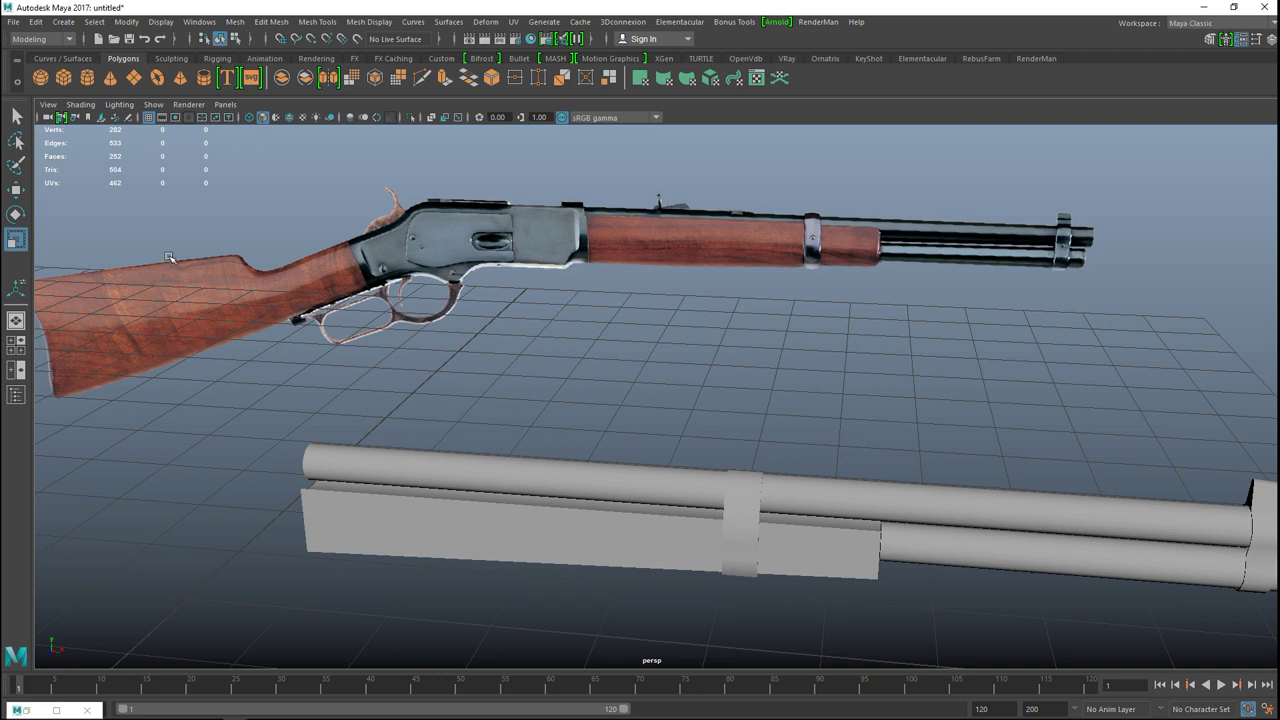
scroll(165, 250, "down", 2)
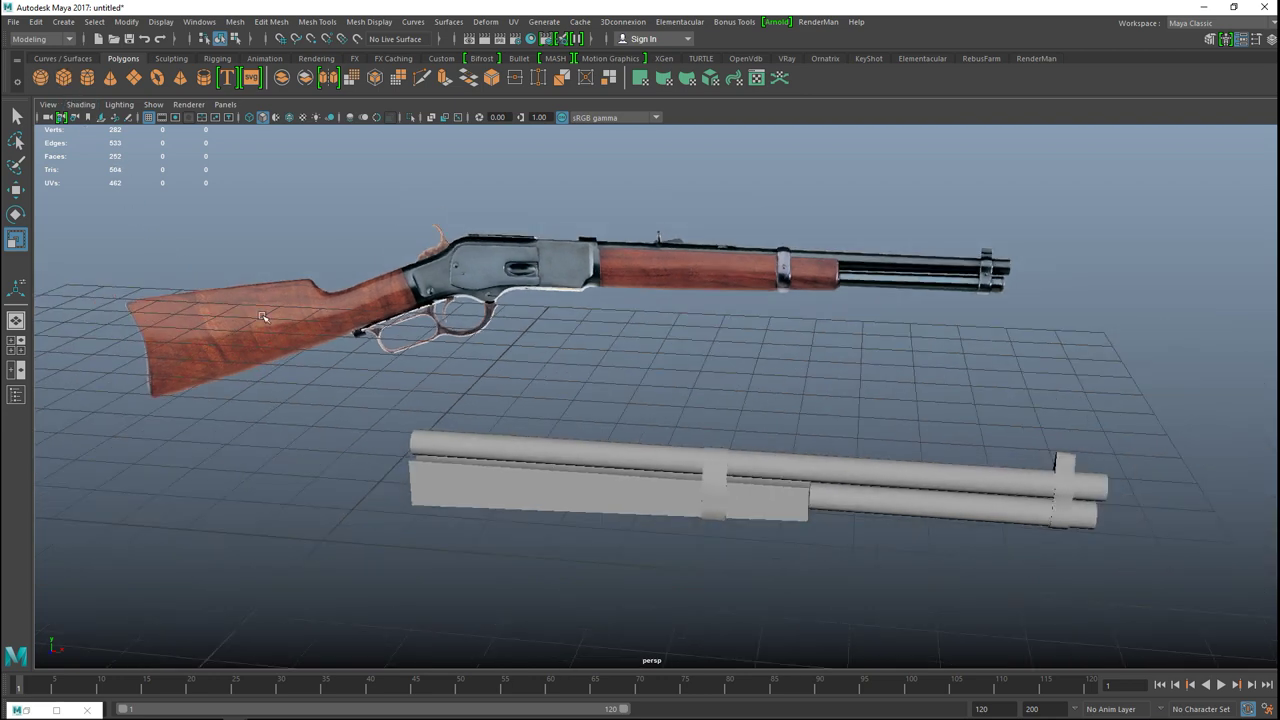
- Create a polygon cube and move it up and along onto the rear part of the upper barrel
key("w")
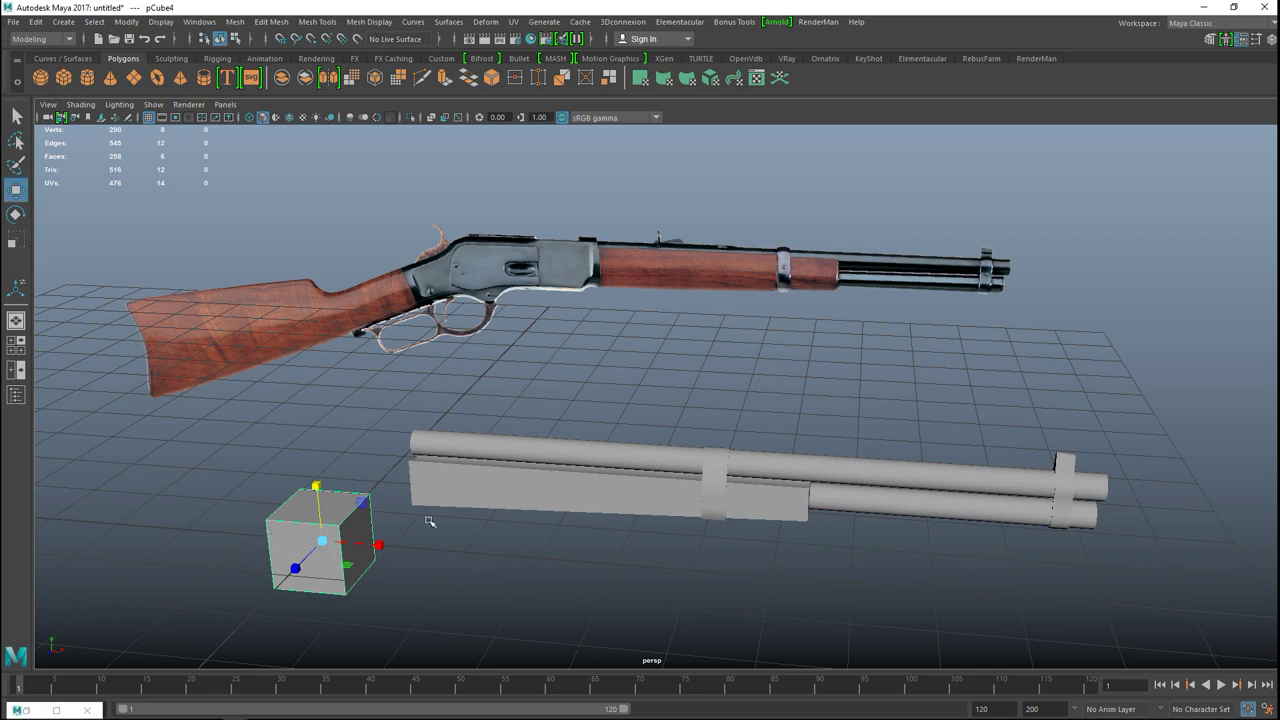
left_click_drag(315, 483, 326, 341)
left_click_drag(360, 406, 566, 420)
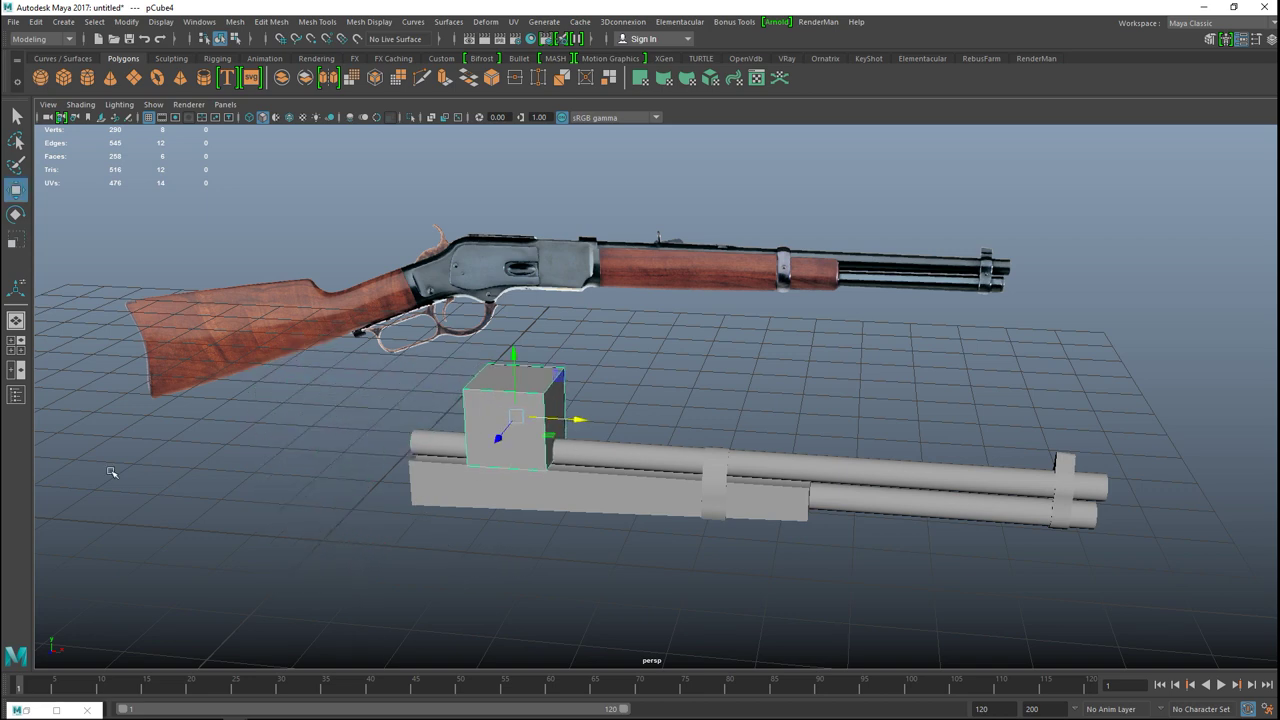
- Align the cube with the reference's rear sight in the front view and scale it down to a thin upright block
left_click(16, 346)
key("space")
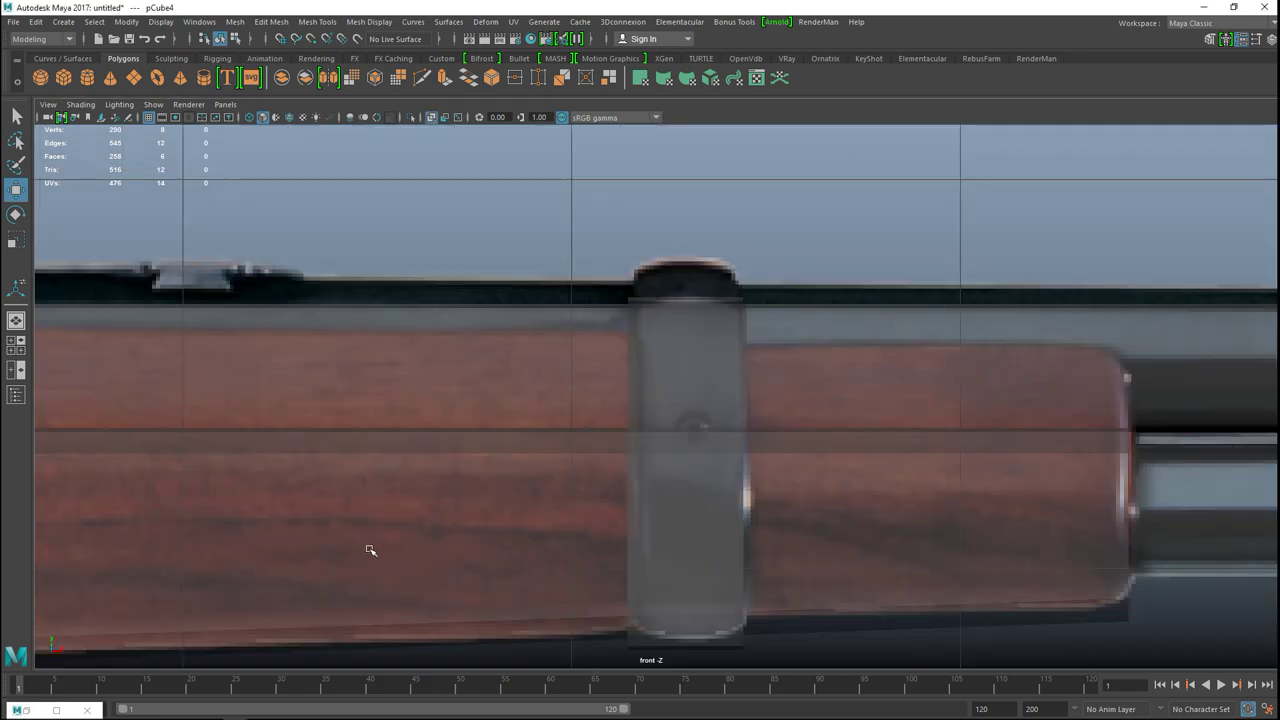
scroll(486, 563, "down", 6)
scroll(509, 583, "up", 2)
scroll(509, 583, "up", 10)
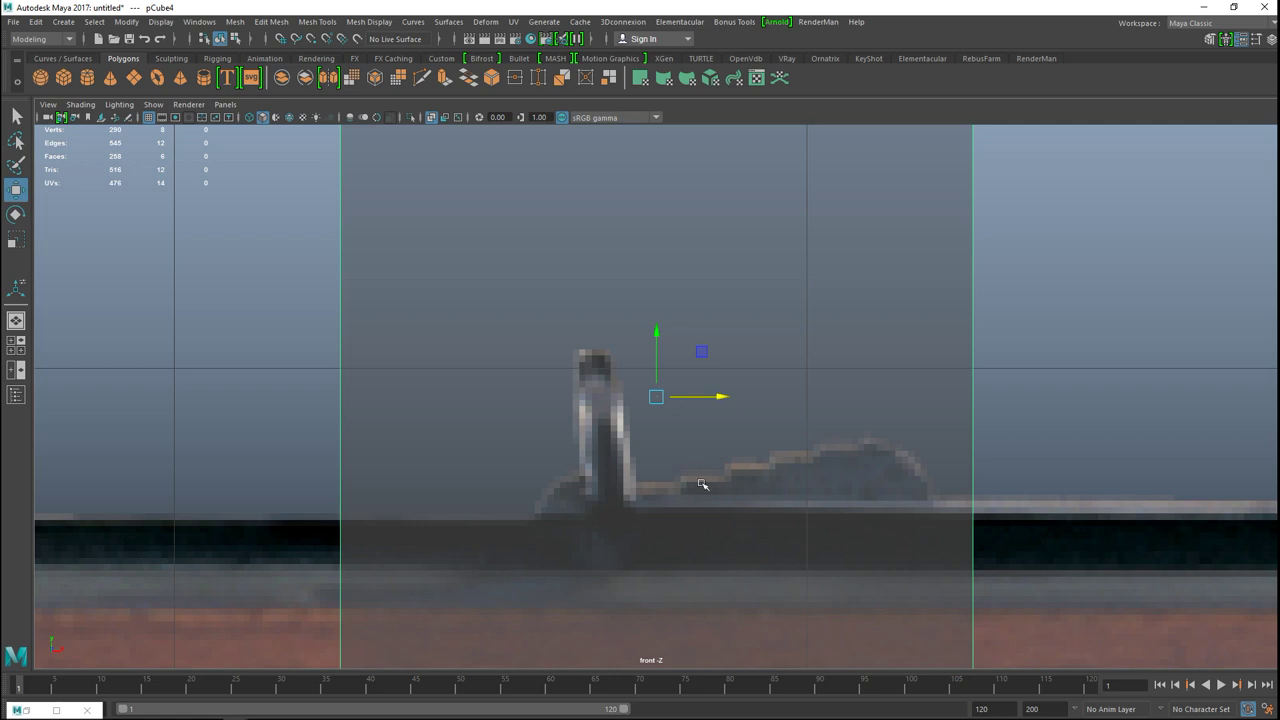
left_click_drag(714, 397, 660, 405)
left_click_drag(653, 396, 598, 410)
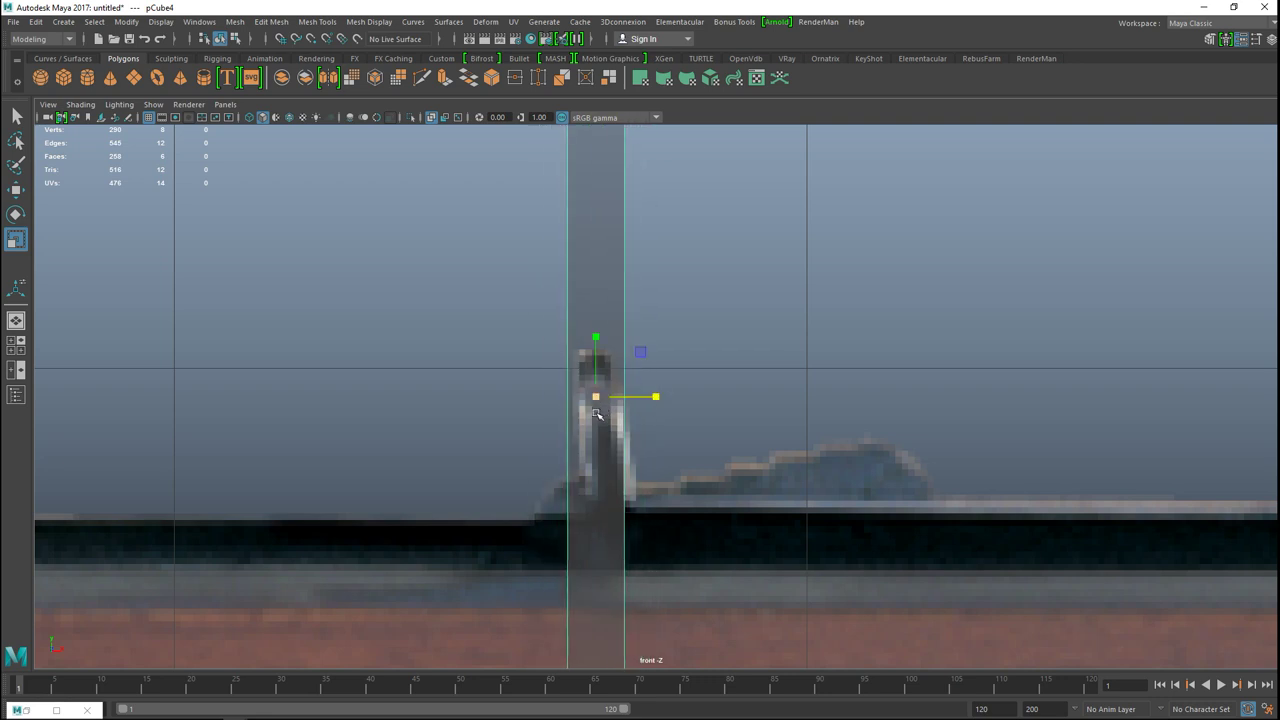
left_click_drag(597, 338, 603, 376)
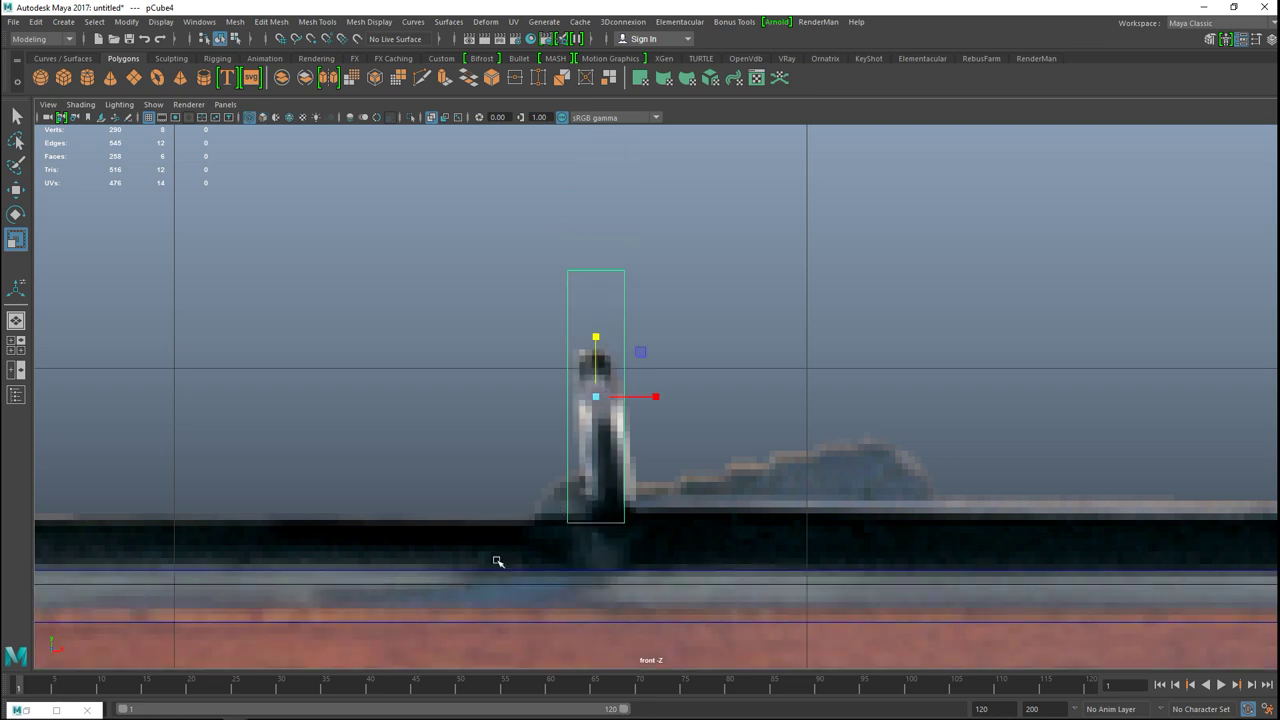
- Turn off X-ray shading in the front view and lower the sight block onto the top of the upper barrel
key("alt+x")
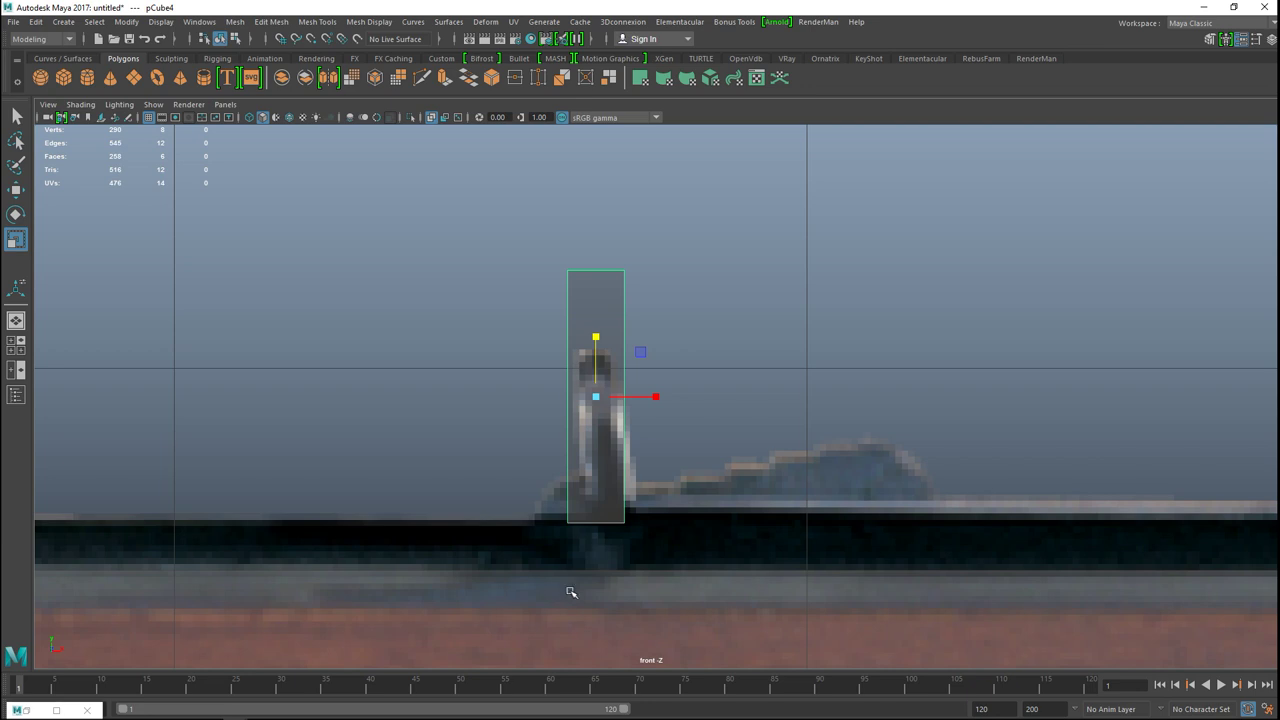
left_click(431, 117)
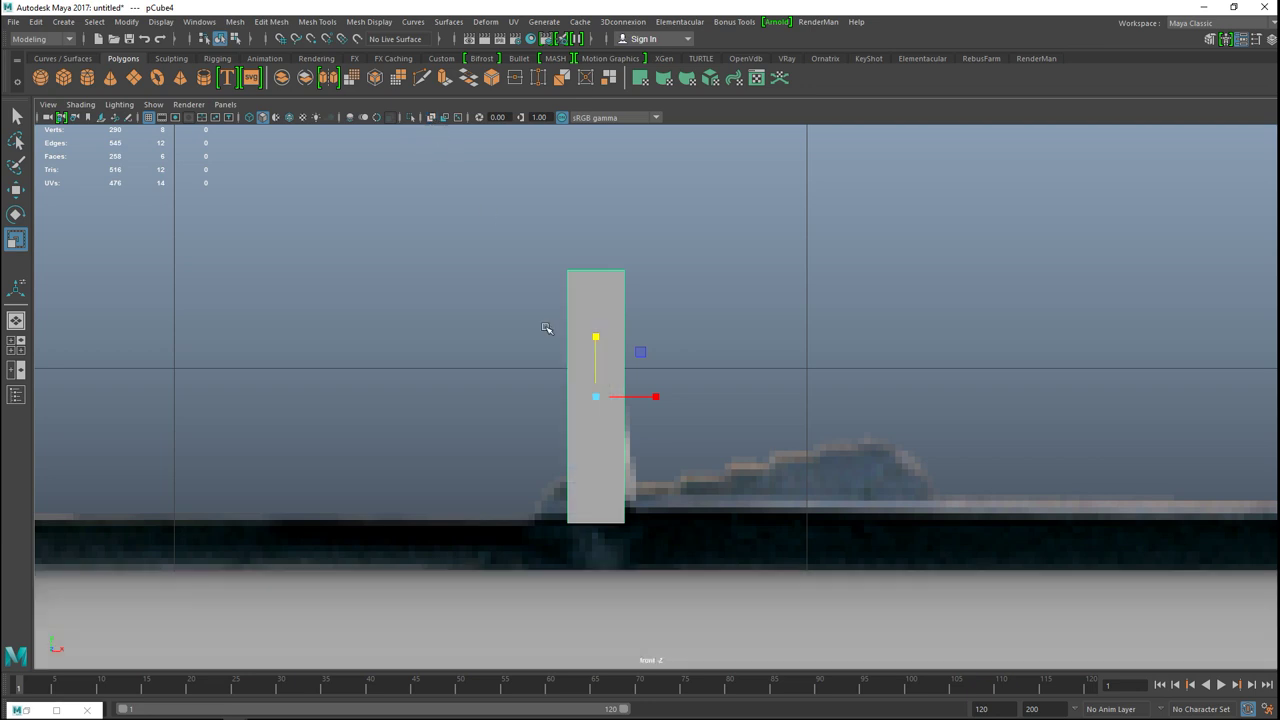
key("w")
left_click_drag(596, 333, 603, 377)
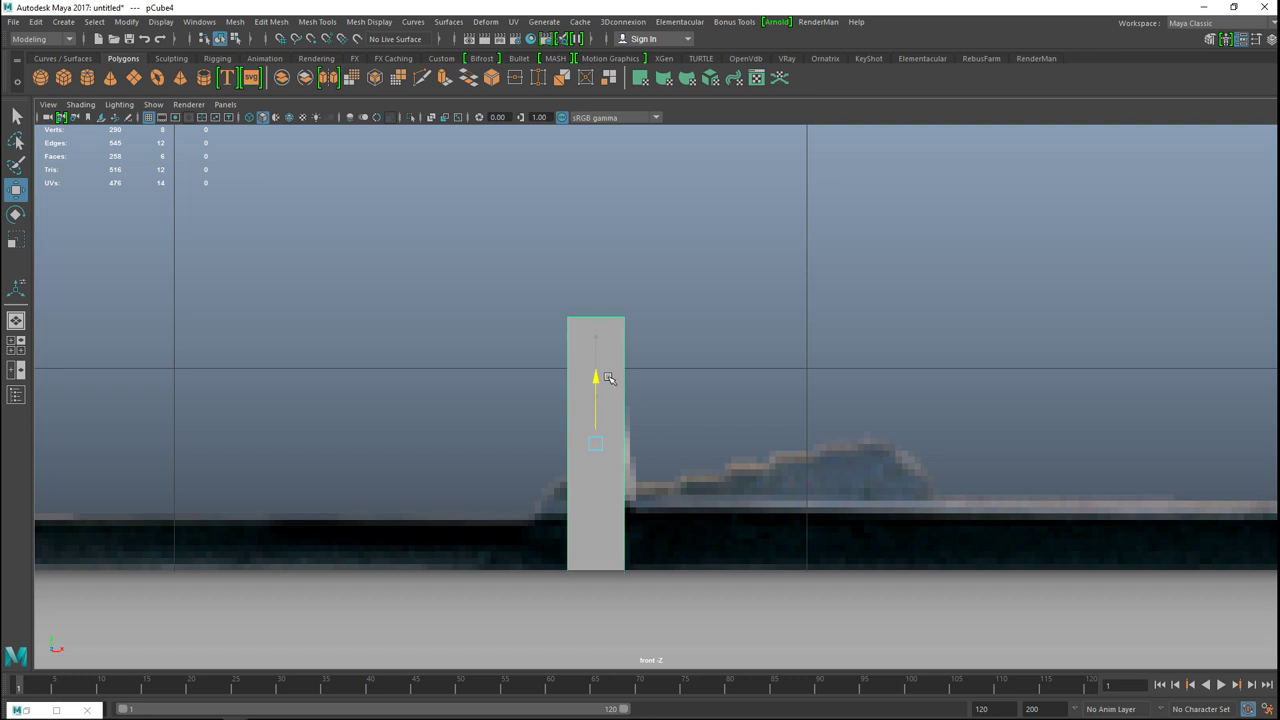
left_click(19, 350)
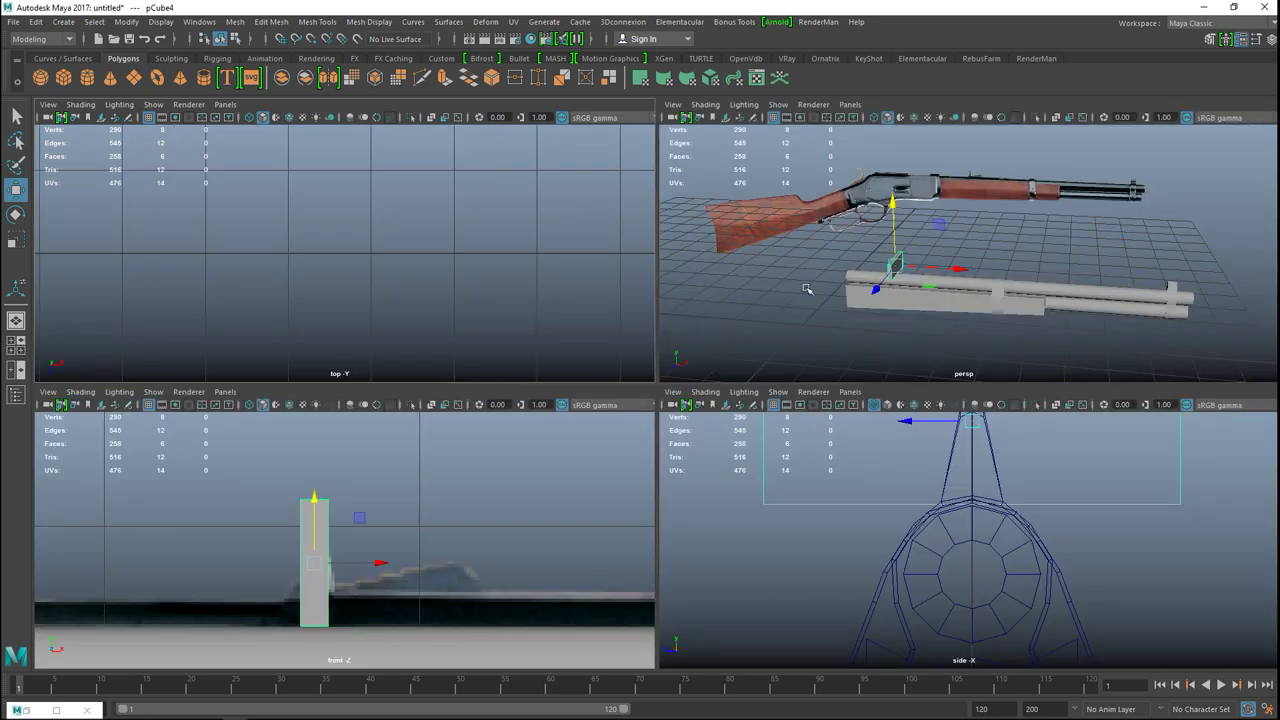
key("space")
key("f")
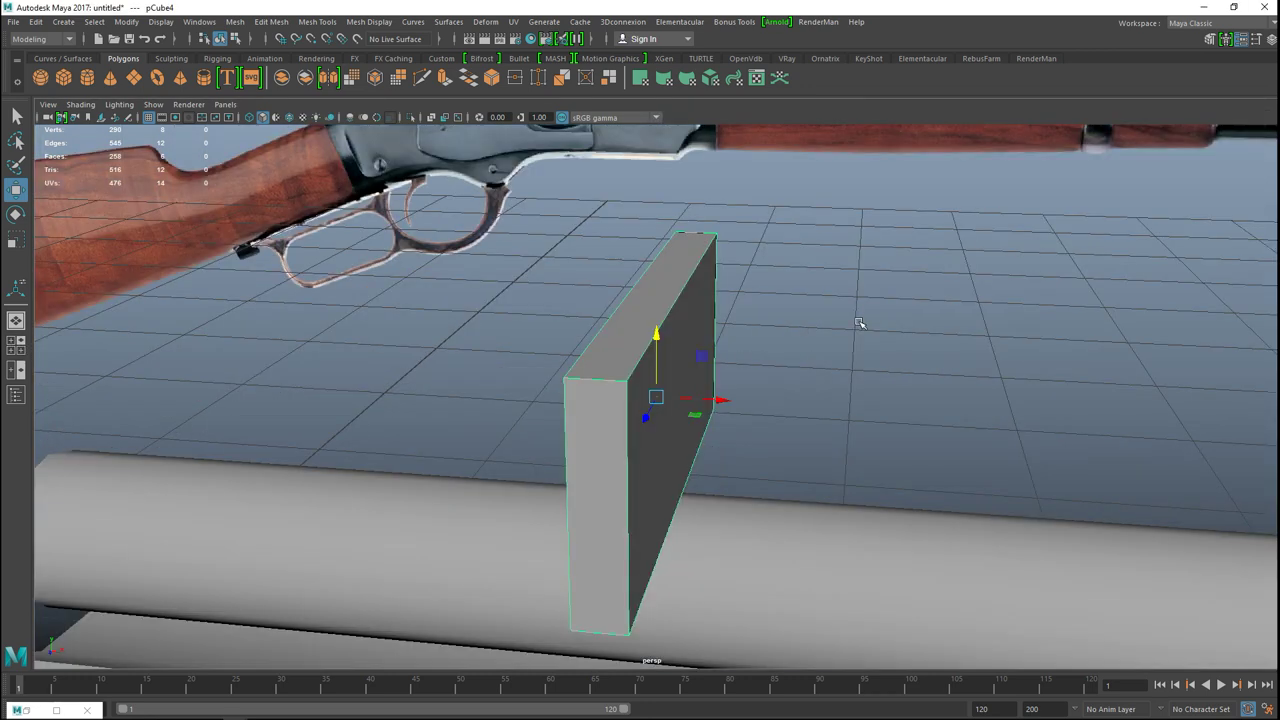
- Scale the rear sight block down in depth to a narrow post and adjust its height on the upper barrel
left_click_drag(860, 393, 772, 409, "alt")
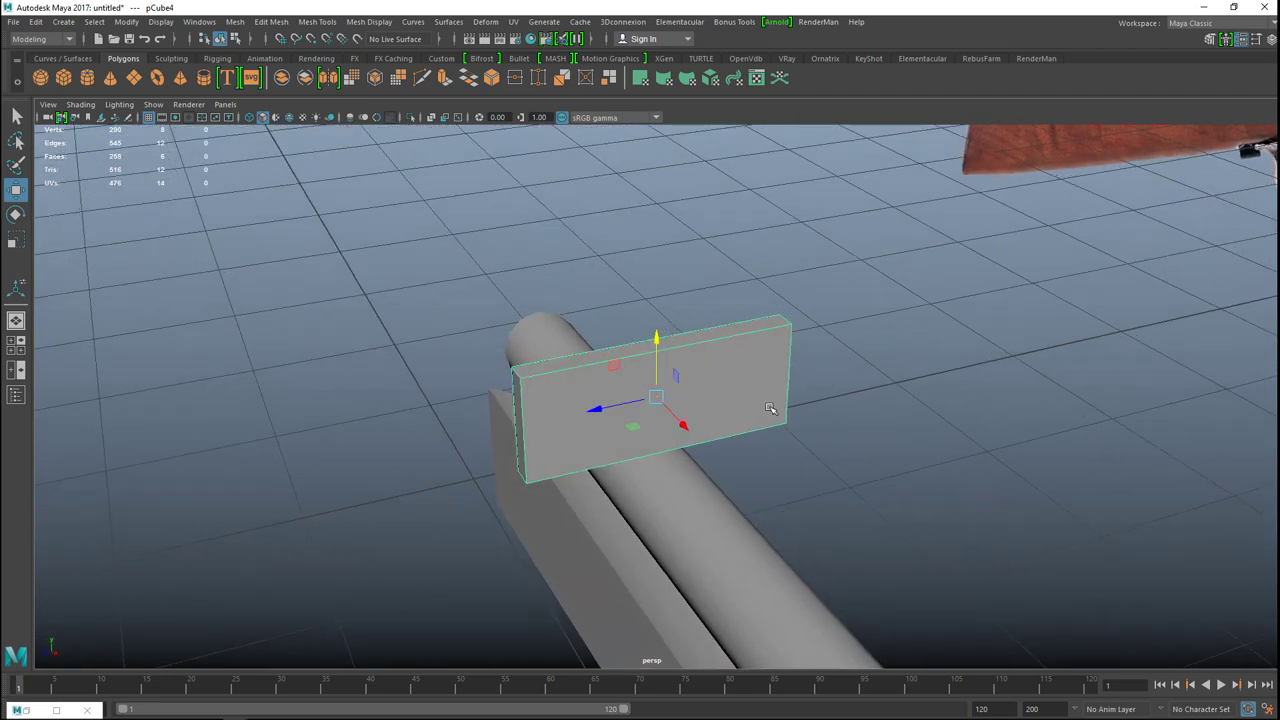
key("r")
left_click_drag(601, 411, 689, 431)
key("w")
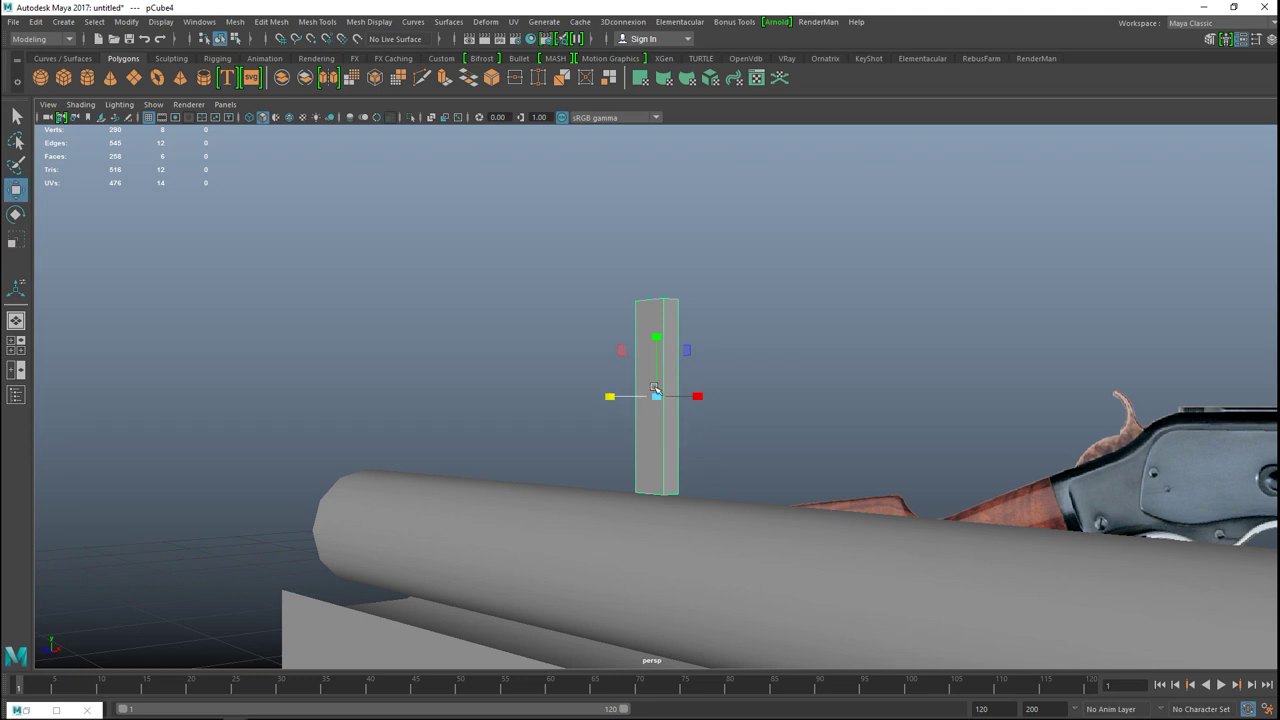
key("w")
left_click_drag(658, 332, 664, 329)
- Shorten the rear sight block by lowering its top vertices toward the barrel, then clear the selection
right_click_drag(669, 309, 619, 315)
left_click_drag(578, 277, 760, 335)
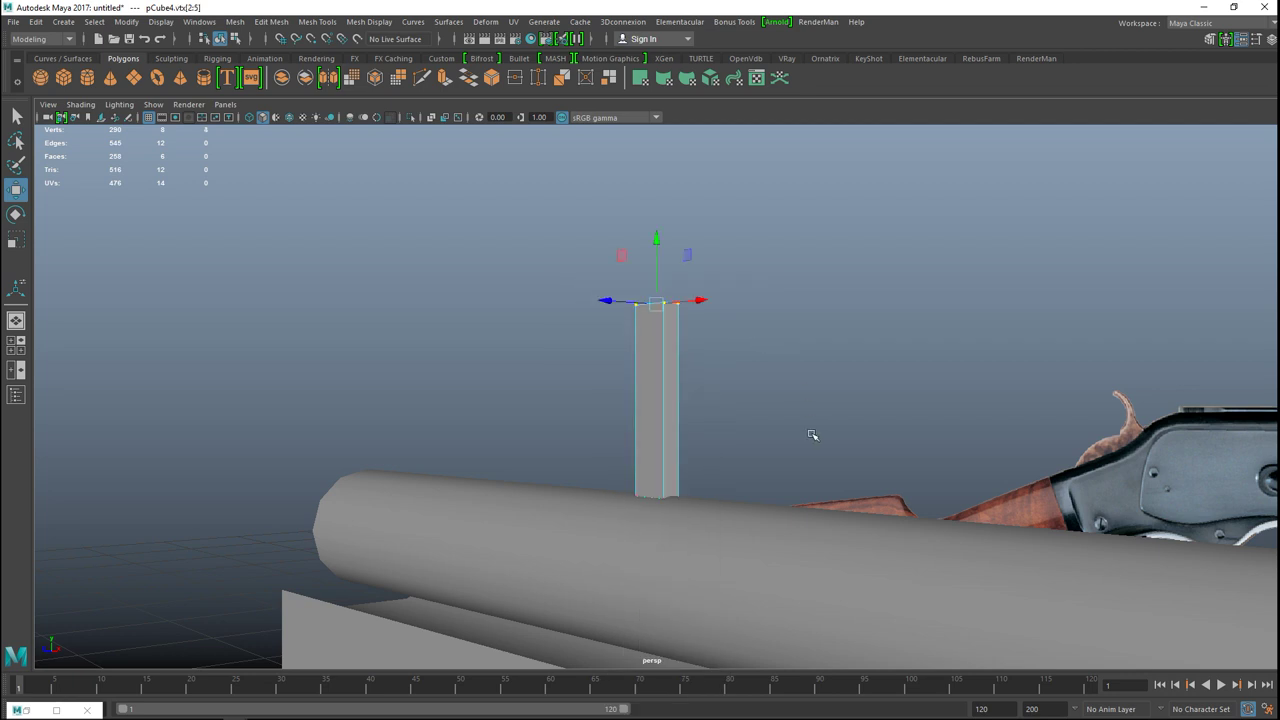
left_click_drag(809, 431, 790, 395, "alt")
left_click_drag(657, 243, 866, 542)
left_click(866, 542)
scroll(858, 550, "down", 6)
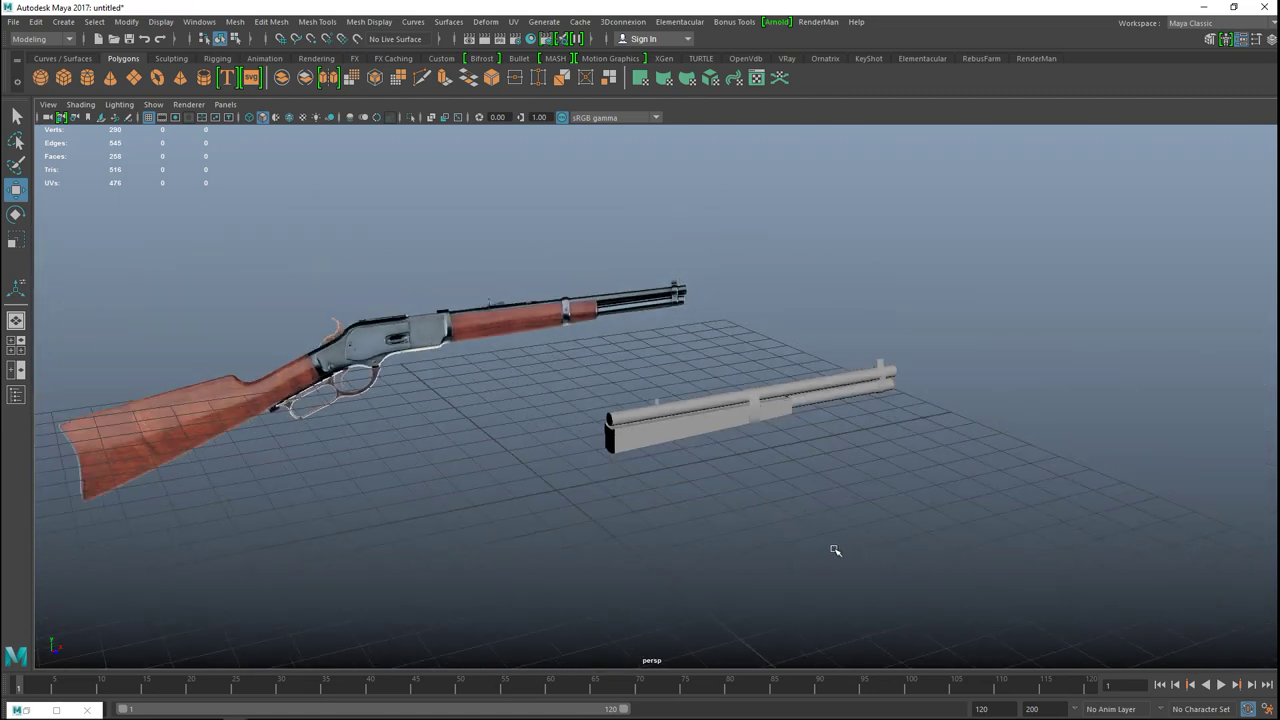
- Show all hidden objects to bring back the receiver and stock, and compare the whole model with the reference rifle
scroll(891, 514, "up", 5)
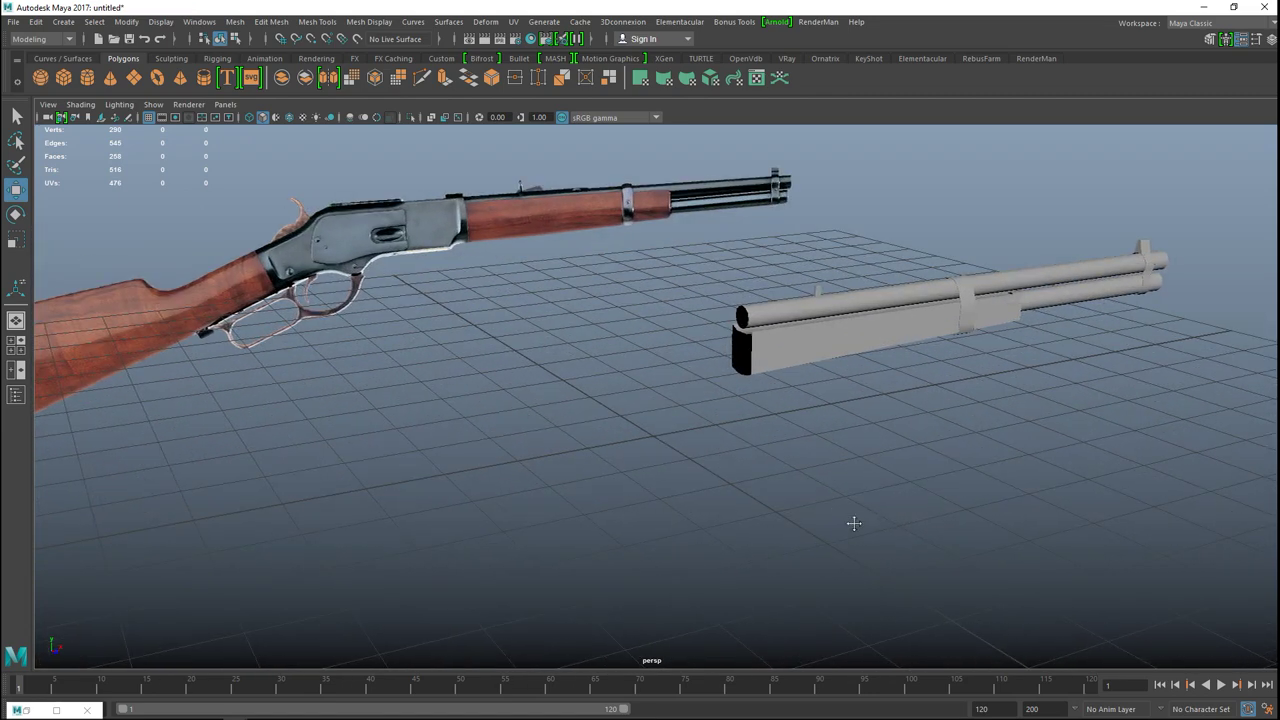
left_click_drag(829, 496, 815, 490, "alt")
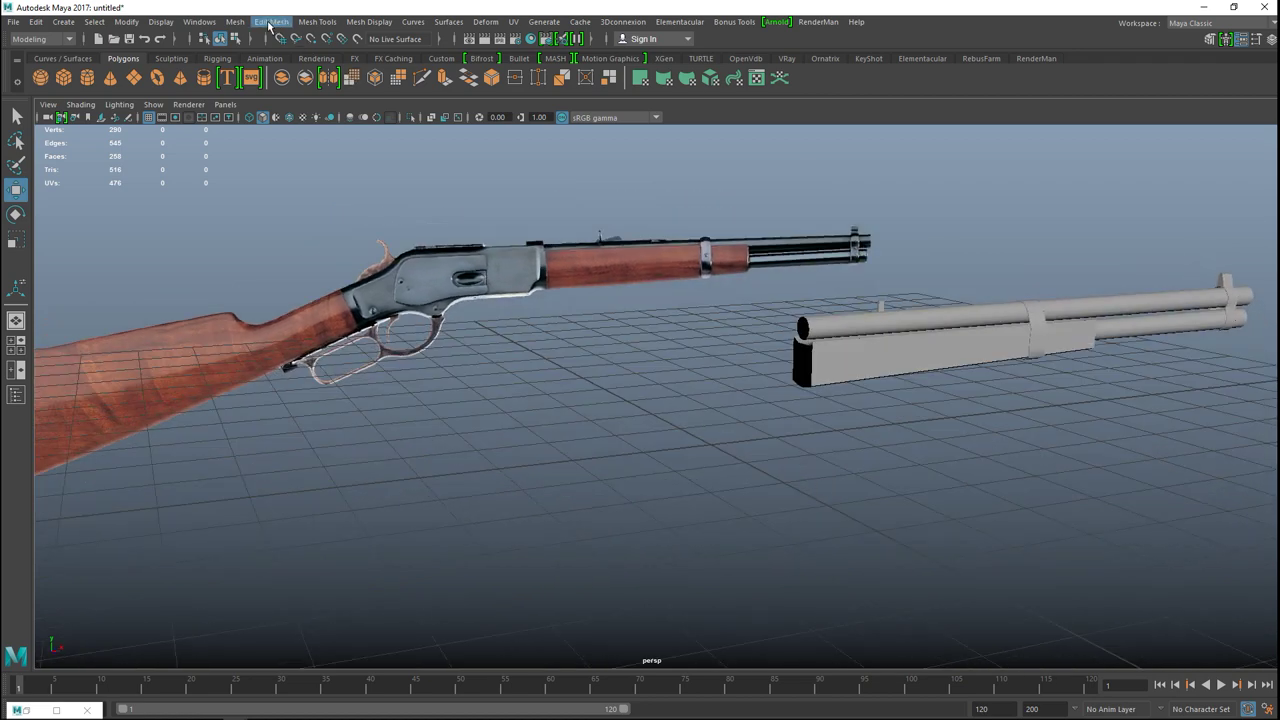
left_click(235, 22)
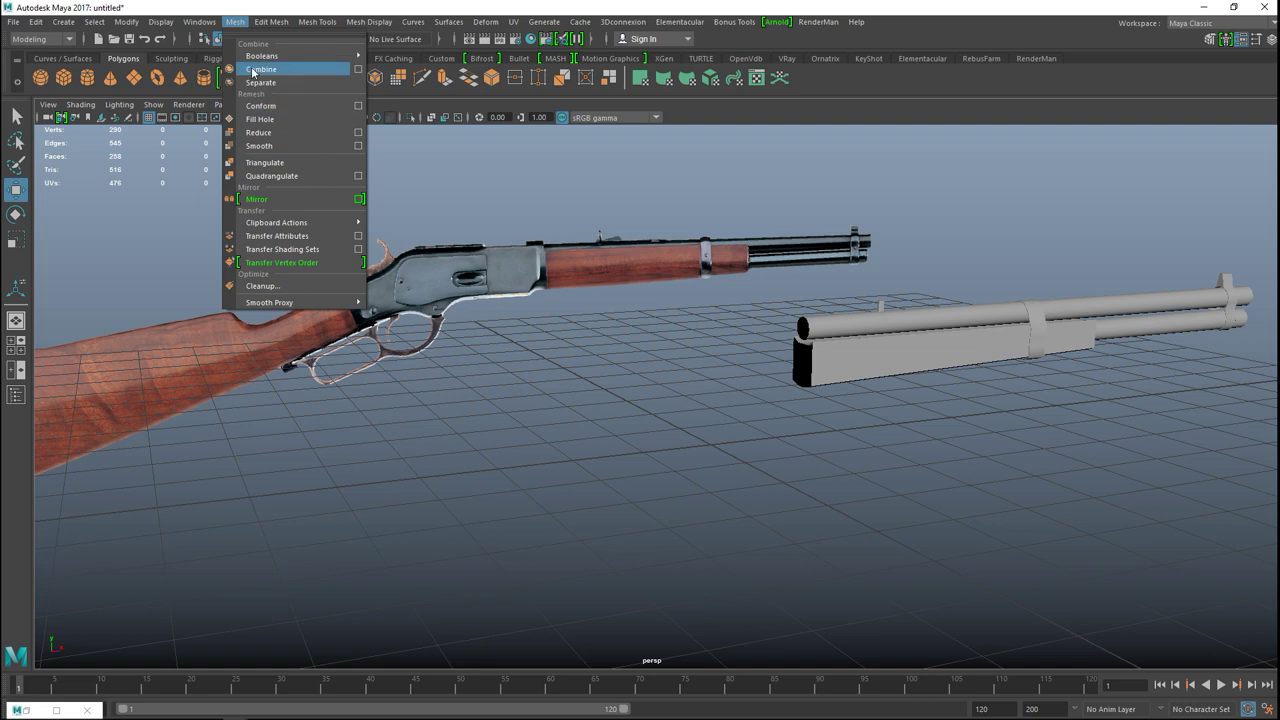
mouse_move(191, 23)
mouse_move(222, 106)
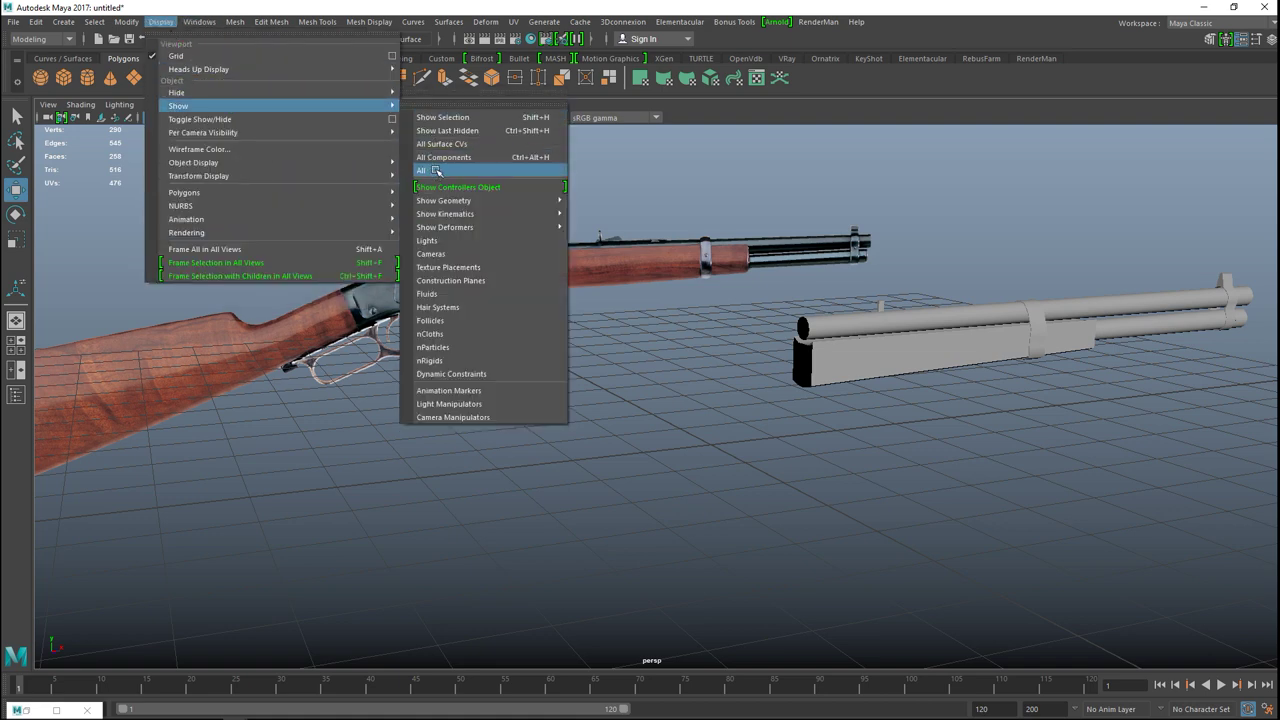
left_click(436, 171)
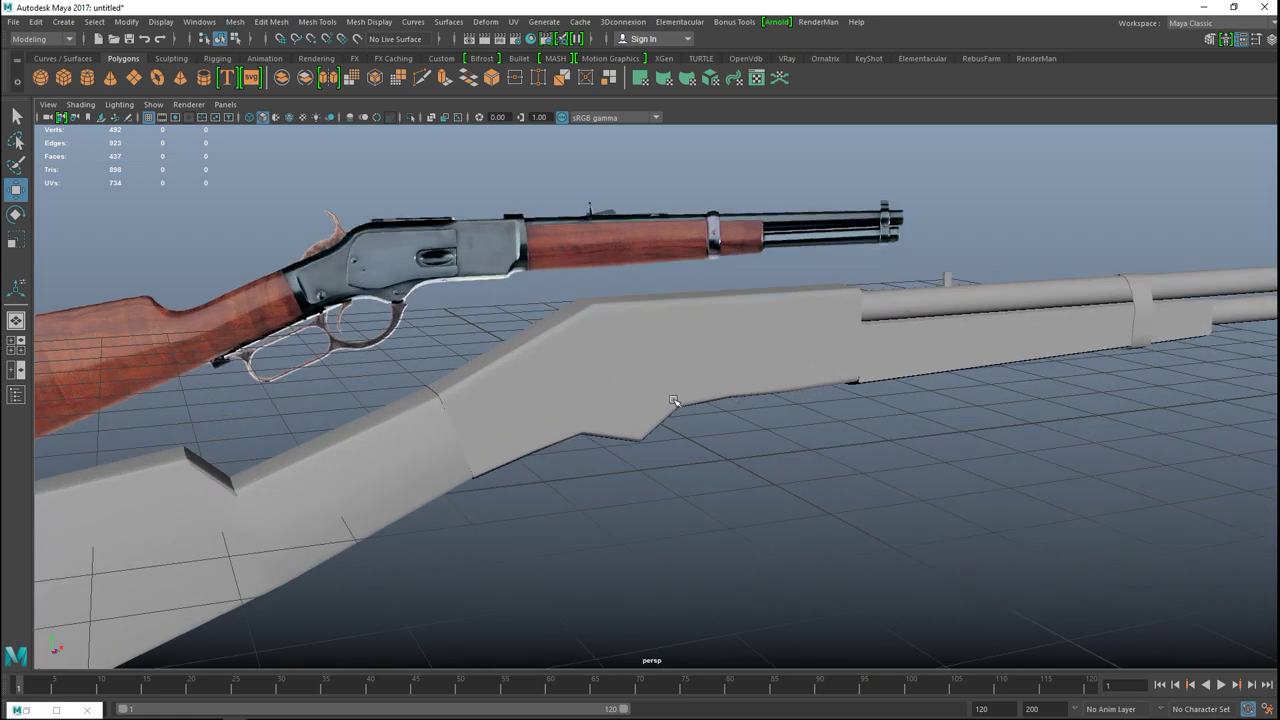
middle_click_drag(673, 400, 894, 435, "alt")
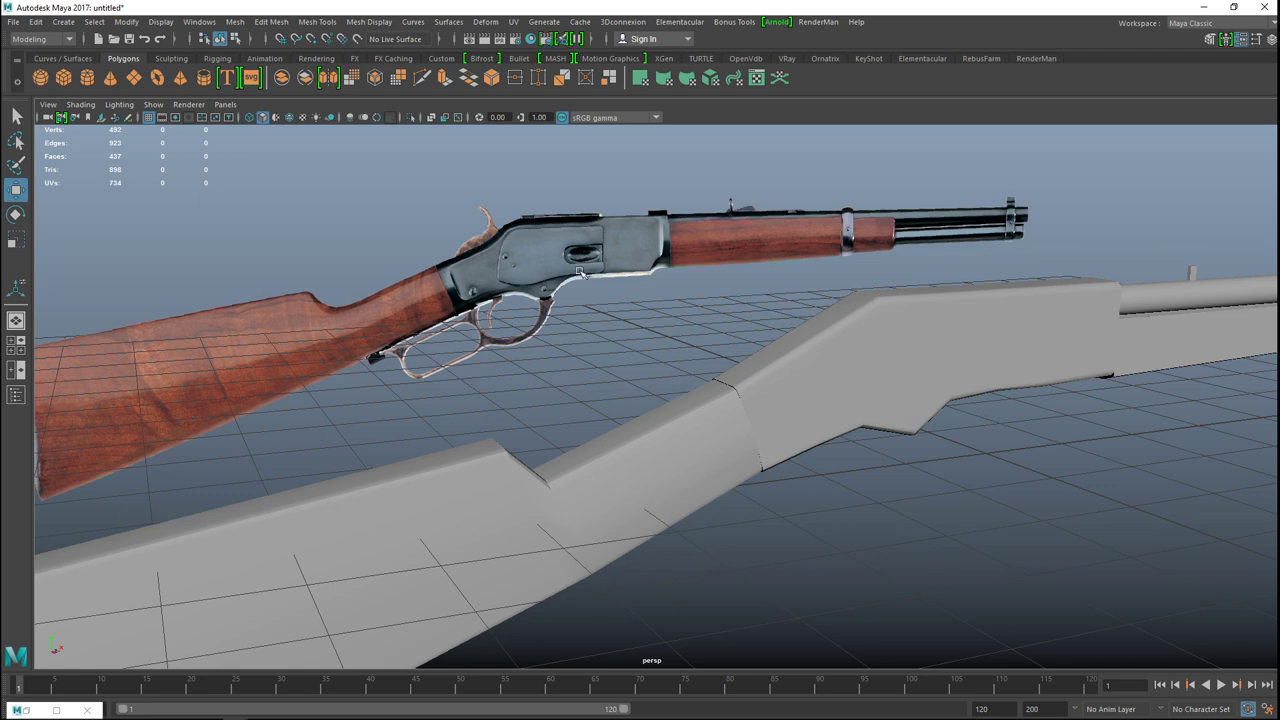
scroll(585, 304, "down", 3)
left_click_drag(703, 439, 651, 455, "alt")
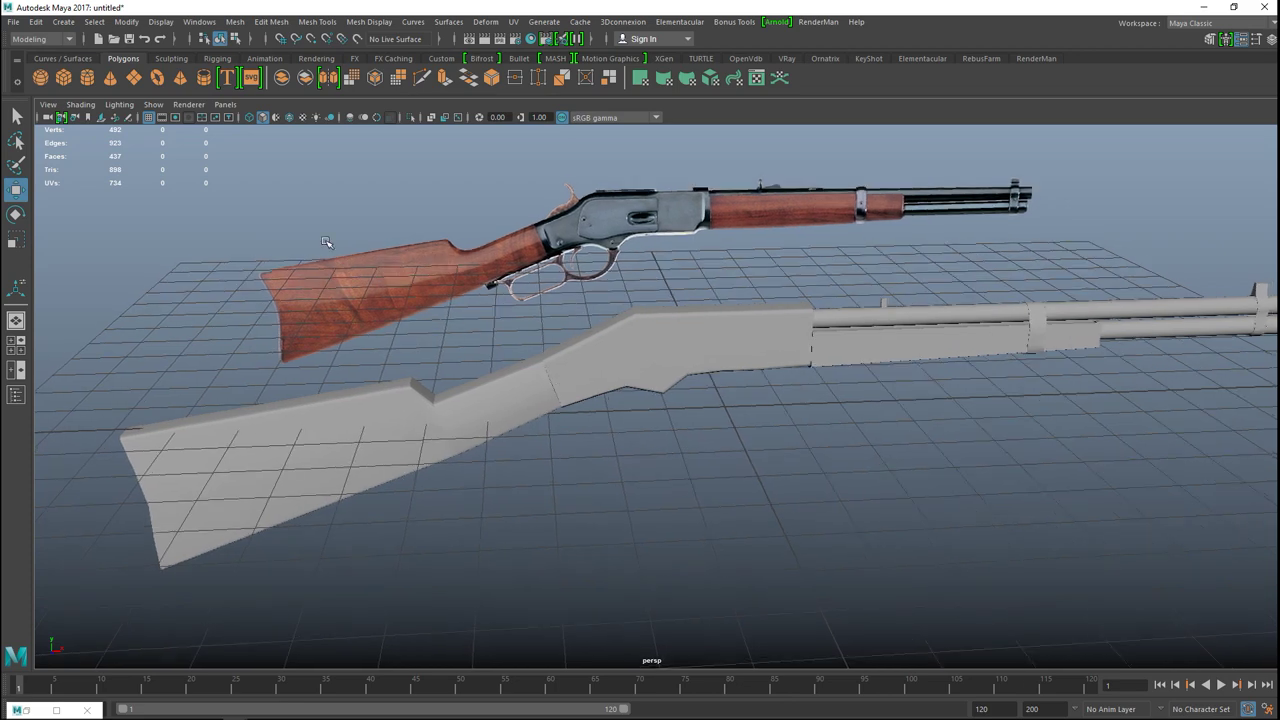
- Create a polygon cube and move it in the front view to the front end of the reference's trigger guard
left_click(64, 82)
scroll(698, 485, "down", 2)
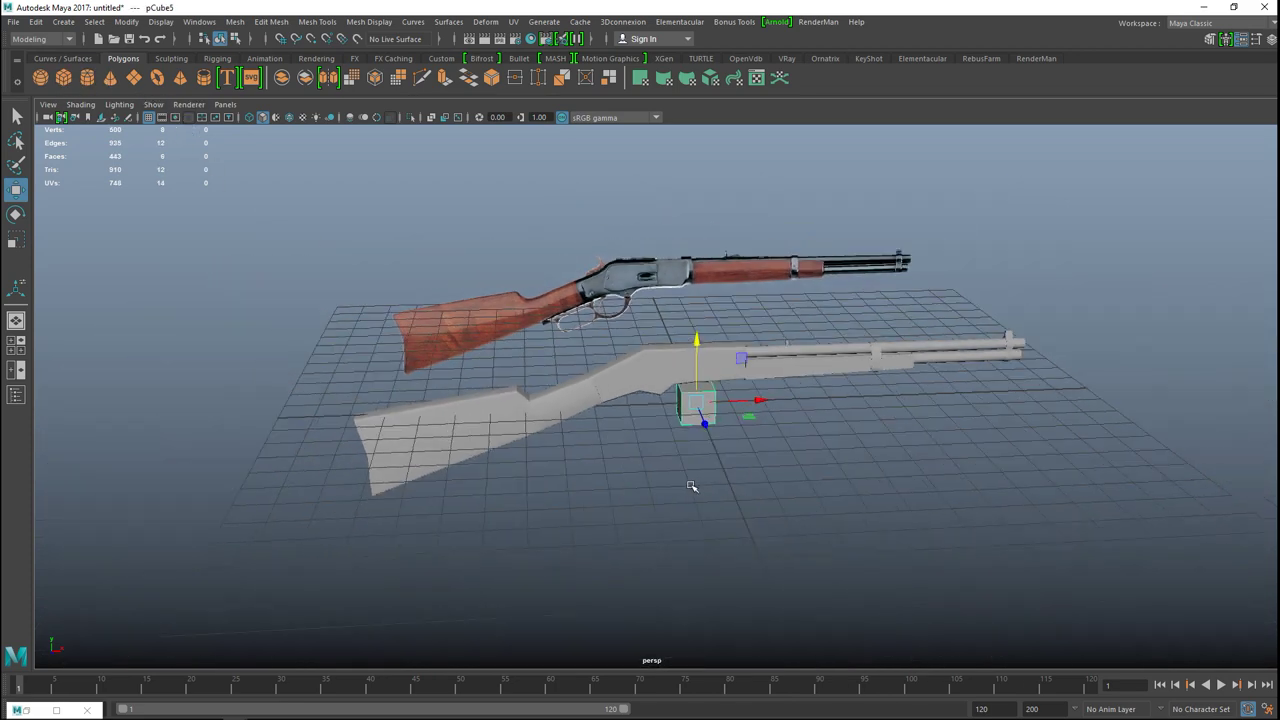
left_click(16, 345)
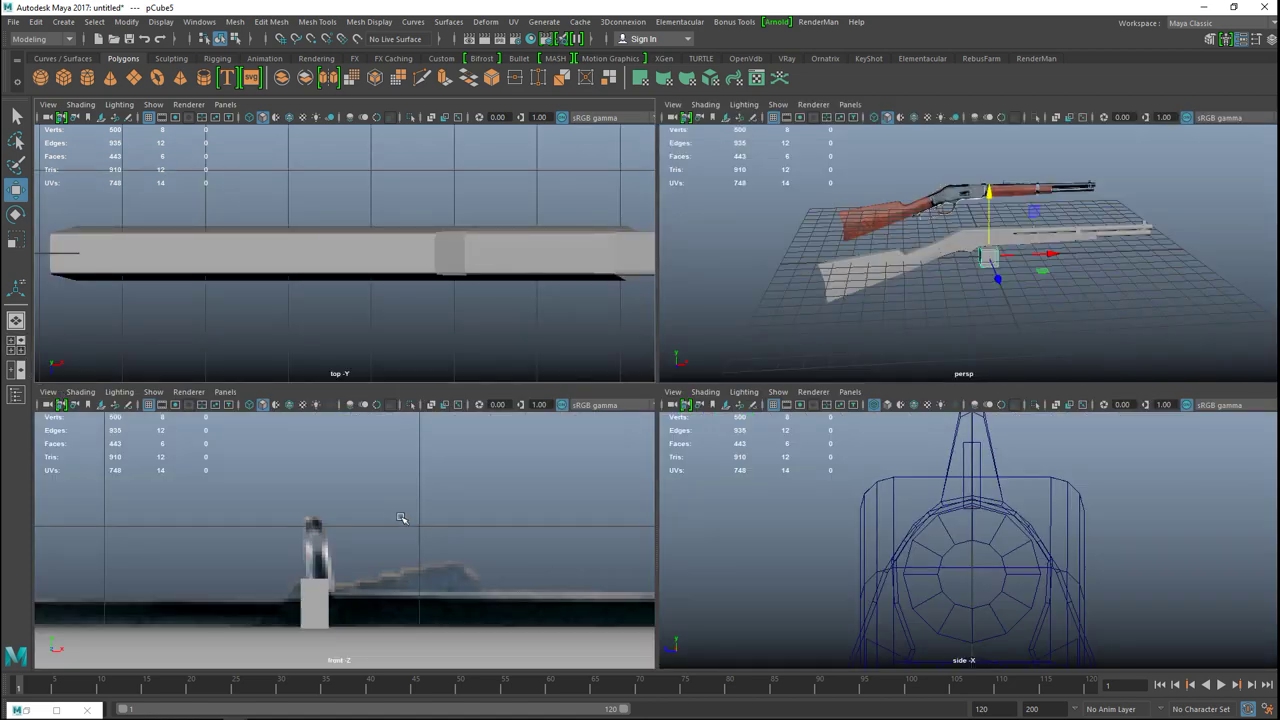
key("space")
middle_click_drag(478, 437, 566, 48, "alt")
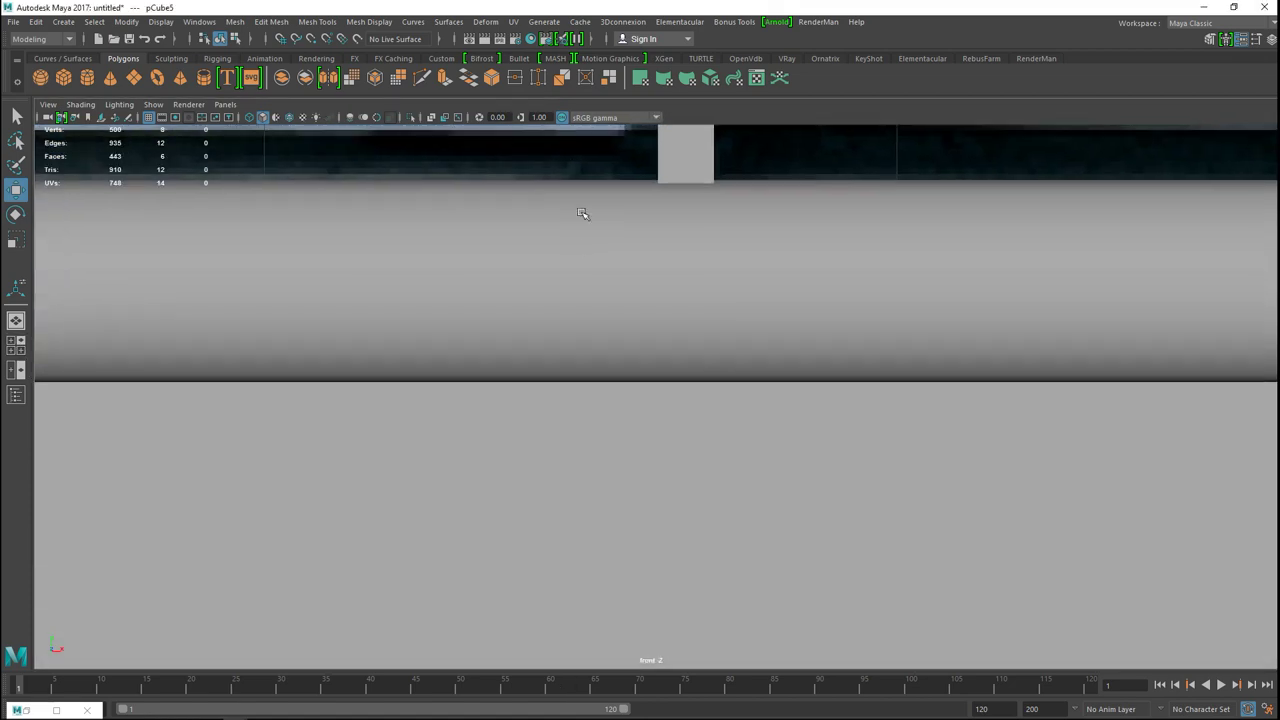
scroll(578, 300, "down", 15)
middle_click_drag(556, 457, 689, 367, "alt")
scroll(676, 410, "up", 8)
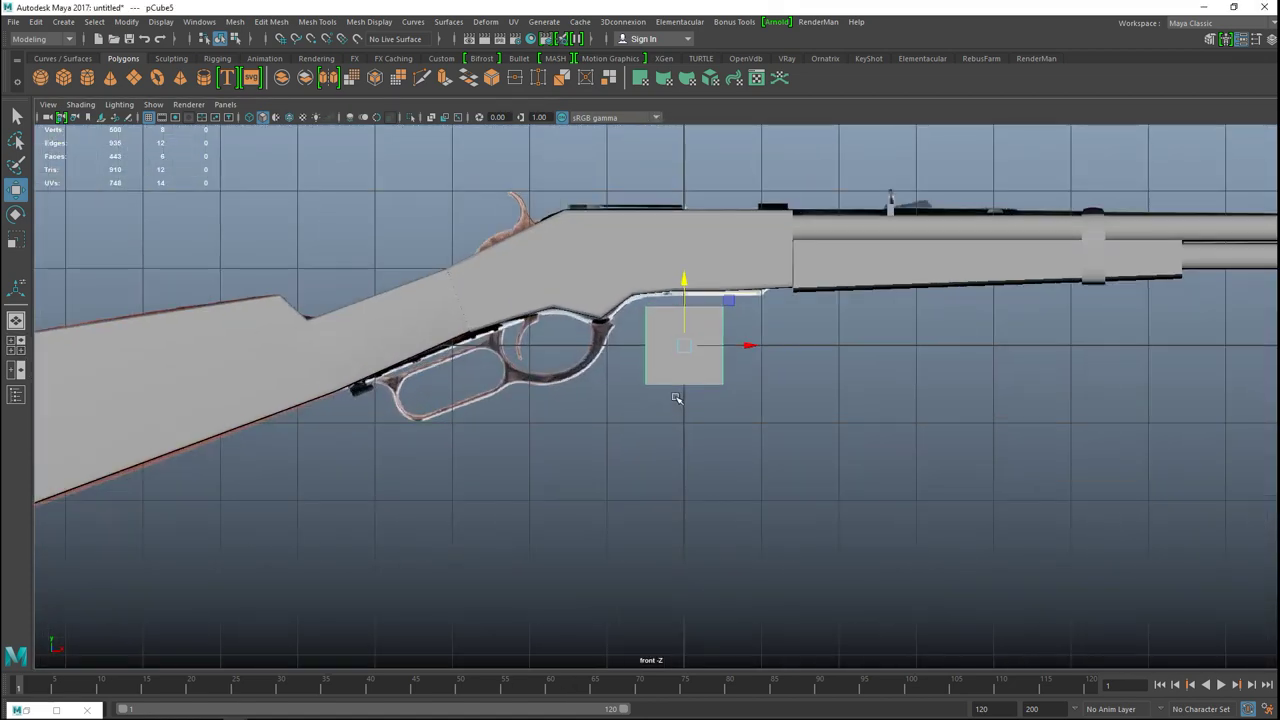
scroll(673, 416, "up", 2)
middle_click_drag(633, 441, 680, 508, "alt")
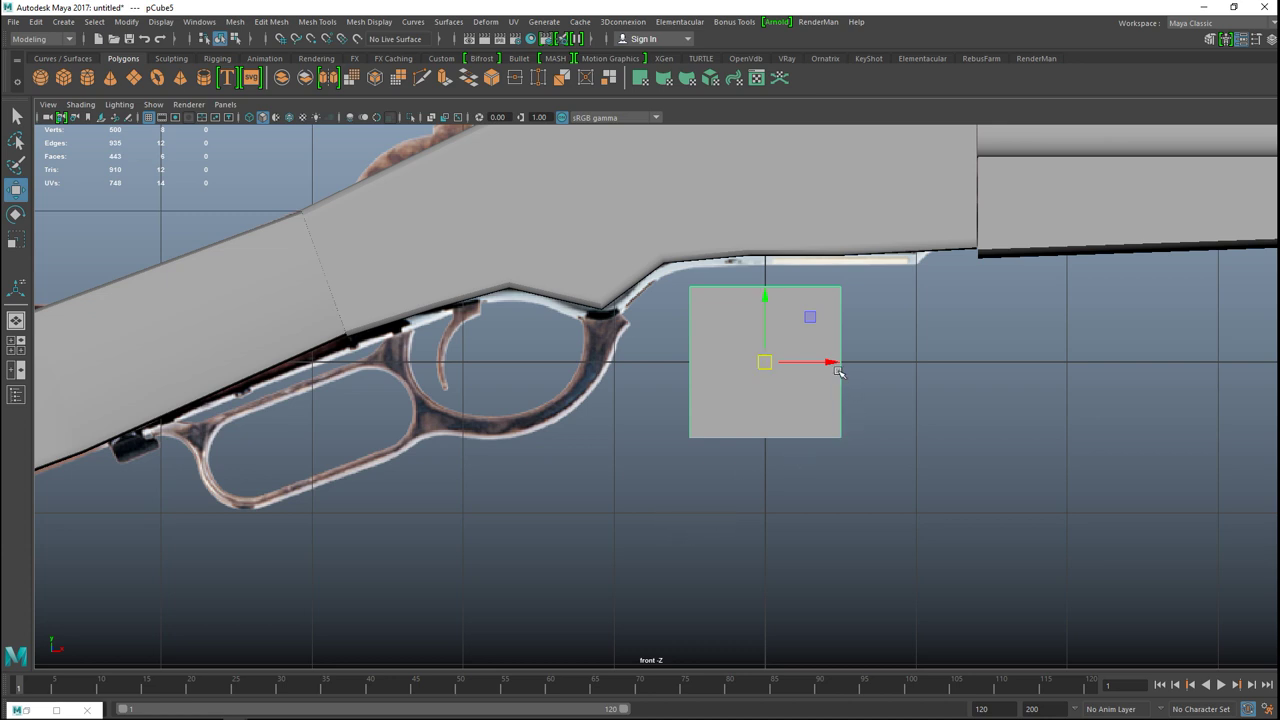
left_click_drag(838, 368, 666, 416)
- Scale the cube horizontally into a narrow upright bar and lower its top edge to the receiver's underside
key("f")
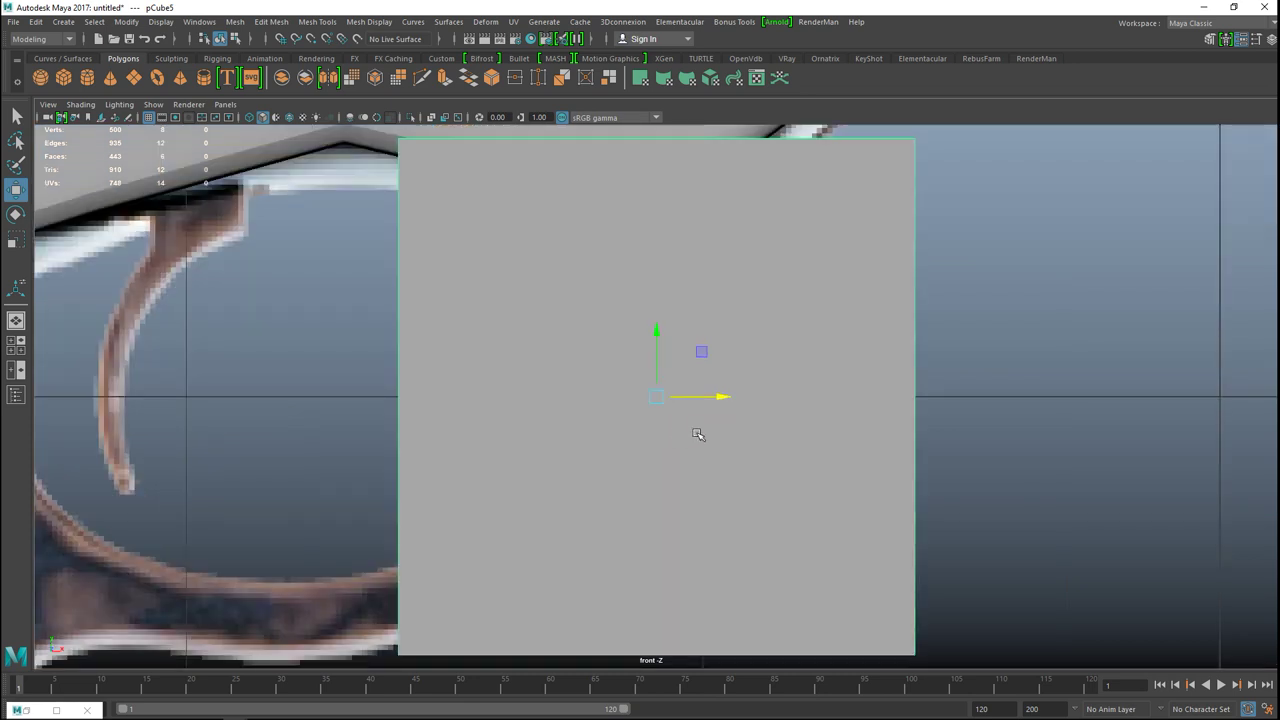
key("r")
left_click_drag(714, 398, 666, 417)
key("w")
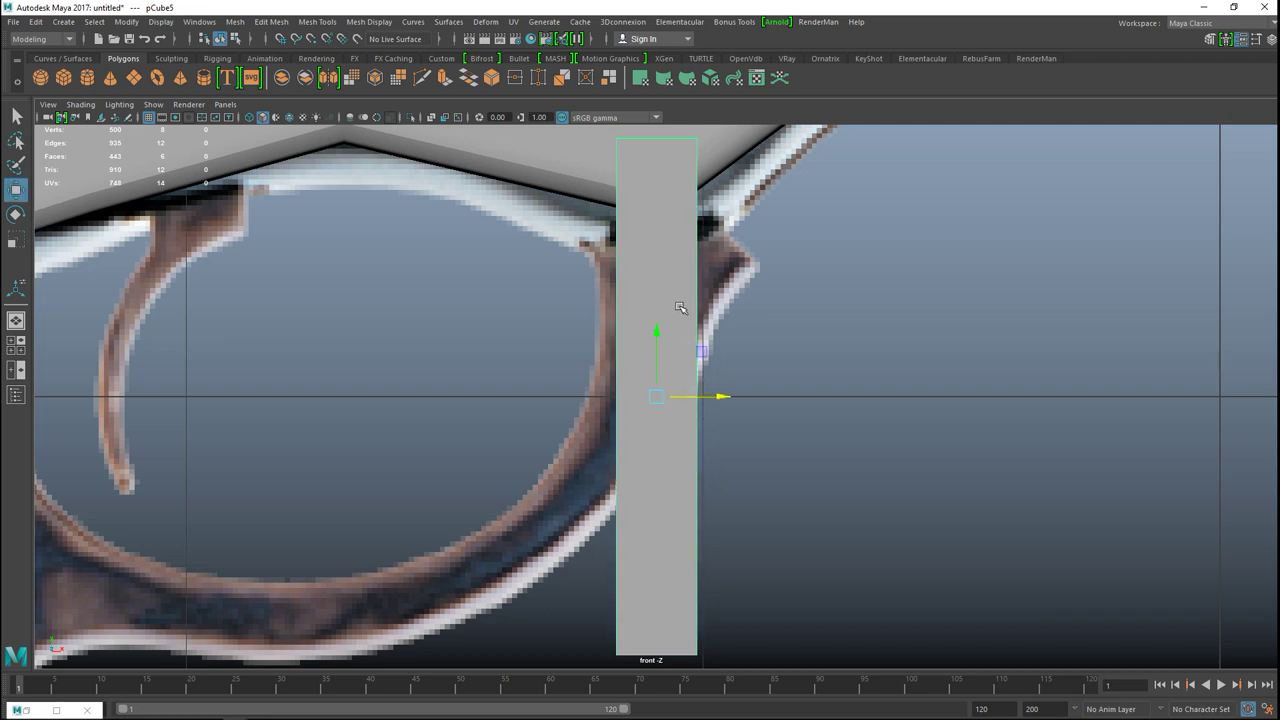
left_click_drag(655, 341, 685, 409)
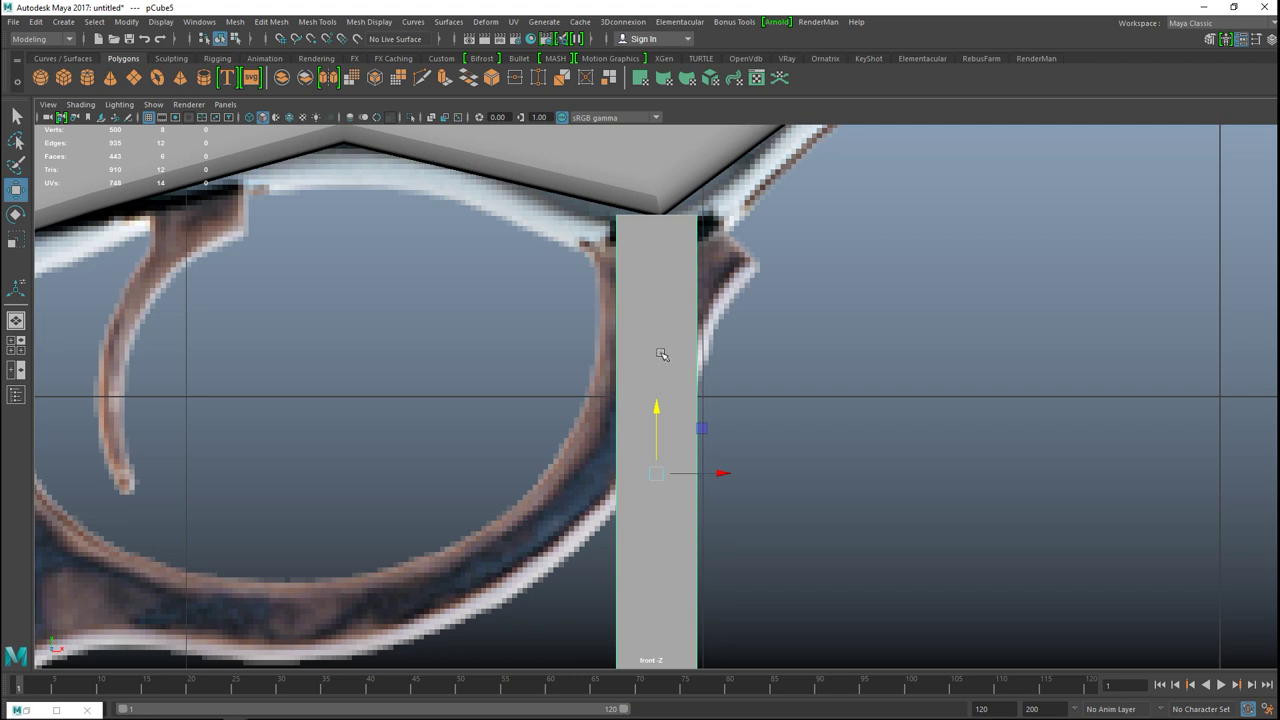
- Move the bar's two upper corners to follow the angled underside of the receiver
right_click_drag(615, 226, 570, 216)
left_click(615, 213)
left_click_drag(616, 148, 616, 138)
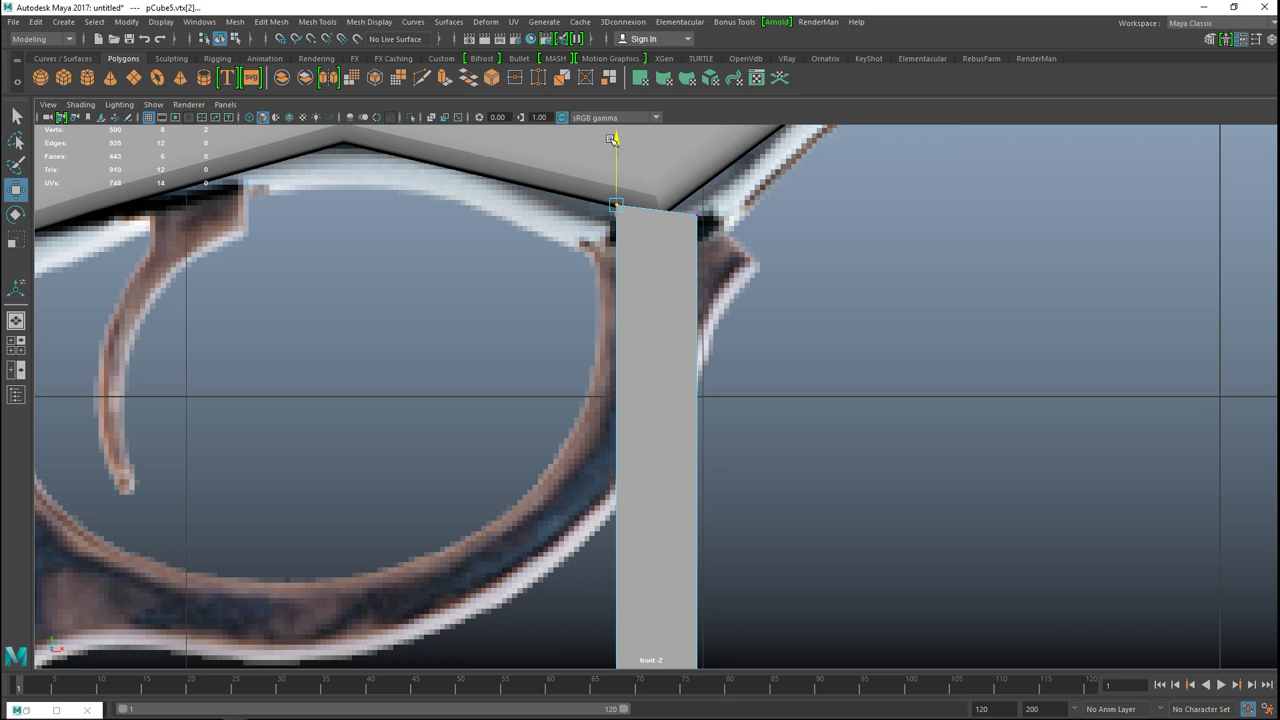
left_click(697, 212)
mouse_move(699, 214)
left_mouse_down()
mouse_move(668, 215)
mouse_move(700, 208)
mouse_move(721, 170)
left_mouse_up()
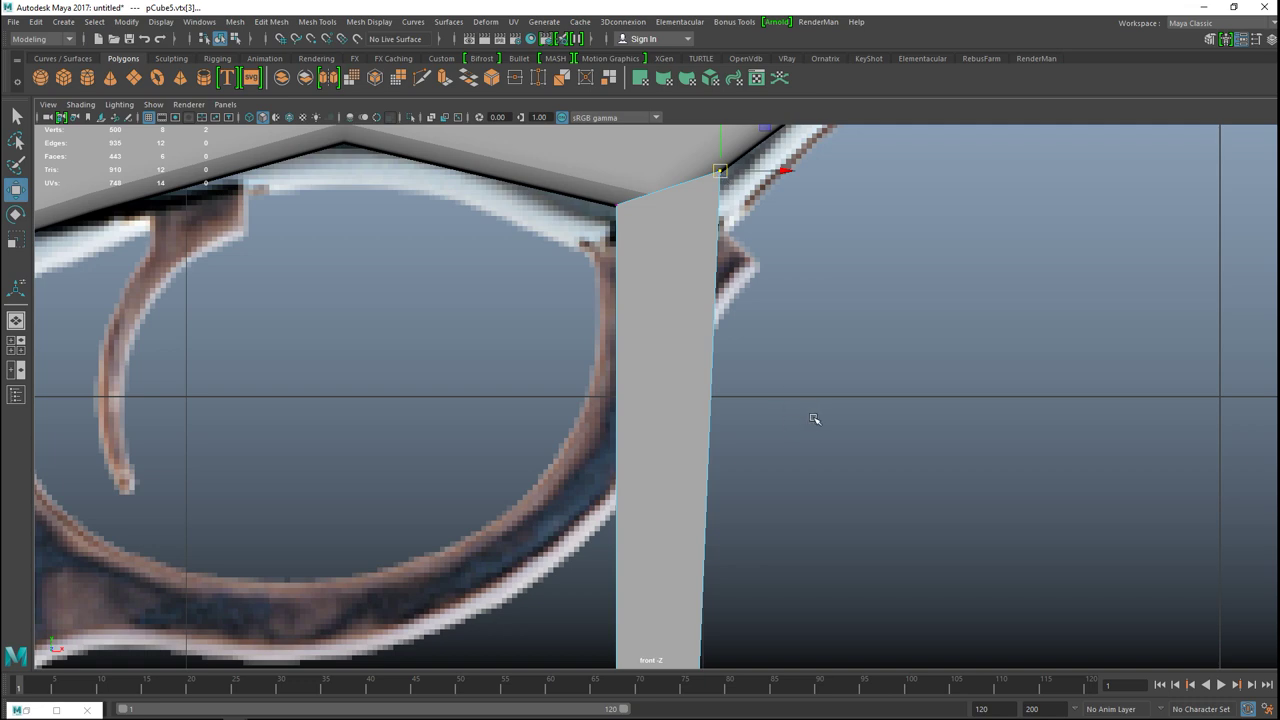
- Raise the bar's bottom vertices and shift them onto the upper front section of the reference's trigger guard
scroll(814, 419, "down", 5)
scroll(808, 431, "up", 4)
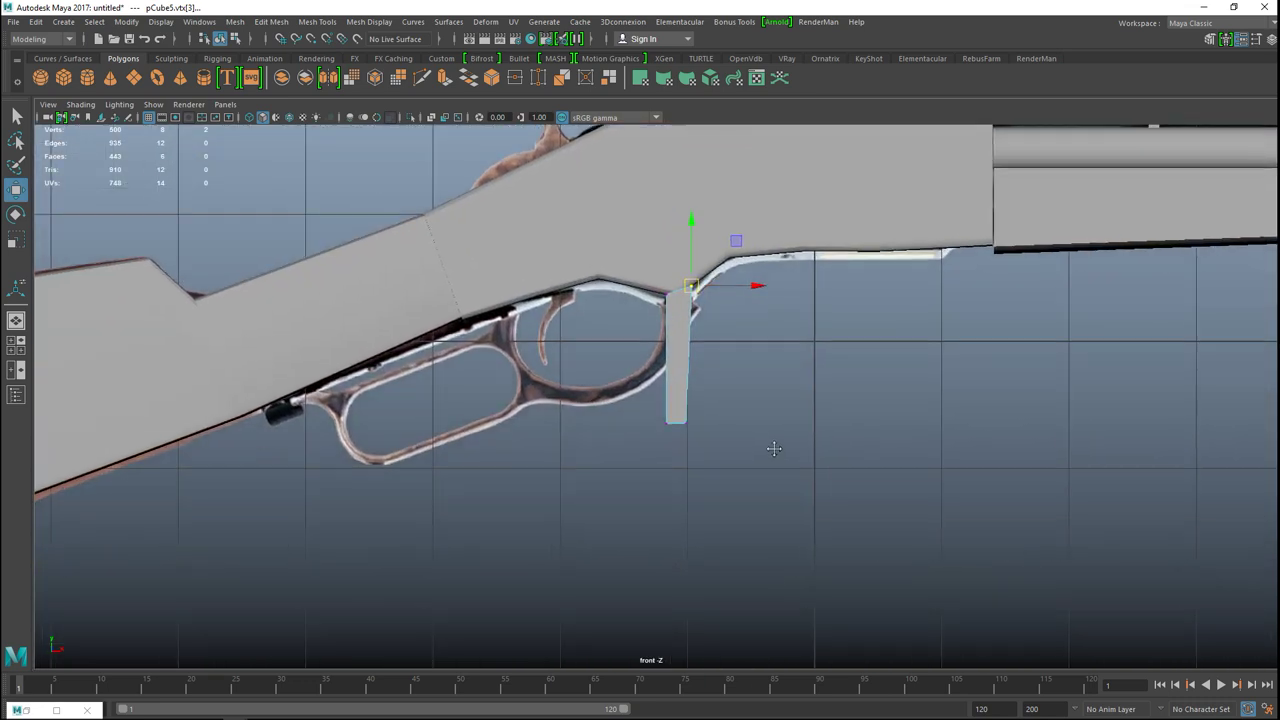
scroll(774, 450, "up", 3)
left_click_drag(632, 424, 794, 527)
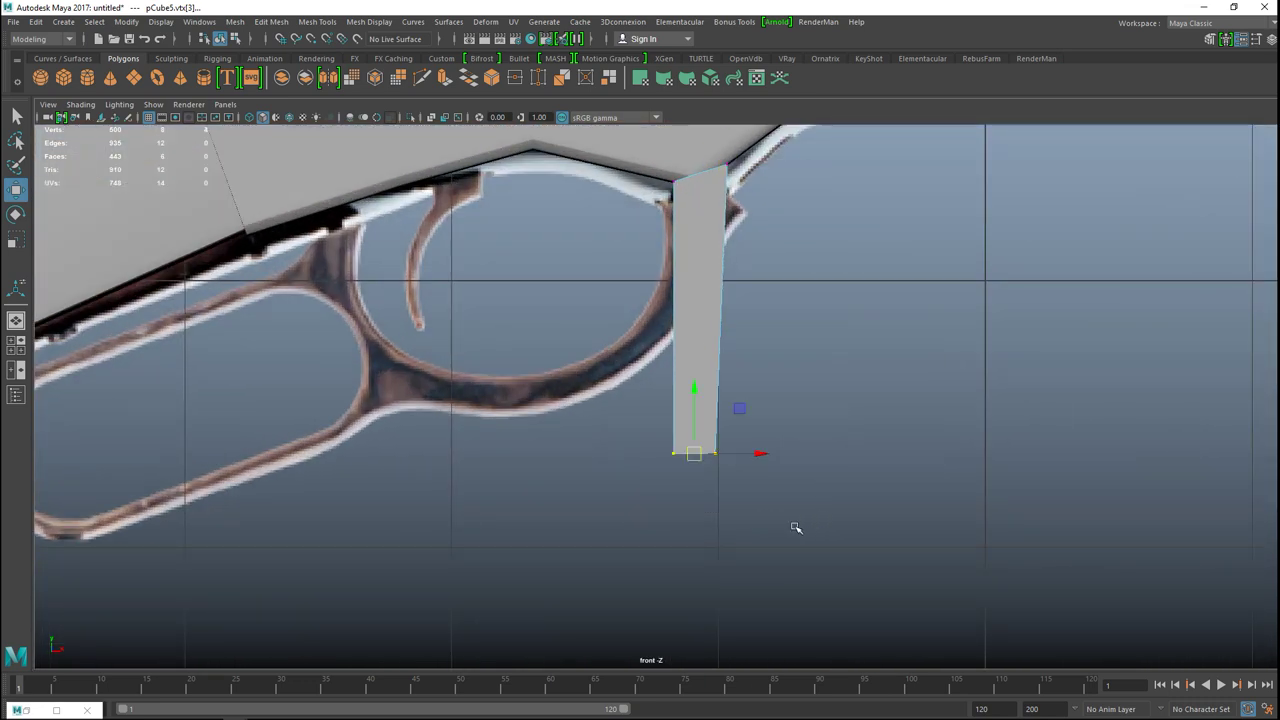
left_click_drag(697, 456, 687, 261)
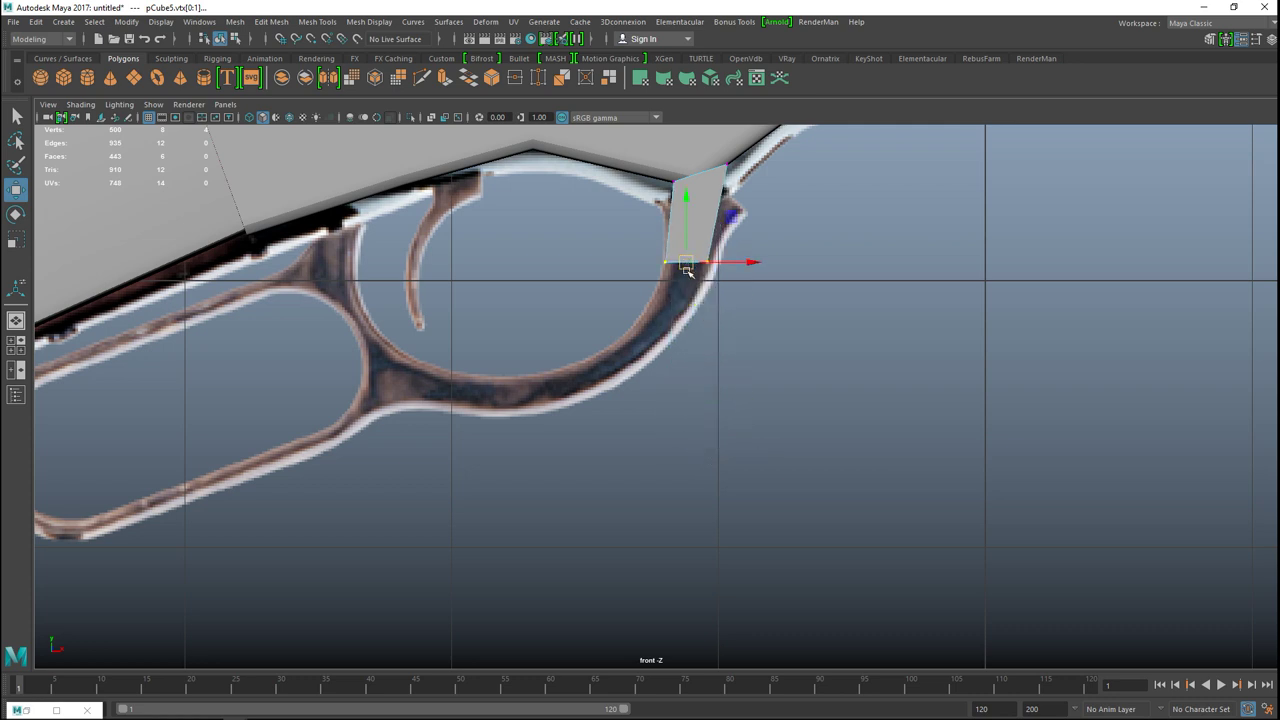
- Extrude the bottom face of the trigger guard piece downward in the perspective view
left_click(15, 345)
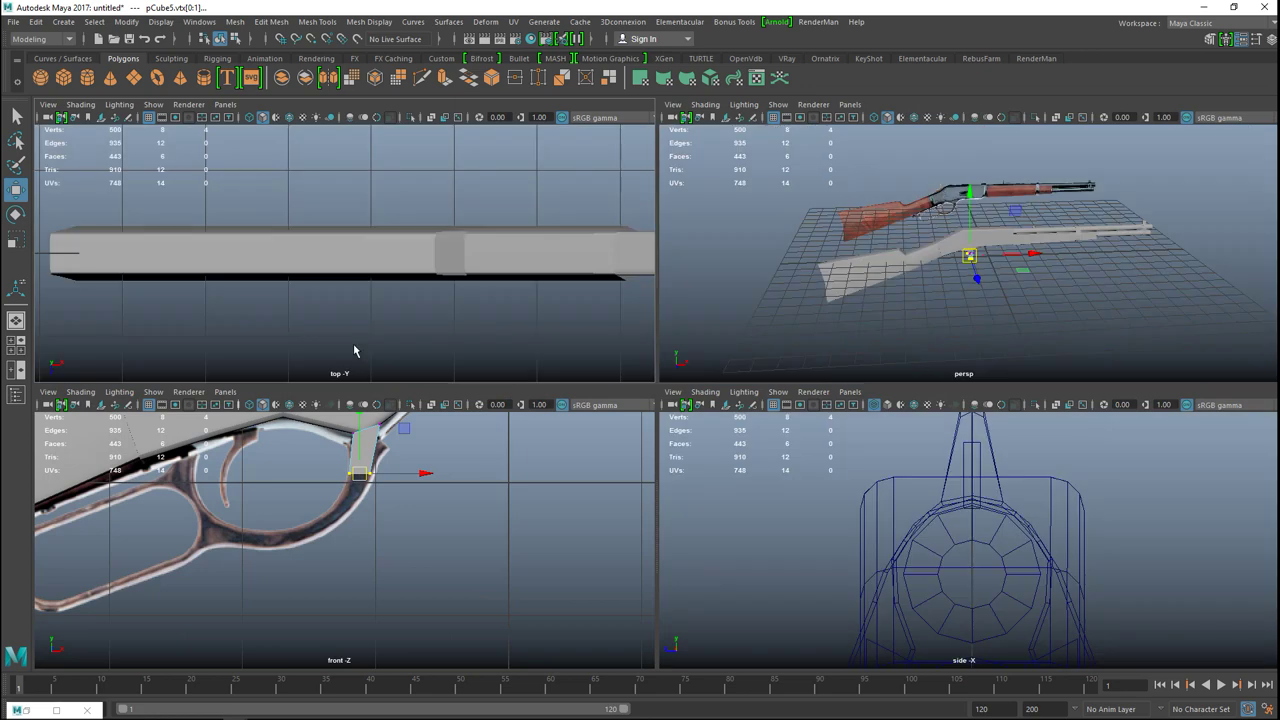
key("space")
key("f")
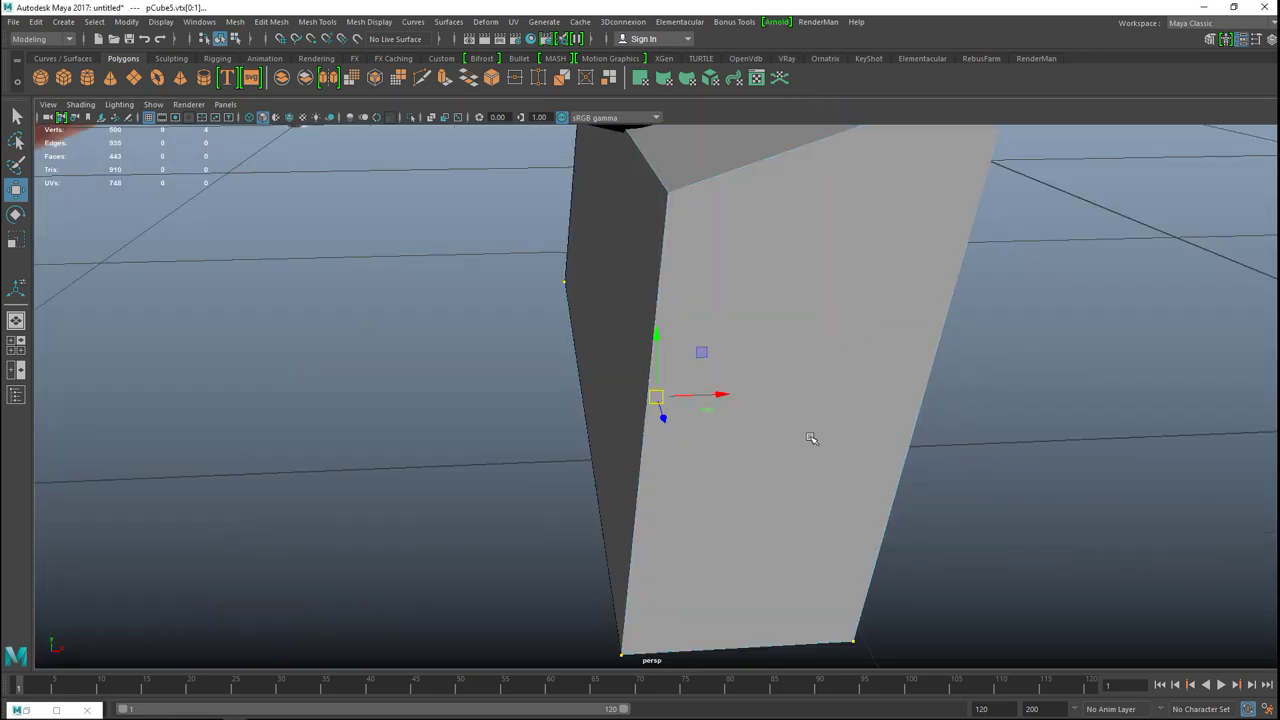
scroll(808, 446, "down", 2)
left_click_drag(785, 484, 775, 404, "alt")
right_click_drag(681, 248, 681, 282)
left_click(686, 257)
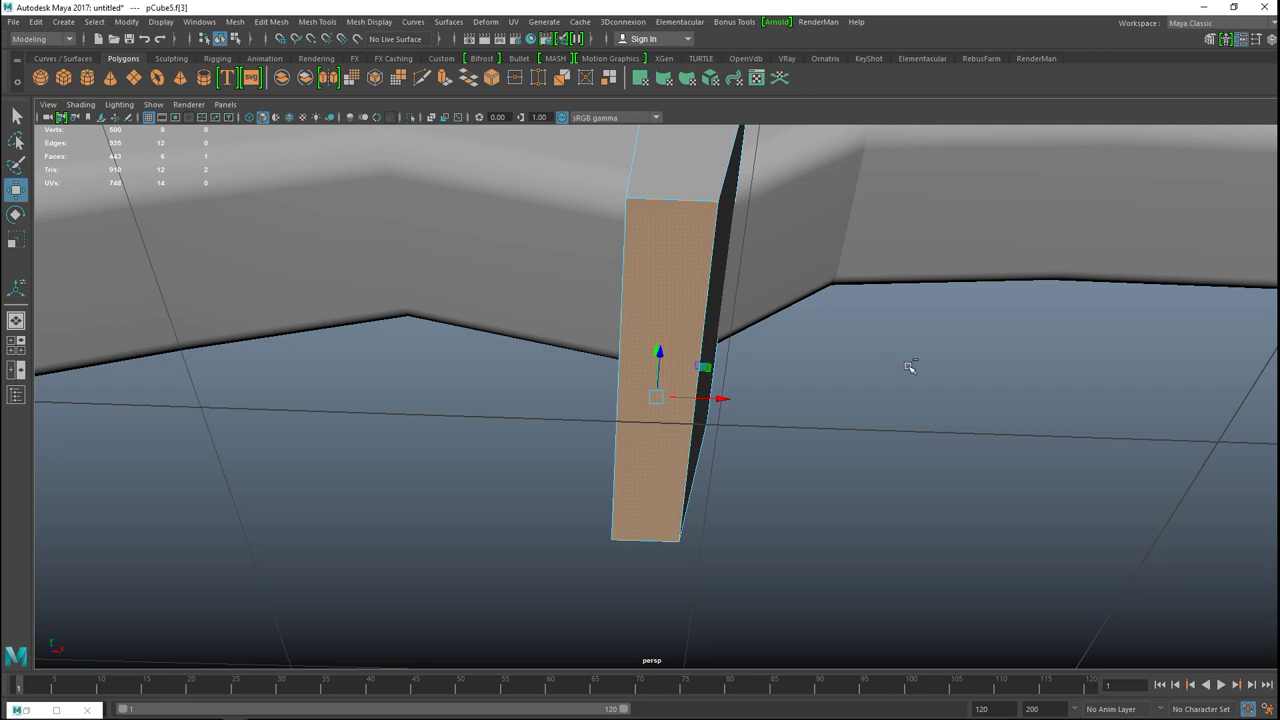
key("ctrl+e")
left_click_drag(771, 355, 763, 400, "alt")
left_click_drag(655, 333, 680, 444)
- Shift the extruded bottom face toward the stock in the front view to follow the reference guard's curve
left_click(17, 347)
key("space")
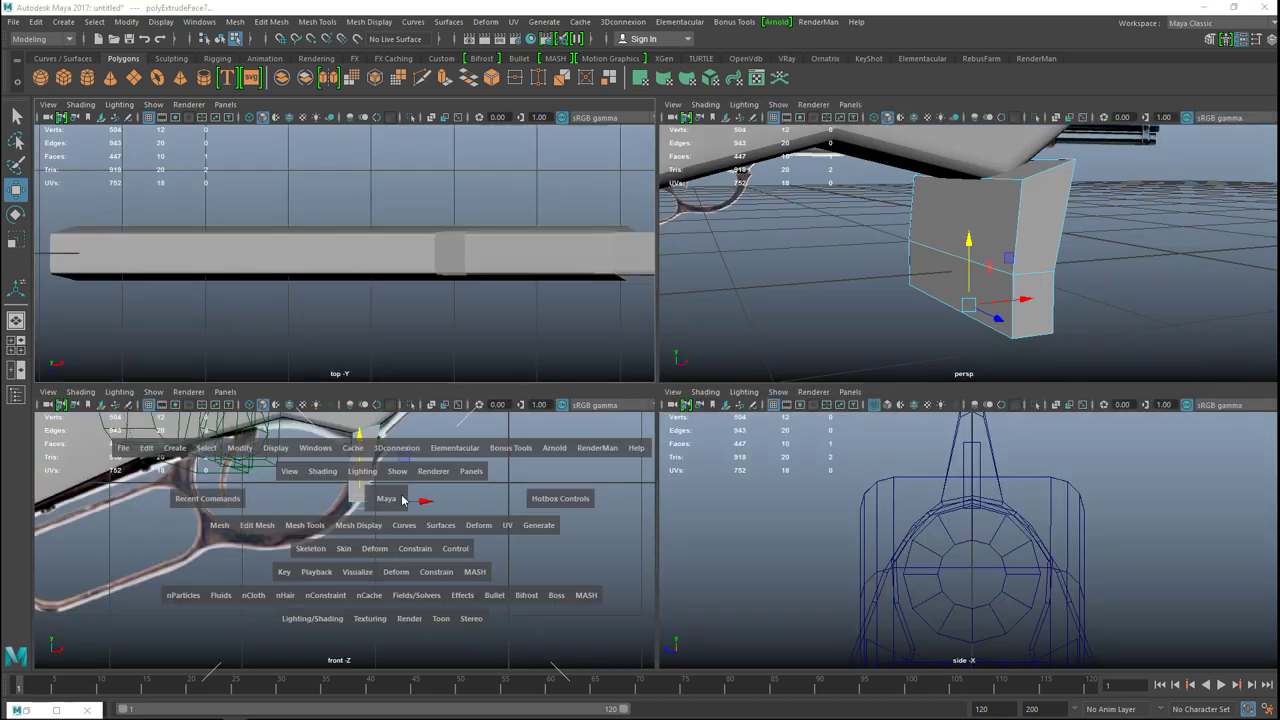
key("space")
right_click_drag(666, 495, 703, 449, "alt")
middle_click_drag(716, 429, 696, 537, "alt")
middle_click_drag(723, 523, 716, 509)
left_click_drag(687, 379, 658, 382)
- Rotate the extruded end face in the front view so it sits square across the trigger guard's curve
key("e")
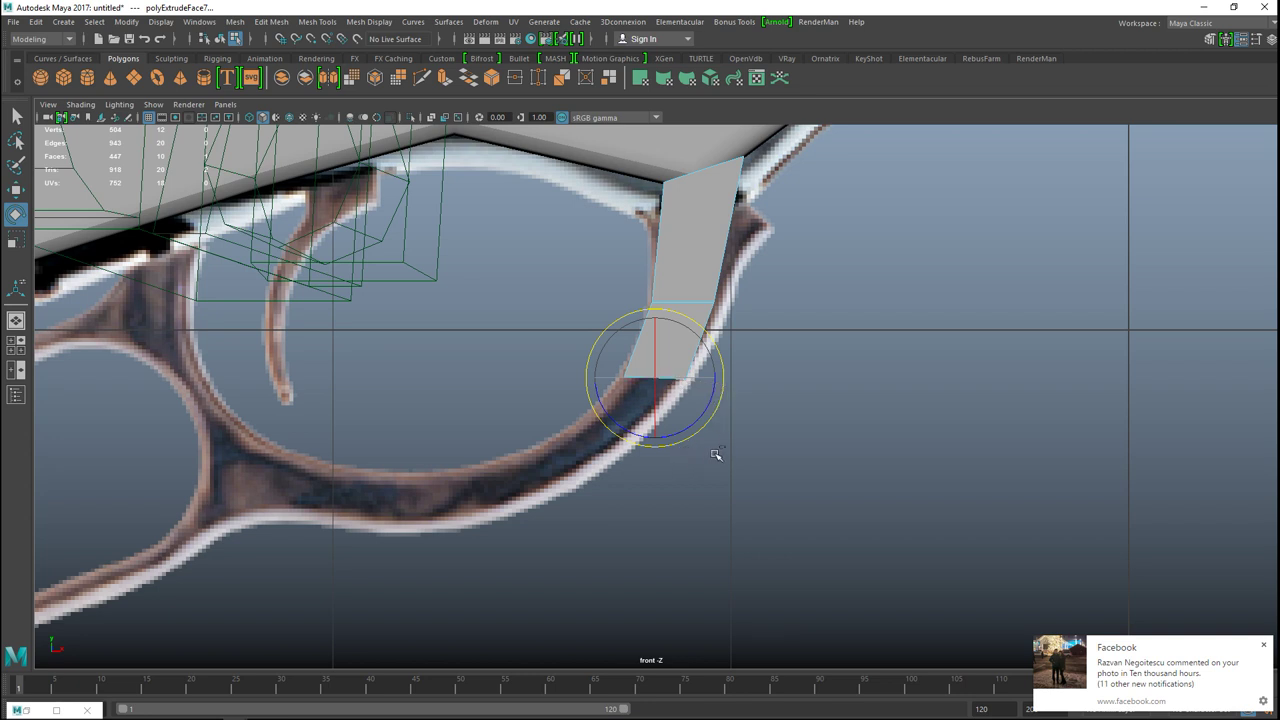
scroll(716, 455, "up", 3)
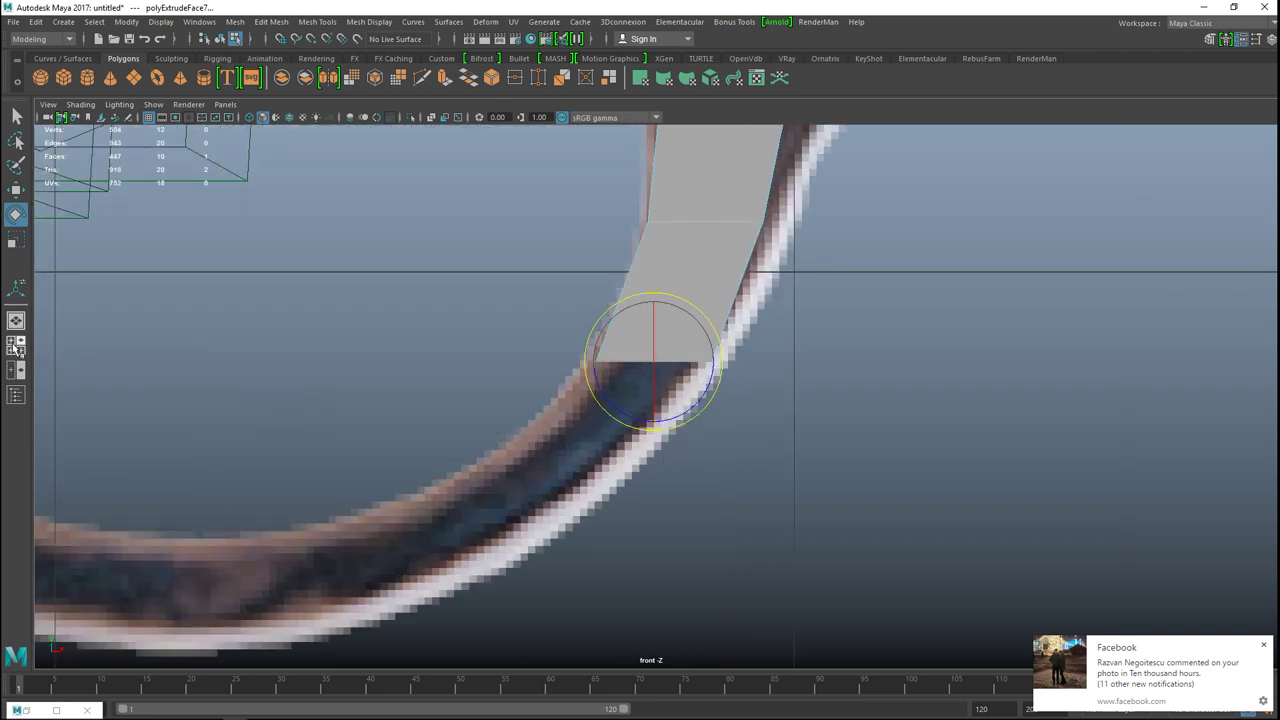
key("space")
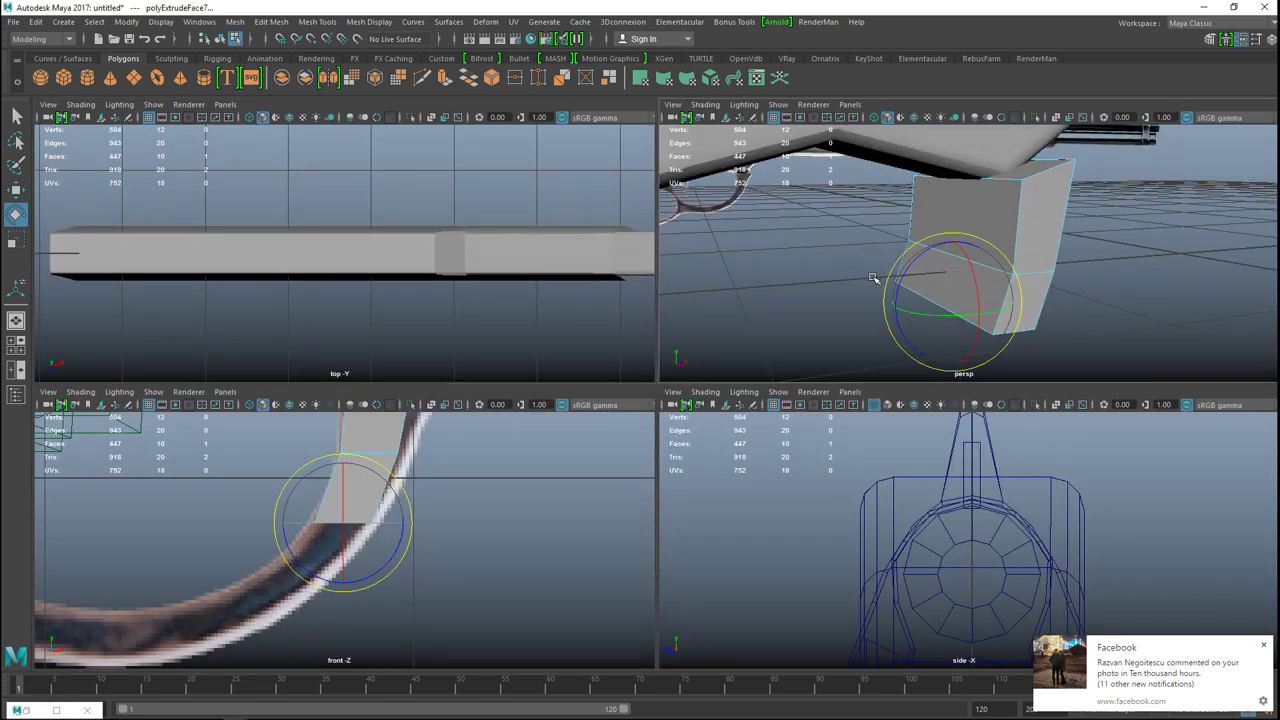
key("space")
left_click_drag(849, 323, 768, 380, "alt")
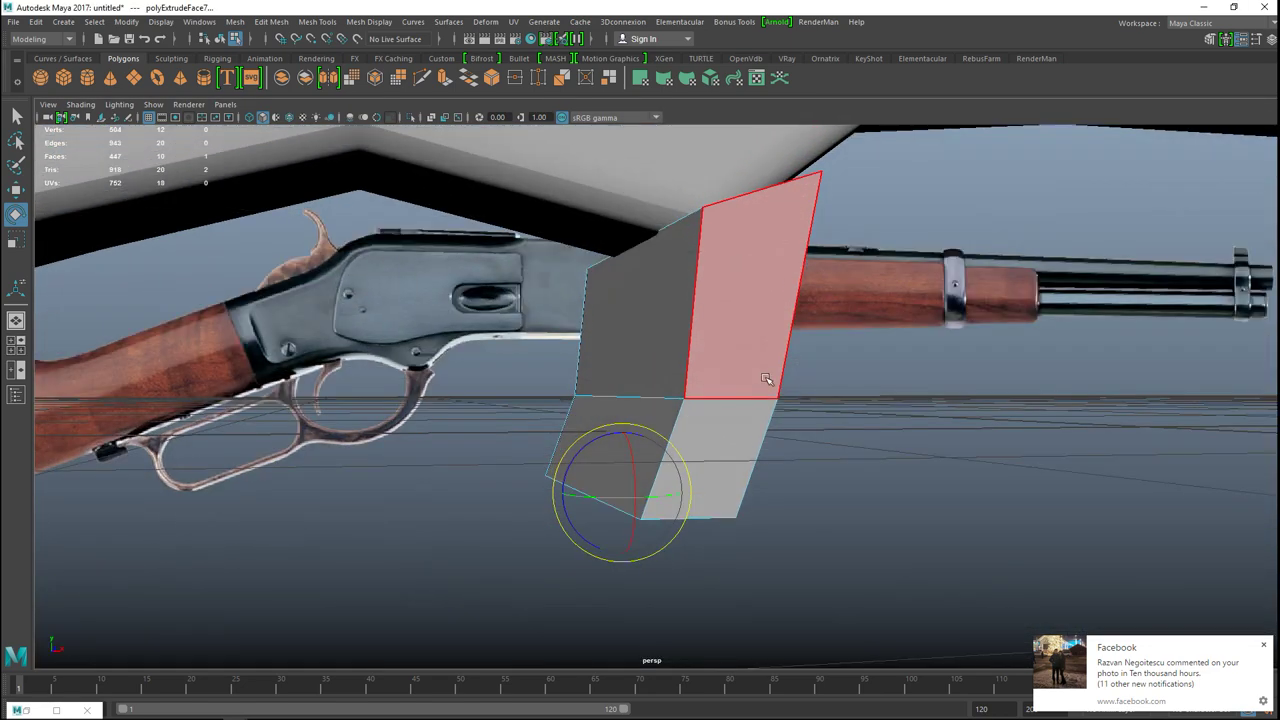
key("space")
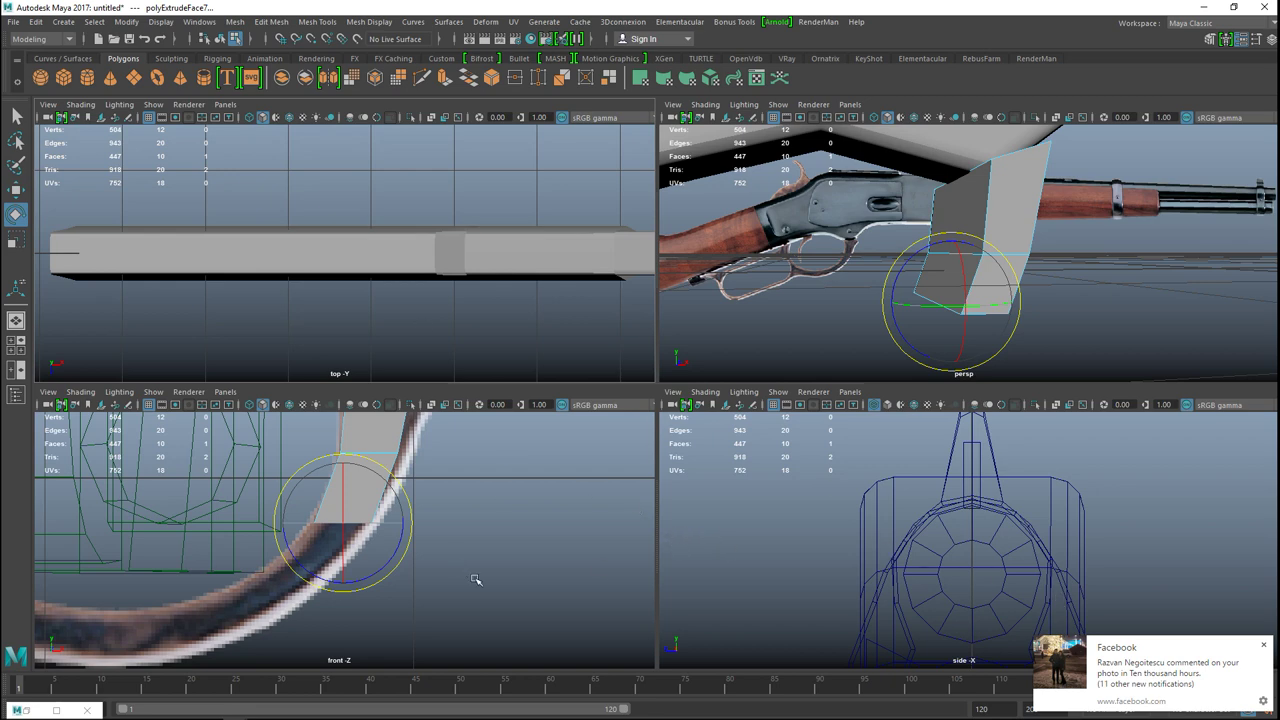
key("space")
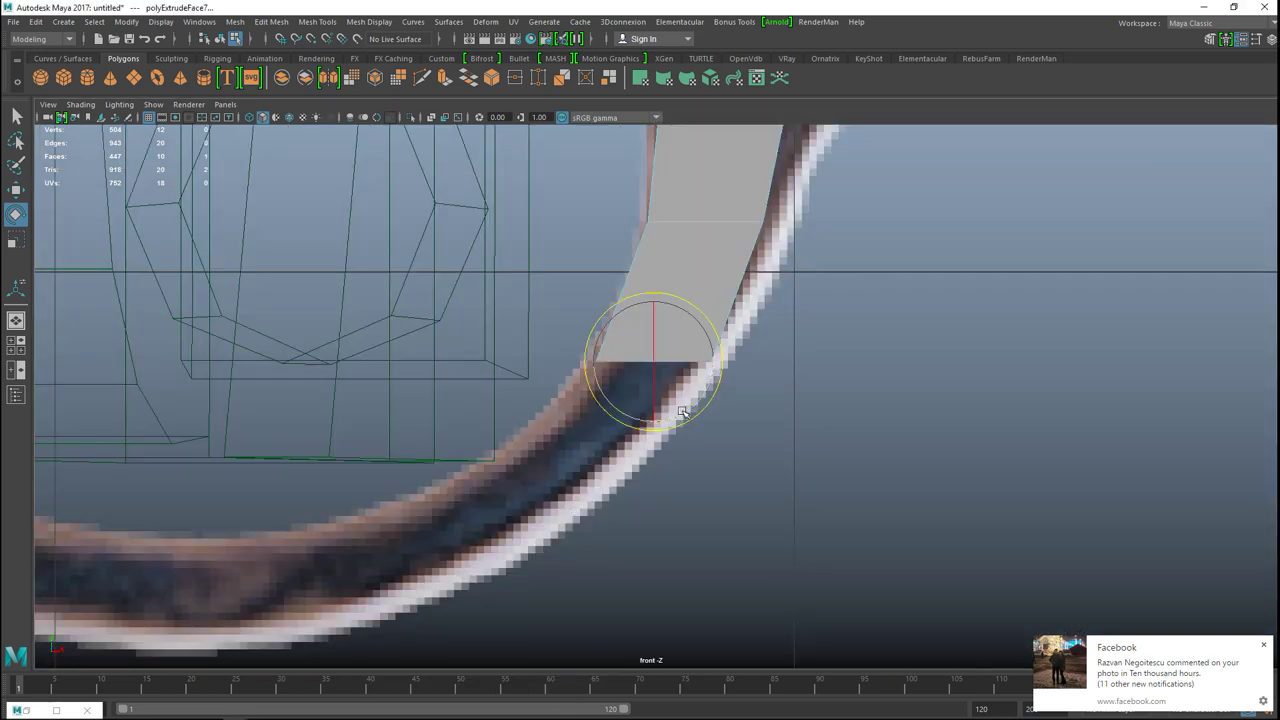
left_click_drag(687, 412, 670, 421)
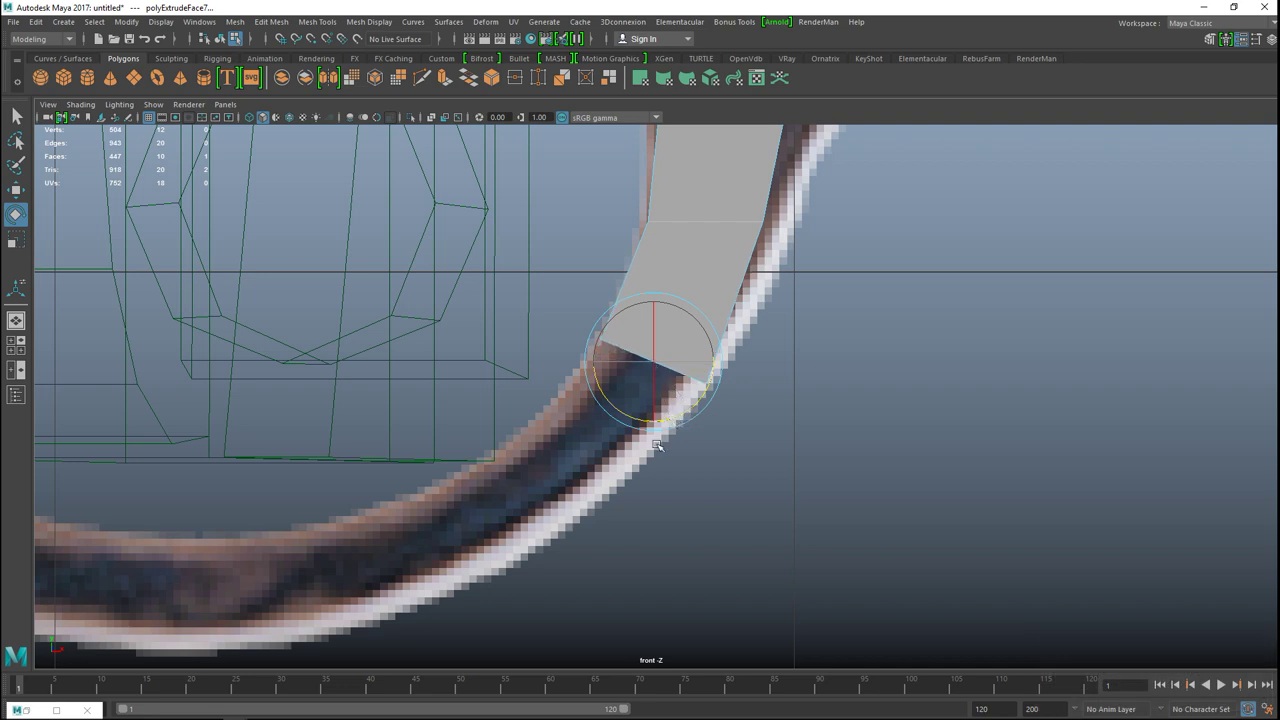
- Extrude the guard's end face further down along the reference curve toward the stock and rotate it square across the guard
key("ctrl+e")
key("w")
left_click_drag(650, 383, 573, 463)
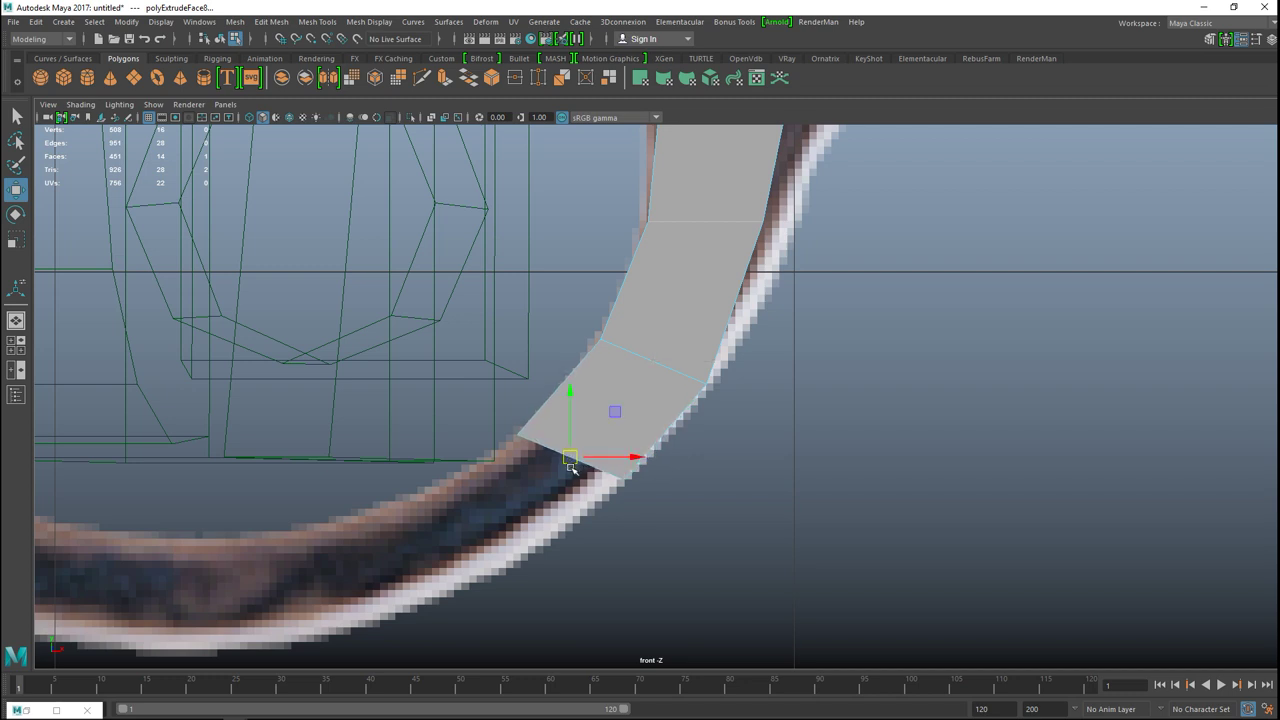
key("e")
left_click_drag(660, 438, 610, 460)
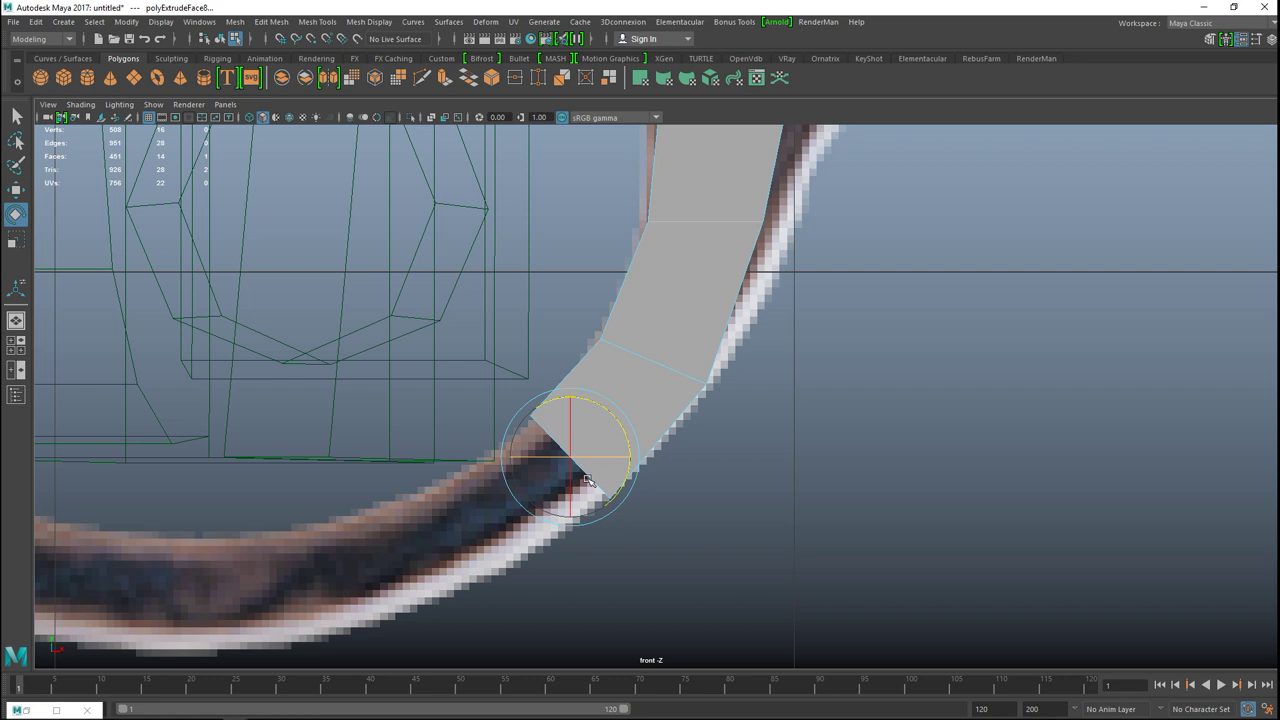
key("r")
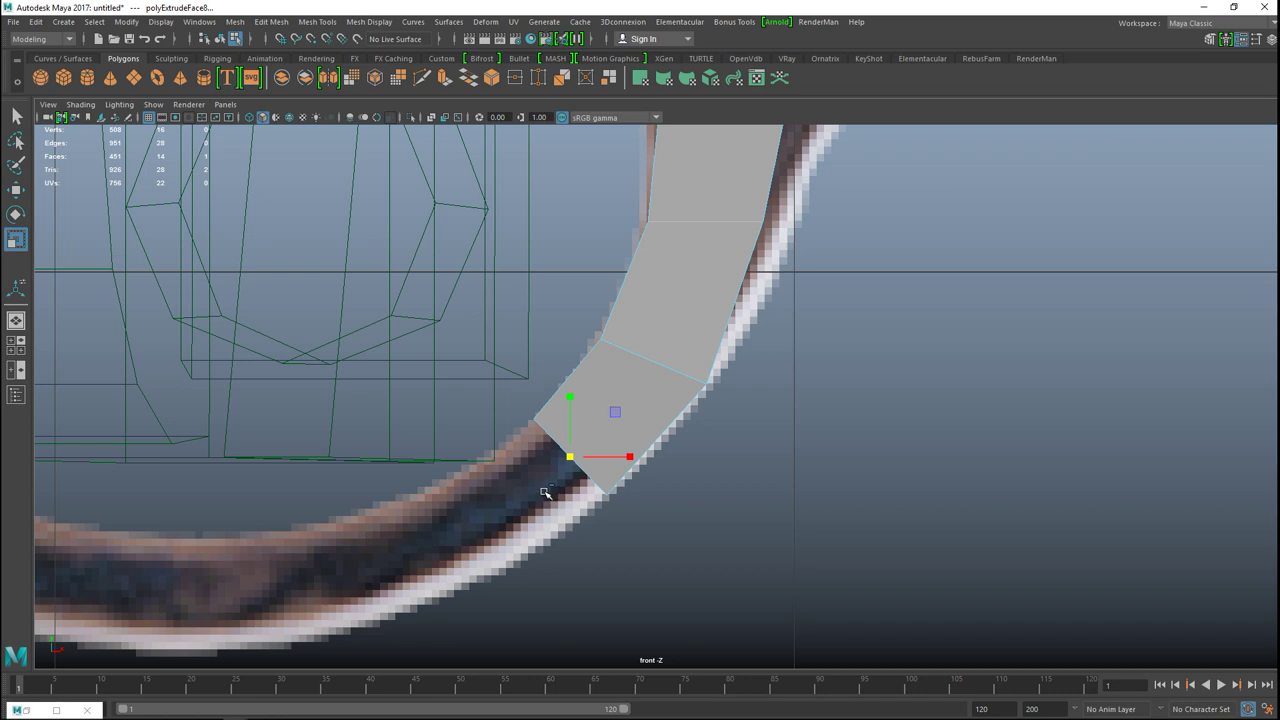
key("ctrl+z")
- Extrude another segment to the bottom of the trigger guard's curve and rotate its end face closer to vertical
key("ctrl+e")
key("w")
left_click_drag(568, 460, 389, 565)
left_click_drag(380, 566, 376, 568)
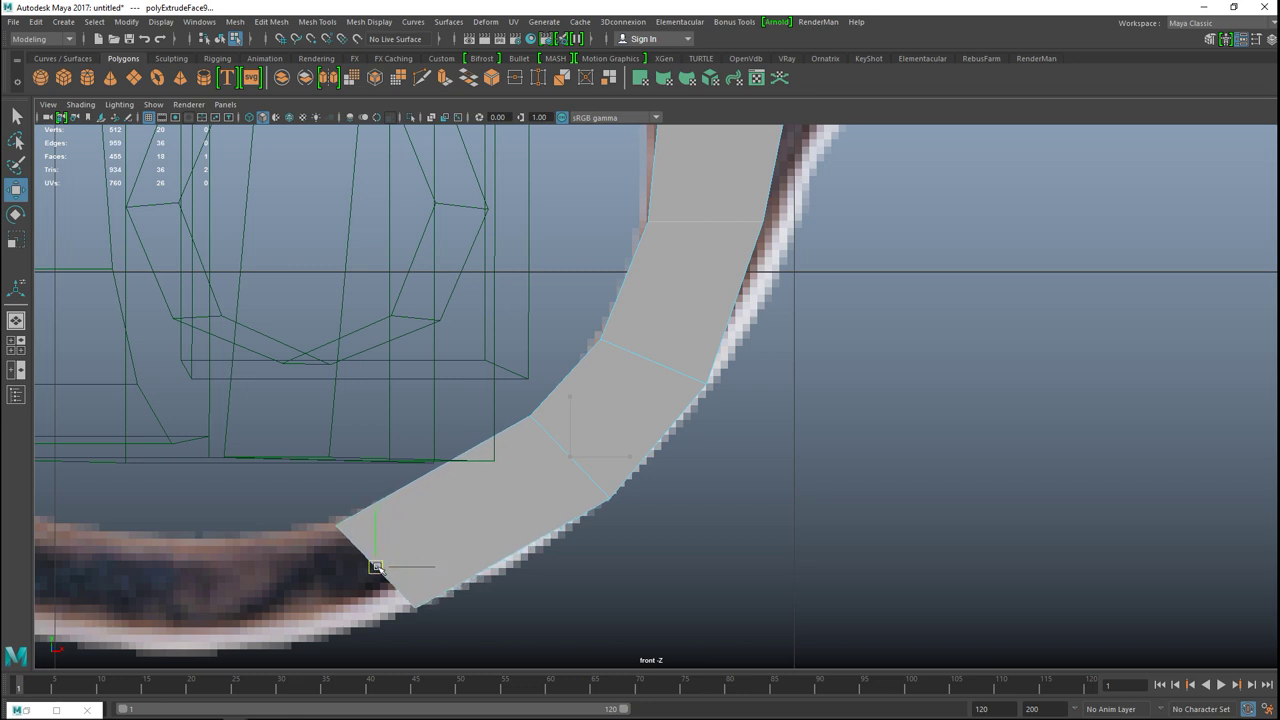
key("e")
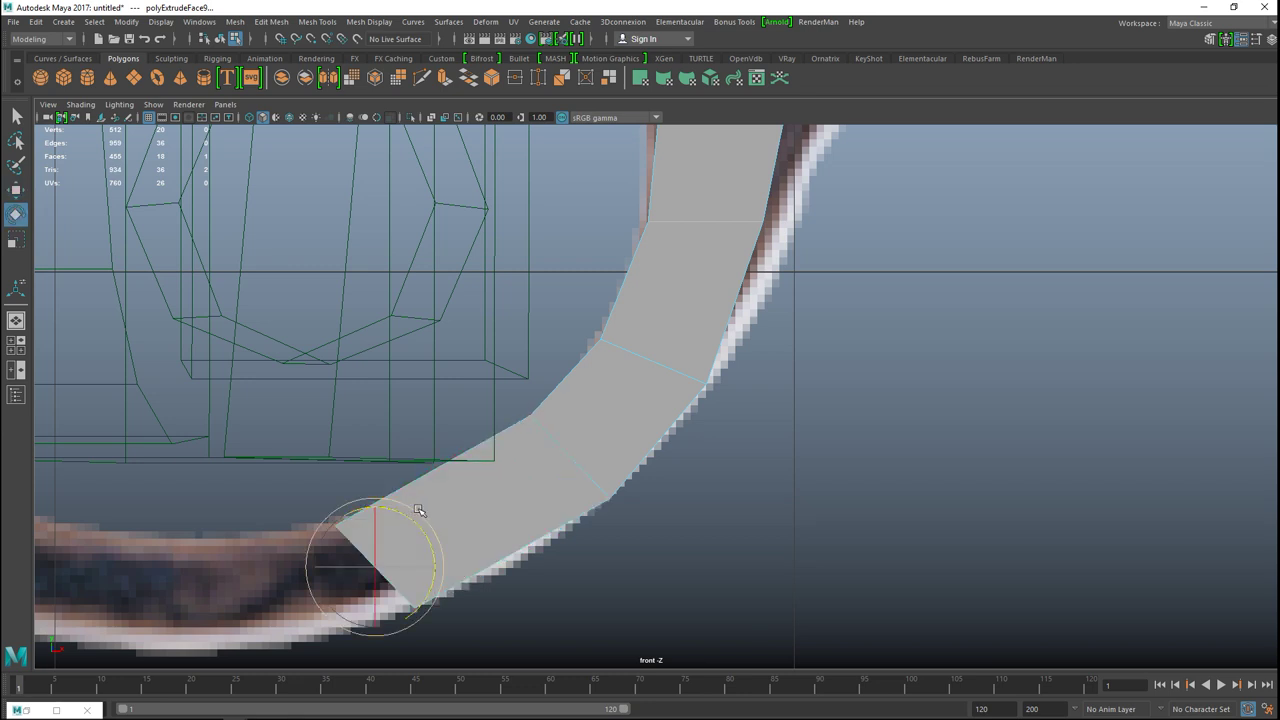
left_click_drag(409, 521, 414, 538)
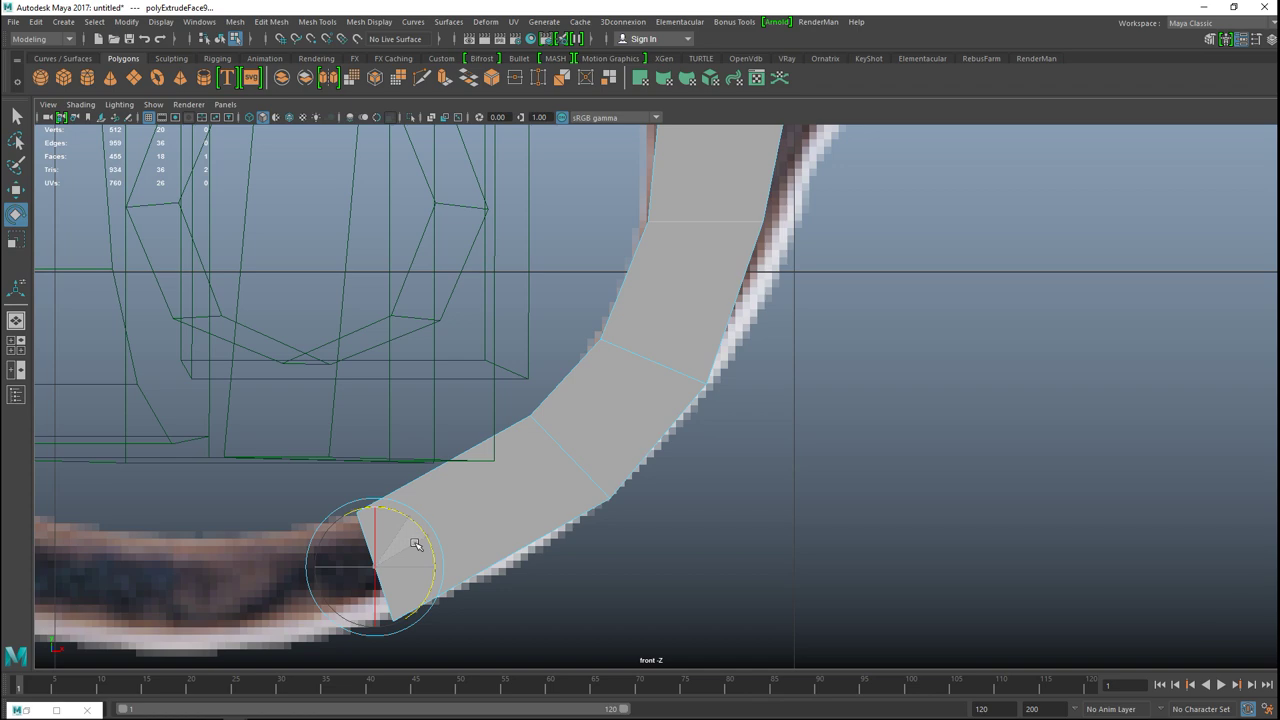
- Extrude the end face toward the stock along the nearly flat bottom of the reference trigger guard
scroll(415, 544, "down", 6)
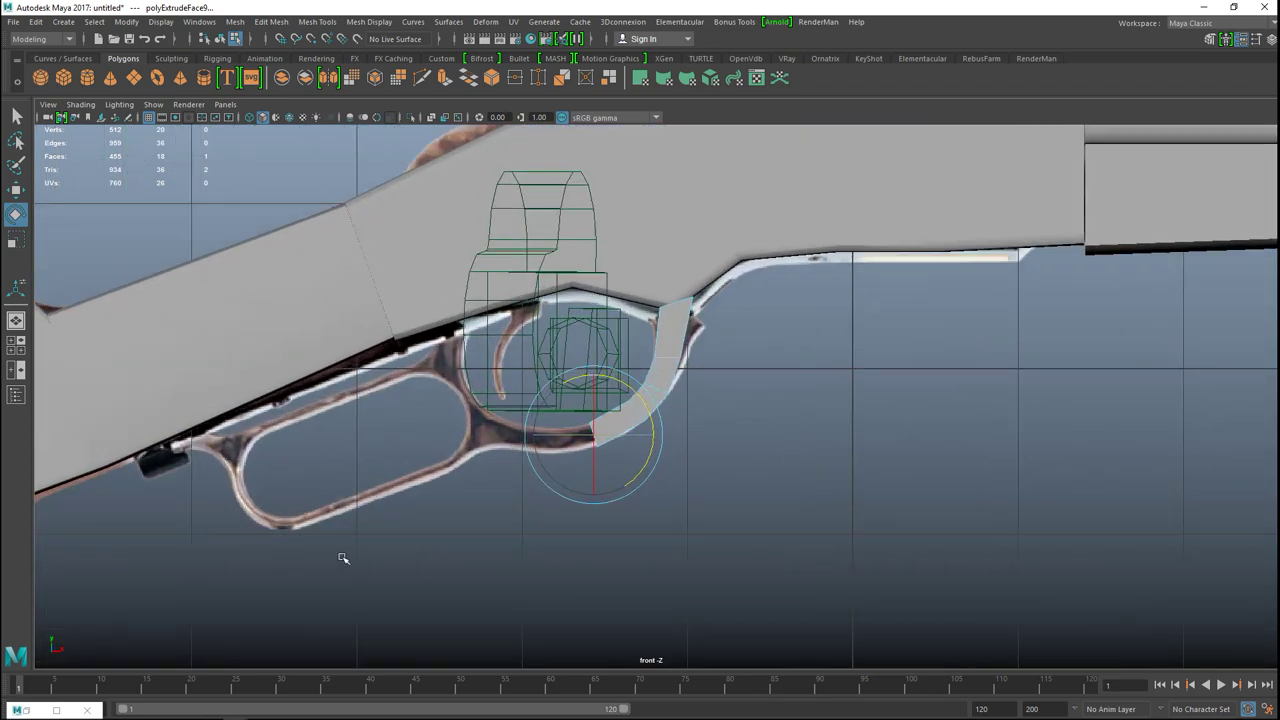
middle_click_drag(343, 558, 551, 543, "alt")
key("ctrl+e")
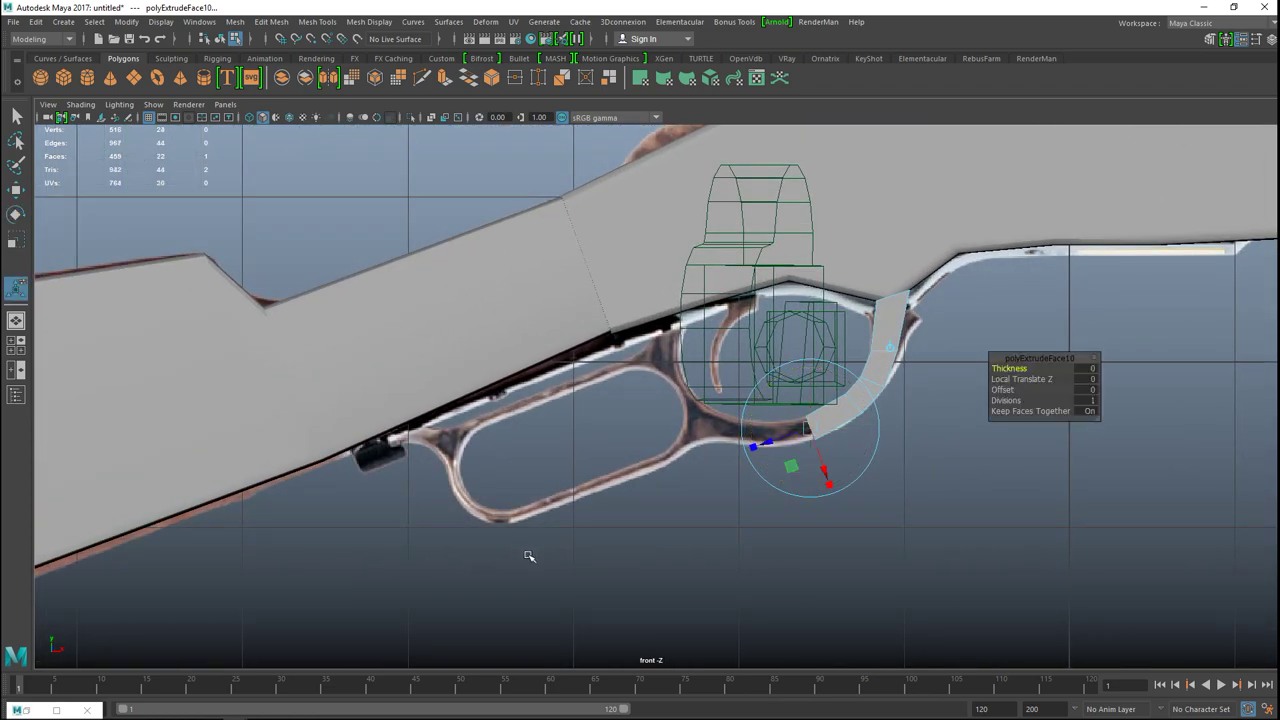
key("w")
left_click_drag(812, 428, 744, 433)
key("f")
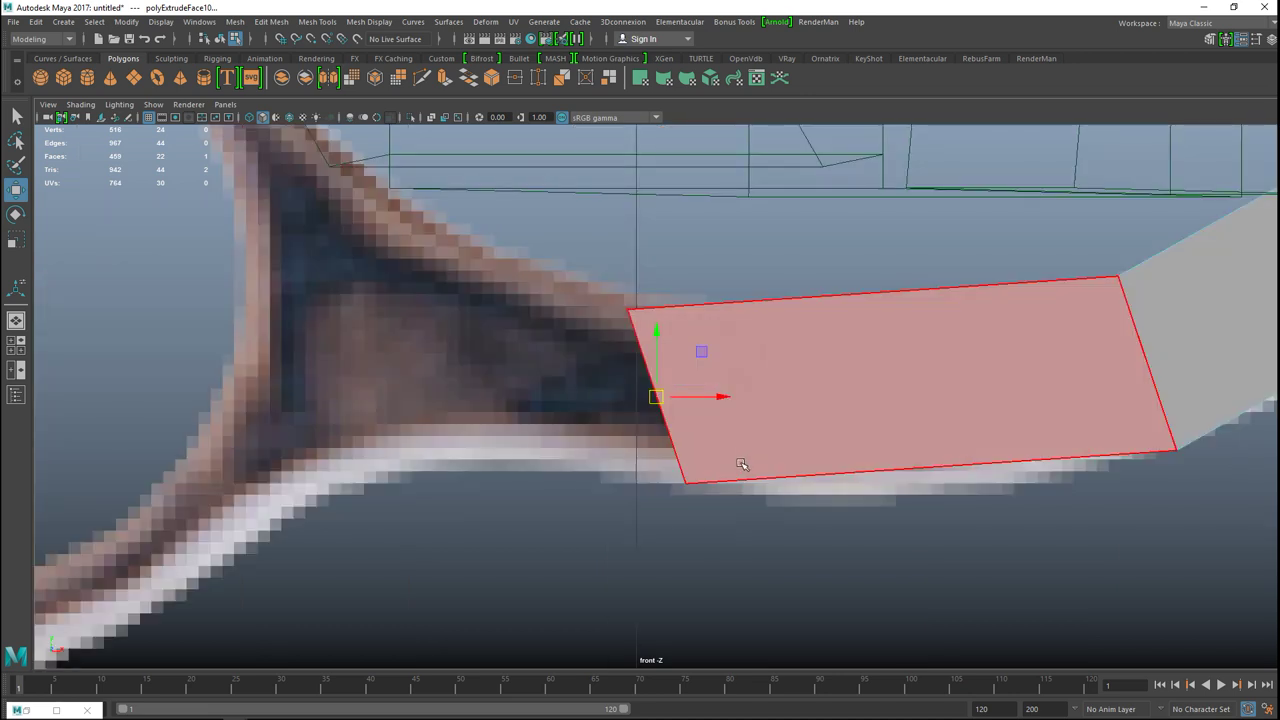
key("e")
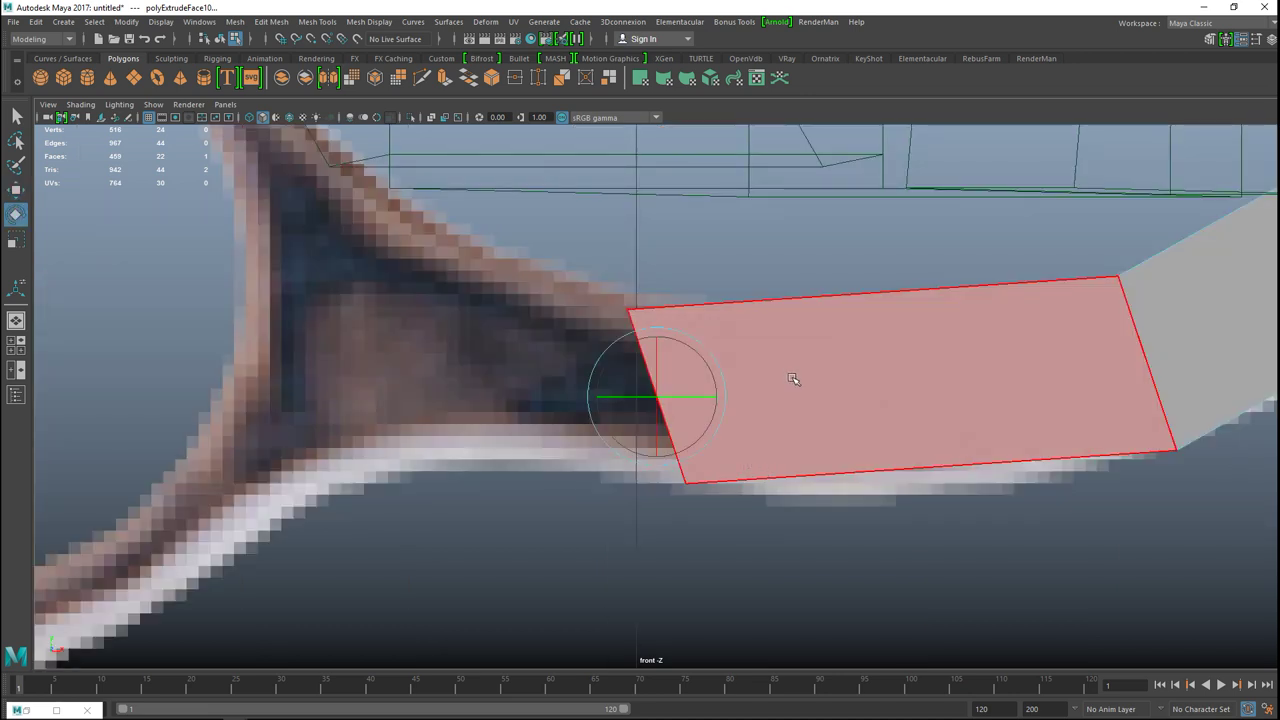
left_click_drag(712, 381, 697, 423)
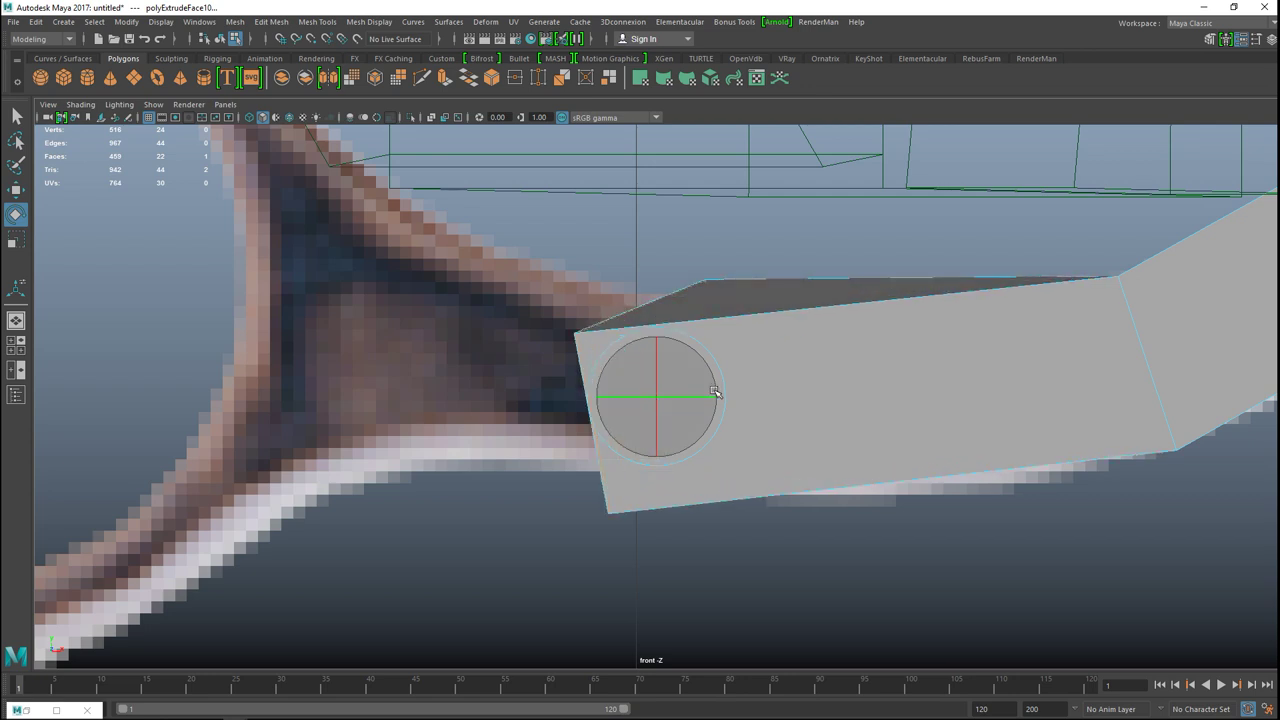
left_click_drag(705, 359, 718, 383)
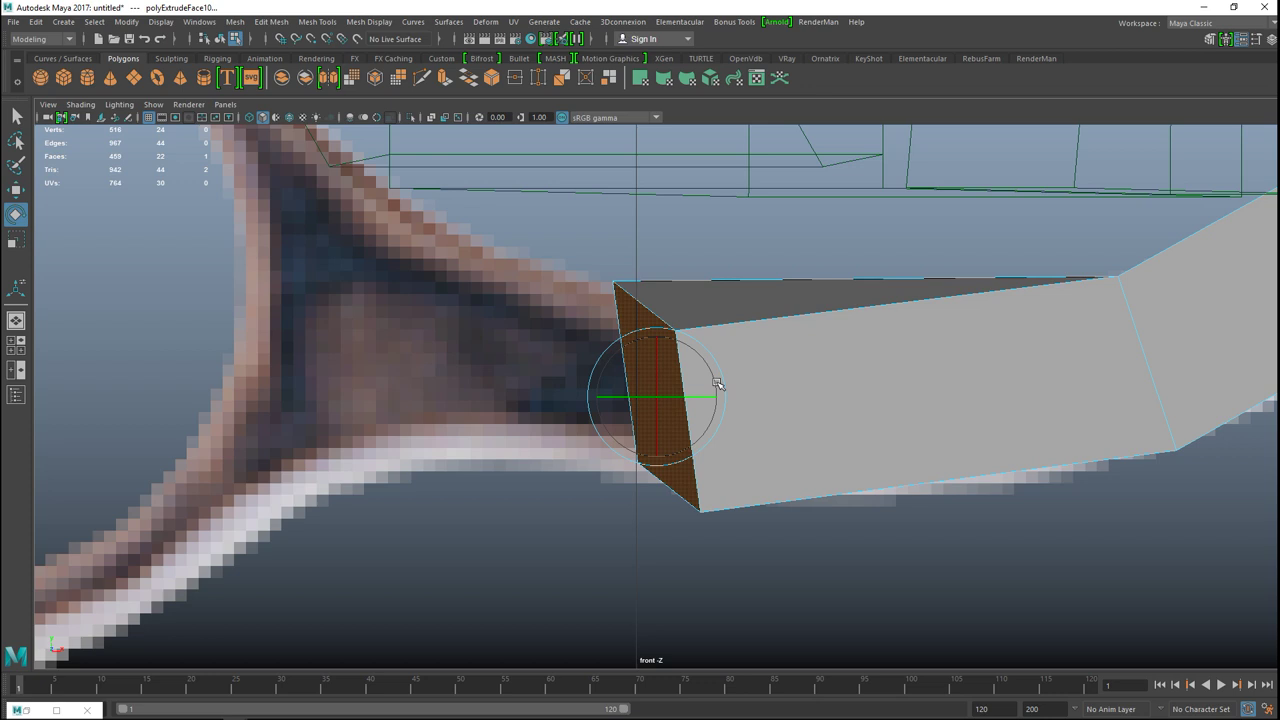
key("ctrl+z")
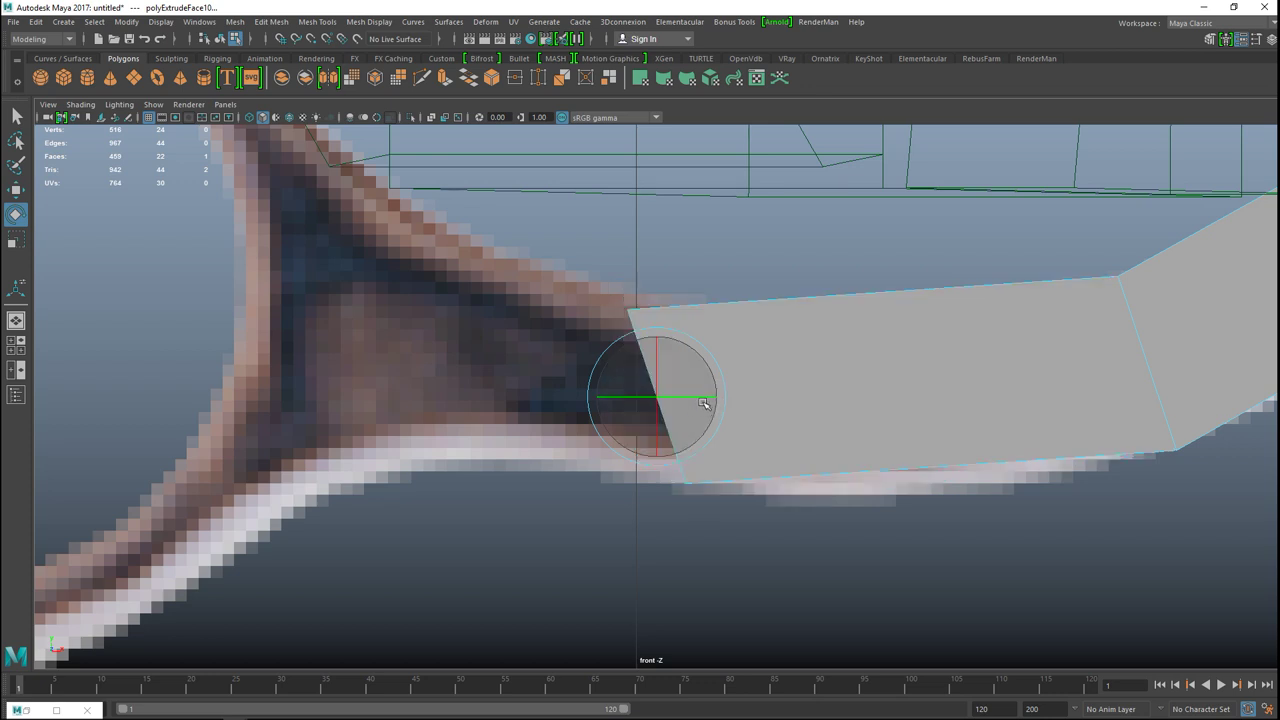
- Rotate the bottom segment's end face near vertical and extrude it up and back to the guard's lower rear bend
left_click_drag(729, 399, 574, 523)
key("ctrl+e")
key("w")
left_click_drag(667, 403, 248, 222)
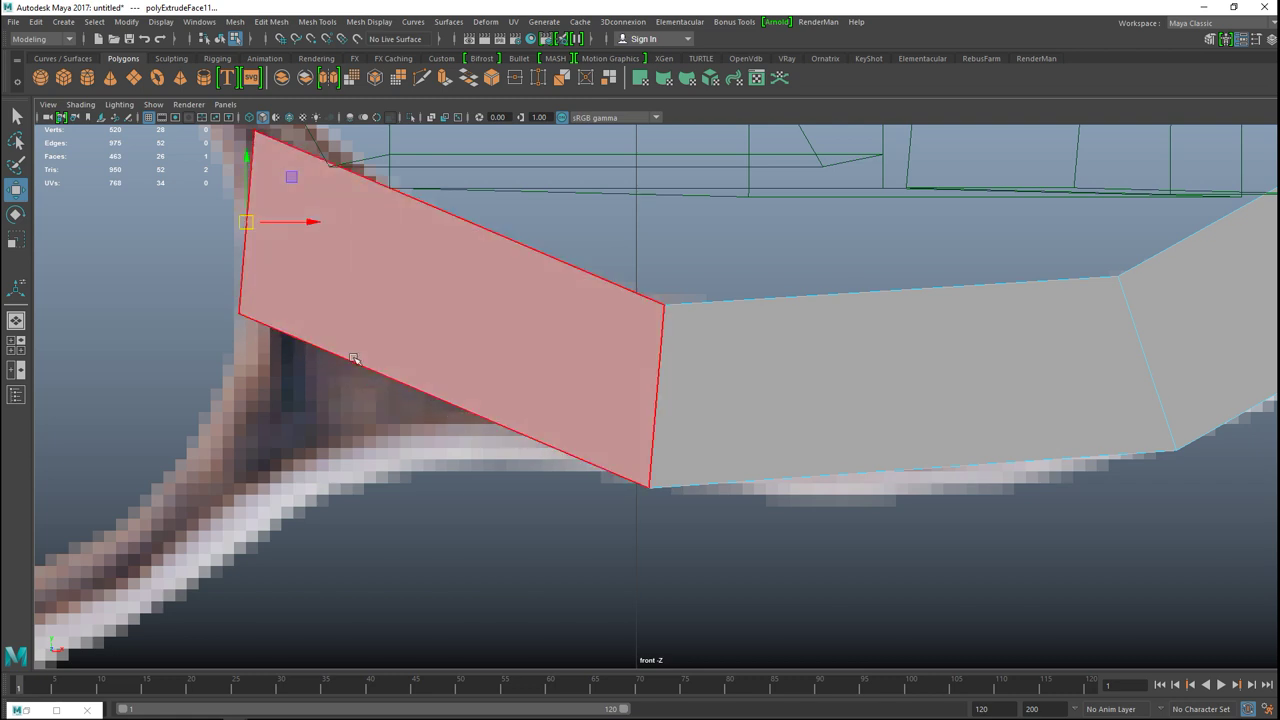
- Rotate the new end face to turn upward with the guard's rear bend and adjust its position over the reference
key("e")
left_click_drag(316, 220, 61, 286)
key("r")
left_click_drag(298, 210, 290, 206)
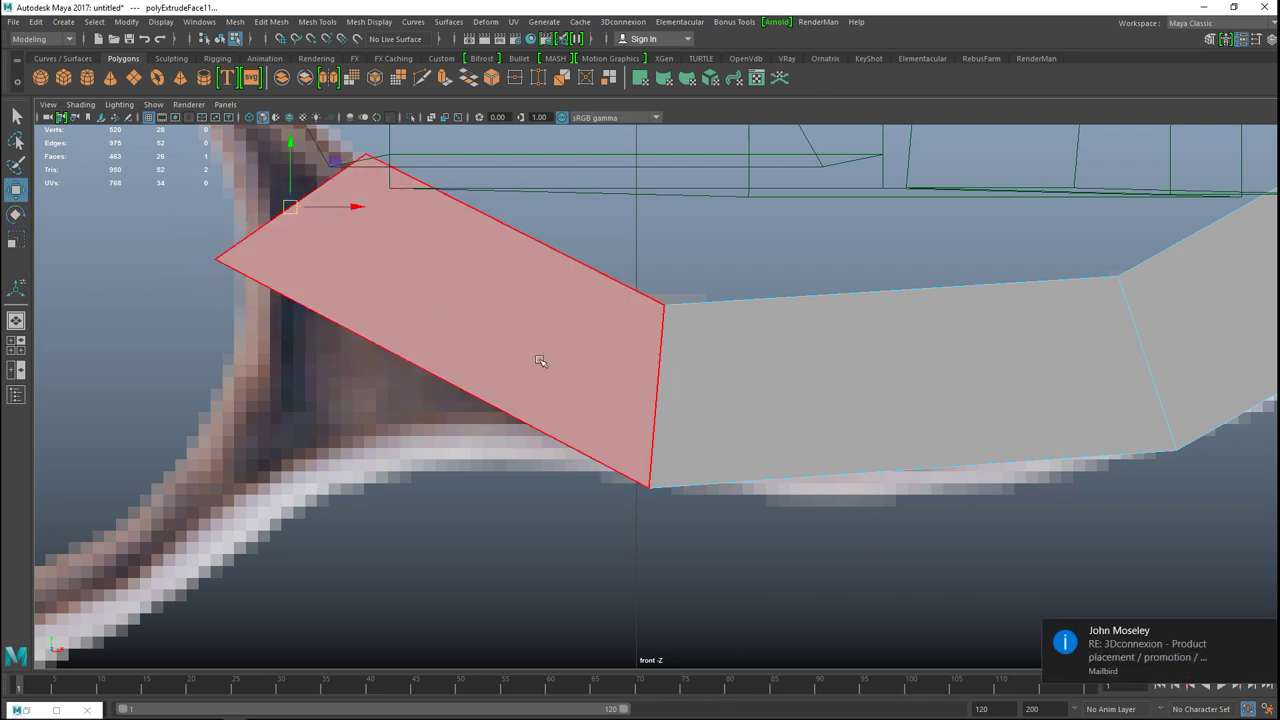
- Extrude the end face upward along the rear side of the reference trigger guard
middle_click_drag(546, 351, 757, 600, "alt")
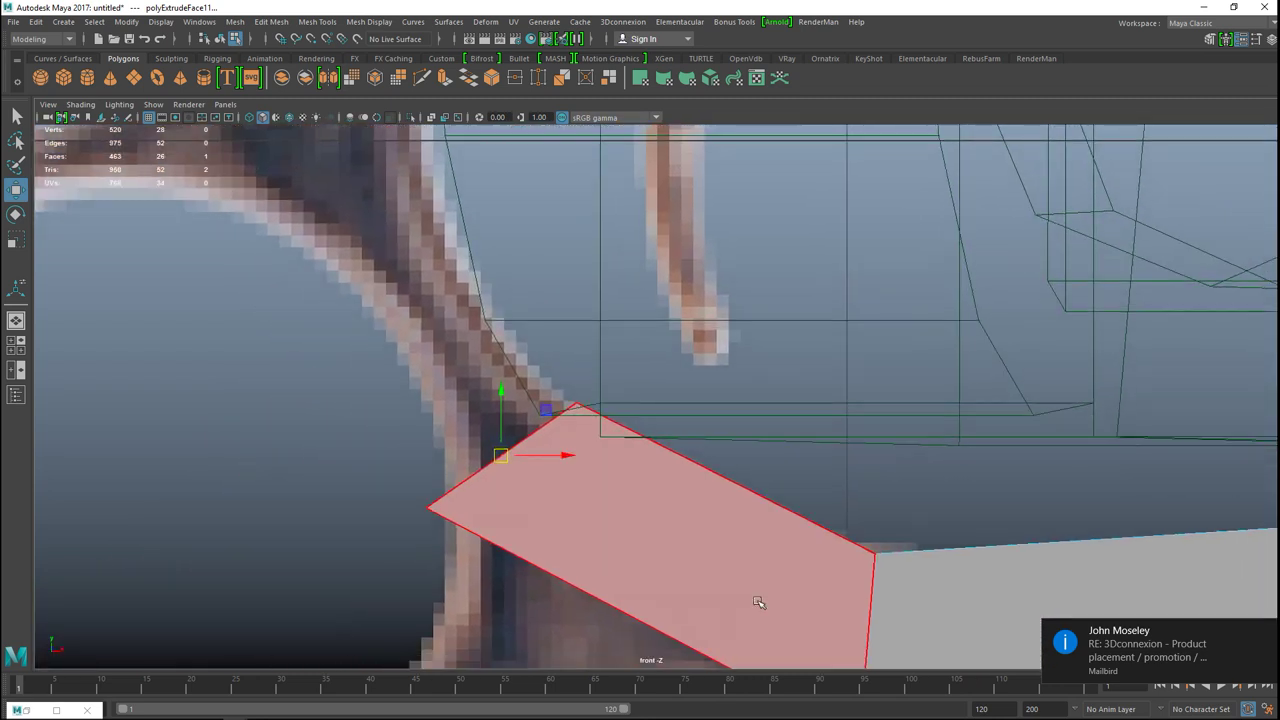
key("ctrl+e")
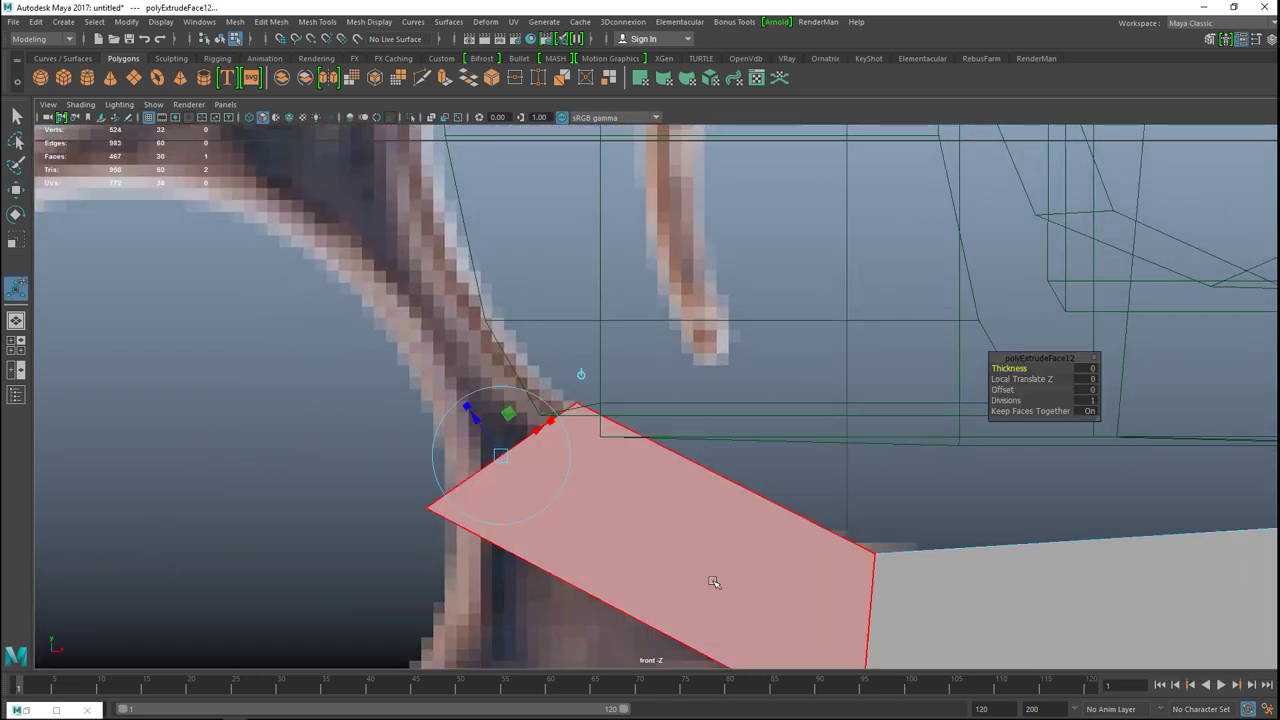
key("w")
left_click_drag(501, 456, 379, 186)
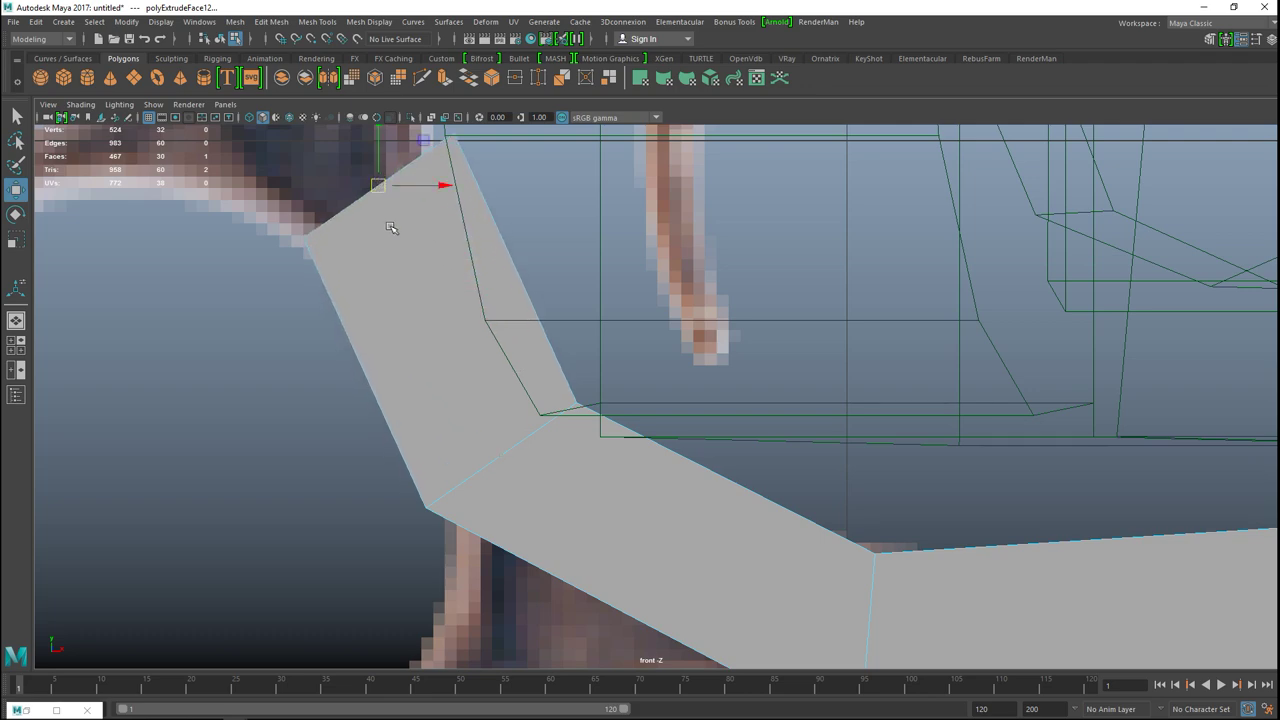
- Extrude the rear end face straight up to the underside of the receiver in the front view
scroll(429, 314, "down", 10)
scroll(670, 420, "up", 6)
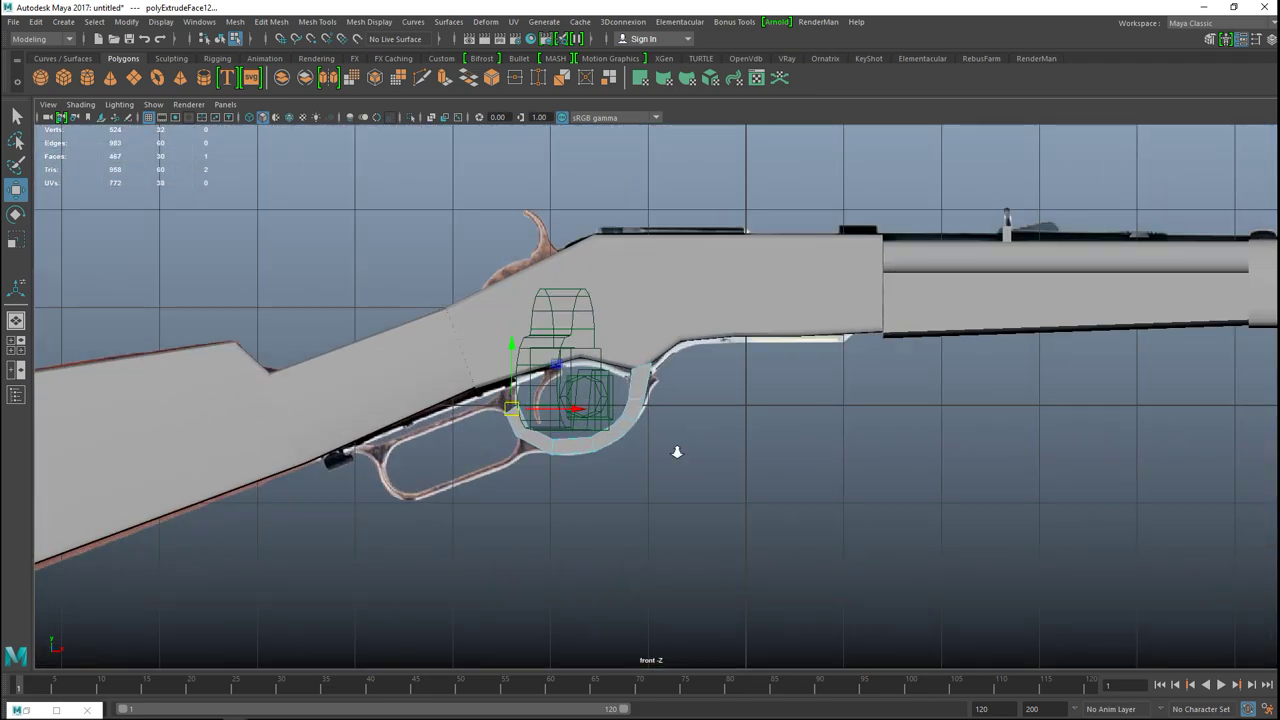
middle_click_drag(522, 451, 766, 443, "alt")
scroll(766, 447, "up", 6)
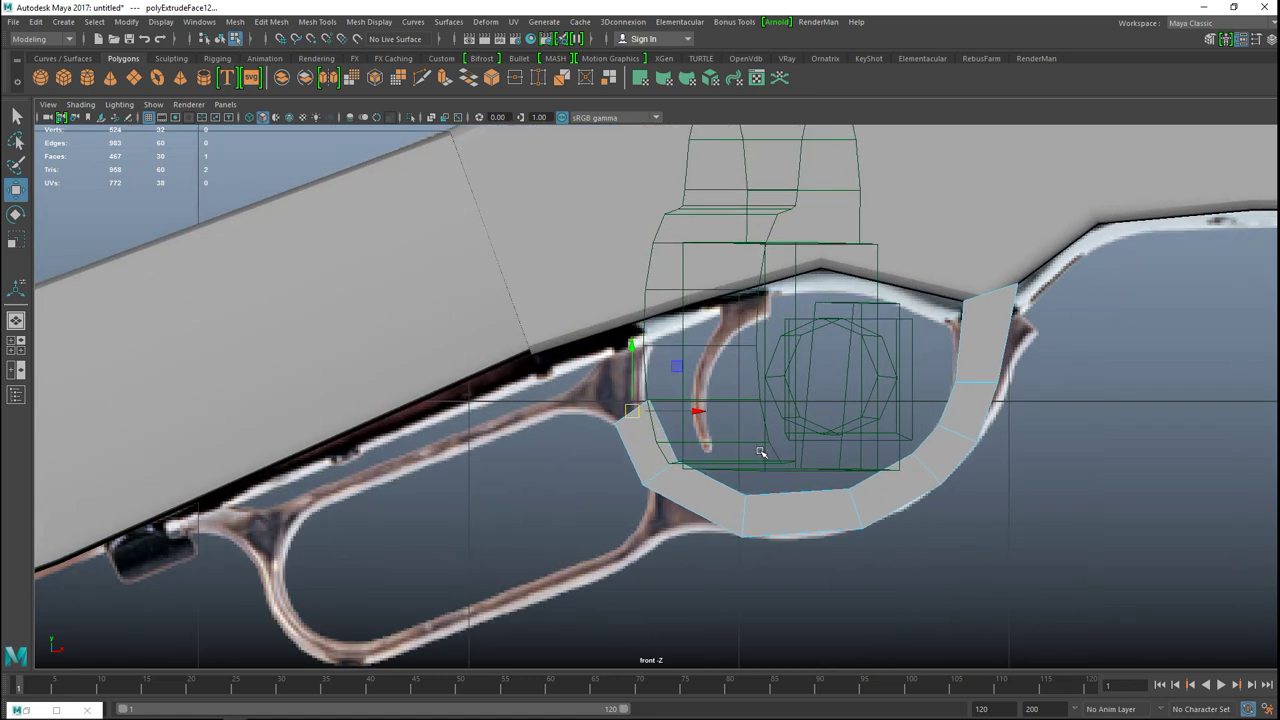
key("ctrl+e")
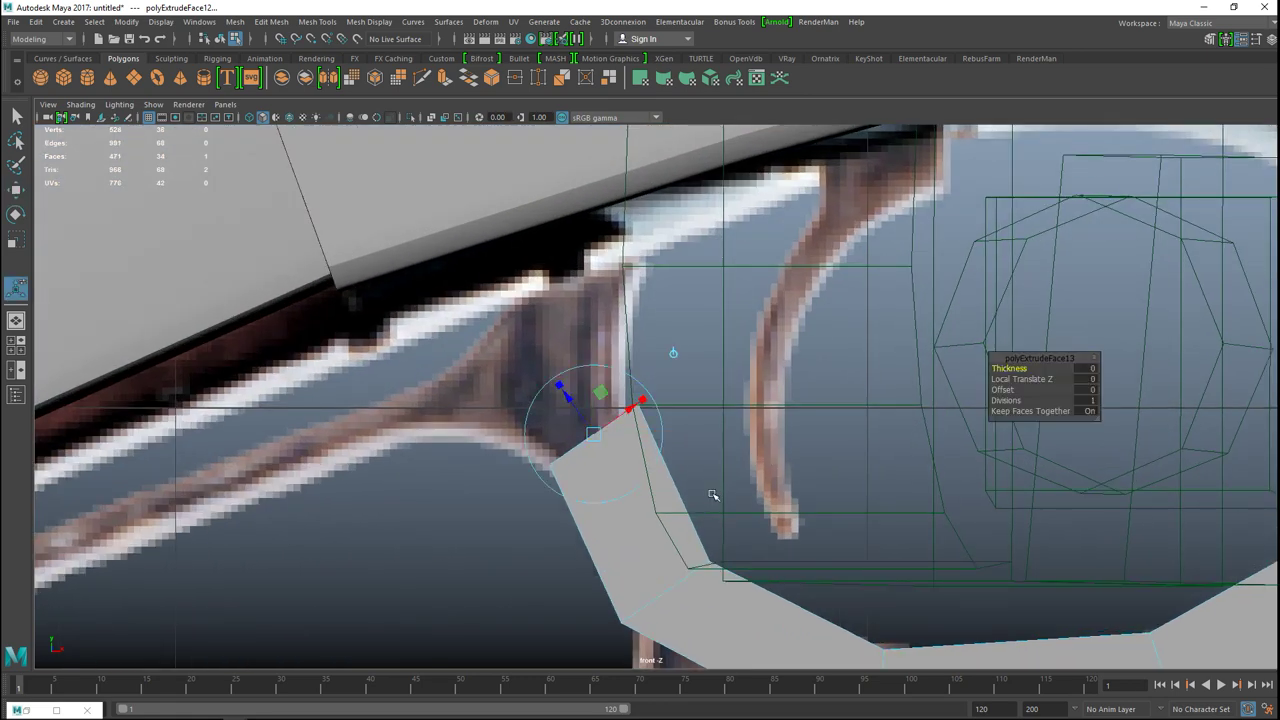
key("w")
left_click_drag(585, 416, 590, 225)
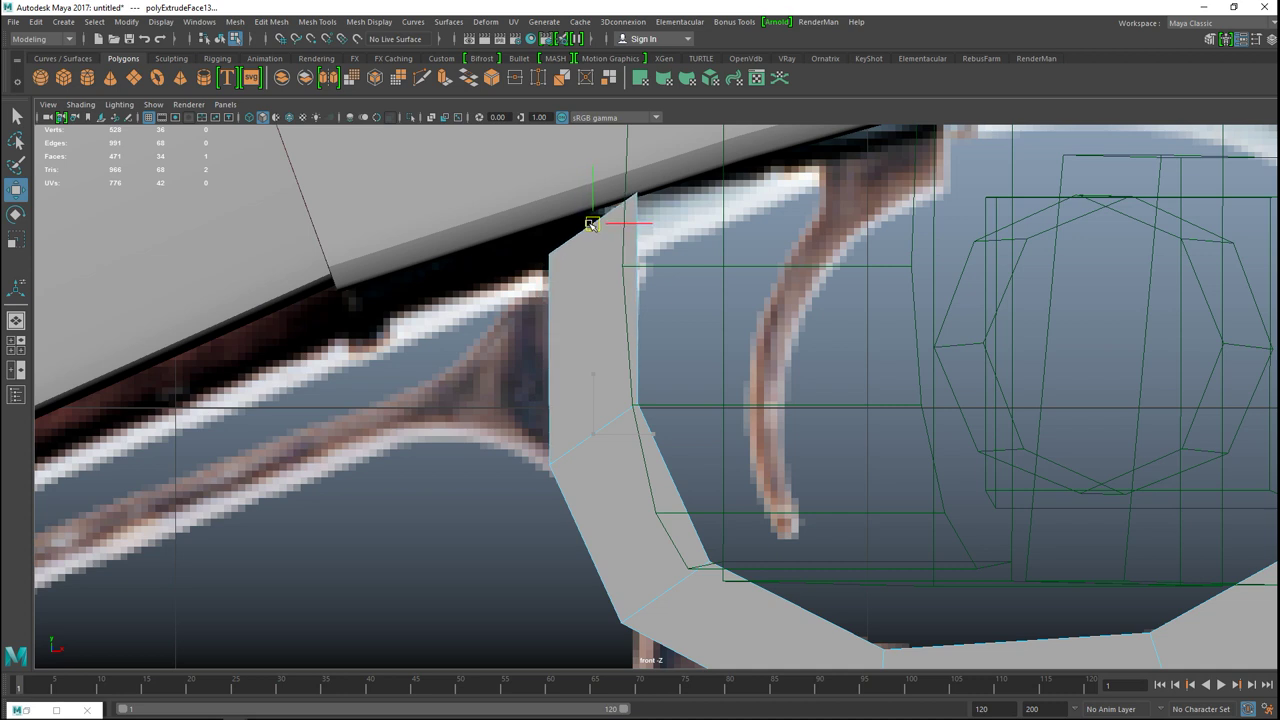
- Adjust the corner vertices of the guard's rear top end so the end follows the slope of the receiver's underside
right_click_drag(568, 252, 527, 245)
left_click_drag(552, 256, 538, 227)
left_click(632, 187)
scroll(640, 285, "down", 10)
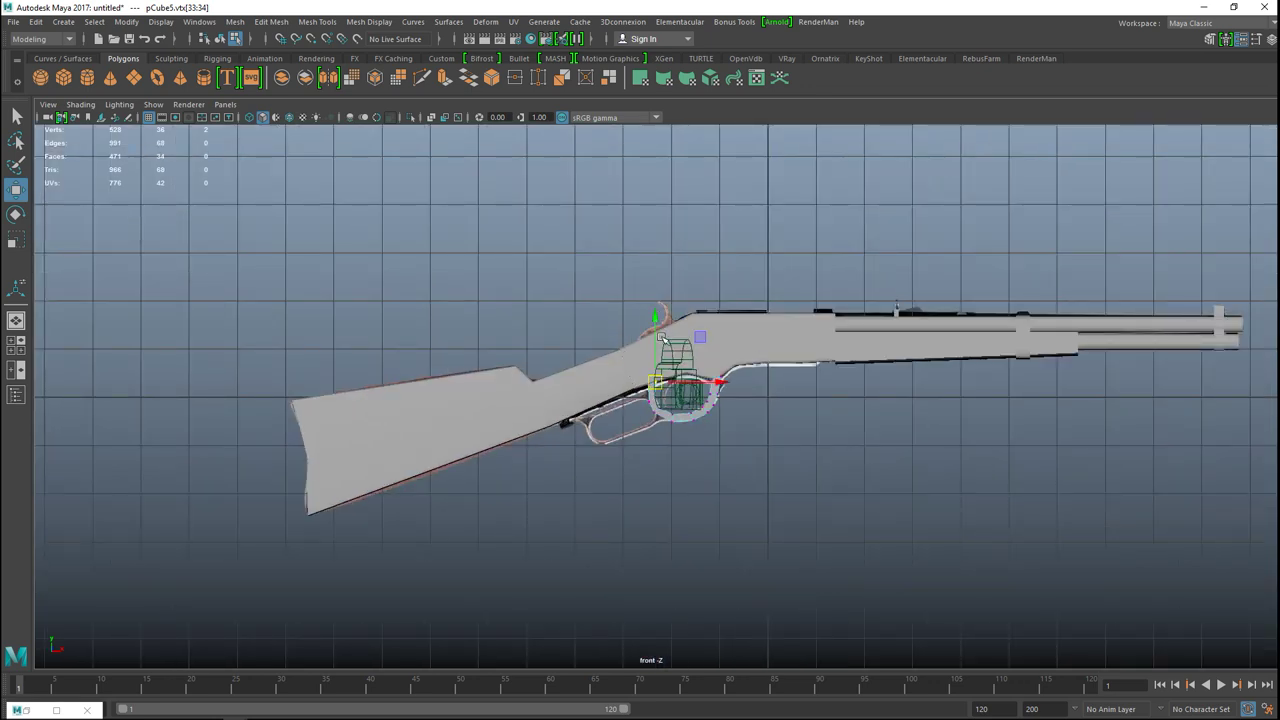
scroll(663, 340, "up", 7)
scroll(669, 416, "up", 5)
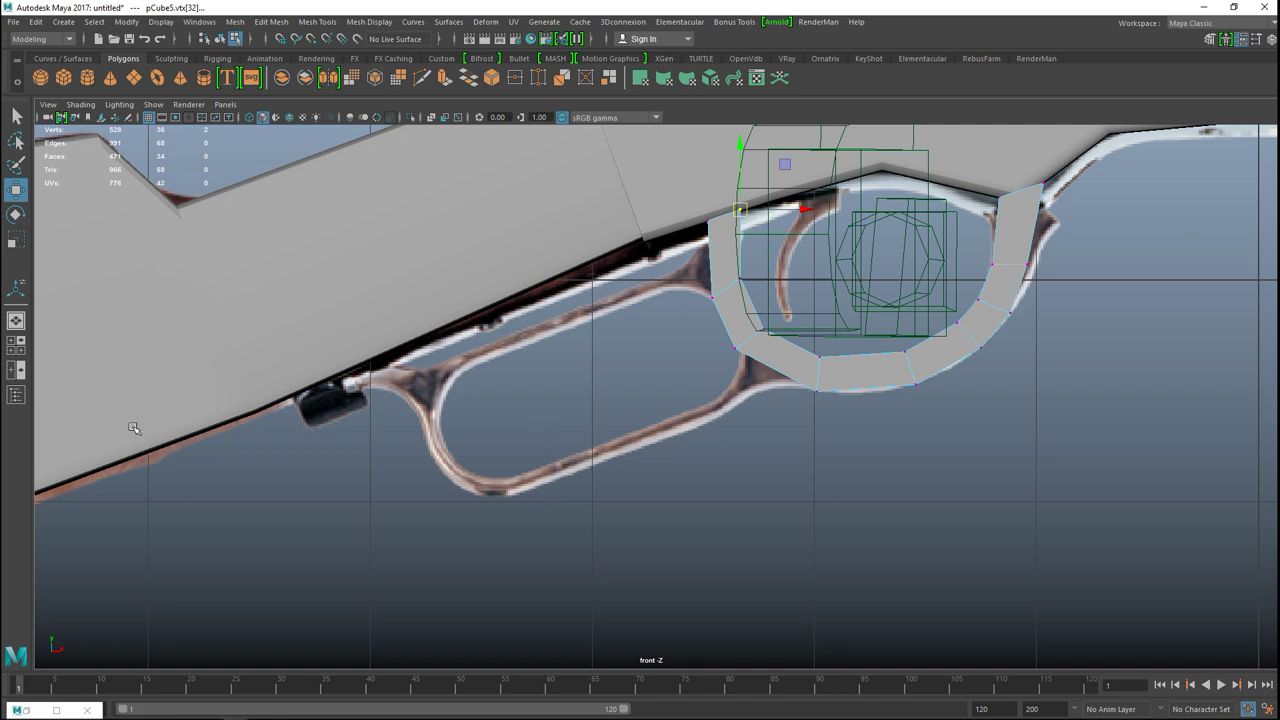
- Scale the whole trigger guard down across the rifle's width in the perspective view to make it a narrow band
left_click(16, 346)
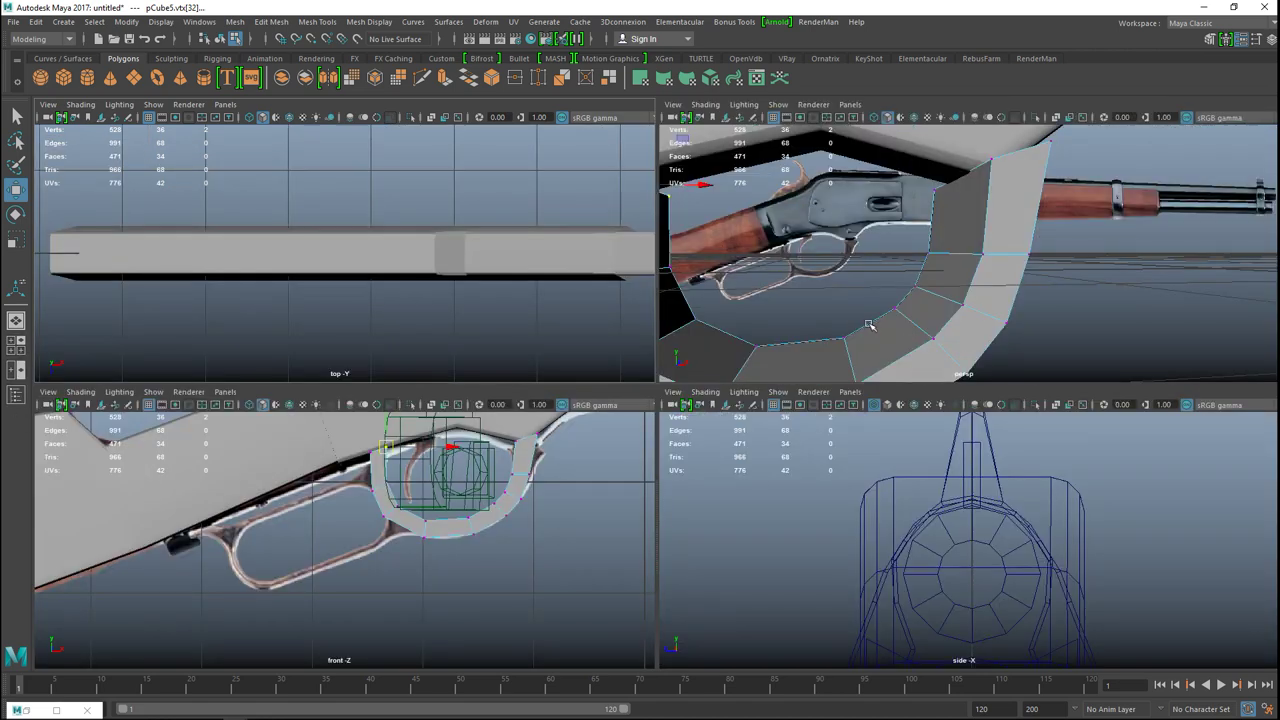
key("space")
left_click_drag(641, 471, 666, 452, "alt")
right_click_drag(700, 309, 751, 288)
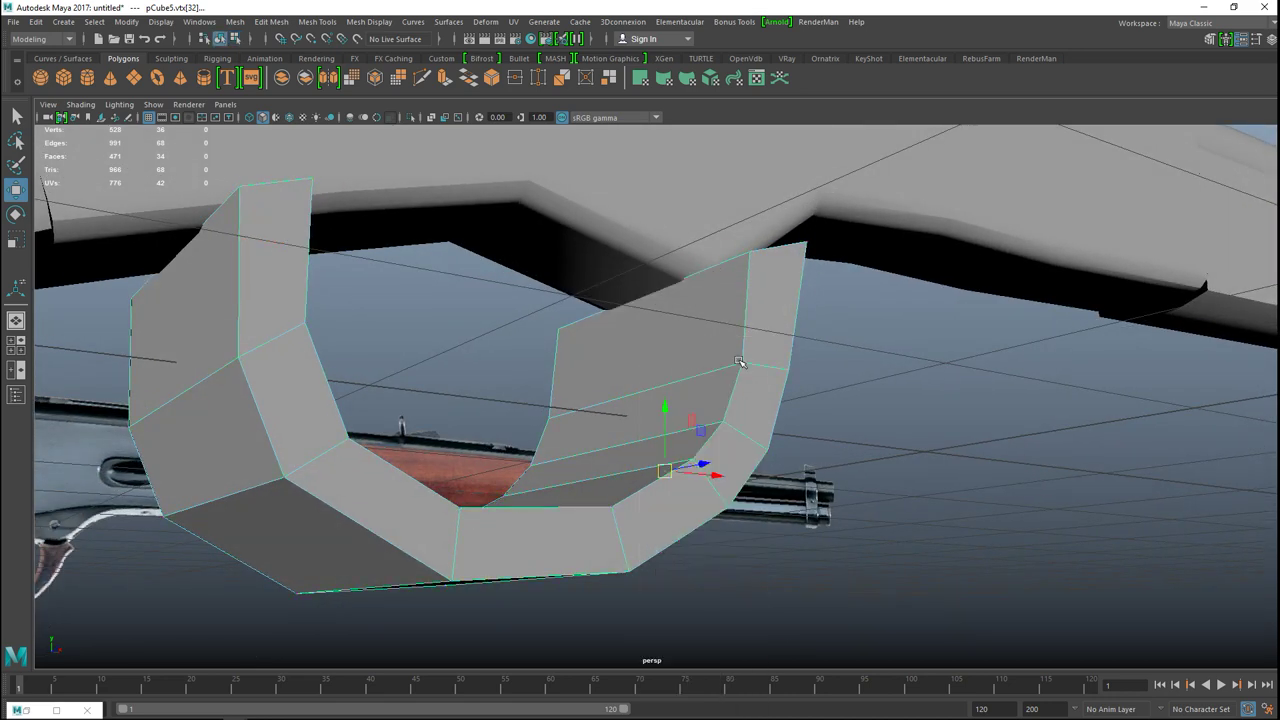
key("r")
left_click_drag(709, 476, 688, 472, "alt")
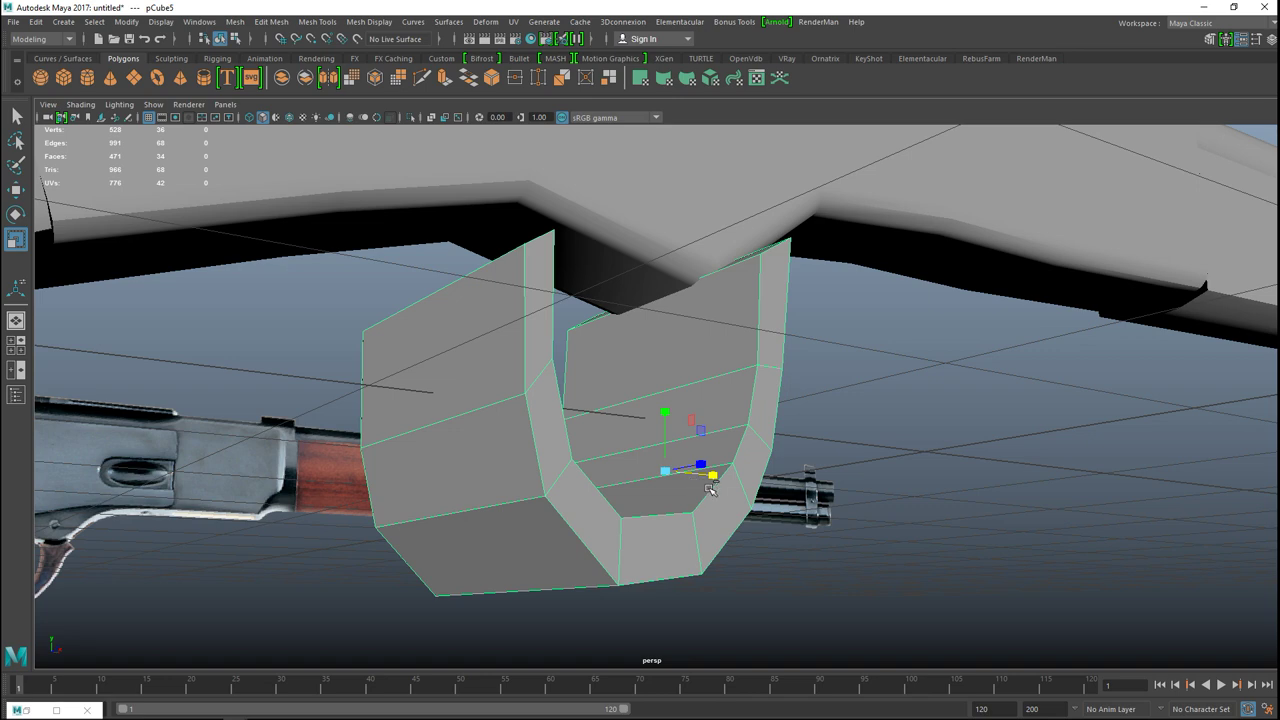
middle_click_drag(762, 484, 844, 440)
mouse_move(705, 505)
left_mouse_down("alt")
mouse_move(737, 508)
mouse_move(720, 470)
mouse_move(663, 473)
mouse_move(743, 485)
mouse_move(719, 492)
mouse_move(689, 551)
mouse_move(811, 489)
mouse_move(398, 519)
left_mouse_up("alt")
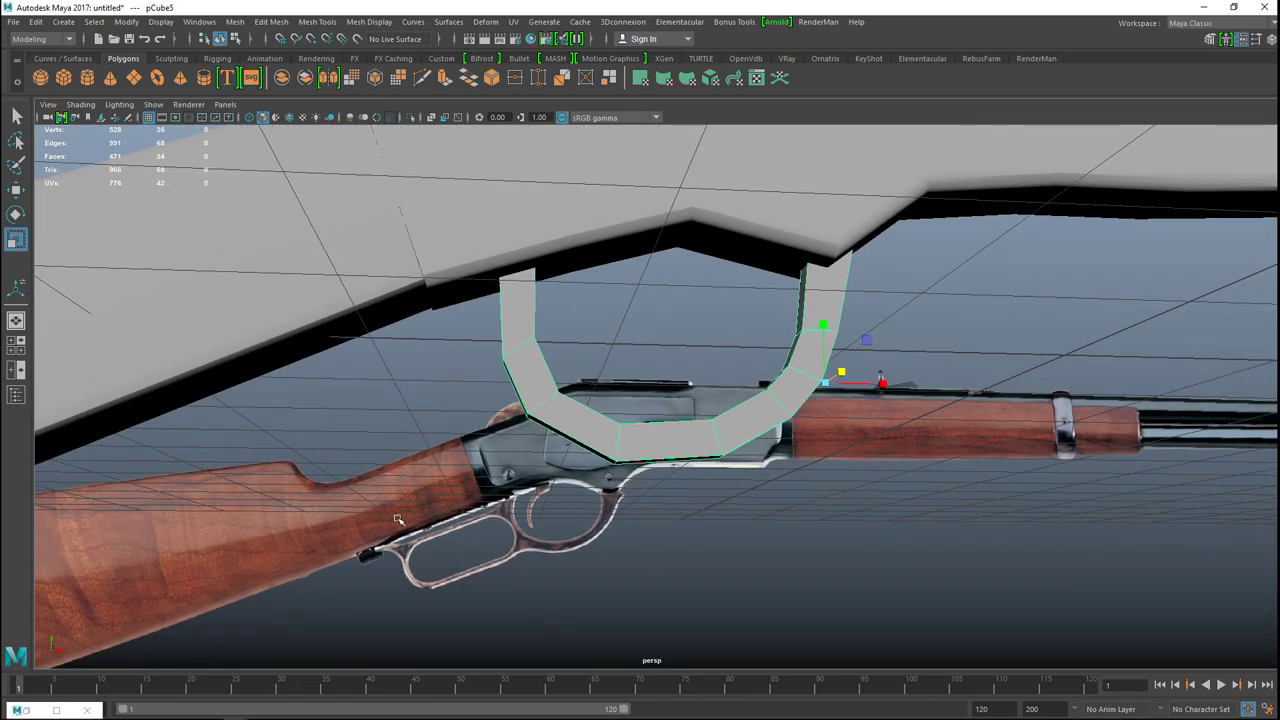
- Extrude the underside face of the guard's lower rear segment back and down toward the reference's lever loop
left_click(16, 346)
key("space")
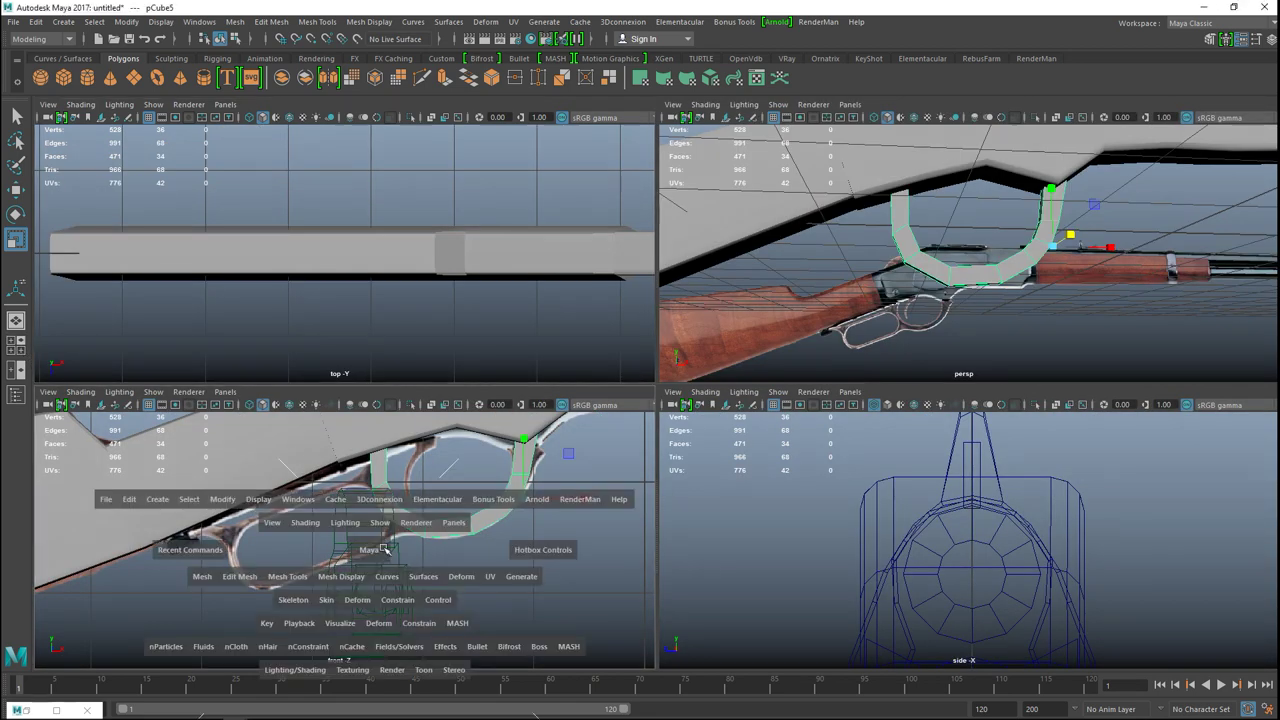
right_click_drag(783, 357, 777, 346)
left_click(780, 362)
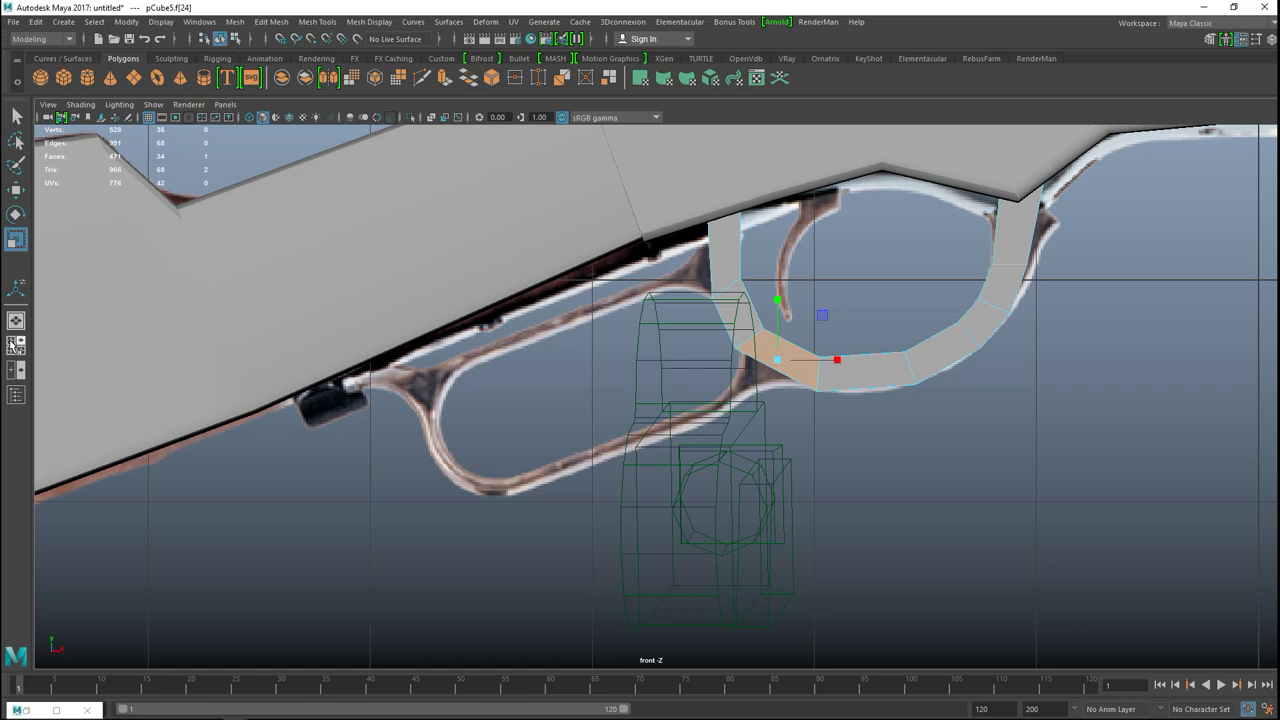
left_click(16, 346)
key("space")
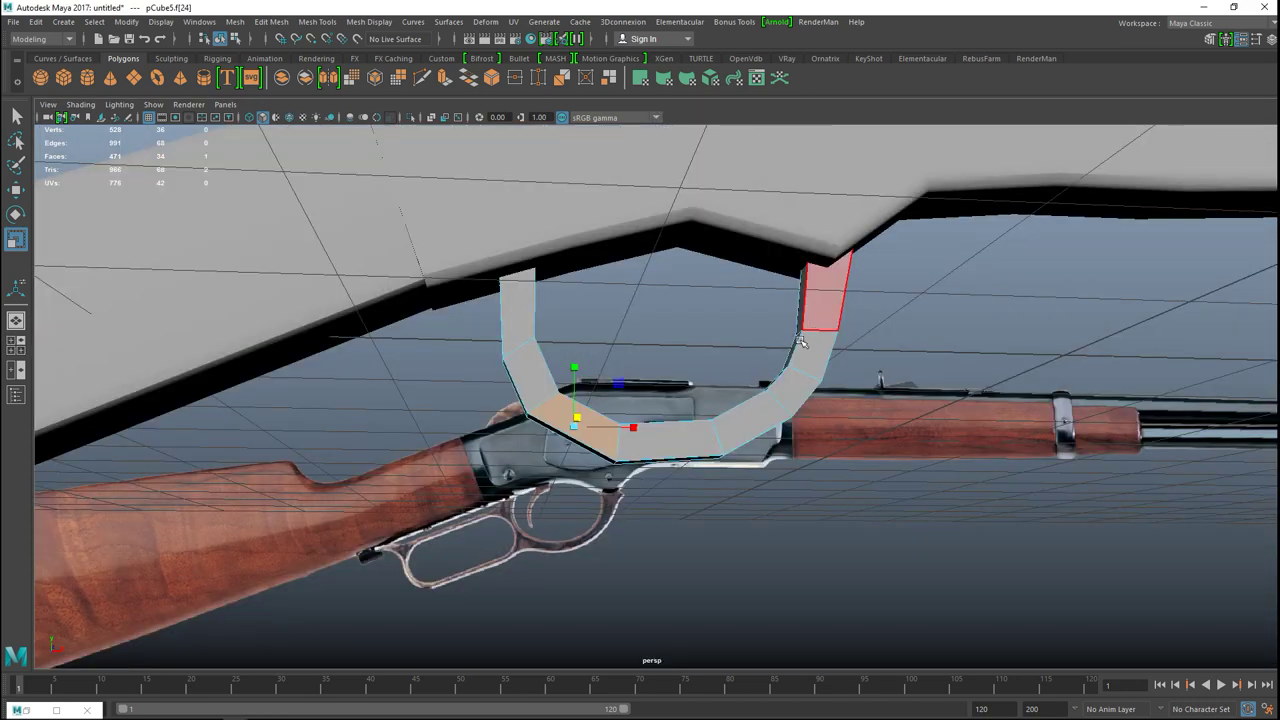
left_click_drag(764, 434, 778, 426, "alt")
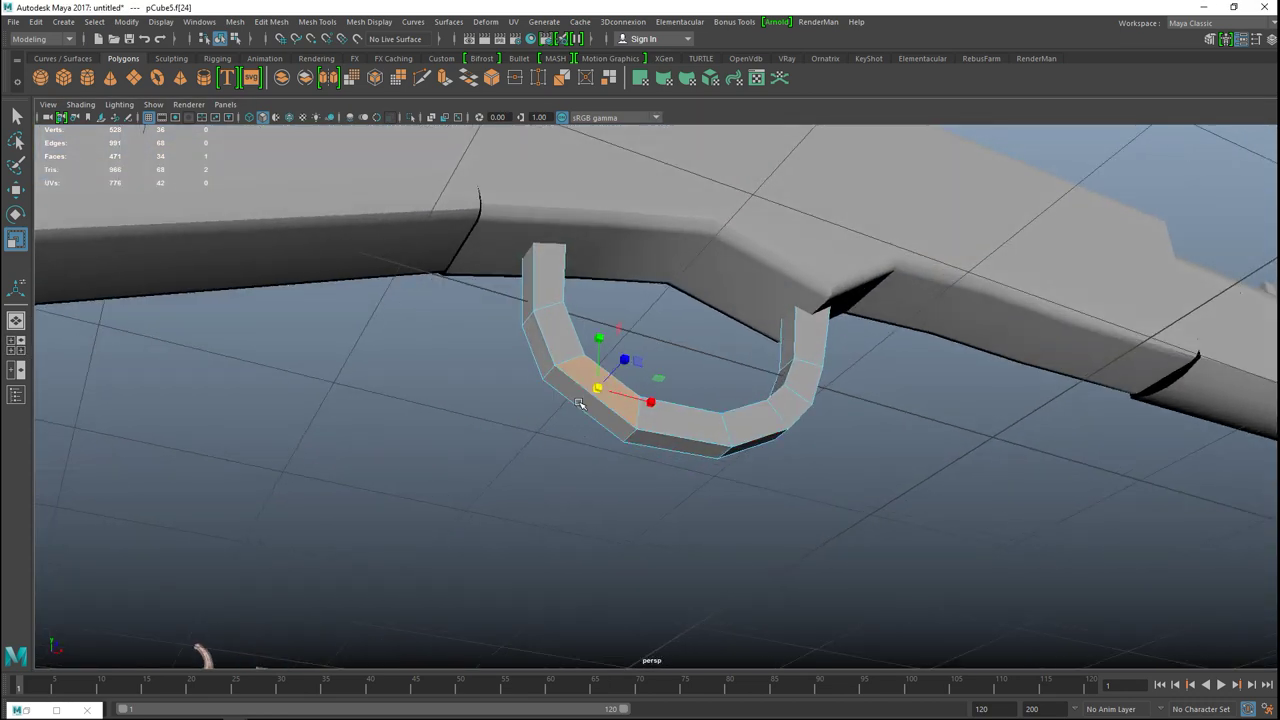
left_click(622, 437)
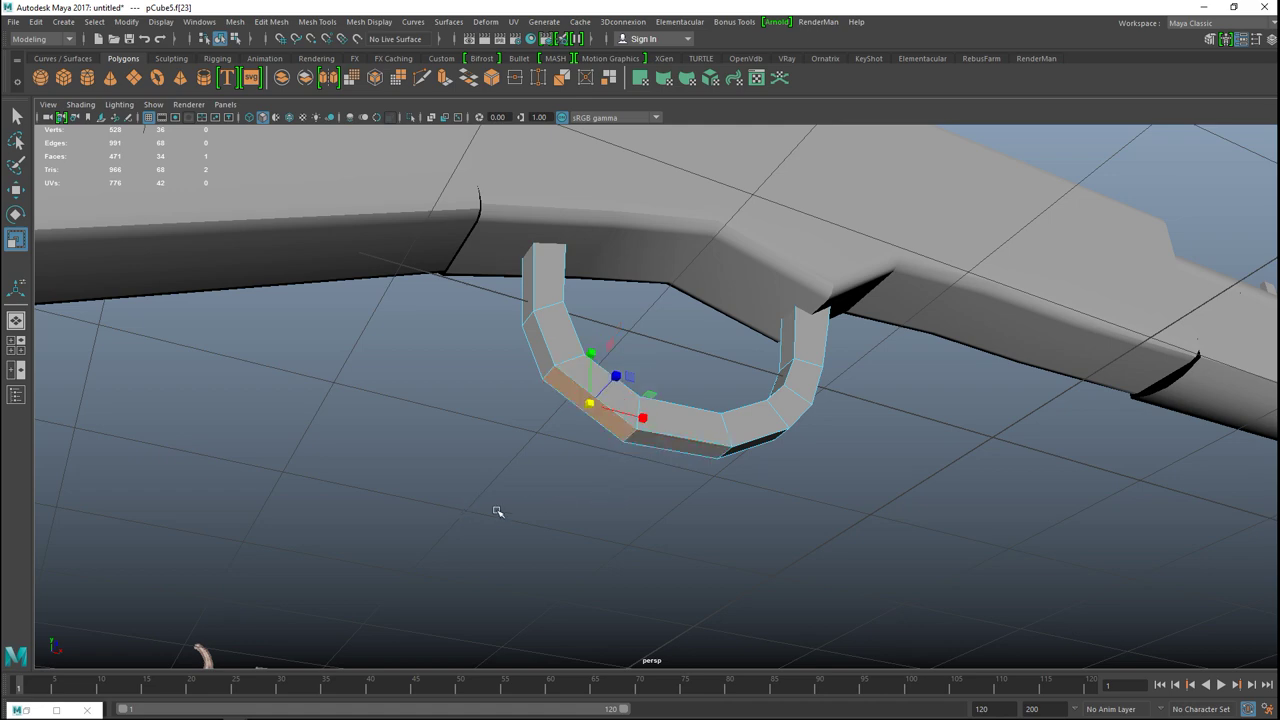
key("ctrl+e")
key("w")
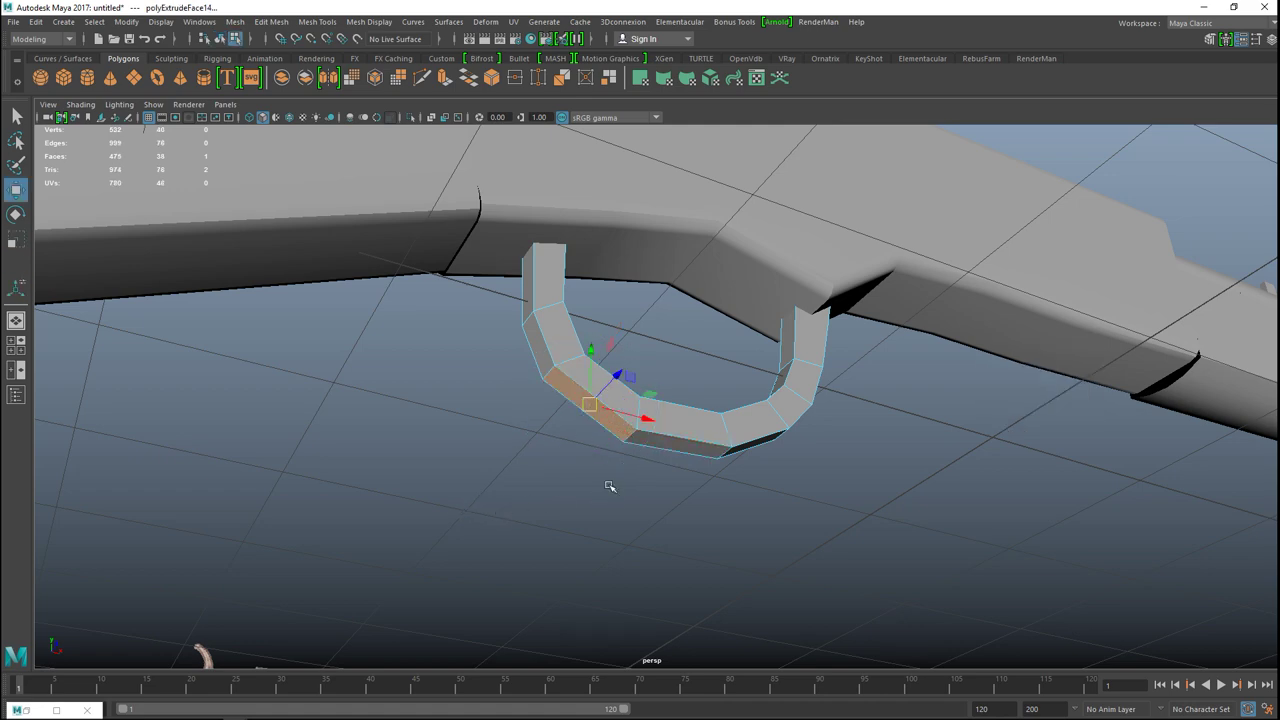
left_click_drag(610, 477, 576, 492, "alt")
left_click_drag(626, 440, 458, 452)
left_click_drag(447, 391, 446, 461)
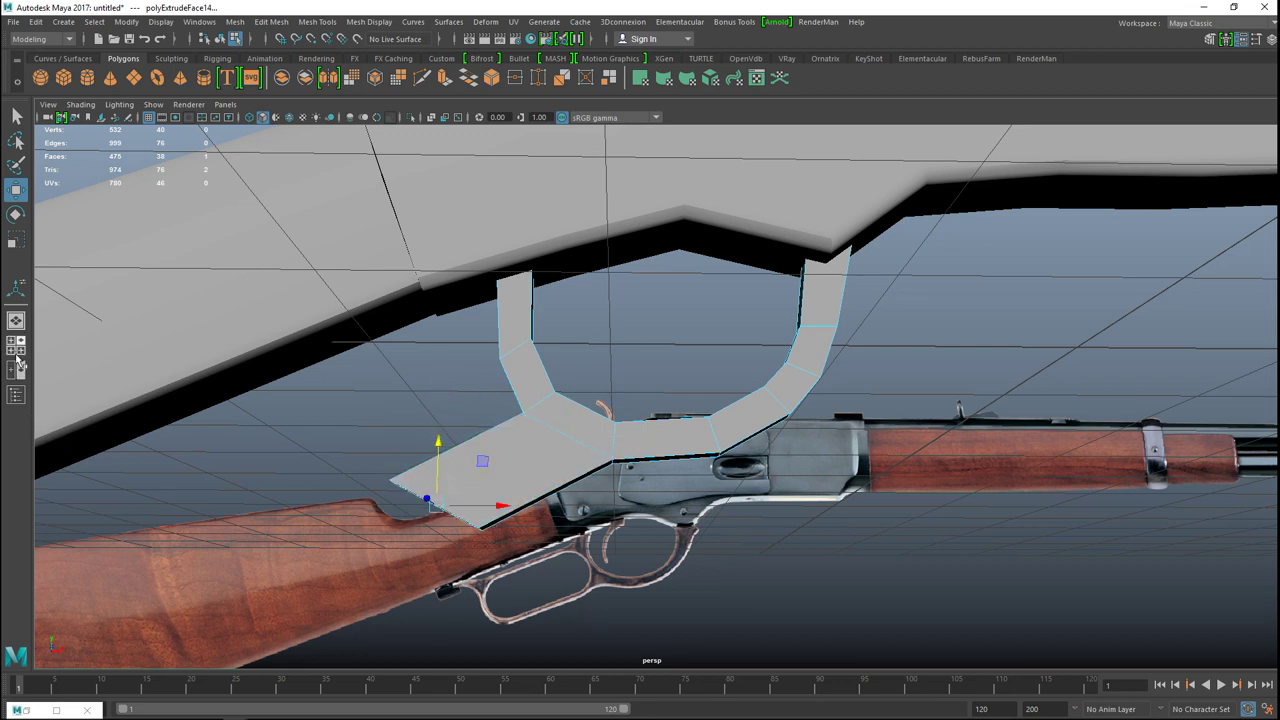
- Scale the extruded end face down in the front view and fit it to the start of the reference loop's lower bar
left_click(16, 356)
key("space")
scroll(588, 570, "up", 3)
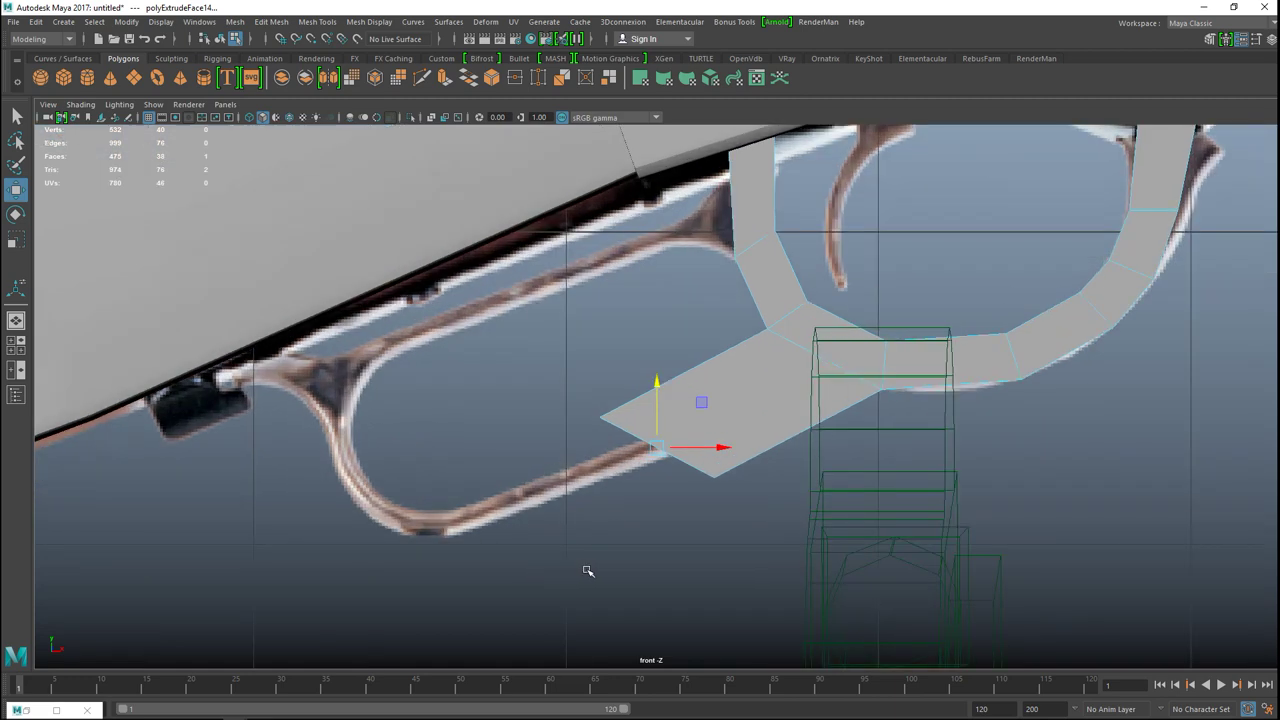
scroll(588, 570, "up", 3)
middle_click_drag(612, 560, 523, 573, "alt")
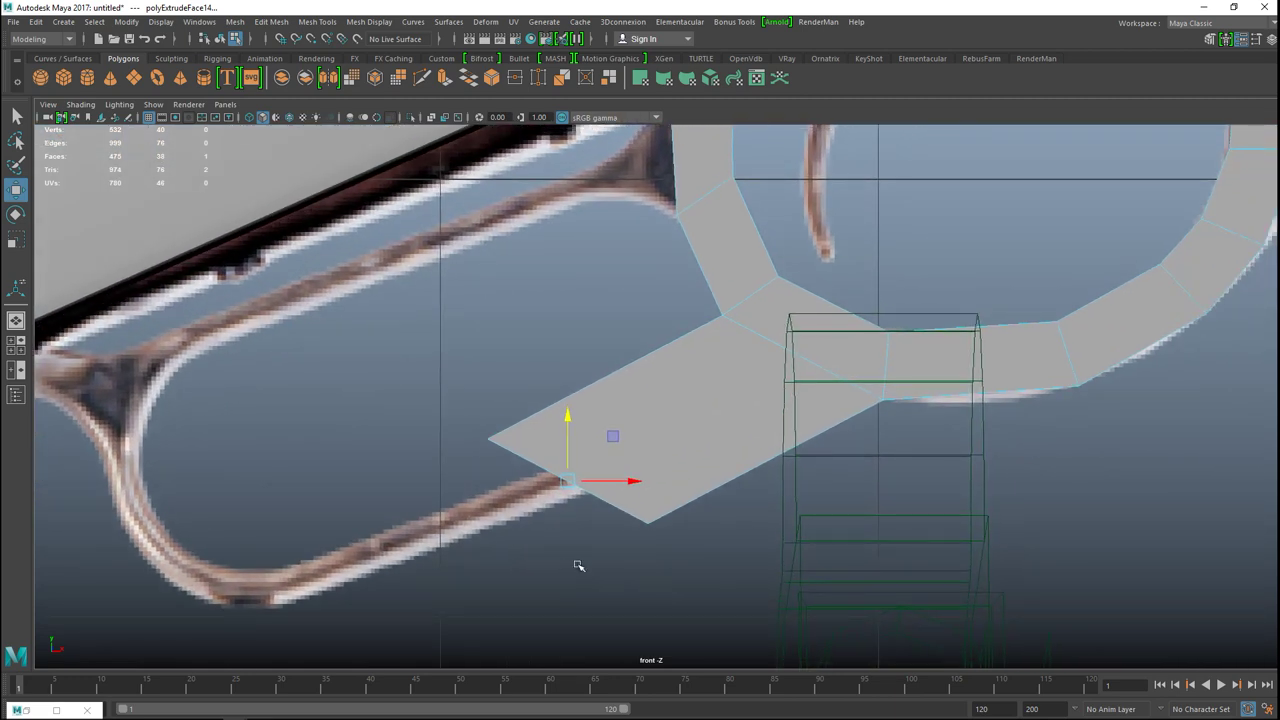
key("r")
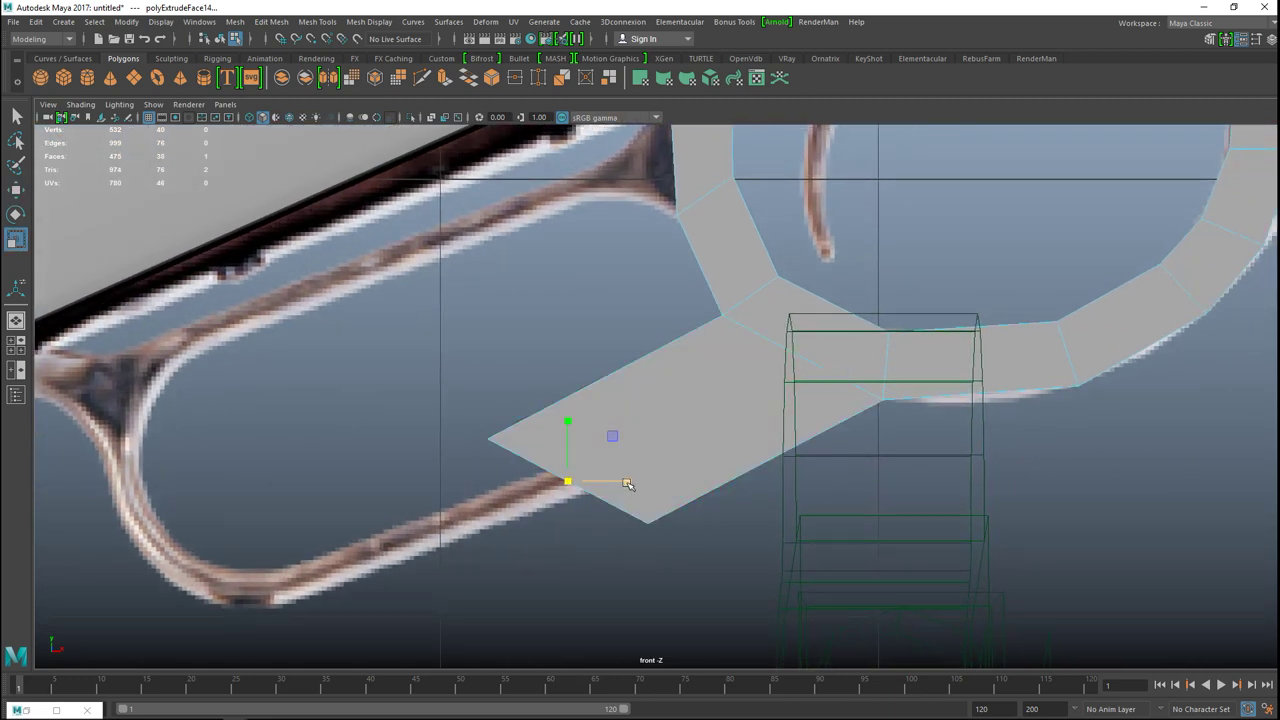
left_click_drag(624, 481, 570, 482)
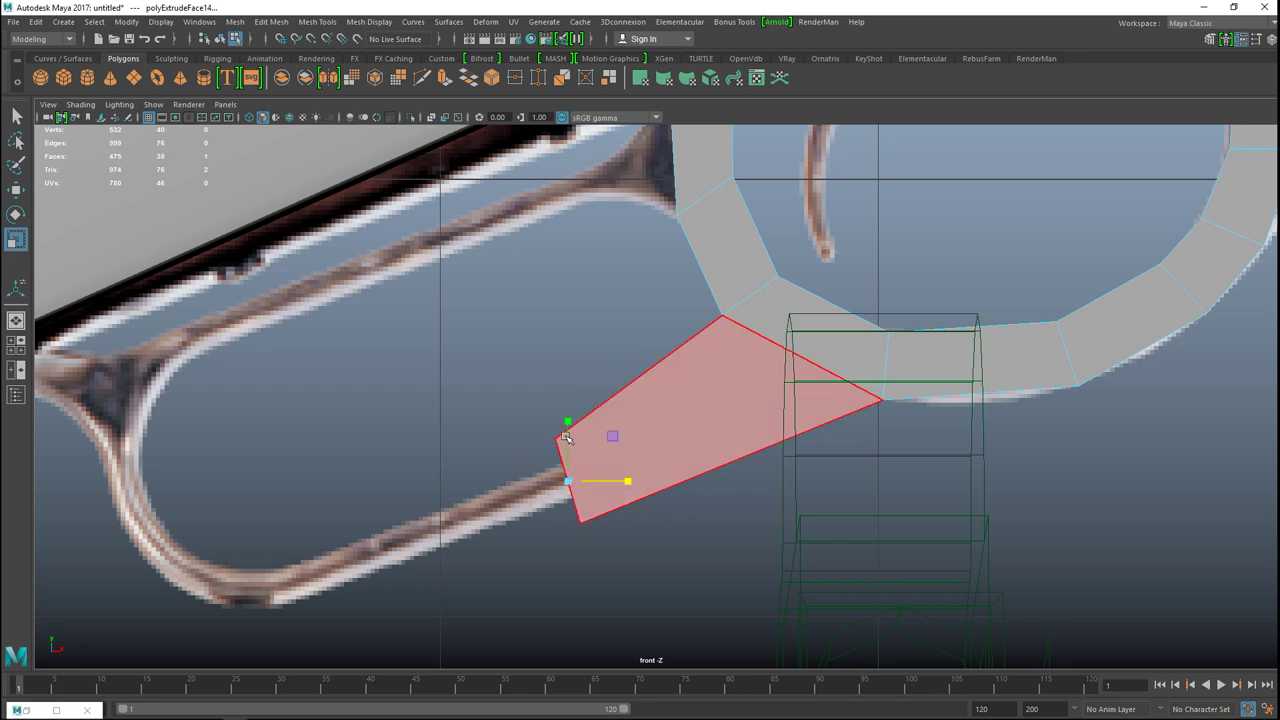
left_click_drag(566, 425, 713, 406)
key("w")
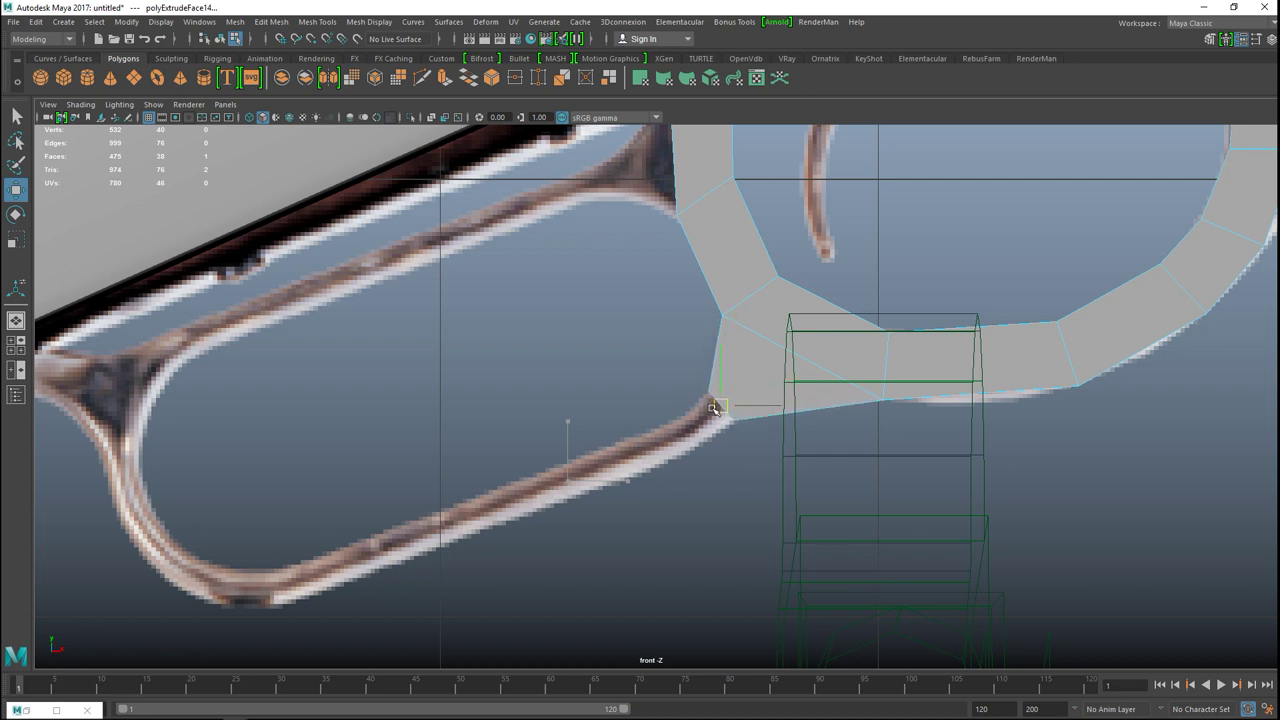
- Extrude the end face along the reference loop's lower bar, adding a short extra segment around its lower rear corner
mouse_move(706, 448)
right_mouse_down("shift")
mouse_move(688, 442)
mouse_move(716, 435)
right_mouse_up("shift")
left_click_drag(719, 407, 271, 592)
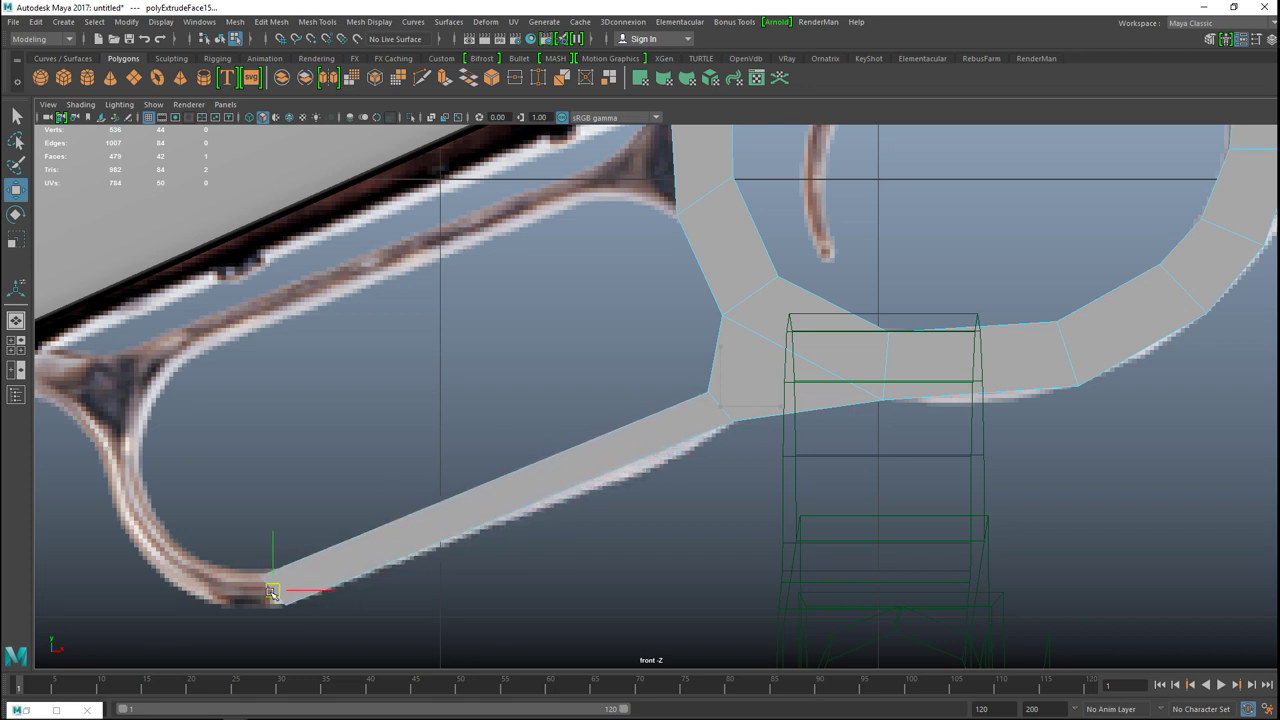
key("g")
key("w")
left_click_drag(270, 592, 194, 584)
- Rotate the short segment's end face to follow the upward bend of the reference loop's lower rear corner
key("e")
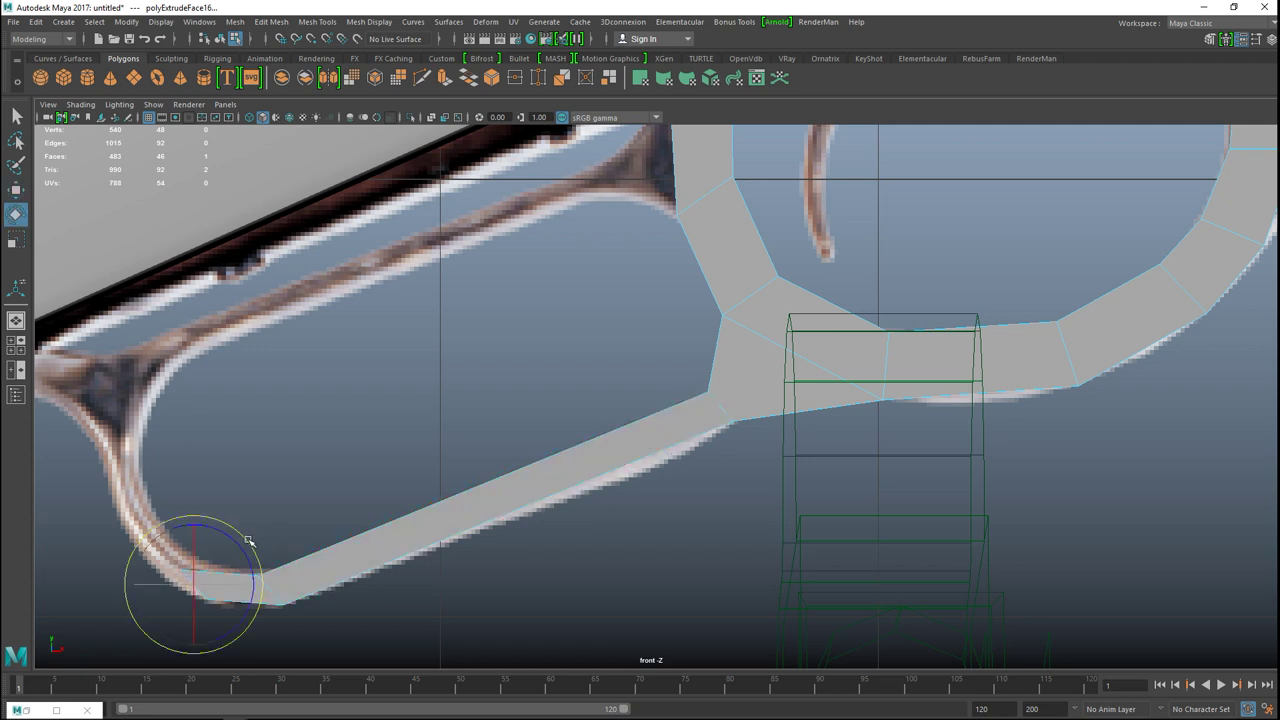
left_click_drag(253, 556, 240, 653)
left_click_drag(249, 548, 235, 633)
left_click_drag(249, 538, 251, 651)
left_click_drag(256, 602, 245, 638)
- Extrude the end face up along the loop's rear curve and rotate its end nearly level
key("ctrl+e")
key("w")
left_click_drag(194, 589, 113, 464)
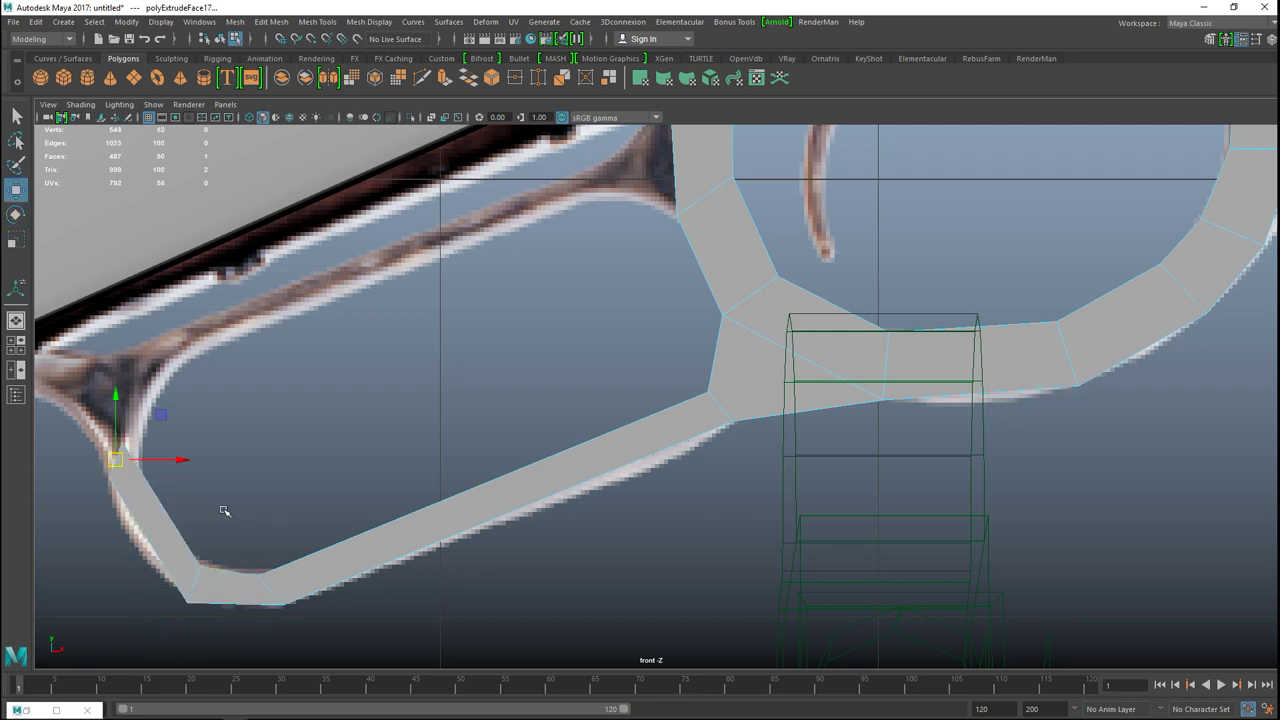
key("e")
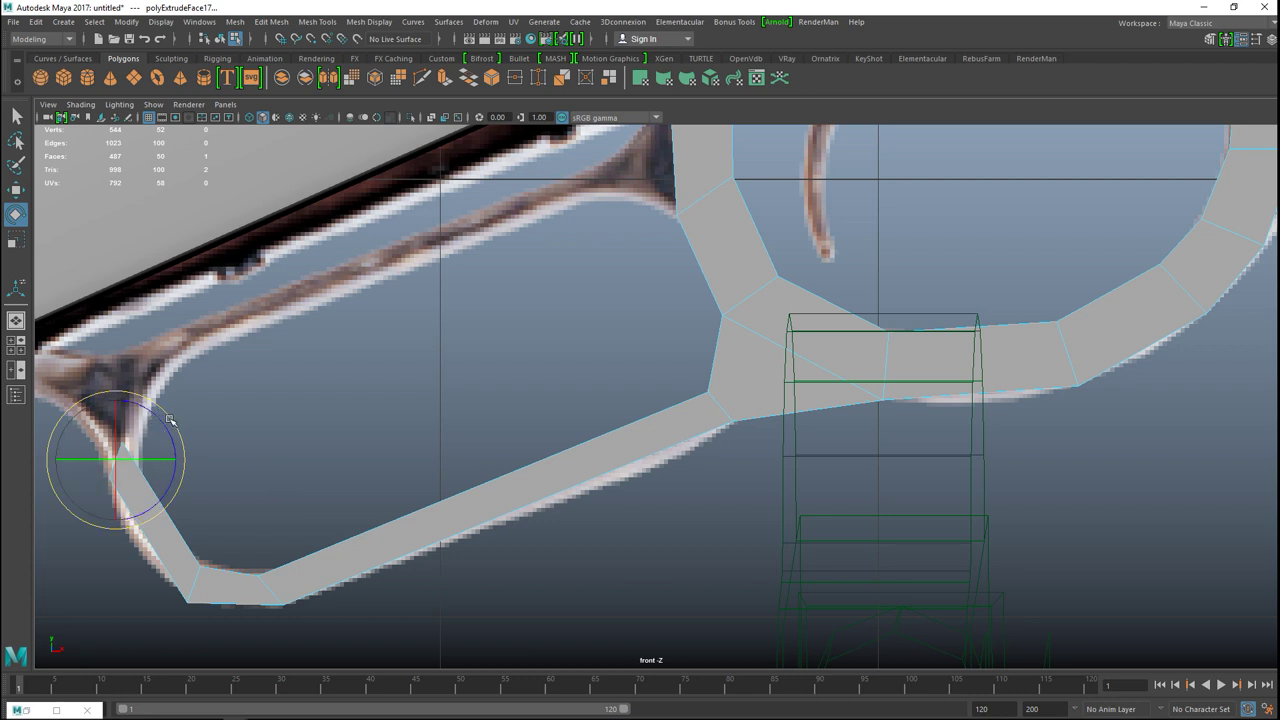
left_click_drag(172, 418, 197, 529)
- Extrude the end face up to the loop's upper rear corner and rotate it toward the upper bar
key("ctrl+e")
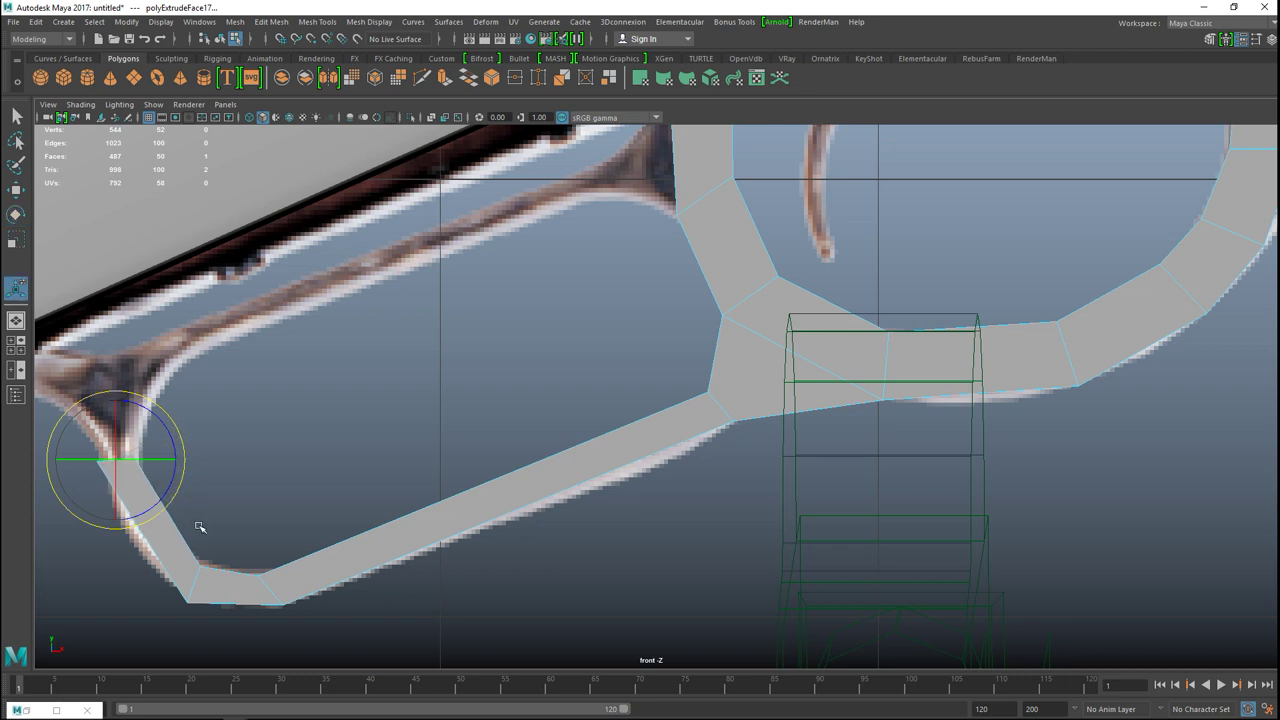
key("w")
left_click_drag(113, 457, 163, 349)
key("ctrl+e")
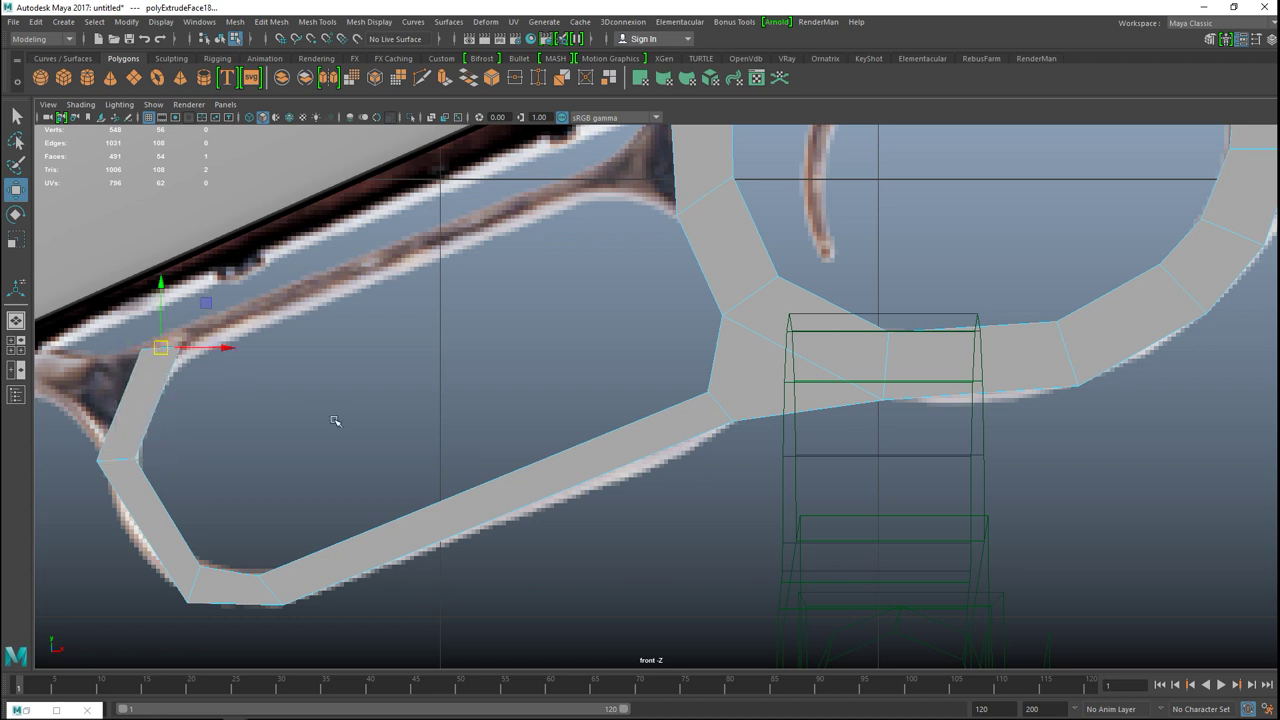
key("e")
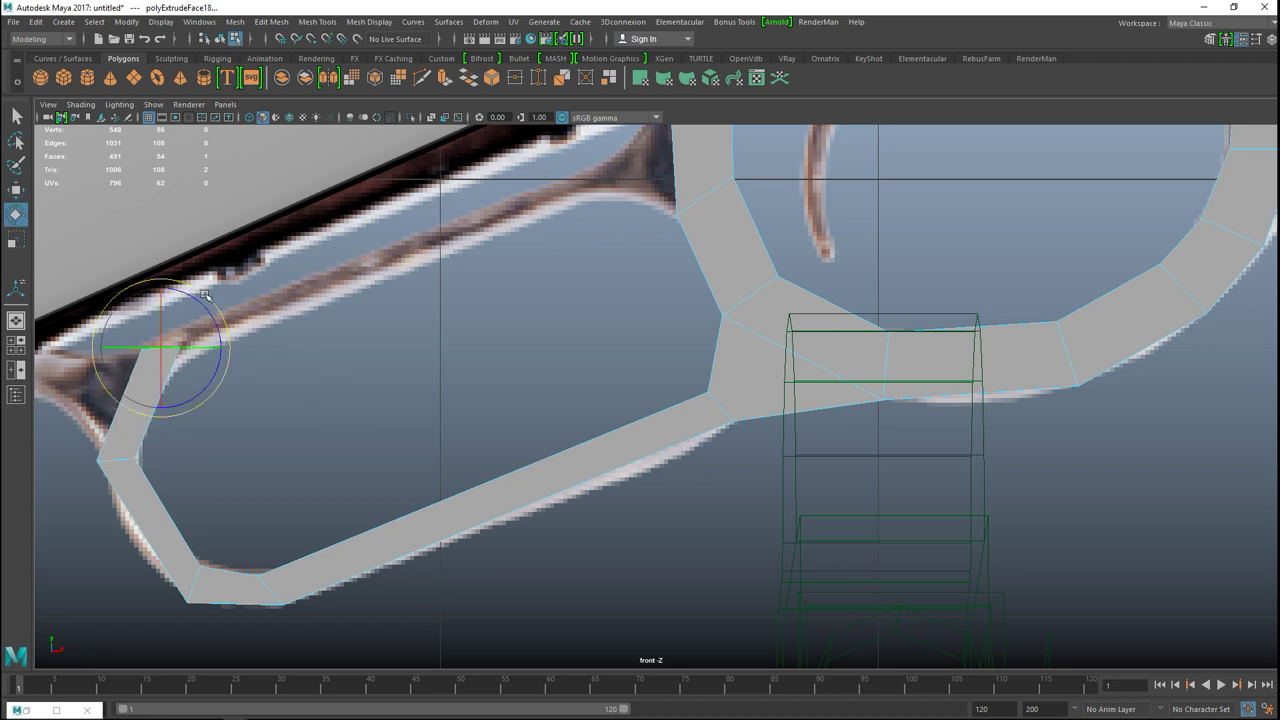
left_click_drag(210, 302, 234, 392)
- Extrude the end face forward along the loop's upper bar, stopping just short of the guard's rear post
key("ctrl+e")
key("w")
left_click_drag(162, 347, 617, 176)
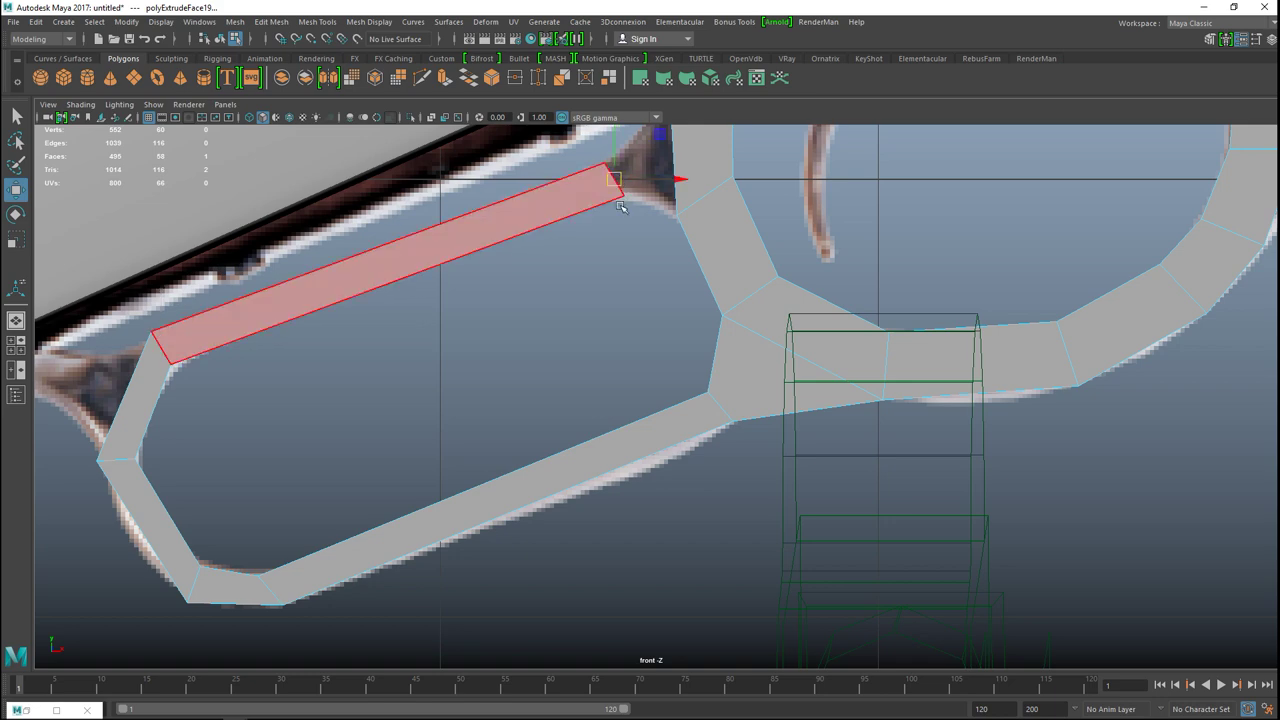
- Insert an edge loop near the top of the trigger guard's rear post in the perspective view
left_click(12, 350)
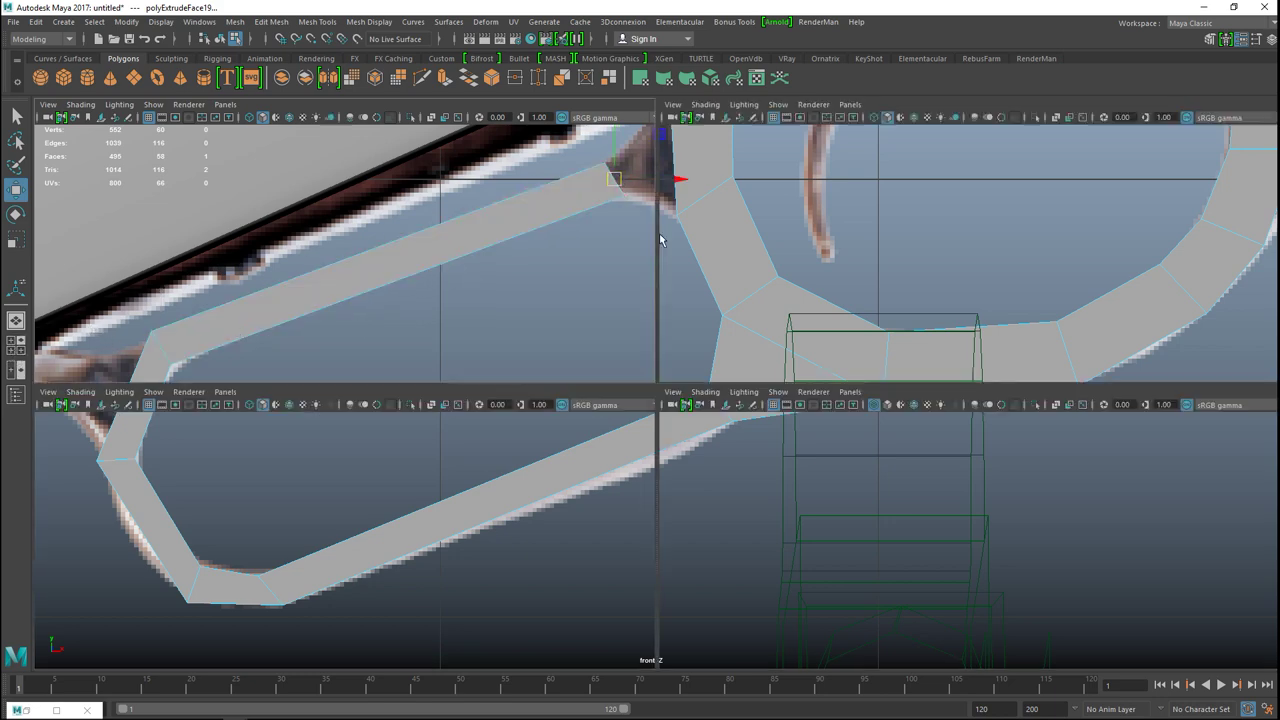
key("space")
key("space")
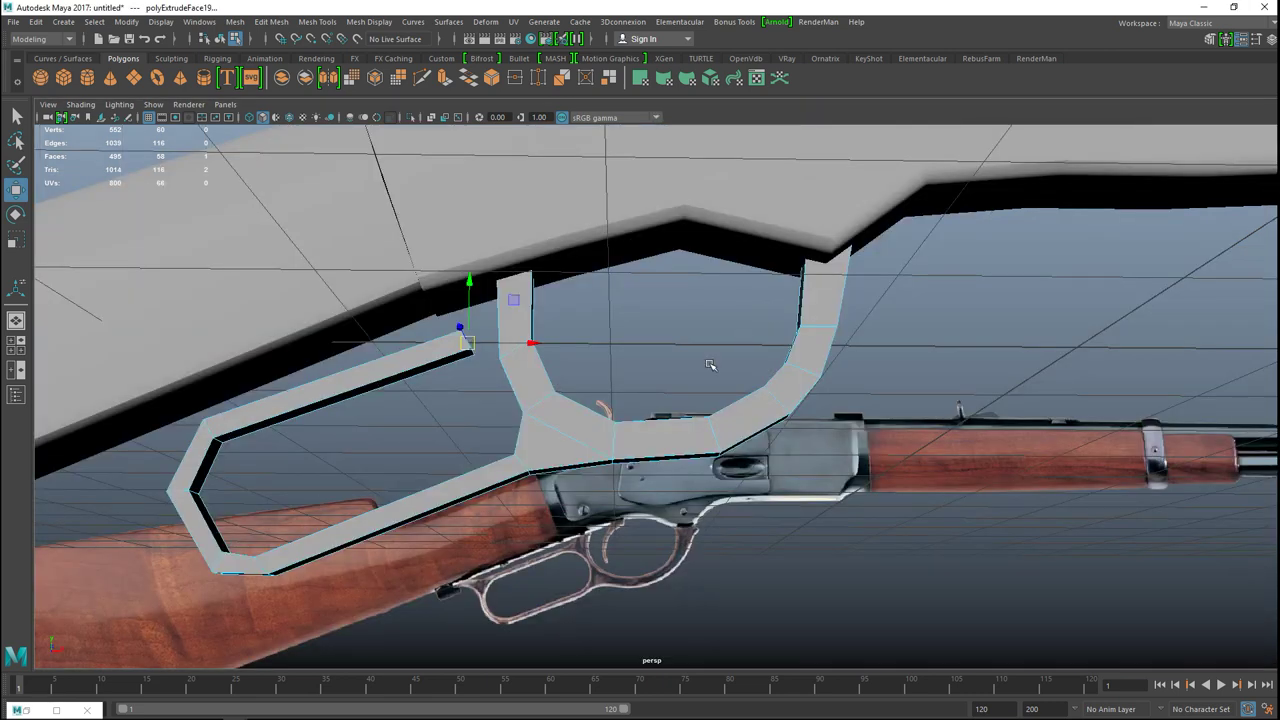
left_click_drag(643, 386, 764, 447, "alt")
scroll(765, 447, "up", 3)
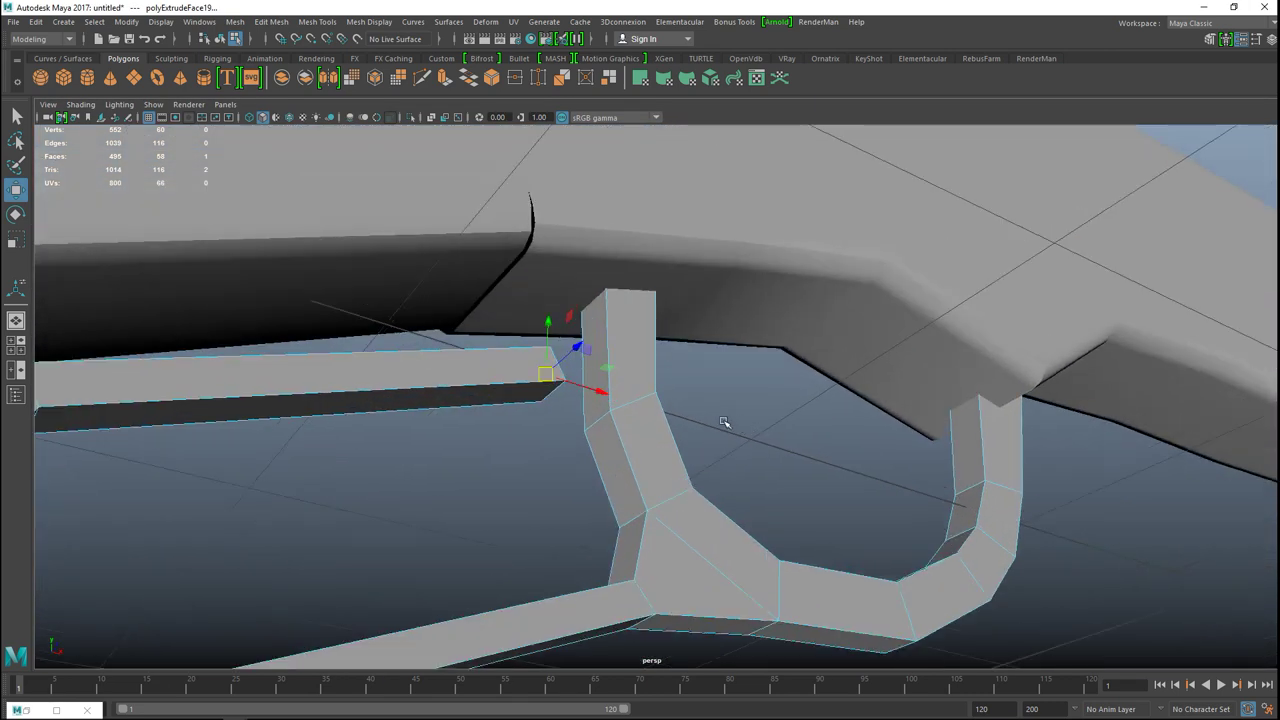
left_click(320, 23)
left_click(440, 122)
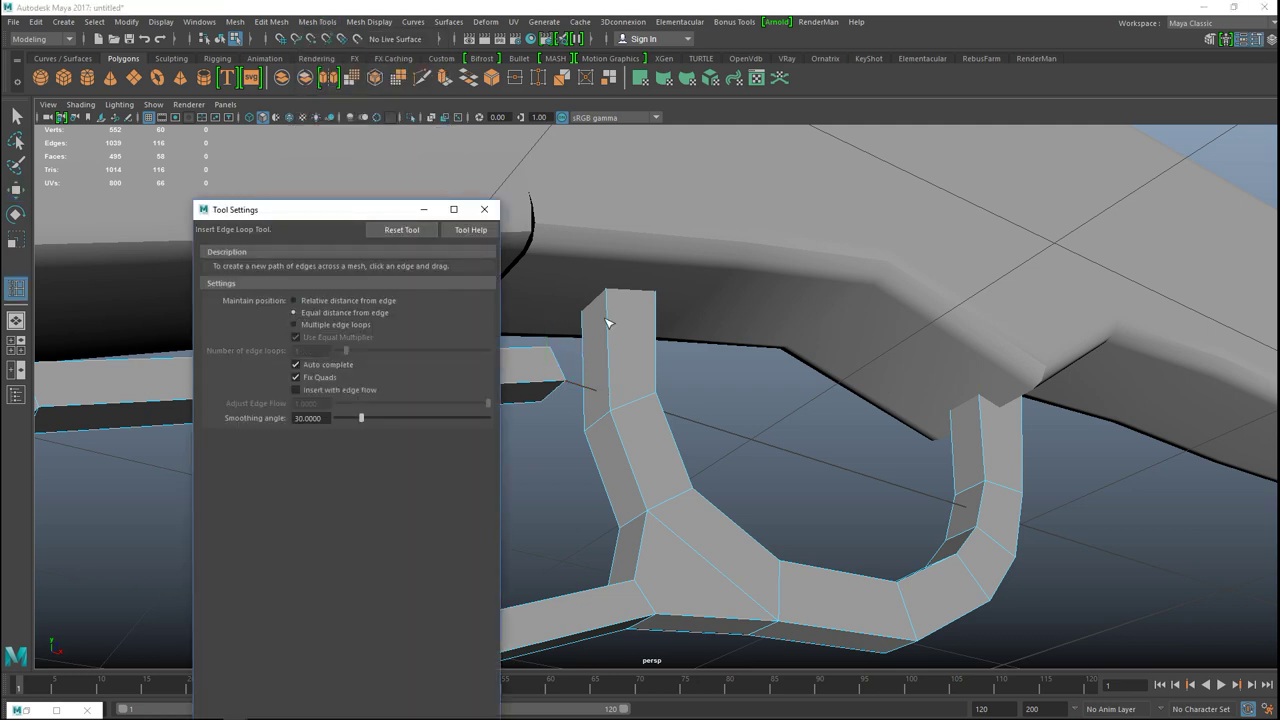
left_click(610, 323)
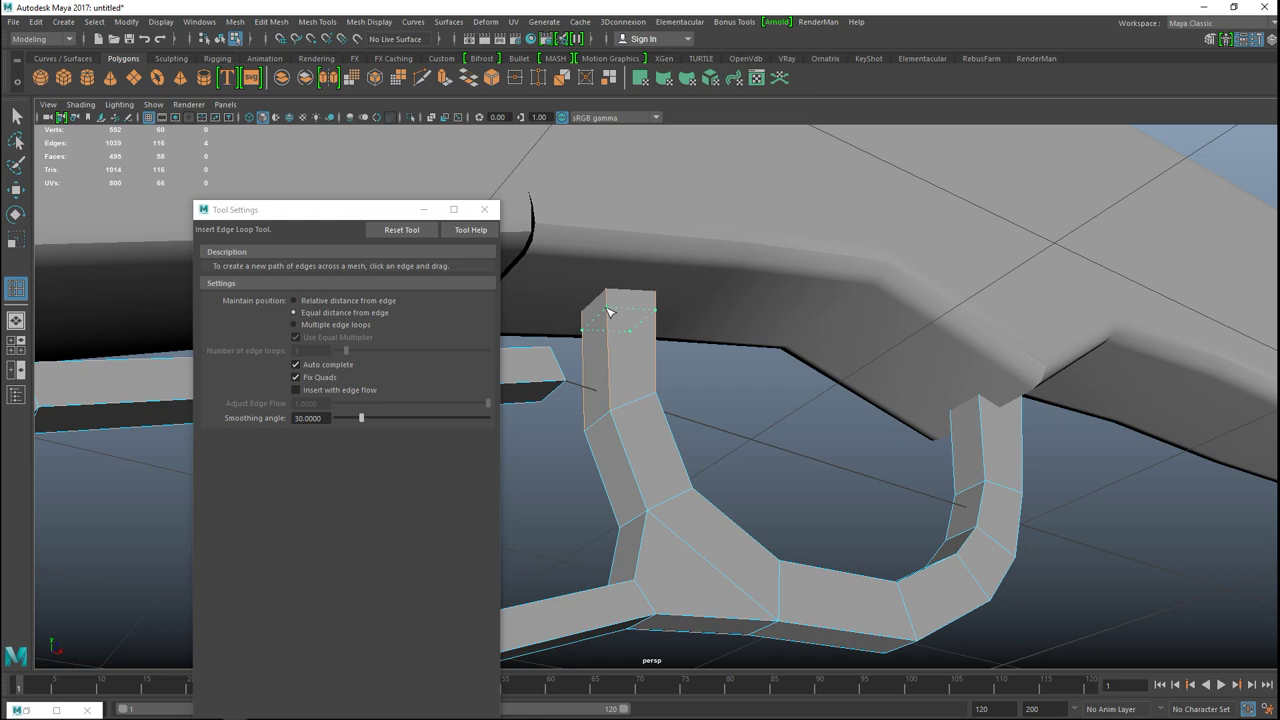
left_click(484, 209)
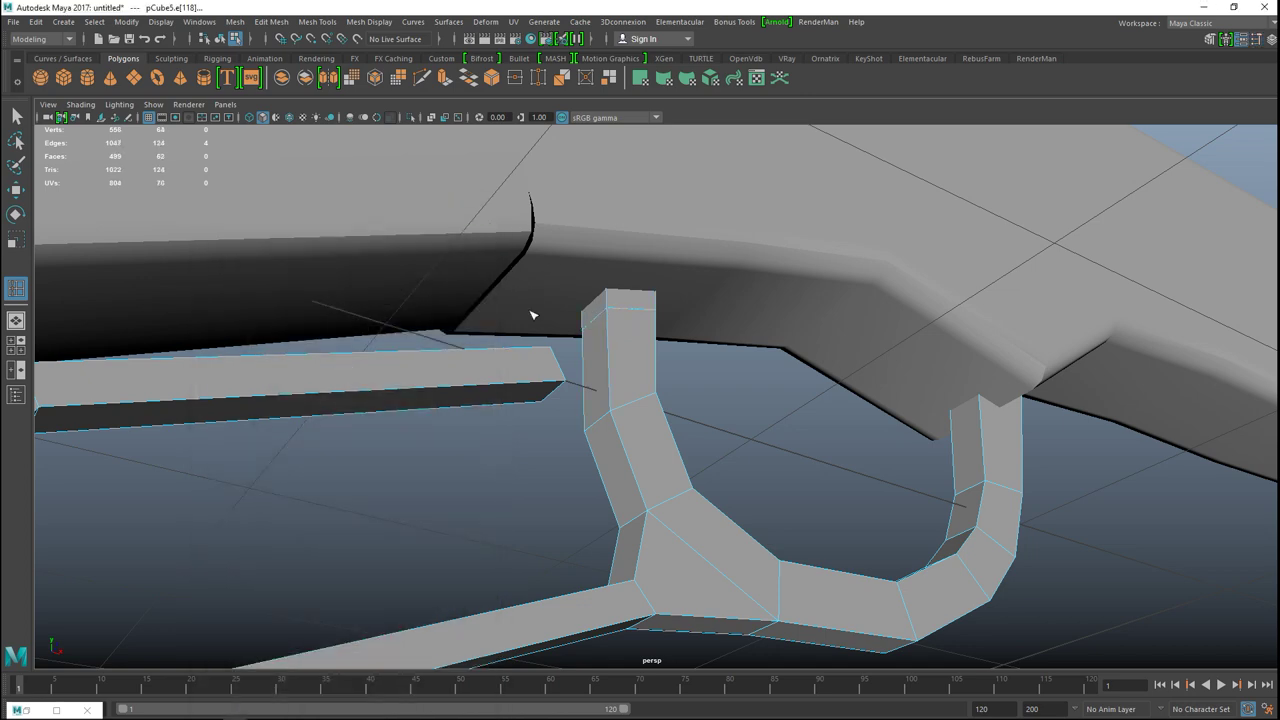
key("q")
left_click_drag(562, 382, 572, 402, "alt")
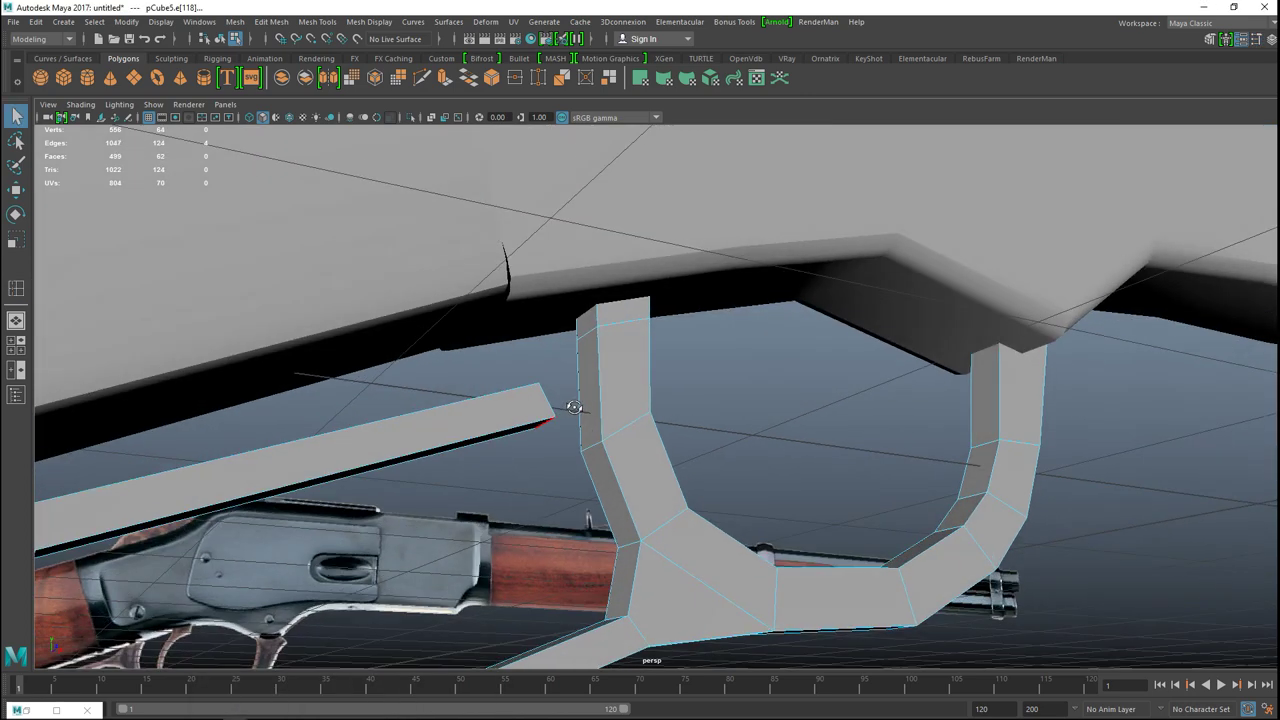
- Delete the rear-facing face of the guard post below the new edge loop and the end face of the loop's upper bar
right_click(586, 392)
left_click(587, 347)
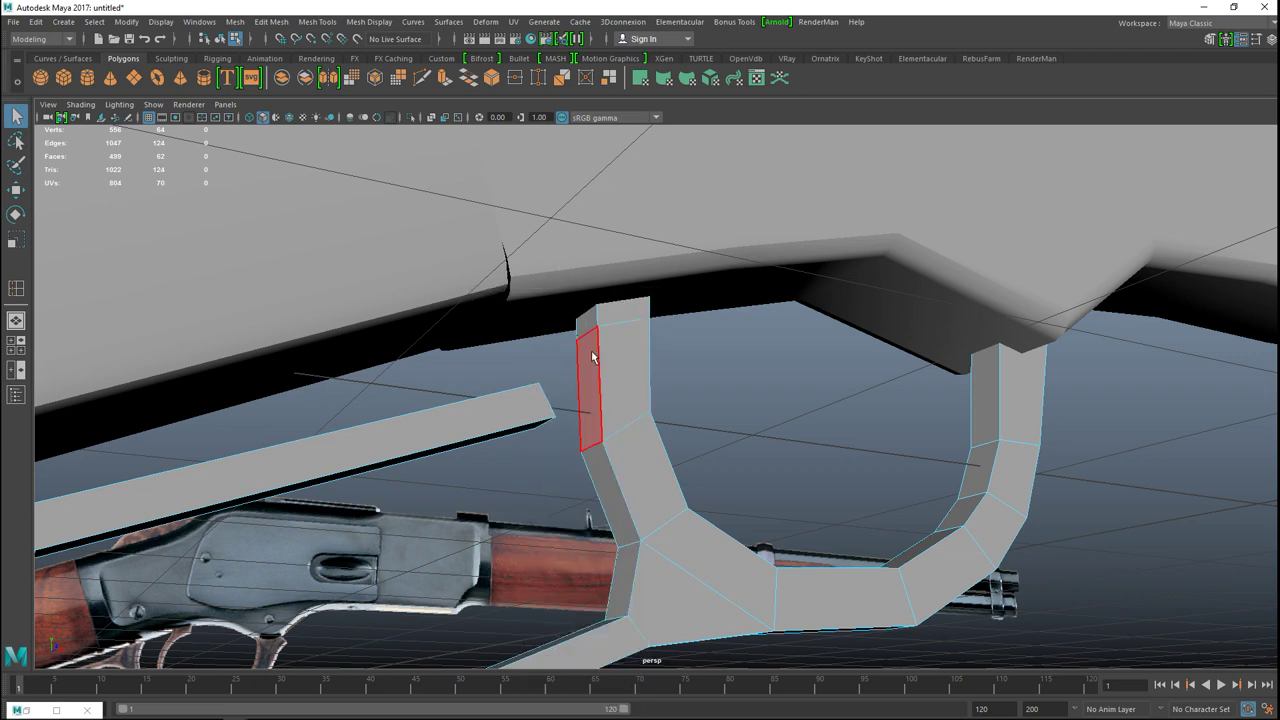
left_click(615, 386)
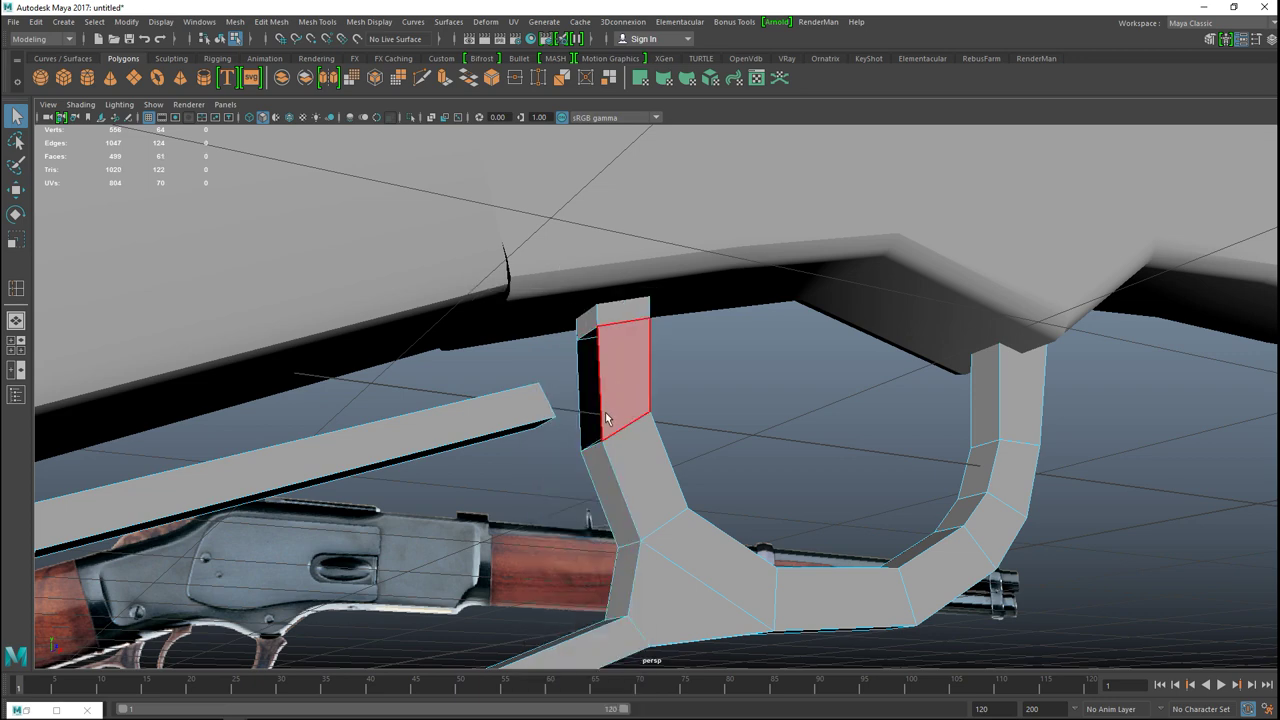
left_click_drag(600, 414, 527, 437, "alt")
left_click(527, 437)
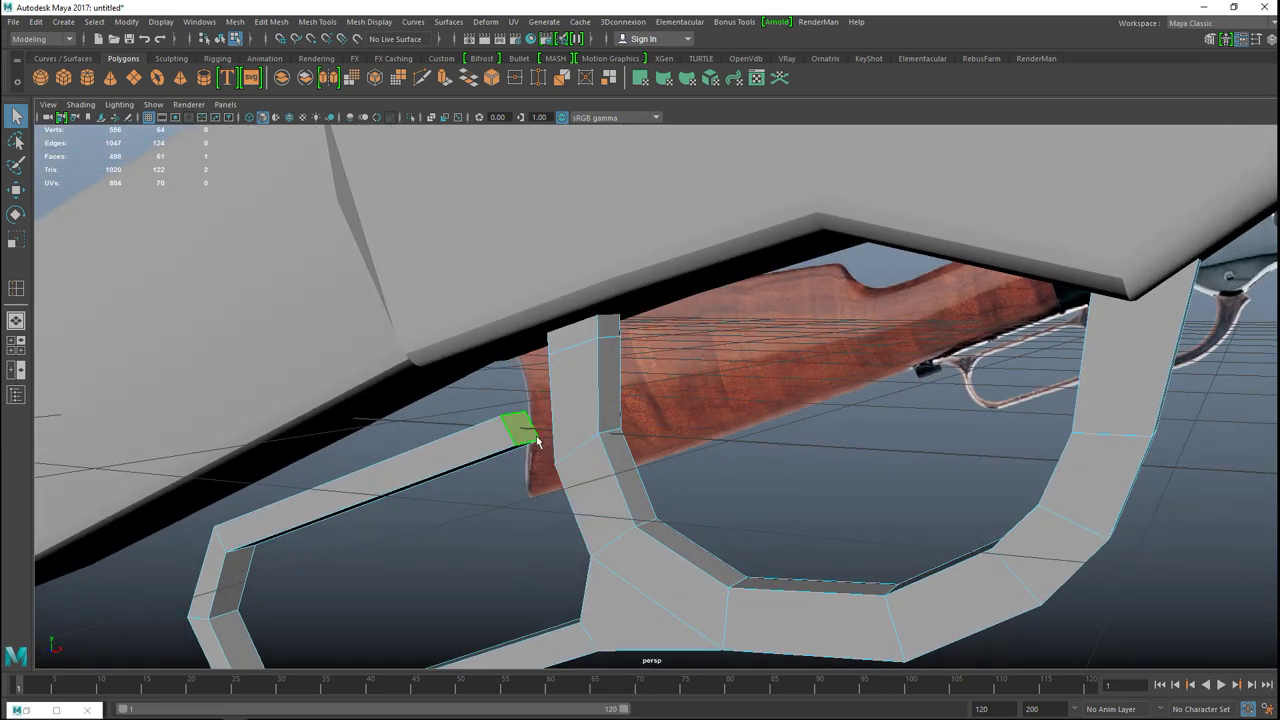
key("Delete")
- Select the border edges around the openings in the loop's upper bar and the guard's rear post
mouse_move(513, 316)
right_mouse_down()
mouse_move(520, 297)
mouse_move(513, 316)
right_mouse_up()
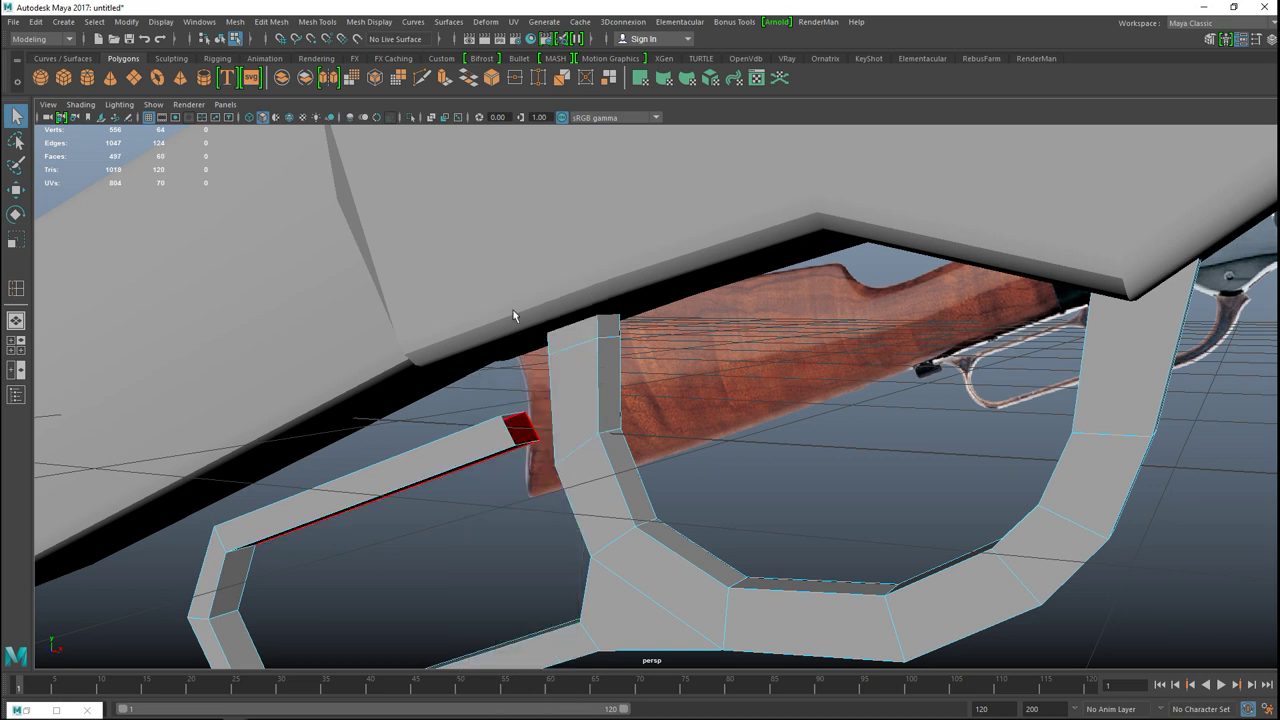
double_click(510, 414)
left_click_drag(486, 483, 591, 405, "alt")
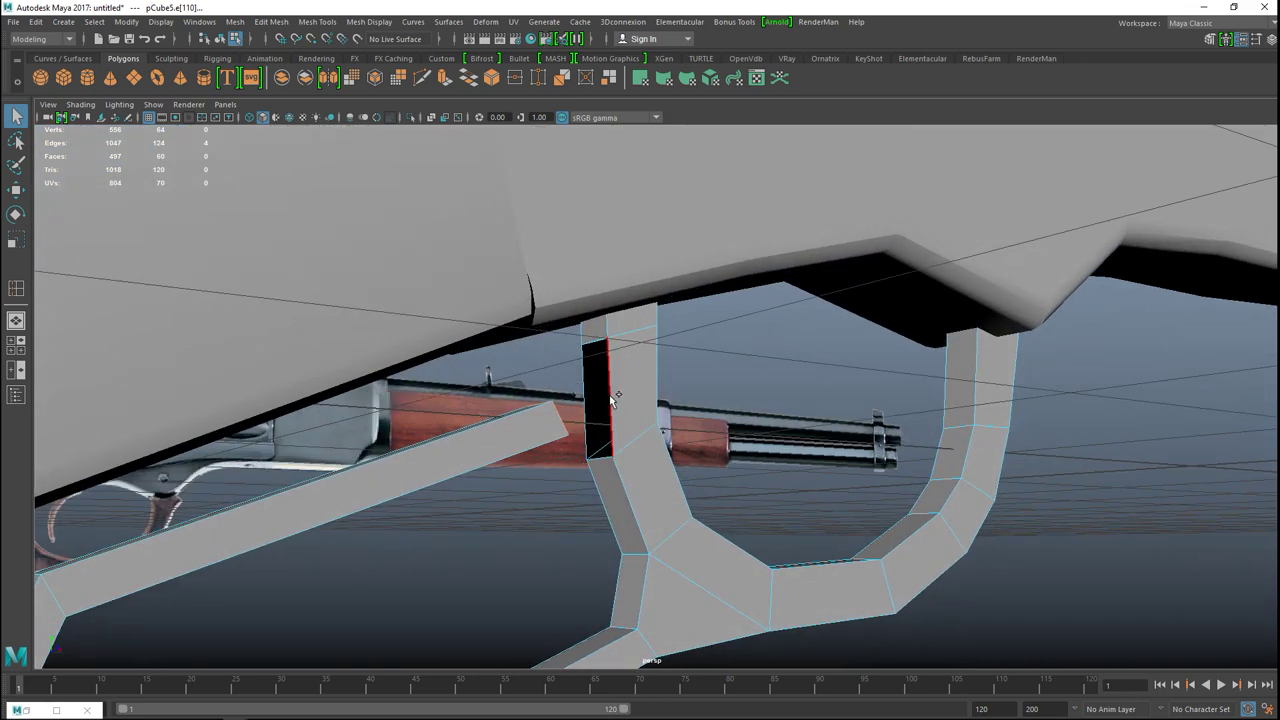
double_click(616, 400, "shift")
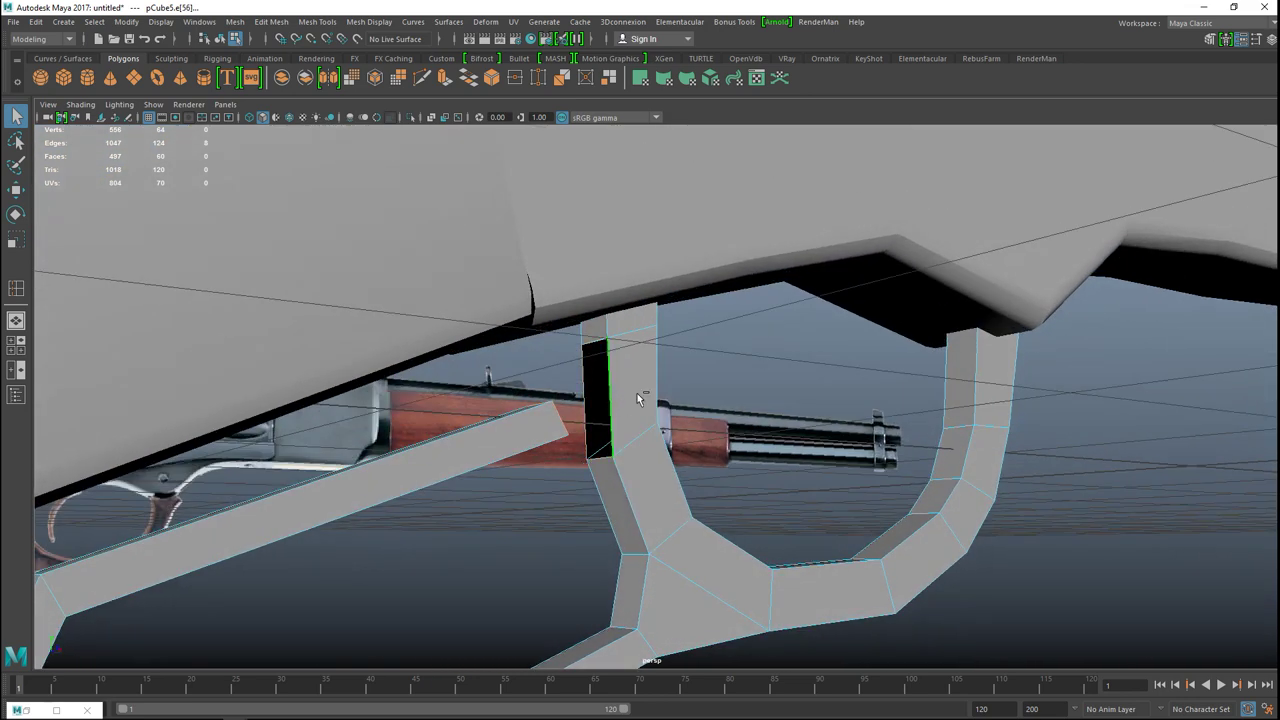
- Try to bridge the two openings with a smooth path + curve and 3 divisions
left_click(272, 22)
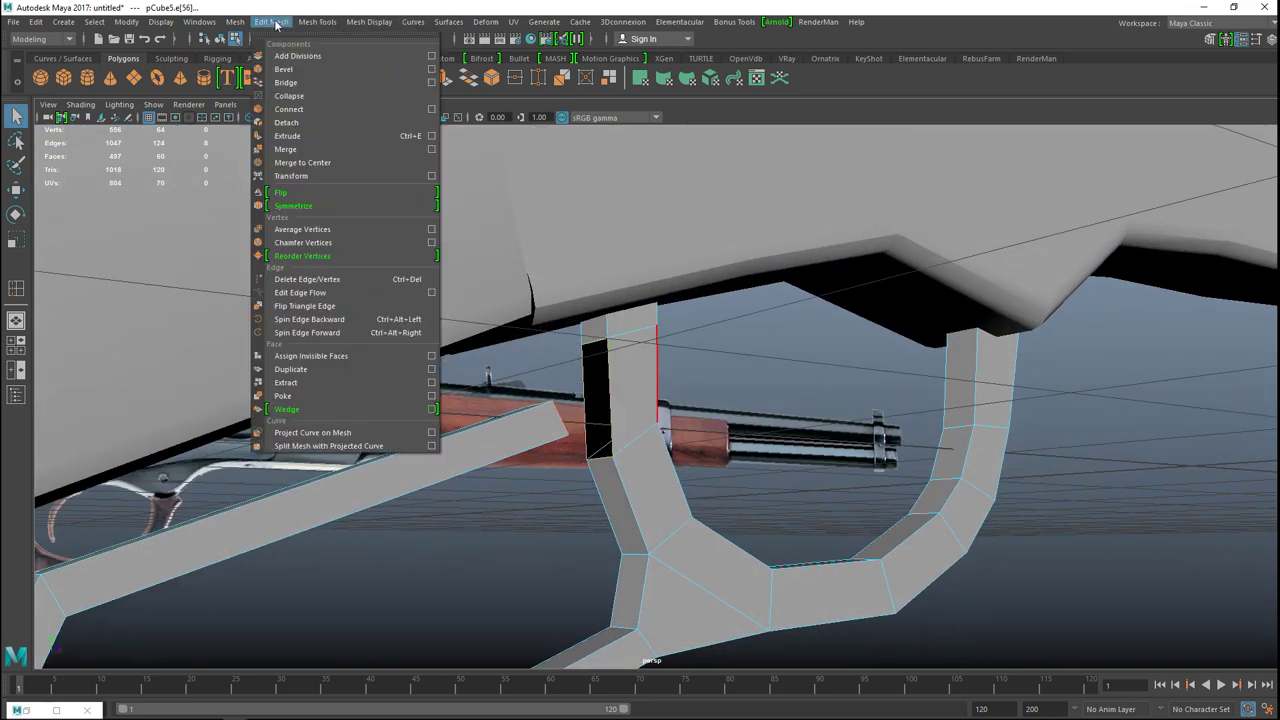
left_click(431, 82)
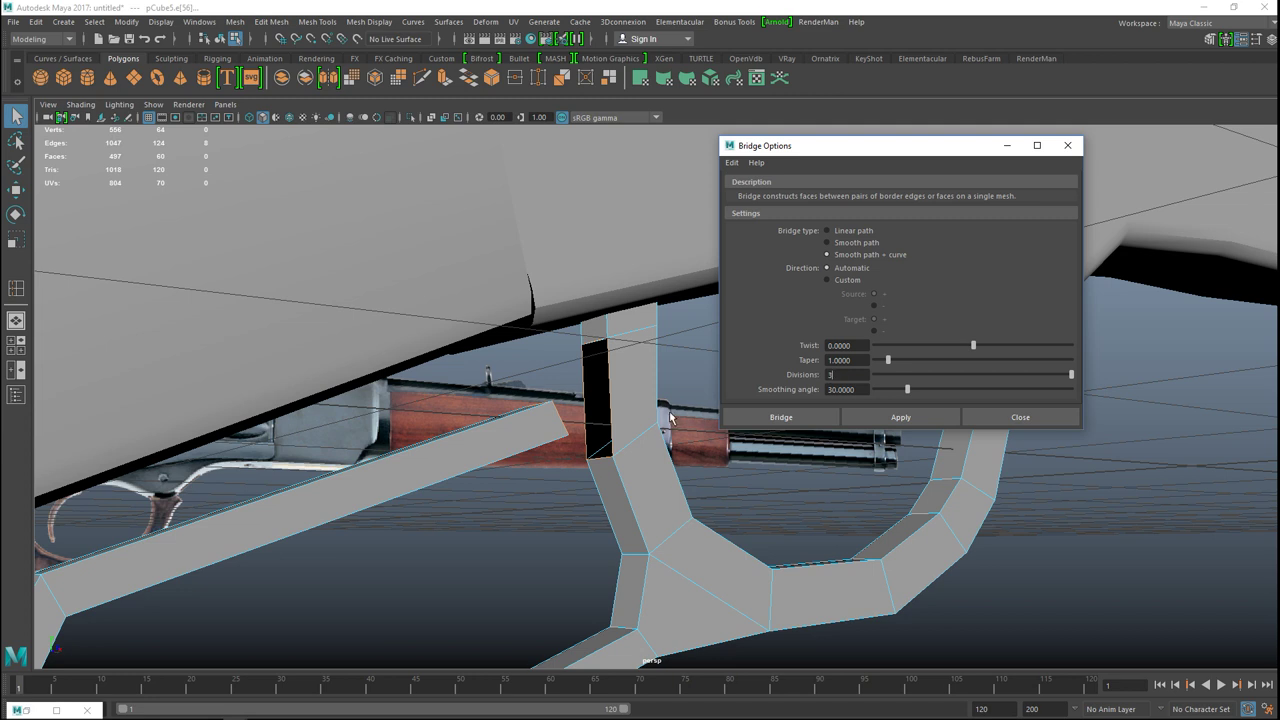
left_click(778, 417)
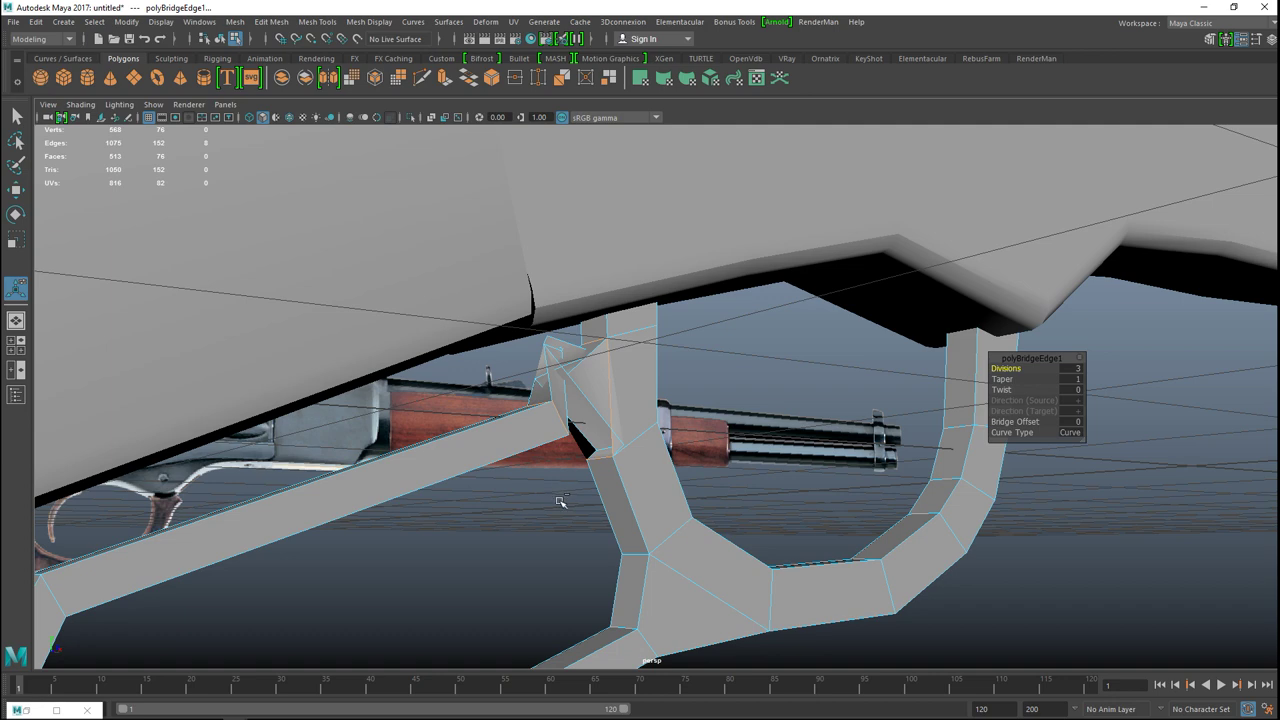
key("ctrl+z")
- Try to bridge the openings of the loop's upper bar and the guard's rear post with a linear path and 3 divisions
scroll(597, 506, "up", 2)
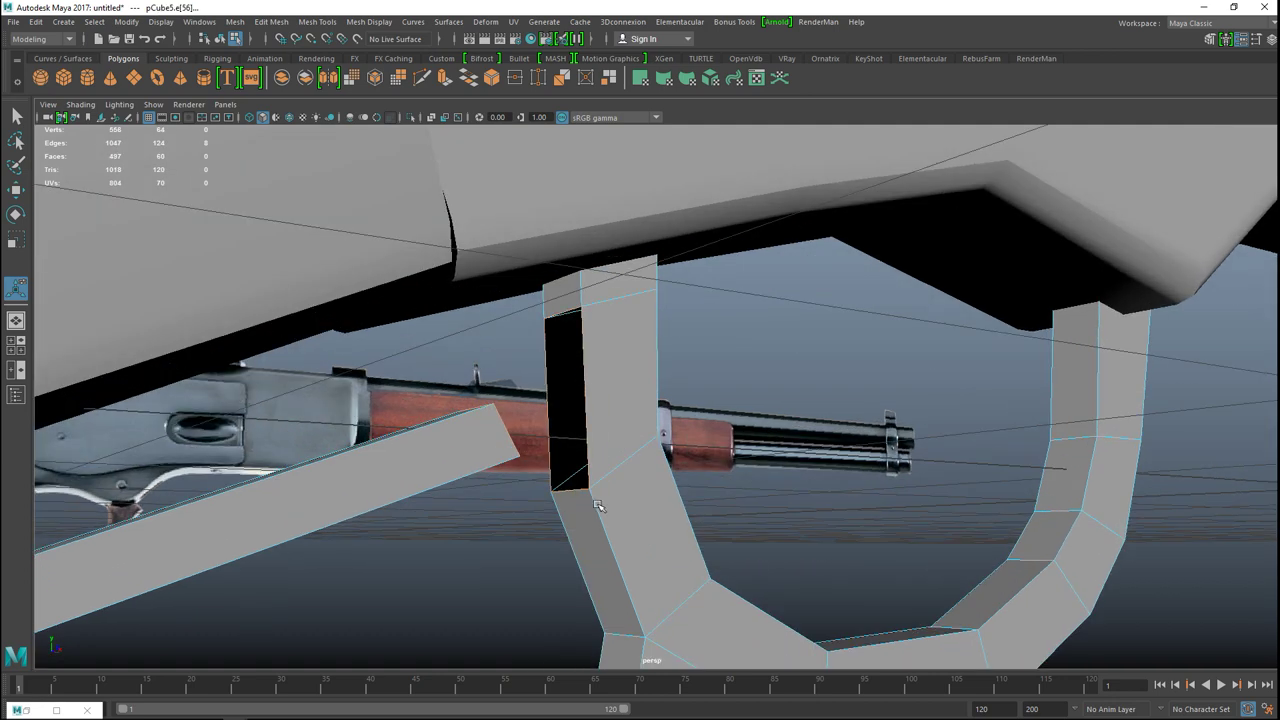
left_click_drag(597, 506, 800, 492, "alt")
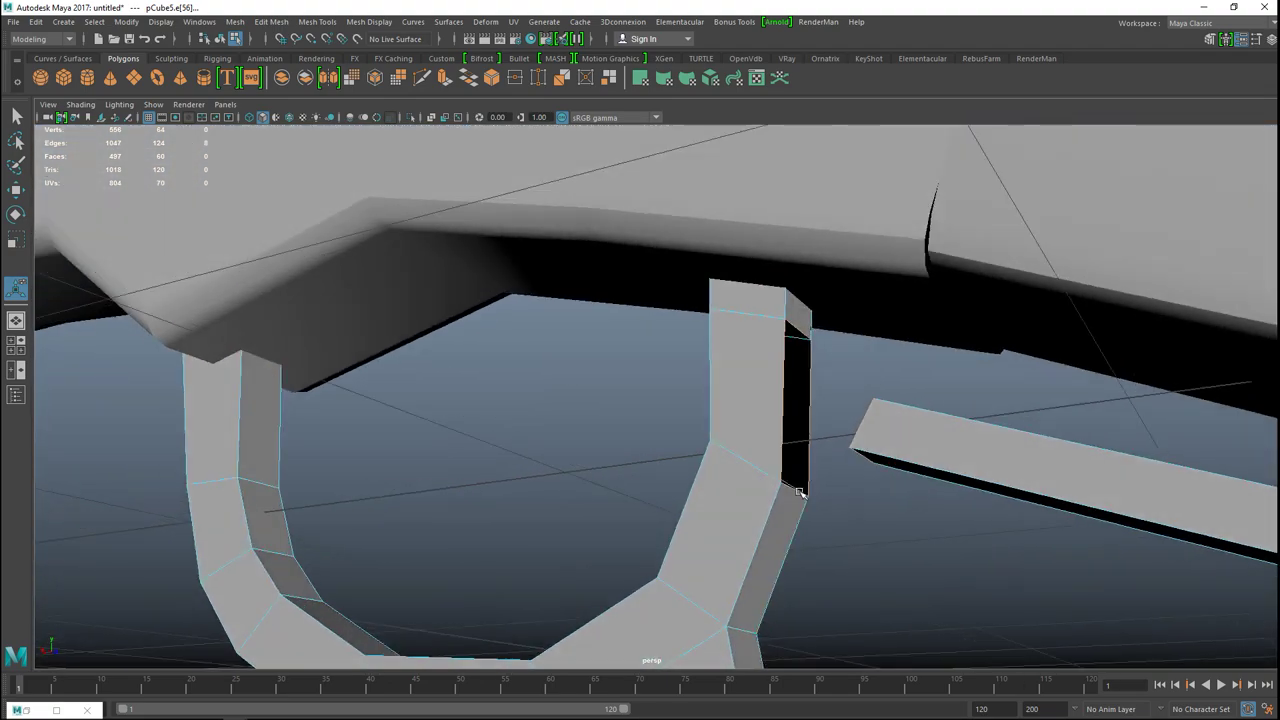
key("4")
left_click_drag(912, 554, 556, 578, "alt")
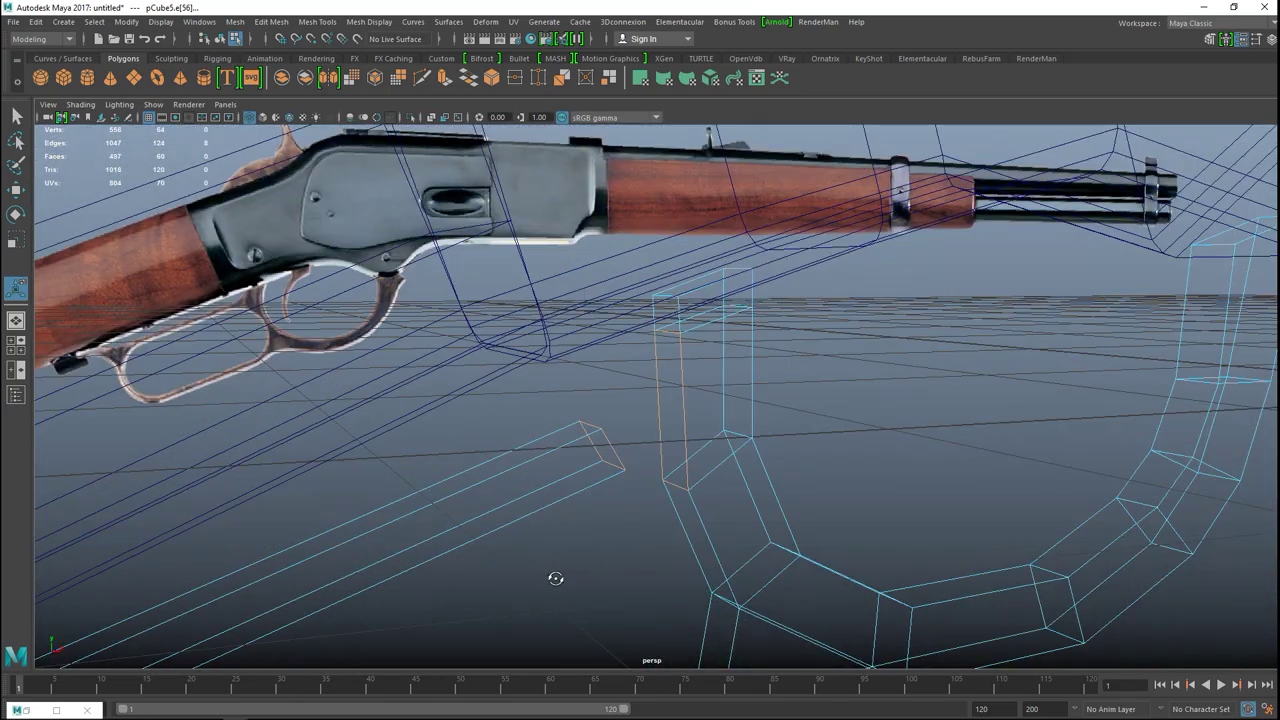
key("5")
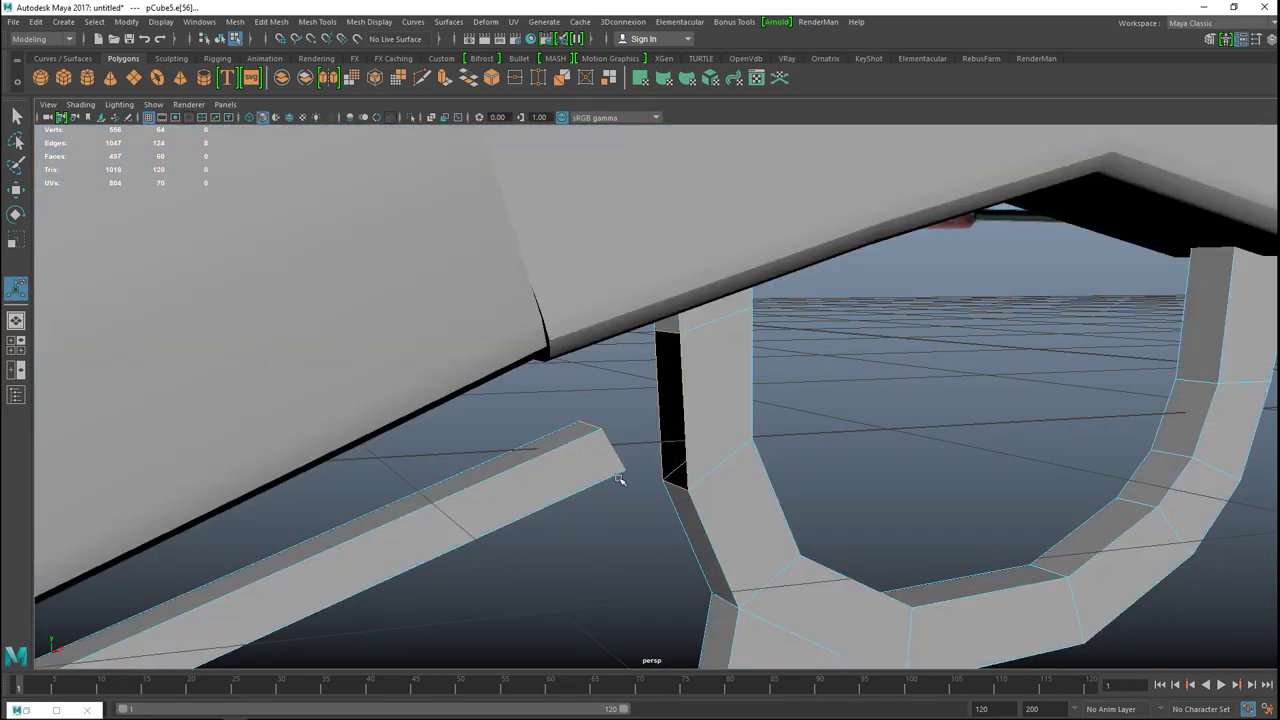
left_click(317, 21)
left_click(317, 21)
left_click(271, 21)
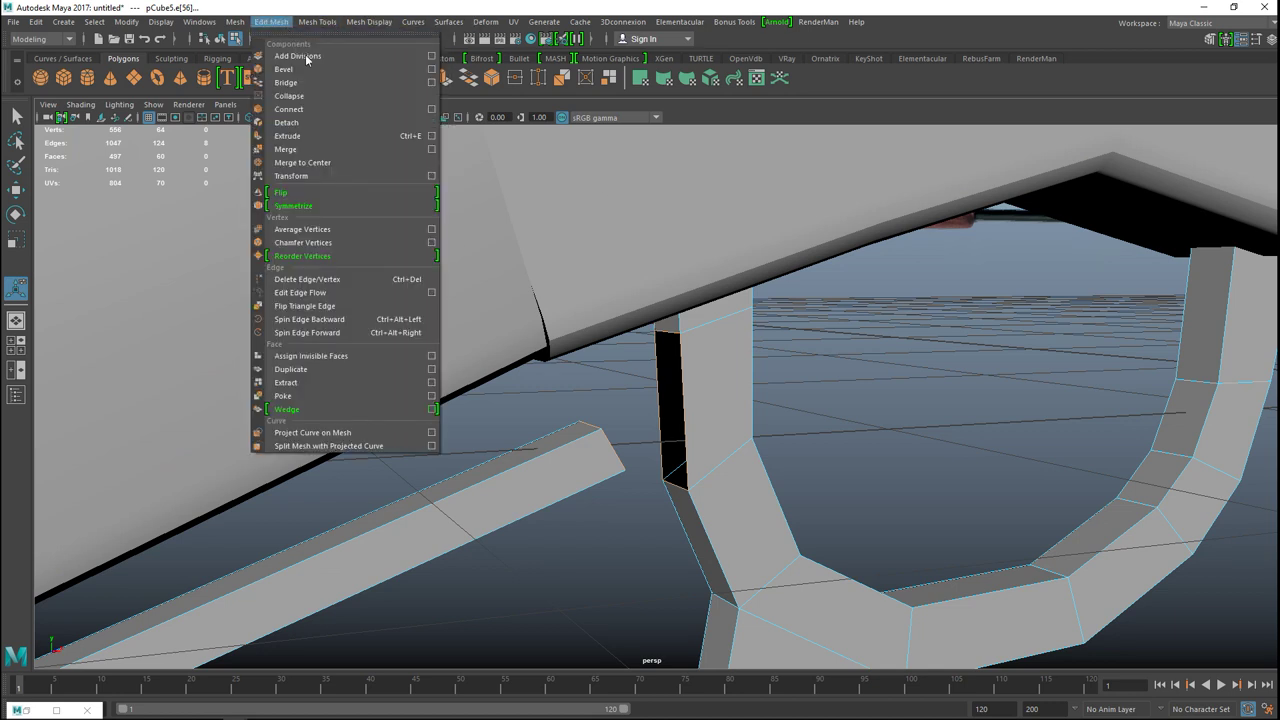
left_click(432, 83)
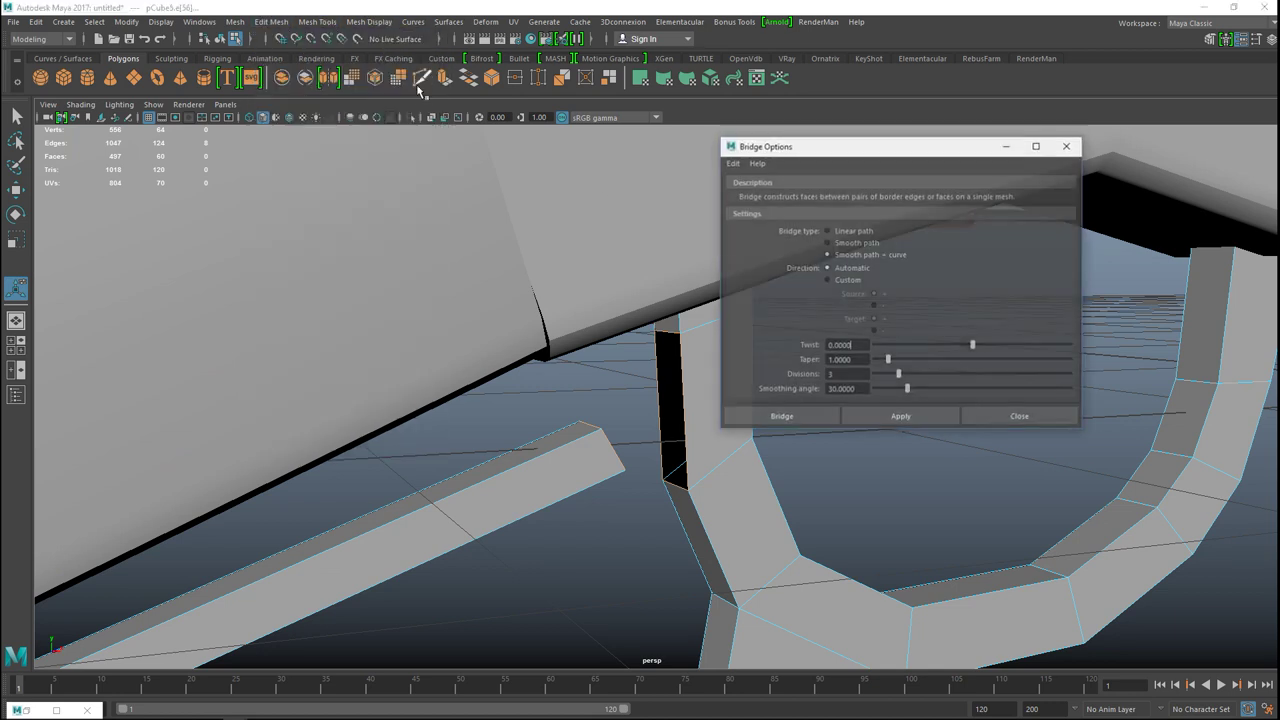
left_click(732, 162)
left_click(753, 190)
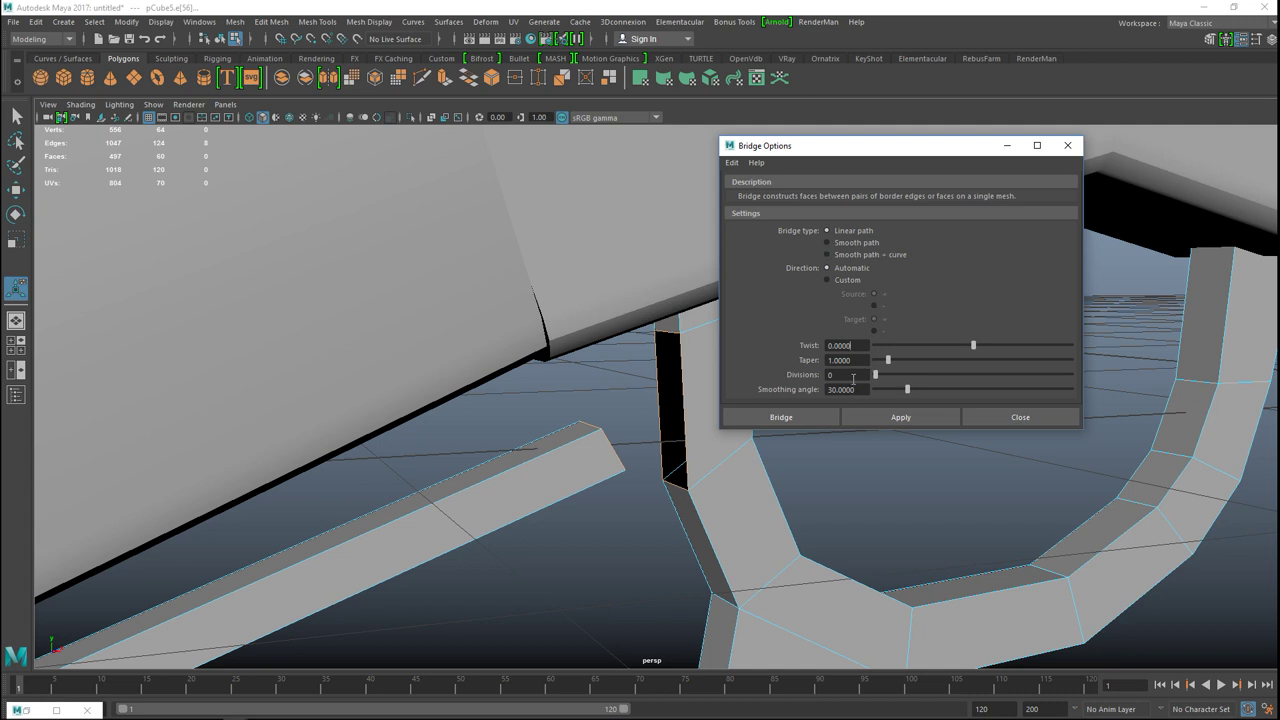
type("3")
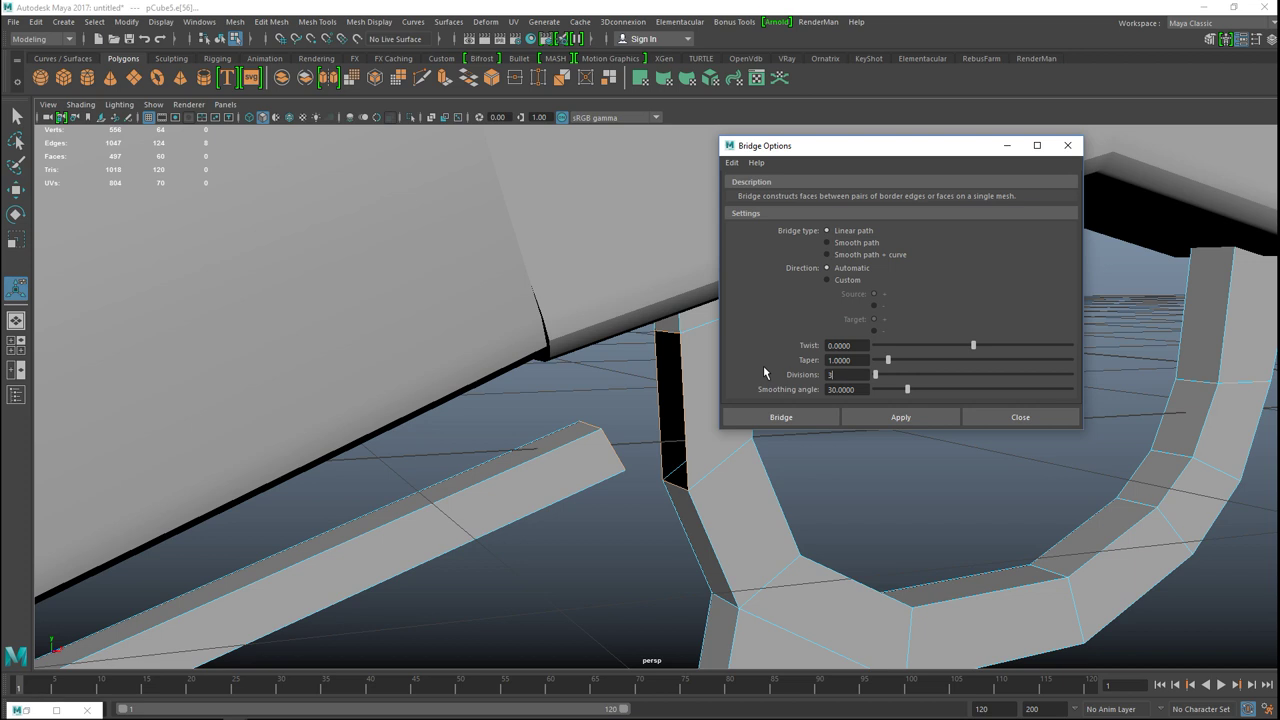
left_click(808, 417)
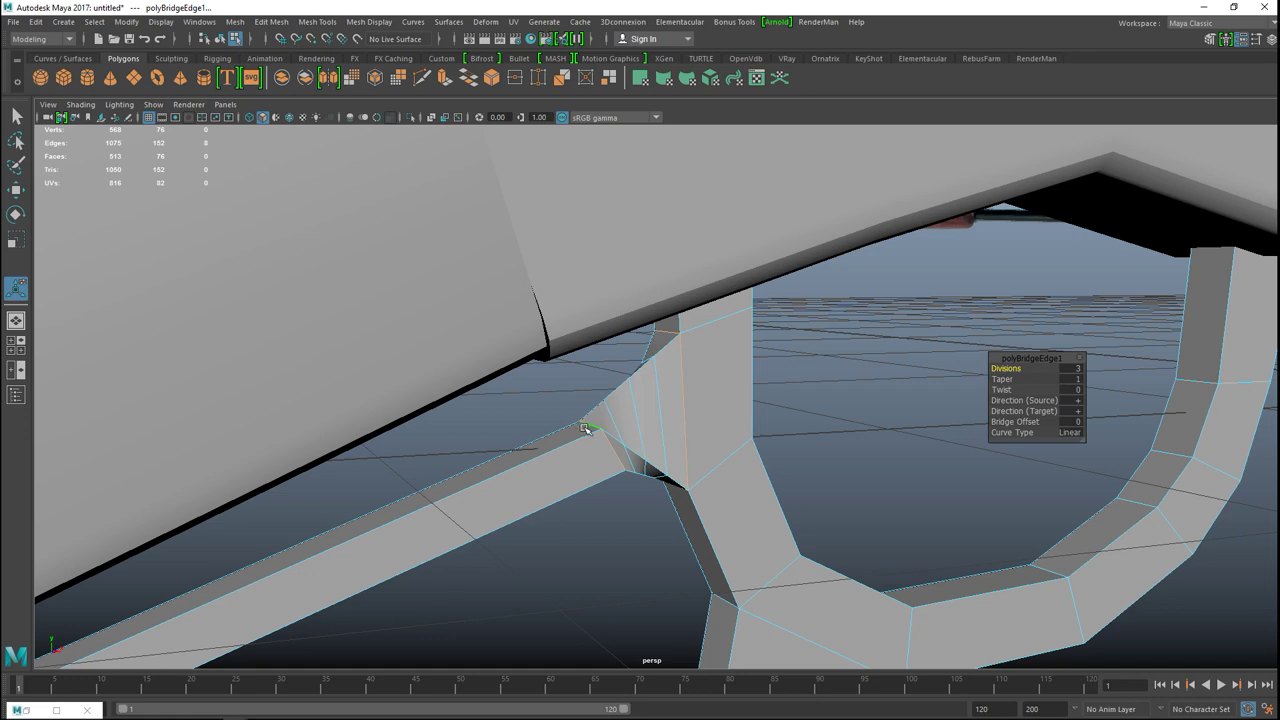
mouse_move(637, 459)
left_mouse_down("alt")
mouse_move(709, 446)
mouse_move(680, 425)
mouse_move(624, 460)
left_mouse_up("alt")
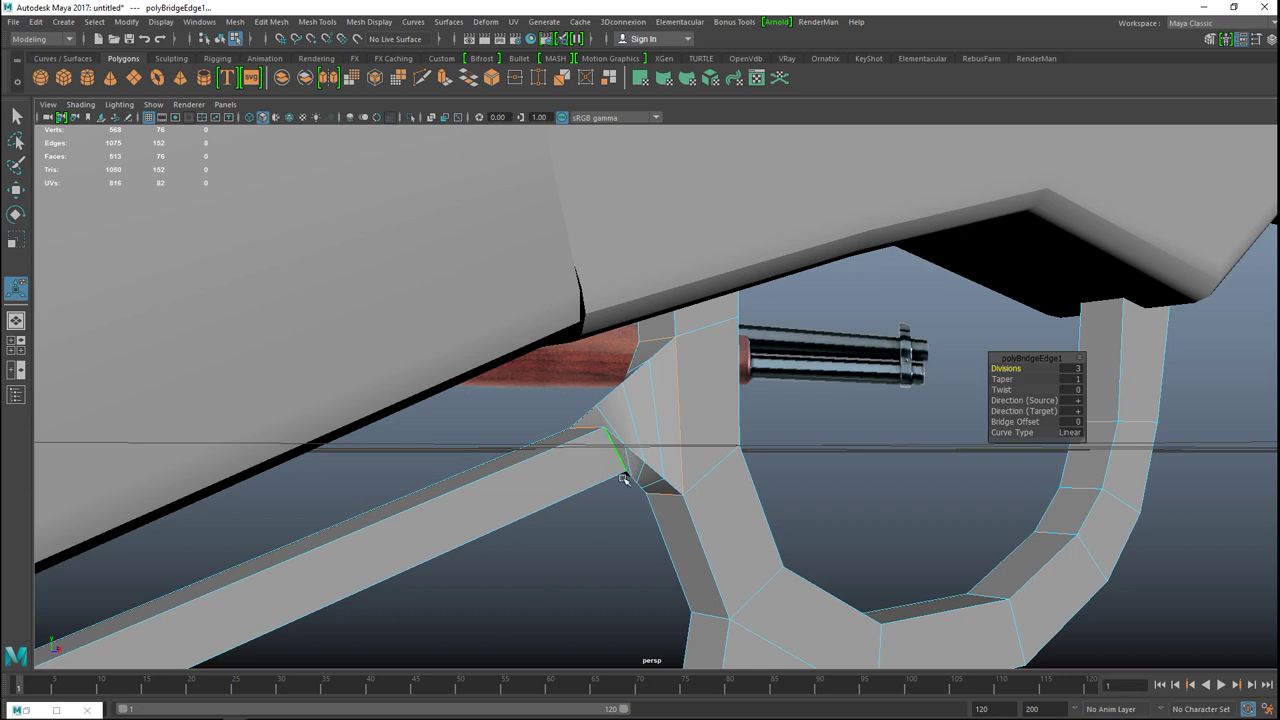
key("ctrl+z")
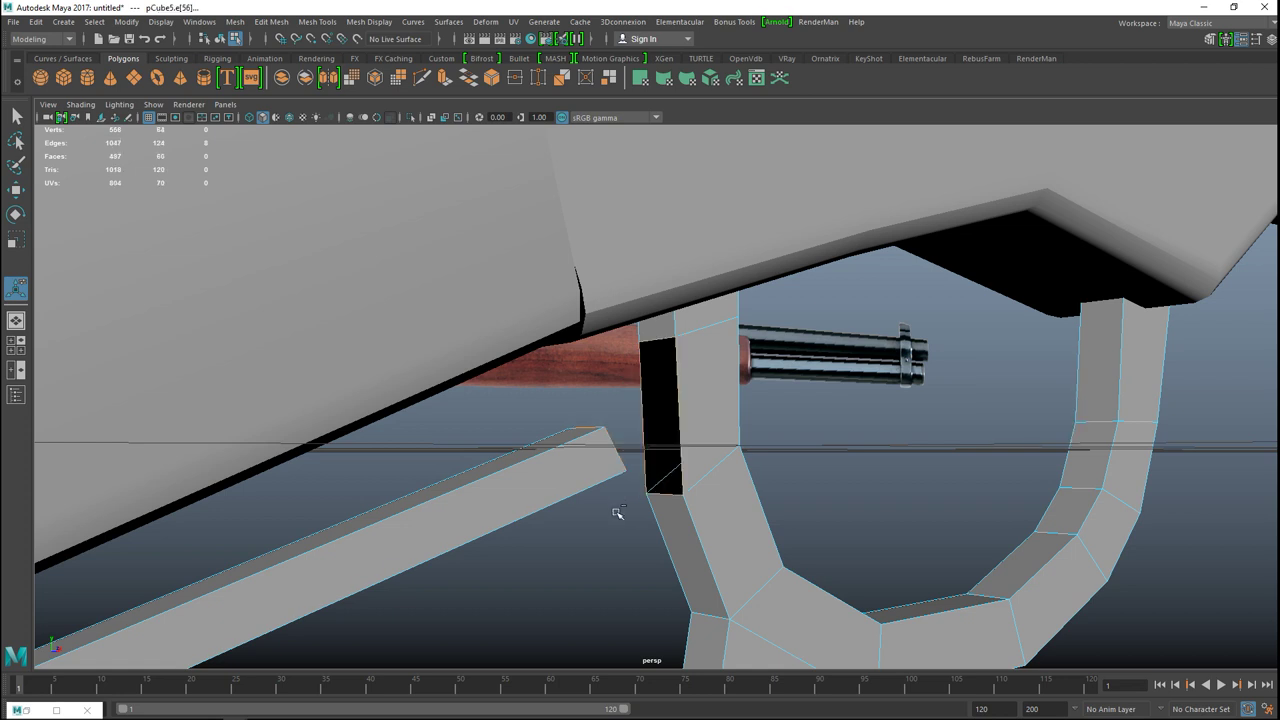
- Reset the Bridge options and bridge the two openings with a linear path and 3 divisions
left_click(278, 25)
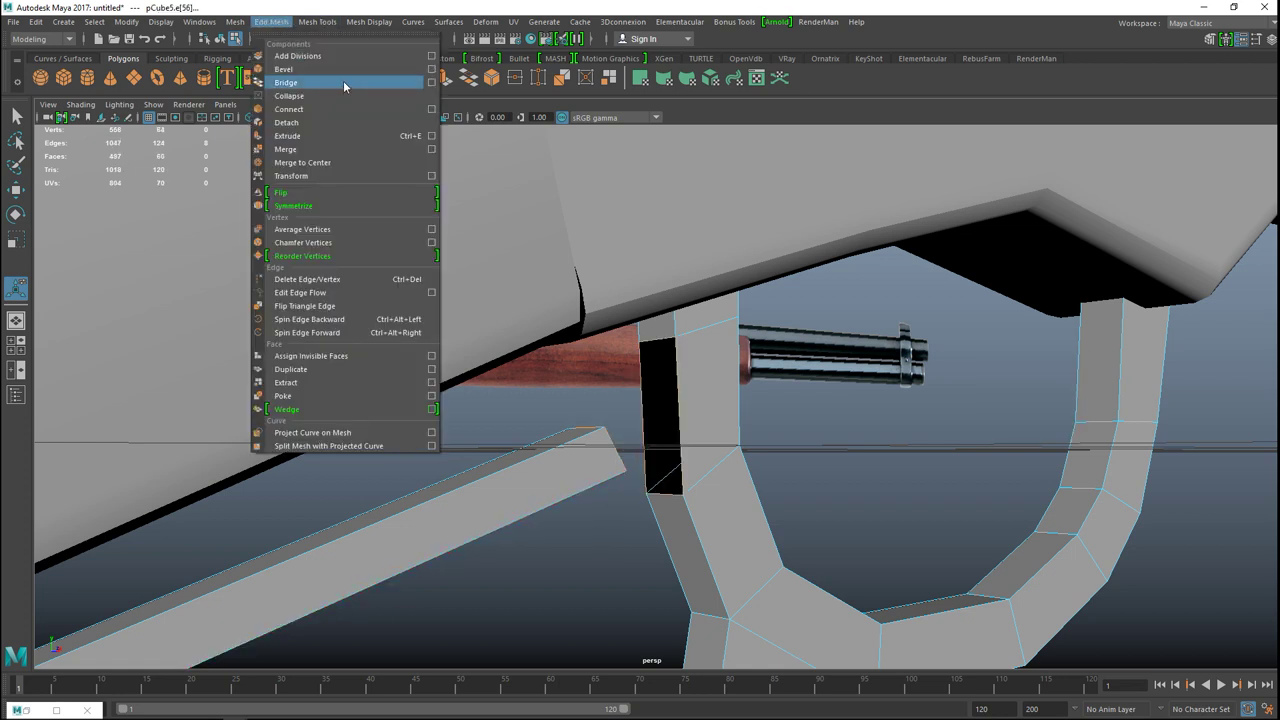
left_click(434, 84)
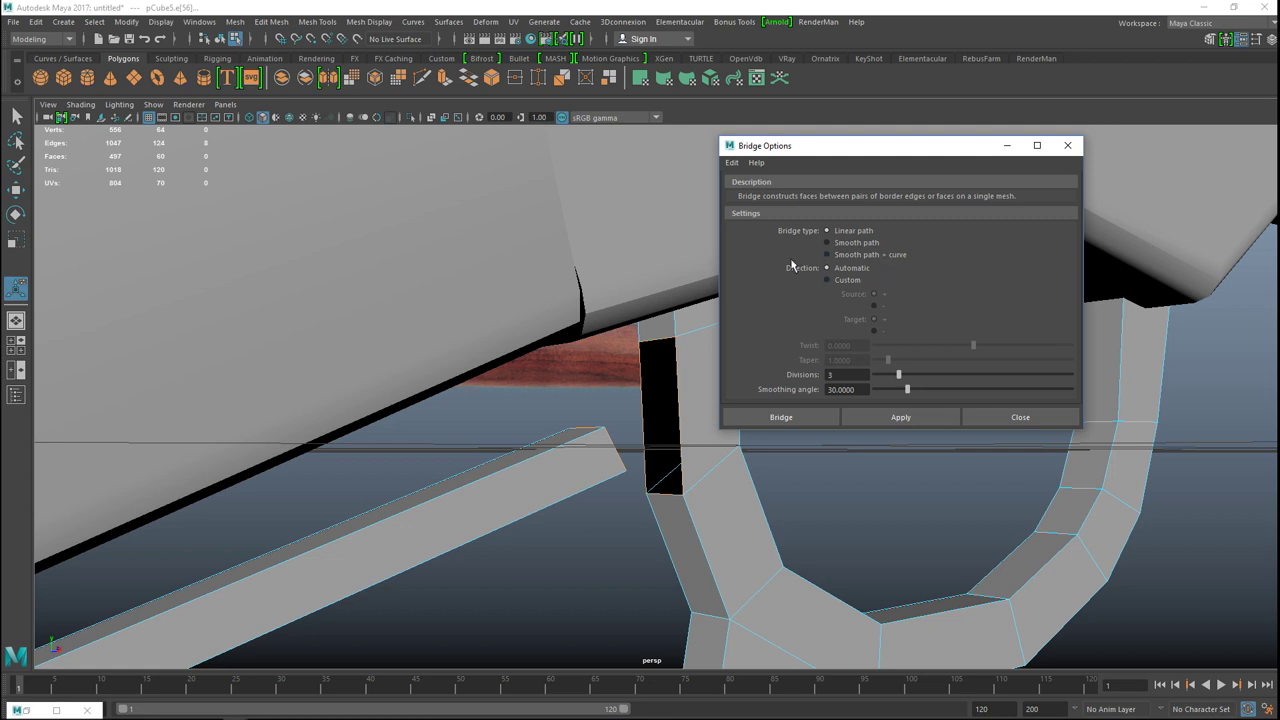
left_click(732, 166)
left_click(750, 191)
left_click(807, 418)
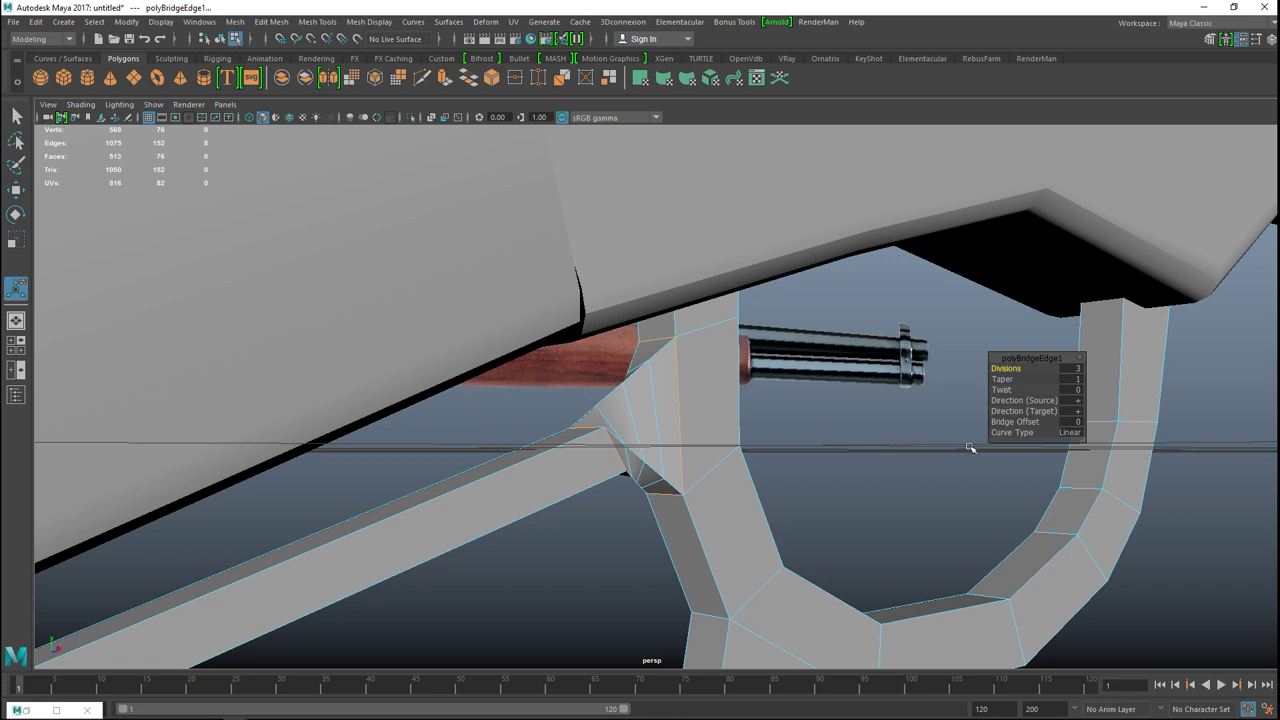
- Untwist the new bridge by setting its twist to about -96.25 and its bridge offset to 1
left_click(1001, 390)
left_click_drag(1004, 390, 946, 390)
left_click_drag(1016, 421, 1022, 421)
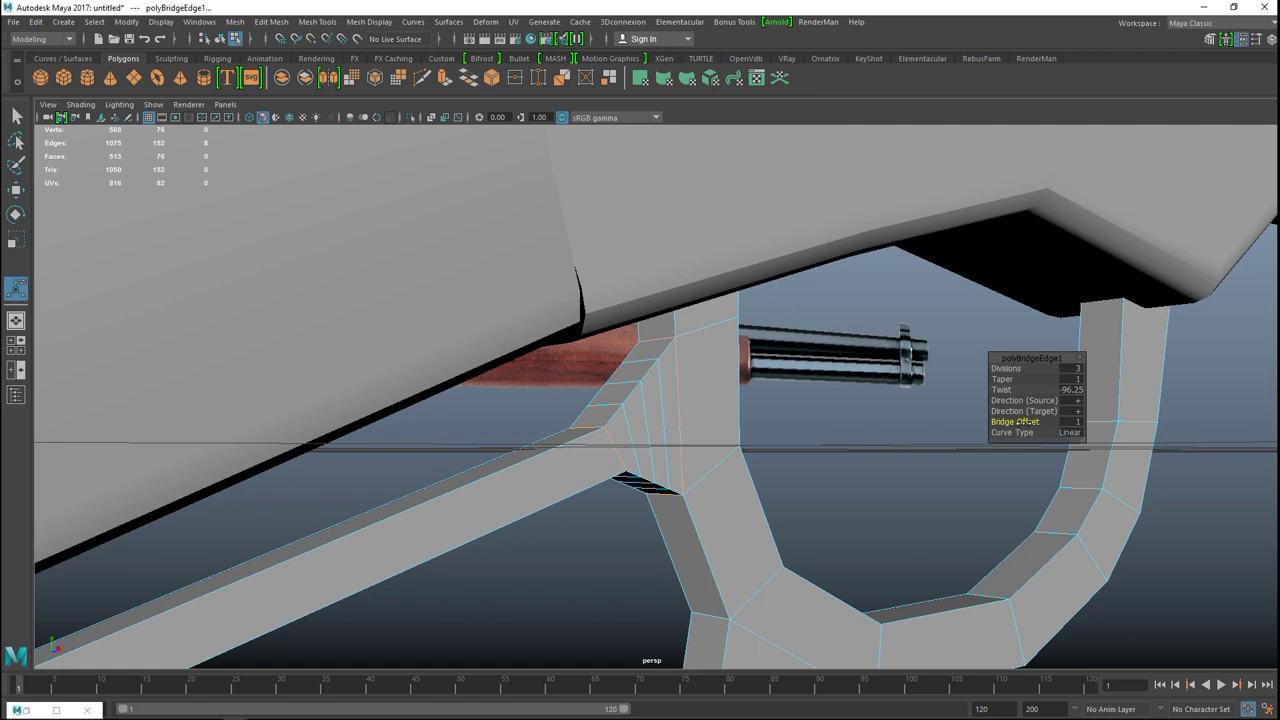
- Insert an edge loop across the upper rear segment of the lever loop
scroll(581, 421, "down", 2)
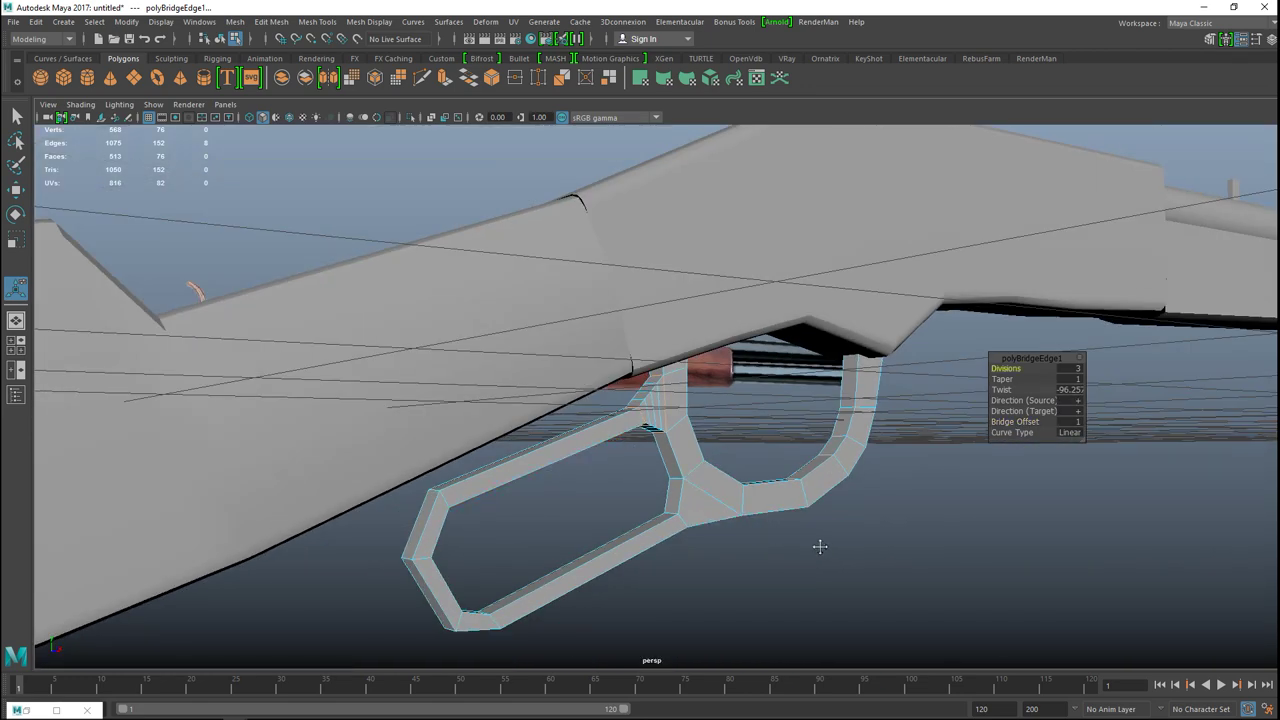
left_click_drag(820, 546, 777, 494, "alt")
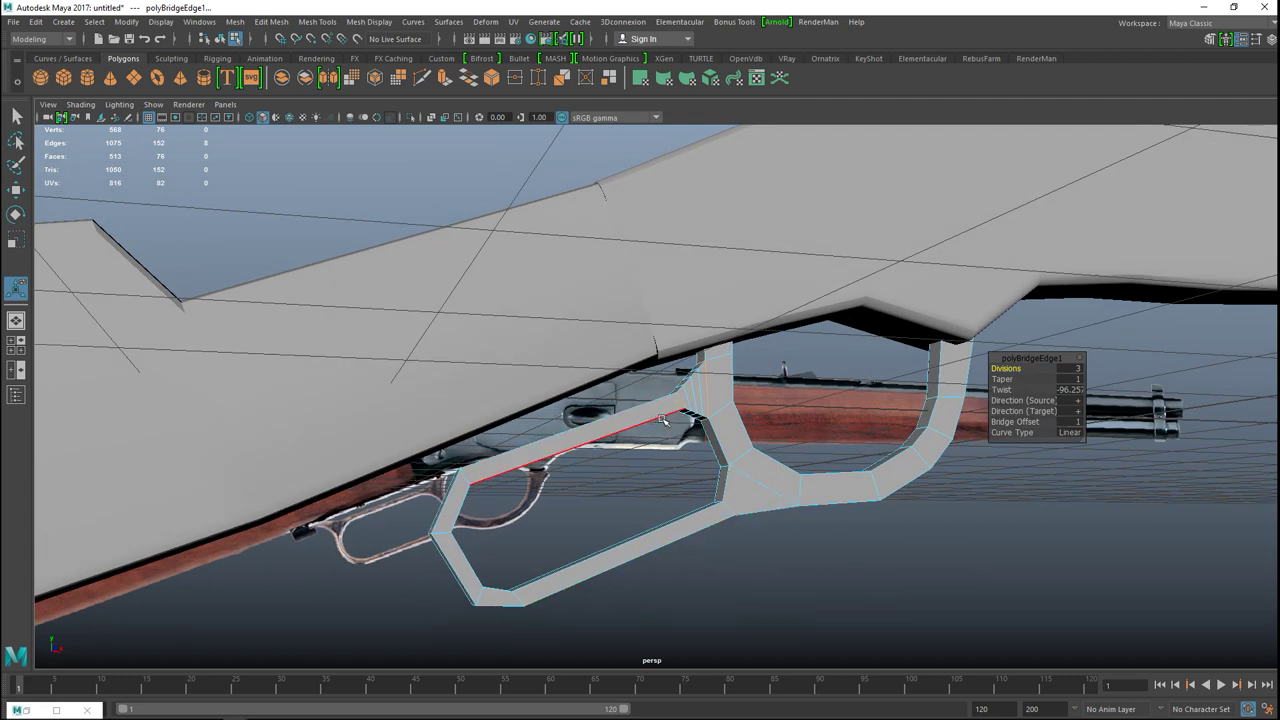
scroll(768, 466, "up", 2)
scroll(737, 470, "up", 2)
left_click_drag(737, 470, 619, 466, "alt")
key("q")
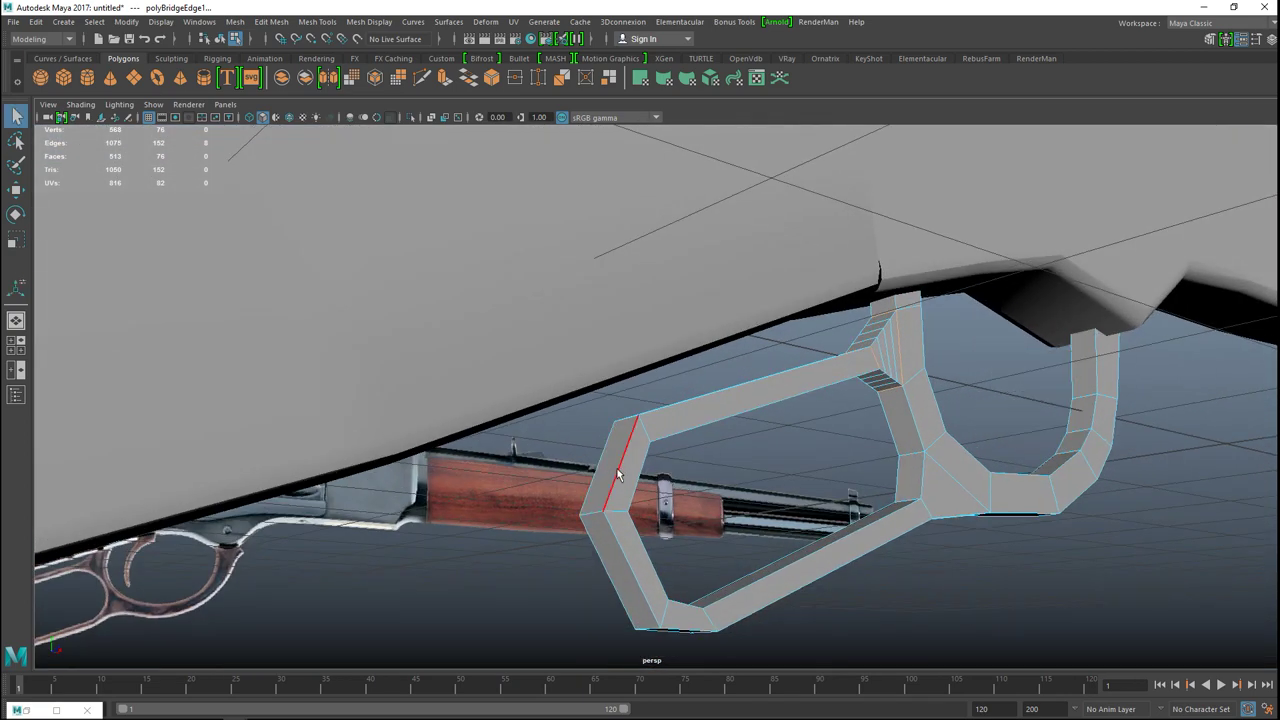
left_click(370, 22)
mouse_move(313, 26)
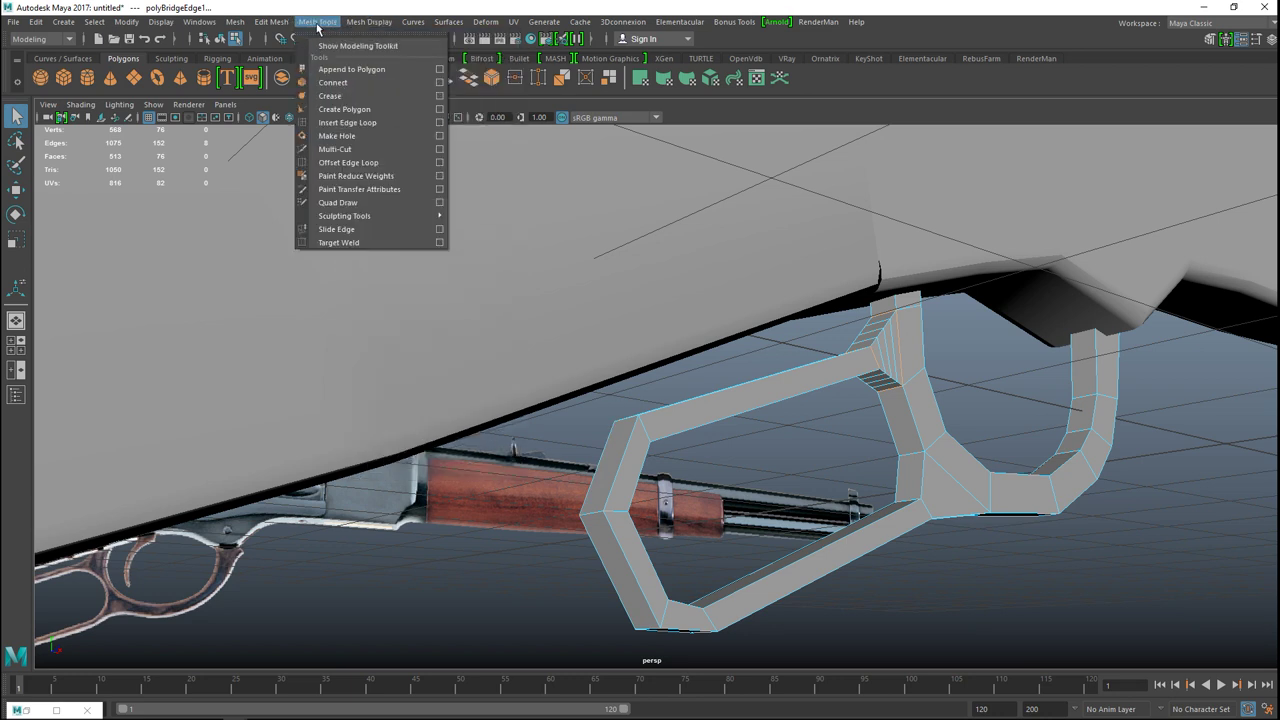
left_click(391, 123)
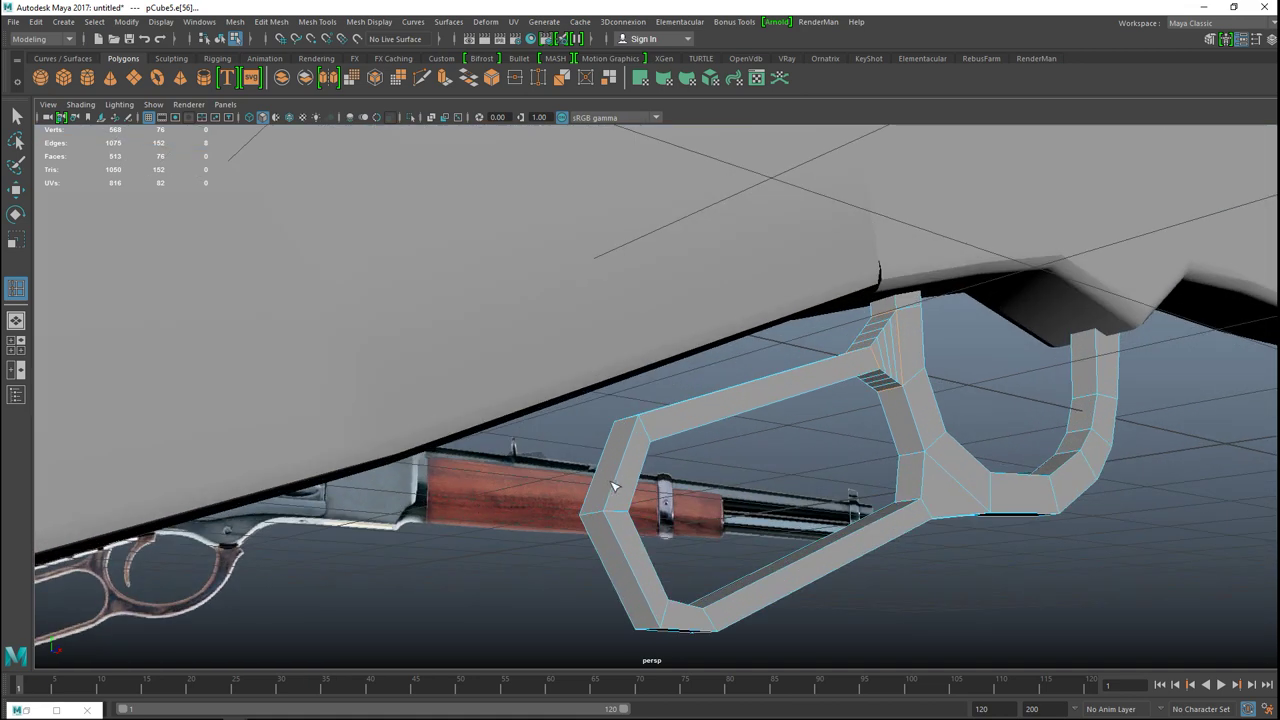
left_click(620, 470)
- Extrude the rear-facing face above the new edge loop and pull it up and outward
key("q")
right_click_drag(620, 440, 617, 343)
left_click(617, 440)
key("ctrl+e")
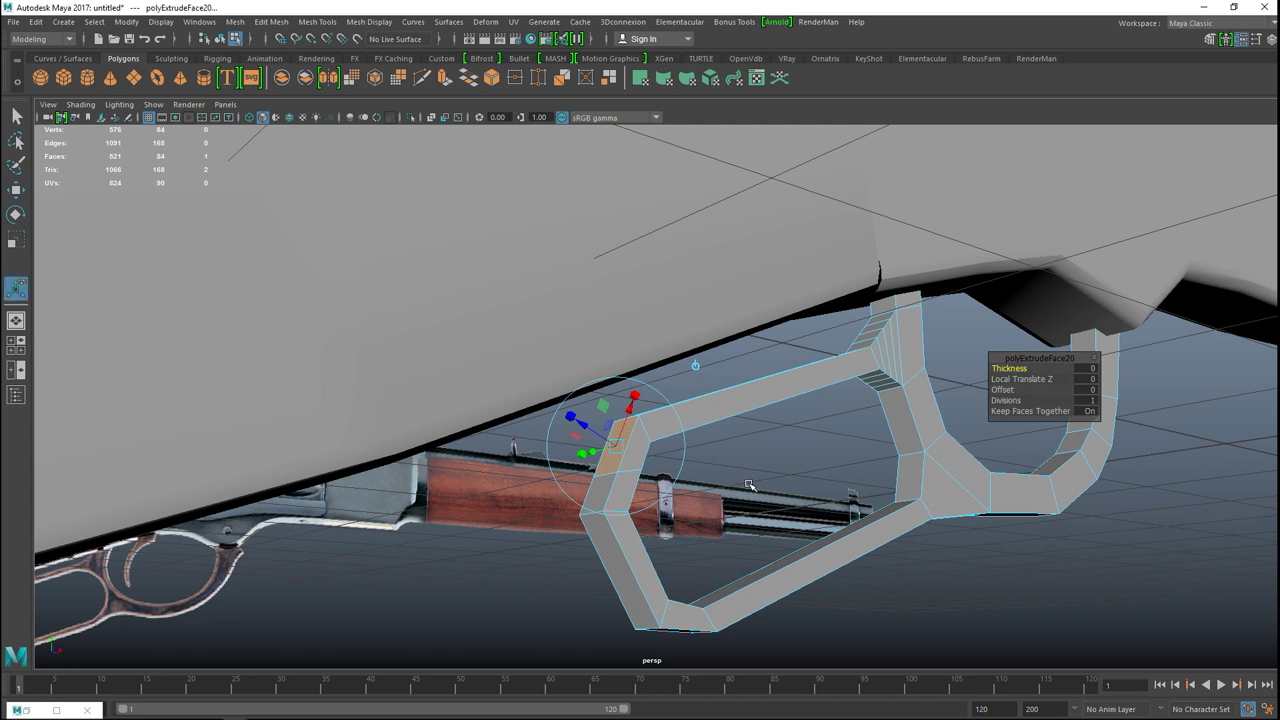
key("w")
left_click_drag(616, 405, 617, 368)
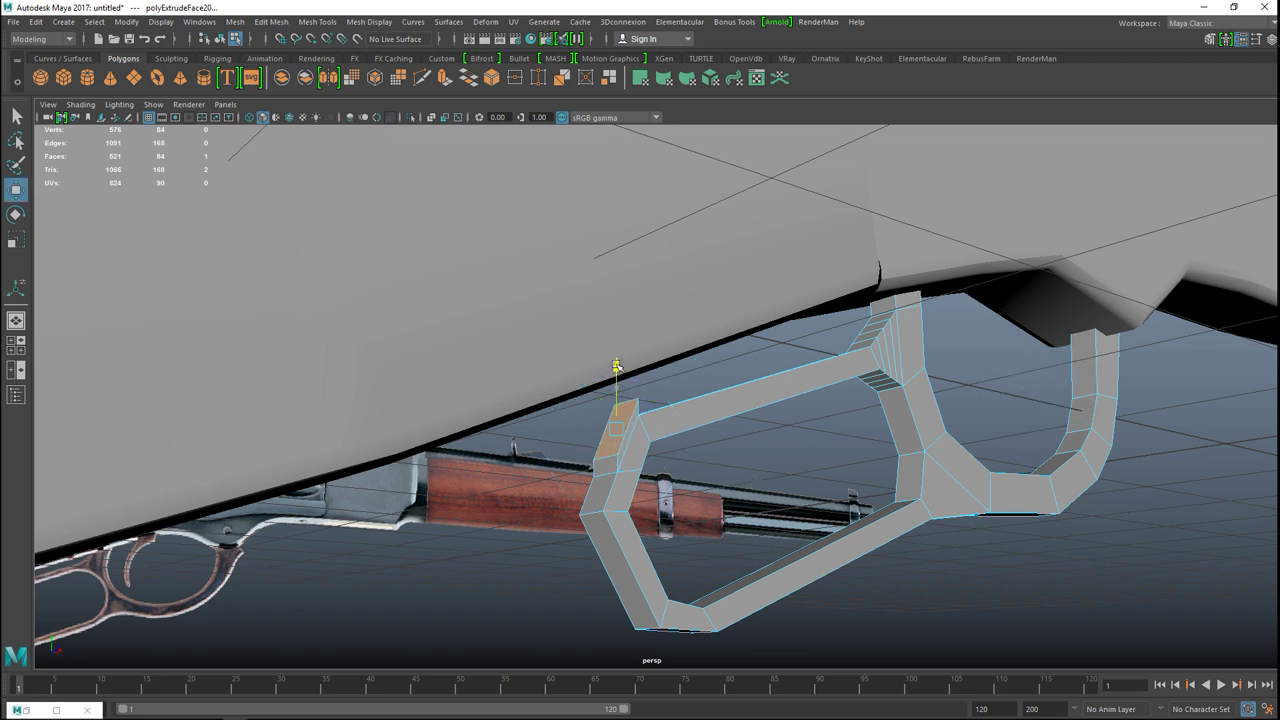
left_click_drag(667, 429, 644, 427)
- In the front view, move the extruded face back toward the small black catch under the stock and scale it down vertically into a taper
left_click(16, 345)
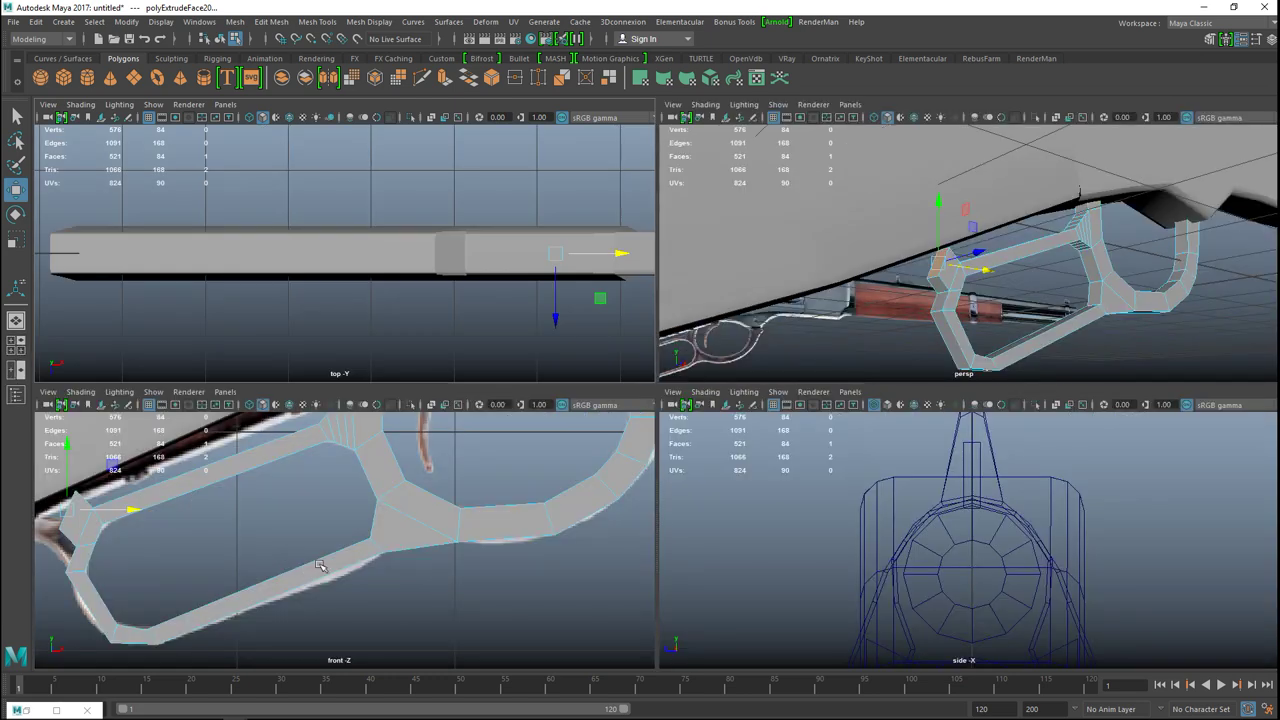
key("space")
key("f")
scroll(590, 446, "down", 10)
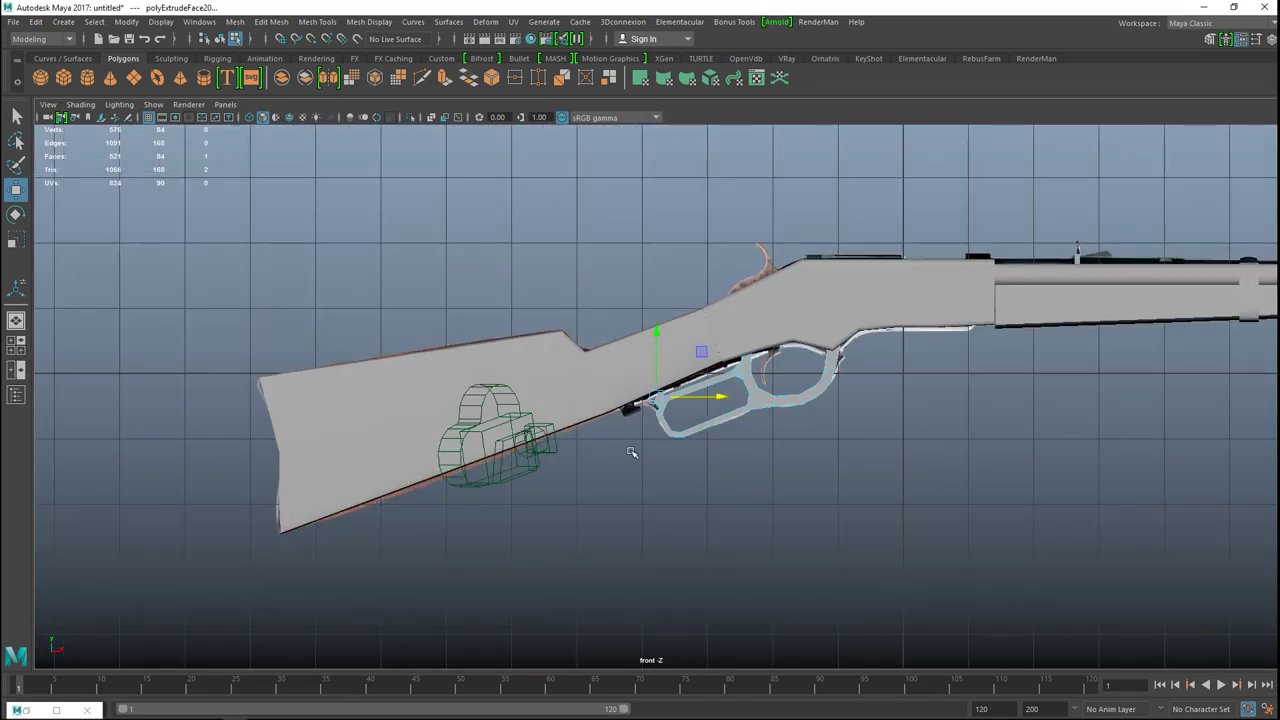
scroll(660, 400, "up", 8)
left_click_drag(663, 397, 527, 432)
key("r")
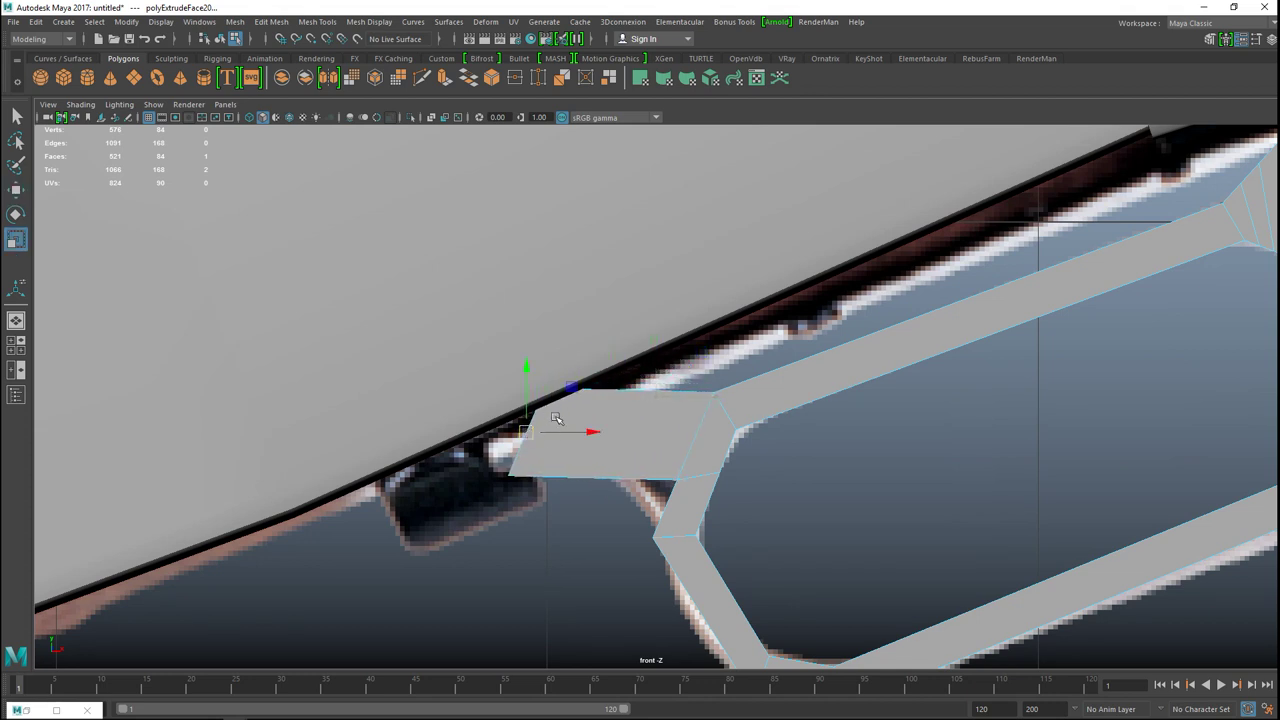
left_click_drag(527, 371, 489, 413)
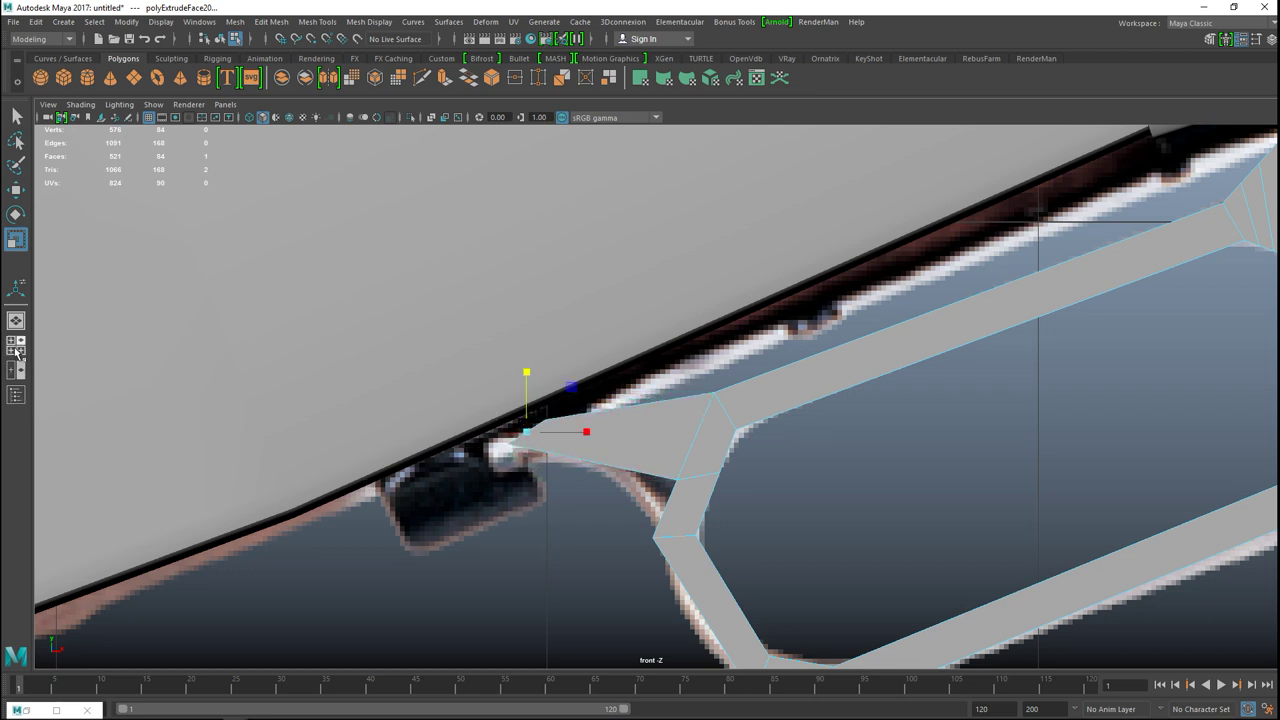
- Return to the perspective view, select the whole lever and trigger guard object, and soften its edges
key("space")
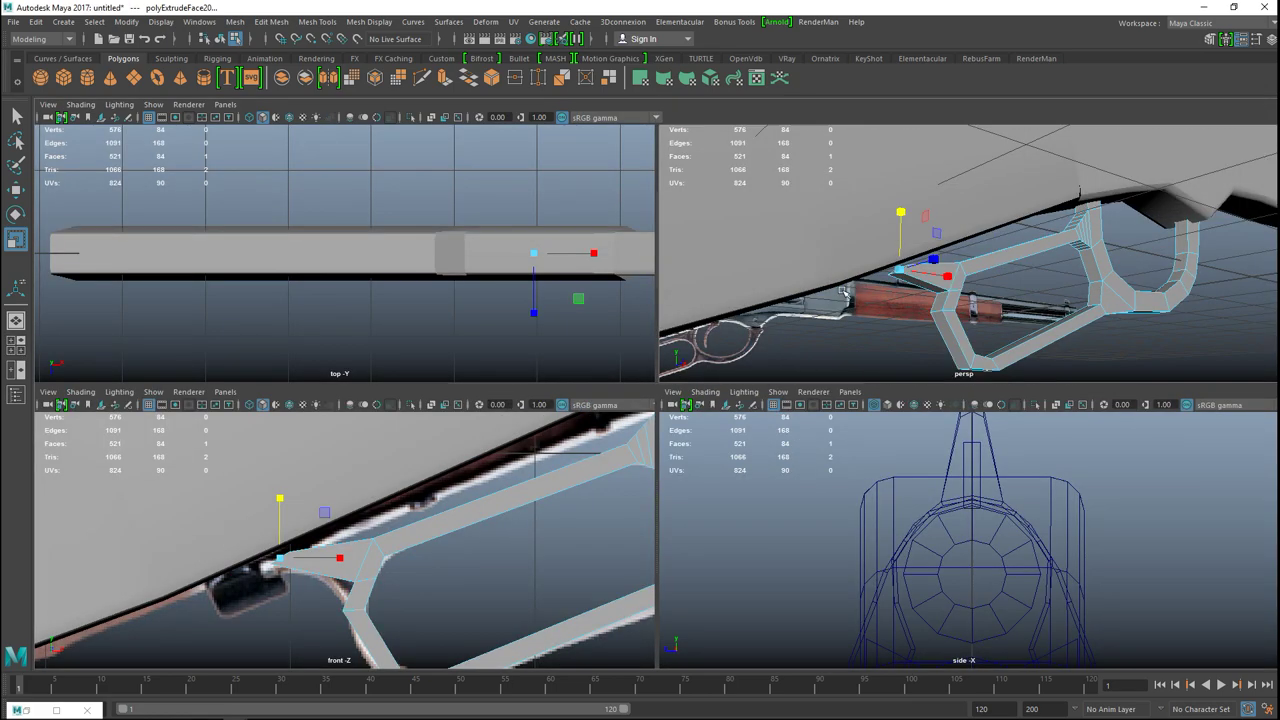
key("space")
scroll(828, 296, "down", 4)
left_click_drag(886, 414, 631, 474, "alt")
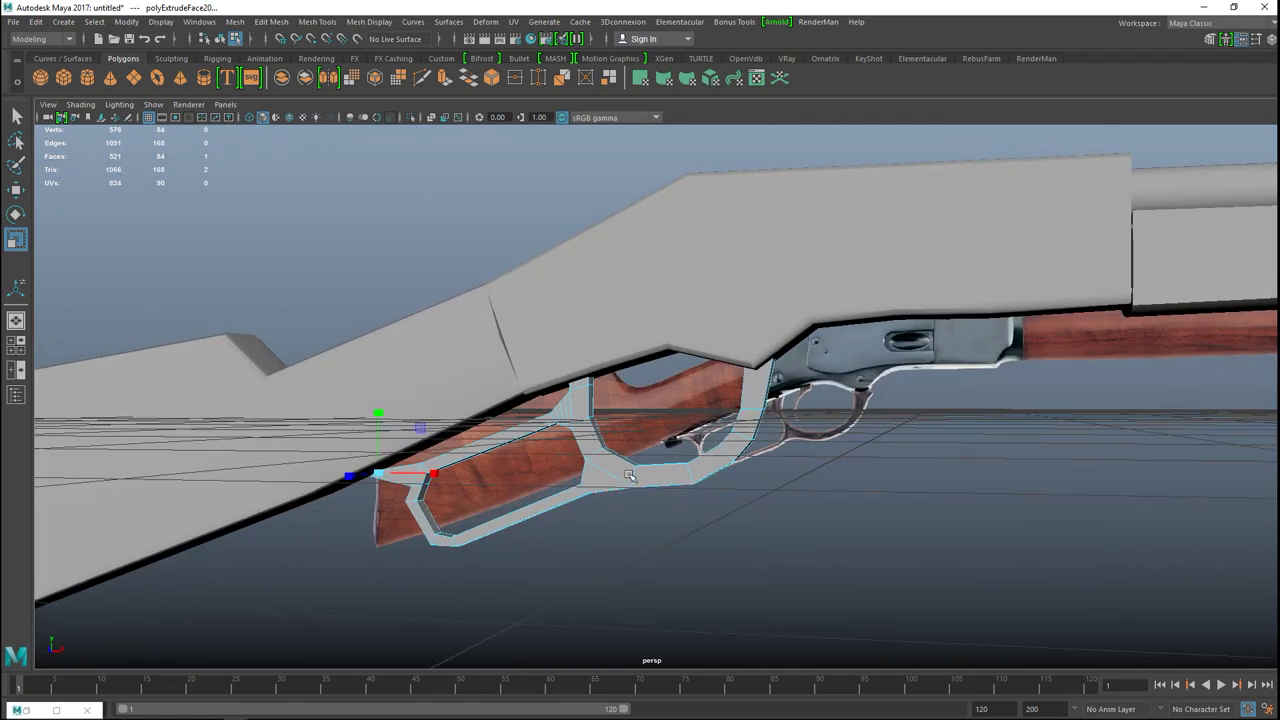
right_click_drag(630, 479, 697, 292)
scroll(772, 458, "down", 3)
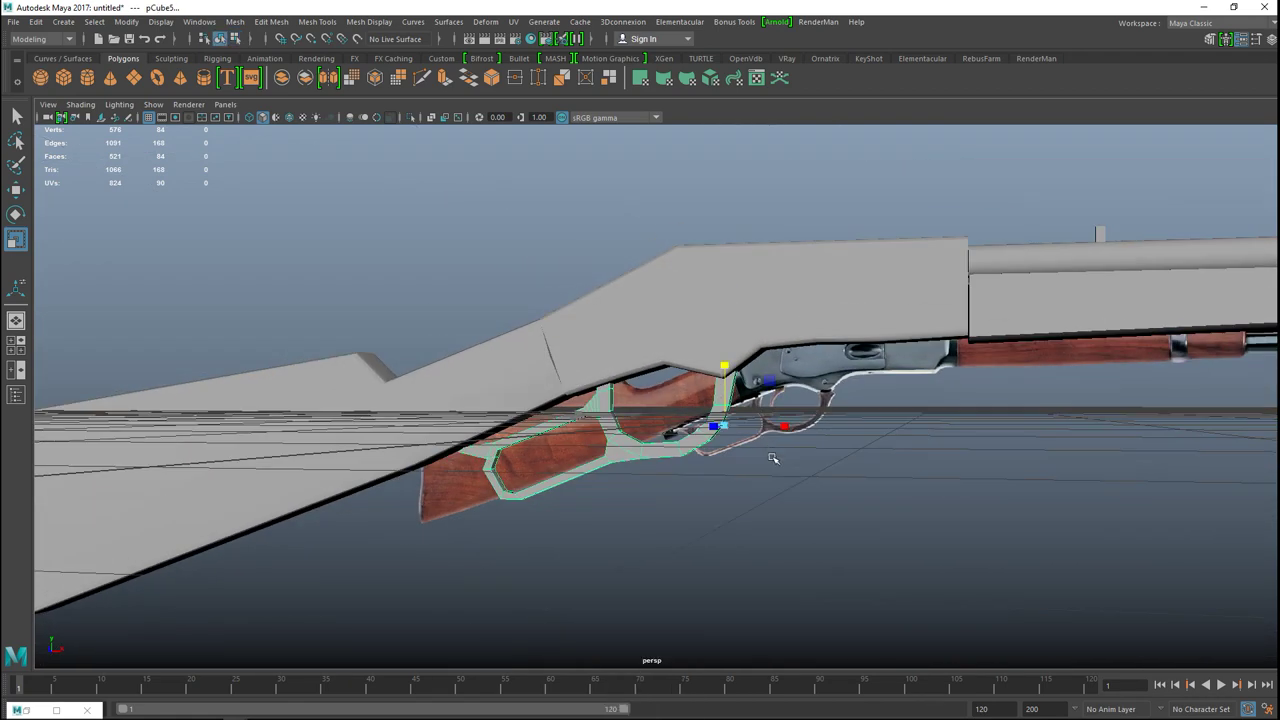
left_click_drag(777, 498, 788, 484, "alt")
left_click_drag(794, 490, 788, 483, "alt")
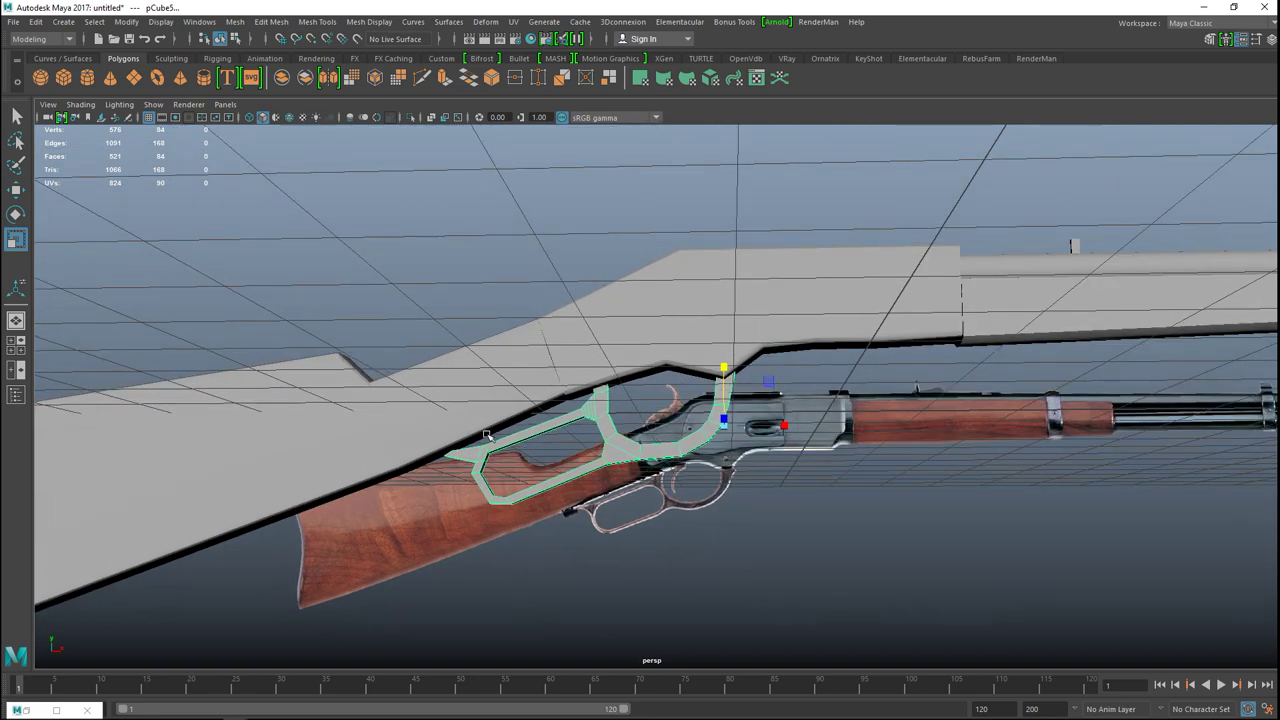
left_click(448, 22)
mouse_move(383, 25)
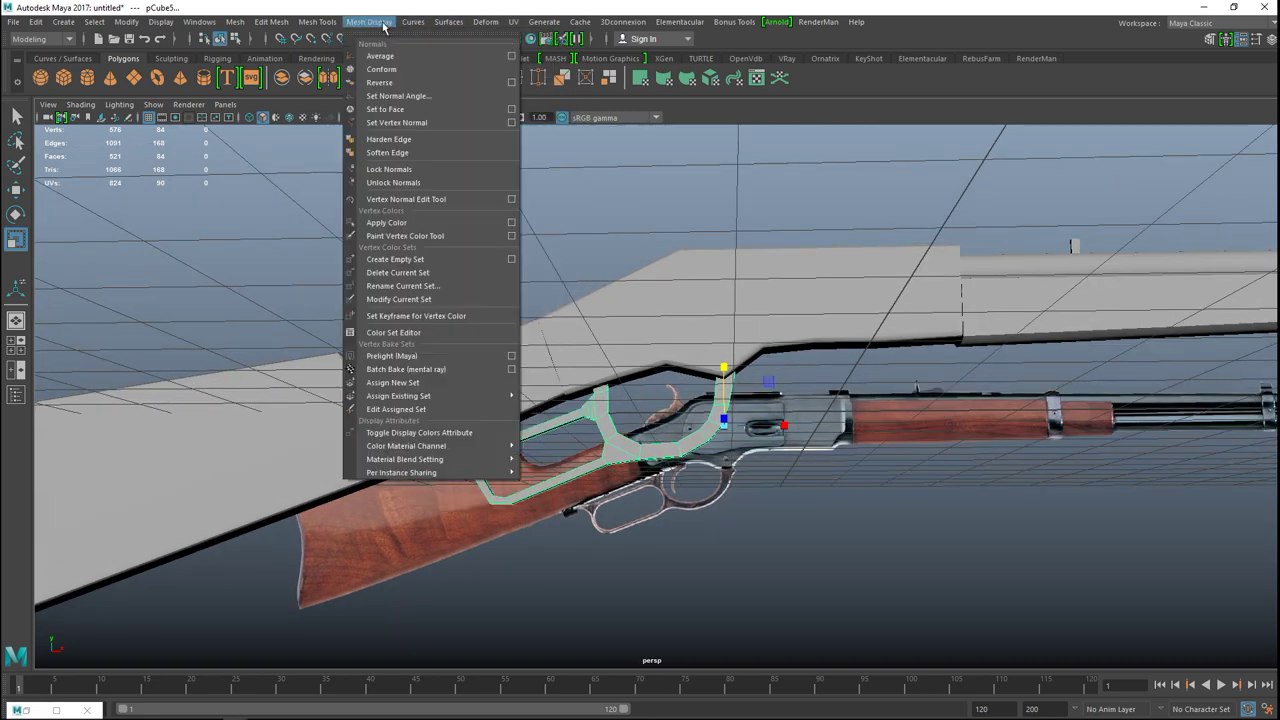
left_click(424, 152)
left_click(833, 491)
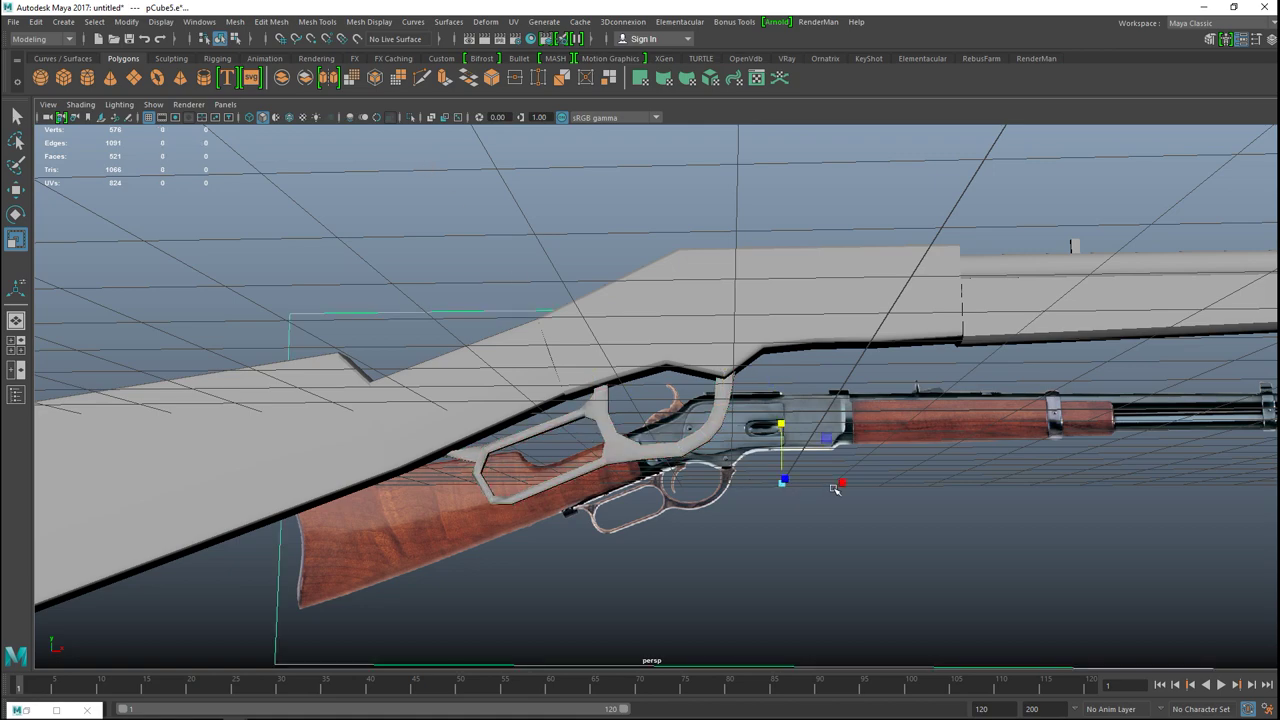
- Create a new polygon cube in the perspective view
scroll(838, 491, "up", 4)
left_click_drag(842, 491, 891, 497, "alt")
scroll(863, 486, "down", 5)
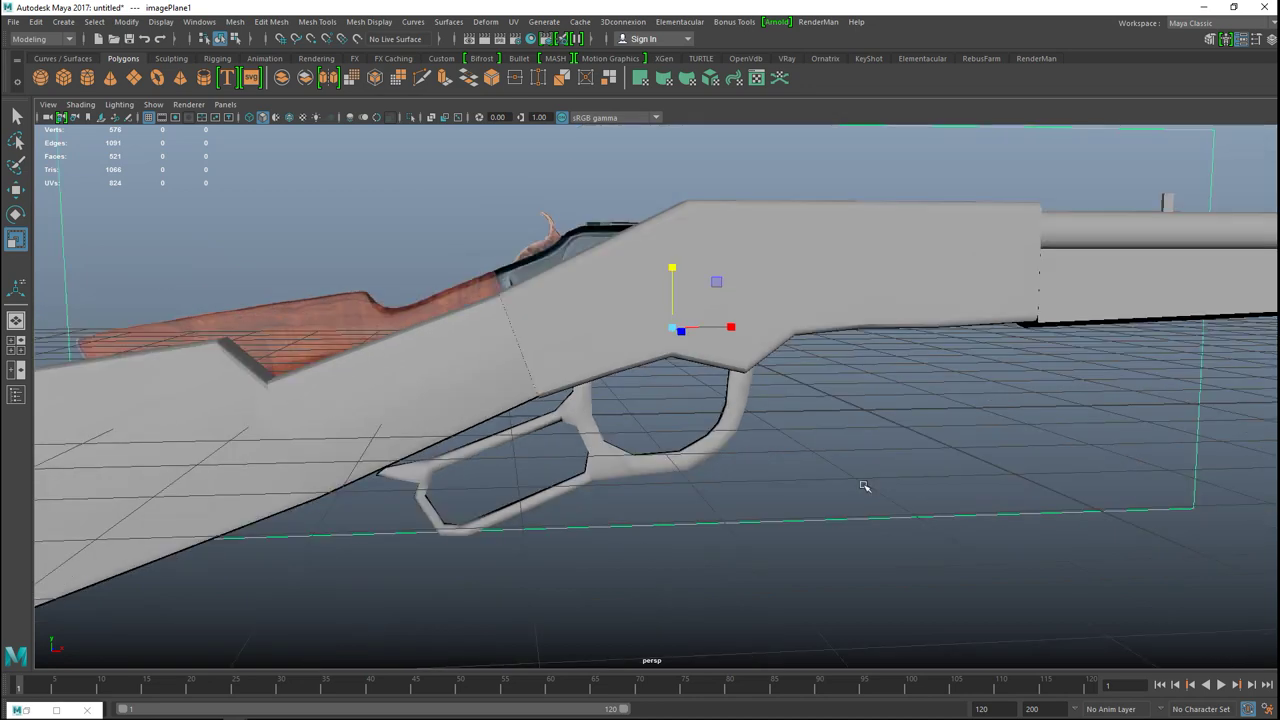
middle_click_drag(872, 475, 892, 473, "alt")
left_click_drag(891, 472, 855, 506, "alt")
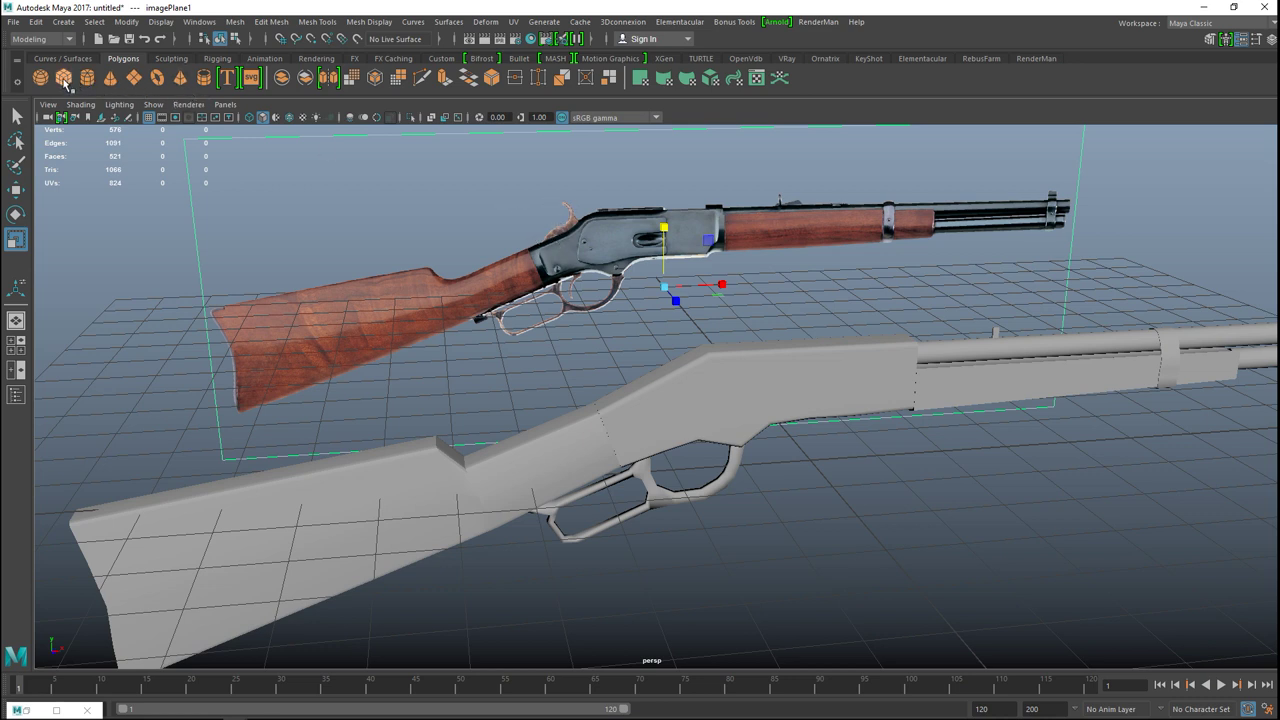
right_click_drag(672, 418, 764, 509, "shift")
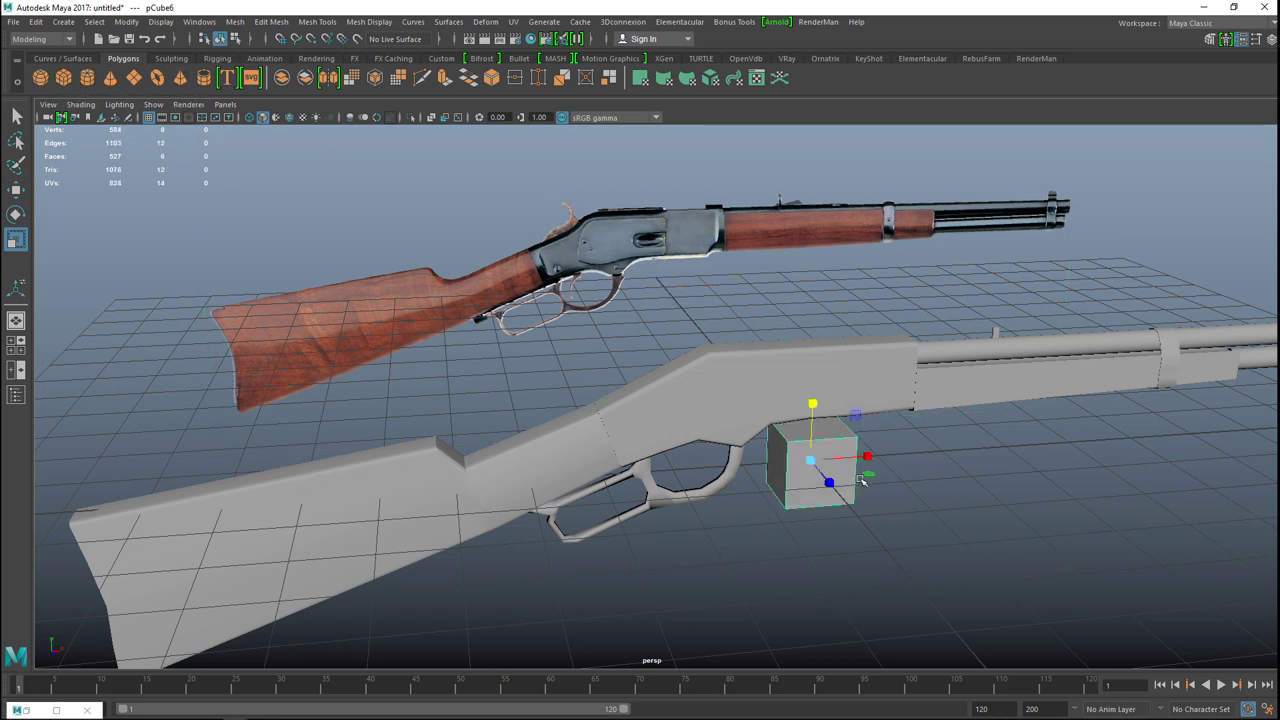
- Move the new cube above the receiver and, in the front view, position it over the reference hammer
key("w")
left_click_drag(816, 400, 813, 270)
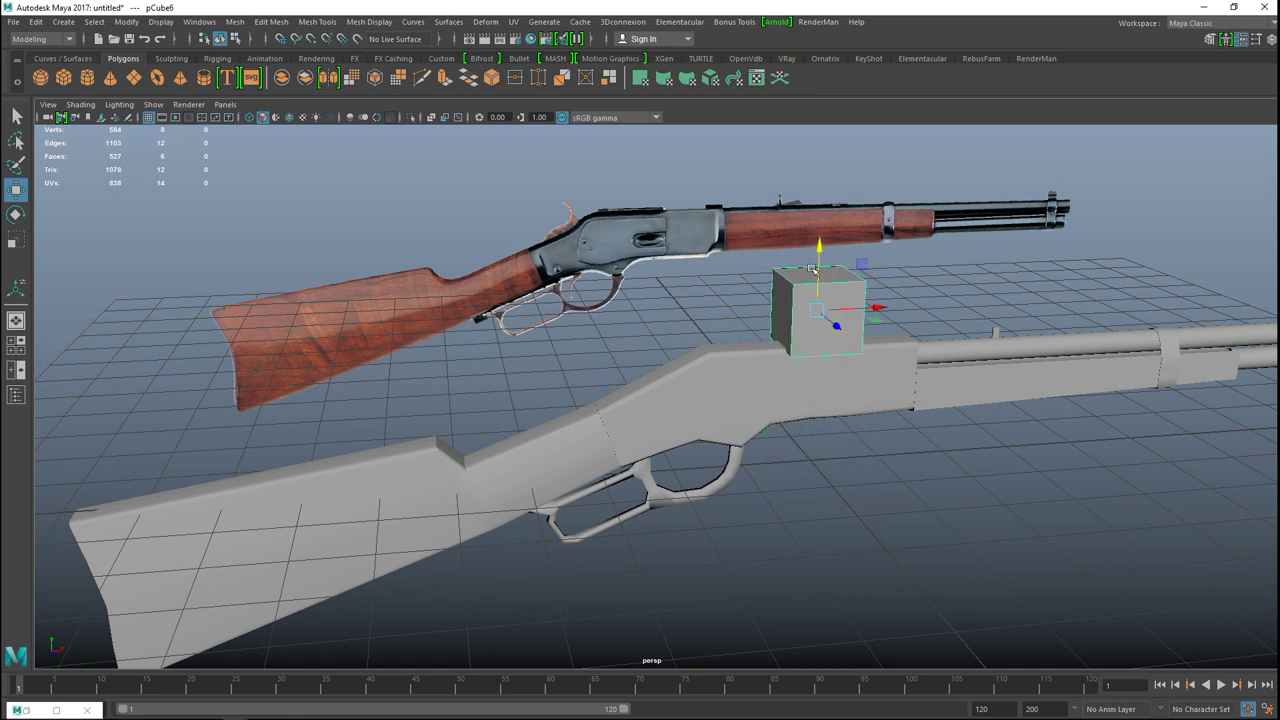
left_click_drag(877, 308, 632, 323)
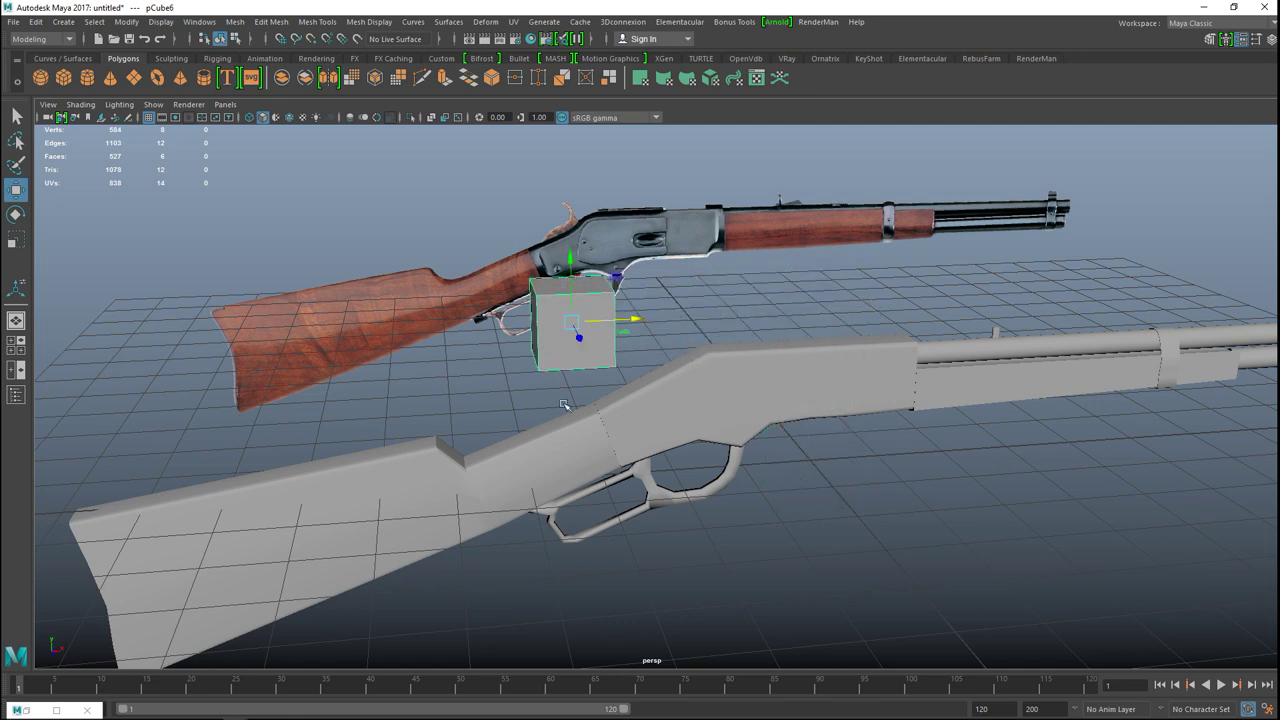
left_click(17, 346)
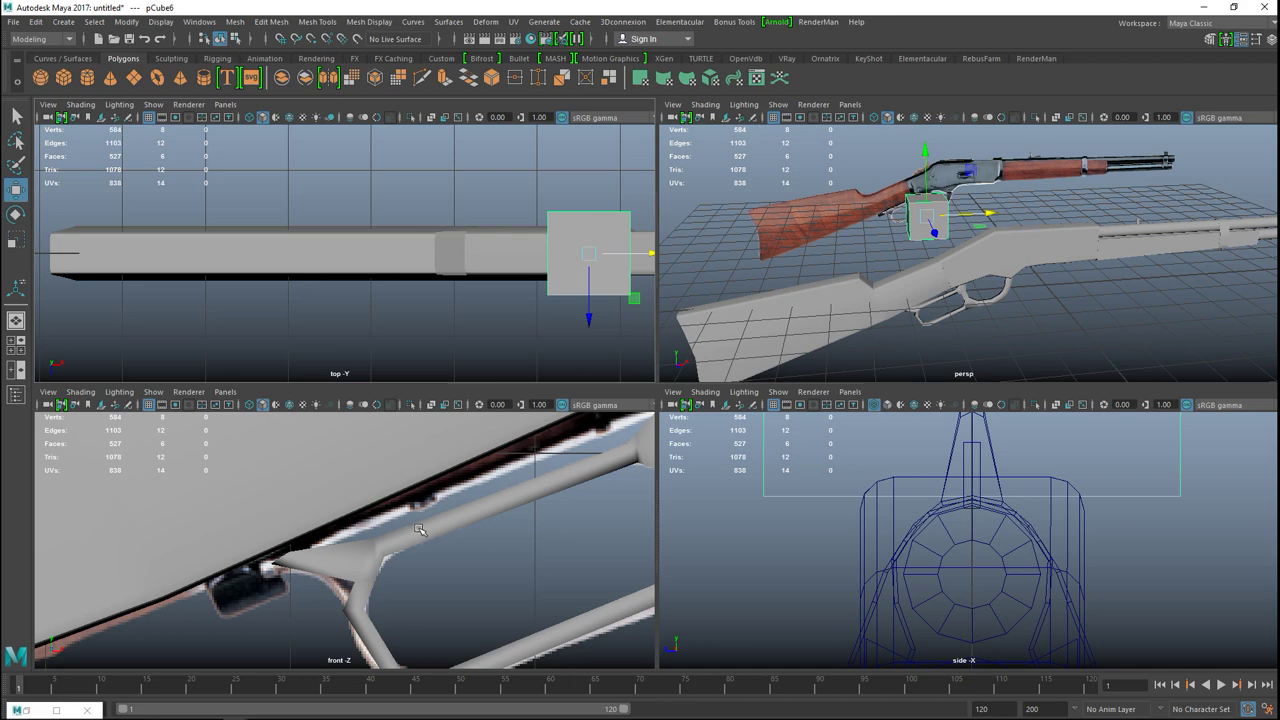
key("space")
scroll(565, 472, "down", 2)
scroll(580, 469, "up", 5)
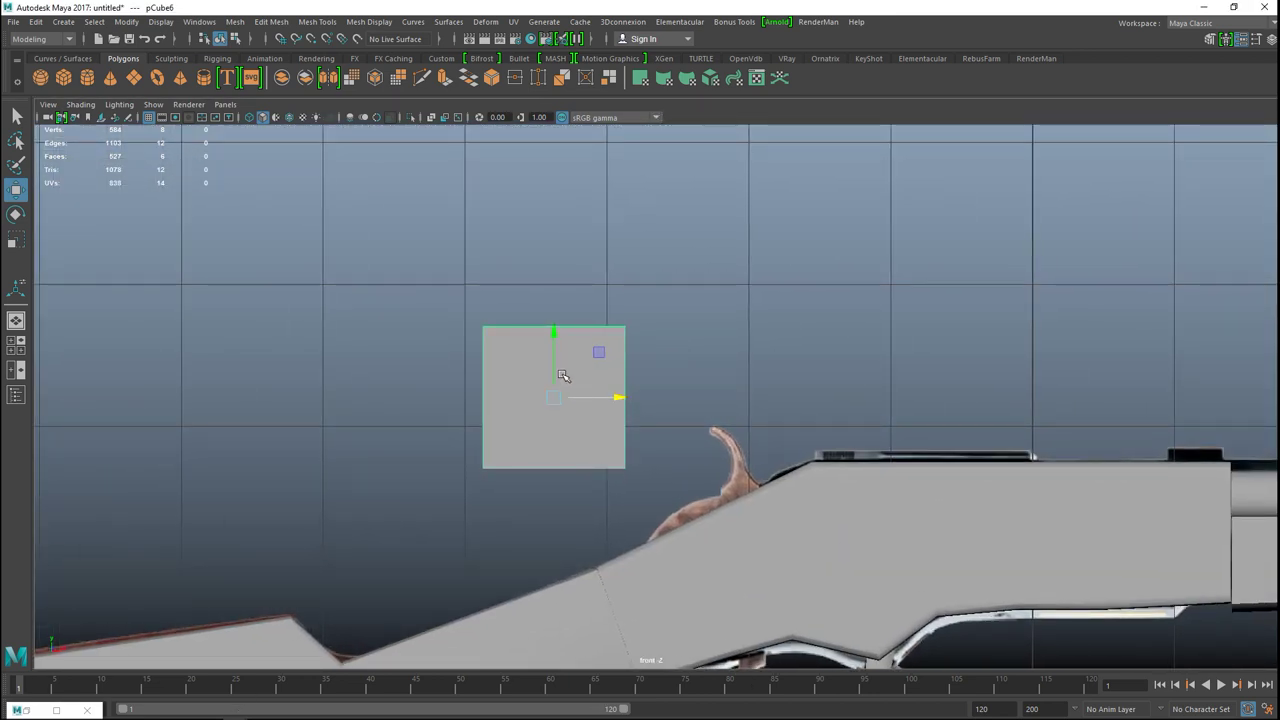
left_click_drag(553, 338, 555, 409)
left_click_drag(556, 467, 718, 476)
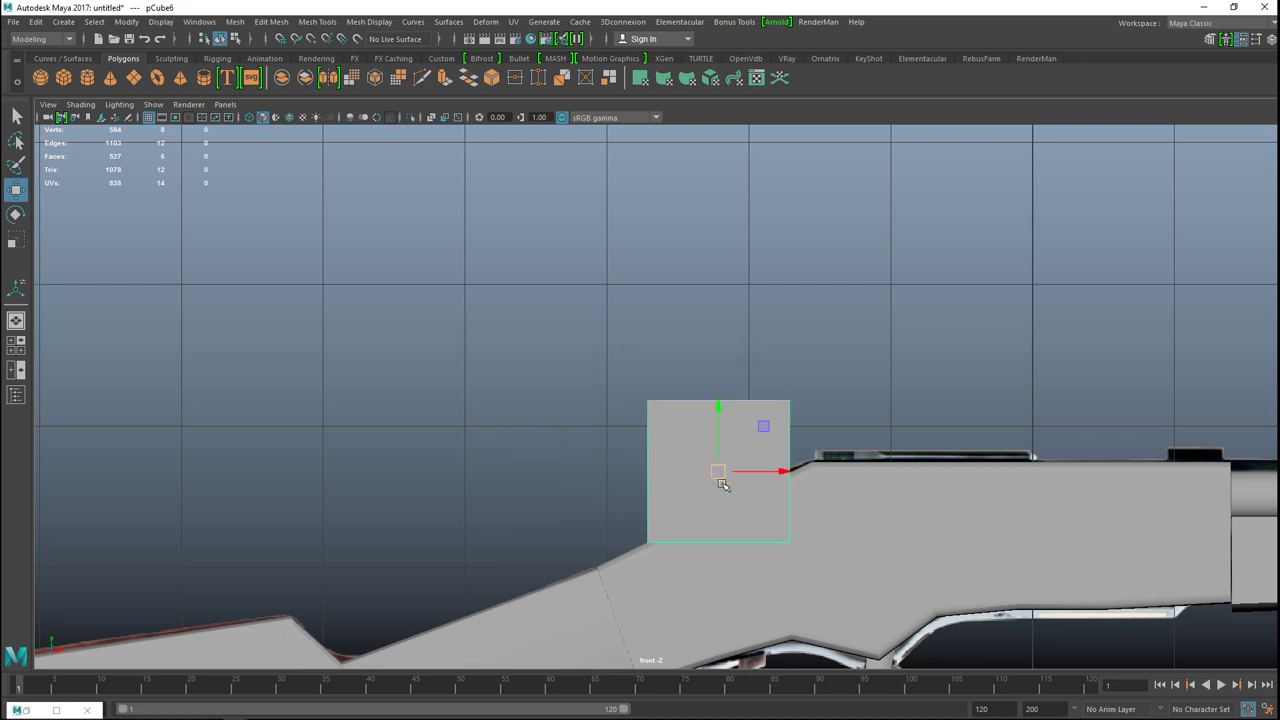
- In wireframe, move the cube's corner vertices in the front view to match the hammer's sloping base and the notch under its spur
key("4")
right_click_drag(723, 486, 786, 520, "alt")
middle_click_drag(772, 504, 586, 298, "alt")
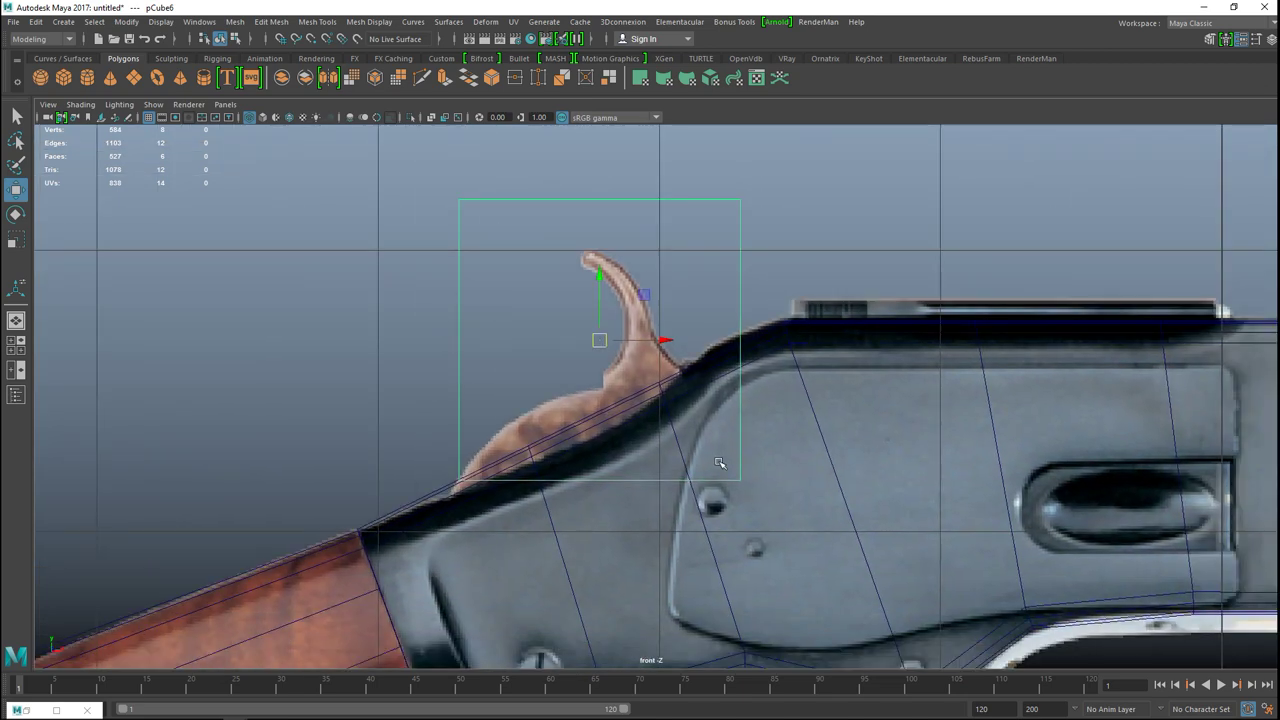
right_click_drag(516, 245, 795, 511)
left_click_drag(784, 513, 803, 523)
left_click_drag(740, 481, 683, 372)
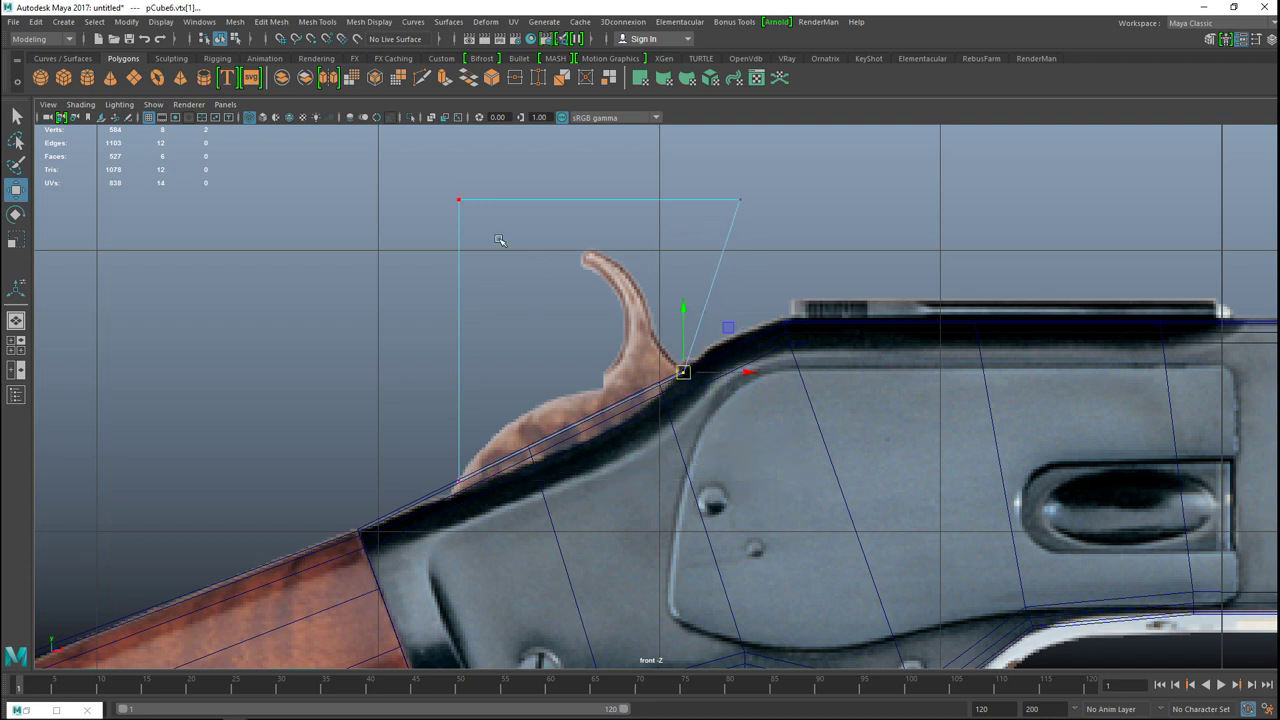
left_click(458, 200)
left_click_drag(457, 200, 485, 440)
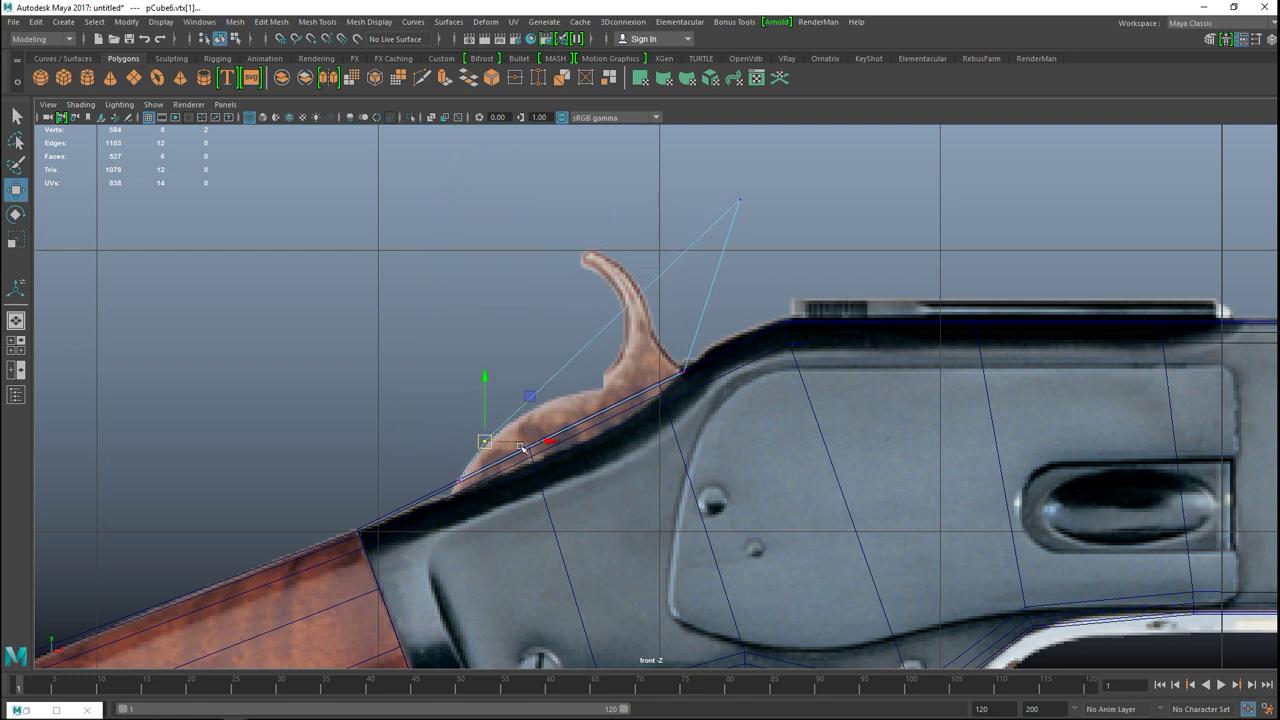
left_click_drag(772, 232, 612, 374)
- In the perspective view, select only the hammer base object and scale it down across the rifle's width
left_click(16, 345)
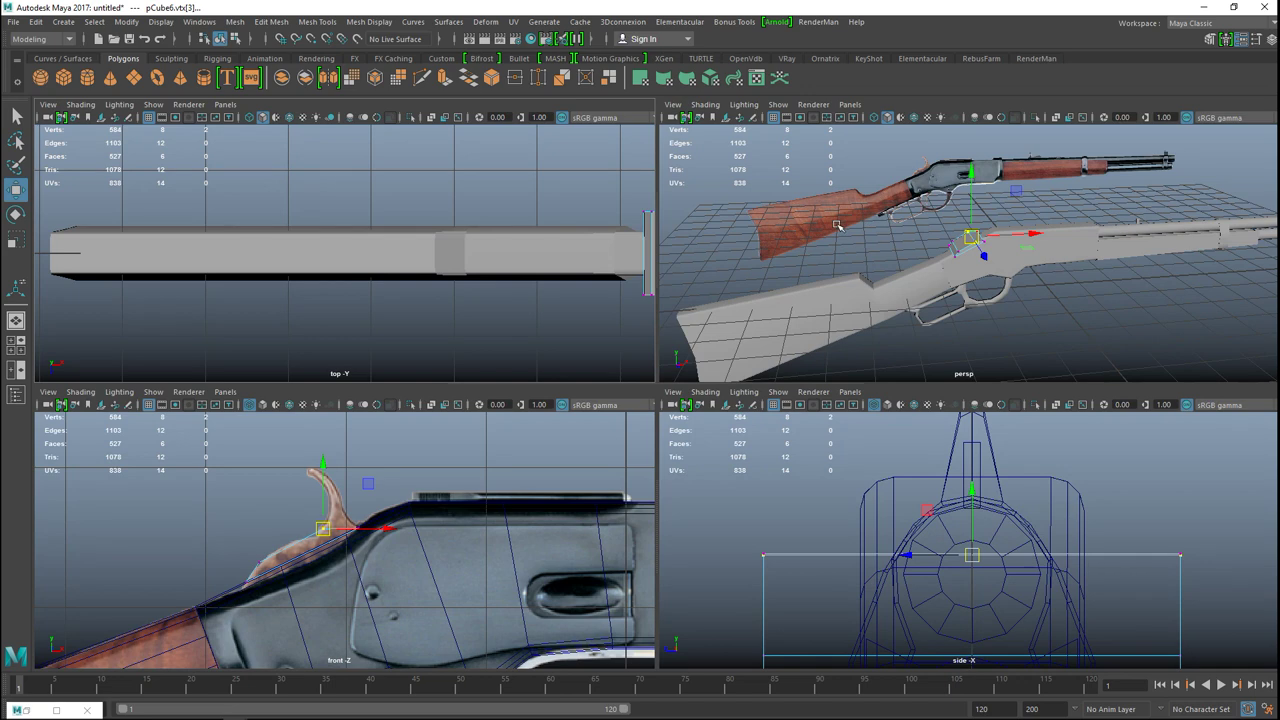
key("space")
key("f")
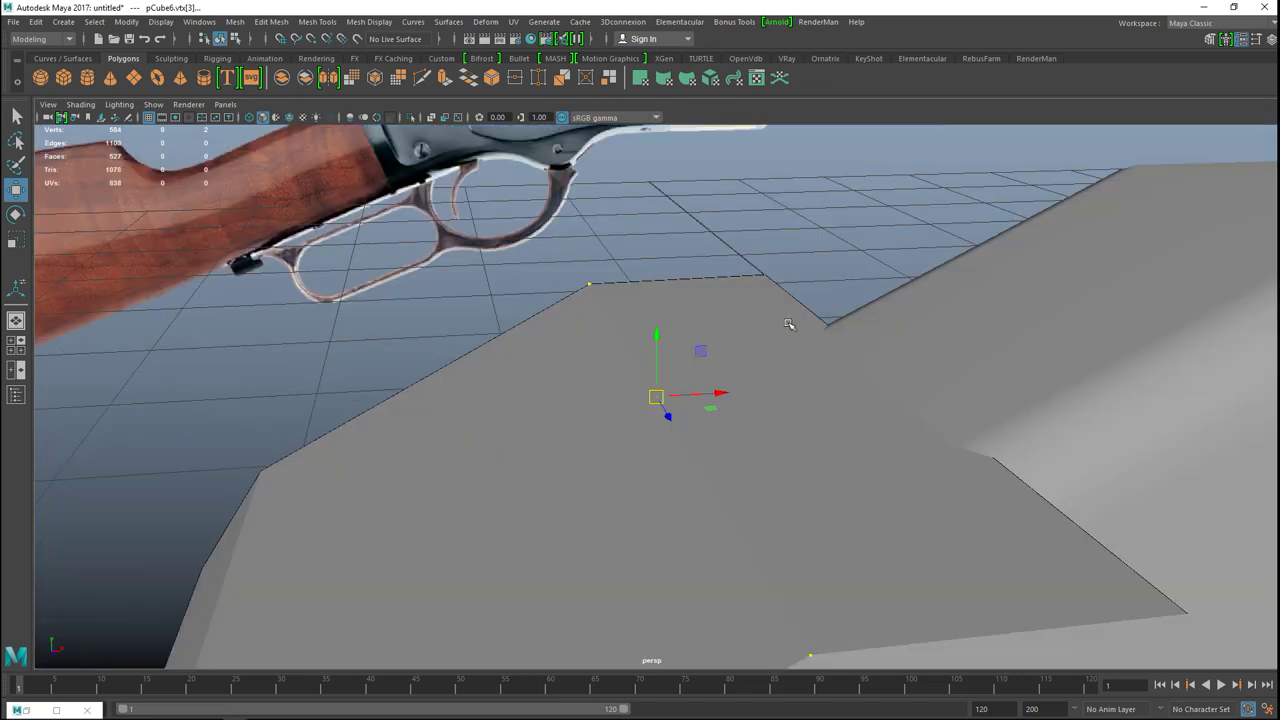
scroll(789, 328, "down", 5)
left_click_drag(756, 452, 711, 434, "alt")
right_click_drag(711, 434, 783, 294)
left_click(710, 463)
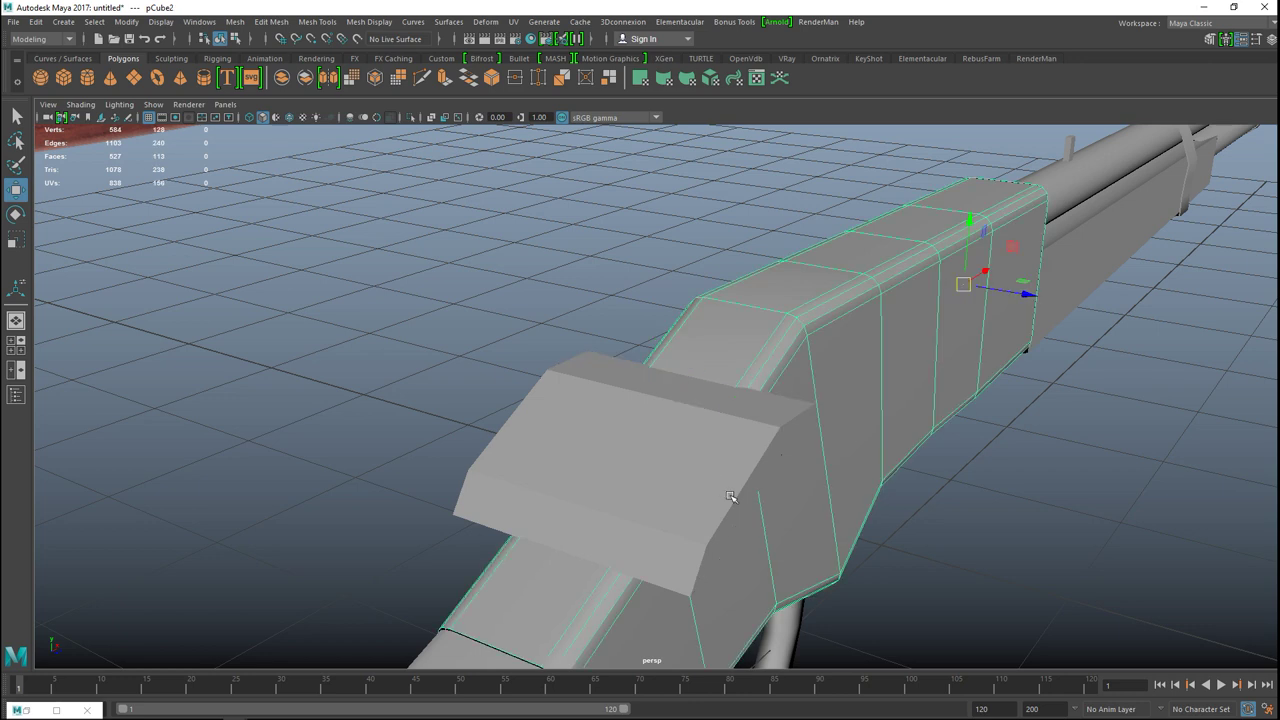
left_click(628, 469)
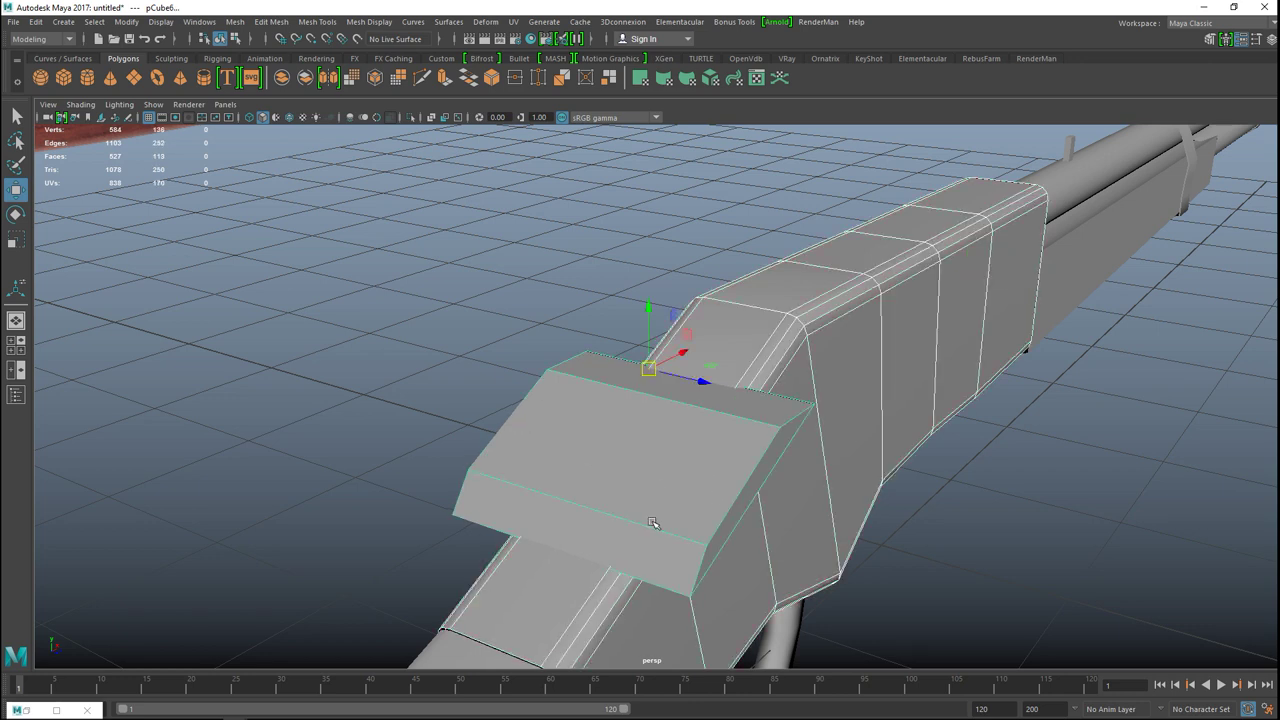
left_click(765, 462)
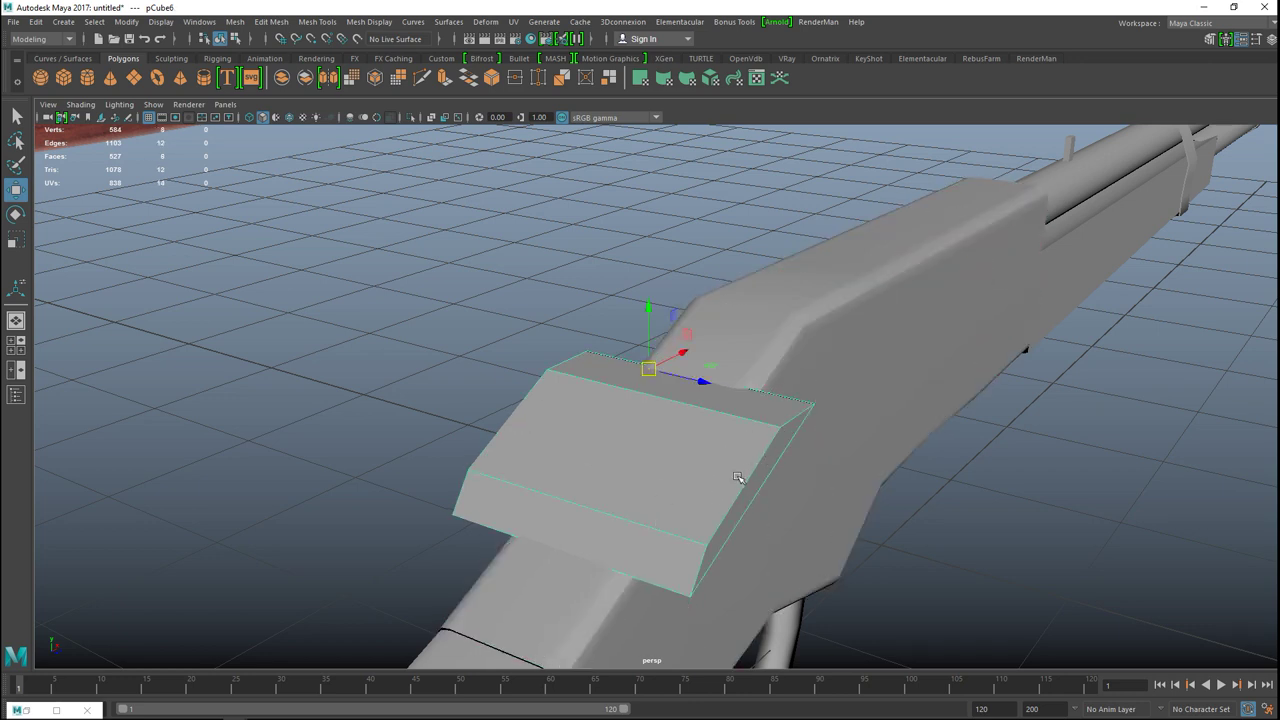
key("r")
left_click_drag(697, 380, 740, 472)
- Try to extrude the long sloping top face of the hammer base and raise it
left_click_drag(841, 501, 758, 480, "alt")
right_click_drag(636, 413, 637, 346)
left_click(632, 410)
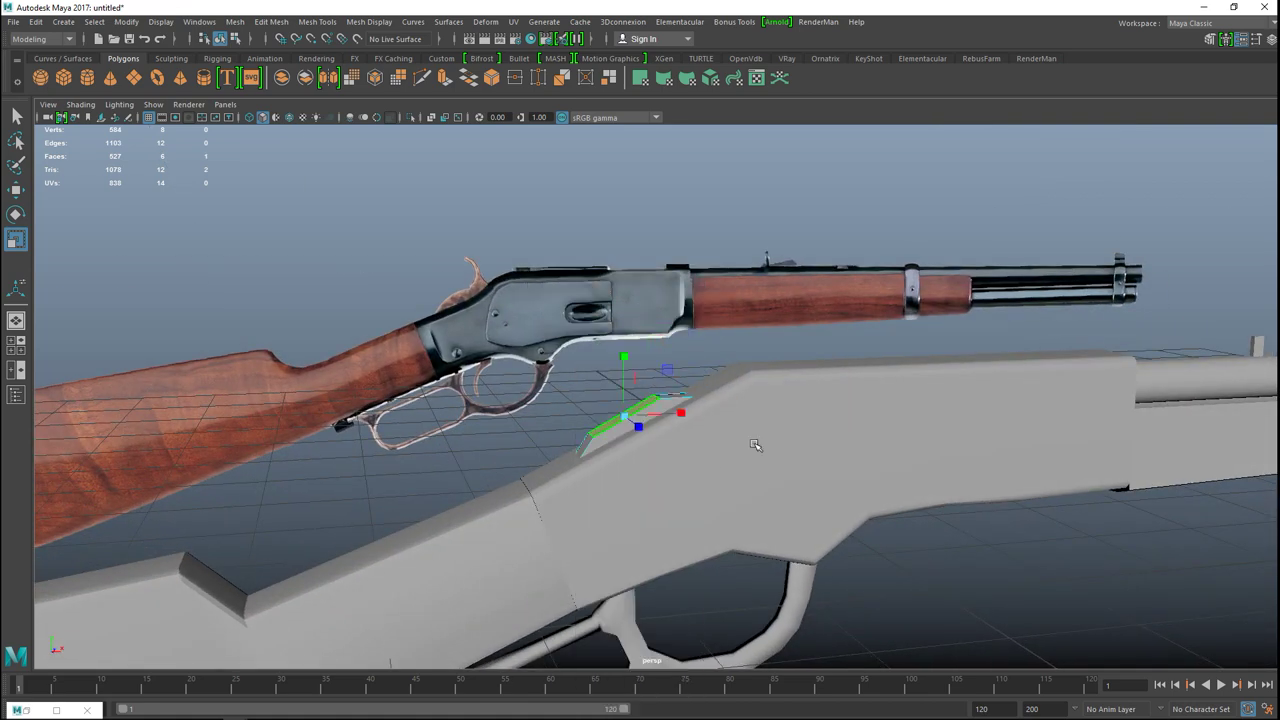
key("ctrl+e")
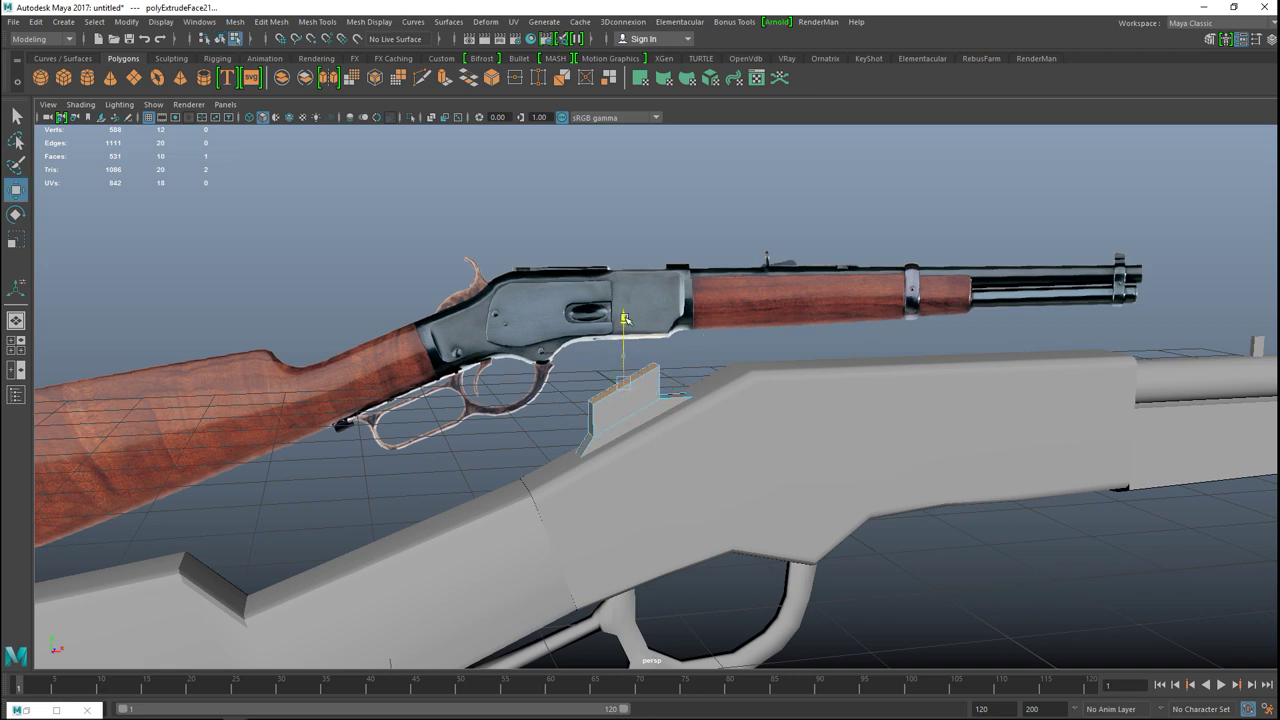
left_click(16, 345)
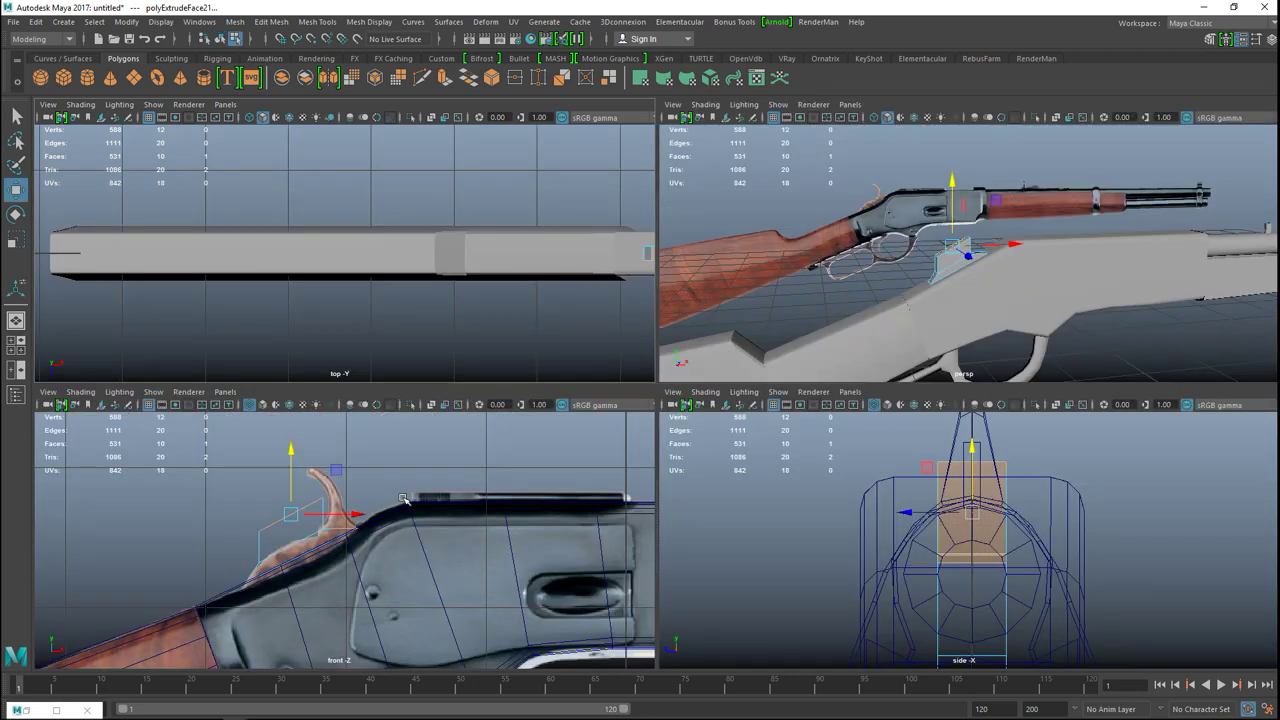
key("space")
scroll(595, 490, "up", 3)
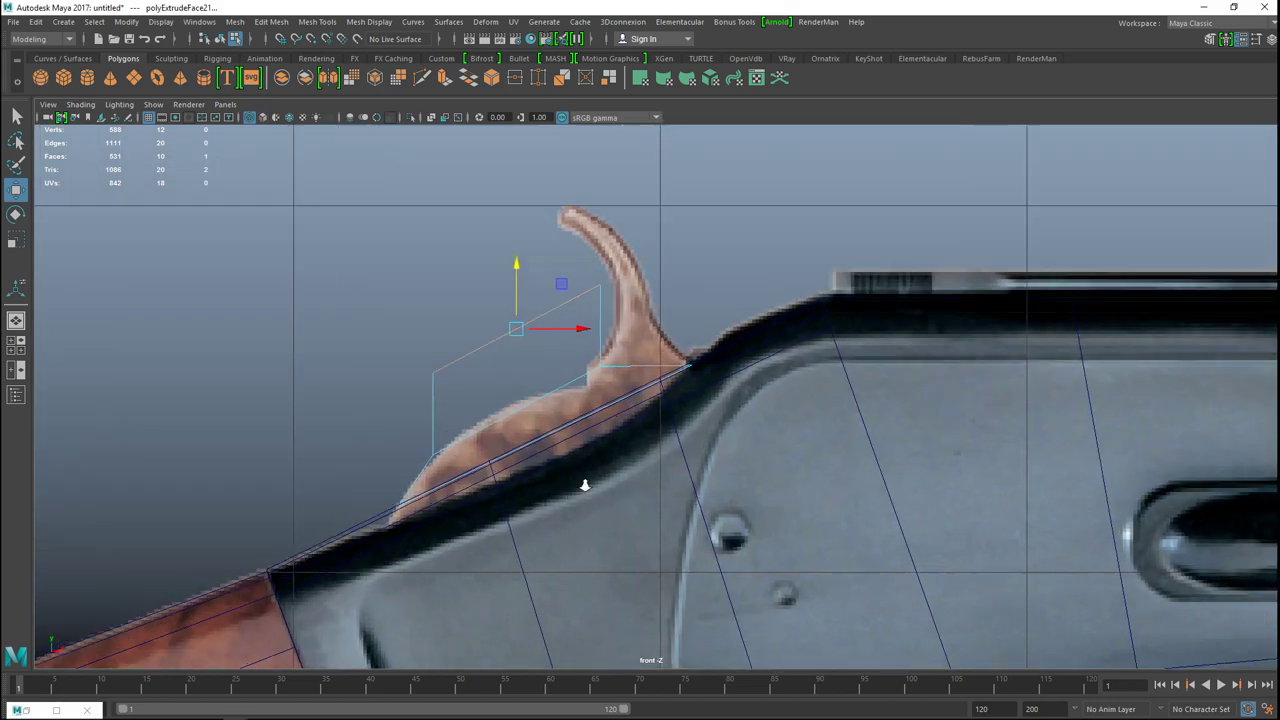
scroll(575, 500, "up", 2)
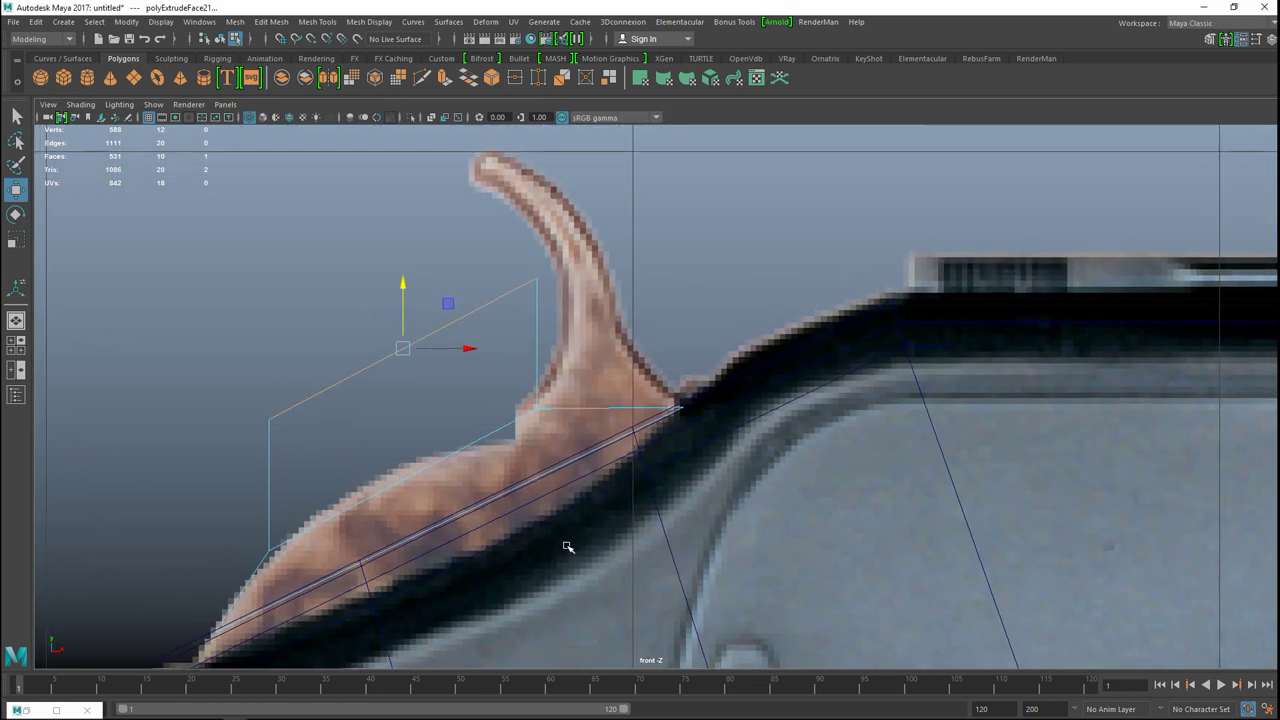
key("ctrl+z")
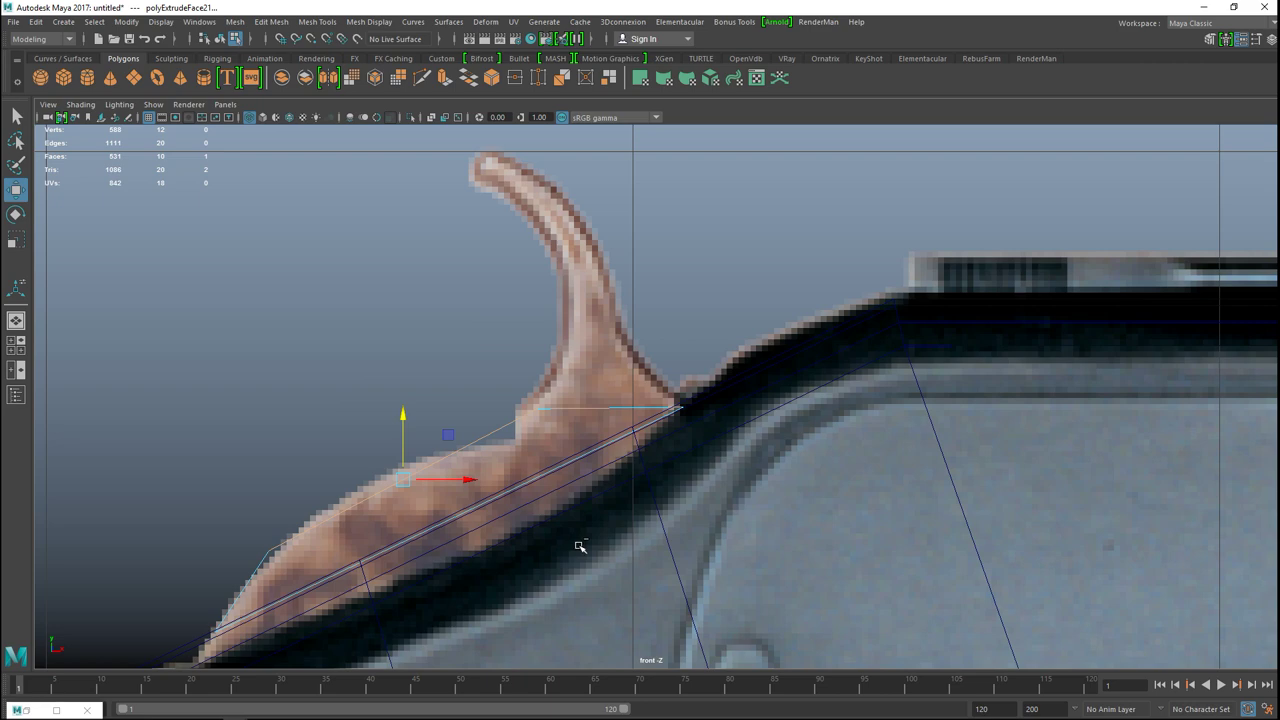
- Back in the perspective view, extrude the short front top face of the hammer base and raise it slightly
key("space")
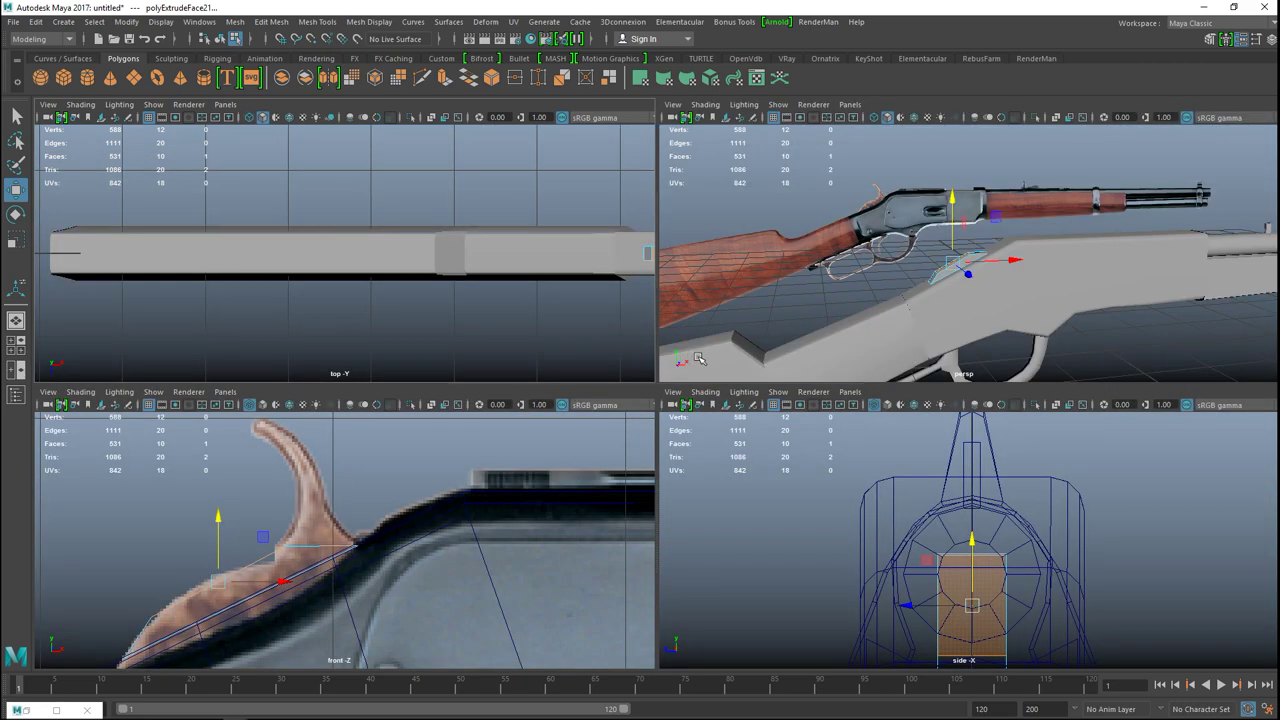
key("space")
scroll(689, 400, "up", 3)
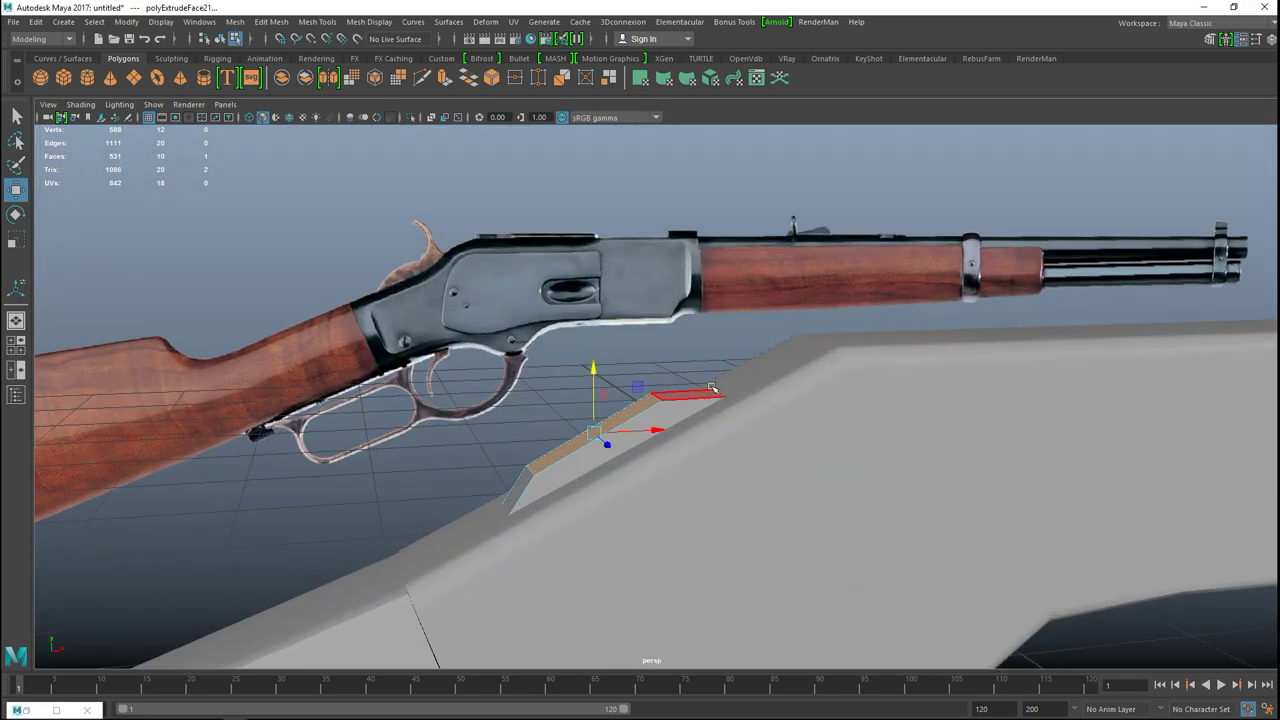
left_click(689, 400)
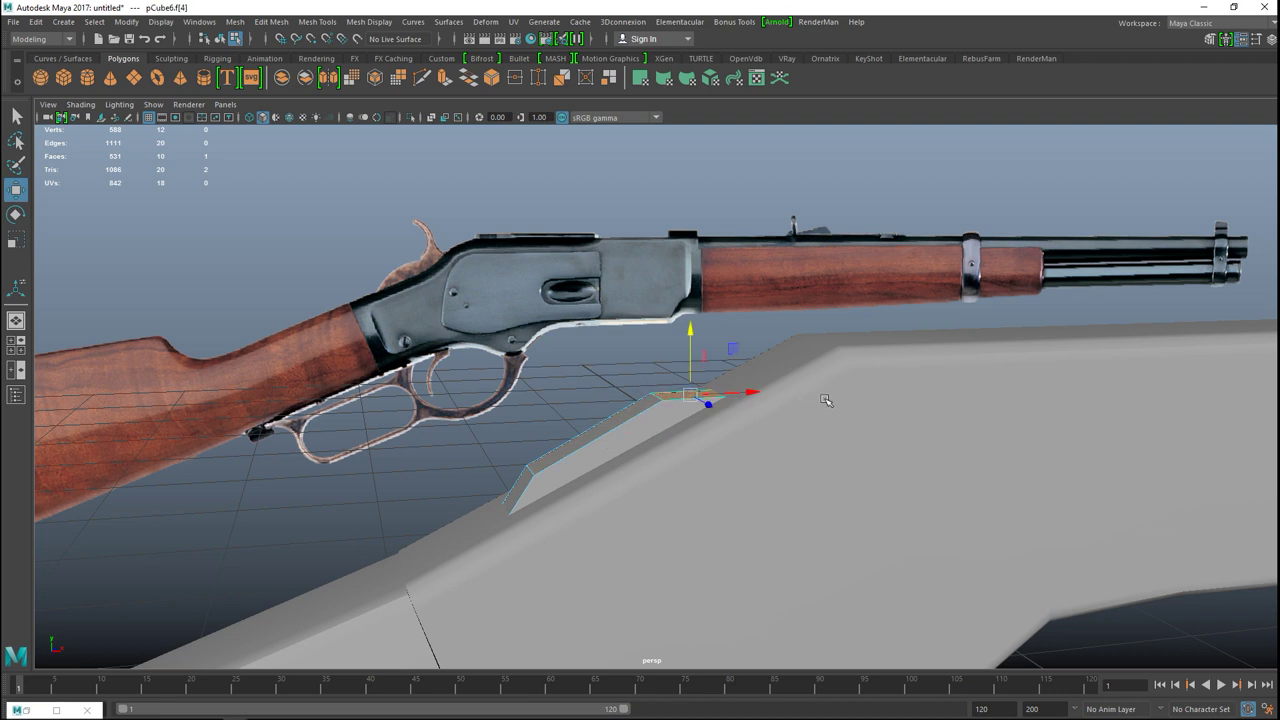
key("ctrl+e")
key("w")
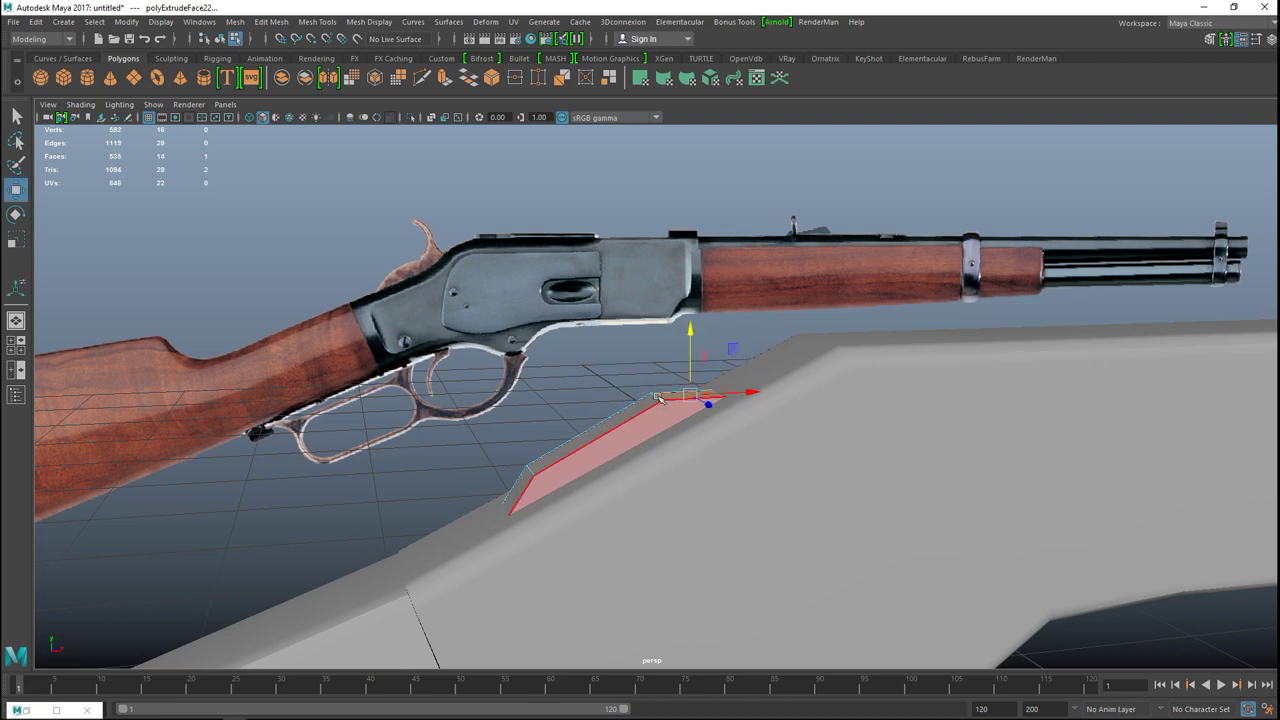
left_click_drag(690, 328, 689, 296)
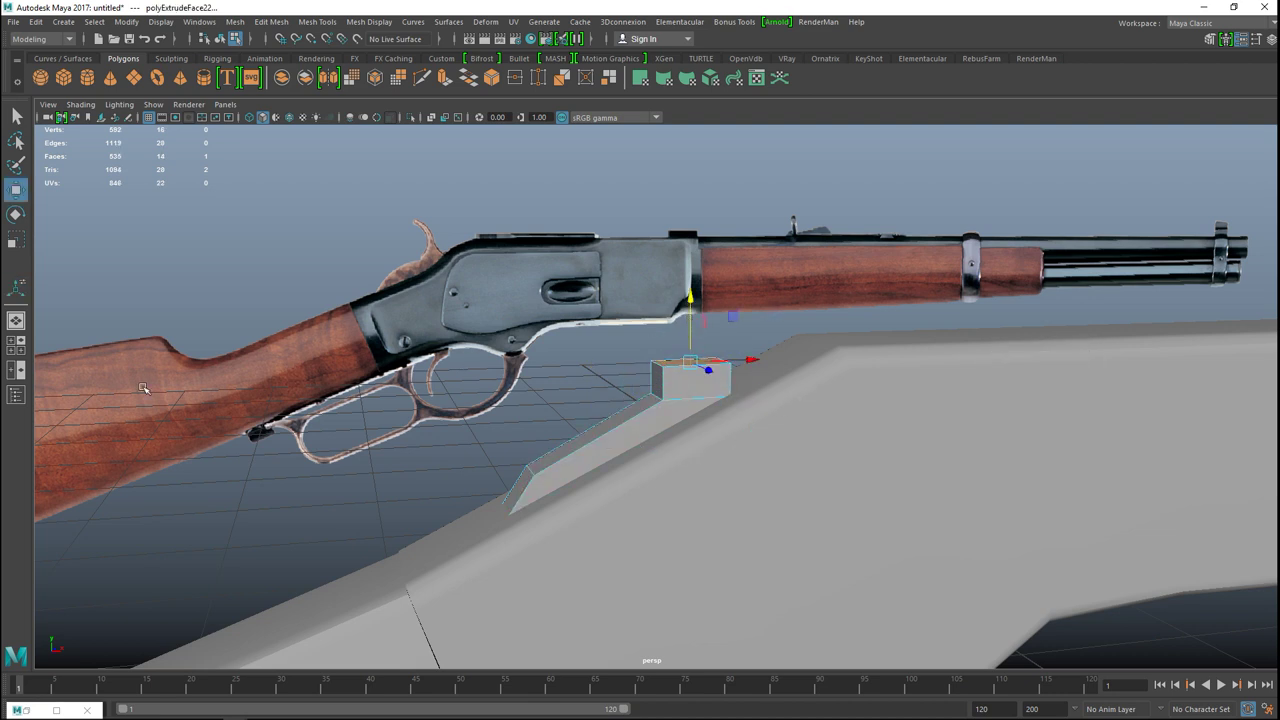
- In the front view, scale the raised face down horizontally to taper the lower part of the hammer spur
left_click(18, 346)
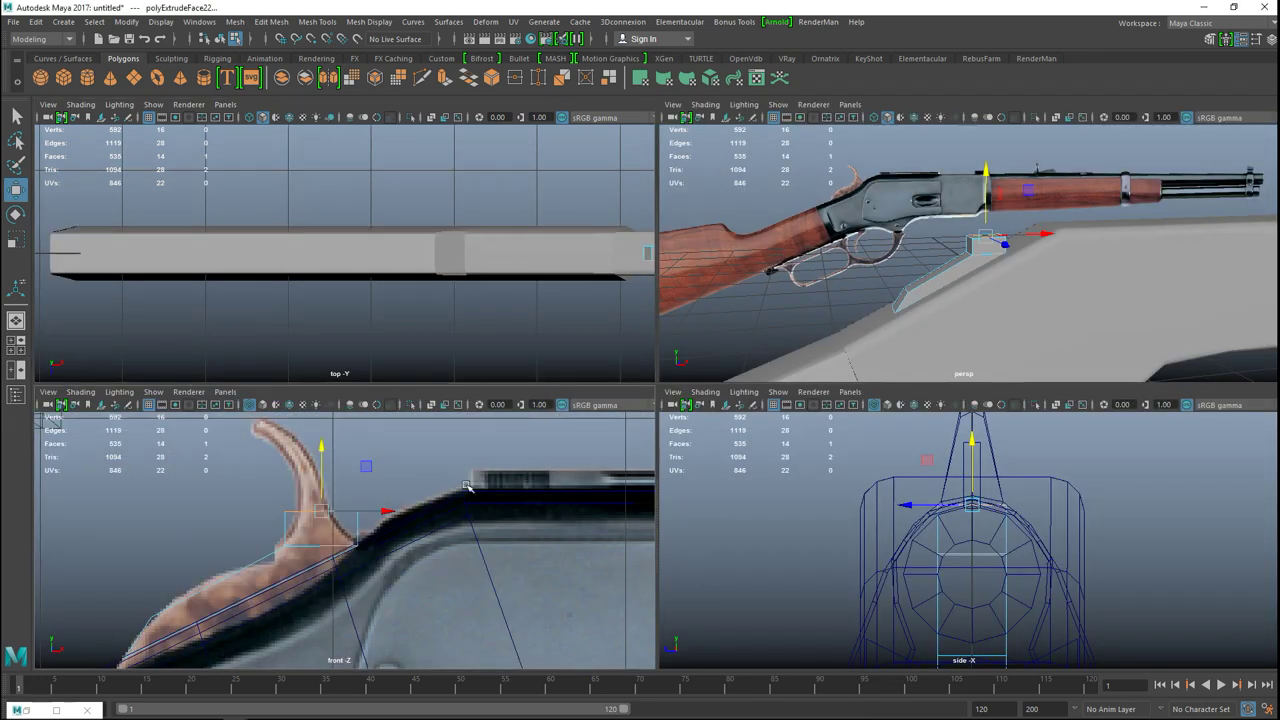
key("space")
scroll(595, 555, "up", 5)
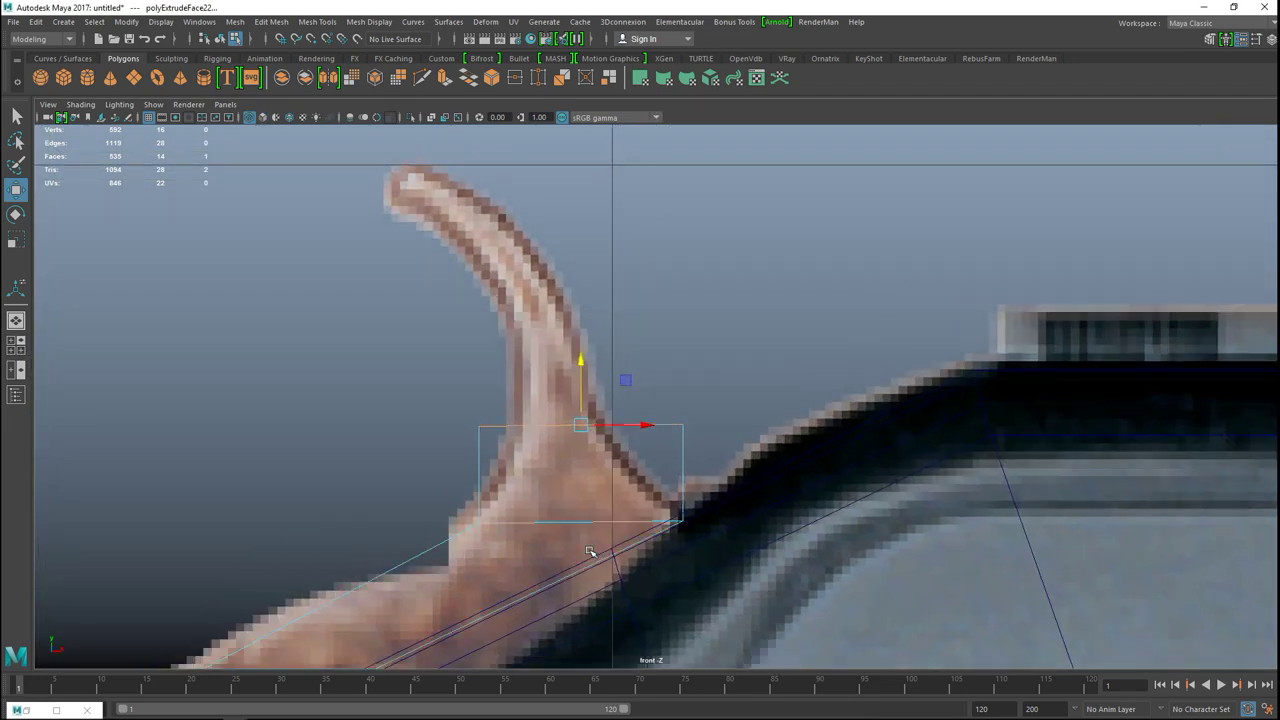
key("r")
left_click_drag(643, 430, 607, 432)
- Extrude the spur's top face up and rearward along the reference, and narrow it slightly in shaded display
key("ctrl+e")
key("w")
left_click_drag(581, 424, 553, 340)
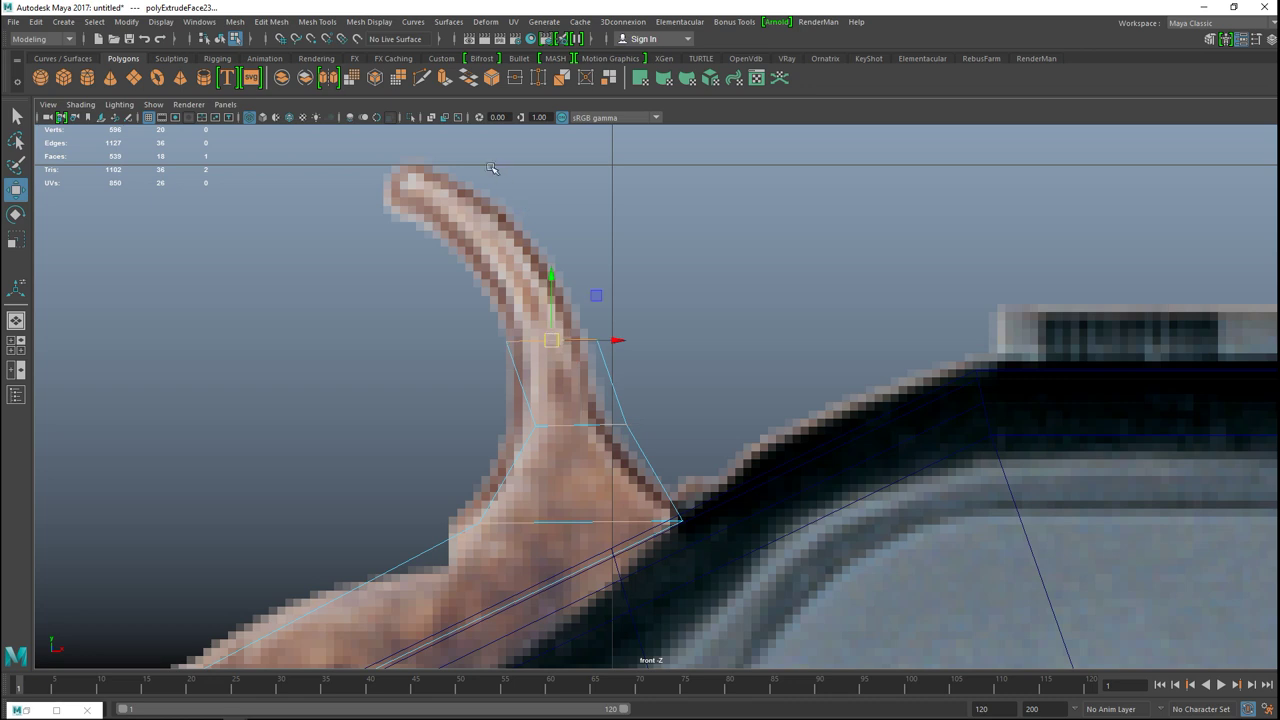
key("5")
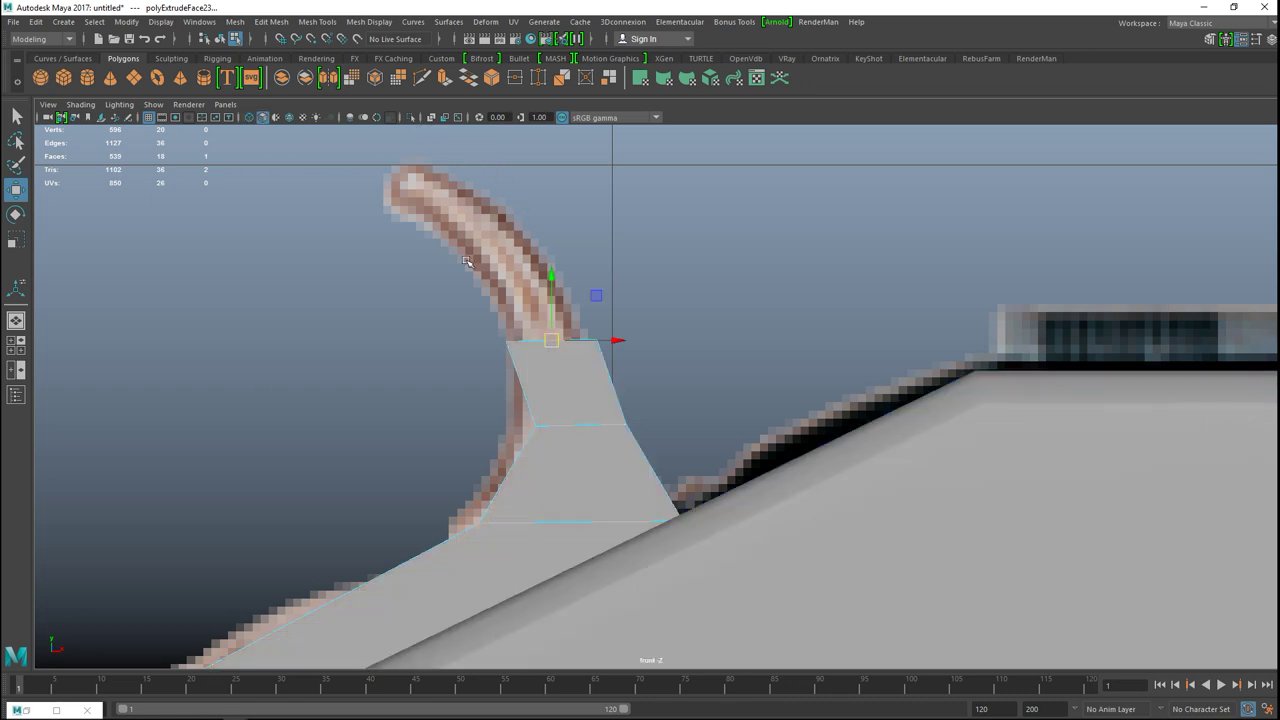
scroll(578, 302, "up", 3)
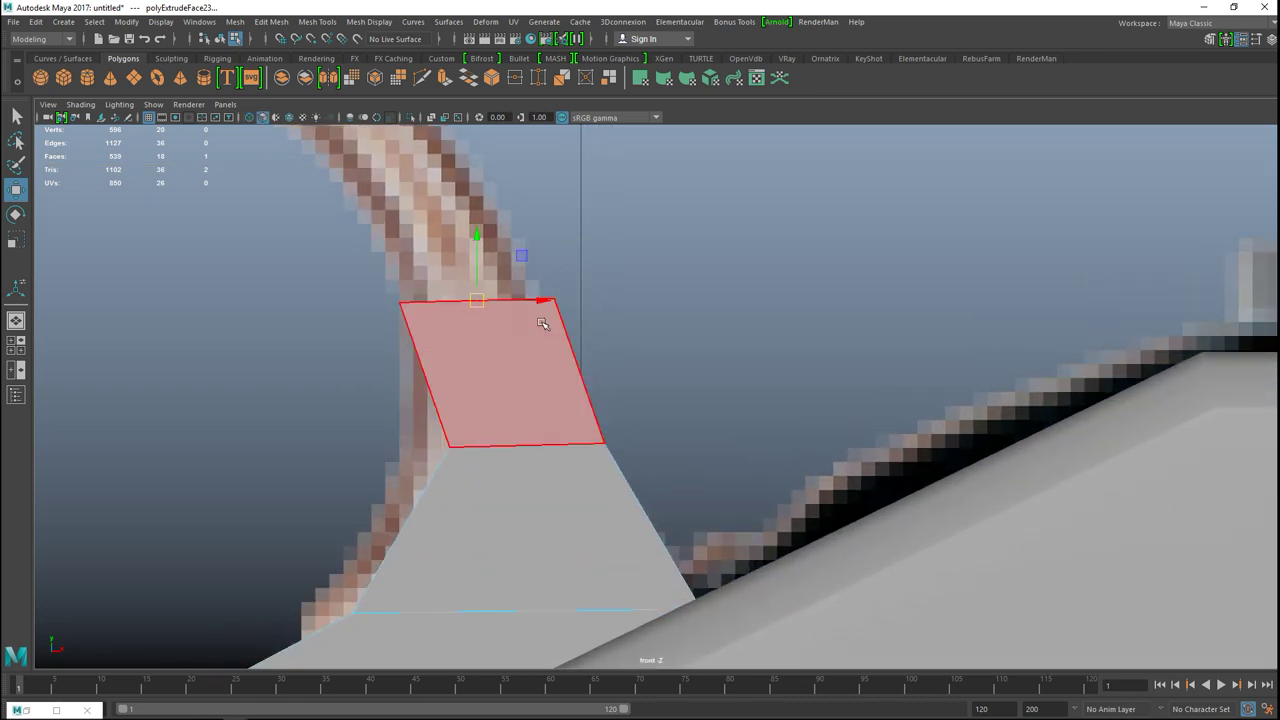
key("r")
left_click_drag(541, 300, 535, 318)
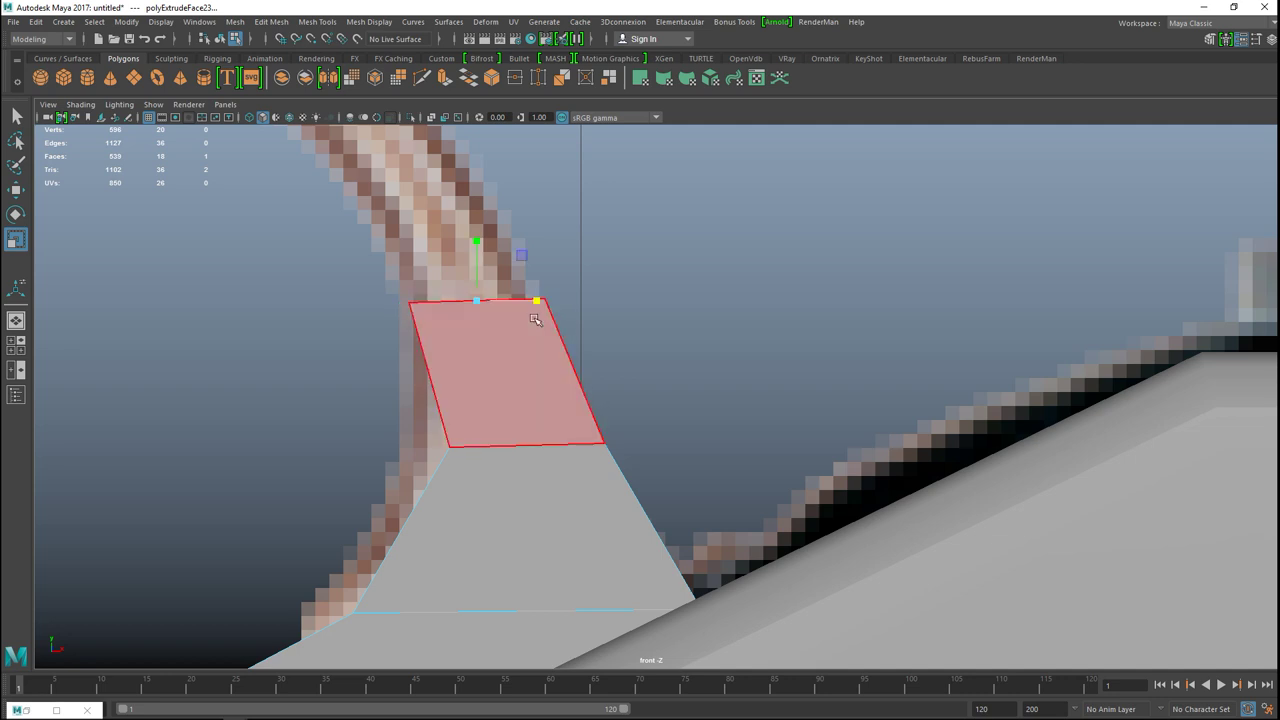
- Extrude another spur segment up and rearward along the reference curve, and scale its end face narrower
middle_click_drag(563, 337, 805, 490, "alt")
key("ctrl+e")
key("w")
left_click_drag(779, 475, 690, 317)
key("r")
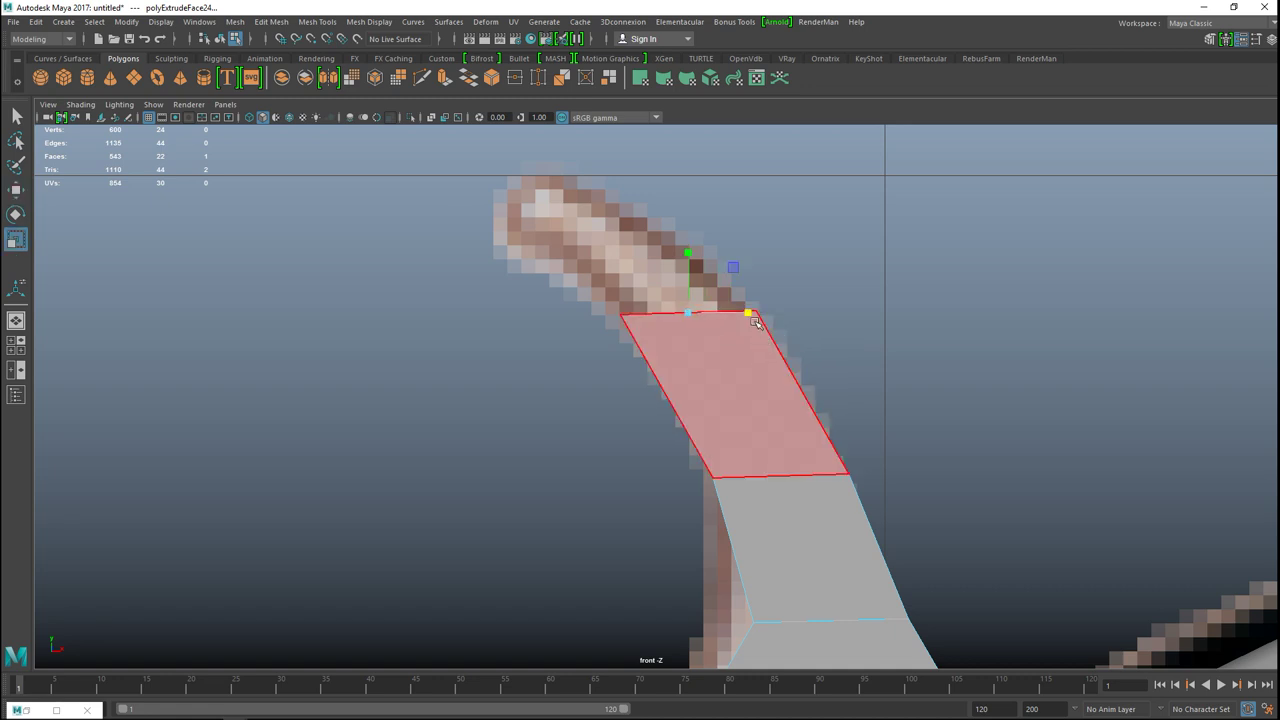
left_click_drag(754, 313, 741, 313)
- Extrude the final hammer spur segment and move its end face to the curved tip of the reference
key("ctrl+e")
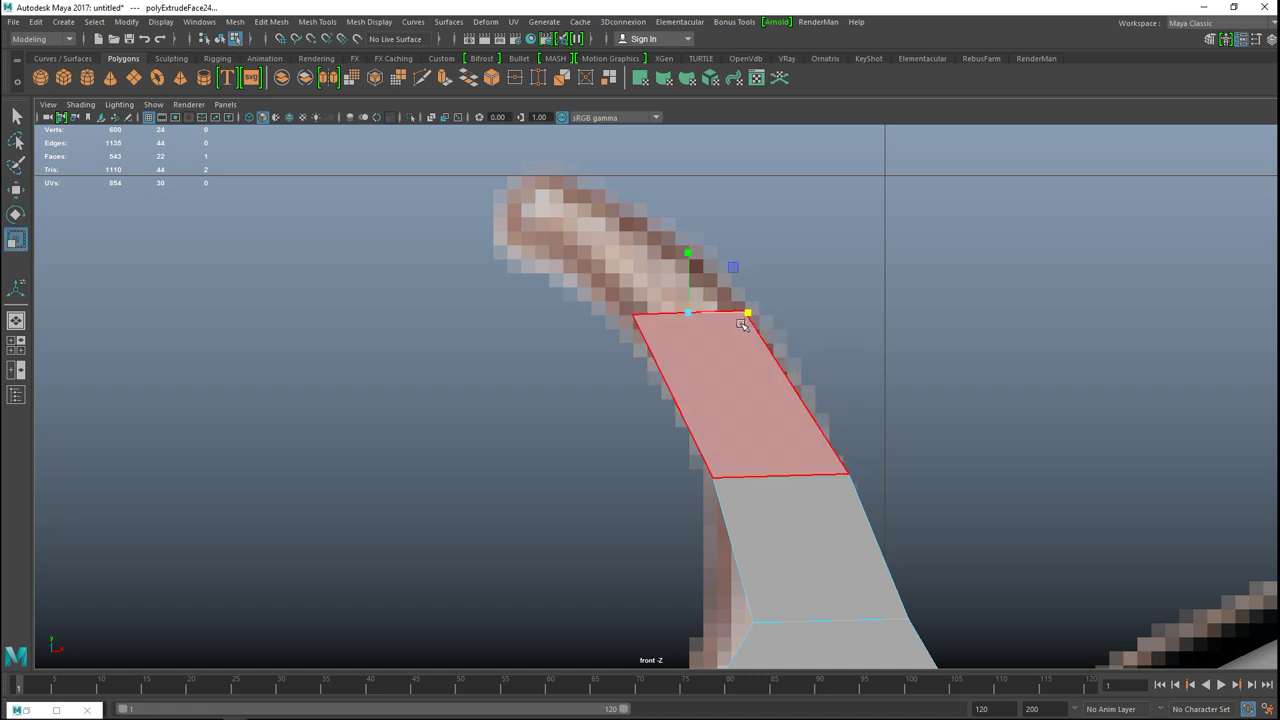
key("w")
key("ctrl+z")
left_click_drag(693, 317, 537, 207)
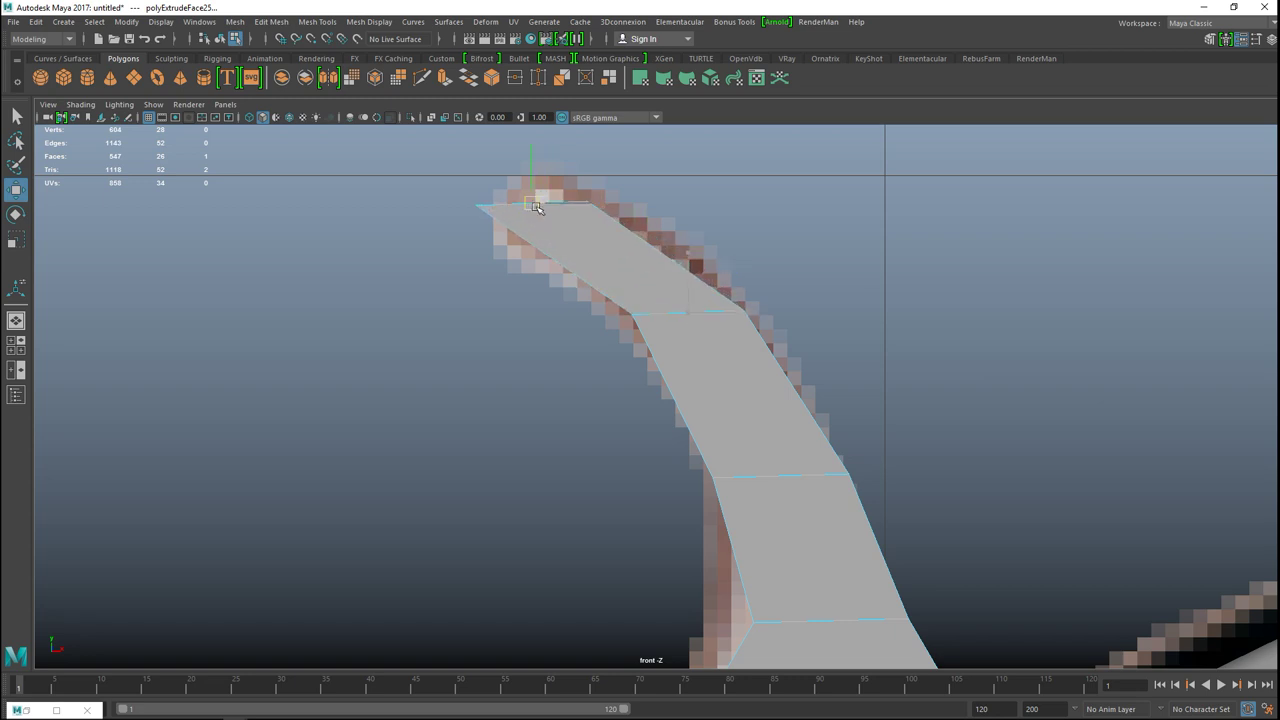
- Return to the perspective view and examine the receiver and hammer on the reference rifle
left_click(22, 346)
key("space")
scroll(837, 295, "down", 1)
left_click(1046, 557)
scroll(986, 506, "down", 6)
scroll(963, 514, "down", 1)
scroll(959, 522, "up", 1)
mouse_move(959, 522)
left_mouse_down("alt")
mouse_move(1037, 471)
mouse_move(1012, 410)
mouse_move(929, 489)
mouse_move(966, 509)
mouse_move(949, 535)
left_mouse_up("alt")
scroll(596, 341, "up", 5)
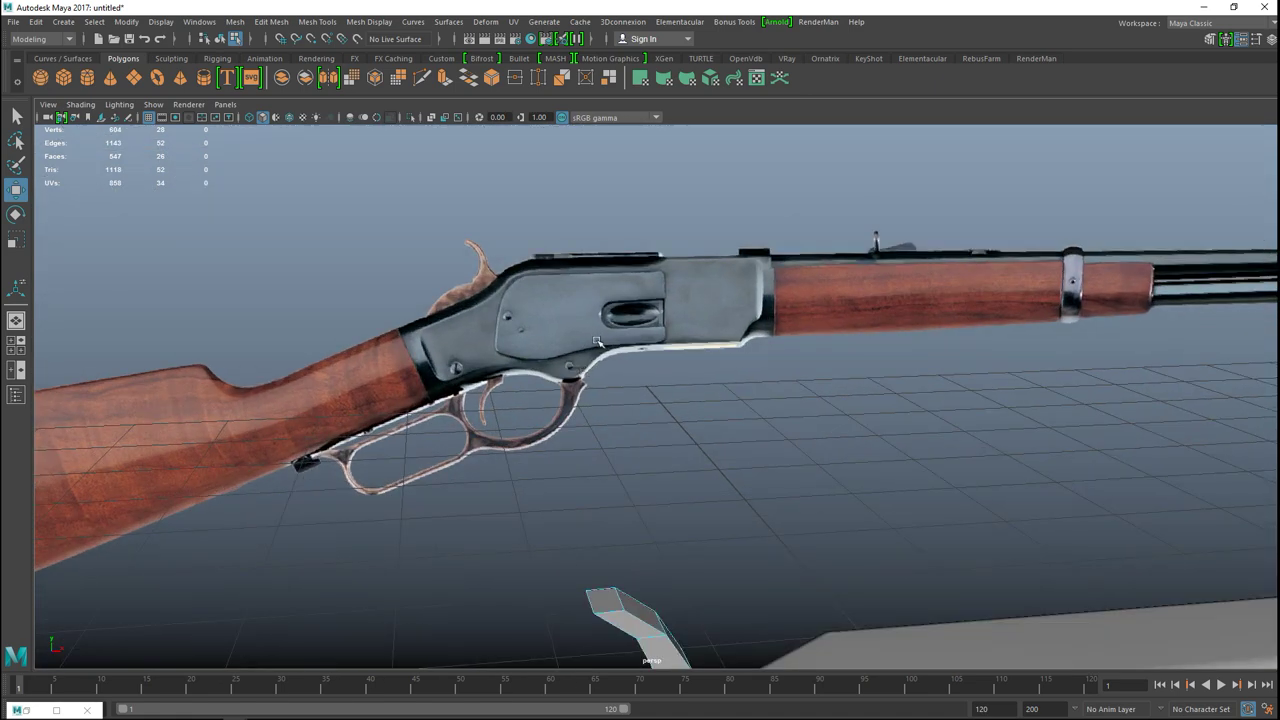
- Create a new polygon cube in front of the rifle and stretch it along the rifle's length
scroll(596, 341, "down", 6)
middle_click_drag(640, 445, 537, 417, "alt")
left_click(65, 80)
left_click_drag(597, 459, 785, 520)
key("r")
scroll(730, 565, "up", 4)
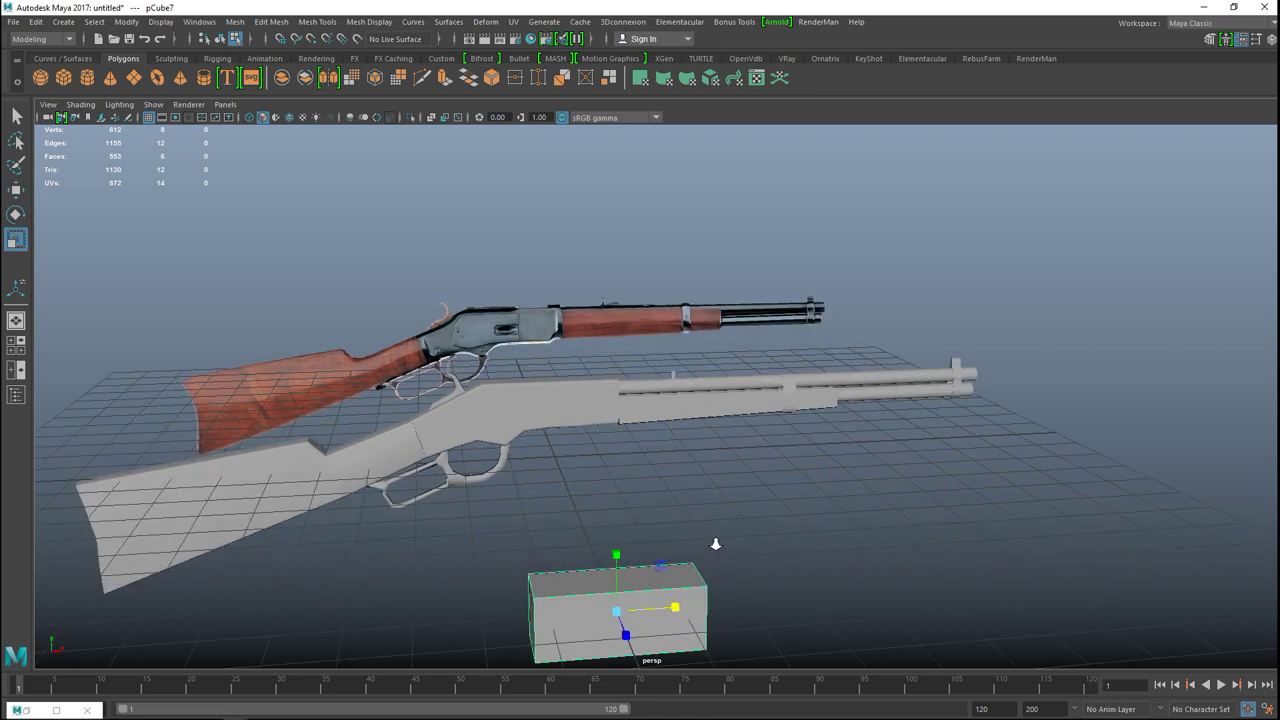
- Insert three evenly spaced horizontal edge loops around the new block using the multiple edge loops setting
left_click_drag(730, 565, 730, 438, "alt")
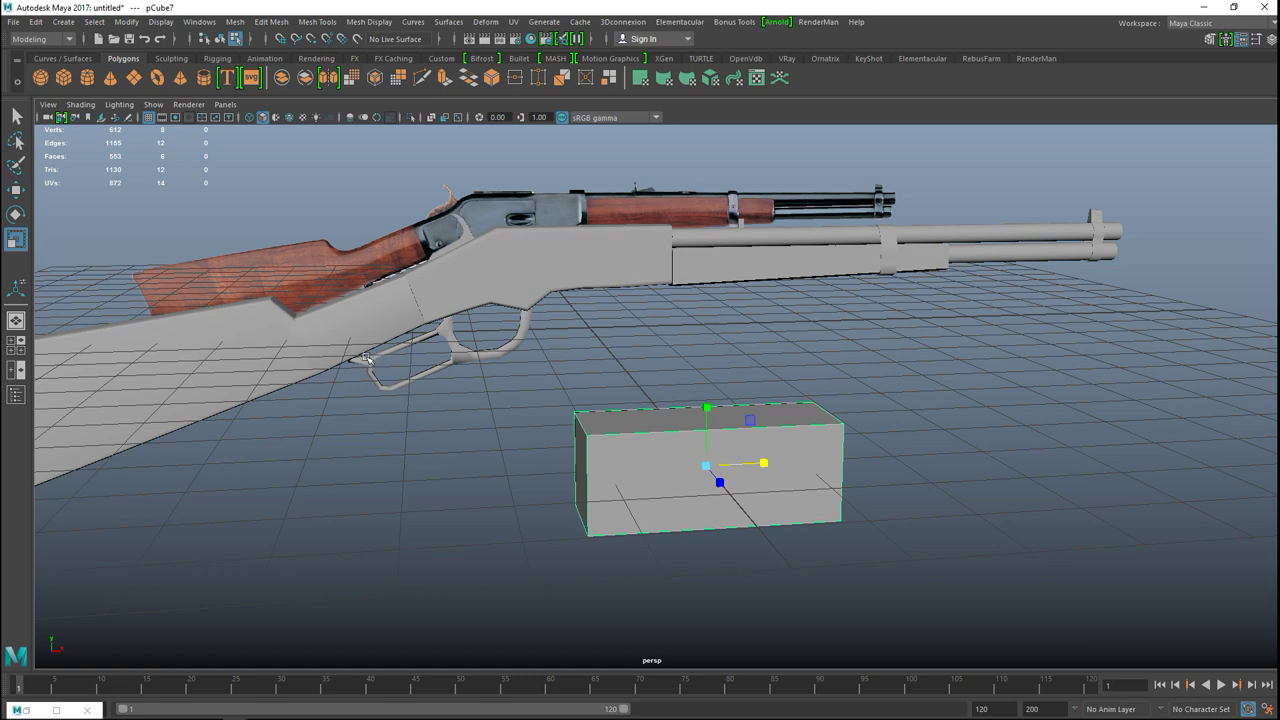
scroll(480, 330, "down", 3)
left_click_drag(229, 240, 1125, 594)
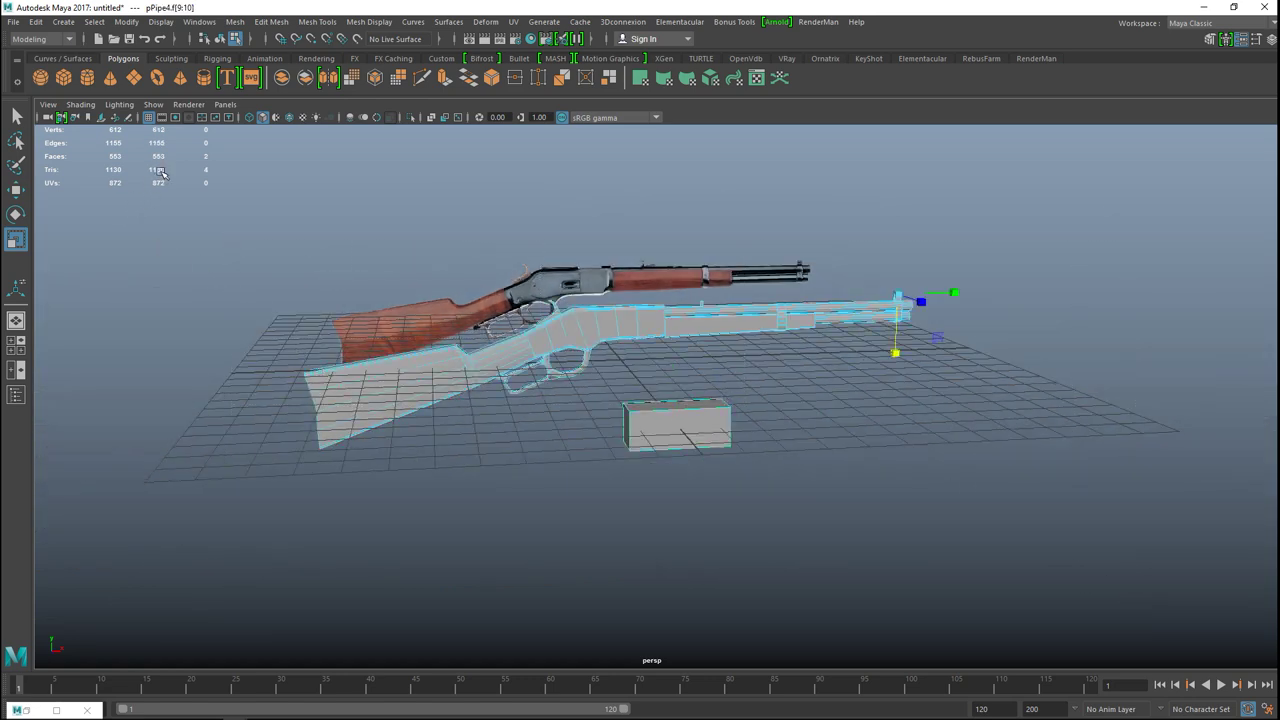
scroll(750, 490, "up", 3)
right_click_drag(712, 441, 700, 285)
left_click(328, 22)
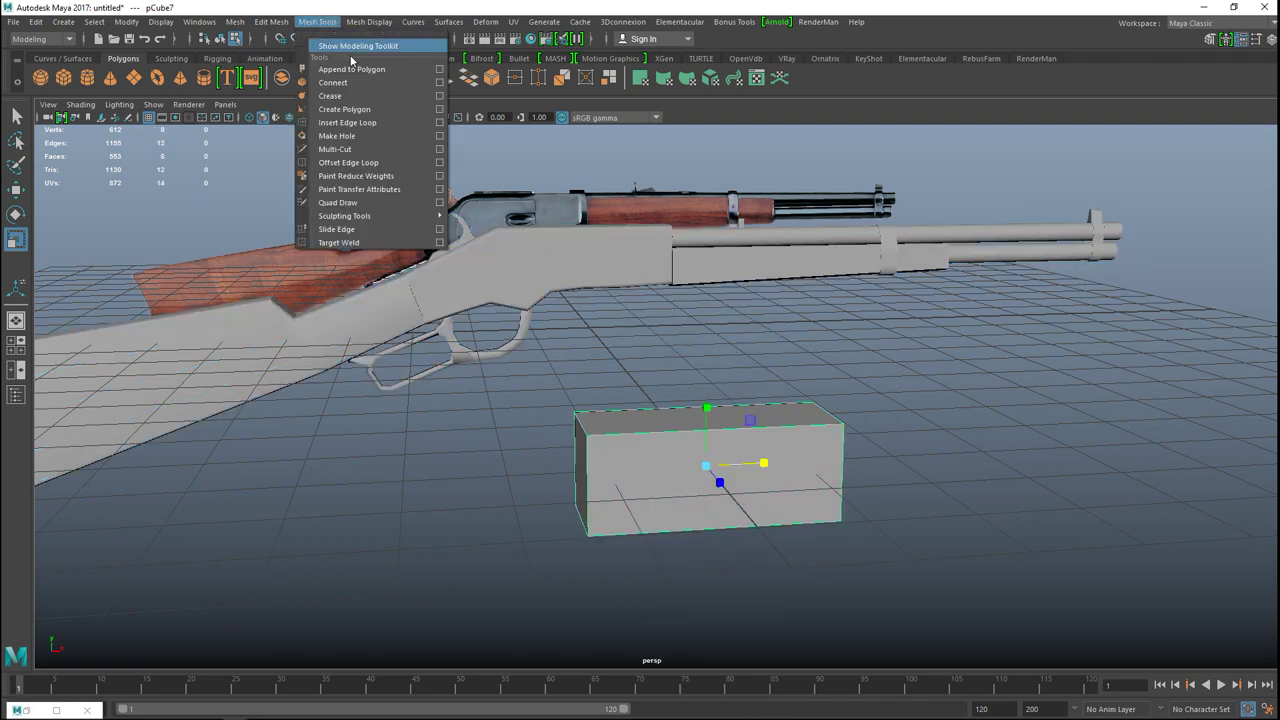
left_click(439, 123)
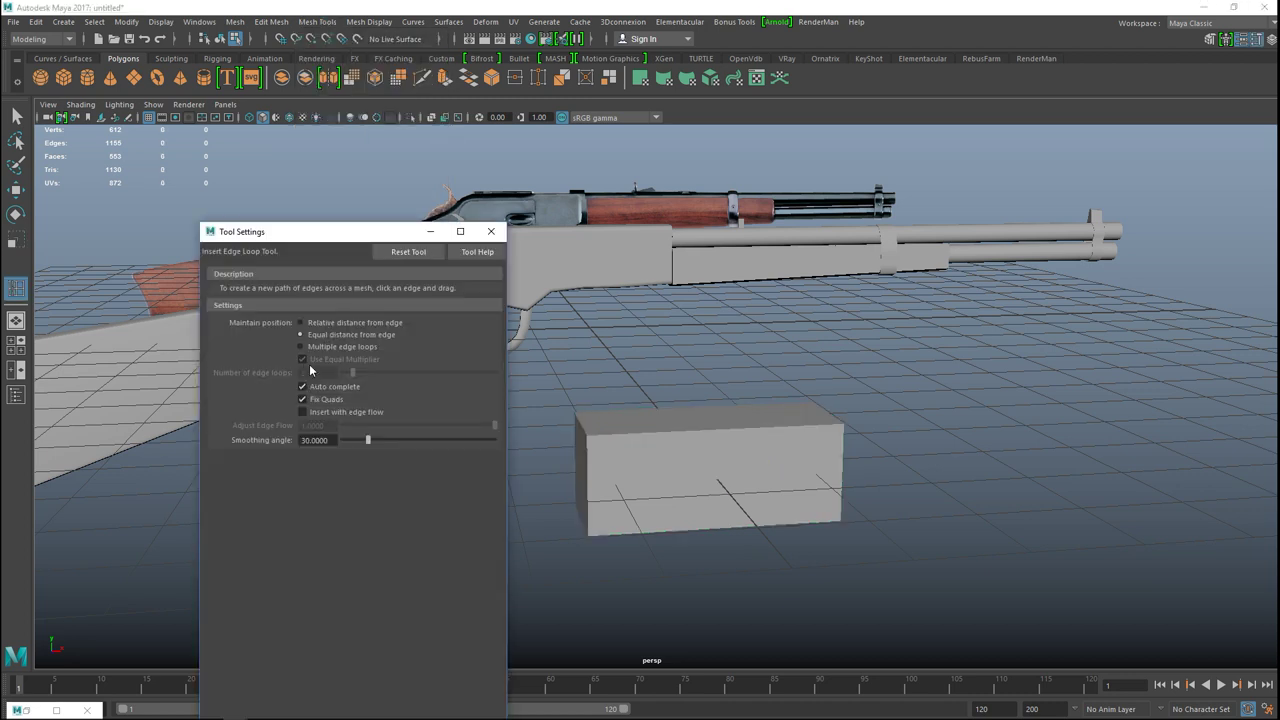
left_click(305, 347)
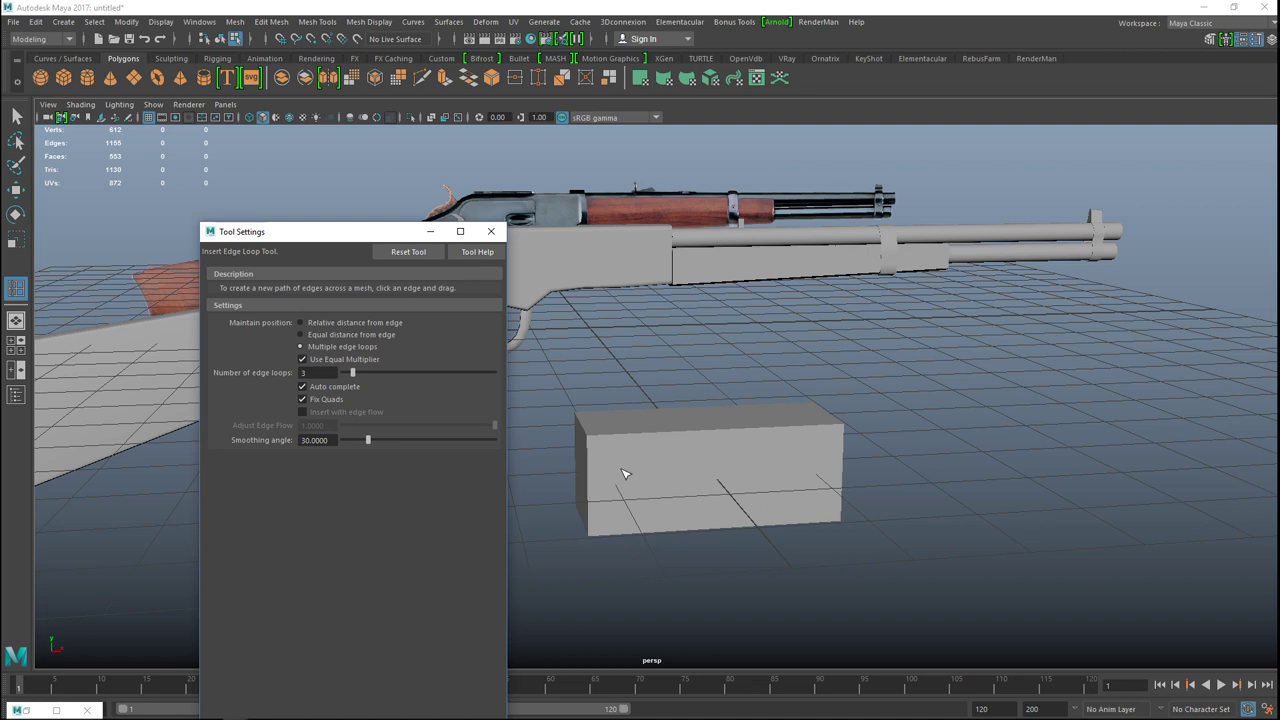
left_click(591, 477)
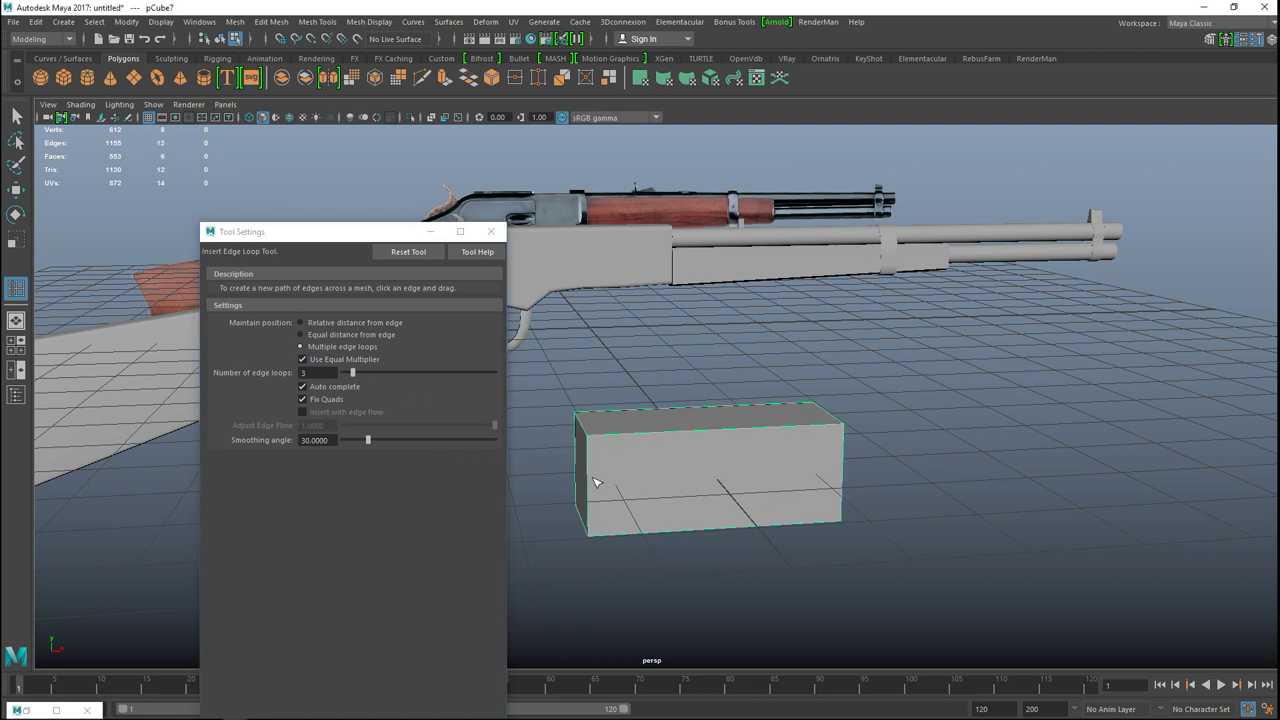
left_click_drag(588, 483, 590, 485)
key("q")
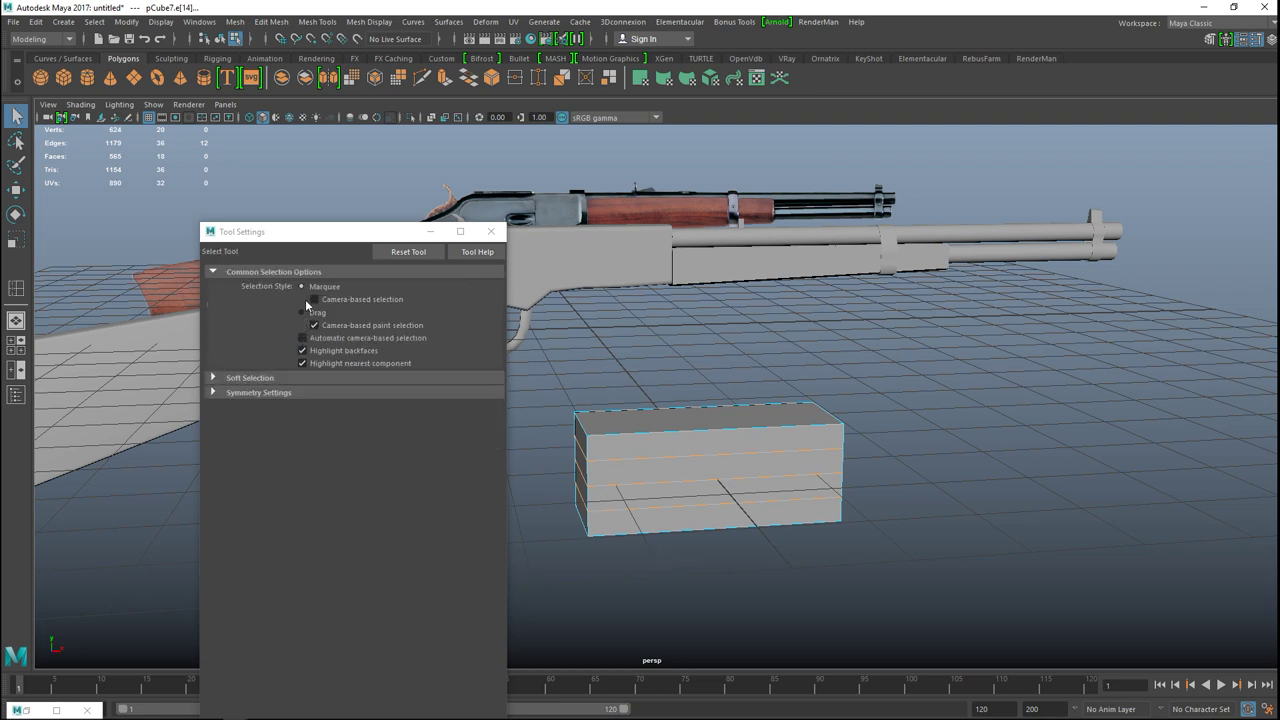
left_click(491, 231)
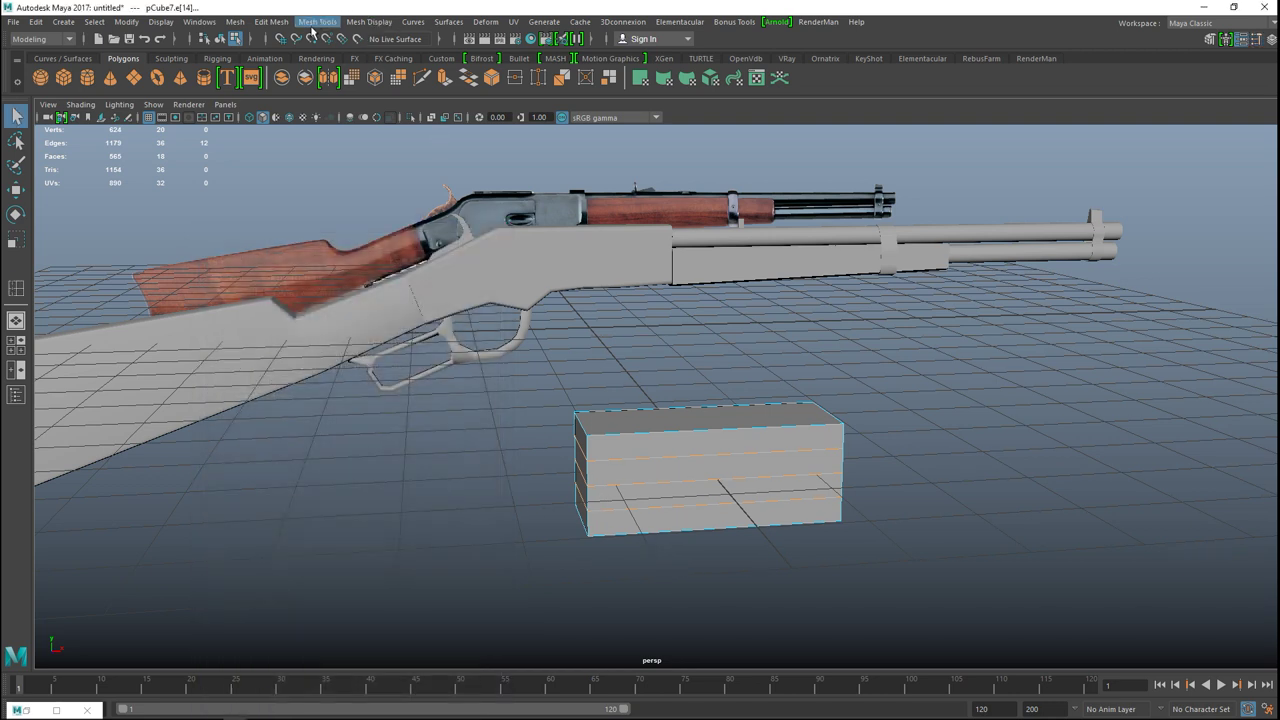
- Insert one vertical edge loop near the block's rear end, with the equal distance from edge setting
left_click(317, 21)
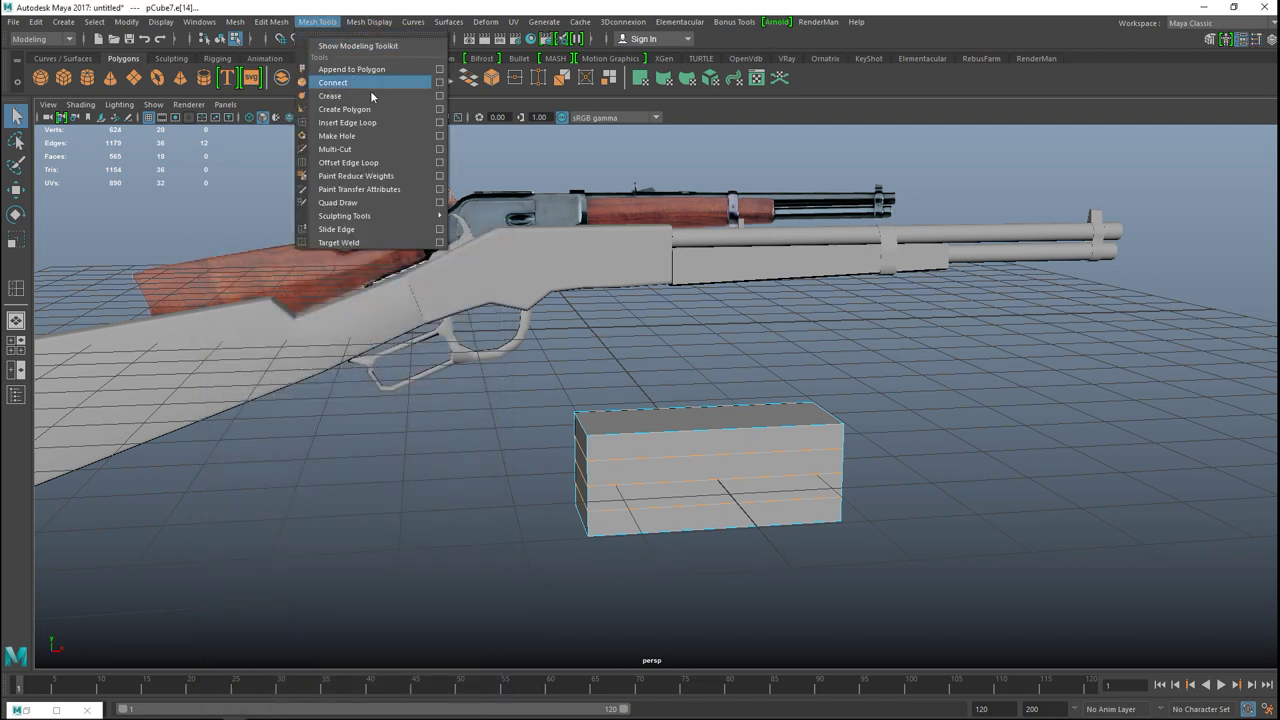
left_click(439, 122)
left_click(308, 357)
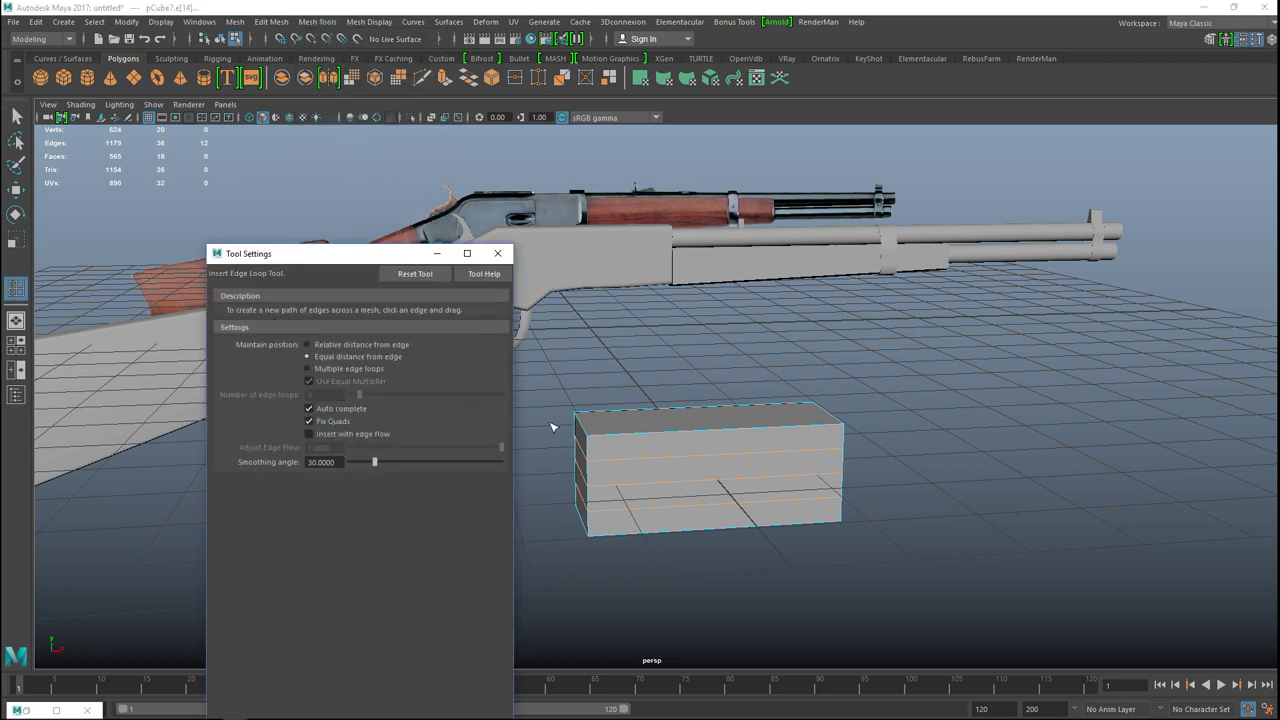
left_click_drag(603, 436, 610, 438)
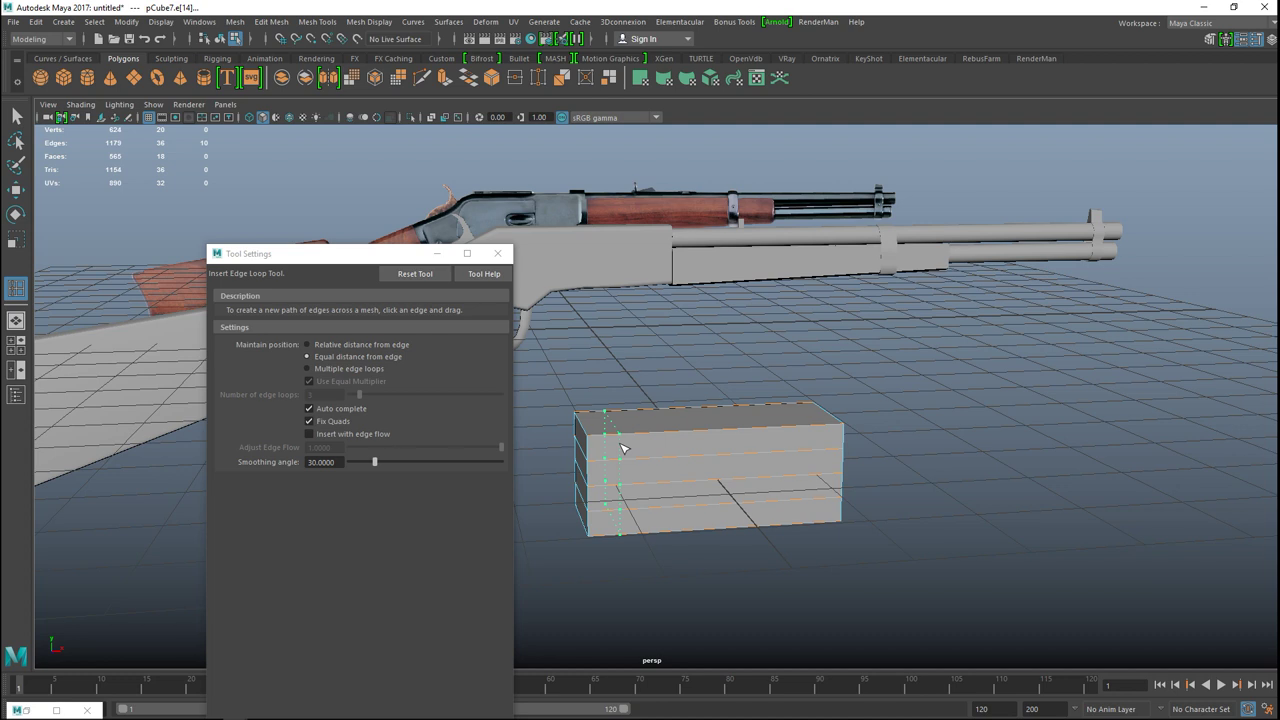
left_click(497, 253)
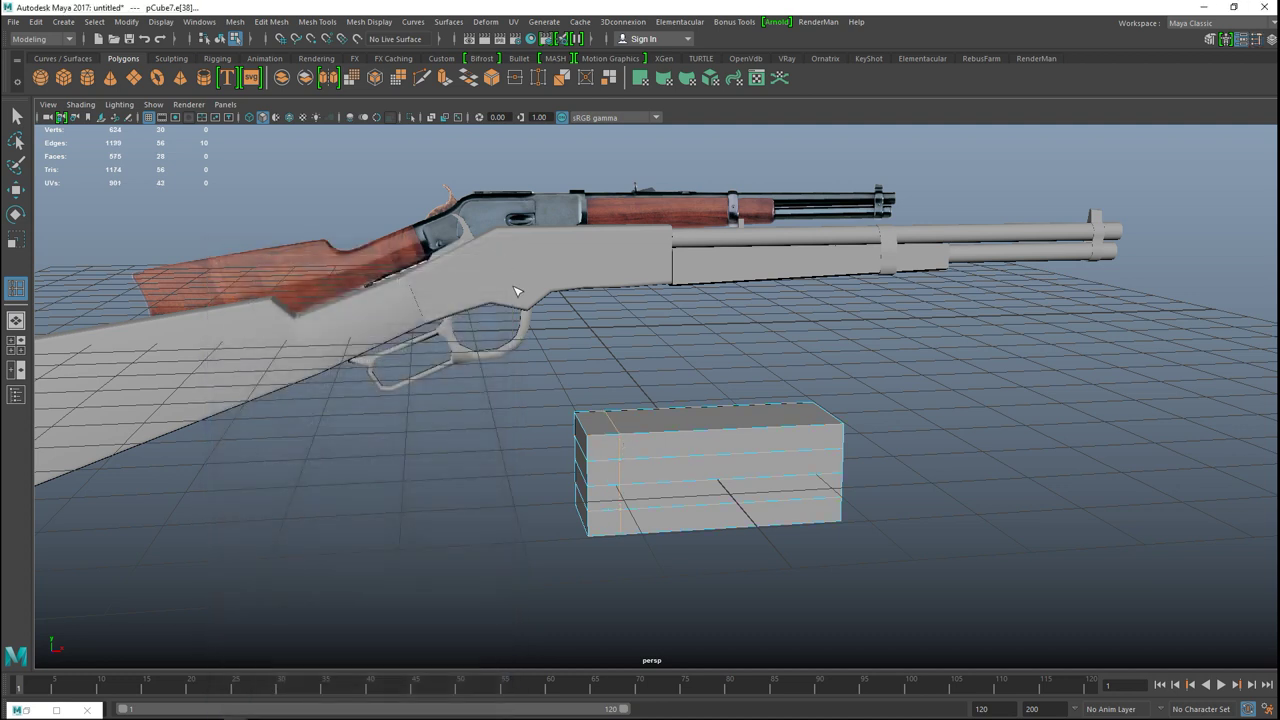
- Extrude the side faces of the block's top row, bottom row and rear column outward, leaving the two middle rows recessed
key("q")
right_click_drag(708, 469, 707, 346)
mouse_move(686, 452)
left_mouse_down()
mouse_move(605, 443)
mouse_move(600, 463)
mouse_move(605, 500)
mouse_move(648, 535)
mouse_move(666, 533)
left_mouse_up()
key("ctrl+e")
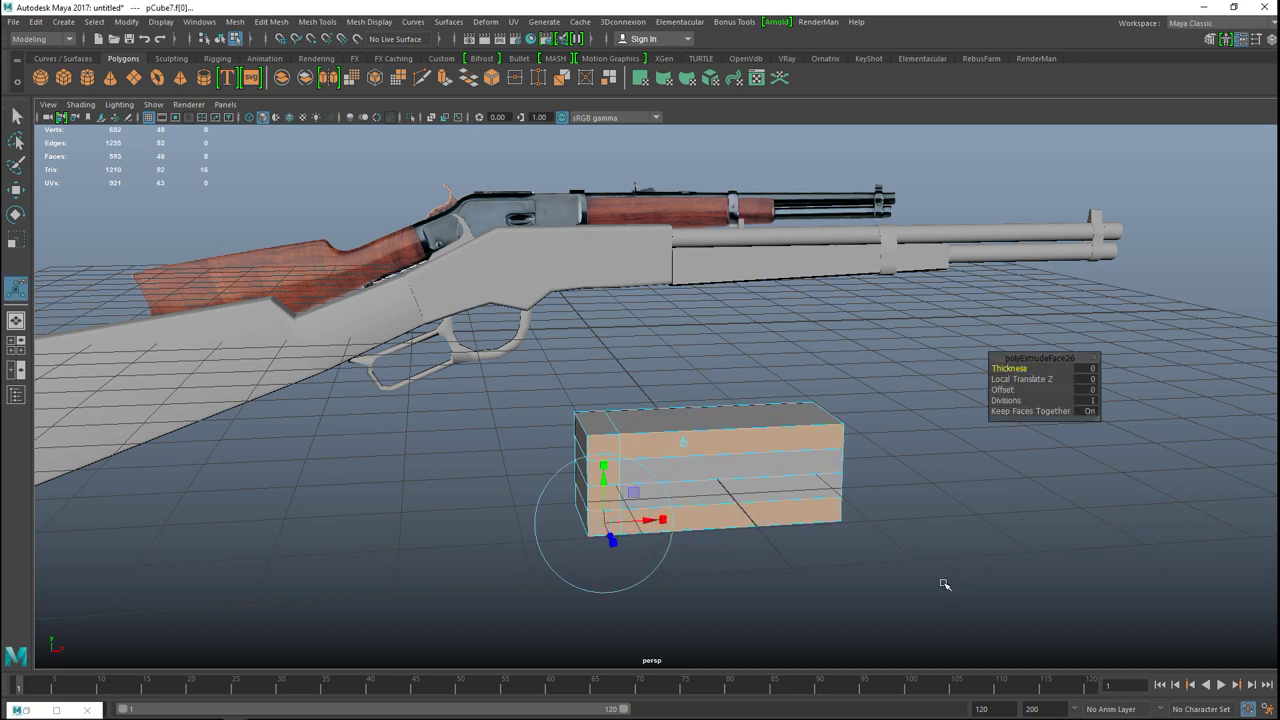
key("w")
left_click_drag(773, 512, 603, 488, "alt")
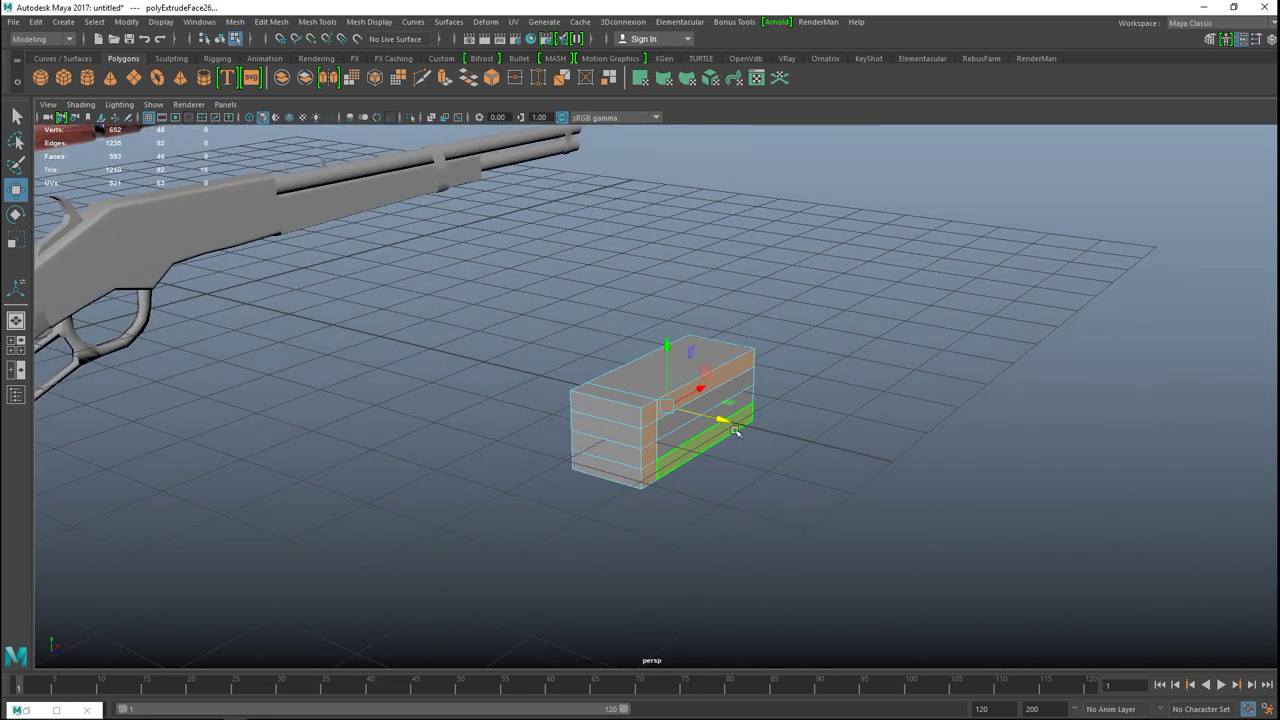
left_click_drag(722, 420, 815, 457)
- Scale the whole block down in depth into a thin panel
right_click_drag(734, 375, 750, 304)
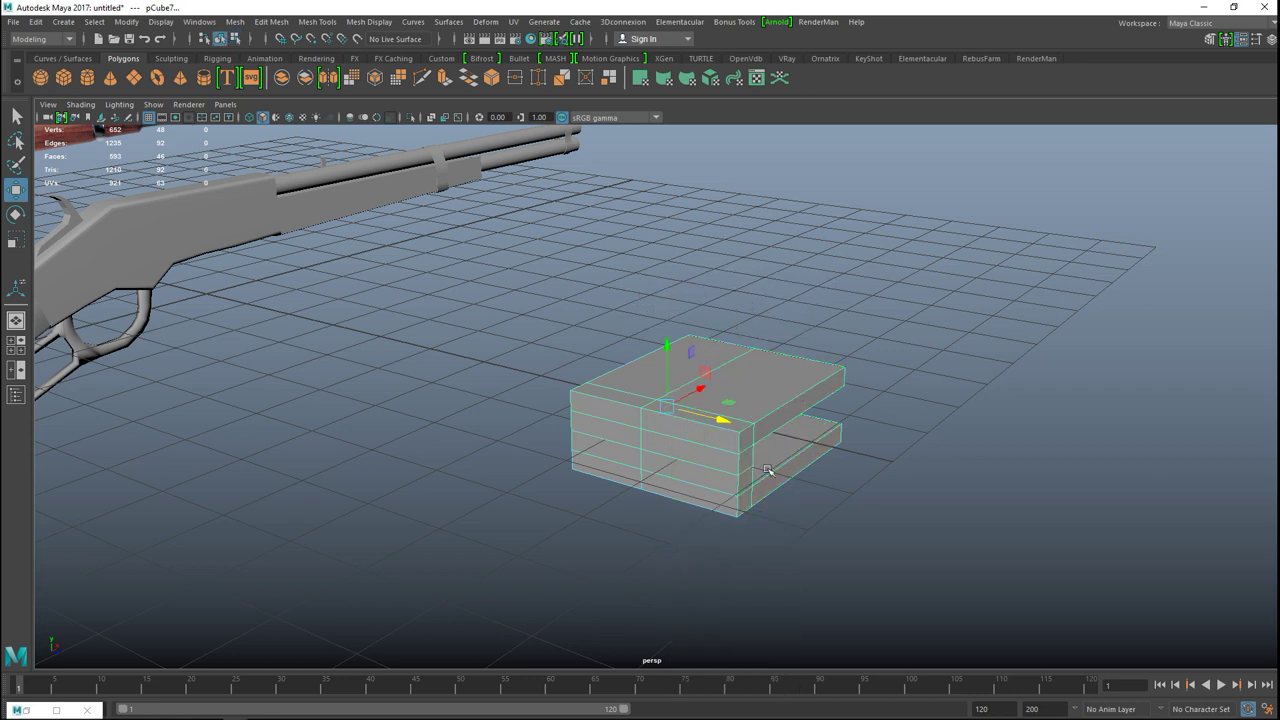
key("r")
left_click_drag(717, 417, 660, 410)
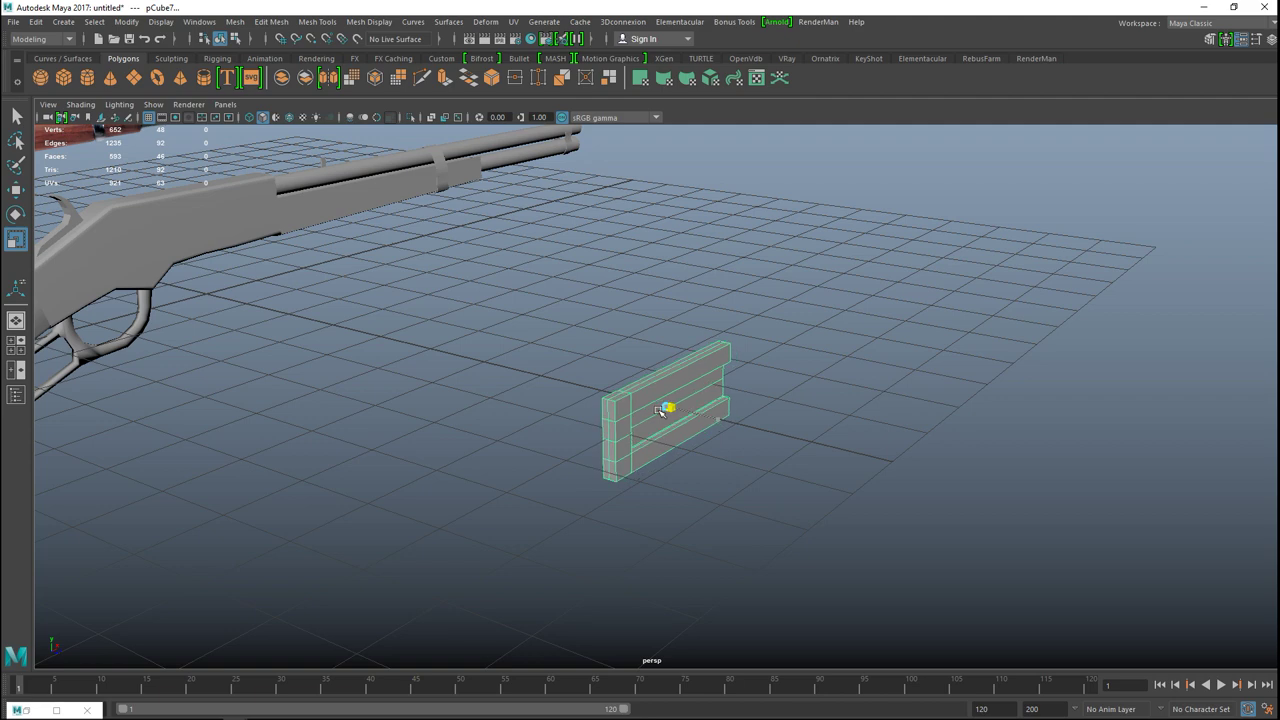
- Delete the three upper long faces on the panel's back side
scroll(639, 516, "up", 4)
left_click_drag(640, 517, 420, 522, "alt")
middle_click_drag(664, 532, 270, 632, "alt")
right_click_drag(798, 310, 806, 342)
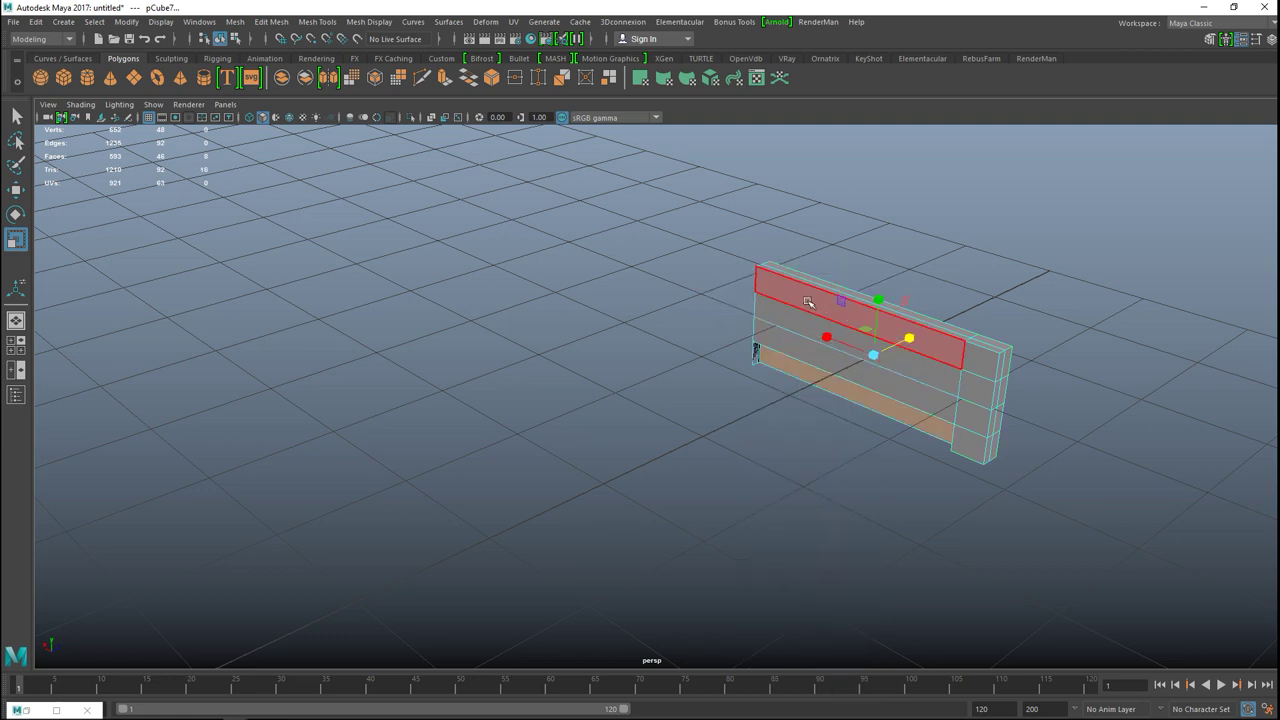
left_click(808, 301)
left_click(795, 320, "shift")
left_click(789, 346, "shift")
key("Delete")
scroll(815, 470, "up", 5)
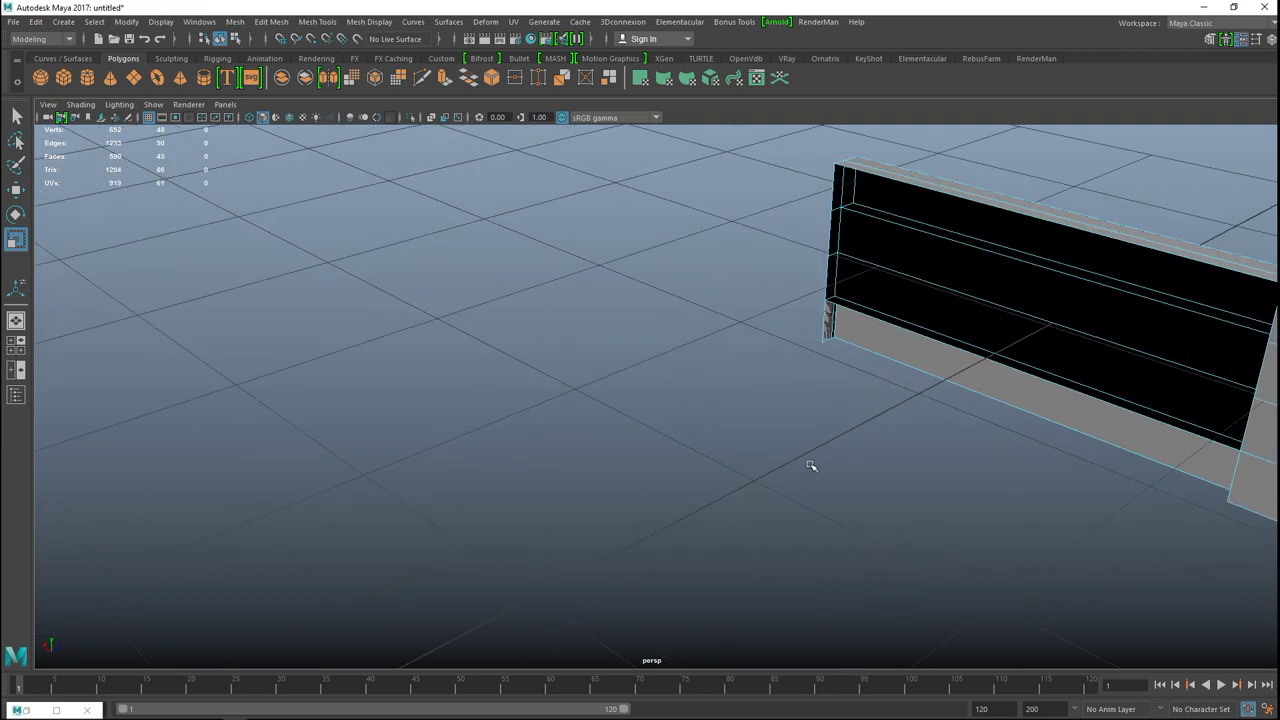
left_click(904, 350)
key("Delete")
left_click(908, 328)
key("Delete")
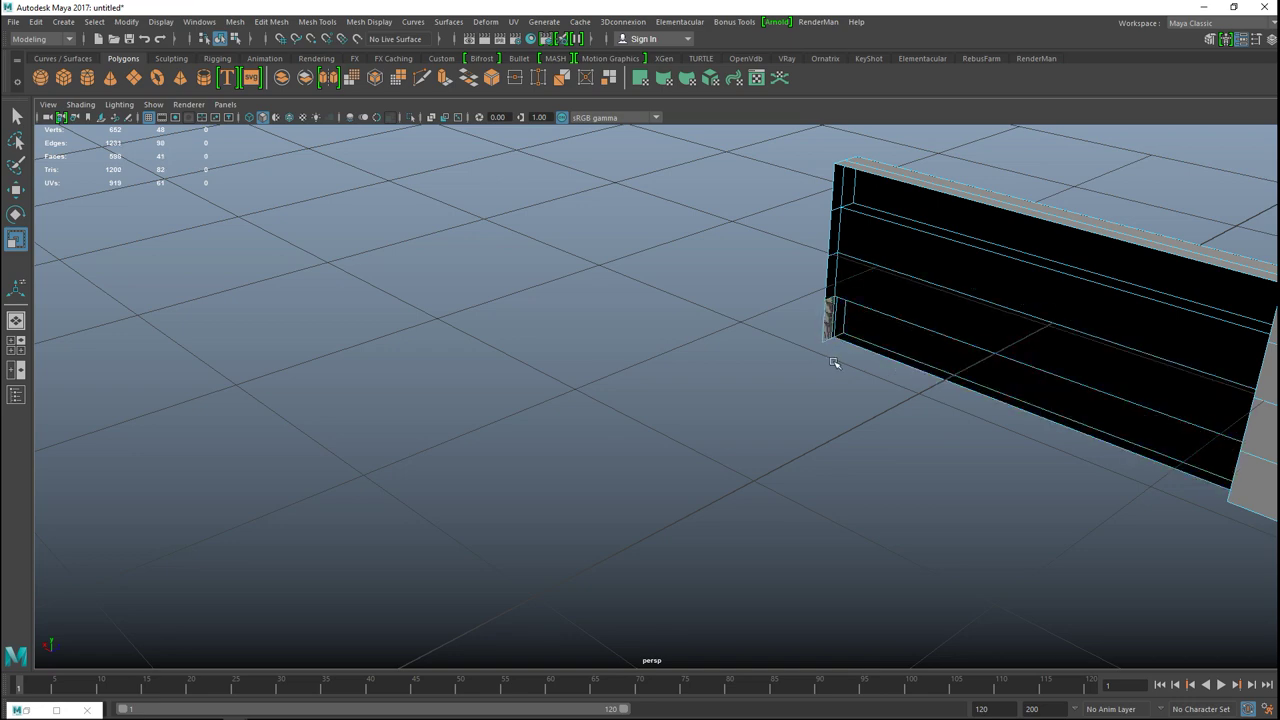
scroll(835, 363, "down", 5)
left_click_drag(851, 423, 863, 504, "alt")
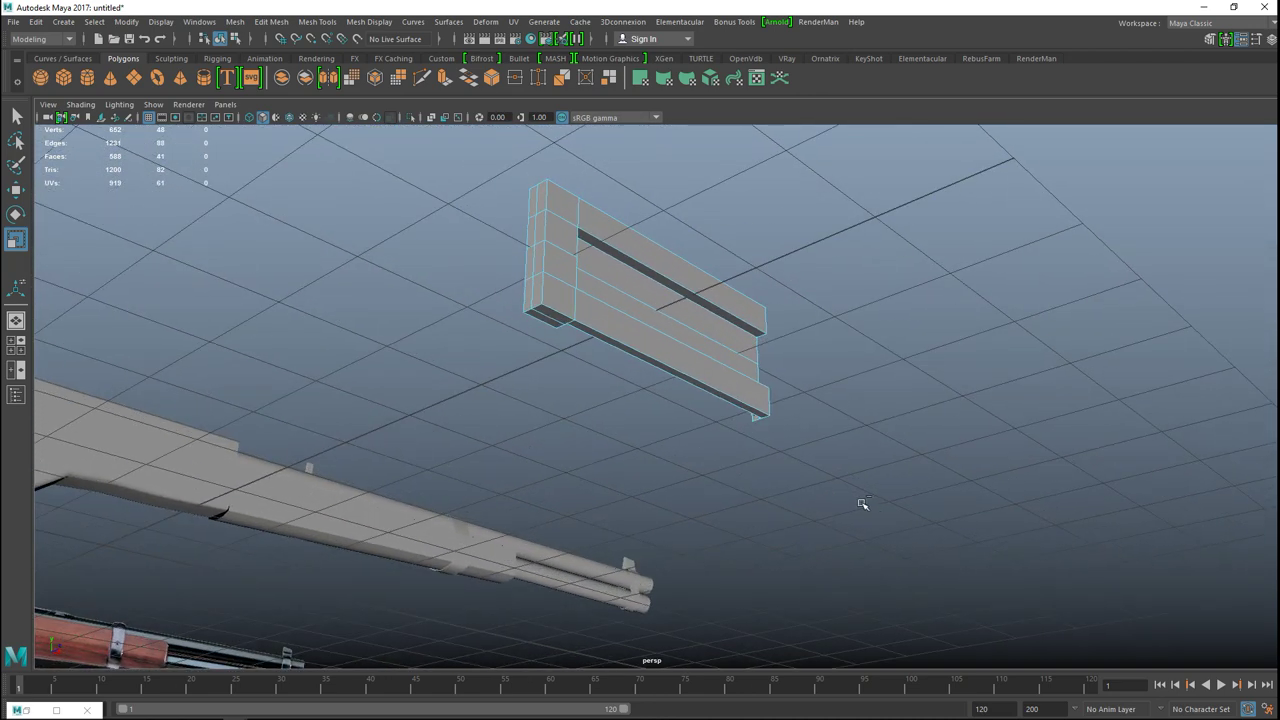
key("ctrl+z")
left_click(866, 503)
key("ctrl+z")
left_click(869, 510)
- Delete the continuous strip of rim faces along the back layer of the panel
left_click_drag(852, 514, 889, 520, "alt")
left_click(648, 310)
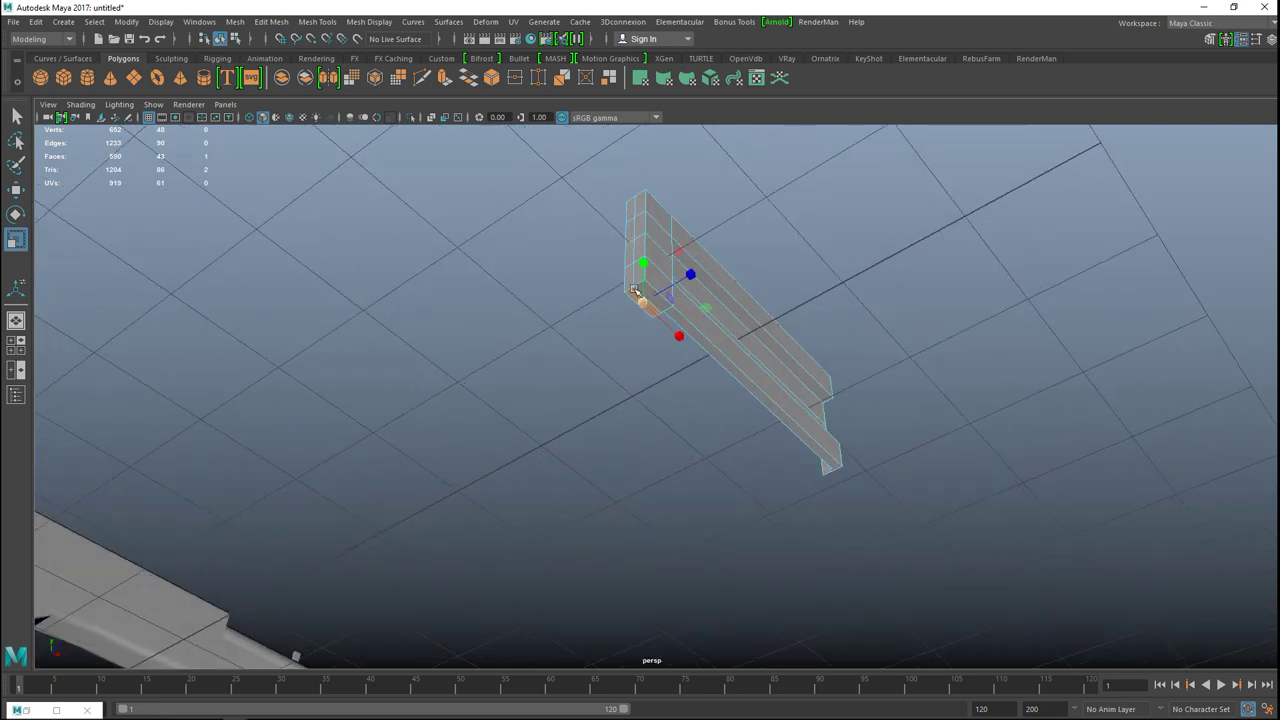
double_click(630, 278, "shift")
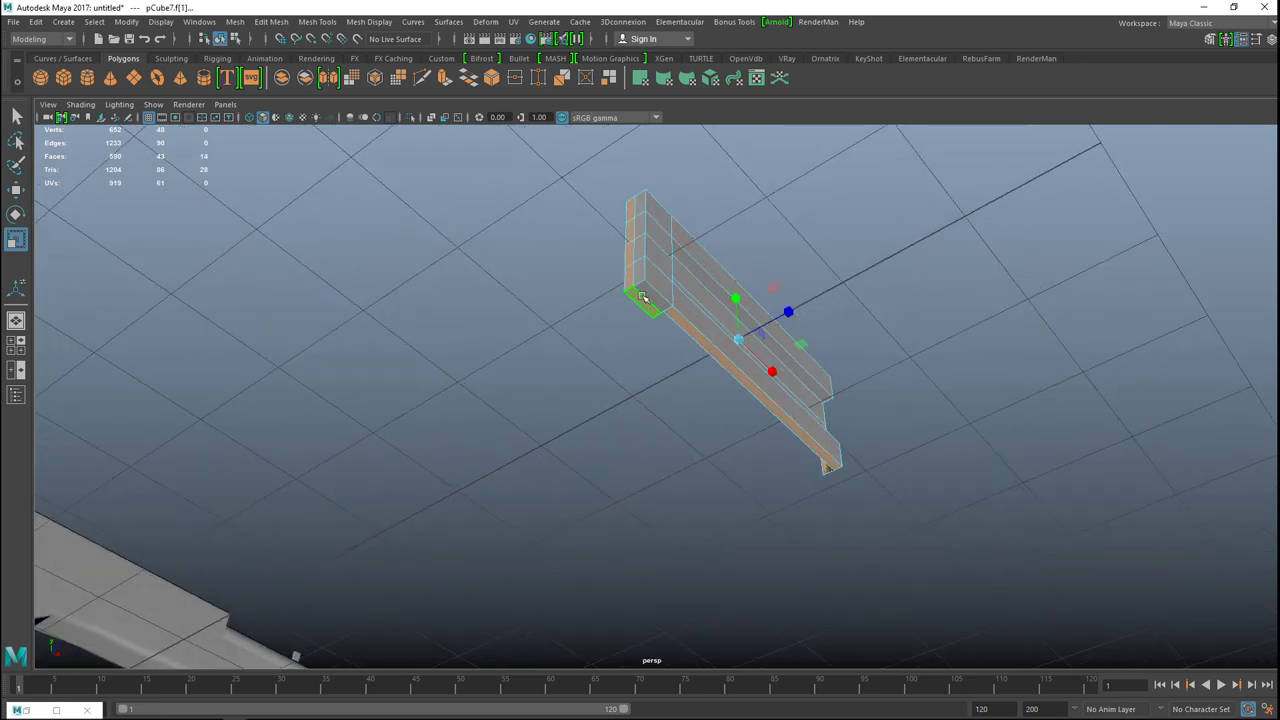
key("Delete")
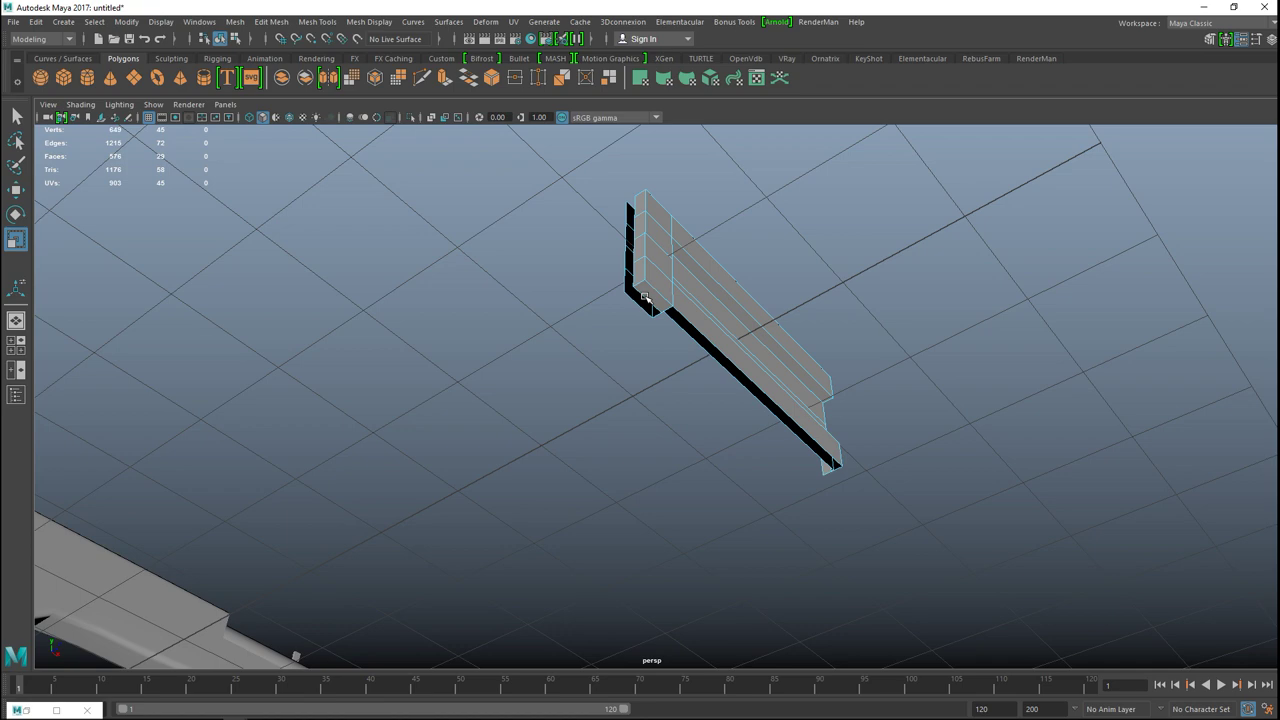
- Delete the remaining back faces of the panel, the vertical end column and the long bottom strip
left_click_drag(680, 287, 795, 322, "alt")
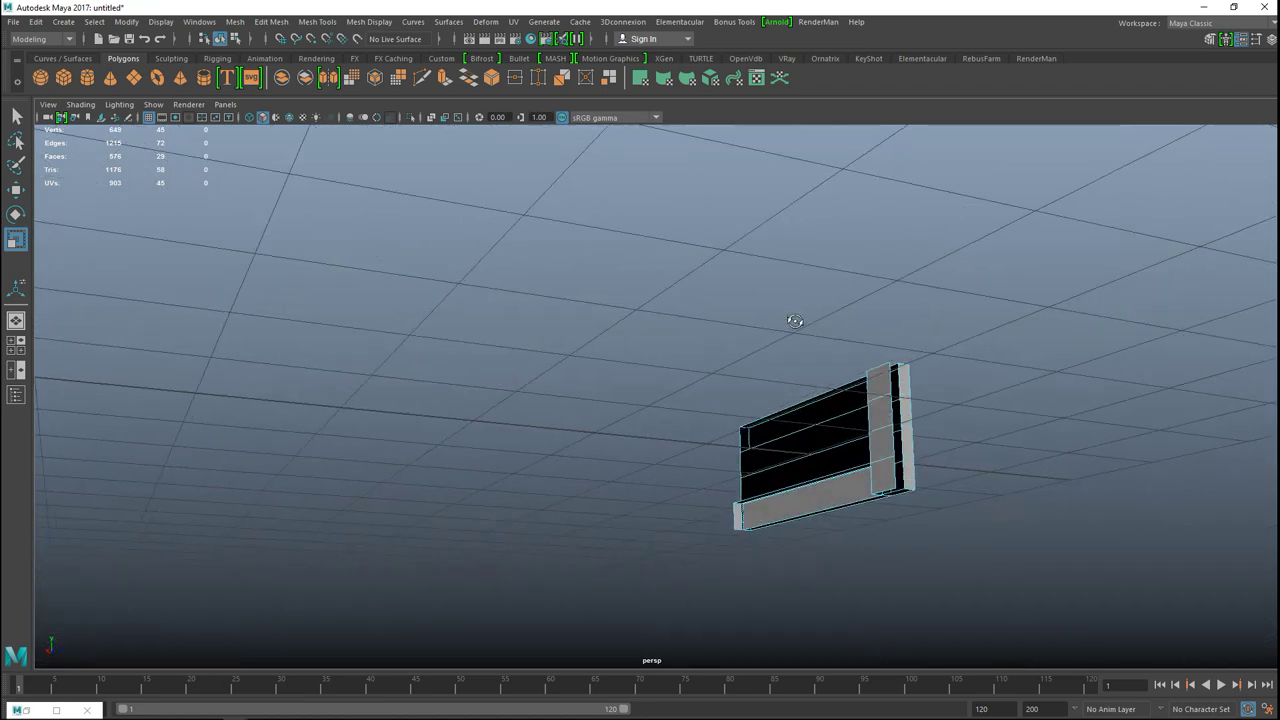
left_click(883, 380)
left_click(880, 455, "shift")
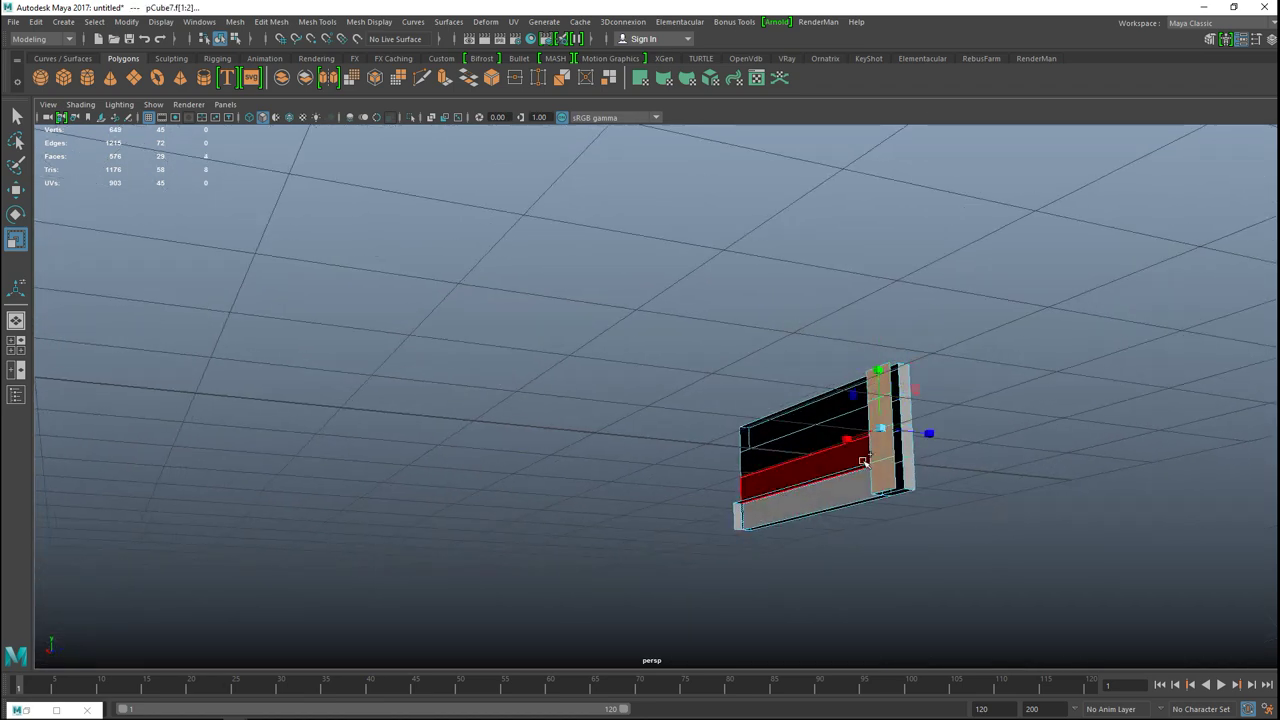
left_click(855, 490, "shift")
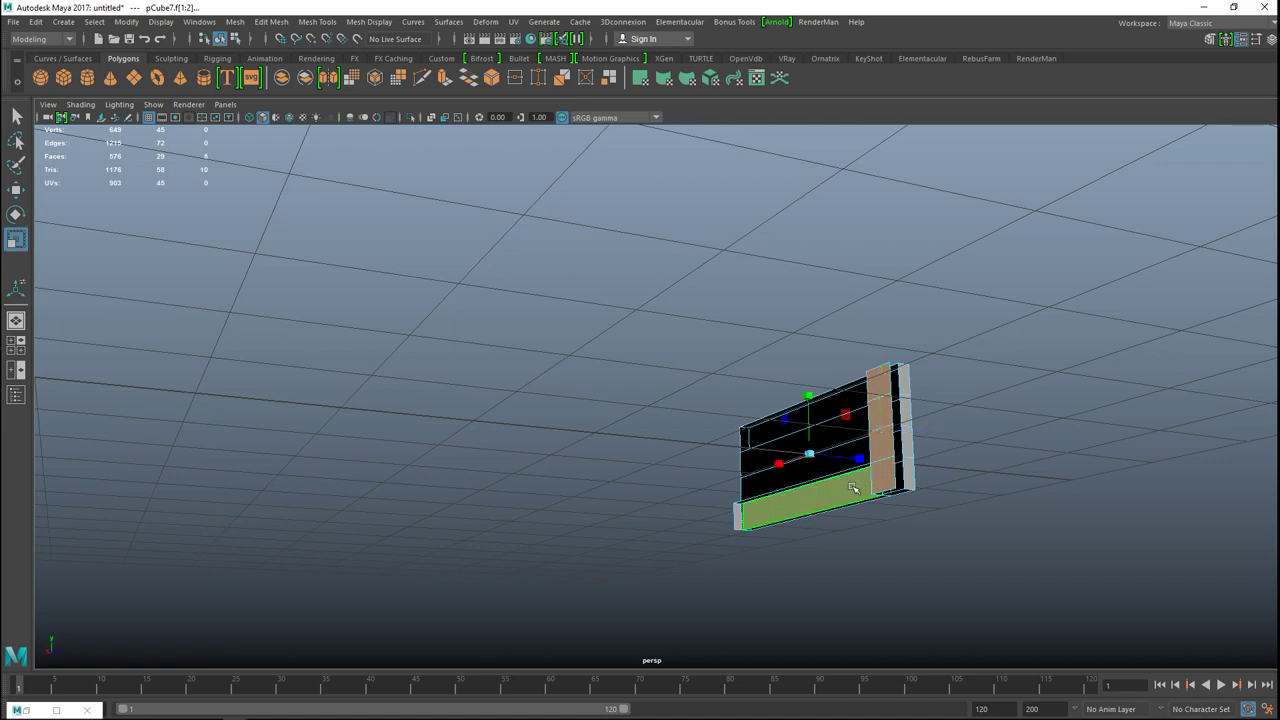
key("Delete")
- Delete the leftover end face and inner faces along the bottom strip behind the panel
scroll(1146, 496, "up", 4)
middle_click_drag(1074, 522, 898, 424, "alt")
left_click(664, 535)
left_click_drag(664, 535, 723, 491, "alt")
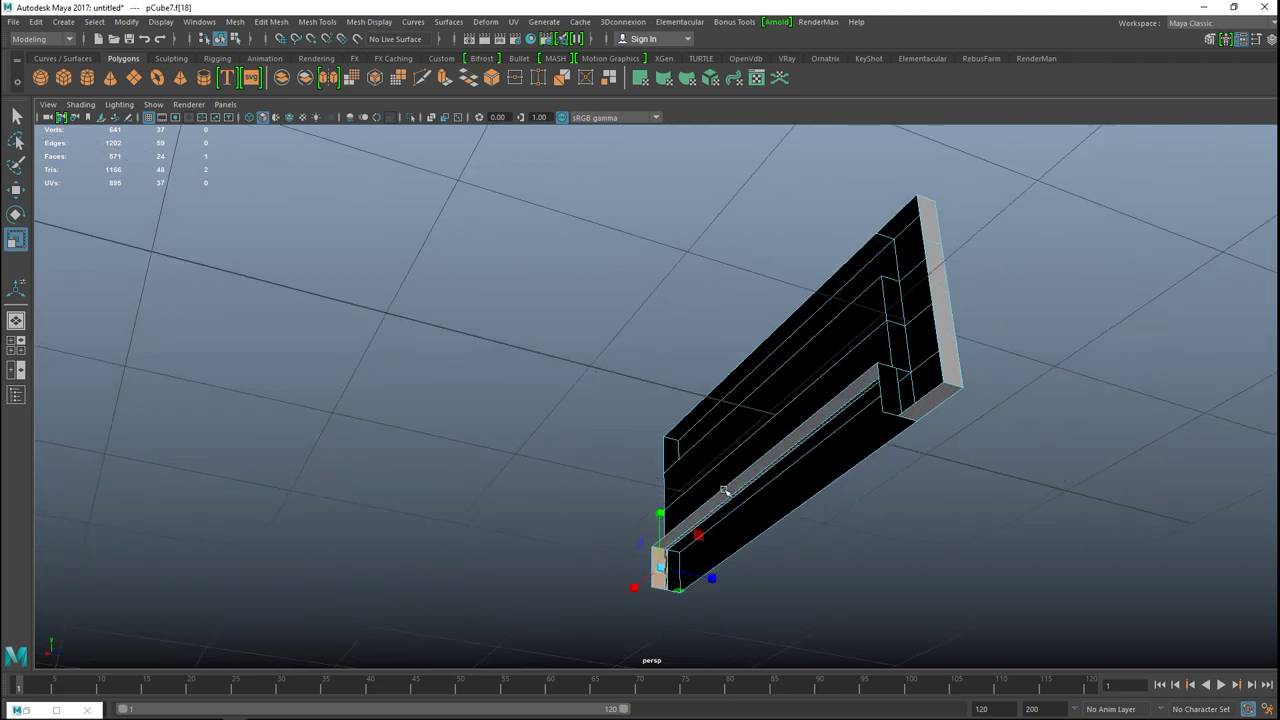
left_click(823, 418, "shift")
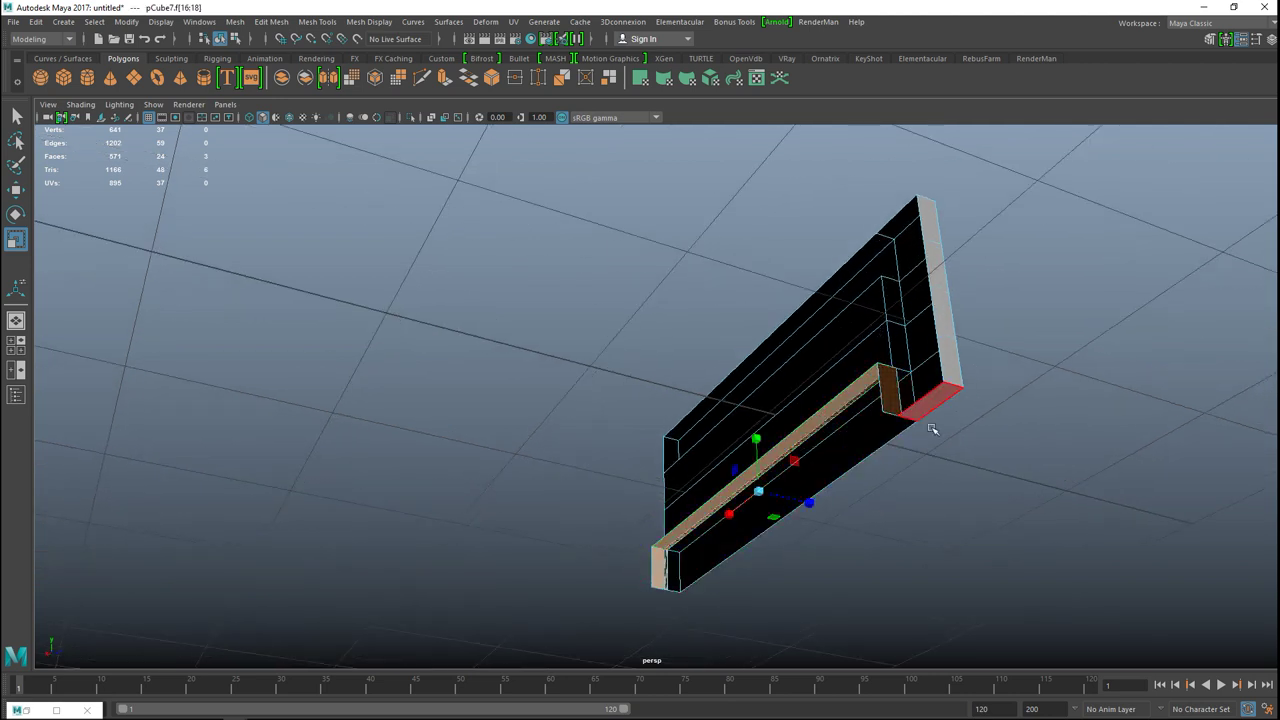
key("Delete")
left_click_drag(931, 428, 912, 492, "alt")
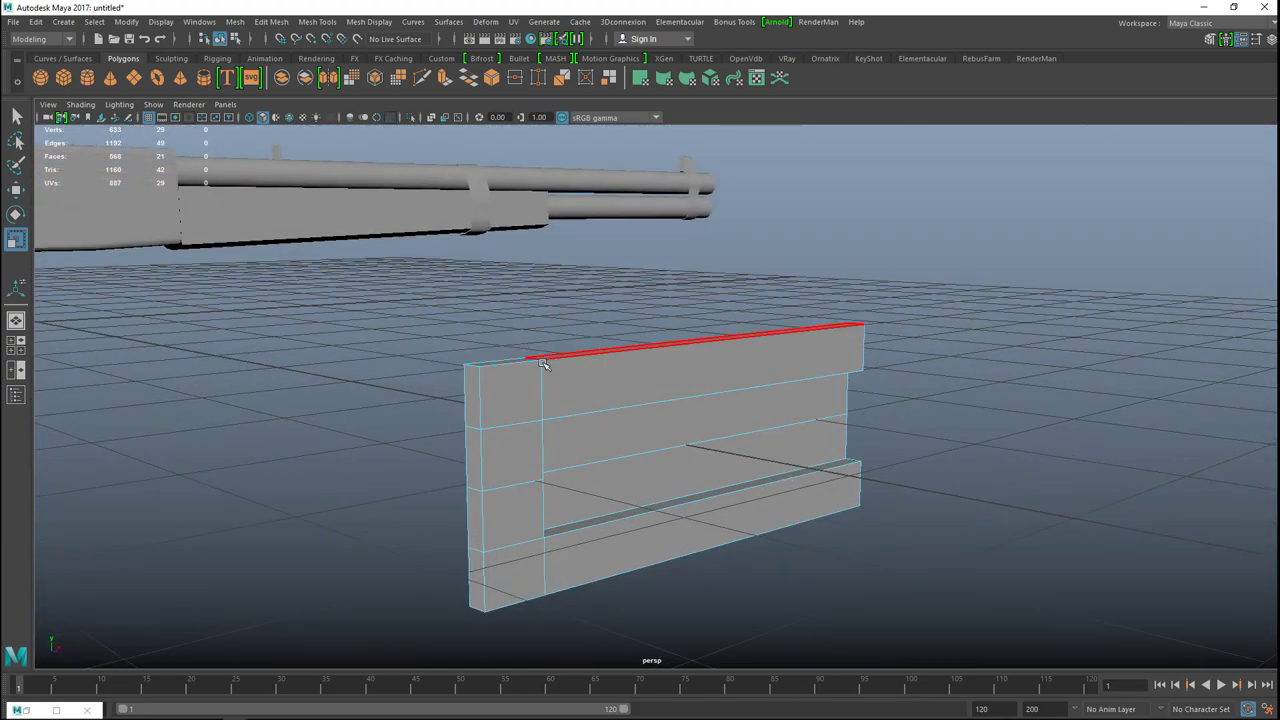
- In the front view, move the middle vertices of the panel's rear end backward to give it a rounded outline
left_click(17, 352)
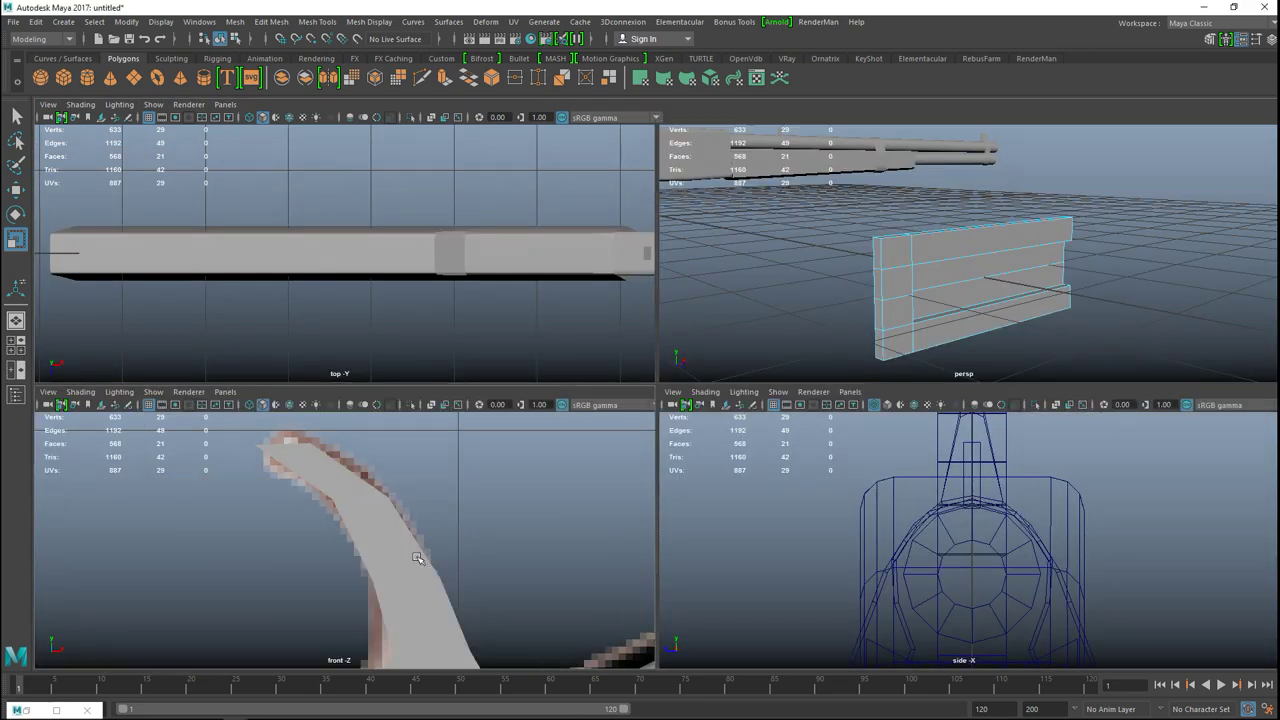
key("space")
scroll(491, 537, "up", 5)
right_click_drag(580, 402, 515, 405)
left_click_drag(490, 362, 598, 444)
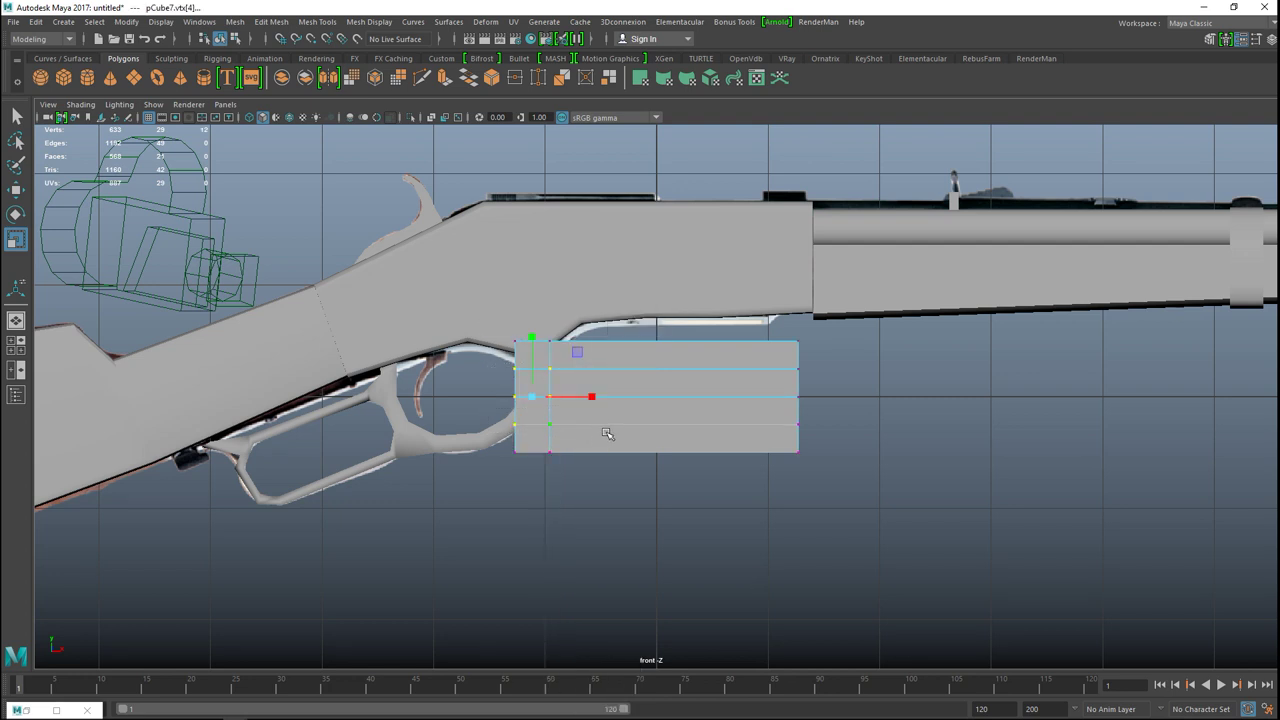
key("w")
left_click_drag(596, 399, 576, 417)
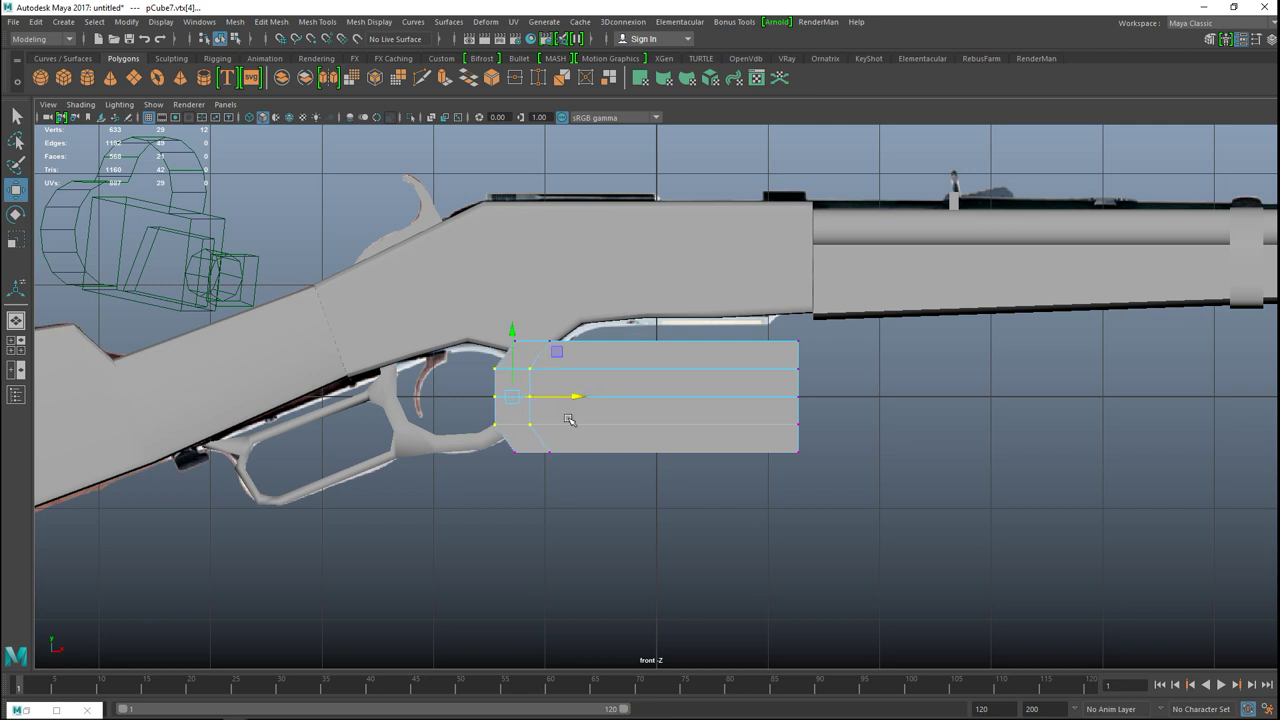
left_click_drag(473, 388, 572, 399)
- Select the panel as a whole object and show the front view in wireframe over the rifle reference
right_click(723, 308)
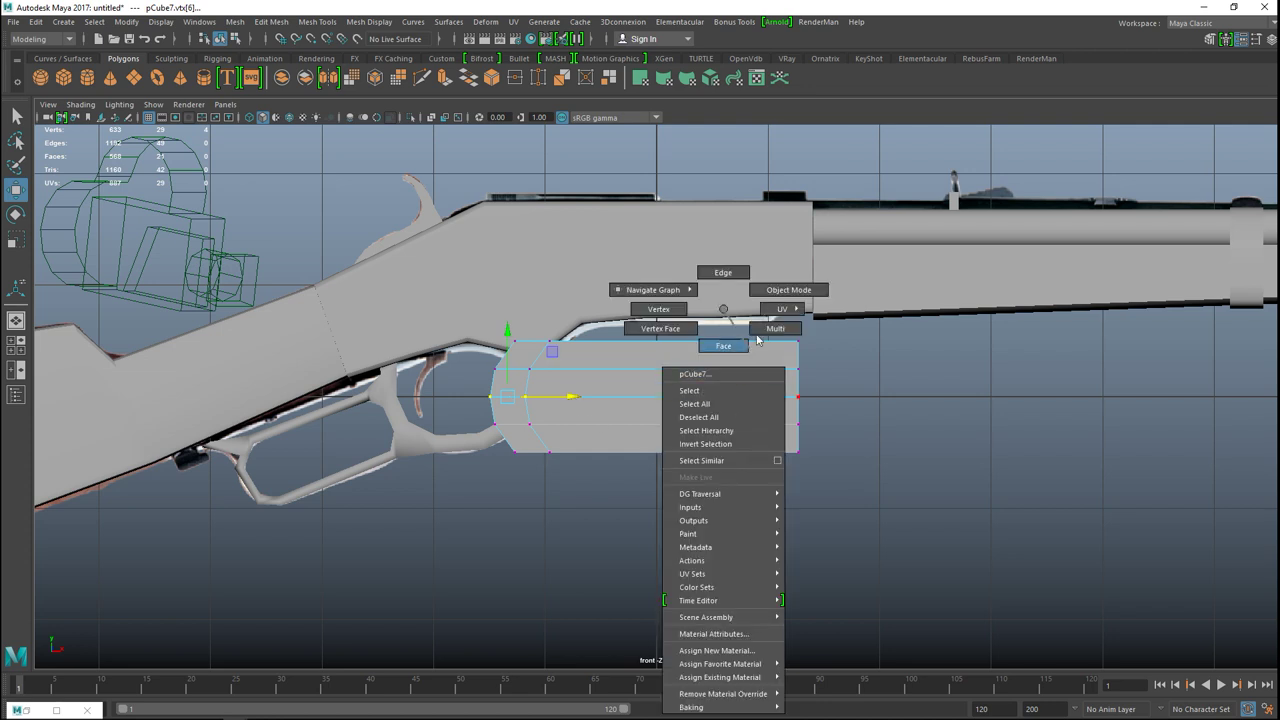
left_click(766, 289)
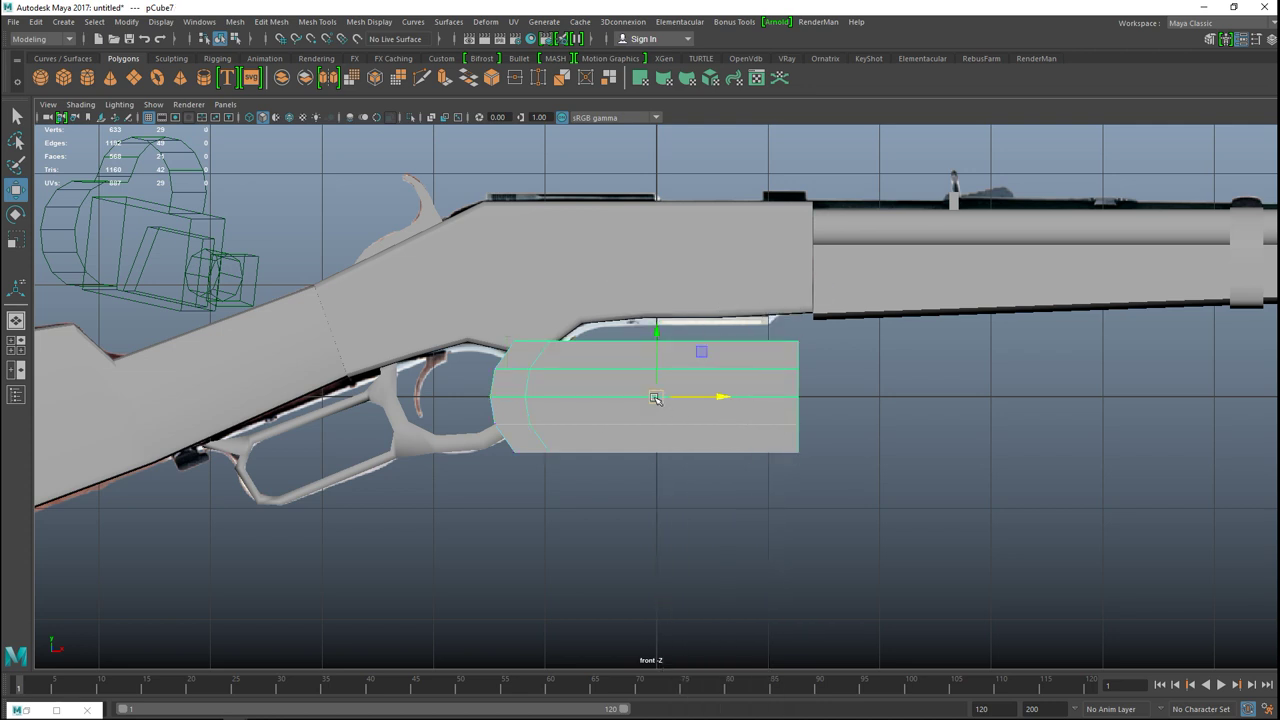
key("6")
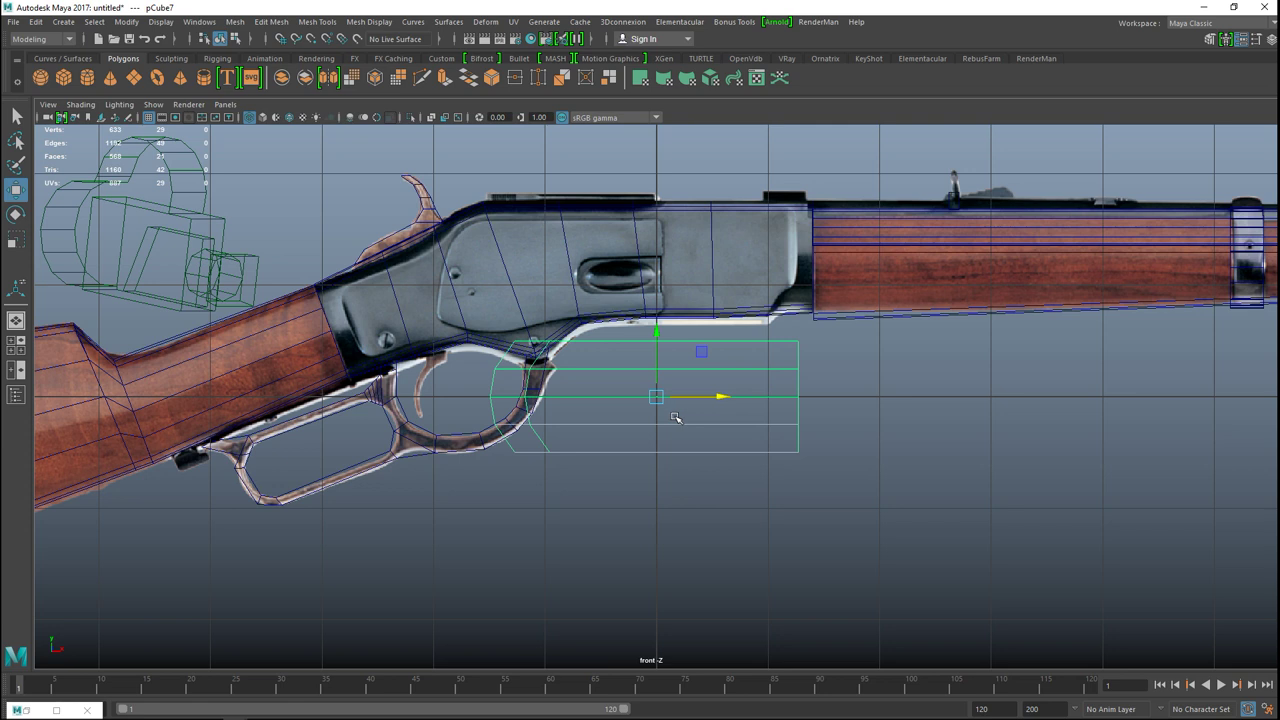
- In the front view, move and scale the panel down onto the reference's loading gate, and shift its front-end vertices rearward to the gate's front edge
left_click_drag(658, 400, 527, 285)
key("r")
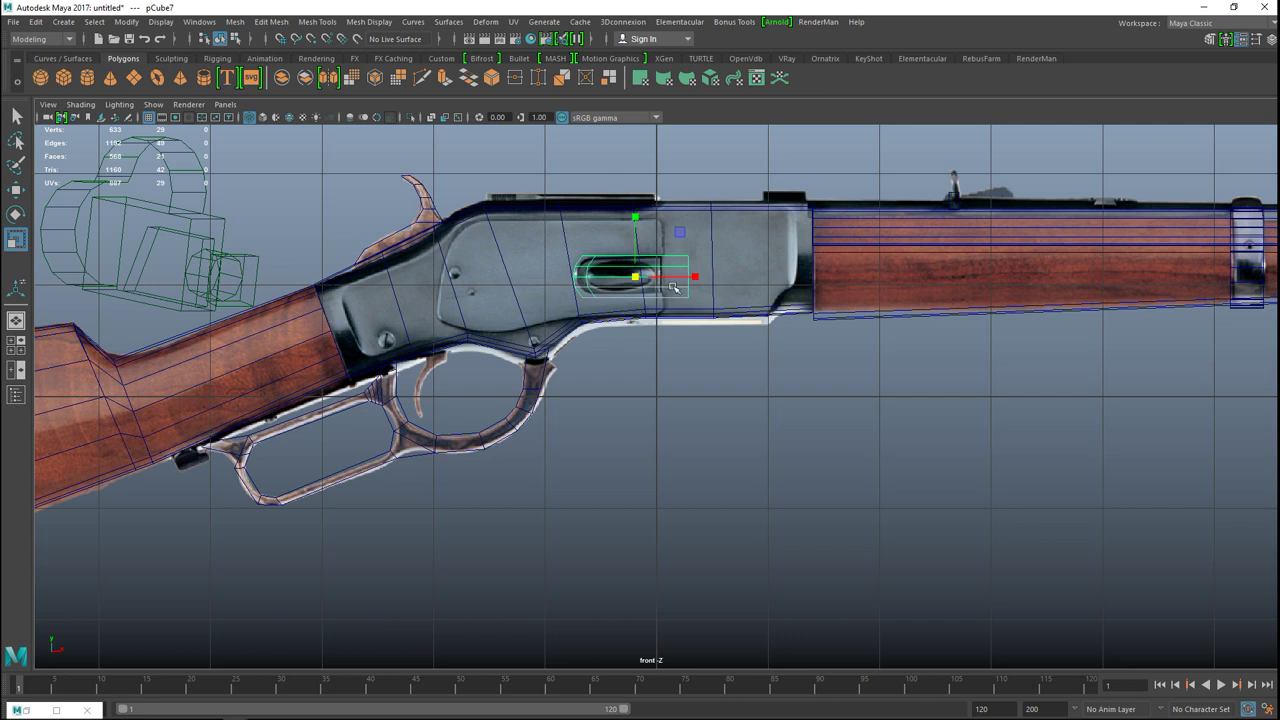
right_click(682, 278)
right_click_drag(600, 265, 548, 267)
left_click_drag(670, 228, 740, 380)
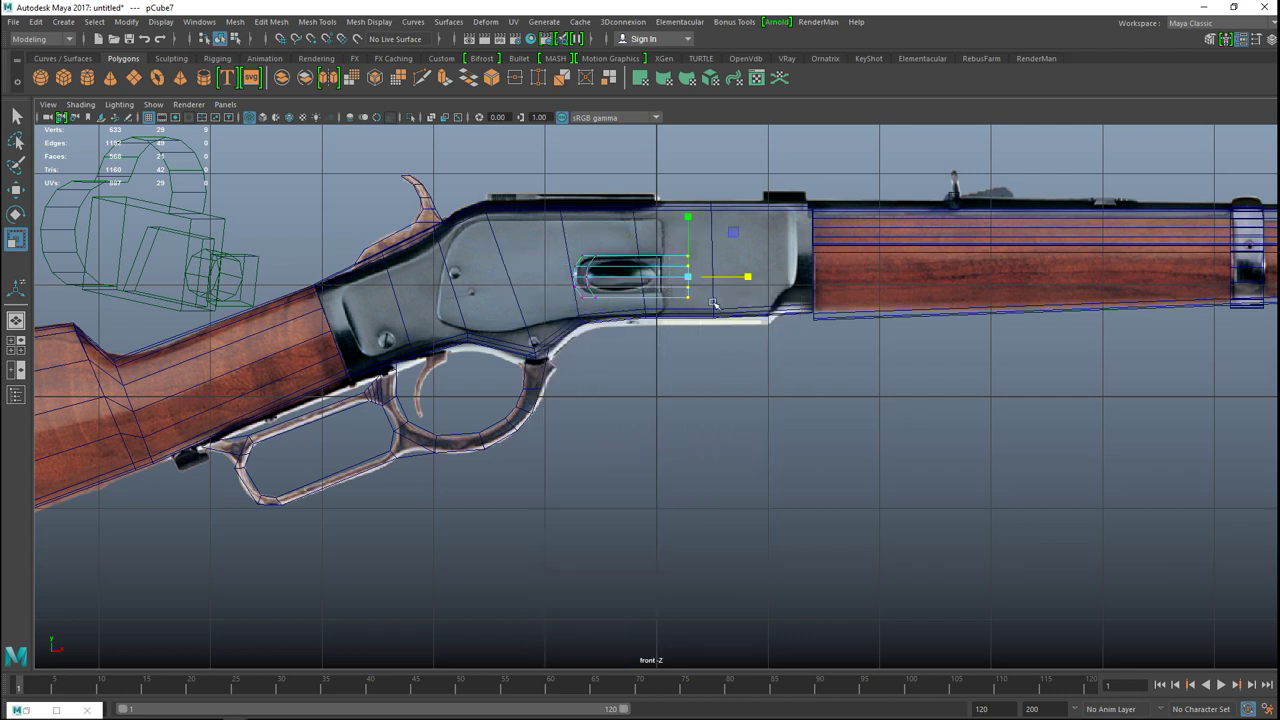
key("w")
left_click_drag(754, 278, 724, 285)
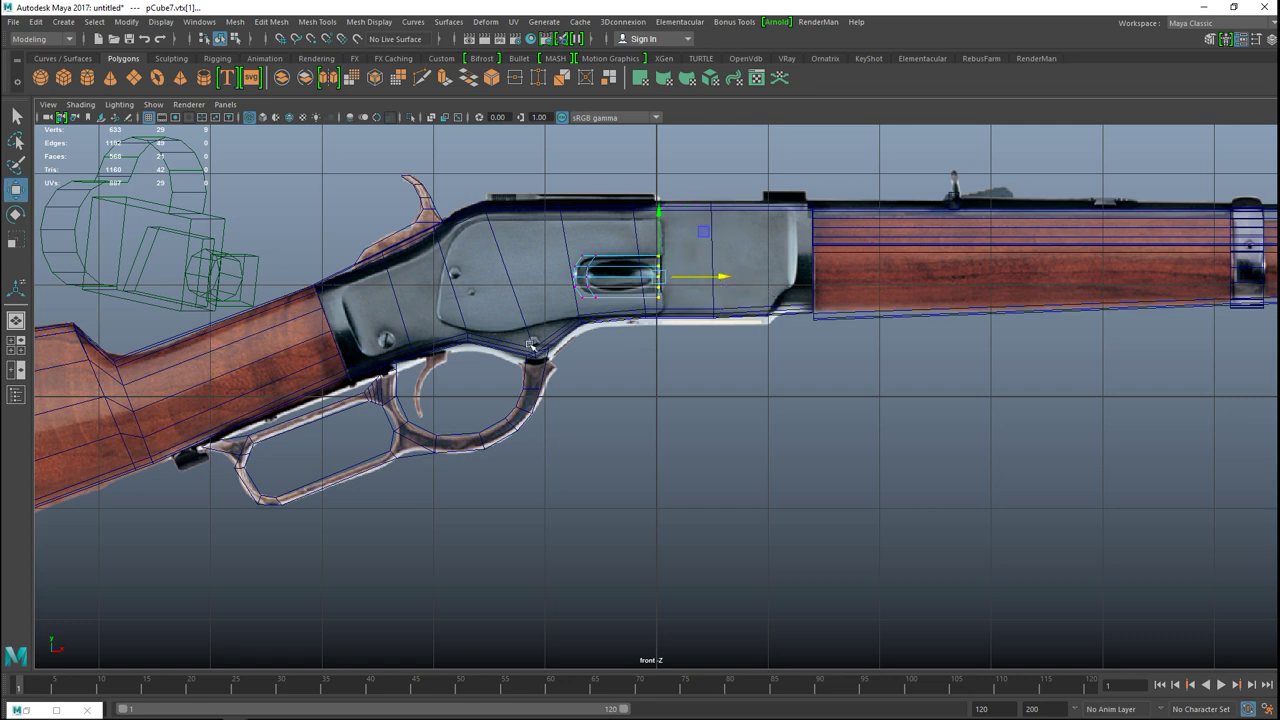
- In the perspective view, select the panel as a whole object and move it sideways to the receiver
left_click(16, 345)
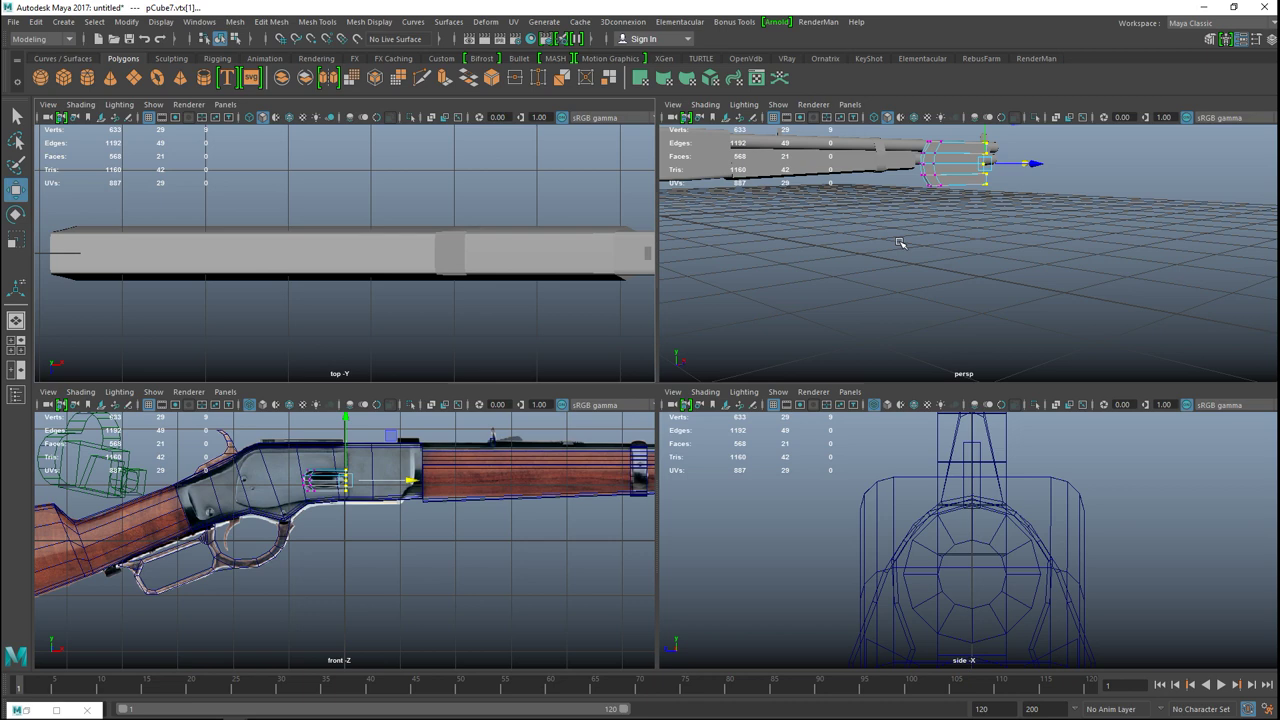
key("space")
left_click_drag(810, 291, 717, 333, "alt")
right_click_drag(587, 383, 640, 292)
left_click_drag(640, 410, 72, 412)
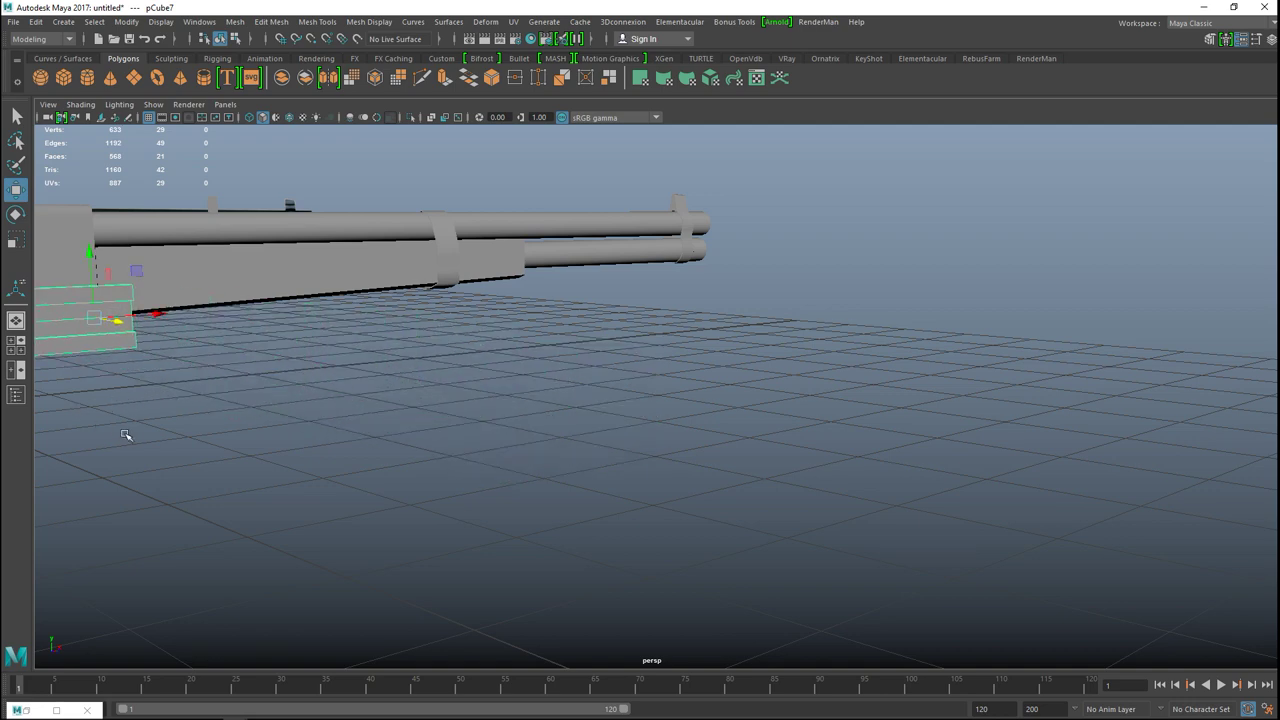
key("f")
scroll(437, 506, "down", 6)
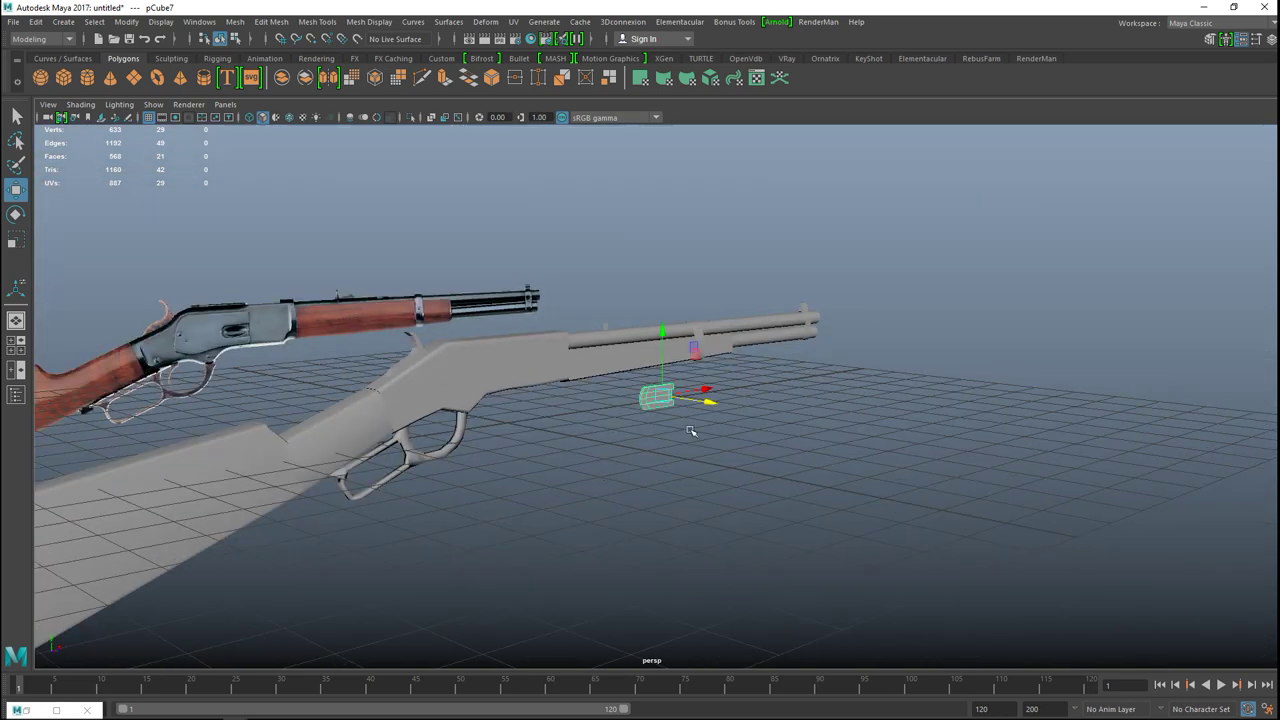
left_click_drag(708, 404, 538, 416)
- Push the panel slightly into the receiver's side so only a thin raised rim stands out
key("f")
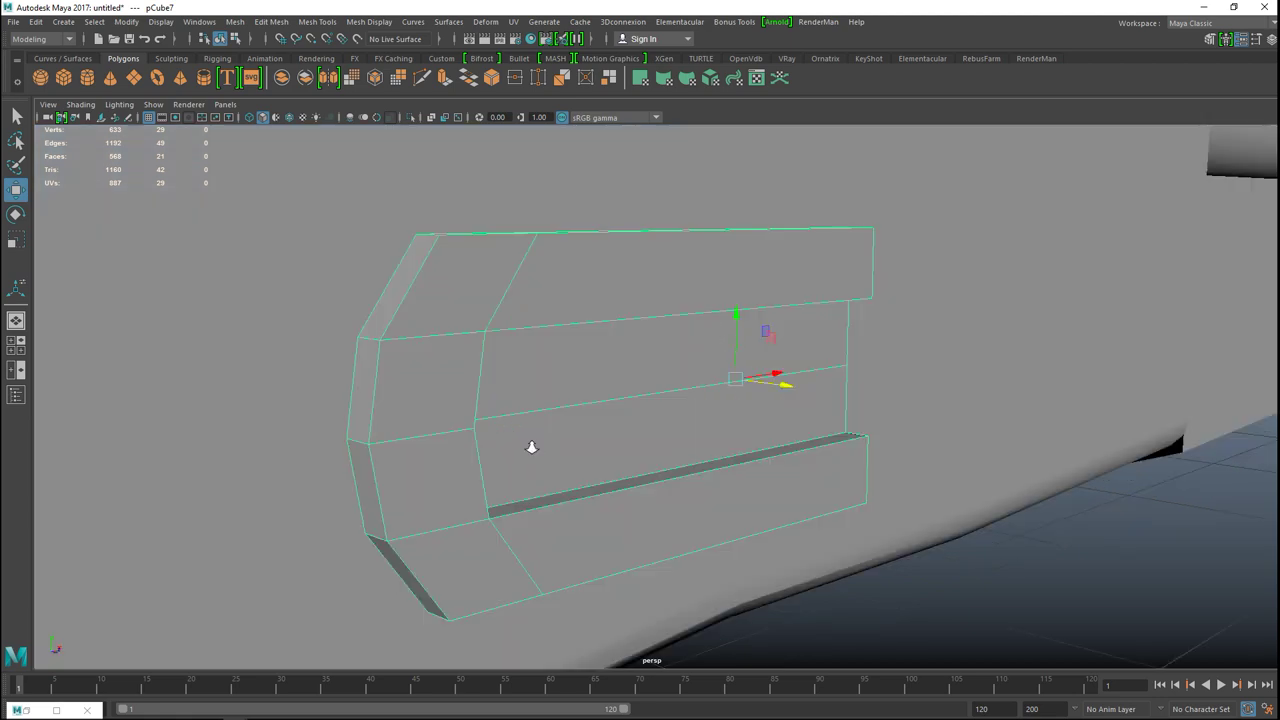
scroll(533, 449, "down", 5)
left_click_drag(552, 482, 675, 438, "alt")
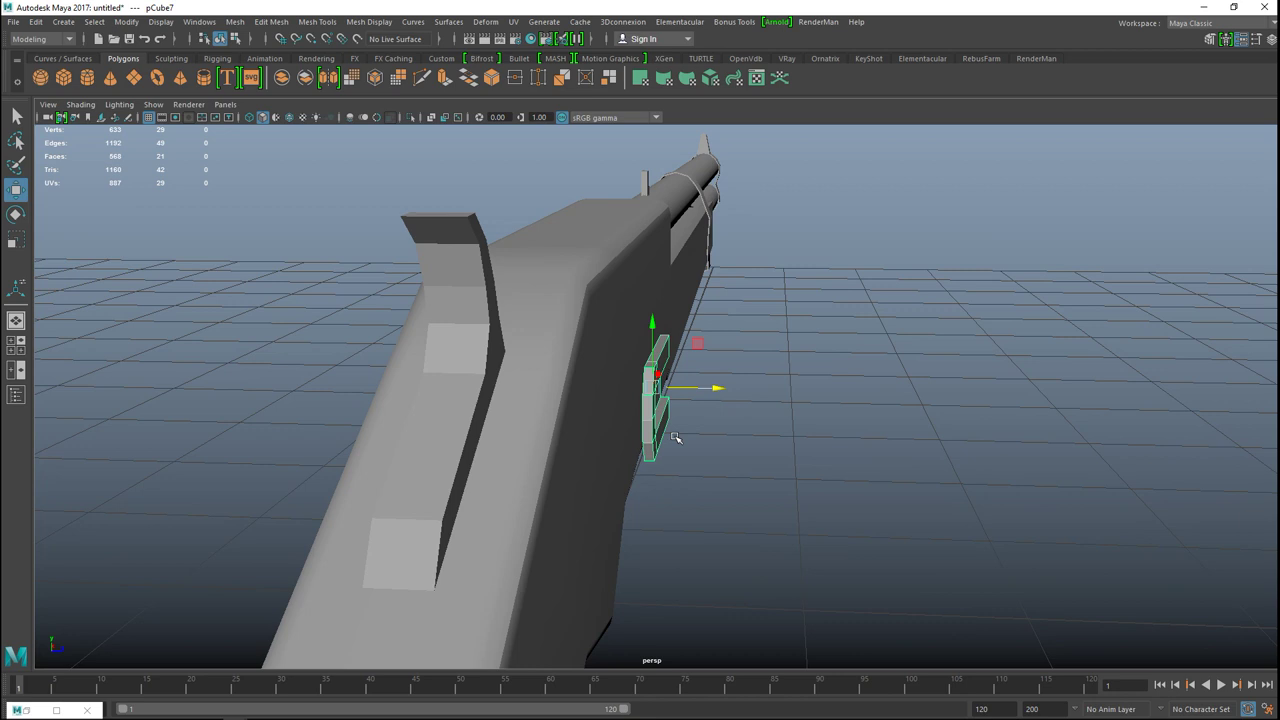
left_click_drag(710, 390, 698, 390)
left_click(754, 431)
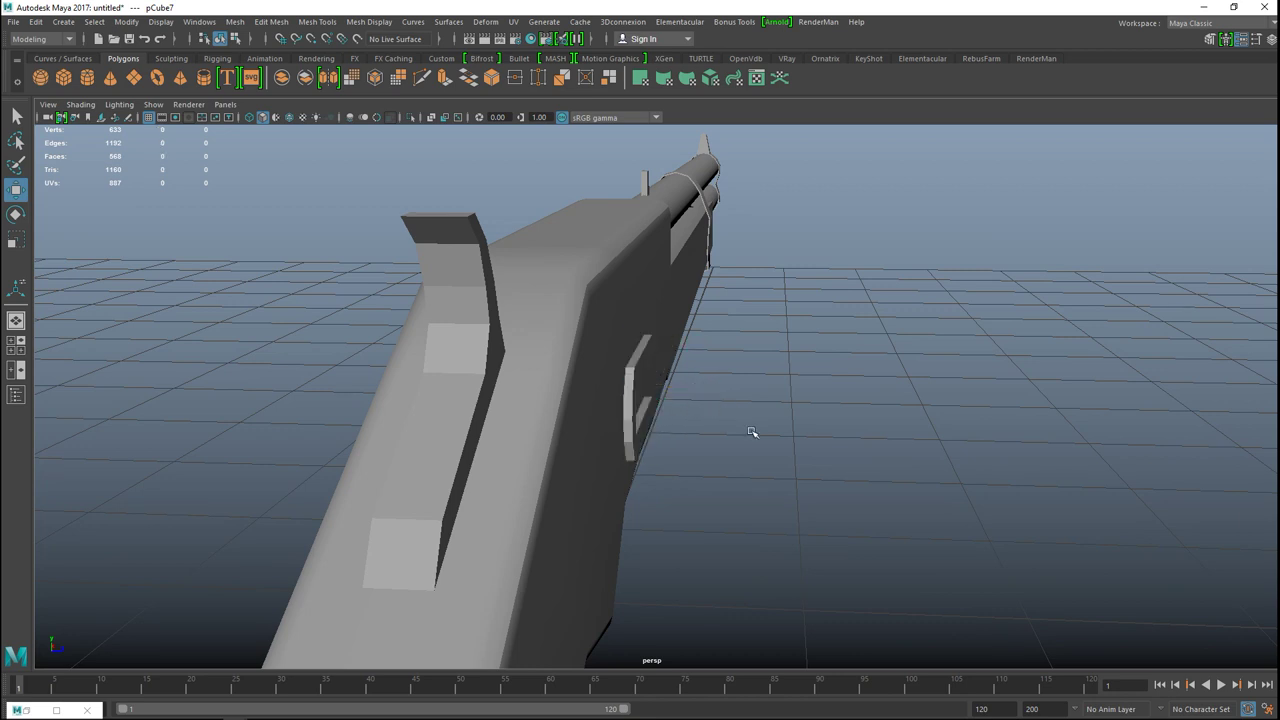
- Soften the edges of the loading gate panel on the receiver's side
left_click_drag(796, 474, 716, 477, "alt")
left_click(622, 377)
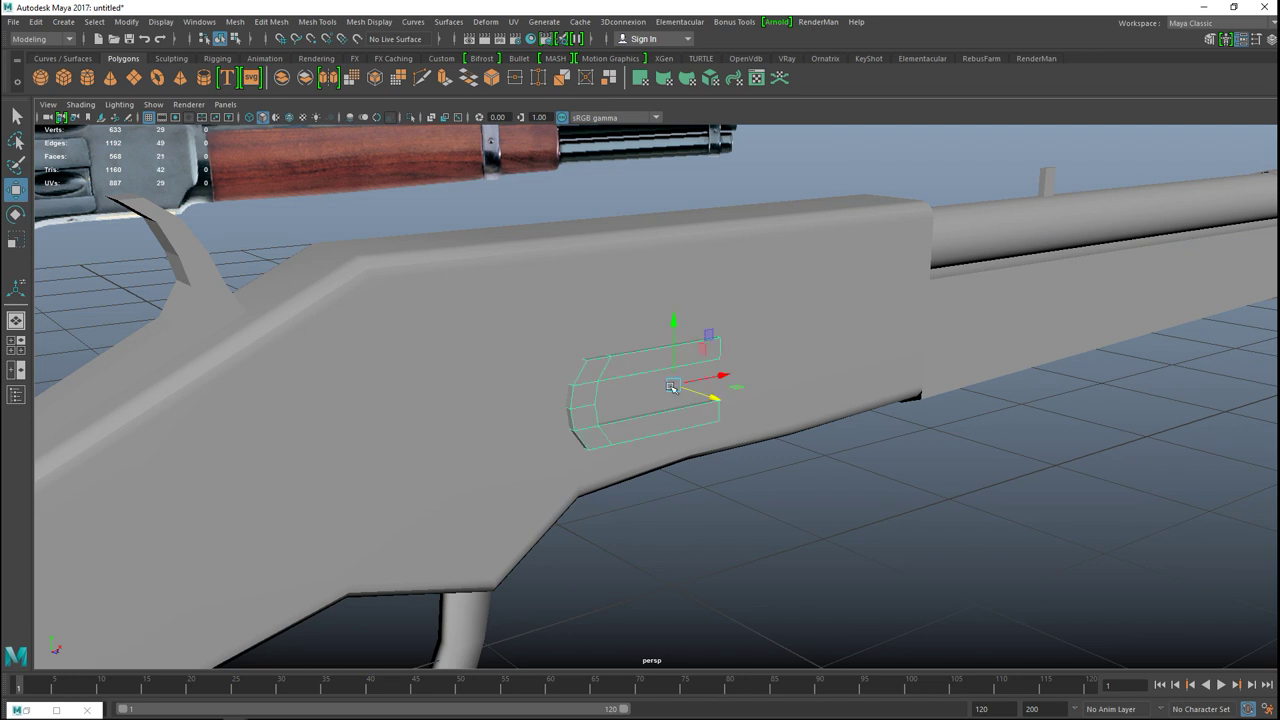
left_click(366, 22)
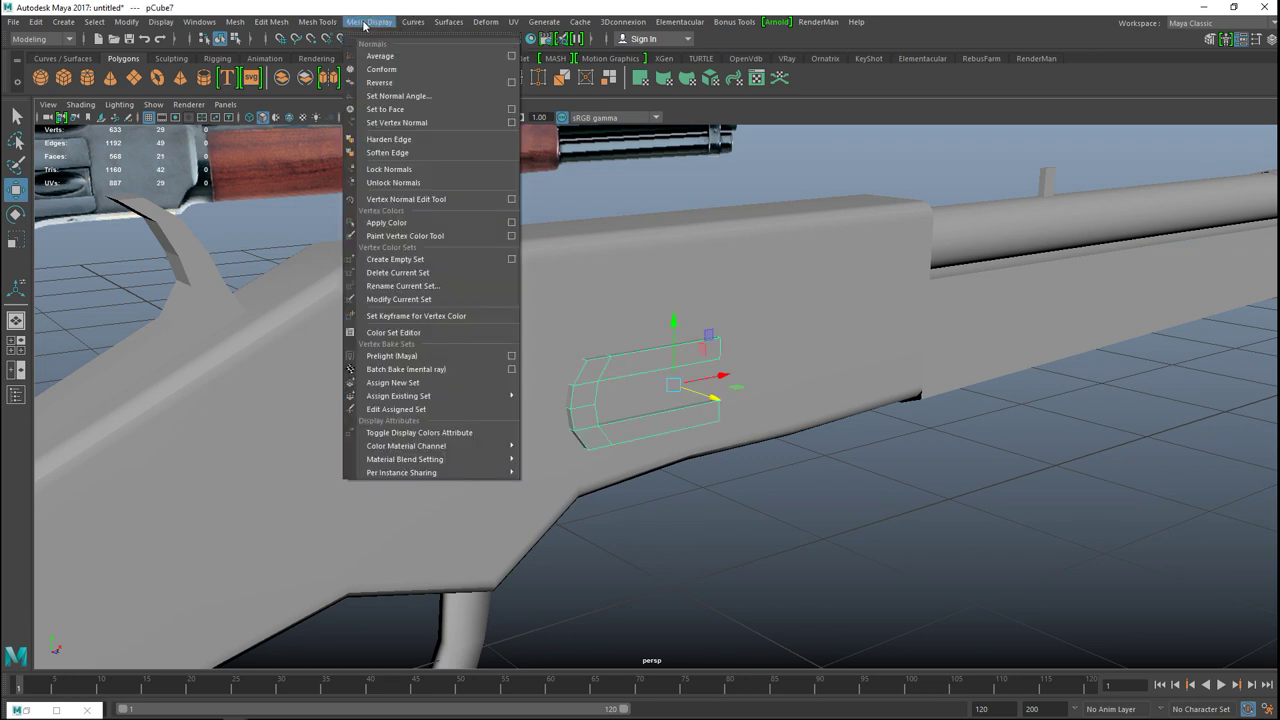
left_click(419, 153)
left_click(814, 551)
- Nudge the softened loading gate panel sideways to fine-tune how far it protrudes from the receiver
scroll(811, 551, "up", 5)
left_click_drag(820, 549, 630, 485, "alt")
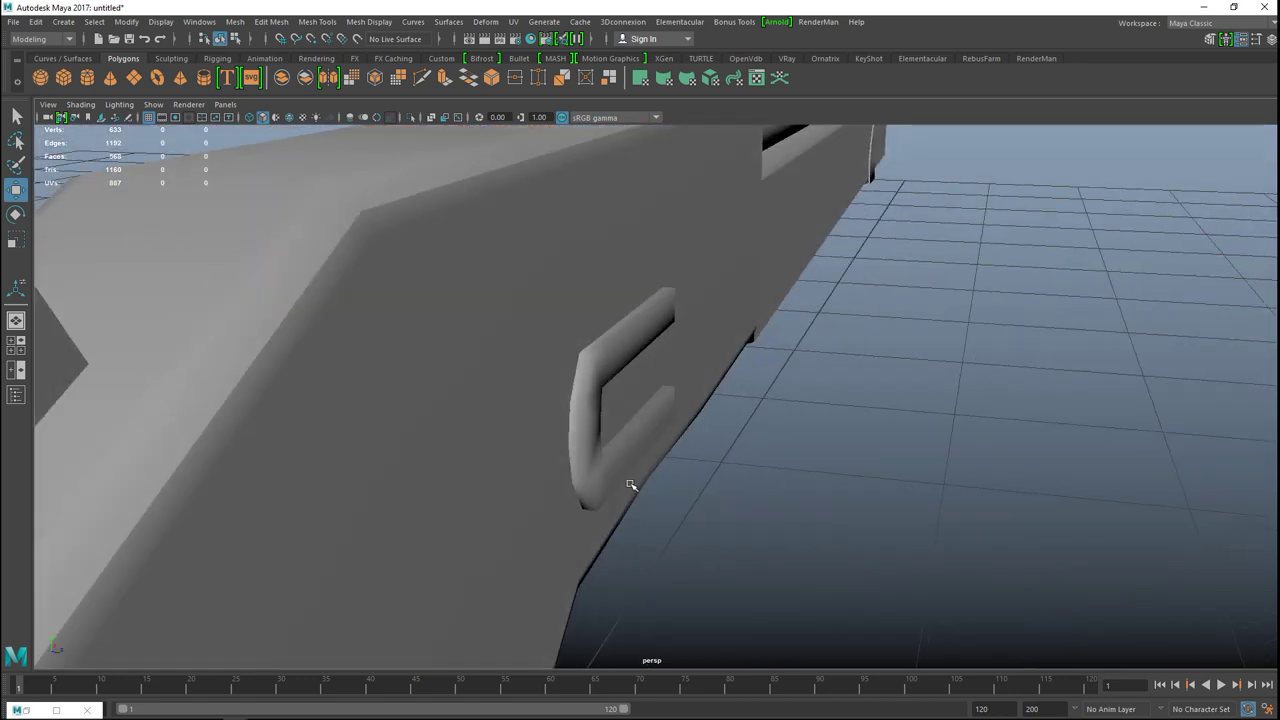
left_click(590, 465)
left_click_drag(700, 385, 702, 380)
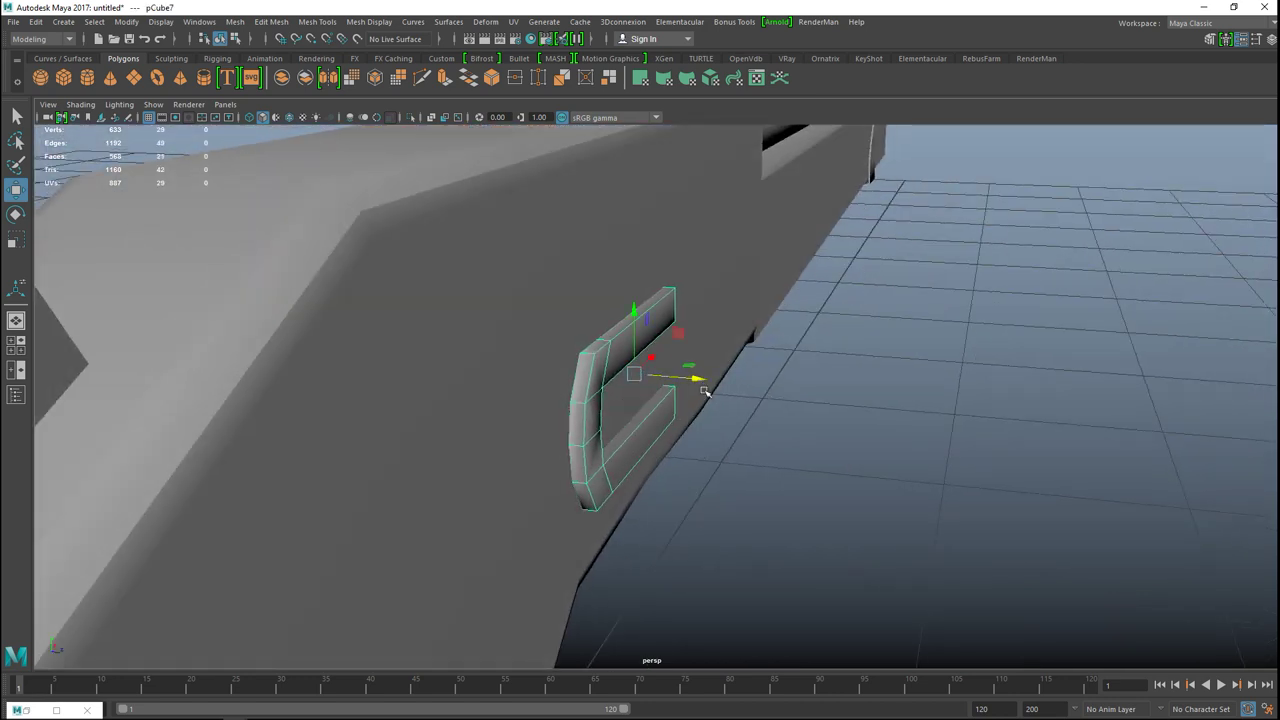
left_click(858, 462)
scroll(855, 466, "down", 8)
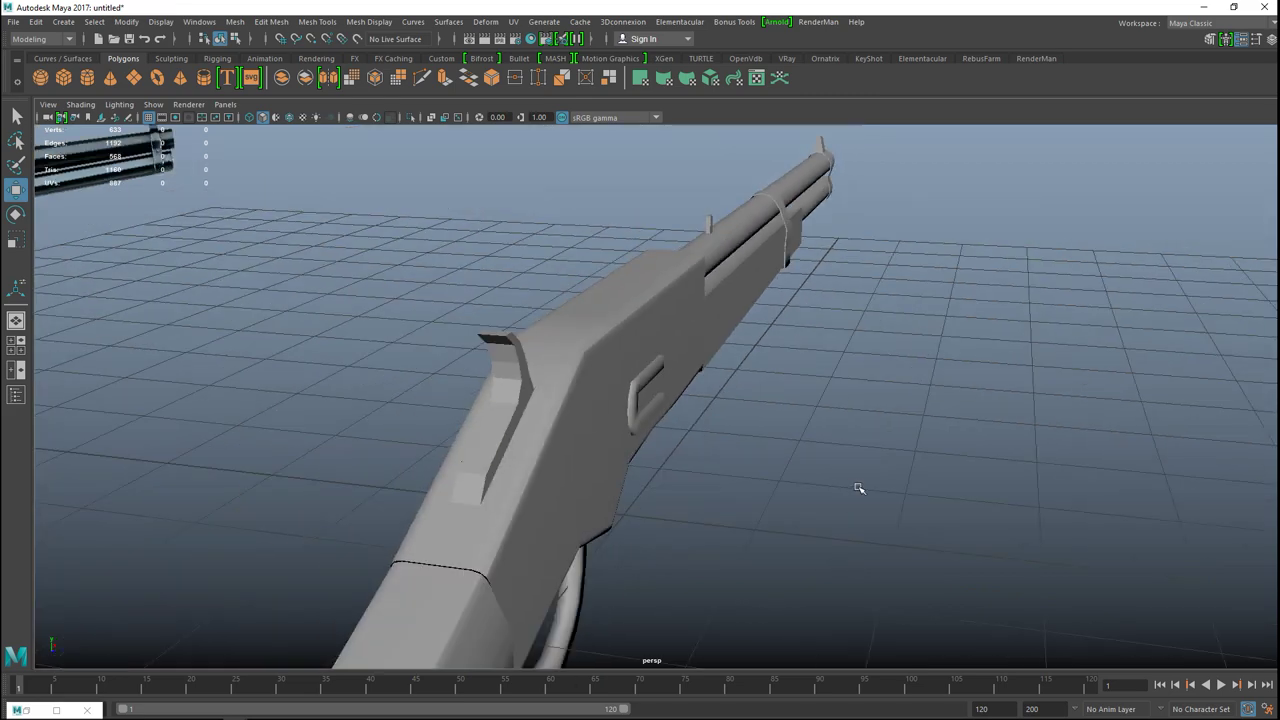
scroll(866, 483, "down", 2)
left_click_drag(871, 484, 771, 429, "alt")
scroll(787, 490, "down", 2)
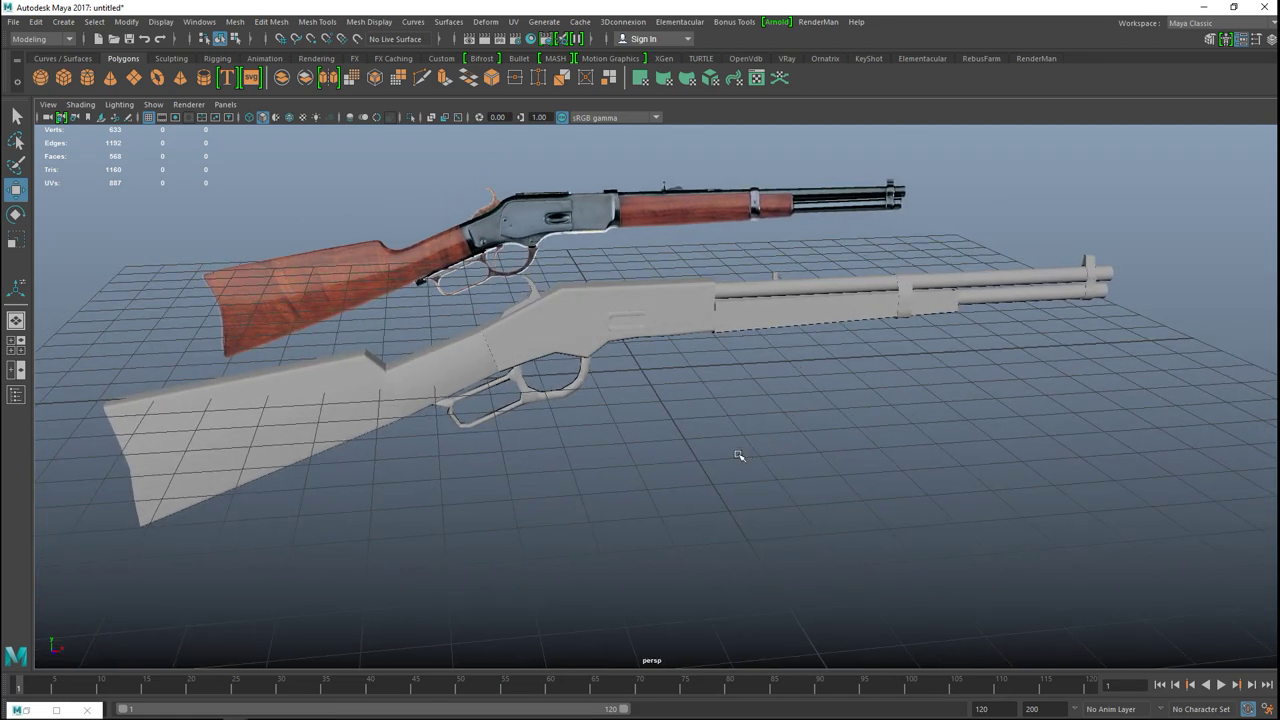